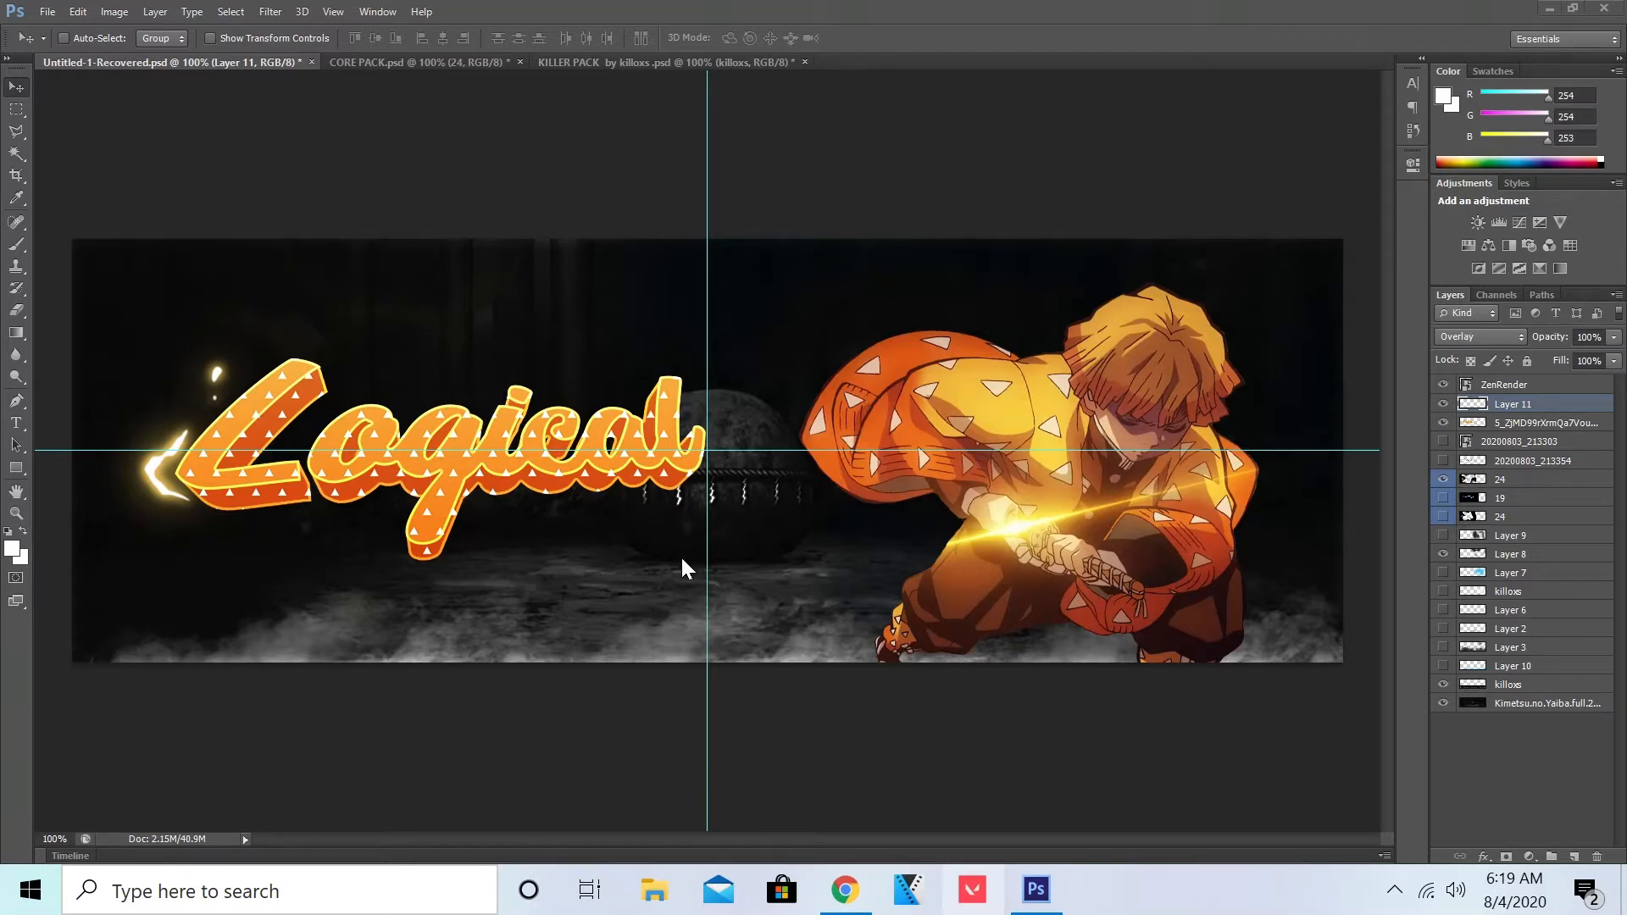
Step: Create a new document 1500 pixels wide and 500 pixels high with a transparent background
{"action": "left_click", "coordinate": [49, 11]}
{"action": "left_click", "coordinate": [77, 38]}
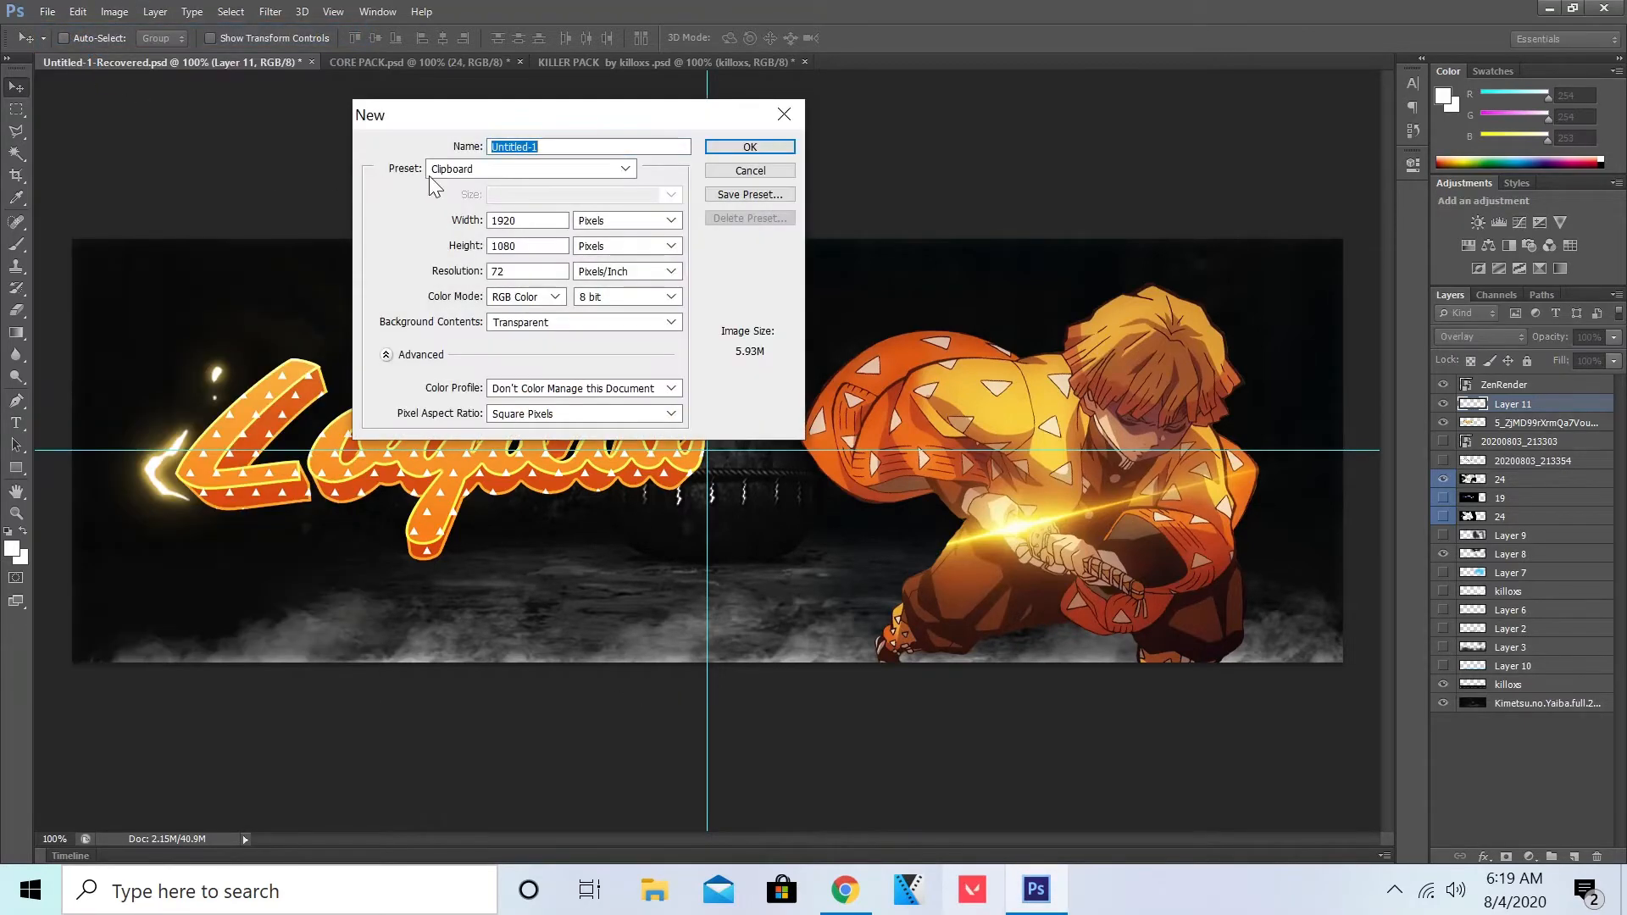
{"action": "left_click", "coordinate": [539, 222]}
{"action": "type", "text": "1599"}
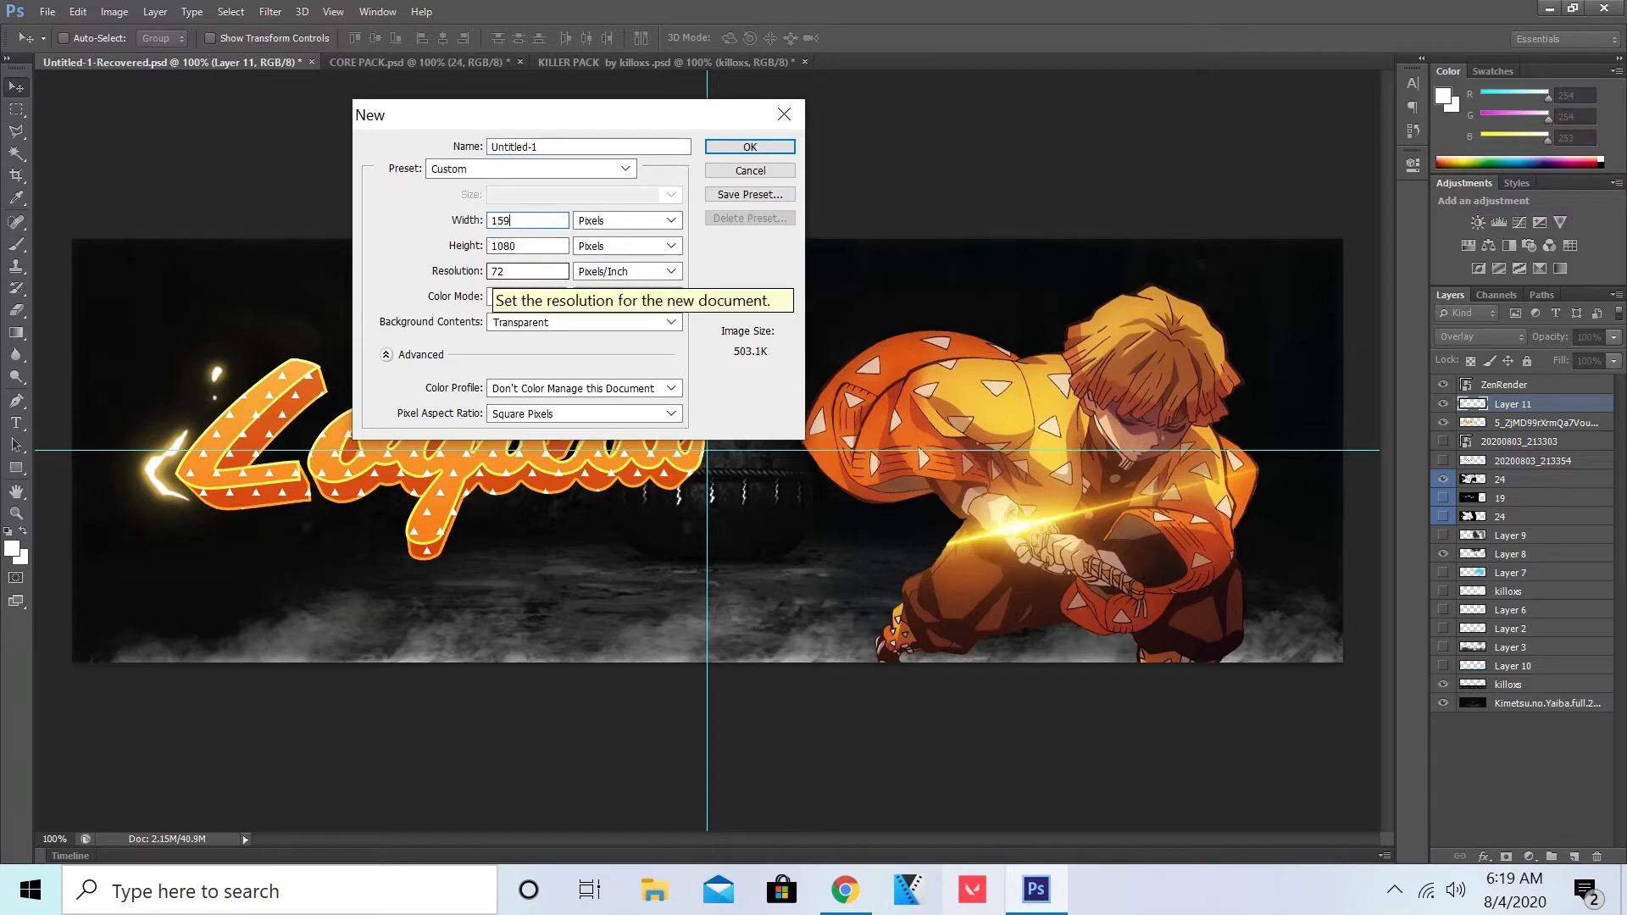
{"action": "key", "text": "BackSpace"}
{"action": "type", "text": "00"}
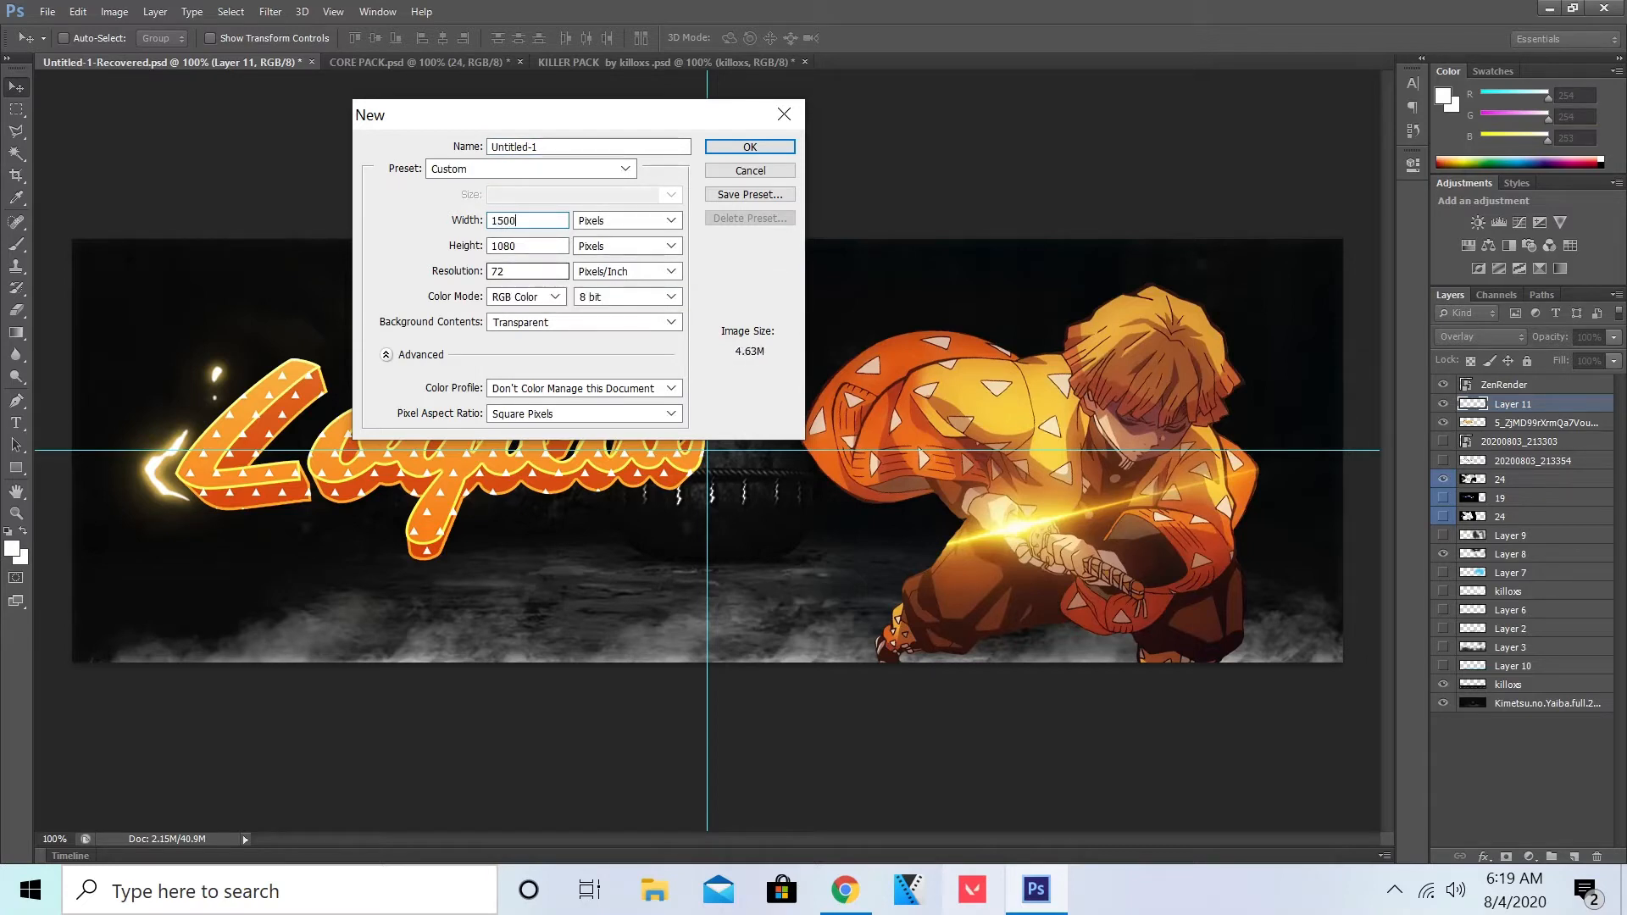
{"action": "key", "text": "Tab"}
{"action": "type", "text": "500"}
{"action": "left_click", "coordinate": [790, 145]}
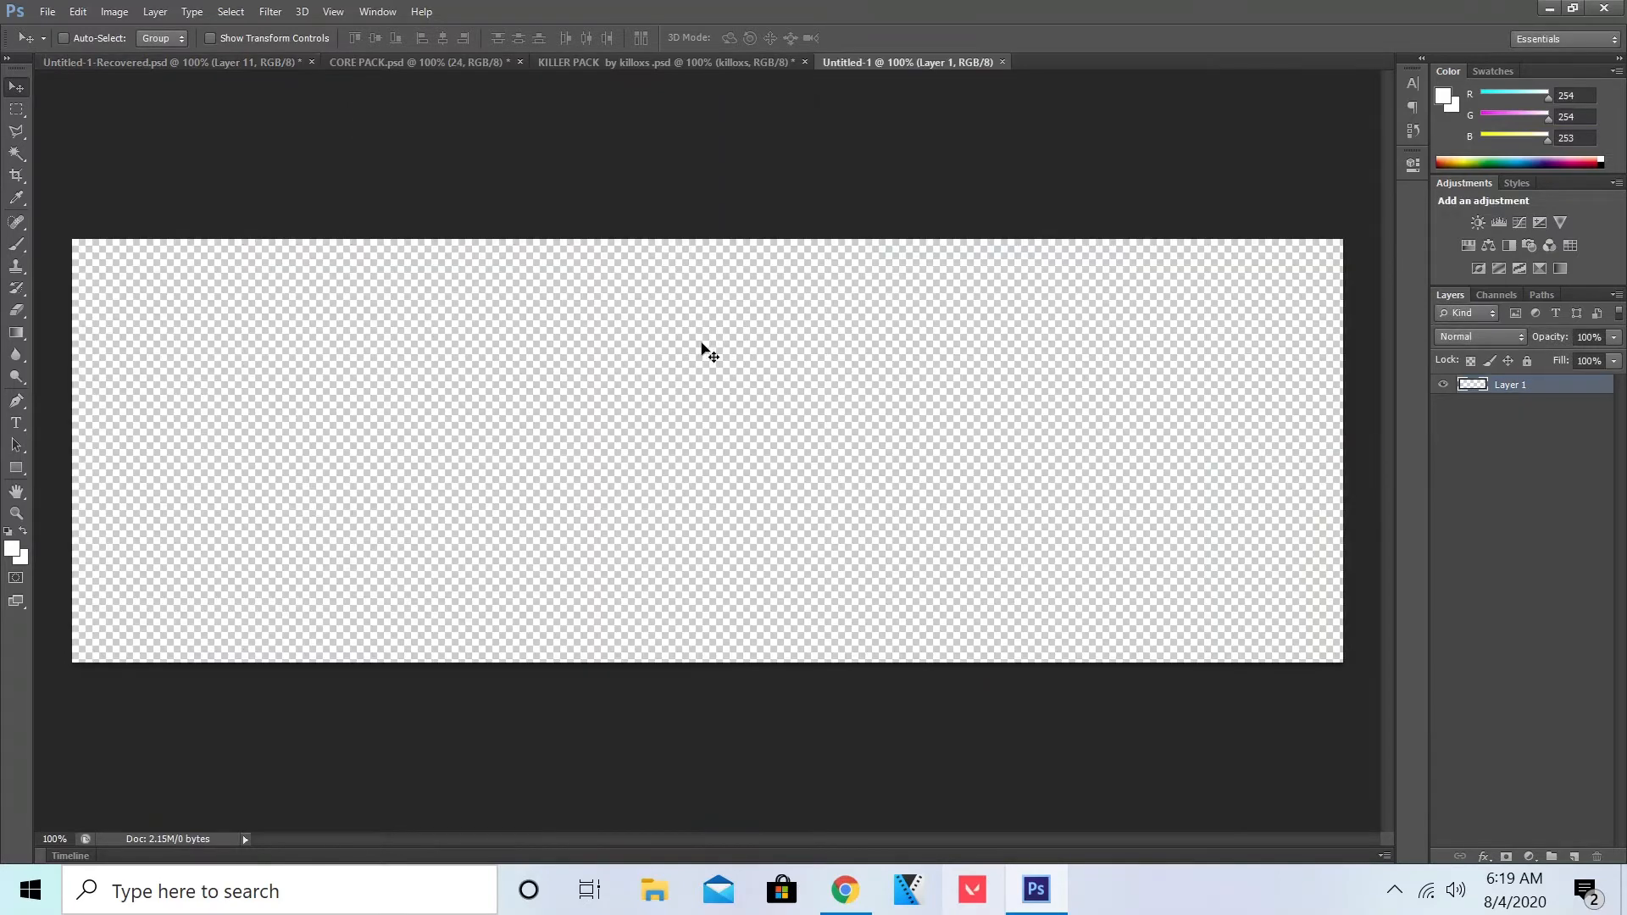
Step: Place the Kimetsu.no.Yaiba forest image from the Saved Pictures folder into the document
{"action": "left_click", "coordinate": [47, 12]}
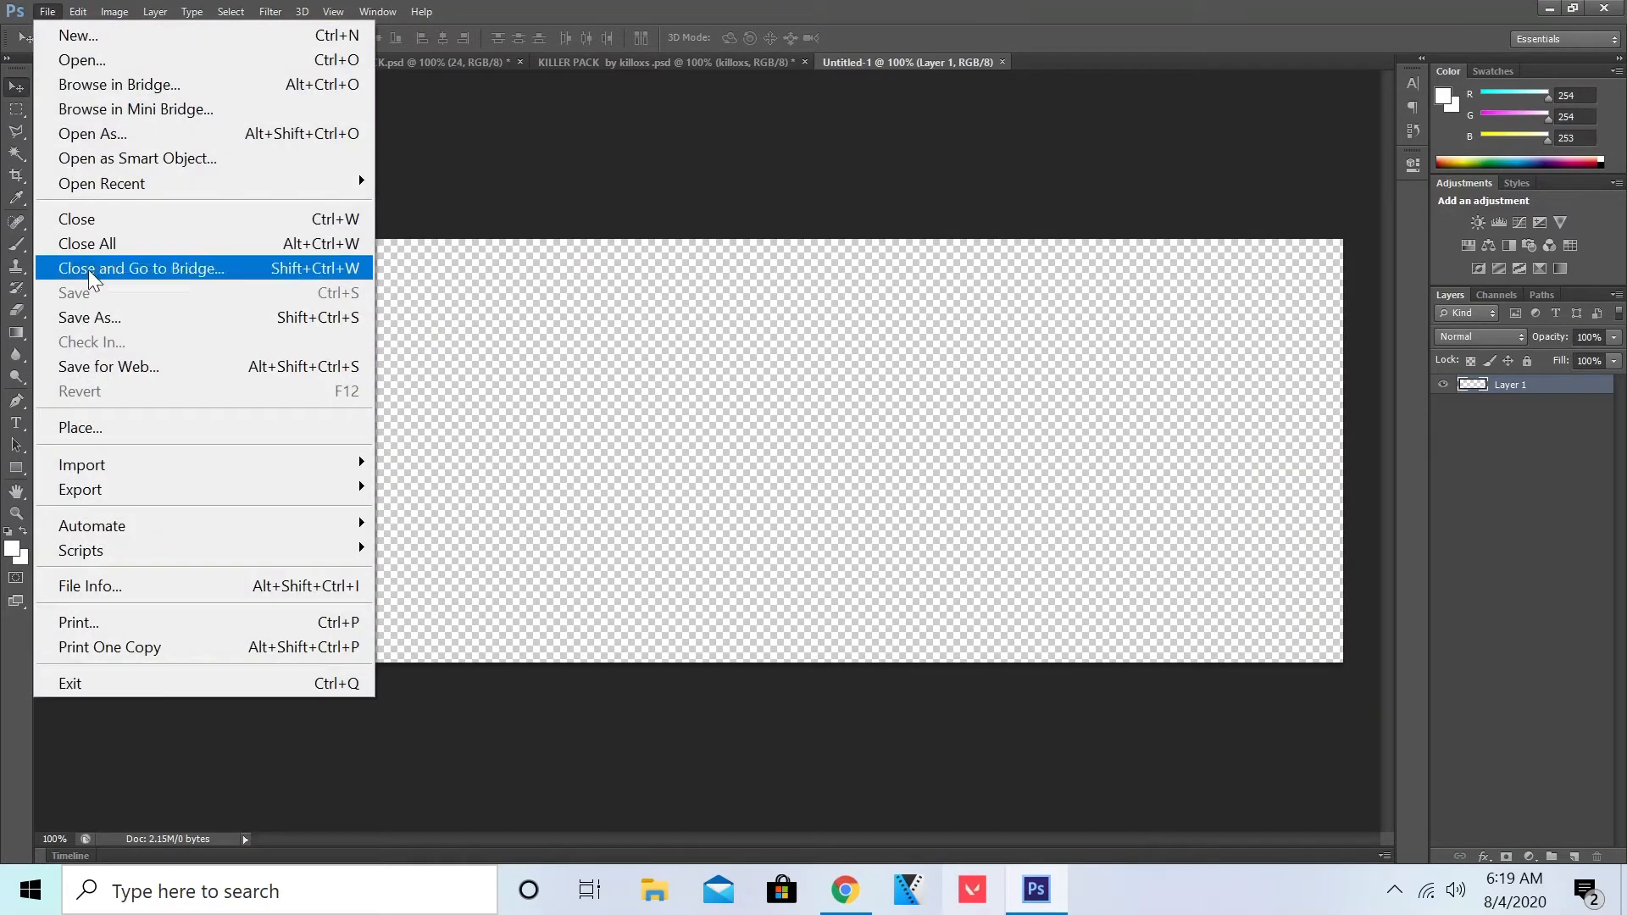
{"action": "left_click", "coordinate": [121, 424]}
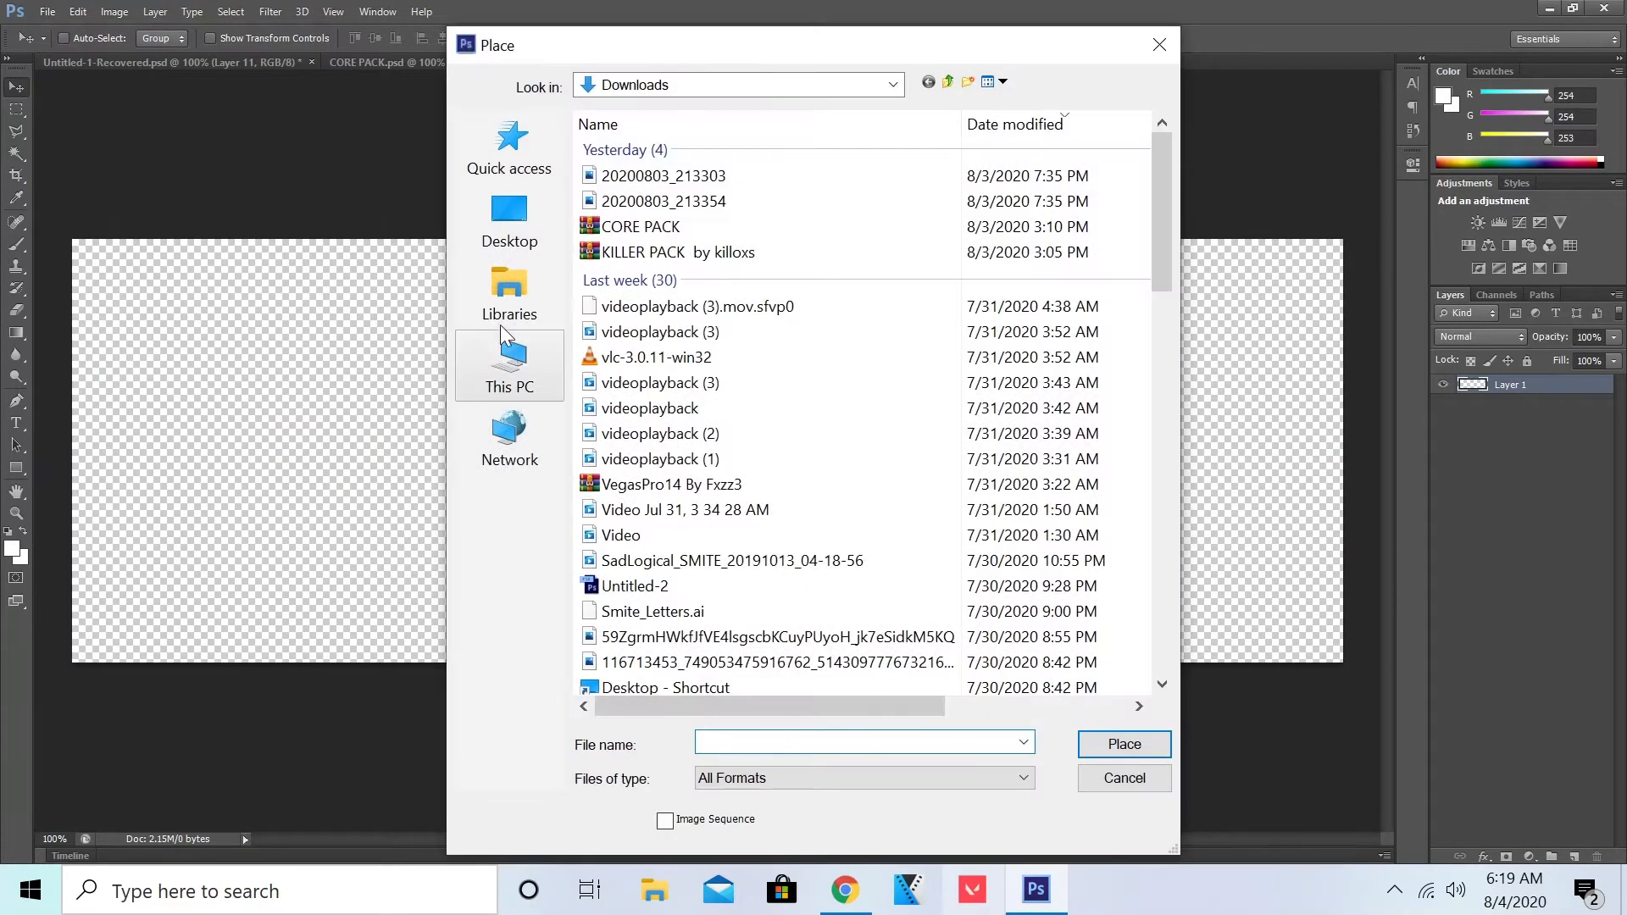
{"action": "left_click", "coordinate": [512, 368]}
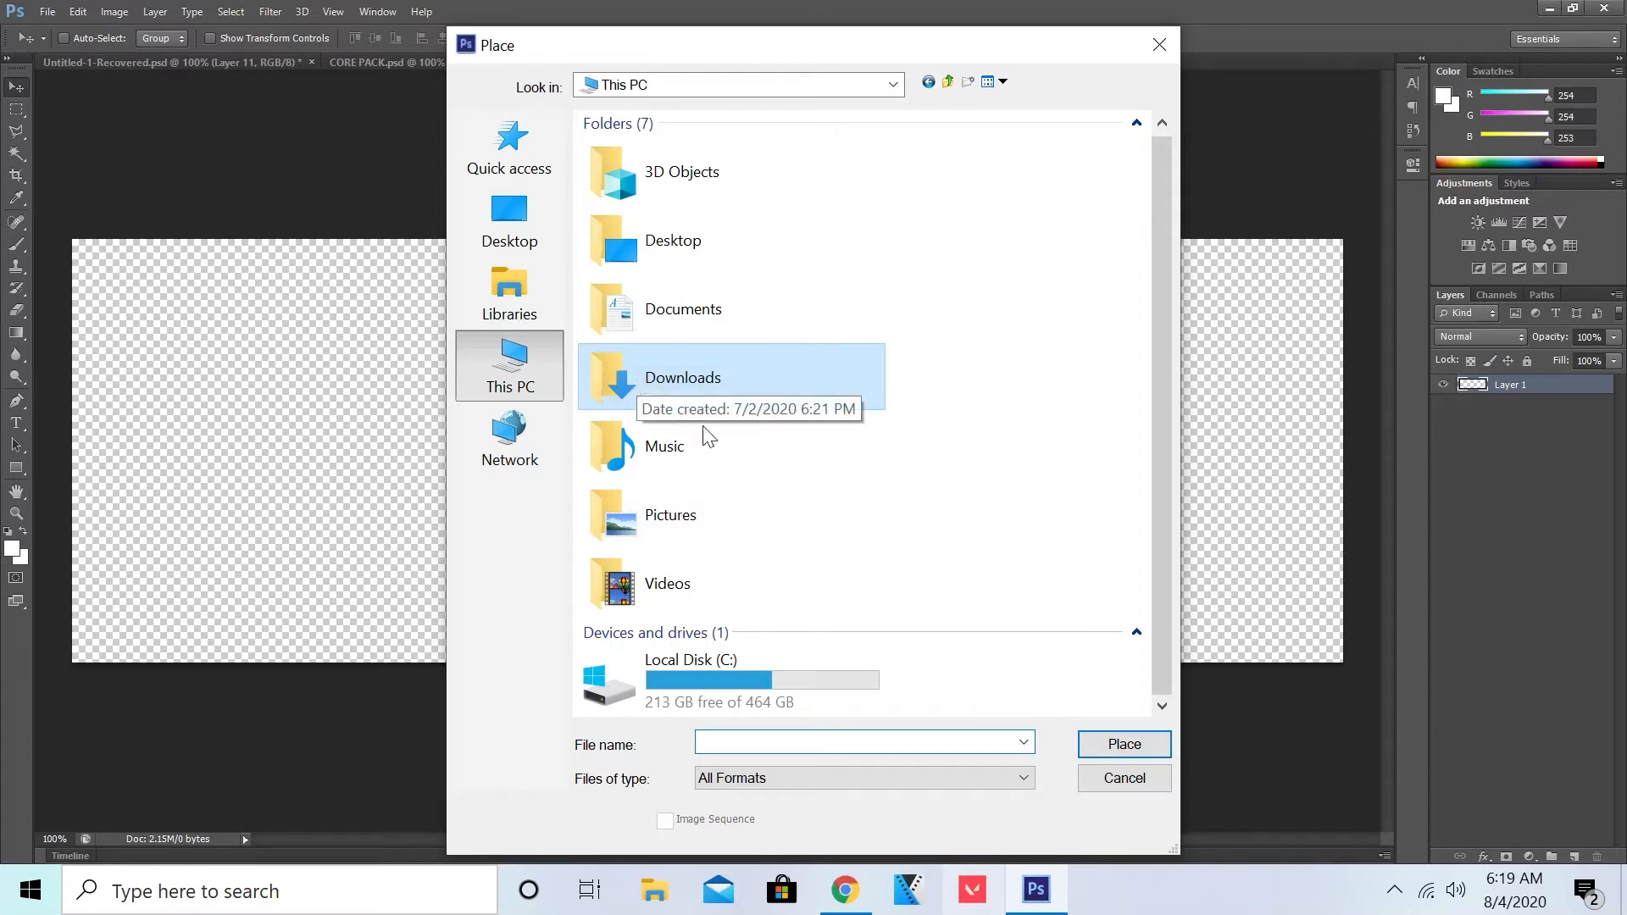
{"action": "scroll", "coordinate": [729, 525], "scroll_direction": "down", "scroll_amount": 1}
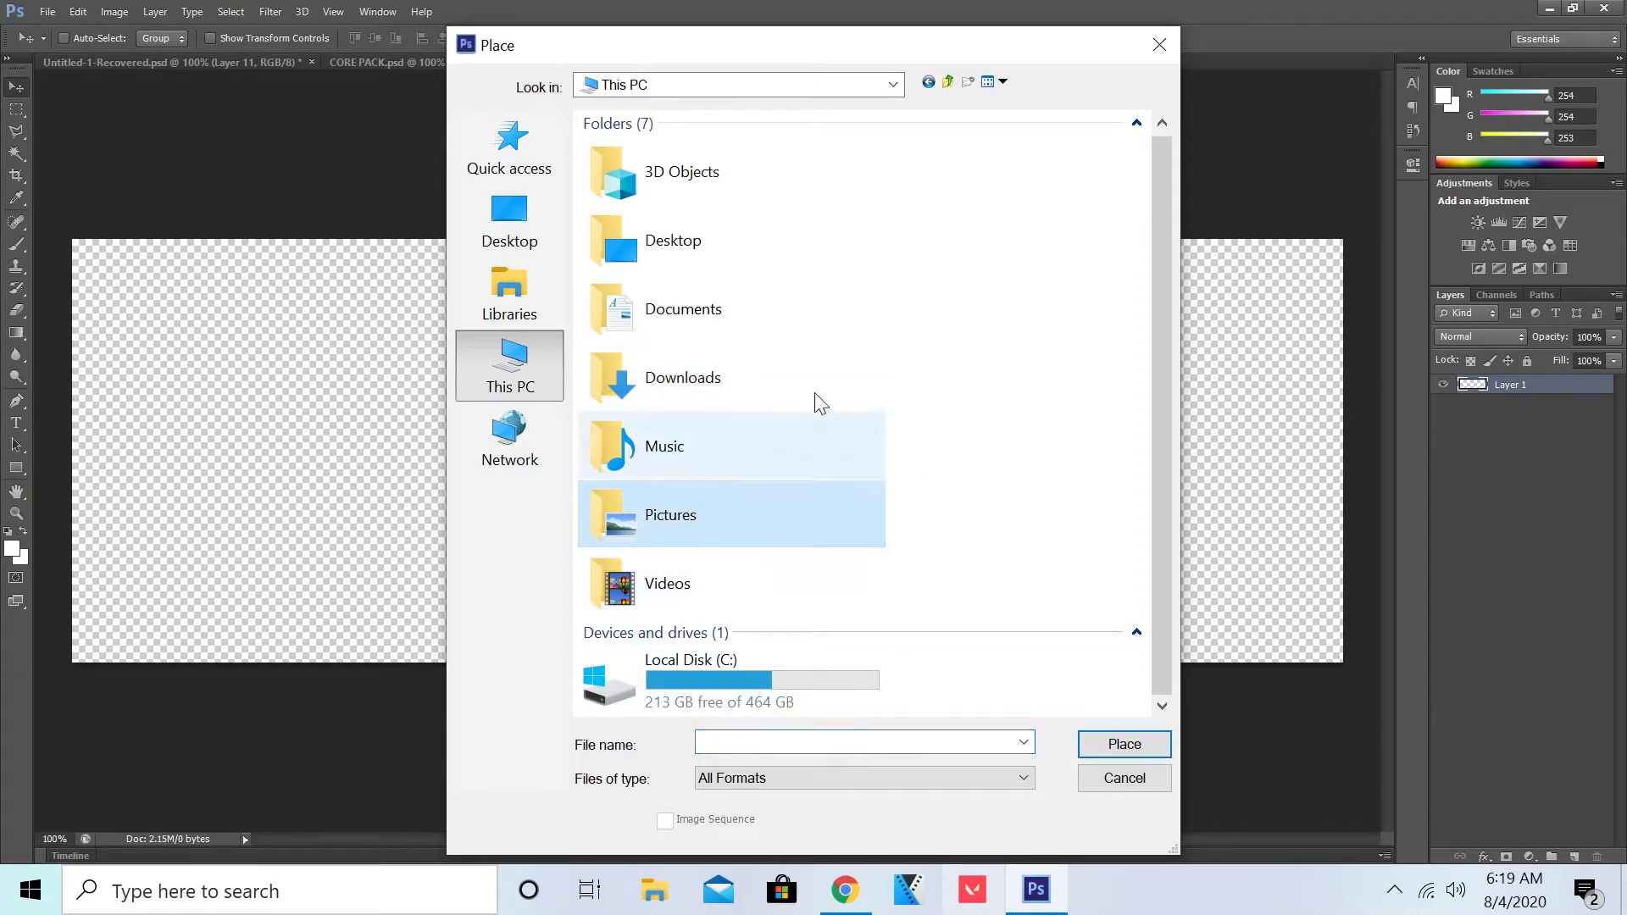
{"action": "double_click", "coordinate": [786, 520]}
{"action": "double_click", "coordinate": [1075, 254]}
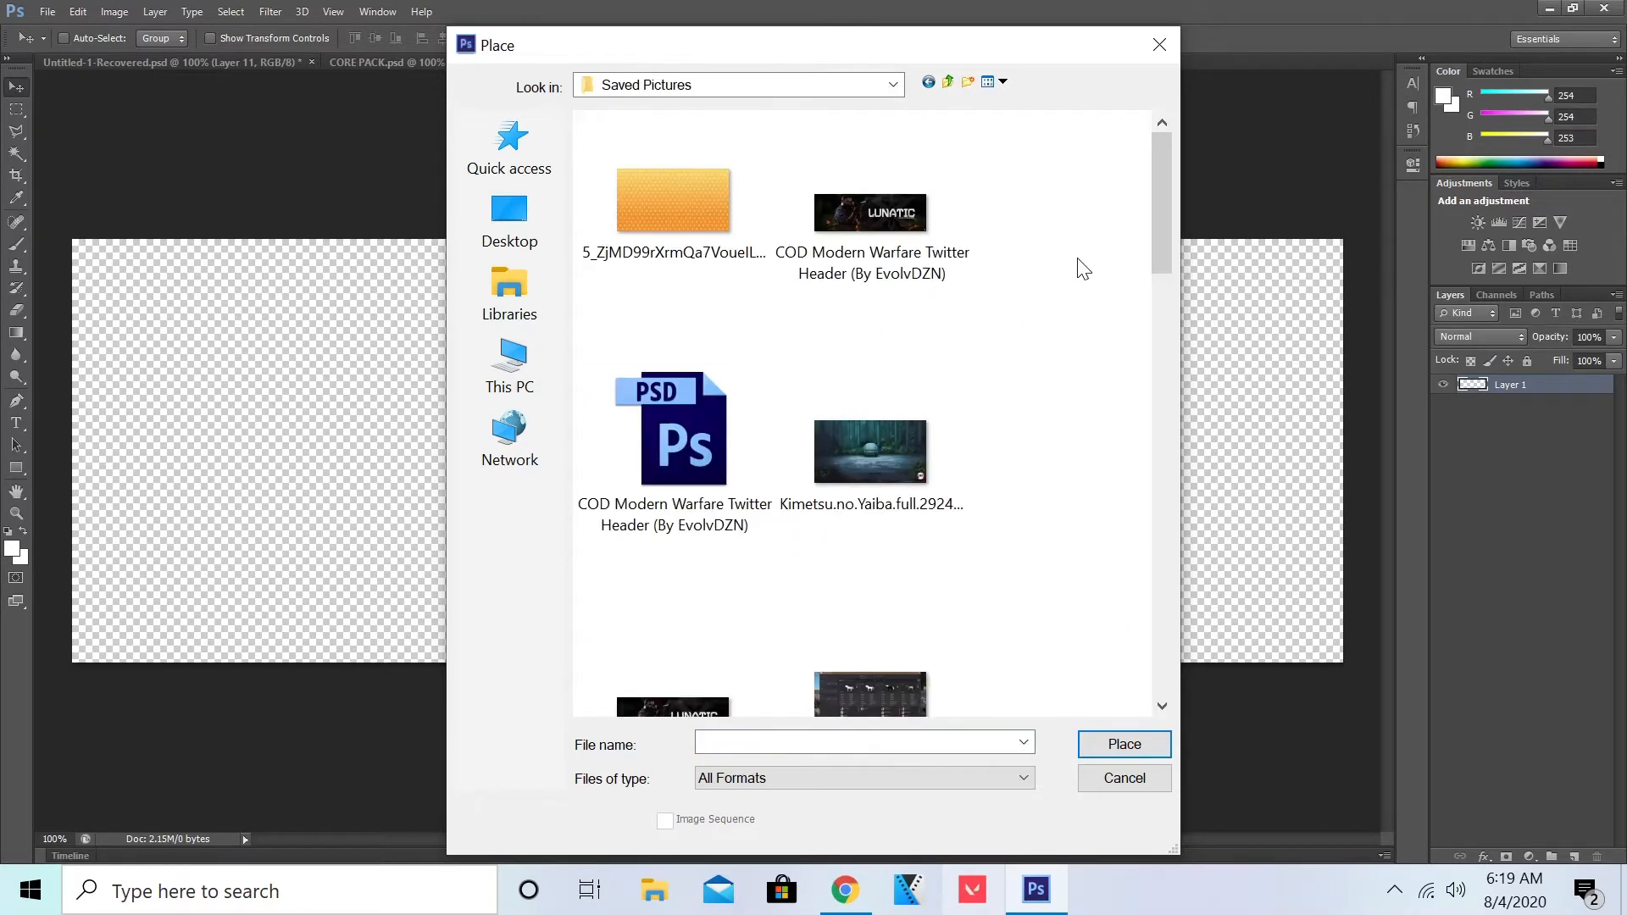
{"action": "double_click", "coordinate": [901, 451]}
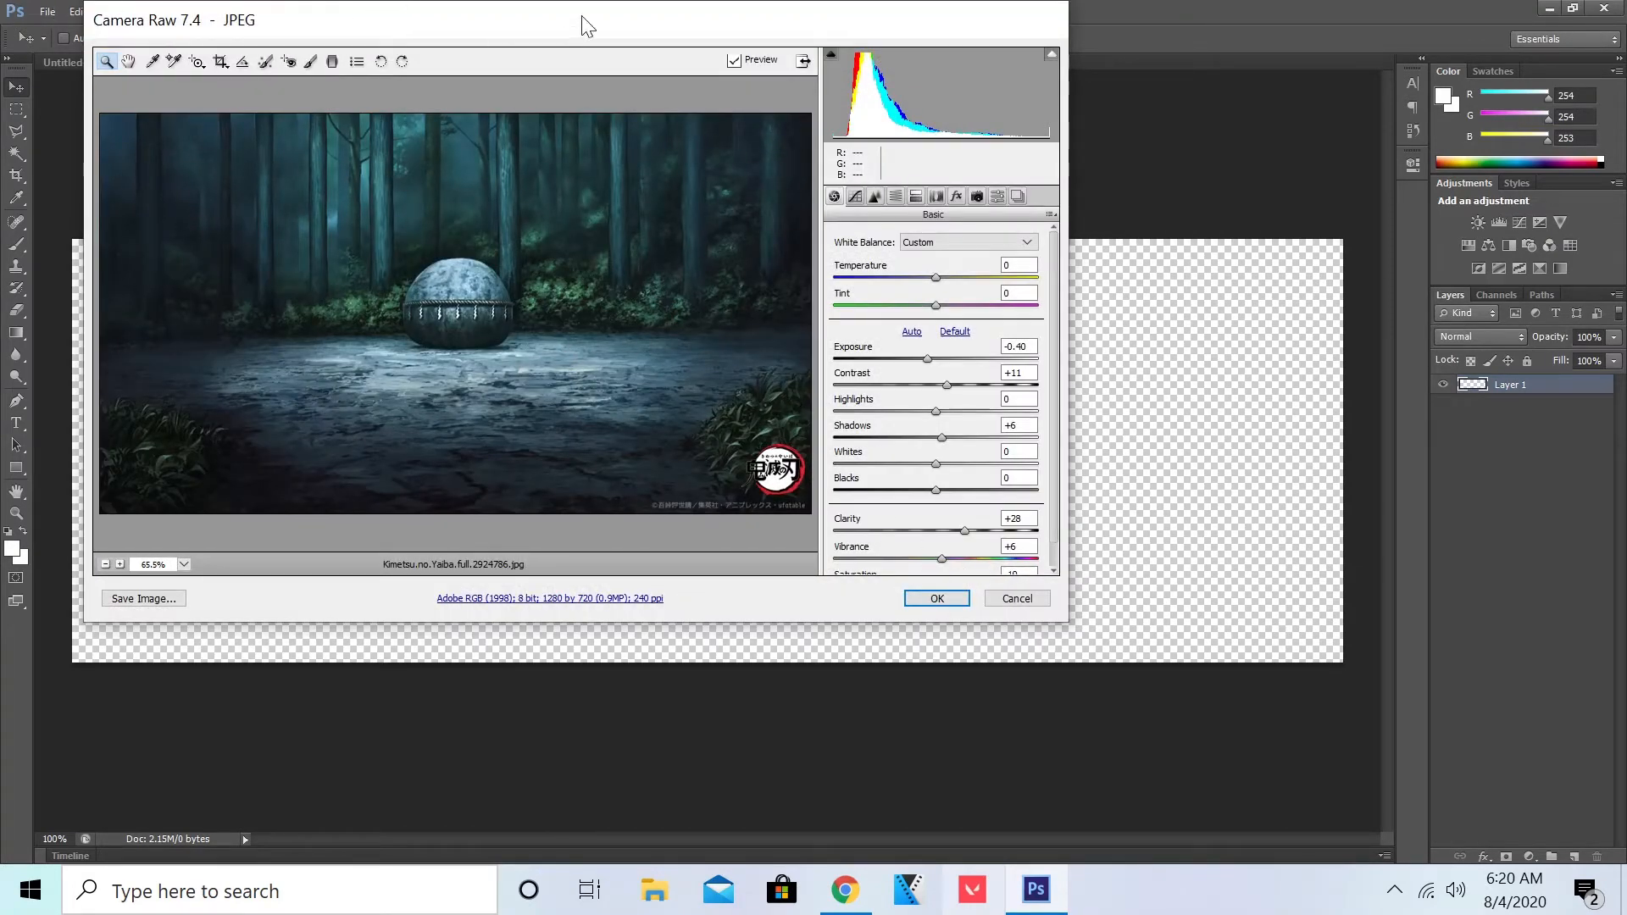
Step: Raise the forest image's contrast to +38 in Camera Raw and accept the raw settings
{"action": "left_click_drag", "start_coordinate": [582, 26], "coordinate": [718, 118]}
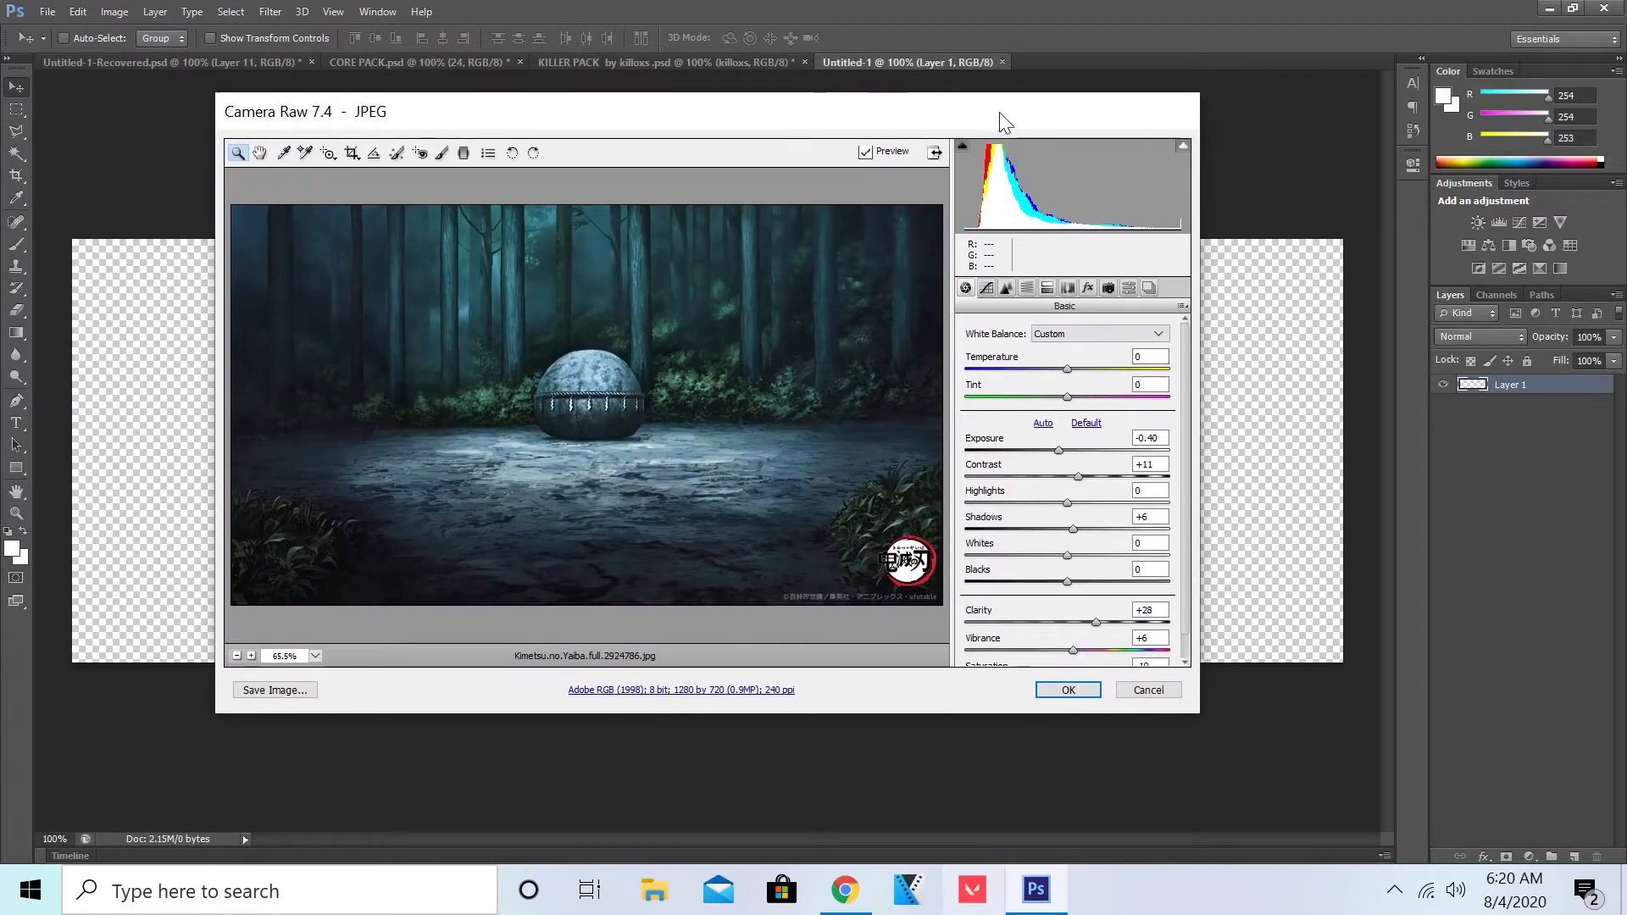
{"action": "left_click_drag", "start_coordinate": [1002, 120], "coordinate": [1035, 59]}
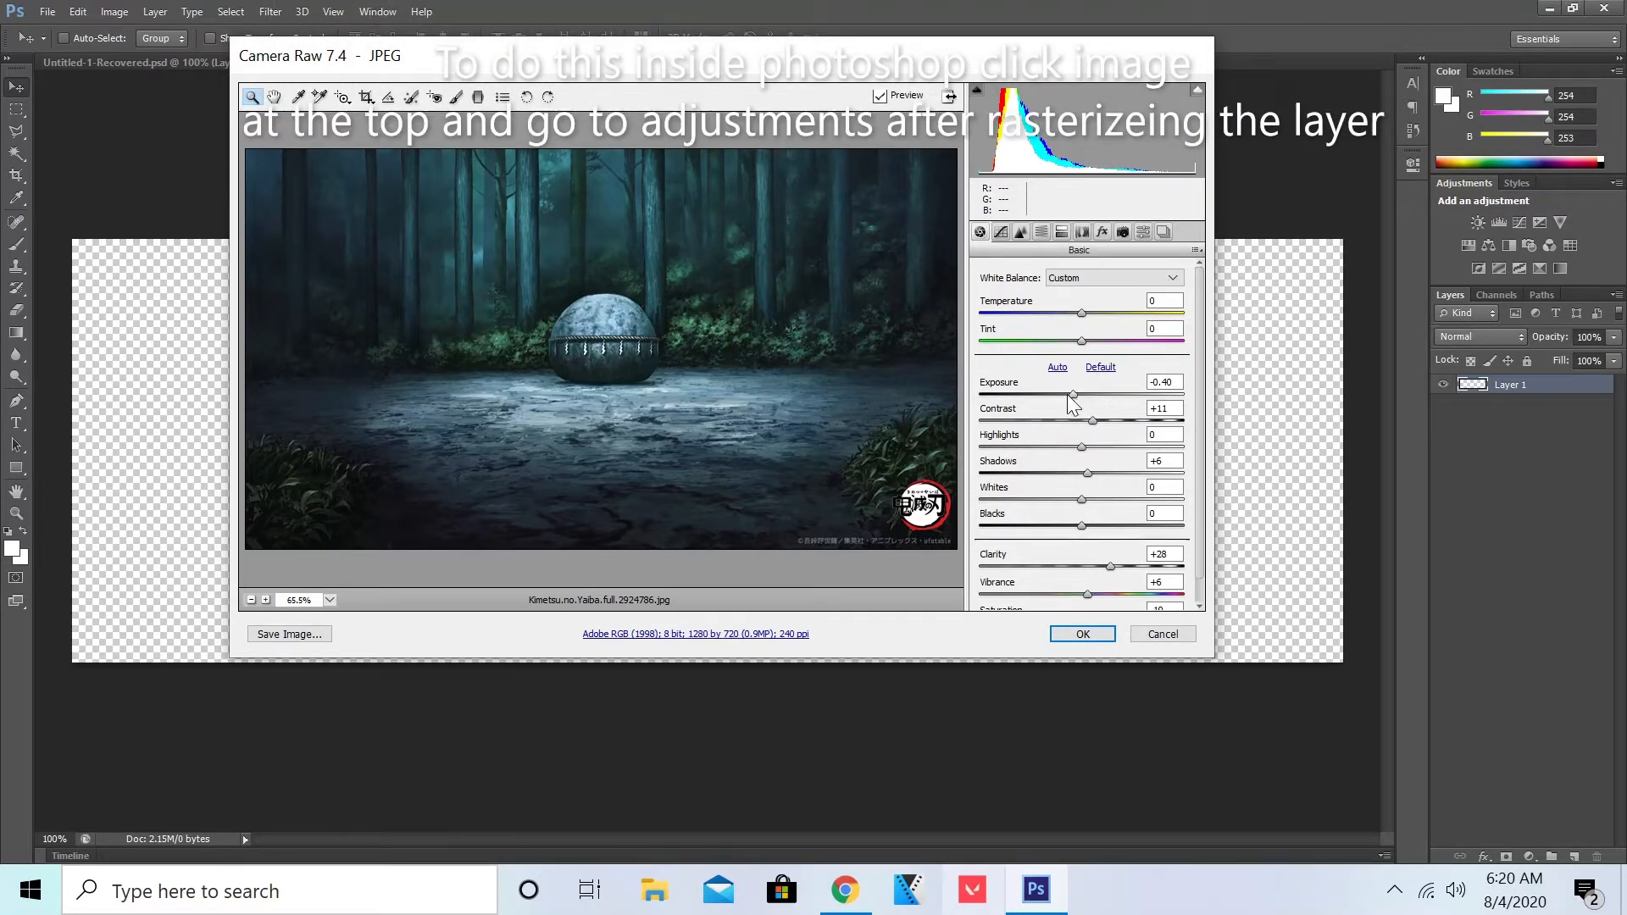
{"action": "left_click_drag", "start_coordinate": [1068, 393], "coordinate": [1121, 413]}
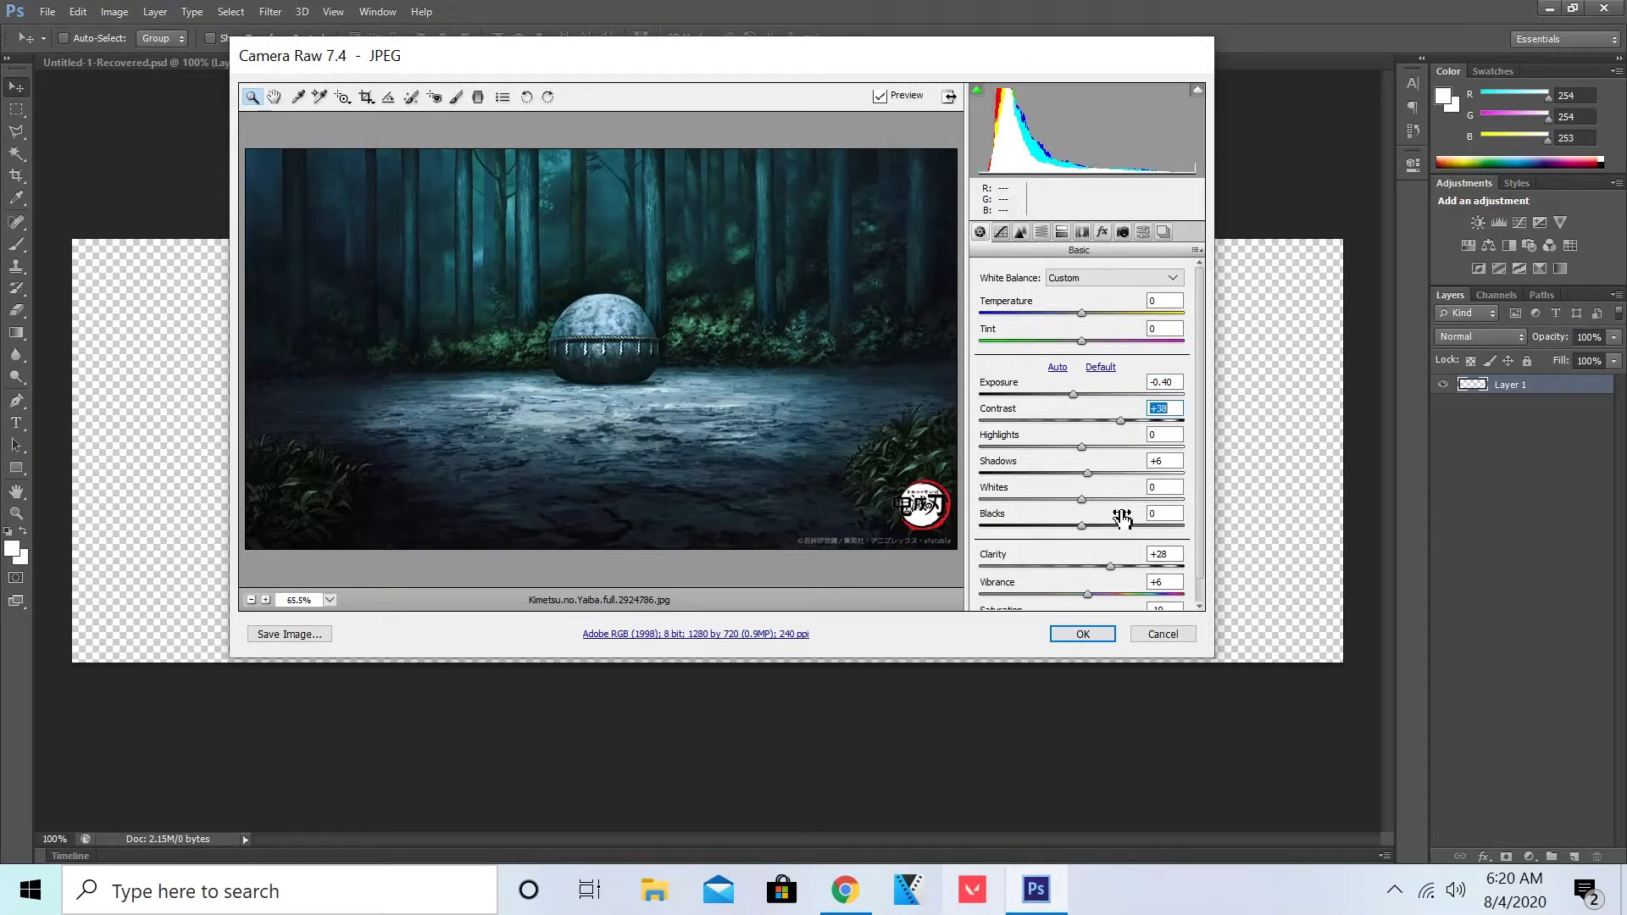
{"action": "scroll", "coordinate": [1127, 525], "scroll_direction": "down", "scroll_amount": 1}
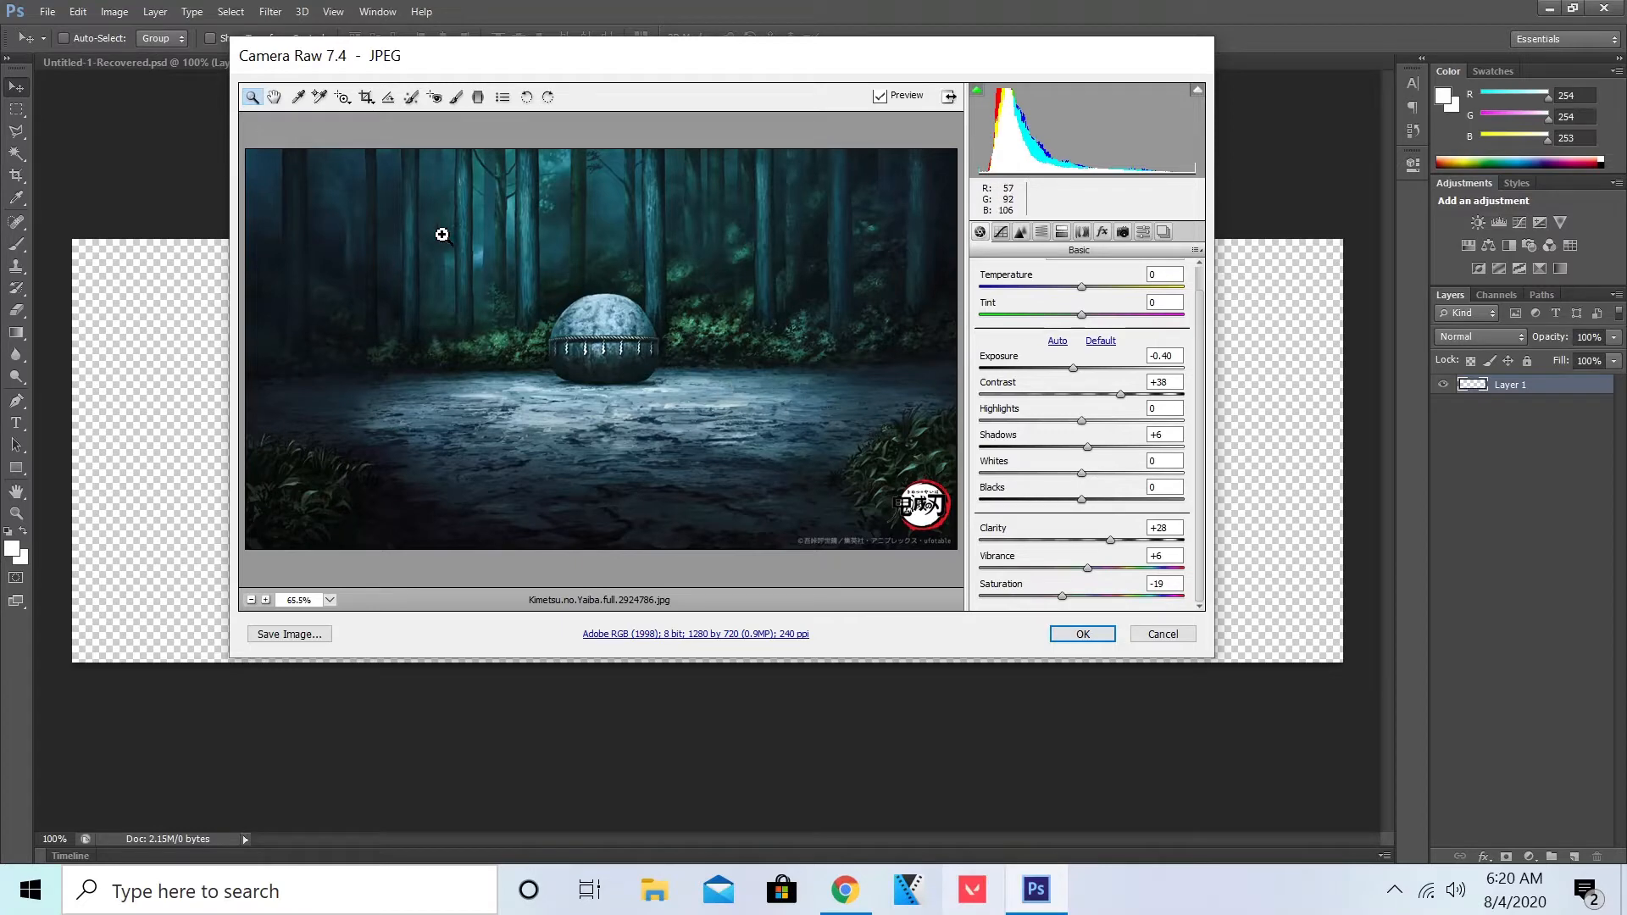
{"action": "left_click", "coordinate": [1104, 637]}
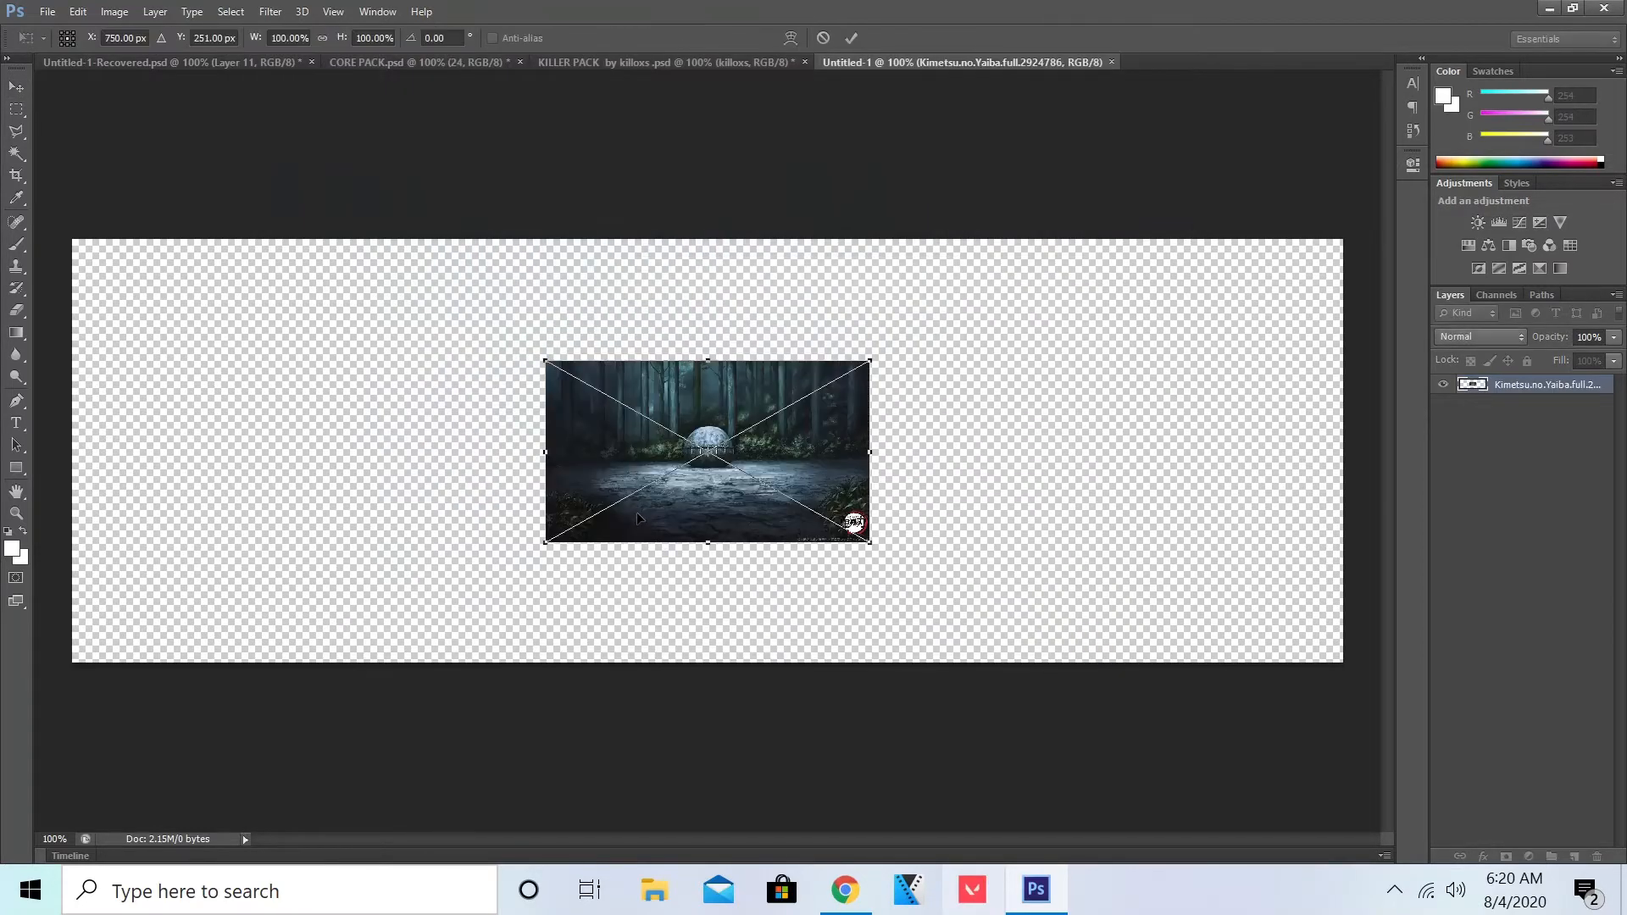
Step: Enlarge the placed forest image to about 393% and position it to cover the whole canvas with the boulder near the centre
{"action": "left_click_drag", "start_coordinate": [717, 411], "coordinate": [385, 531]}
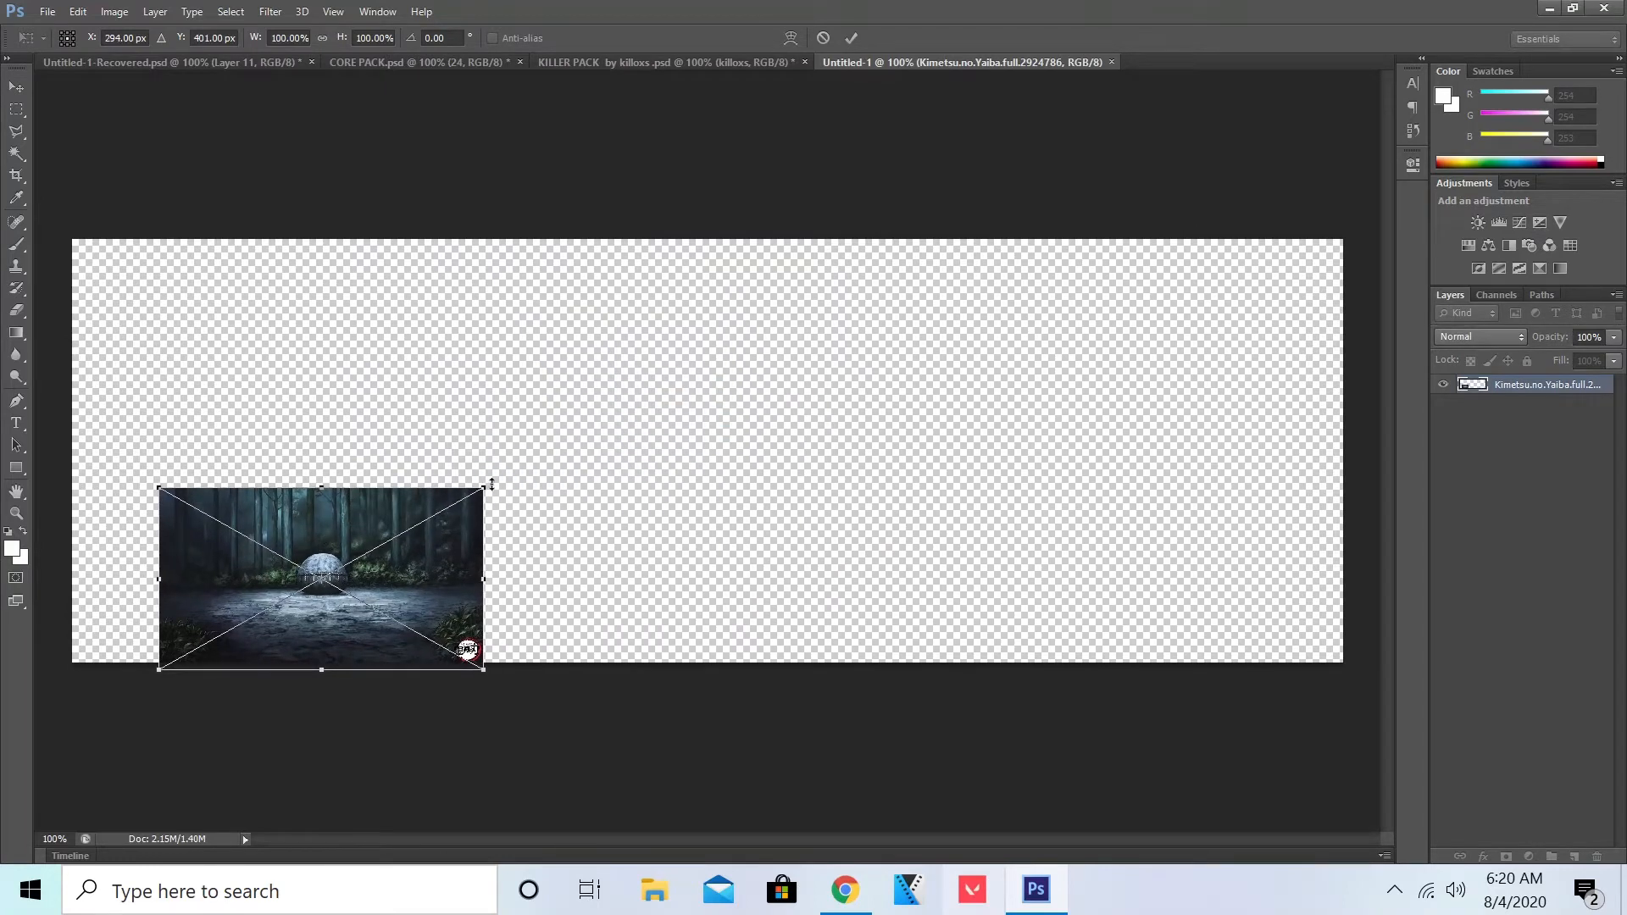
{"action": "left_click_drag", "start_coordinate": [485, 486], "coordinate": [1209, 101]}
{"action": "left_click_drag", "start_coordinate": [869, 443], "coordinate": [637, 623]}
{"action": "left_click_drag", "start_coordinate": [971, 296], "coordinate": [1135, 199]}
{"action": "left_click_drag", "start_coordinate": [957, 280], "coordinate": [1029, 276]}
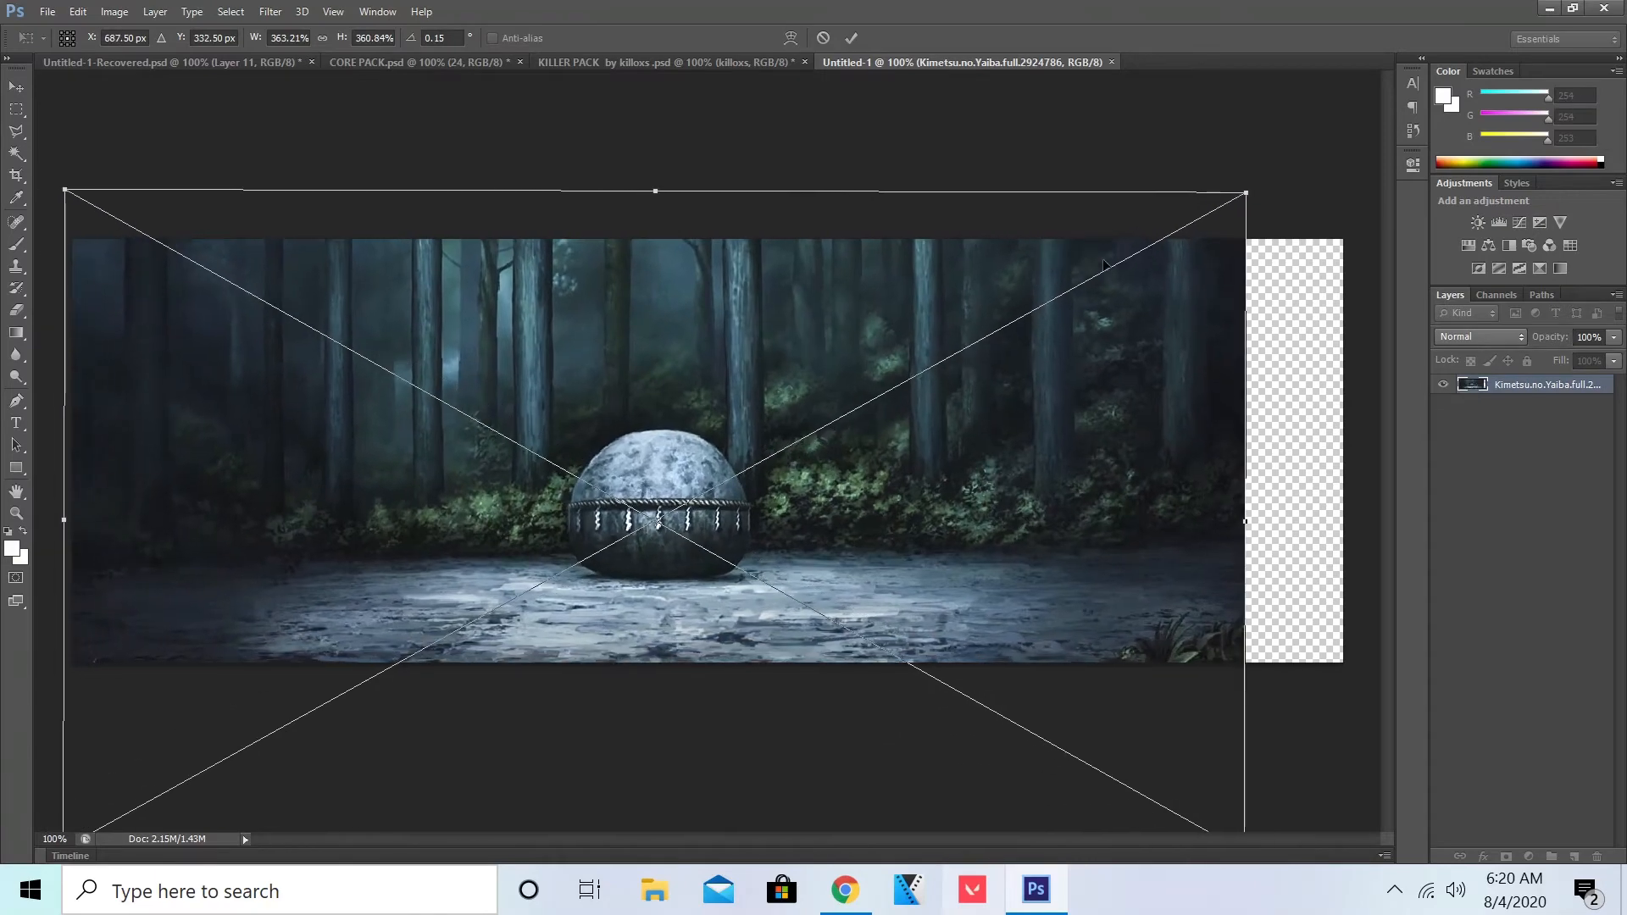
{"action": "left_click_drag", "start_coordinate": [1245, 188], "coordinate": [1342, 134]}
{"action": "mouse_move", "coordinate": [1172, 231]}
{"action": "left_mouse_down"}
{"action": "mouse_move", "coordinate": [1157, 241]}
{"action": "mouse_move", "coordinate": [1174, 266]}
{"action": "mouse_move", "coordinate": [1177, 248]}
{"action": "left_mouse_up"}
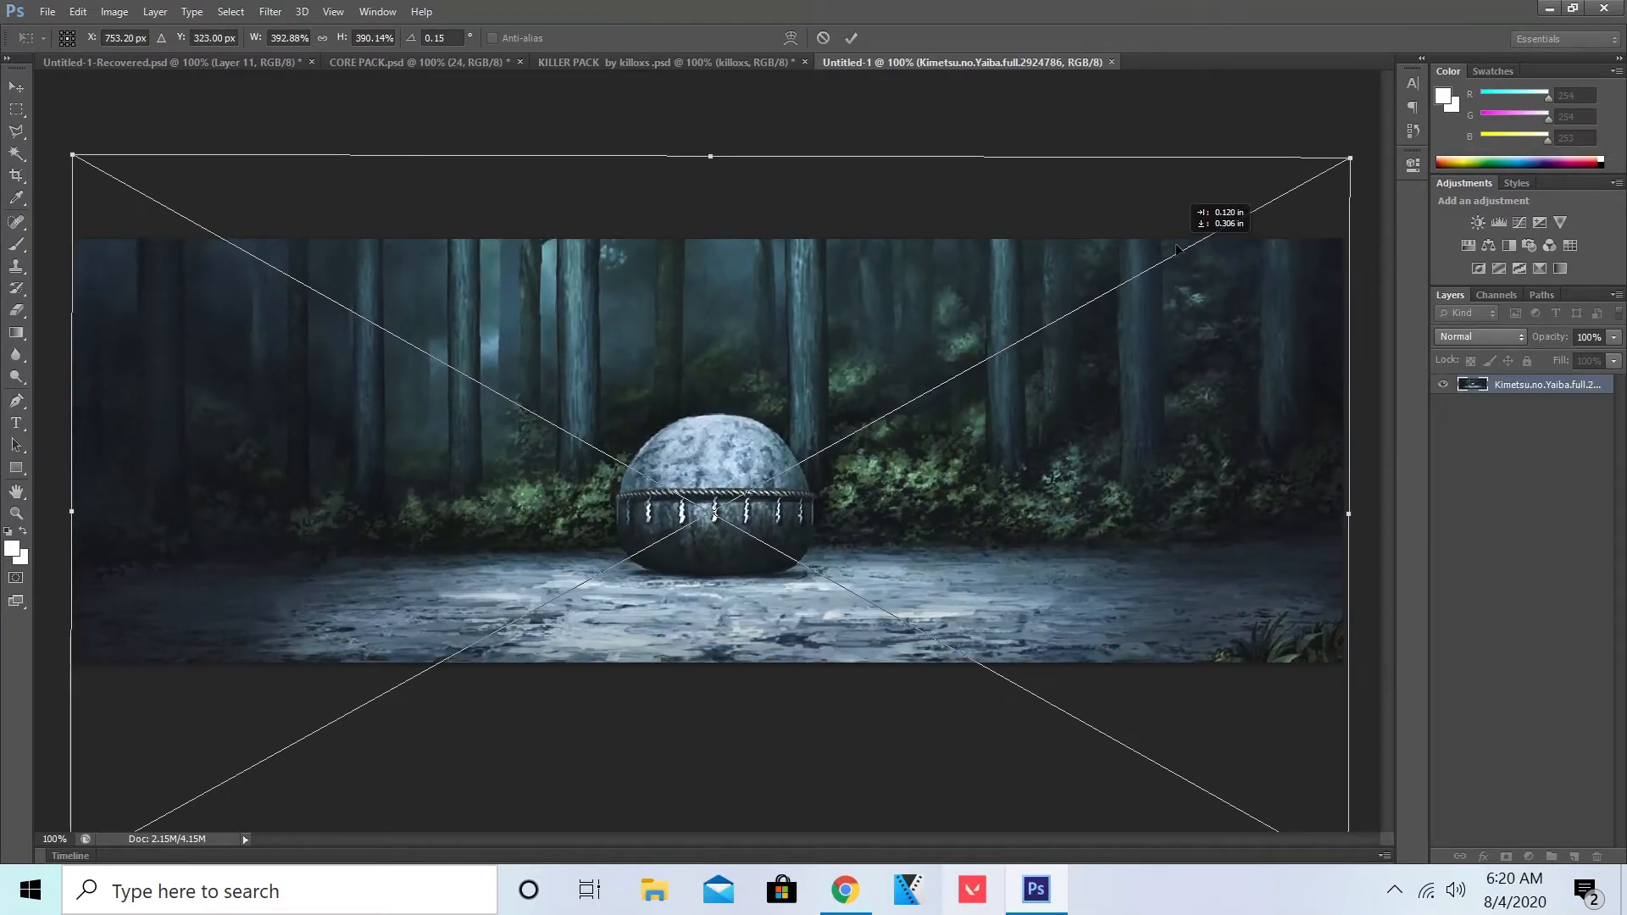
{"action": "left_click_drag", "start_coordinate": [1176, 248], "coordinate": [1167, 251]}
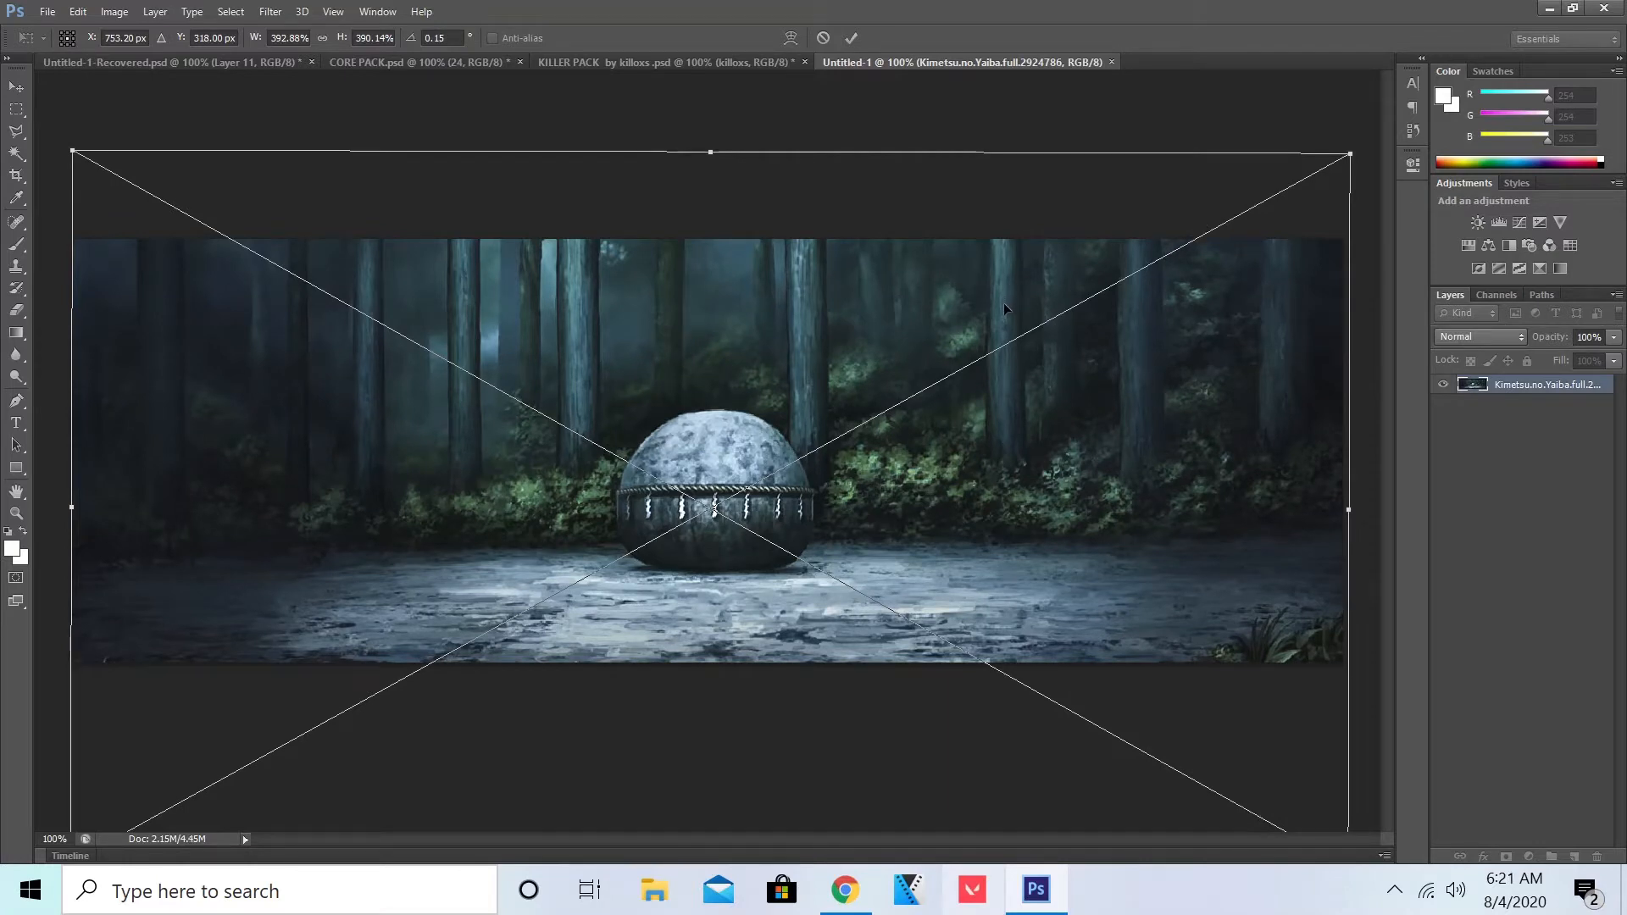
{"action": "key", "text": "Return"}
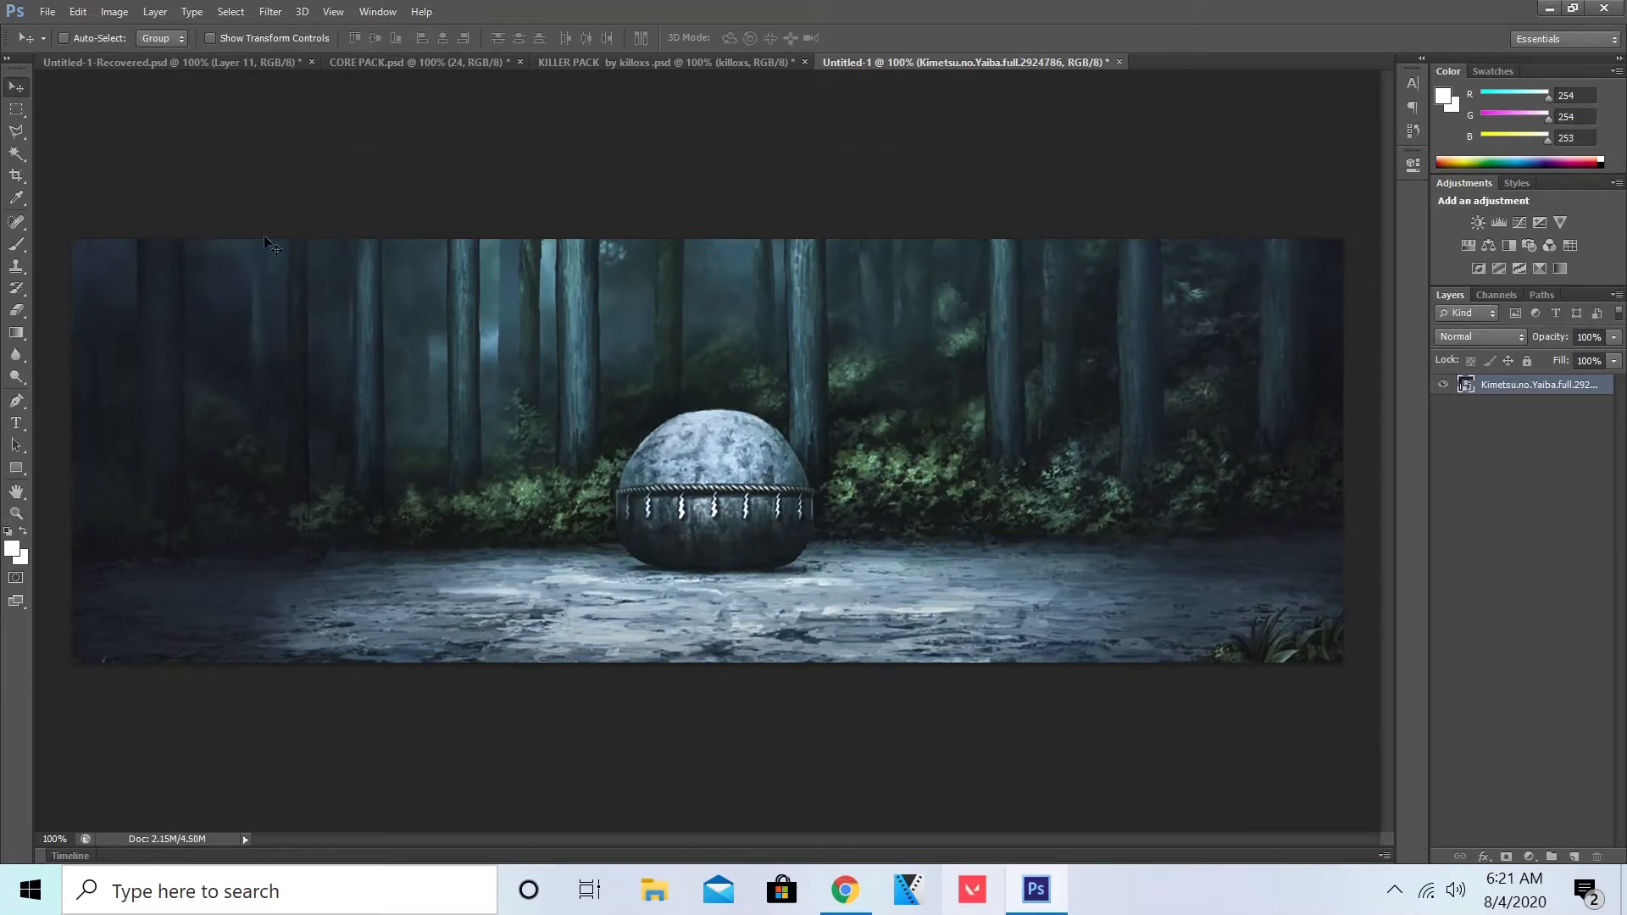
Step: Add a vertical guide at 50%, through the middle of the canvas
{"action": "left_click", "coordinate": [329, 9]}
{"action": "left_click", "coordinate": [404, 570]}
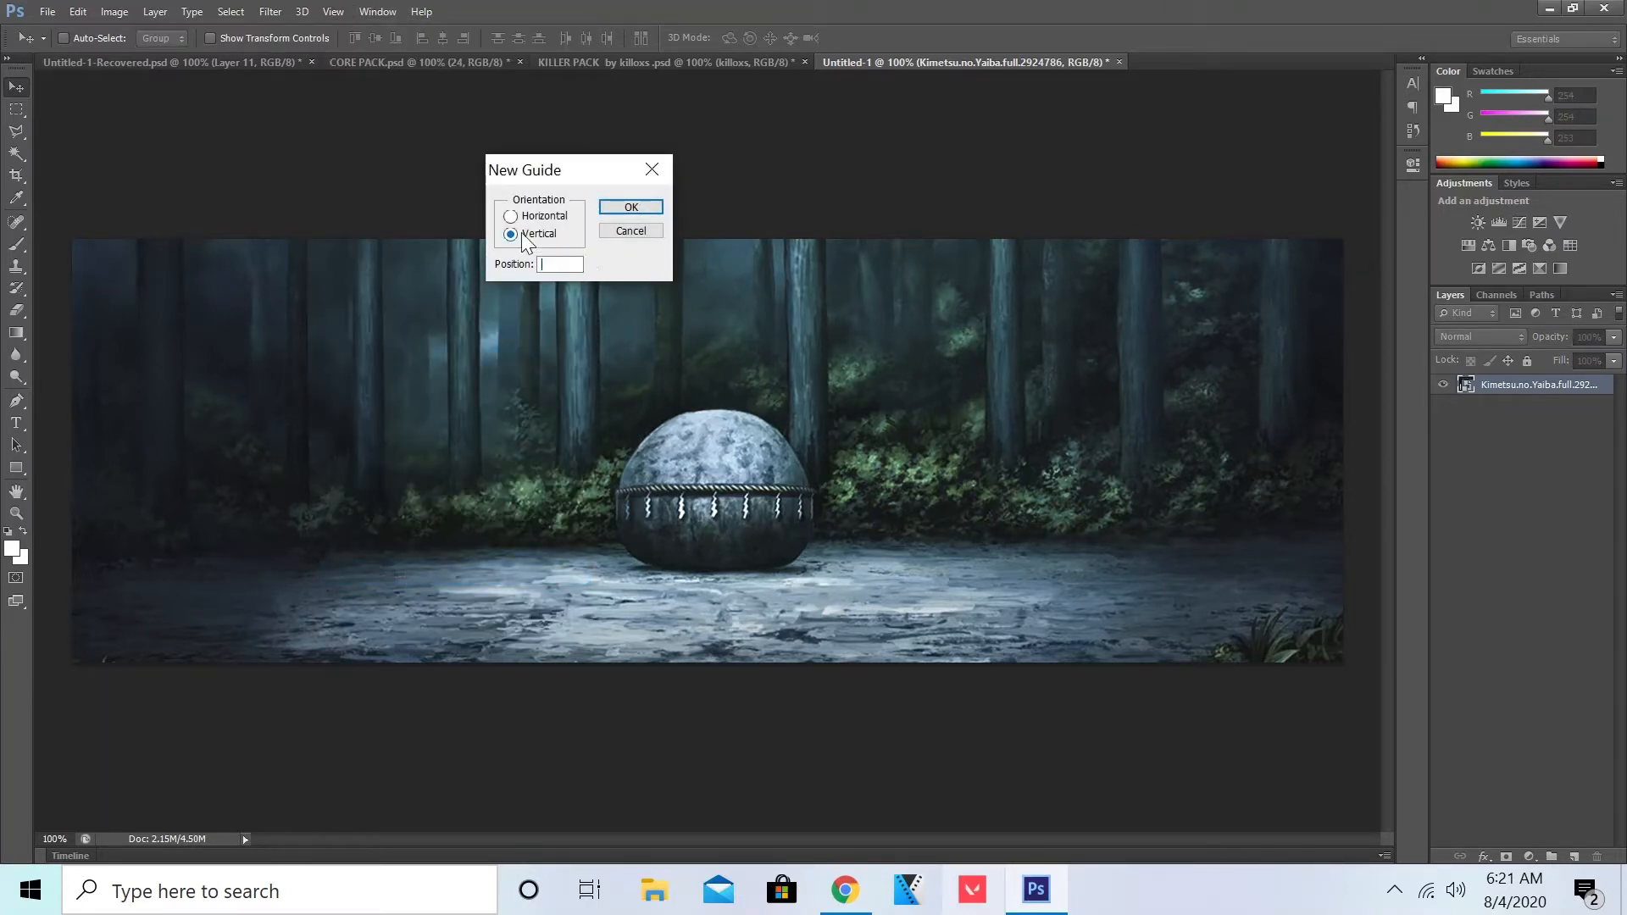
{"action": "type", "text": "50"}
{"action": "left_click", "coordinate": [644, 206]}
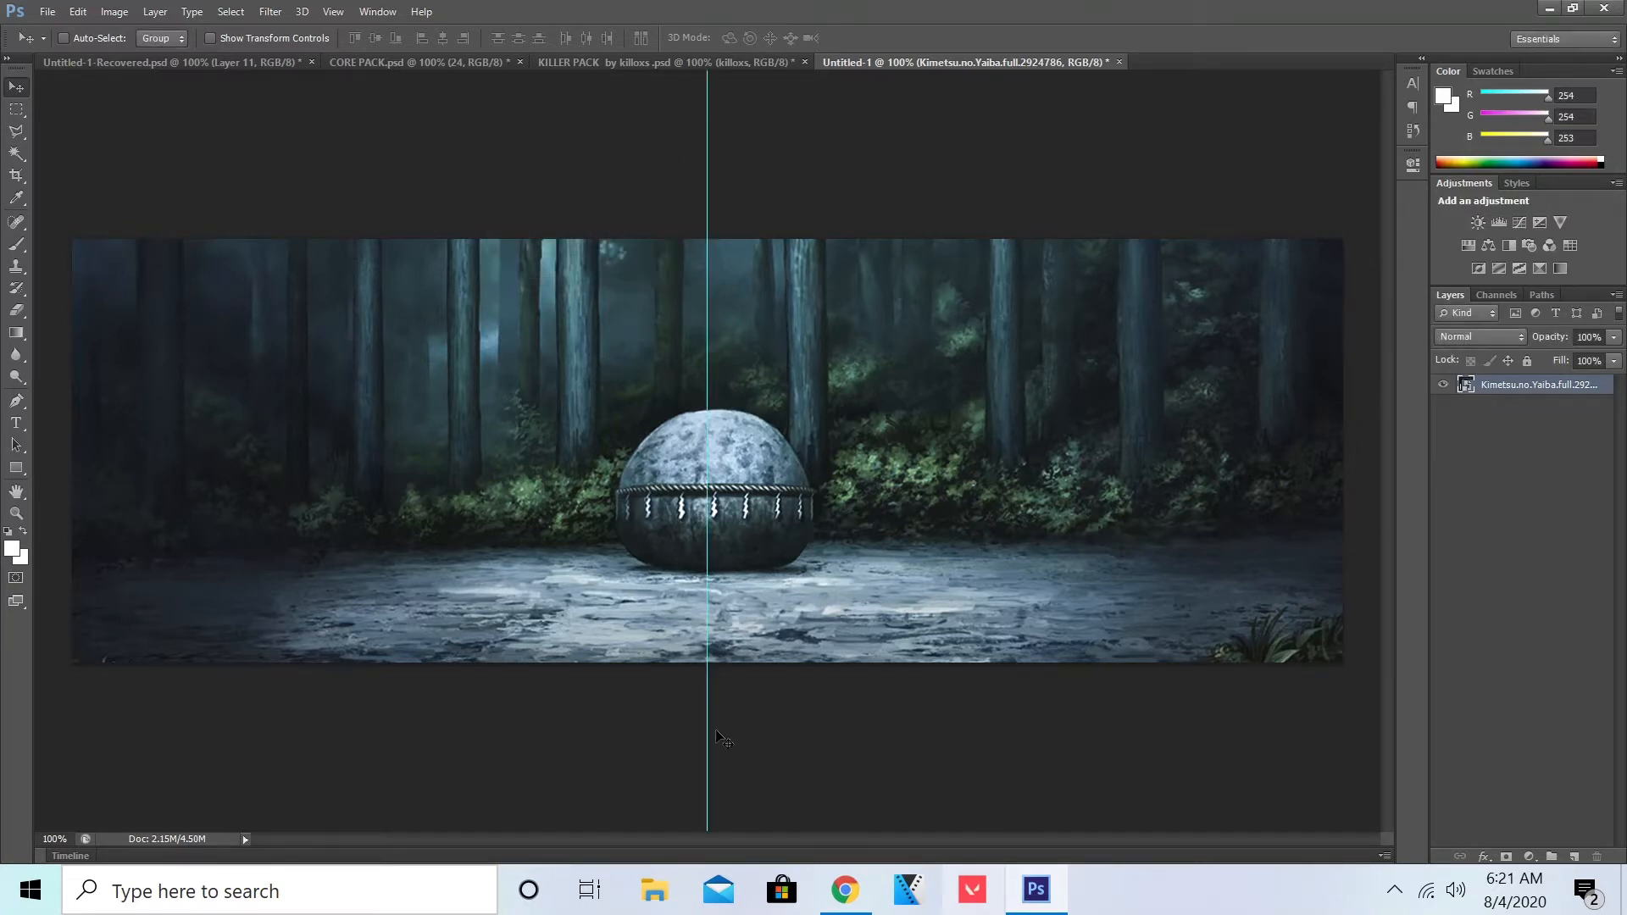
Step: Add a horizontal guide halfway down the canvas
{"action": "left_click", "coordinate": [333, 11]}
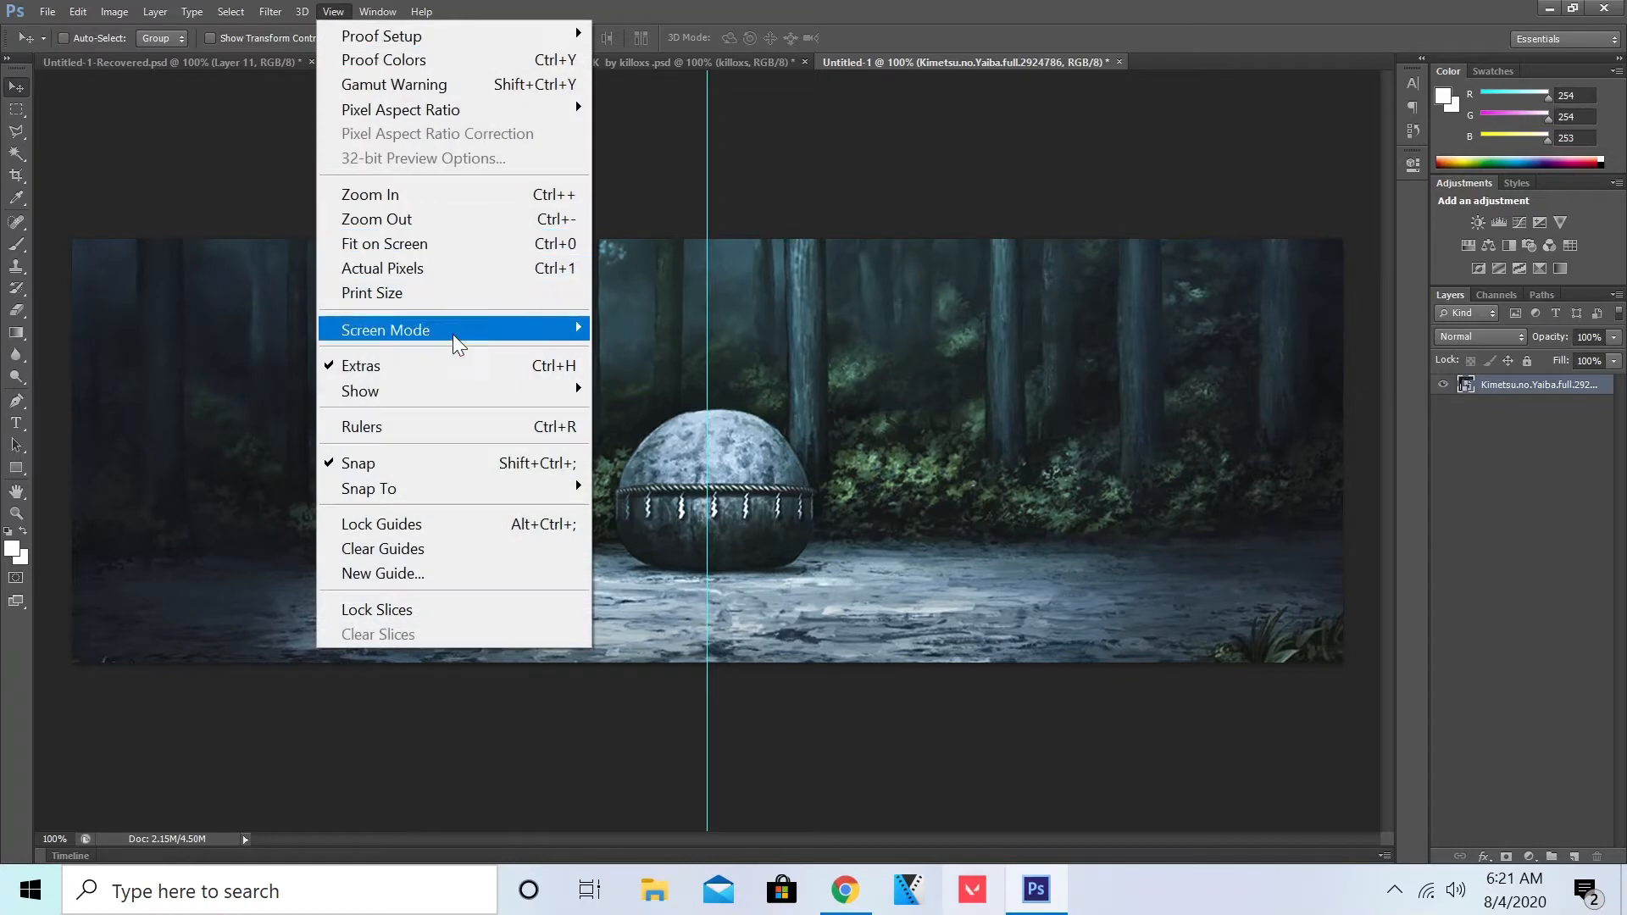
{"action": "left_click", "coordinate": [399, 571]}
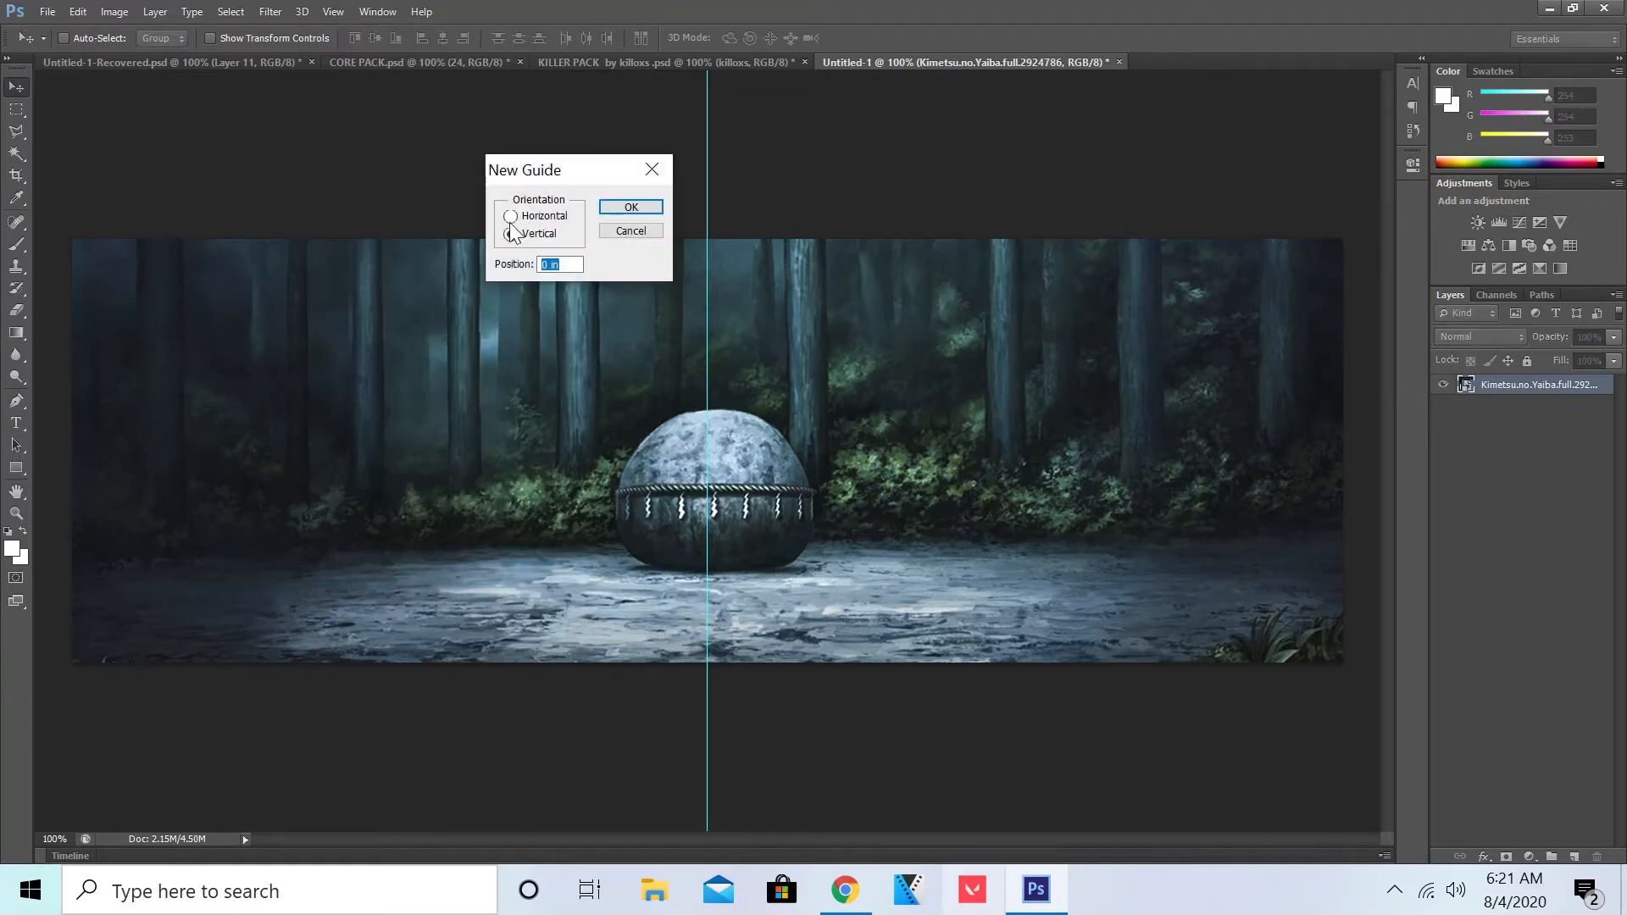
{"action": "double_click", "coordinate": [558, 264]}
{"action": "left_click", "coordinate": [631, 209]}
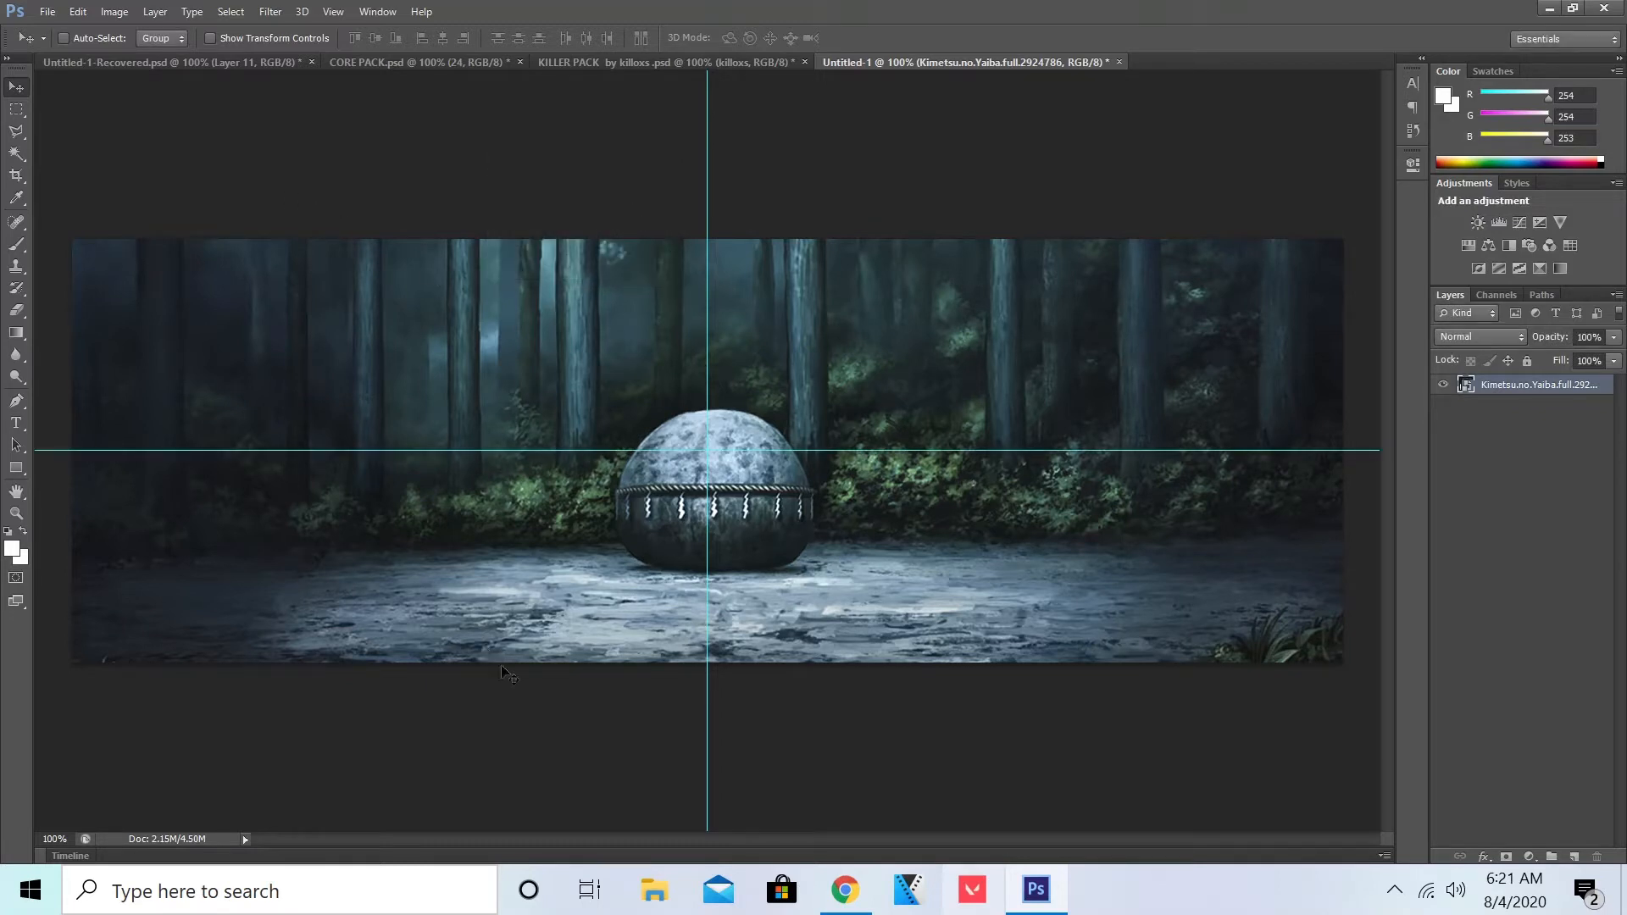
Step: Rasterize the forest layer and apply Black & White with reds 4, yellows 12, greens -37, cyans -20, blues 4 and magentas -52
{"action": "right_click", "coordinate": [1542, 396]}
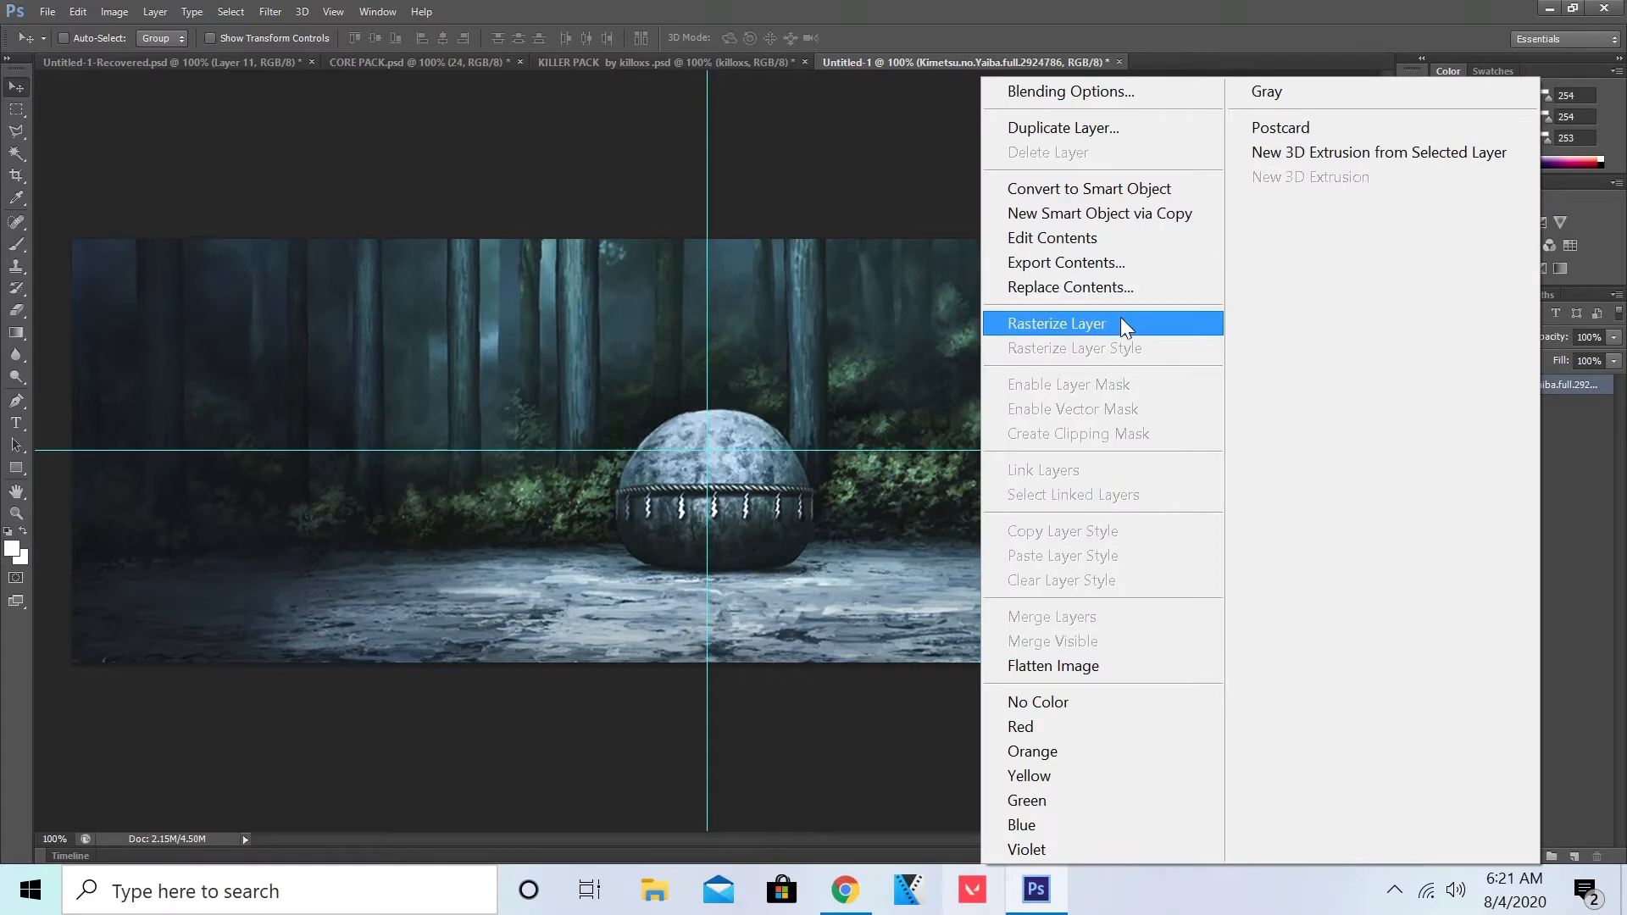
{"action": "left_click", "coordinate": [1122, 324]}
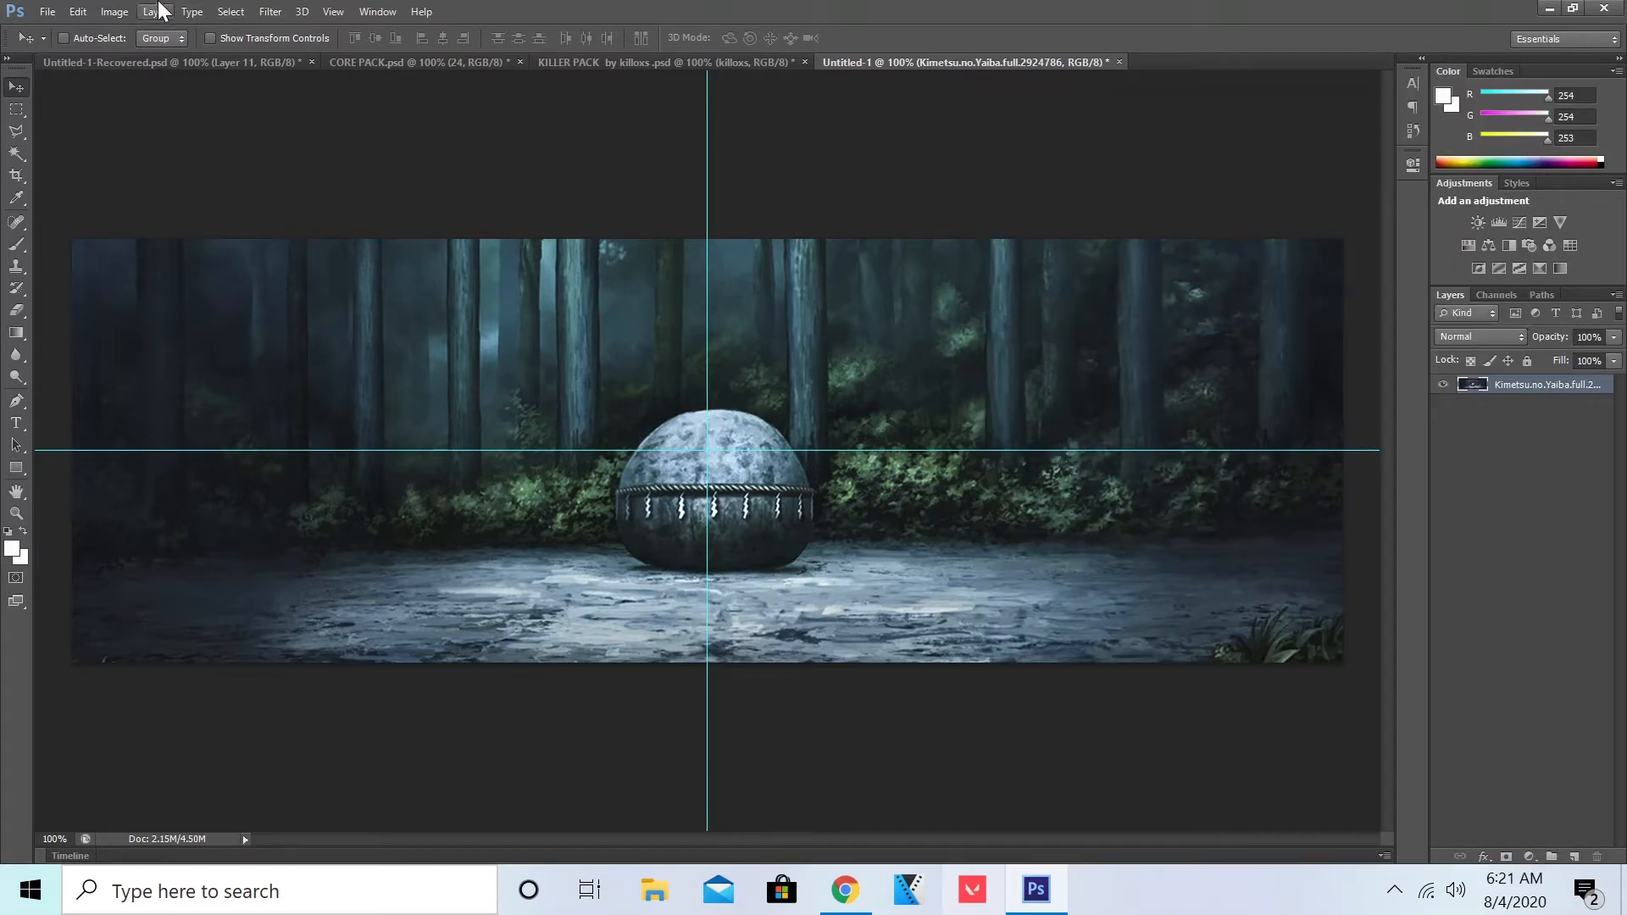
{"action": "left_click", "coordinate": [78, 11]}
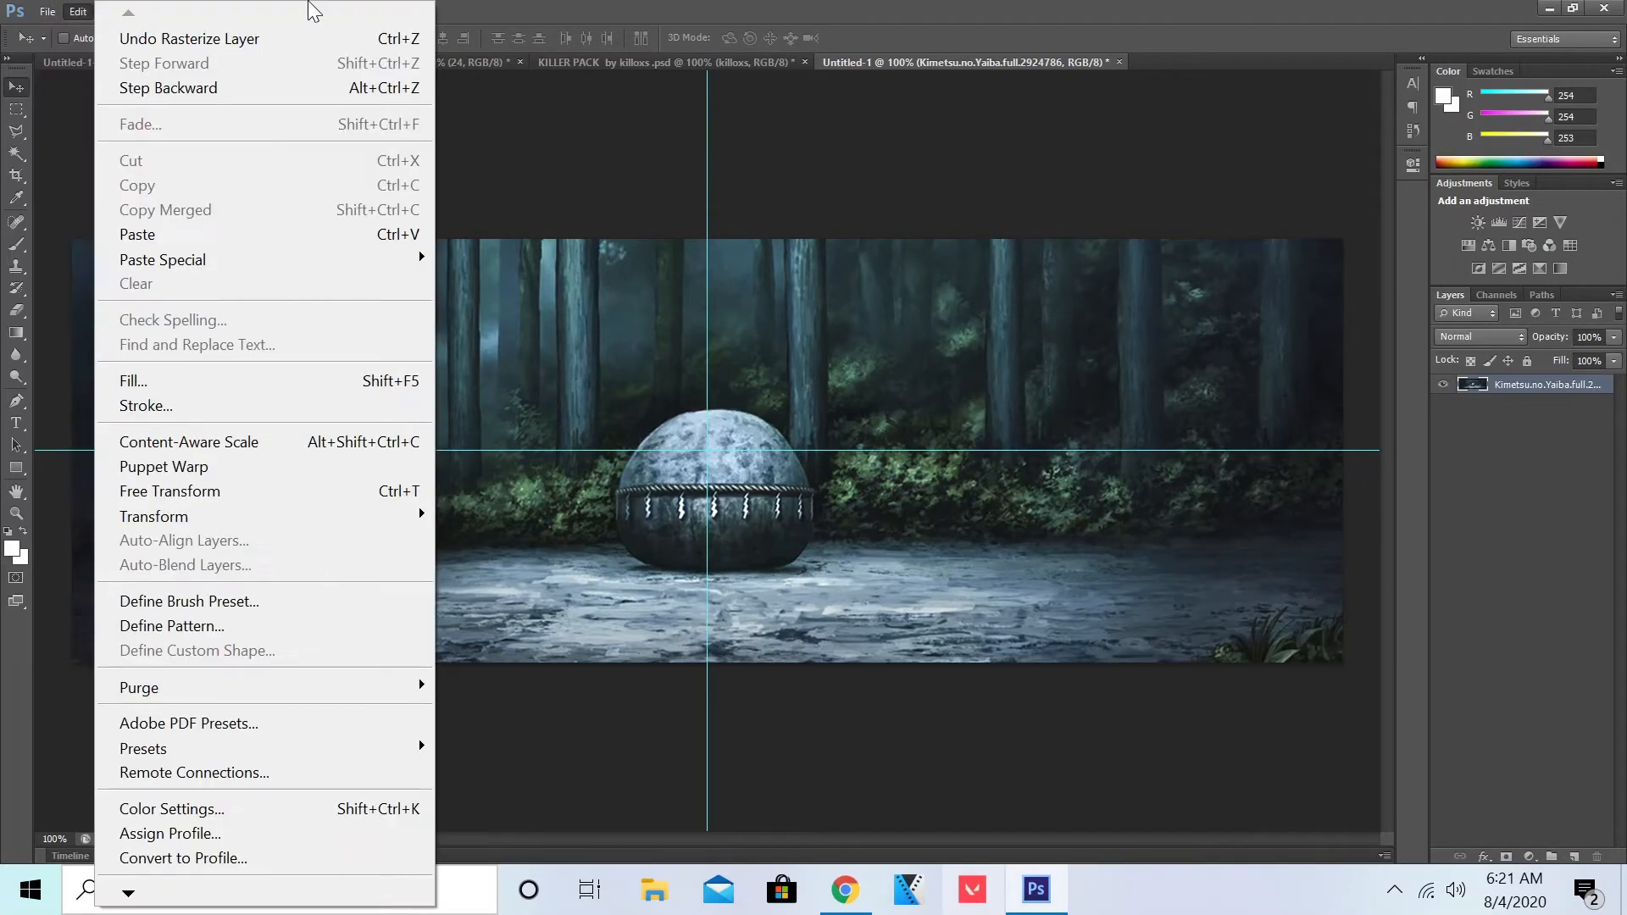
{"action": "left_click", "coordinate": [506, 12]}
{"action": "left_click", "coordinate": [115, 11]}
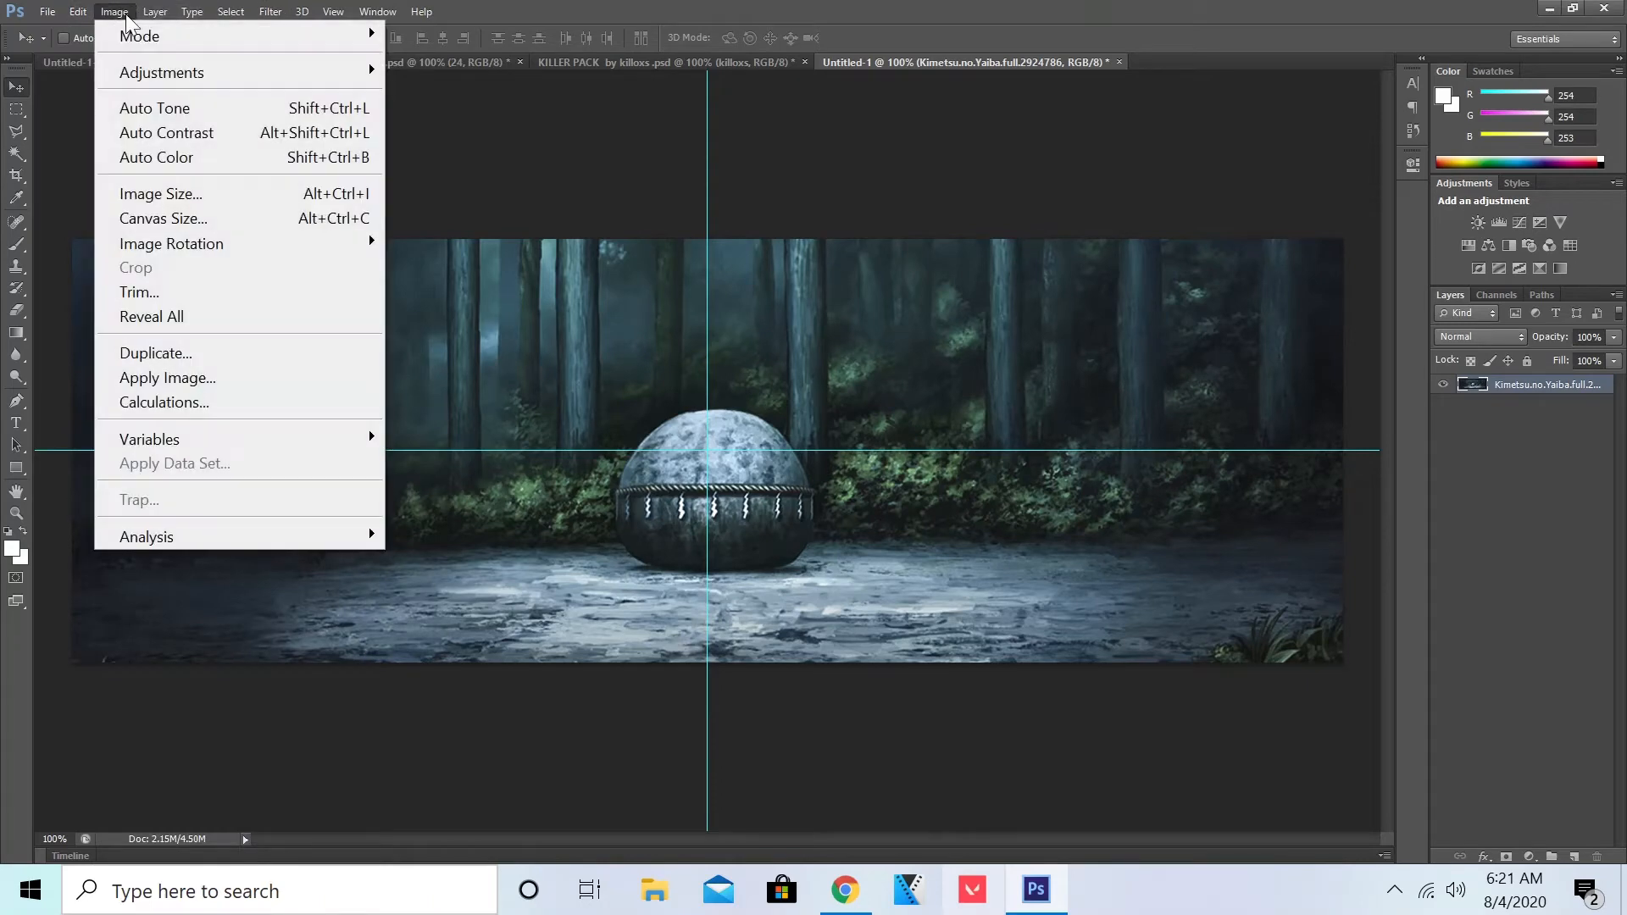
{"action": "mouse_move", "coordinate": [146, 65]}
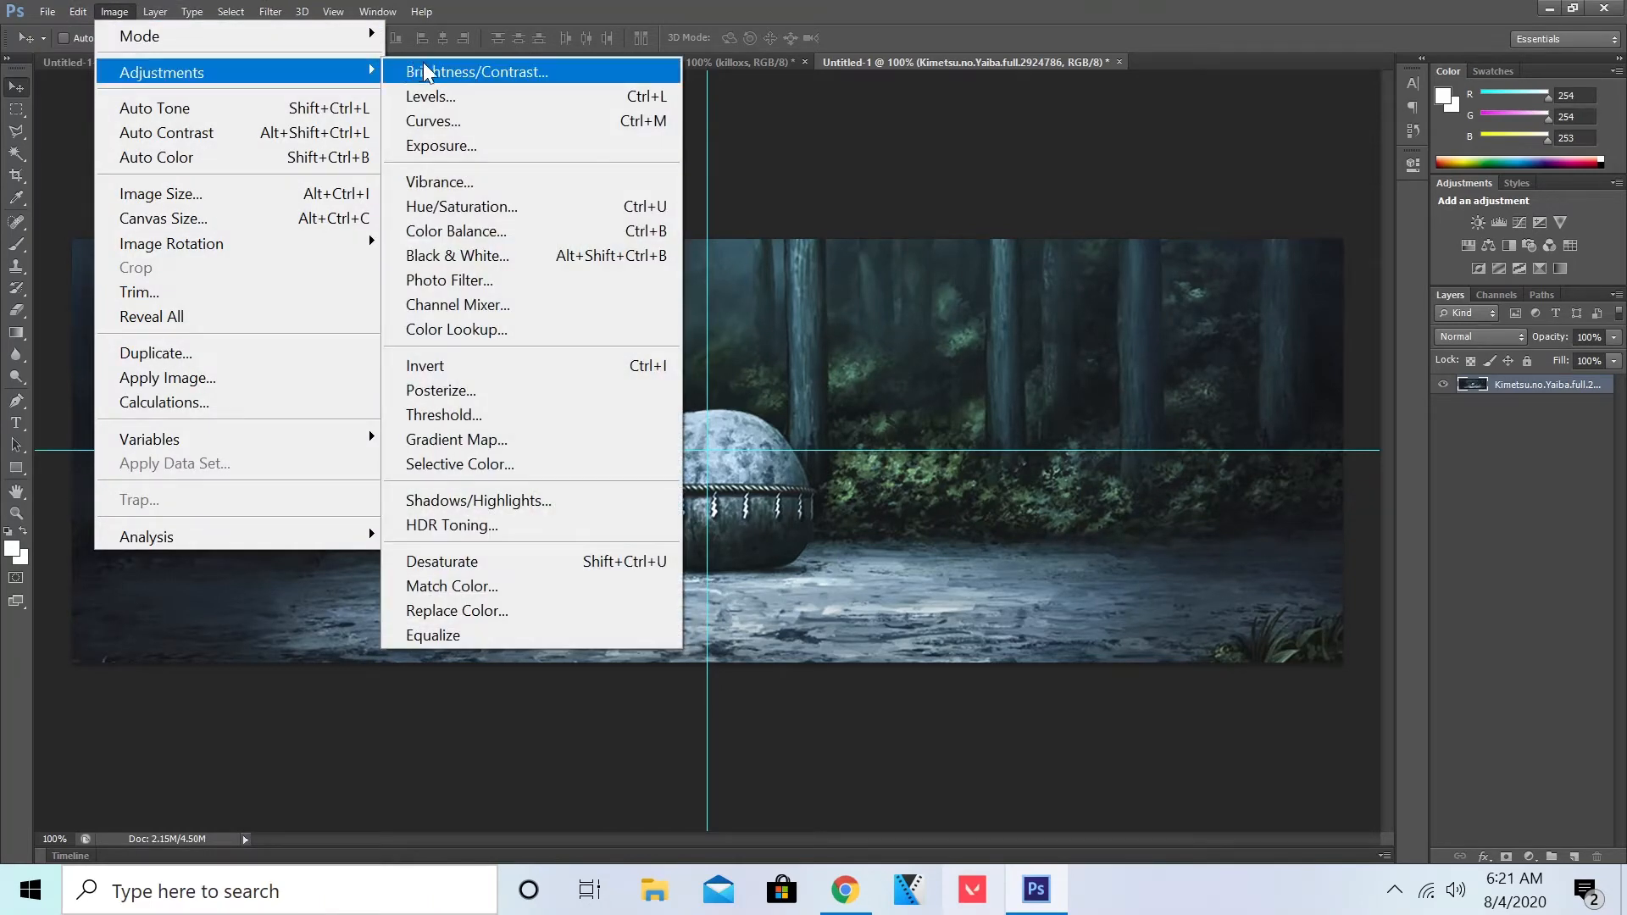
{"action": "left_click", "coordinate": [475, 252]}
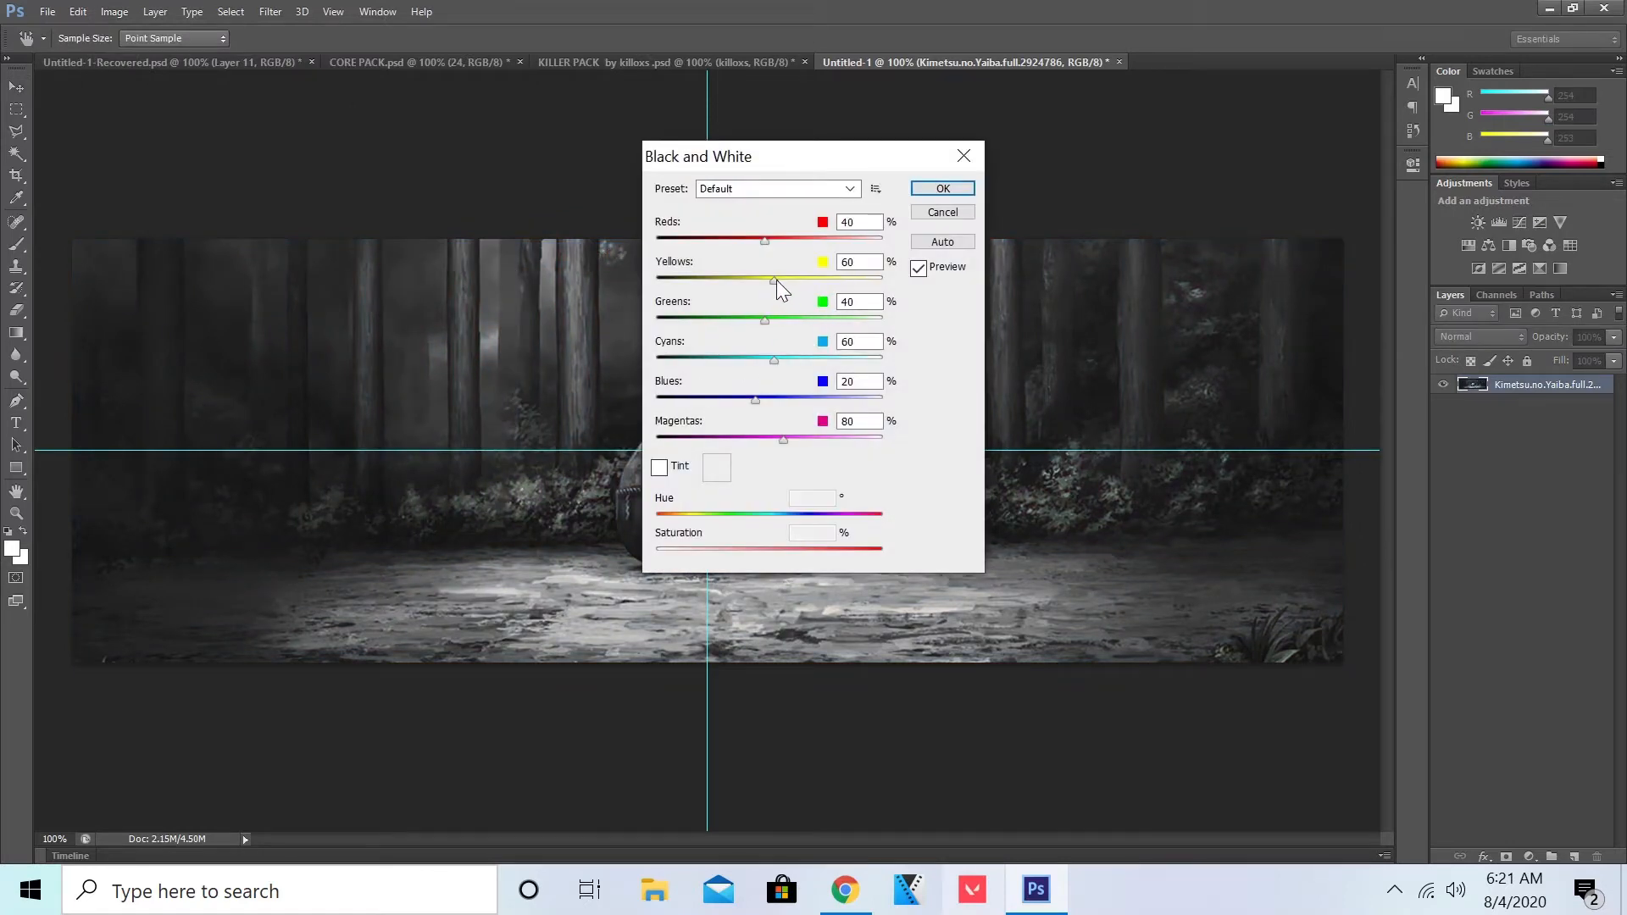
{"action": "left_click_drag", "start_coordinate": [773, 281], "coordinate": [749, 242]}
{"action": "left_click_drag", "start_coordinate": [763, 319], "coordinate": [735, 439]}
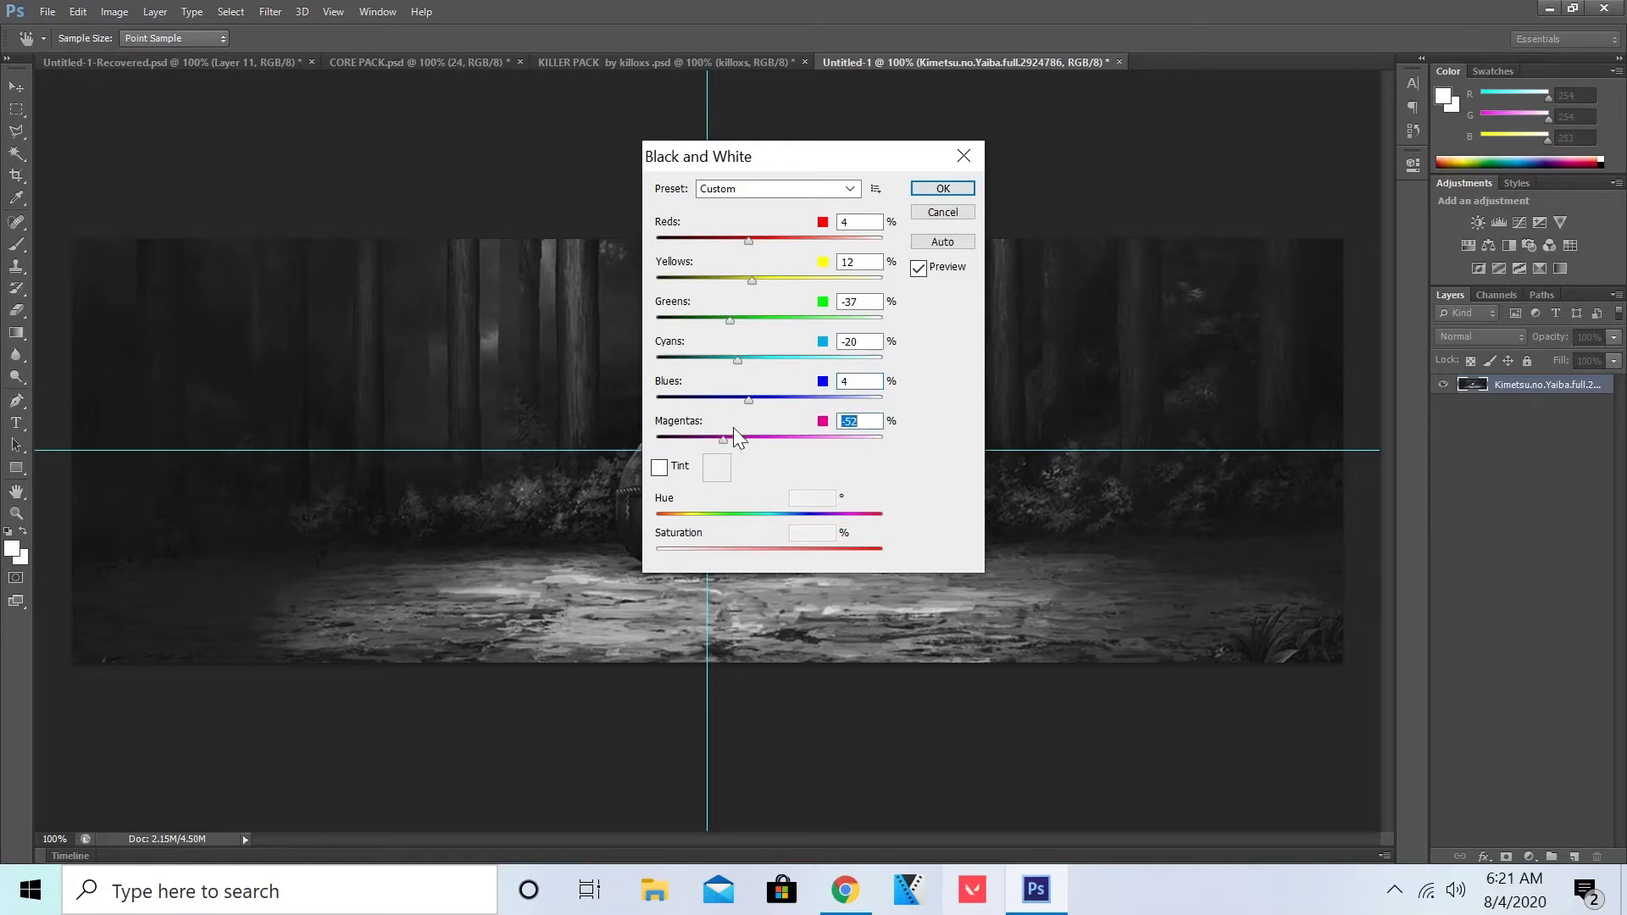
{"action": "left_click", "coordinate": [942, 188]}
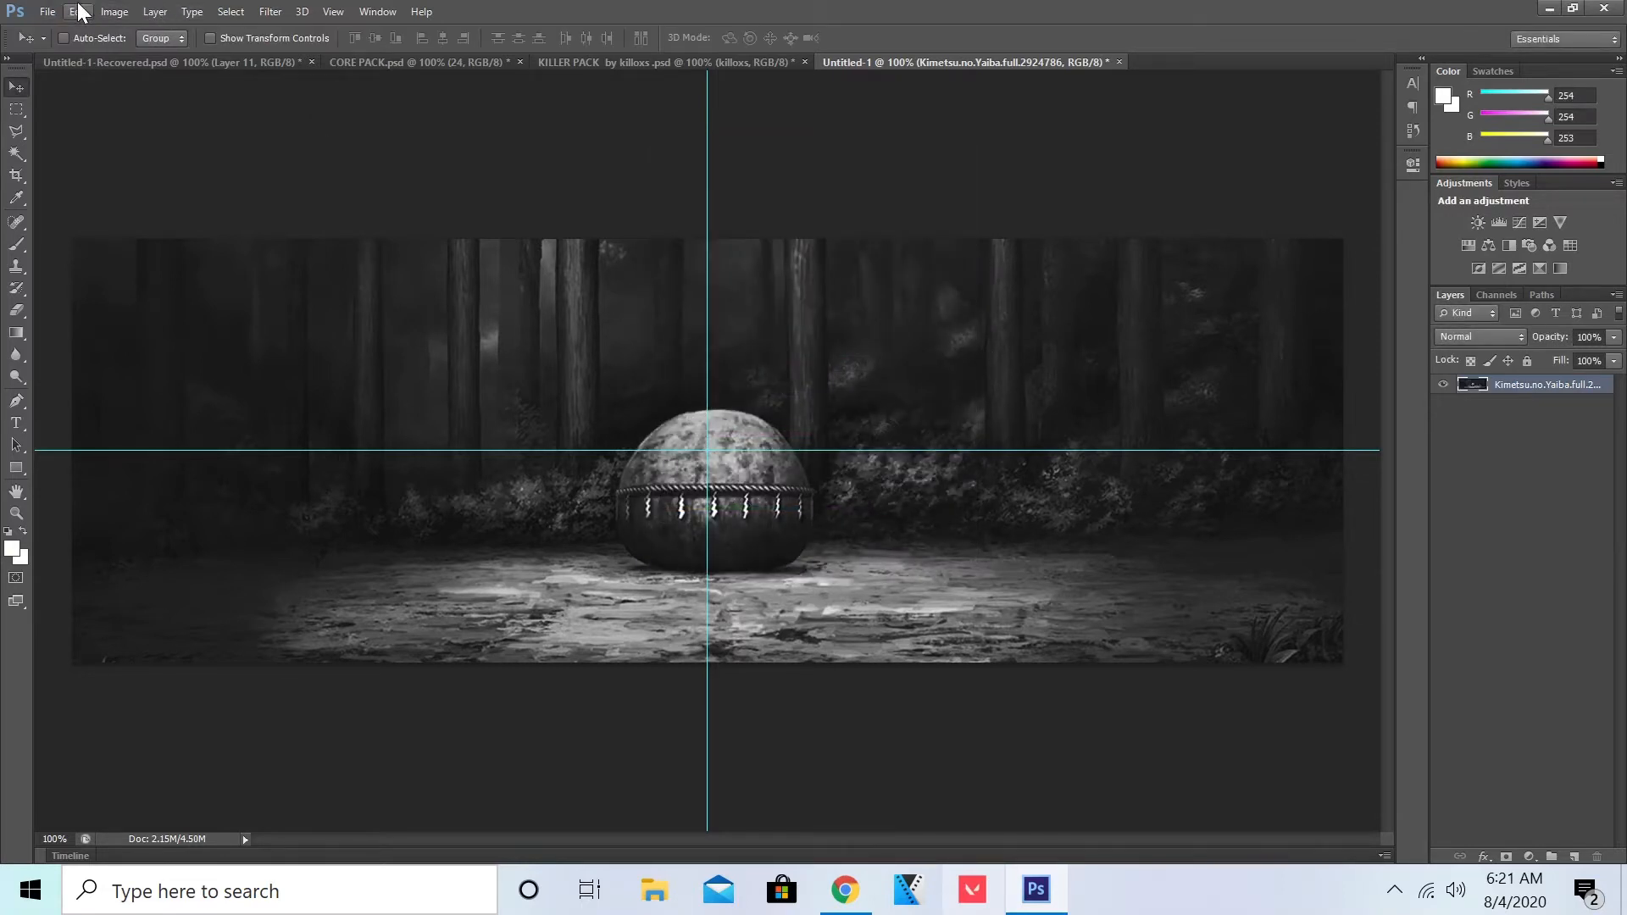
Step: Darken the forest layer with Brightness/Contrast, setting brightness to -150 and keeping a slight positive contrast
{"action": "left_click", "coordinate": [99, 10]}
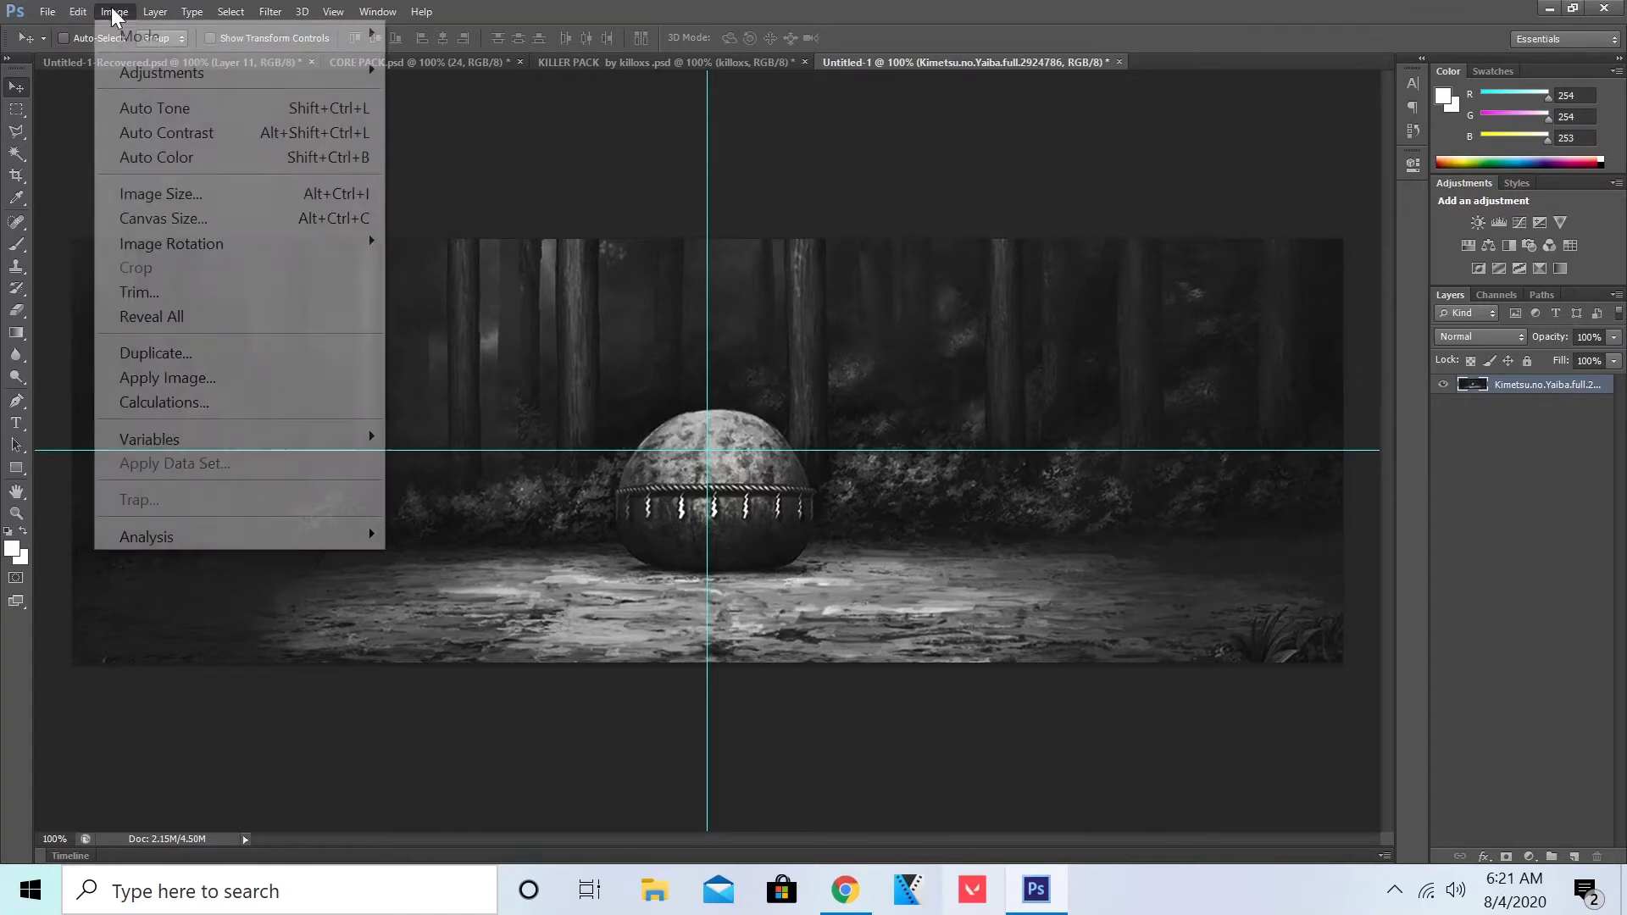
{"action": "mouse_move", "coordinate": [160, 70]}
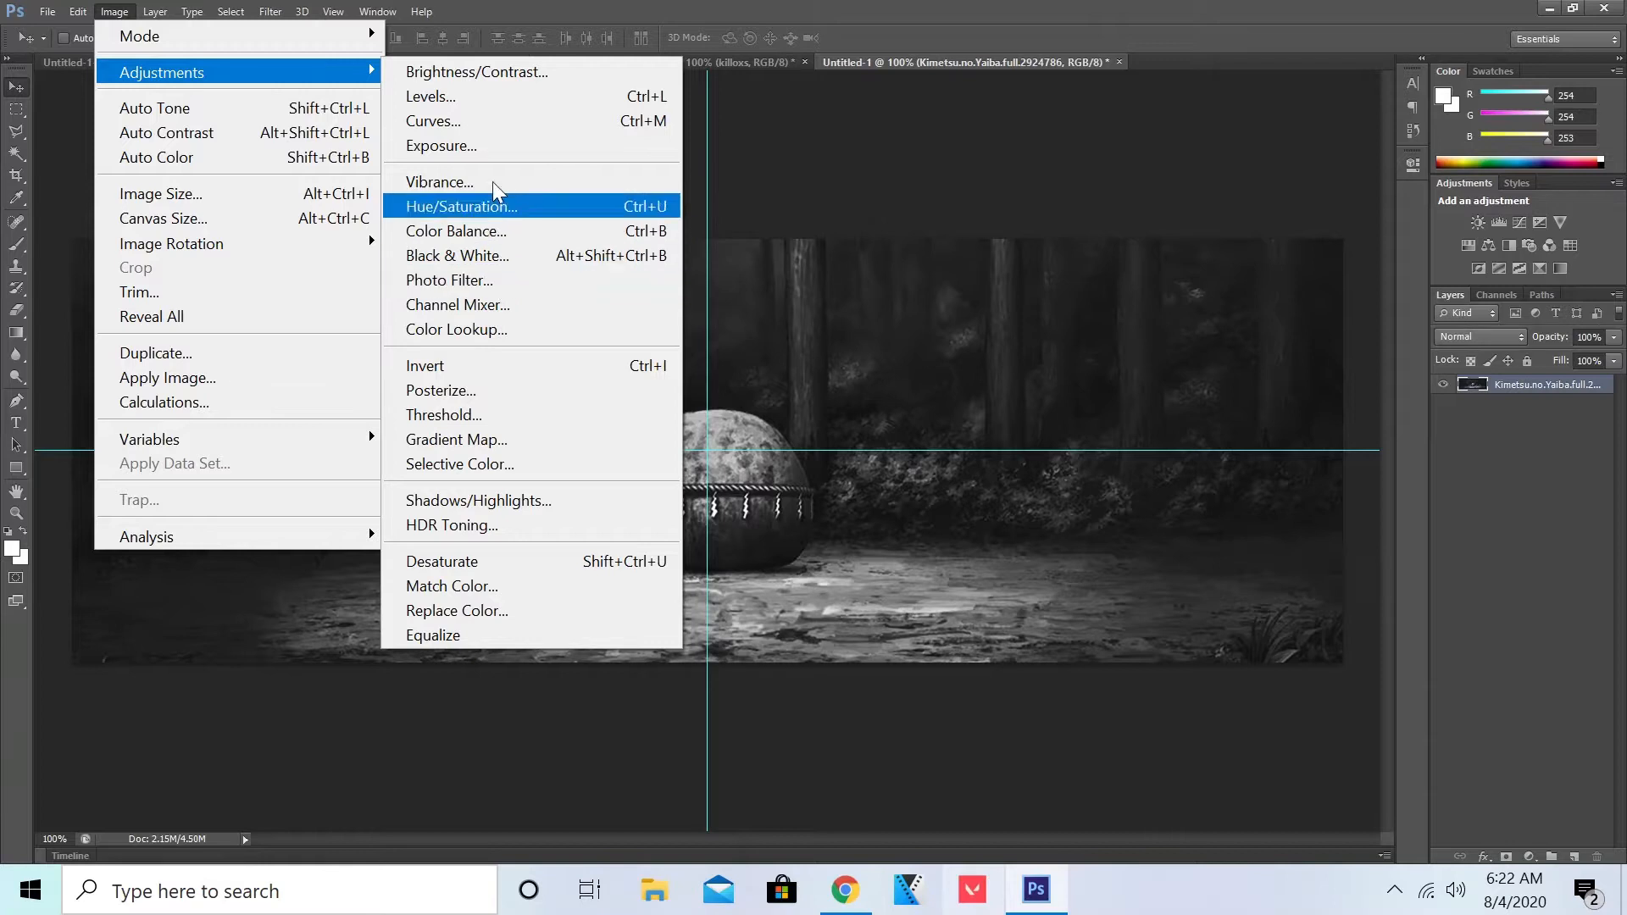
{"action": "left_click", "coordinate": [485, 74]}
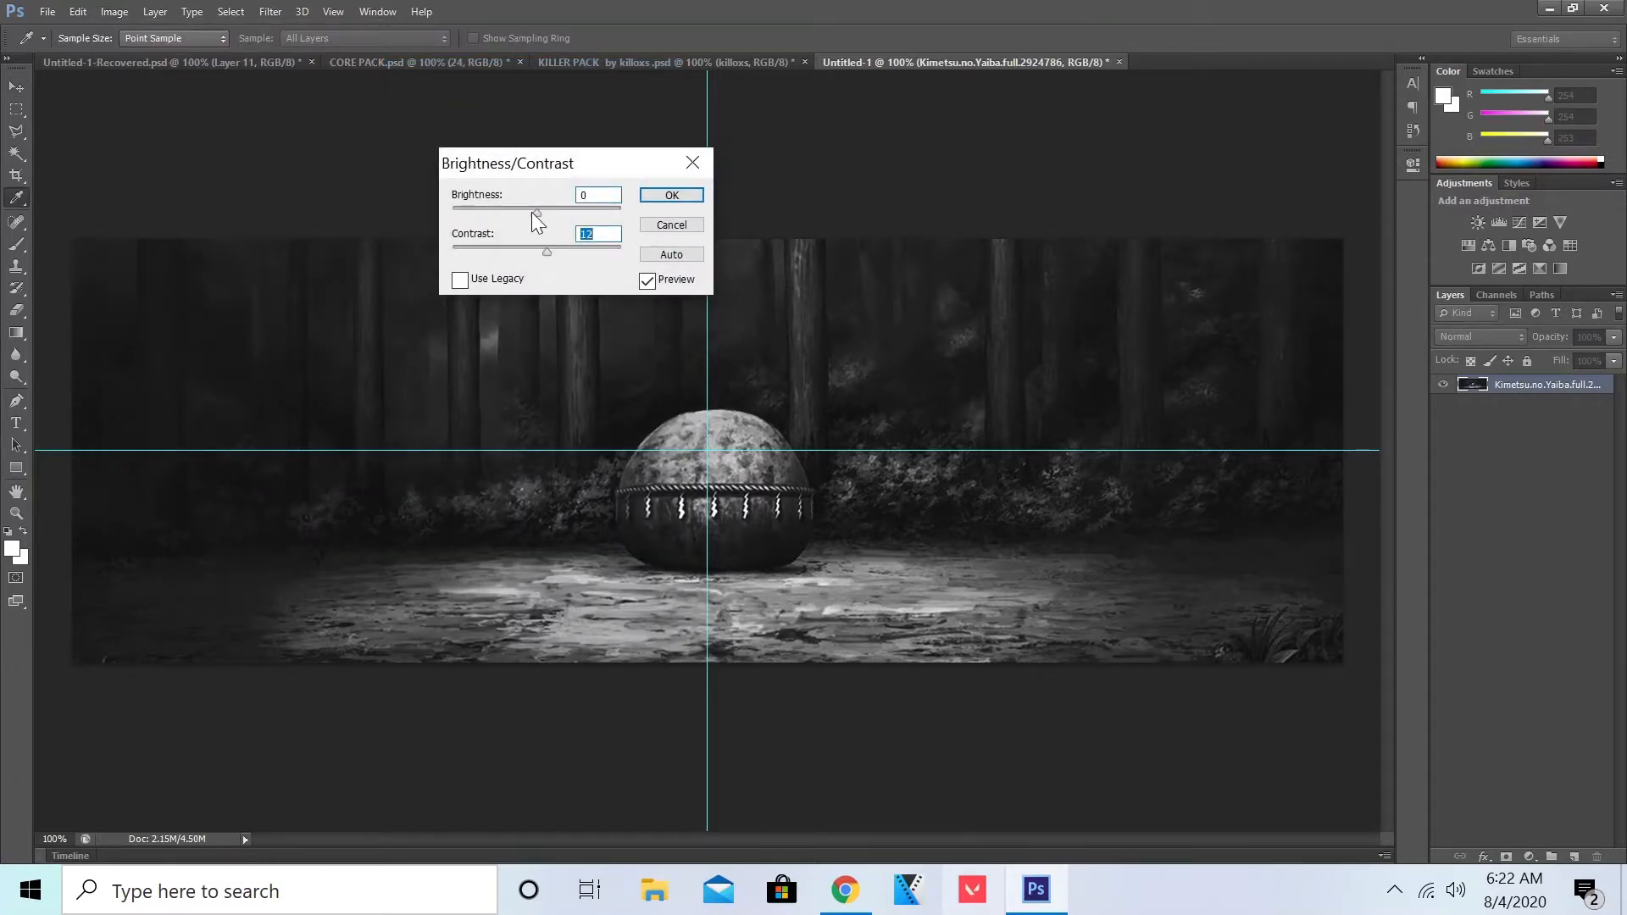
{"action": "left_click_drag", "start_coordinate": [535, 210], "coordinate": [439, 220]}
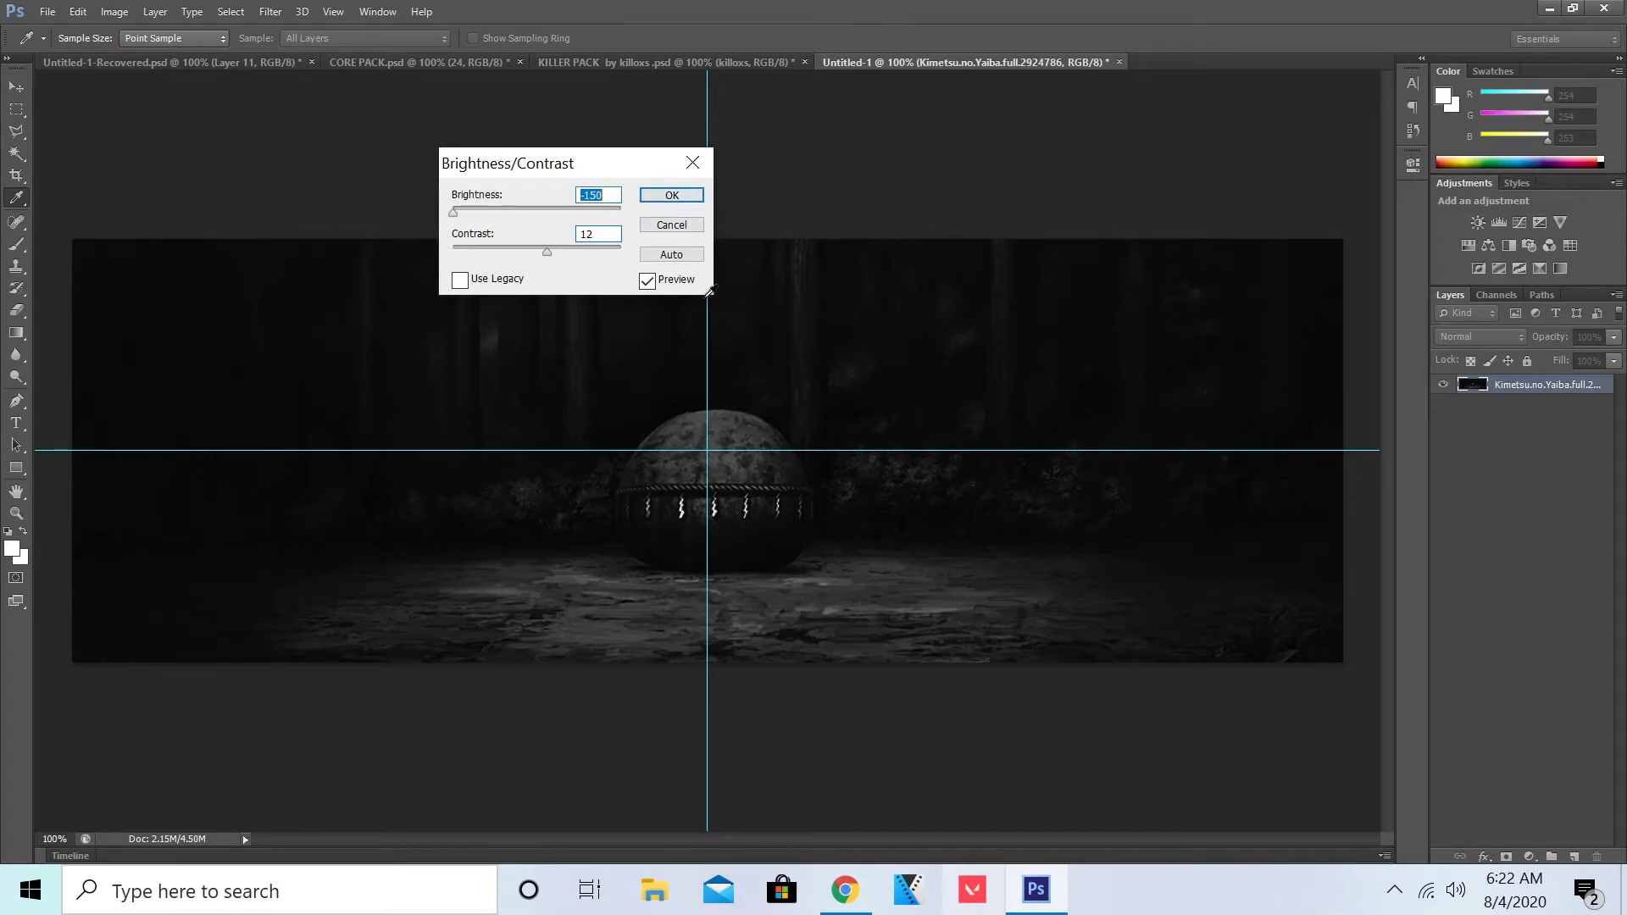
{"action": "left_click_drag", "start_coordinate": [554, 247], "coordinate": [566, 253]}
{"action": "left_click", "coordinate": [652, 198]}
{"action": "key", "text": "v"}
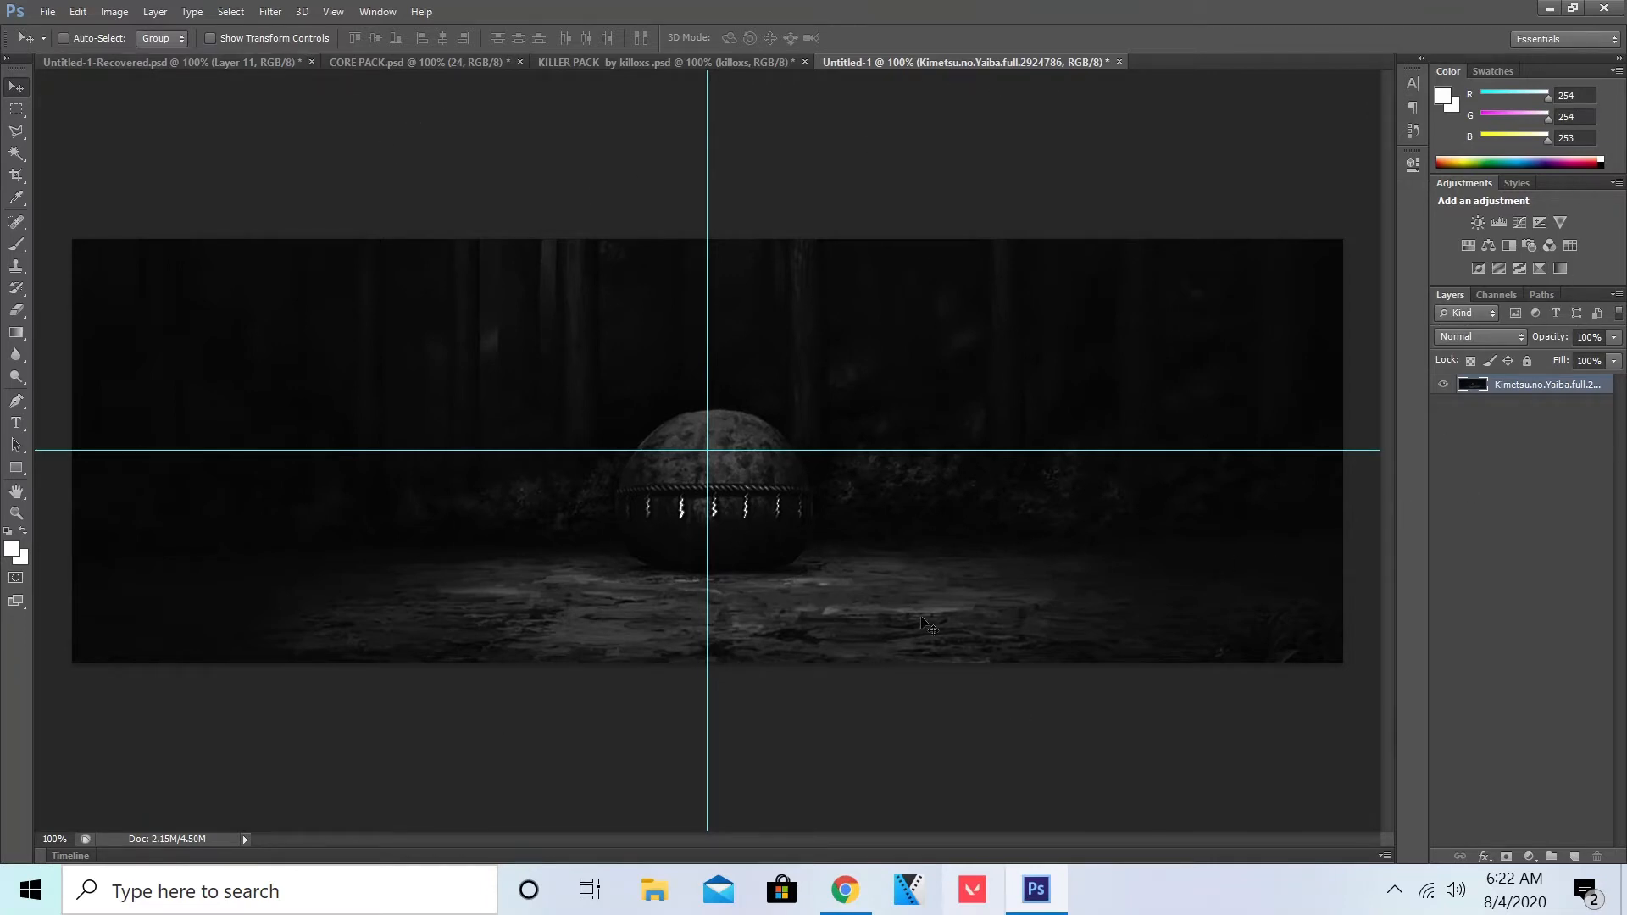
Step: Place the ZenRender image from Saved Pictures into the header and flip it horizontally
{"action": "left_click", "coordinate": [48, 11]}
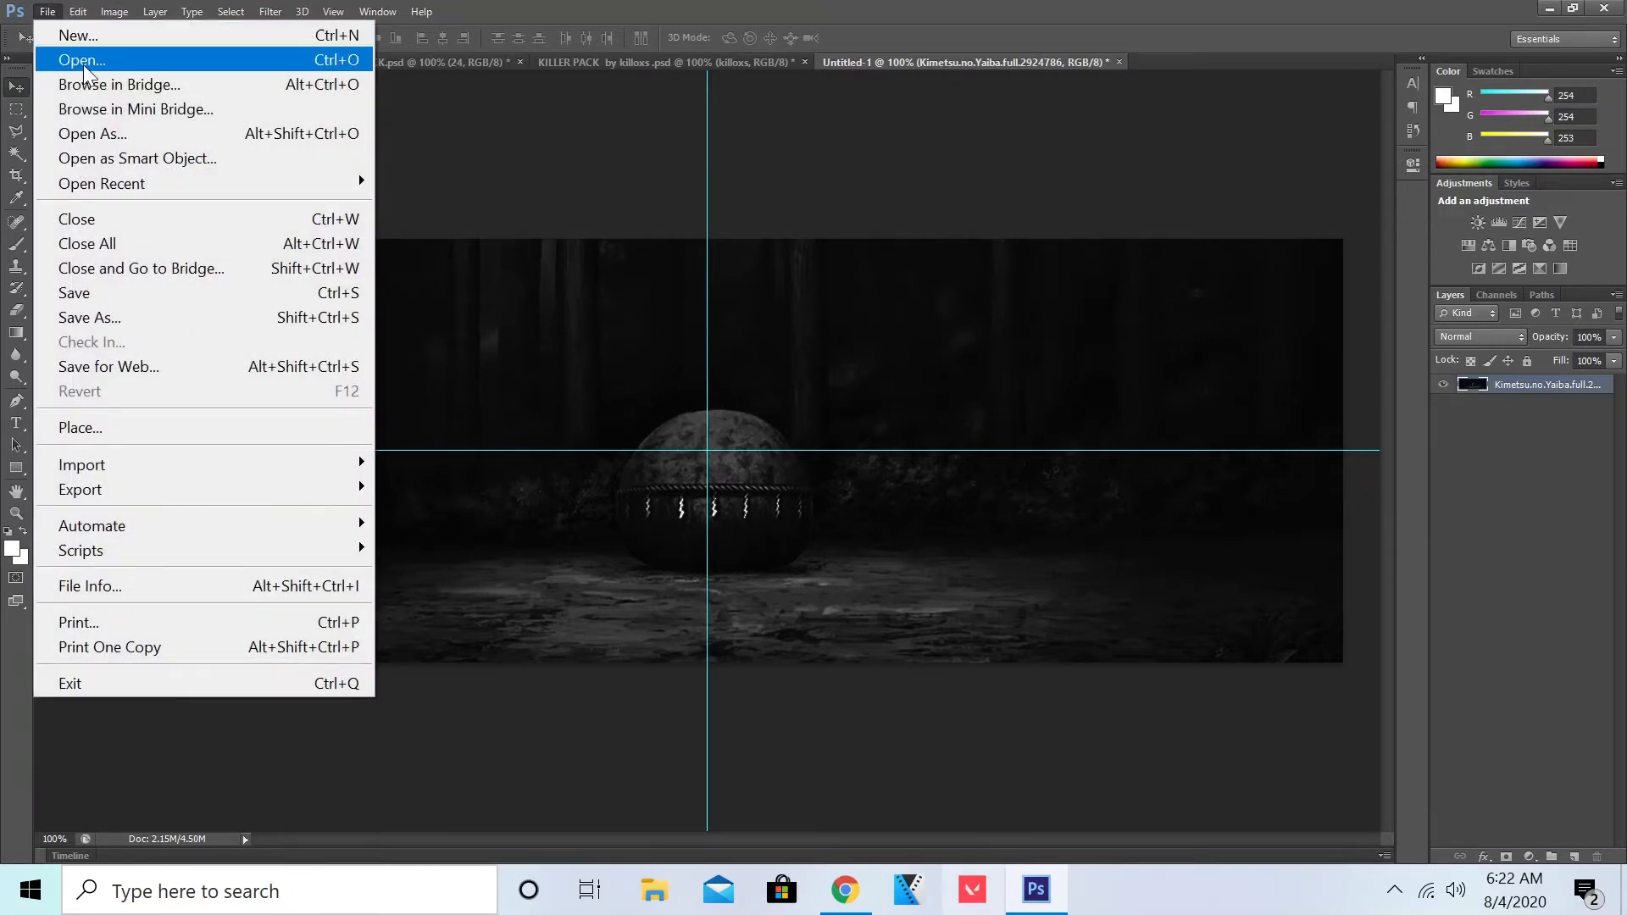
{"action": "left_click", "coordinate": [113, 429]}
{"action": "scroll", "coordinate": [822, 441], "scroll_direction": "down", "scroll_amount": 10}
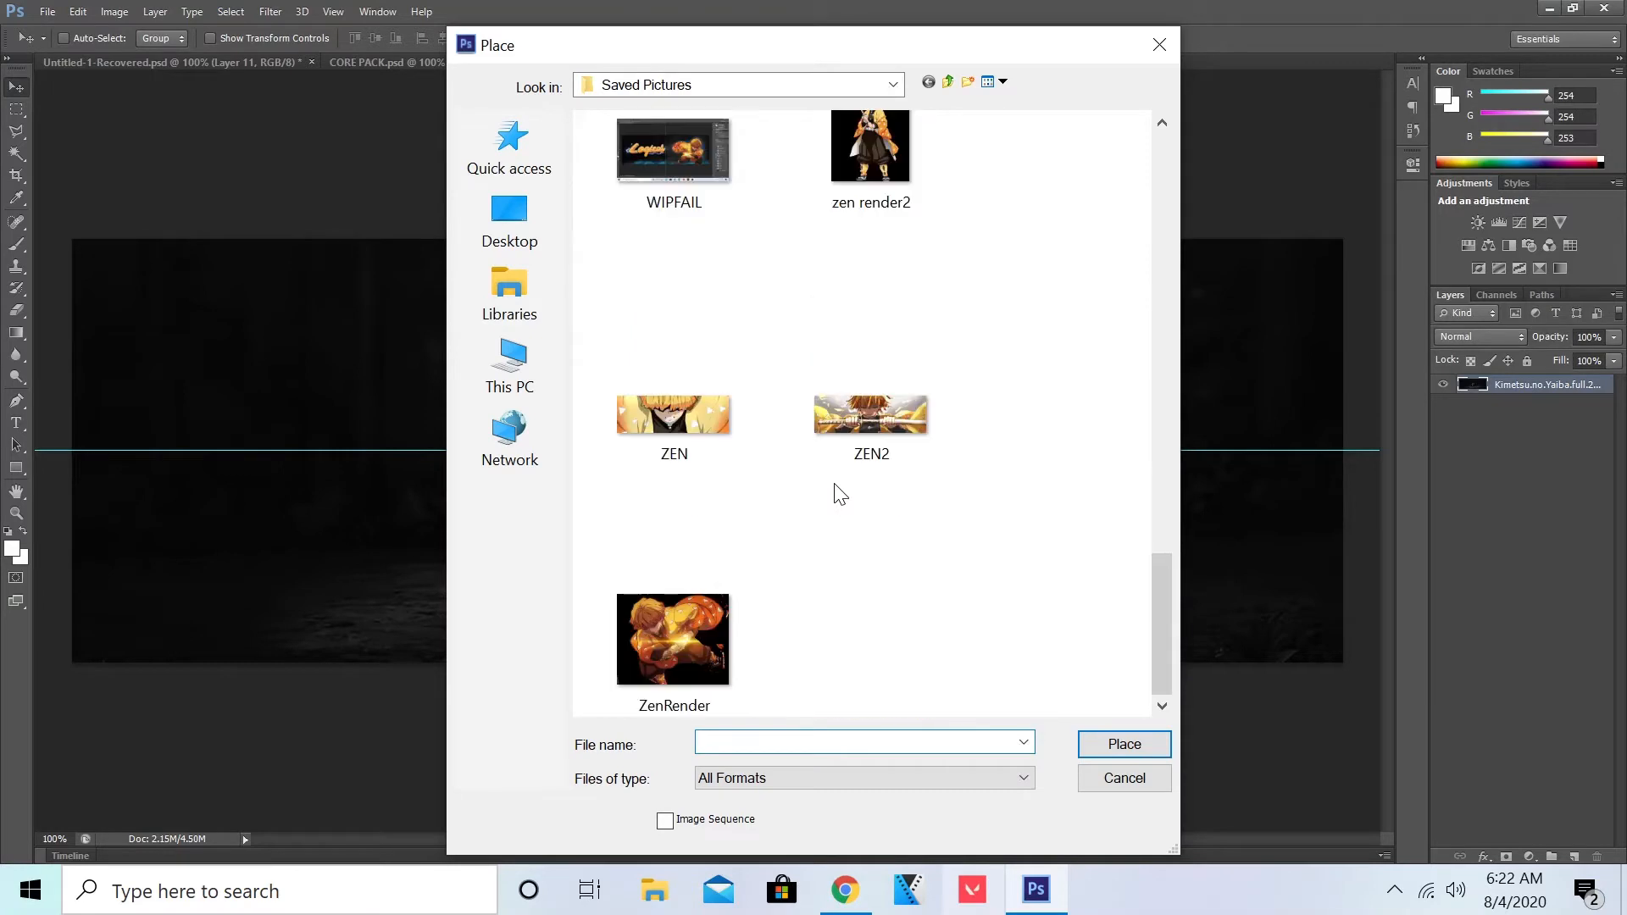
{"action": "double_click", "coordinate": [705, 633]}
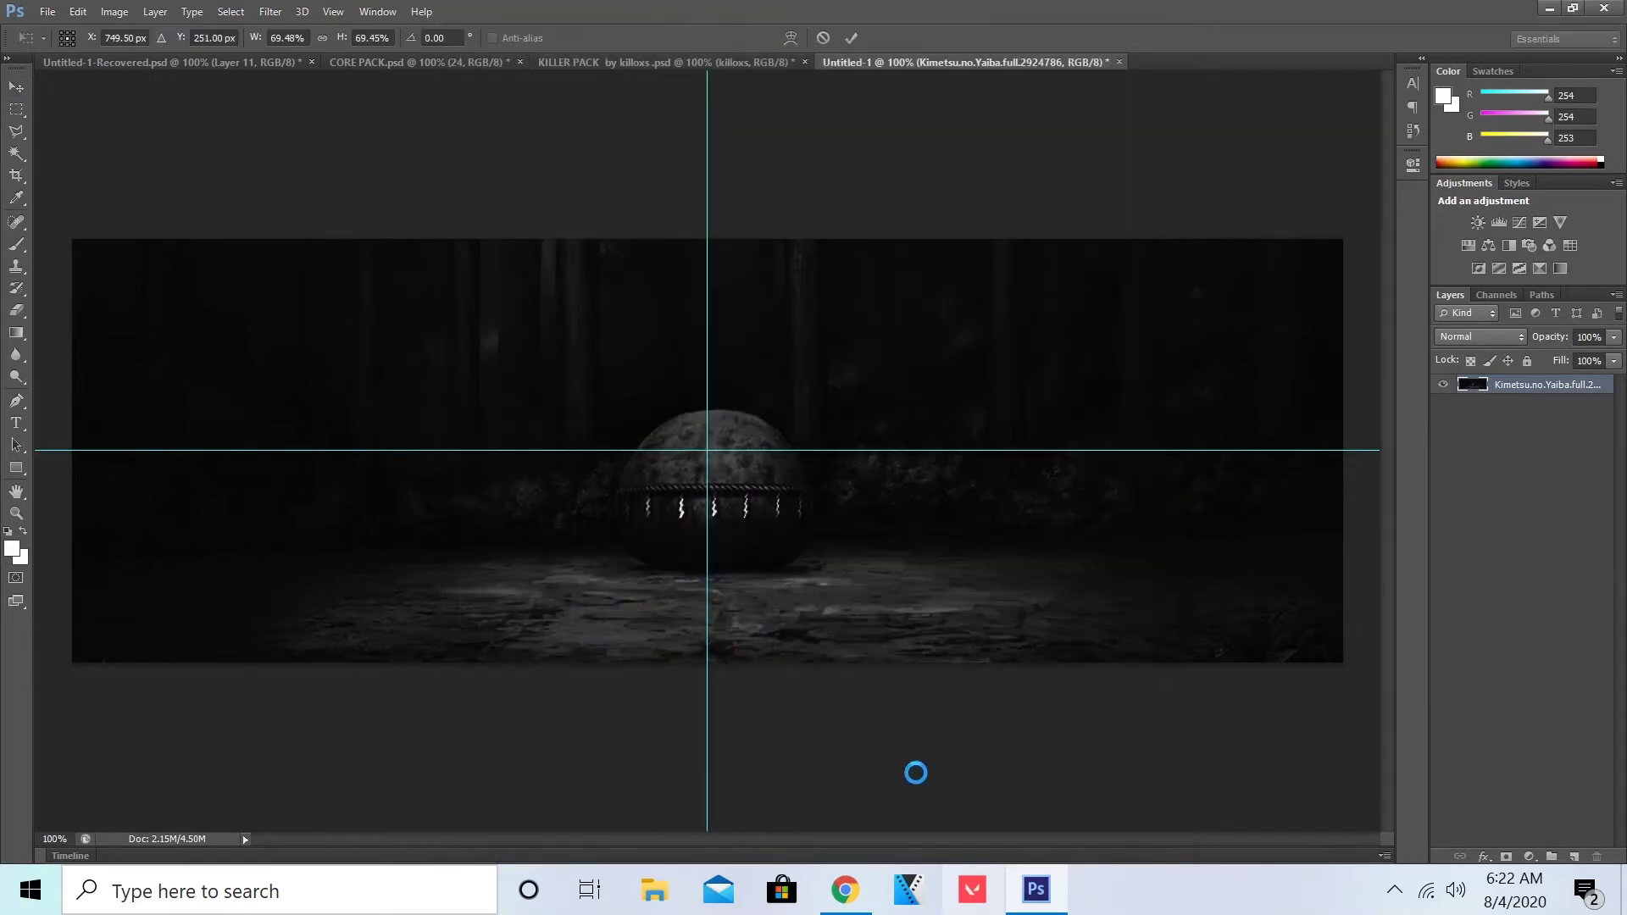
{"action": "right_click", "coordinate": [793, 394]}
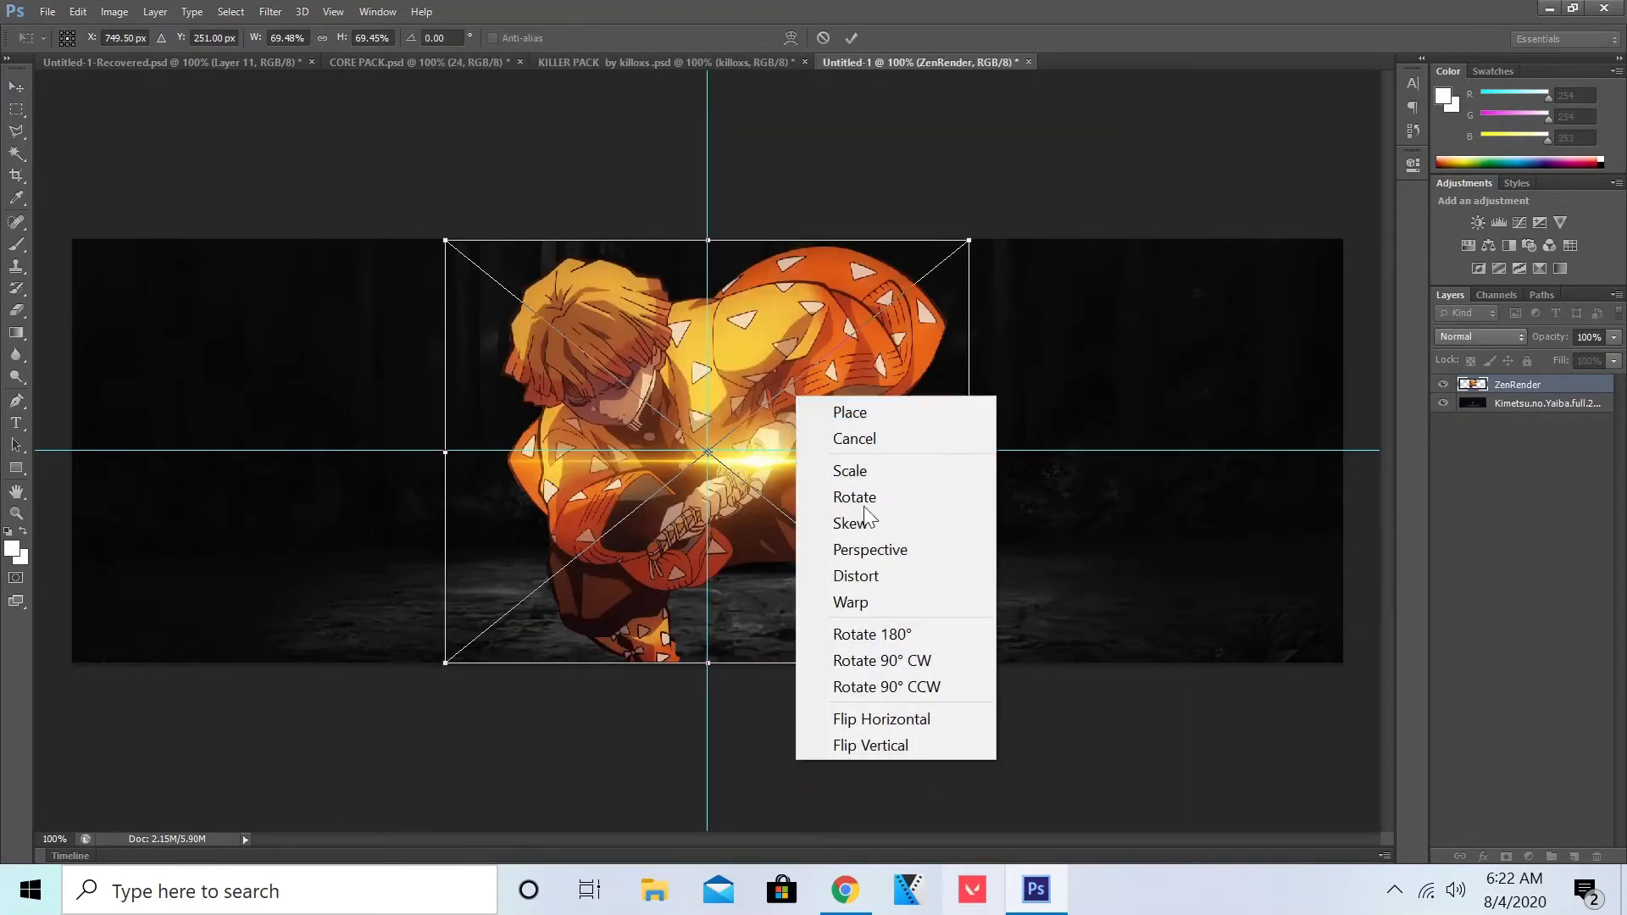
{"action": "left_click", "coordinate": [934, 719]}
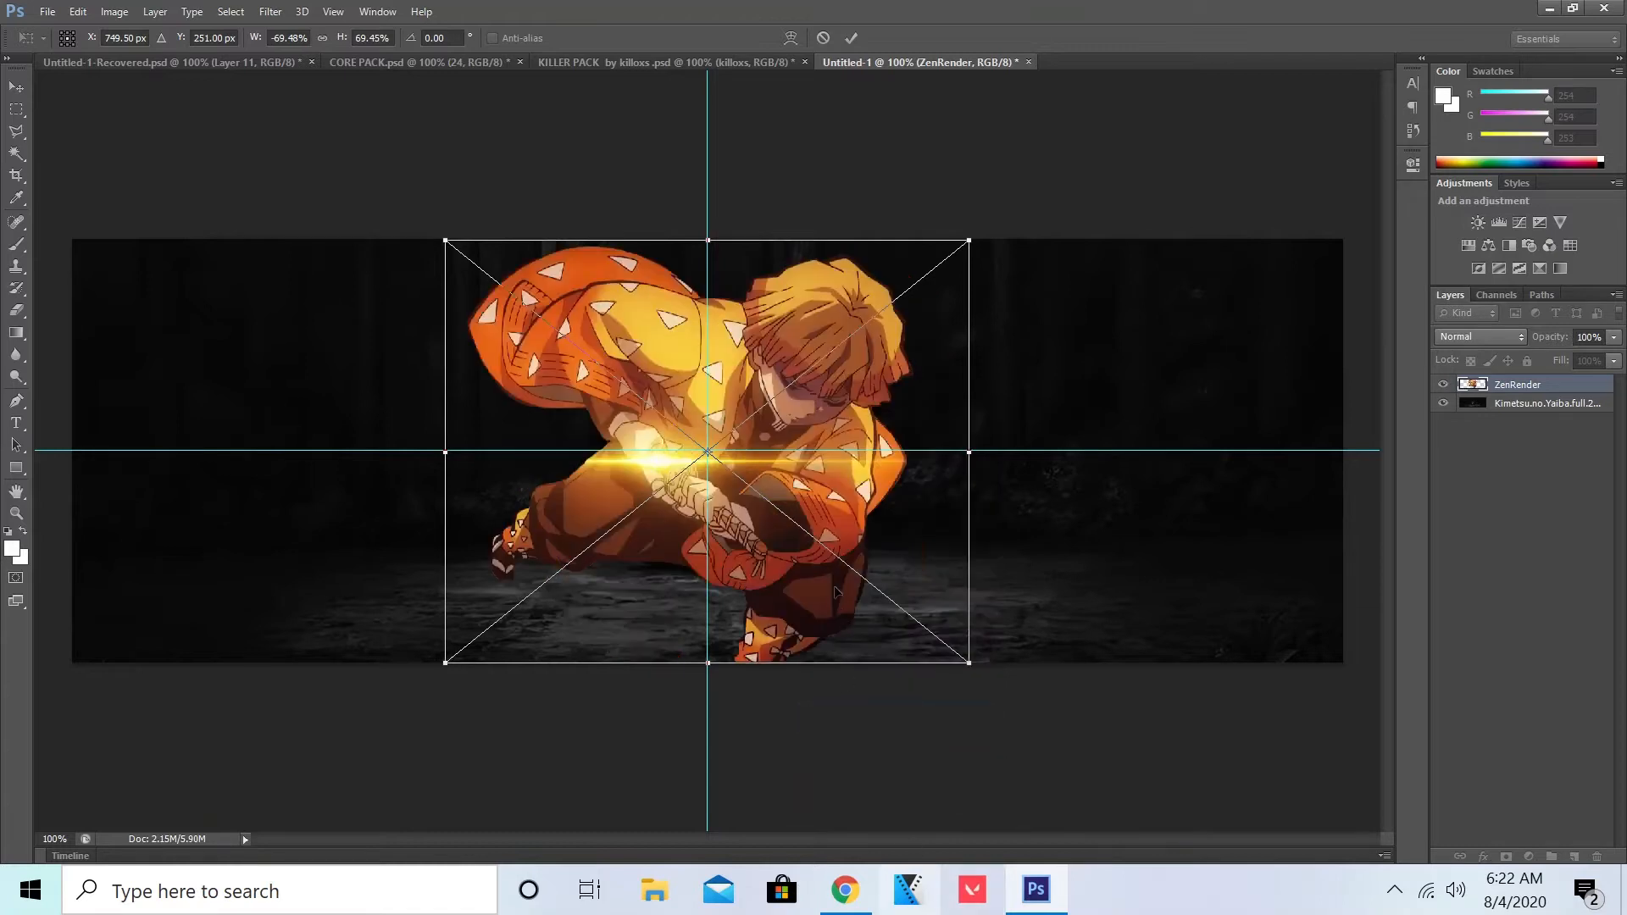
Step: Move the placed character to the right of the boulder, around X 1198 px, Y 301 px, and tilt it about 21° counterclockwise
{"action": "left_click_drag", "start_coordinate": [829, 560], "coordinate": [1064, 584]}
{"action": "left_click_drag", "start_coordinate": [1170, 570], "coordinate": [1202, 578]}
{"action": "left_click_drag", "start_coordinate": [1374, 237], "coordinate": [1246, 188]}
{"action": "mouse_move", "coordinate": [1227, 381]}
{"action": "left_mouse_down"}
{"action": "mouse_move", "coordinate": [1213, 399]}
{"action": "mouse_move", "coordinate": [1233, 400]}
{"action": "left_mouse_up"}
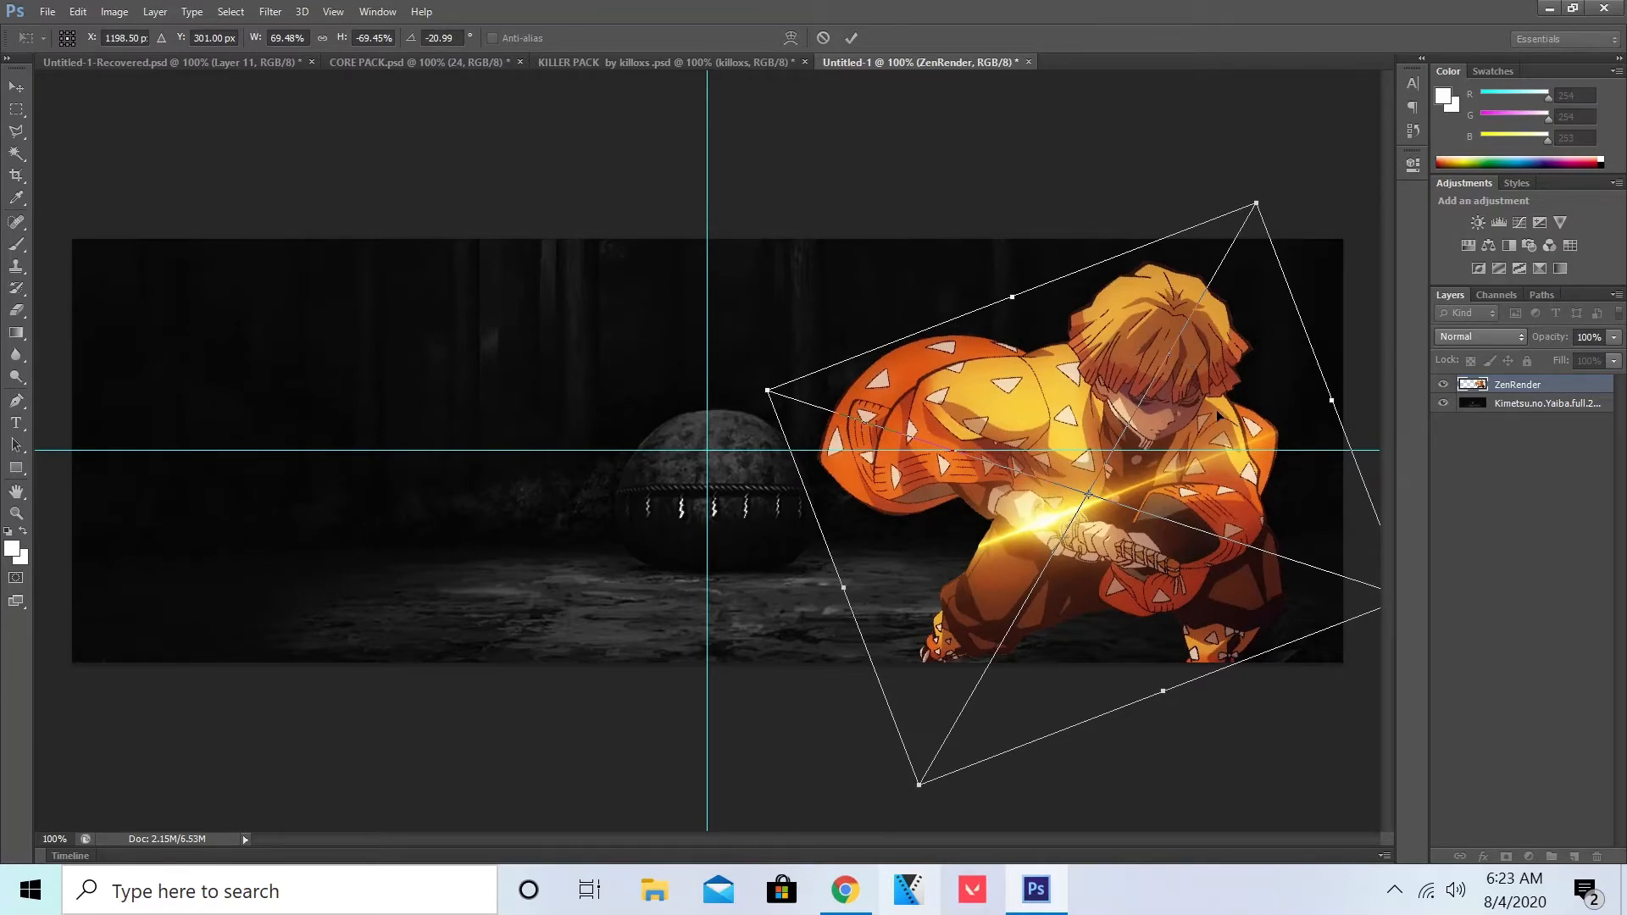
{"action": "key", "text": "Return"}
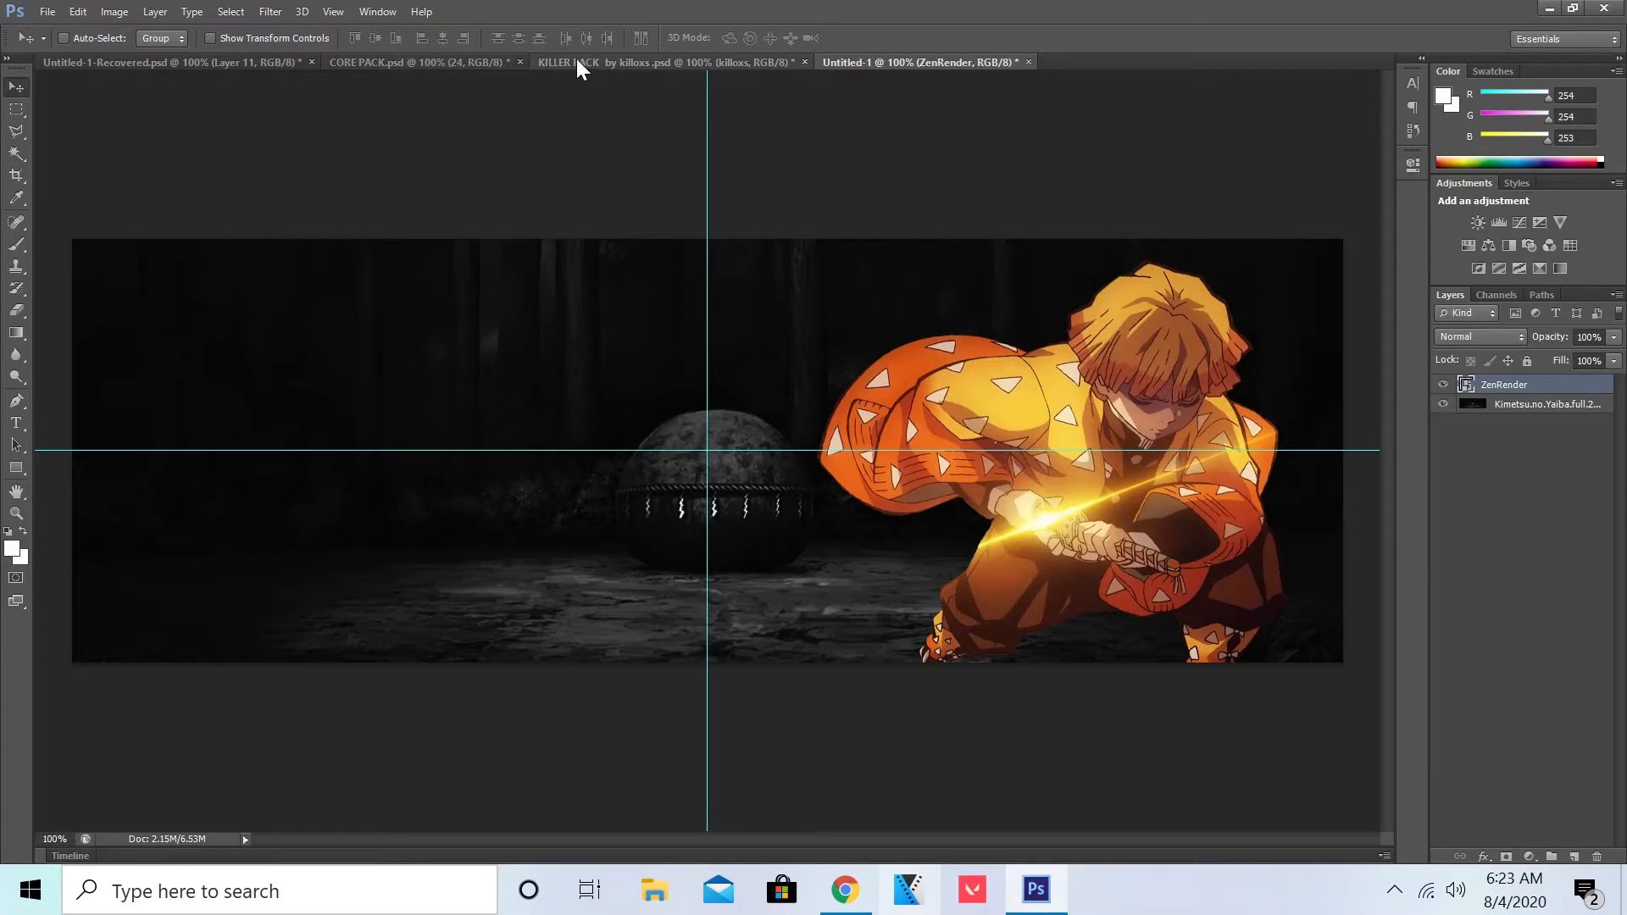
Step: Copy the low smoke strip from the KILLER PACK document into the header and set it over the ground
{"action": "left_click", "coordinate": [653, 61]}
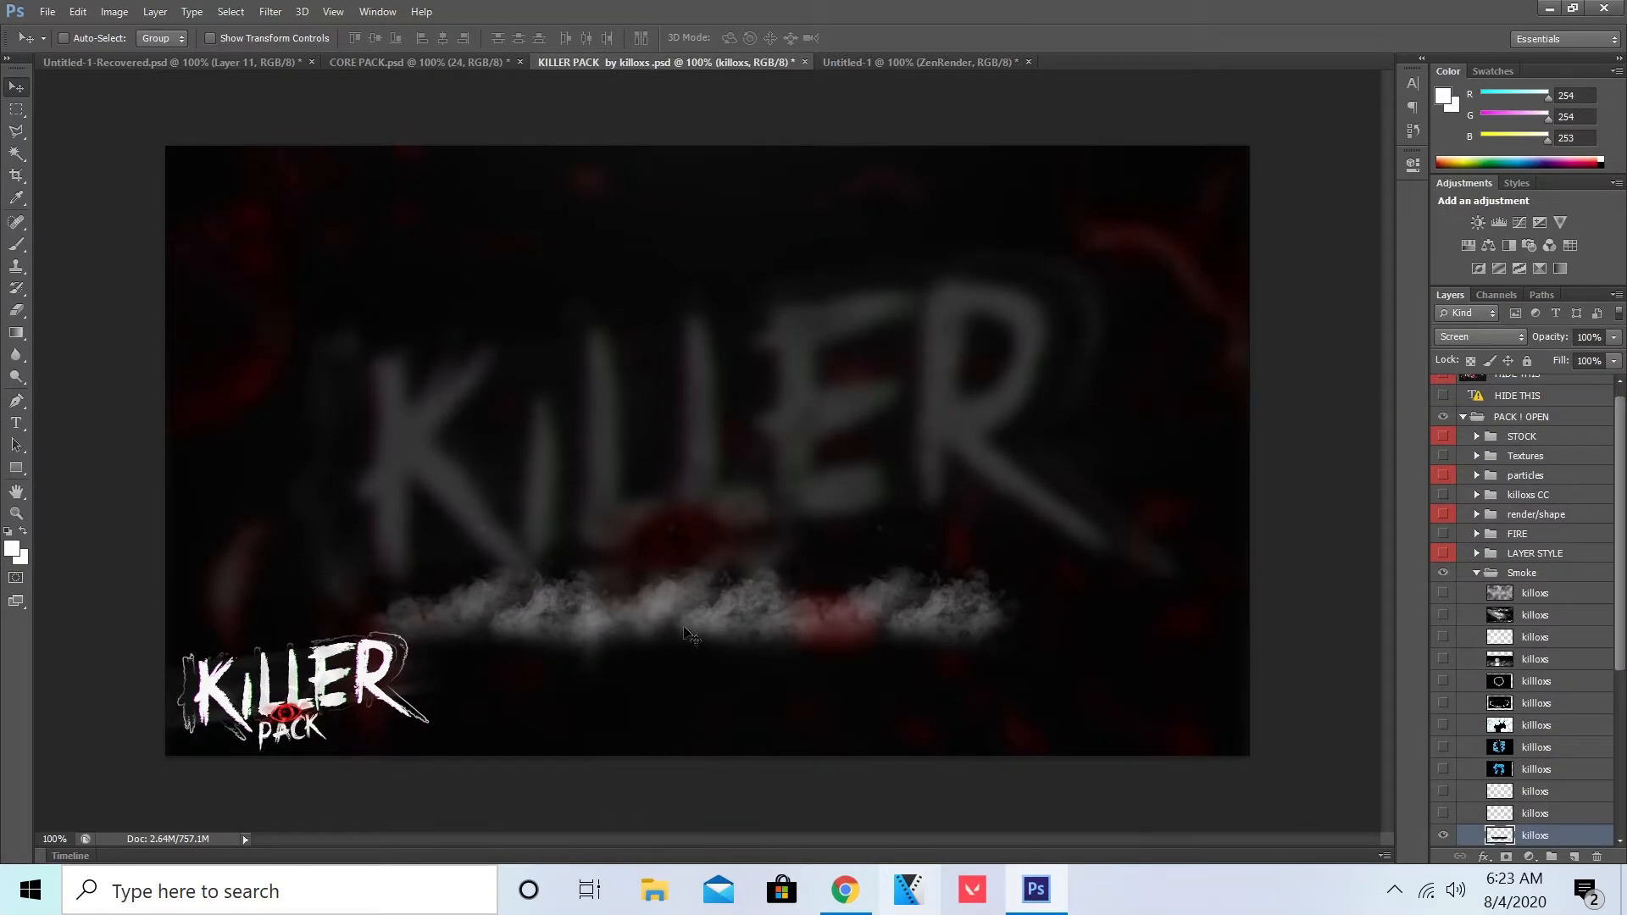
{"action": "left_click_drag", "start_coordinate": [695, 621], "coordinate": [747, 497]}
{"action": "left_click_drag", "start_coordinate": [693, 561], "coordinate": [639, 567]}
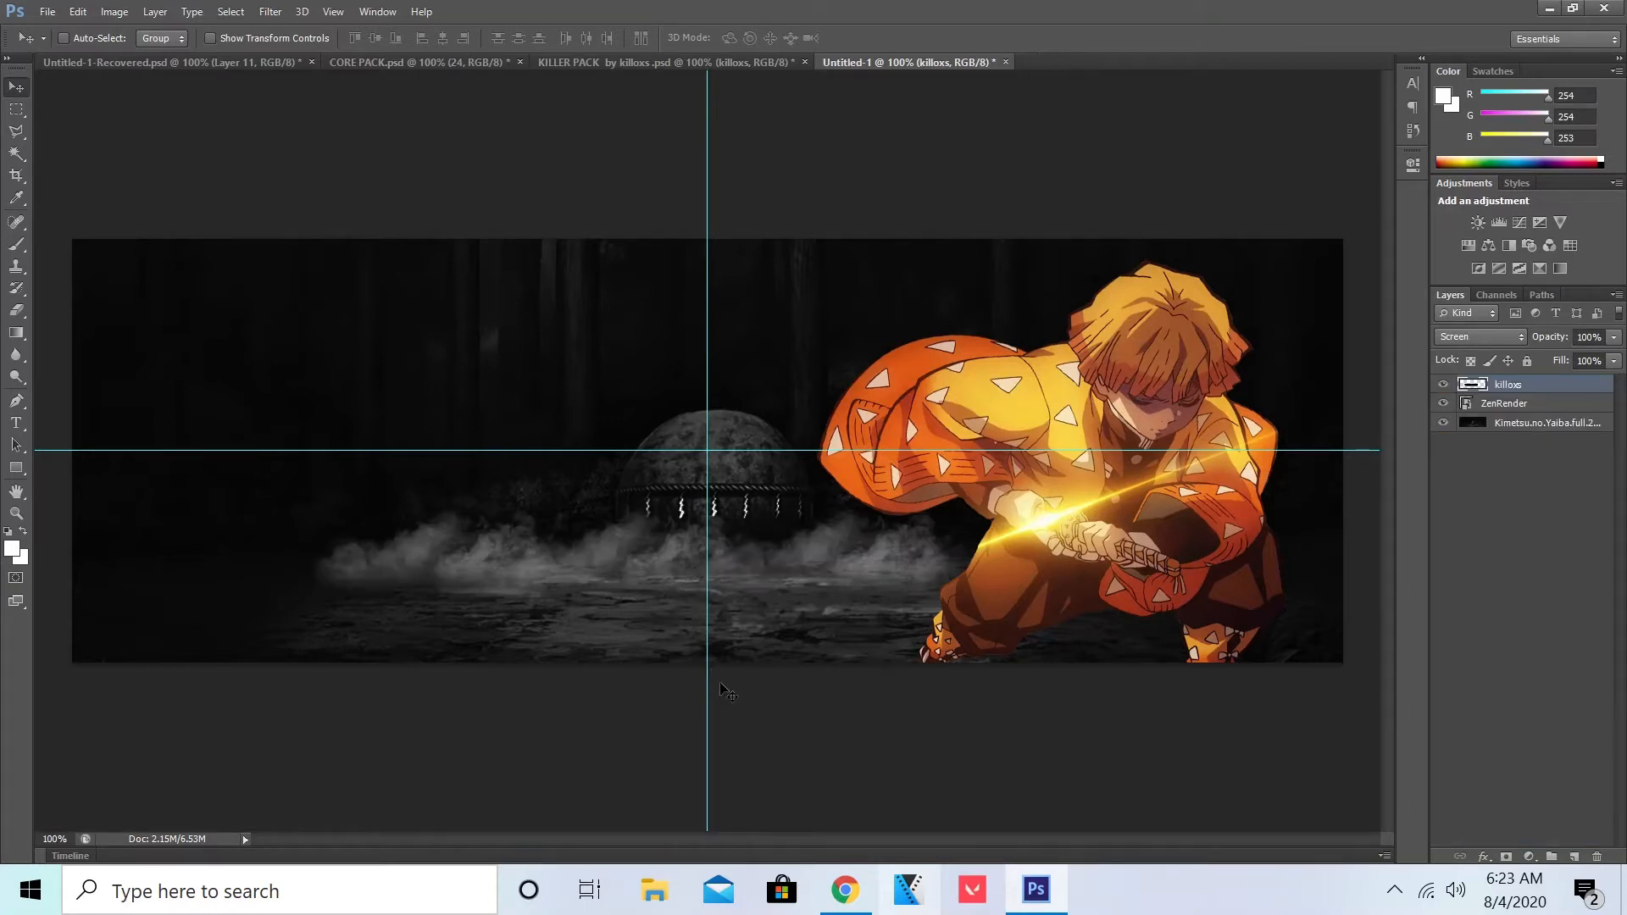
{"action": "left_click_drag", "start_coordinate": [747, 582], "coordinate": [659, 603]}
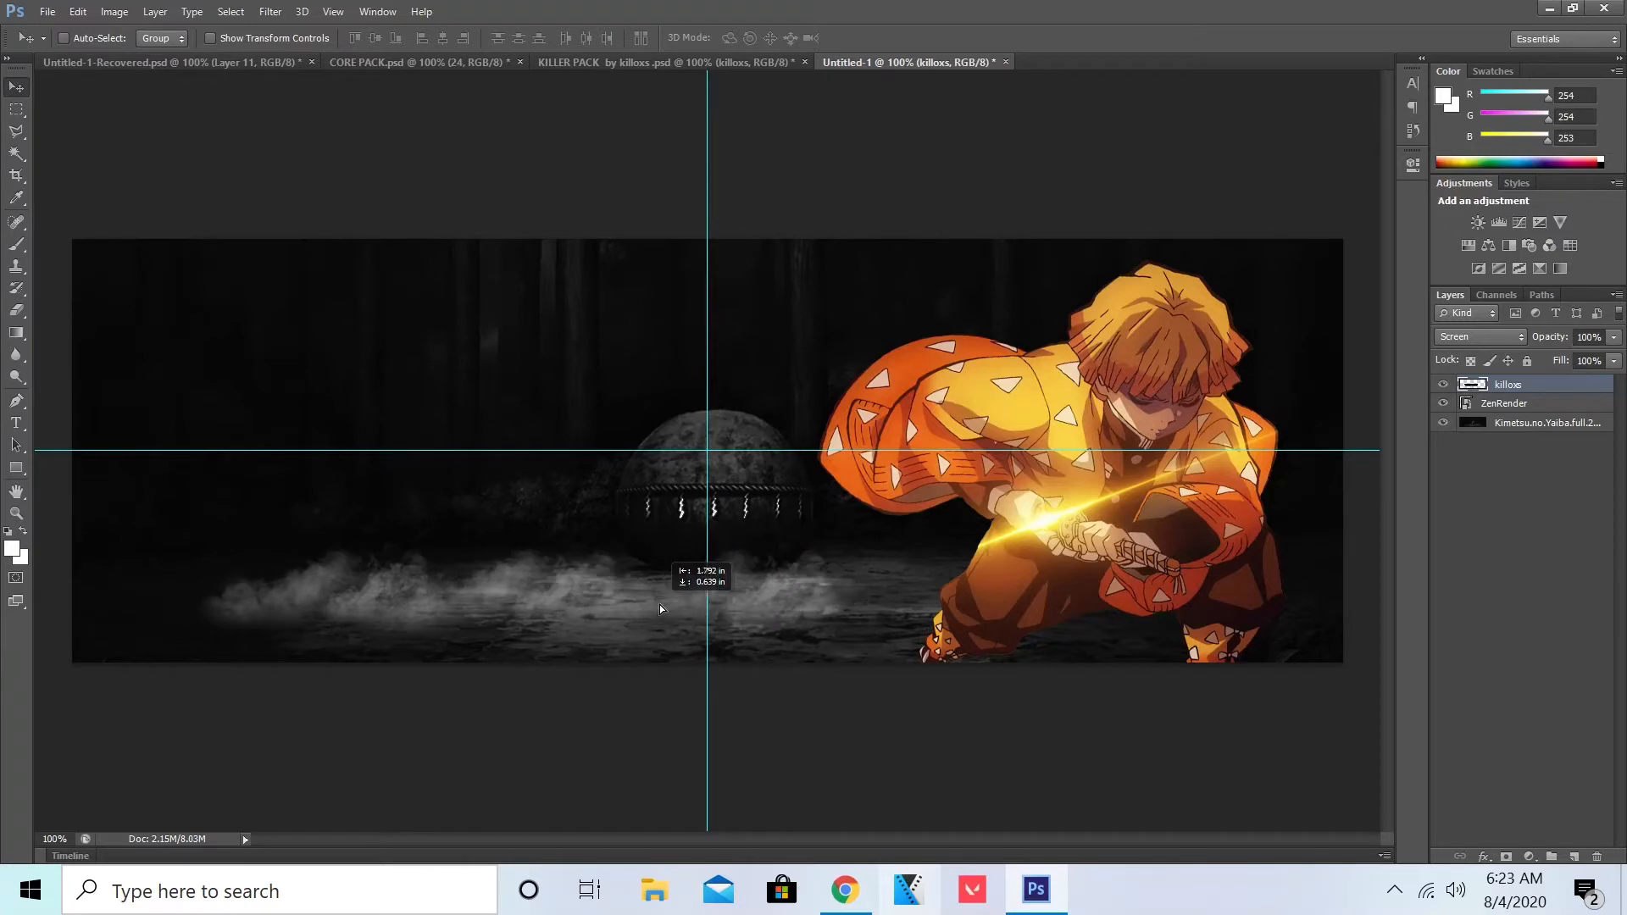
Step: Stretch the smoke to about 194% wide and 136% high and lower it along the canvas's bottom edge
{"action": "key", "text": "ctrl+t"}
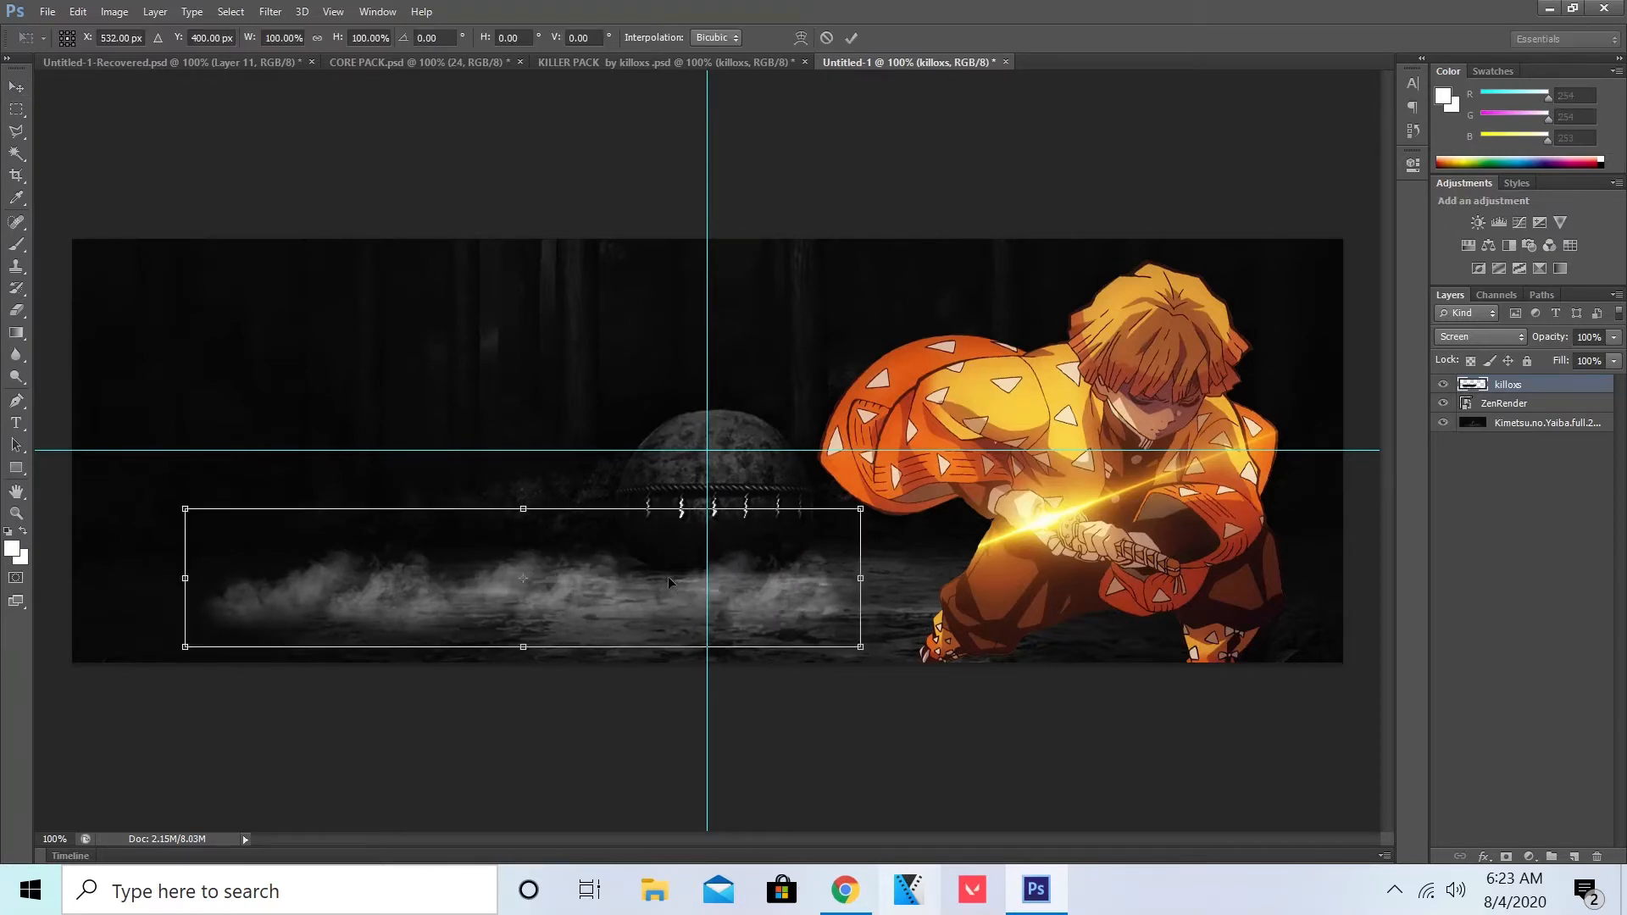
{"action": "left_click_drag", "start_coordinate": [863, 509], "coordinate": [1227, 464]}
{"action": "left_click_drag", "start_coordinate": [881, 595], "coordinate": [758, 671]}
{"action": "left_click_drag", "start_coordinate": [1104, 541], "coordinate": [1373, 543]}
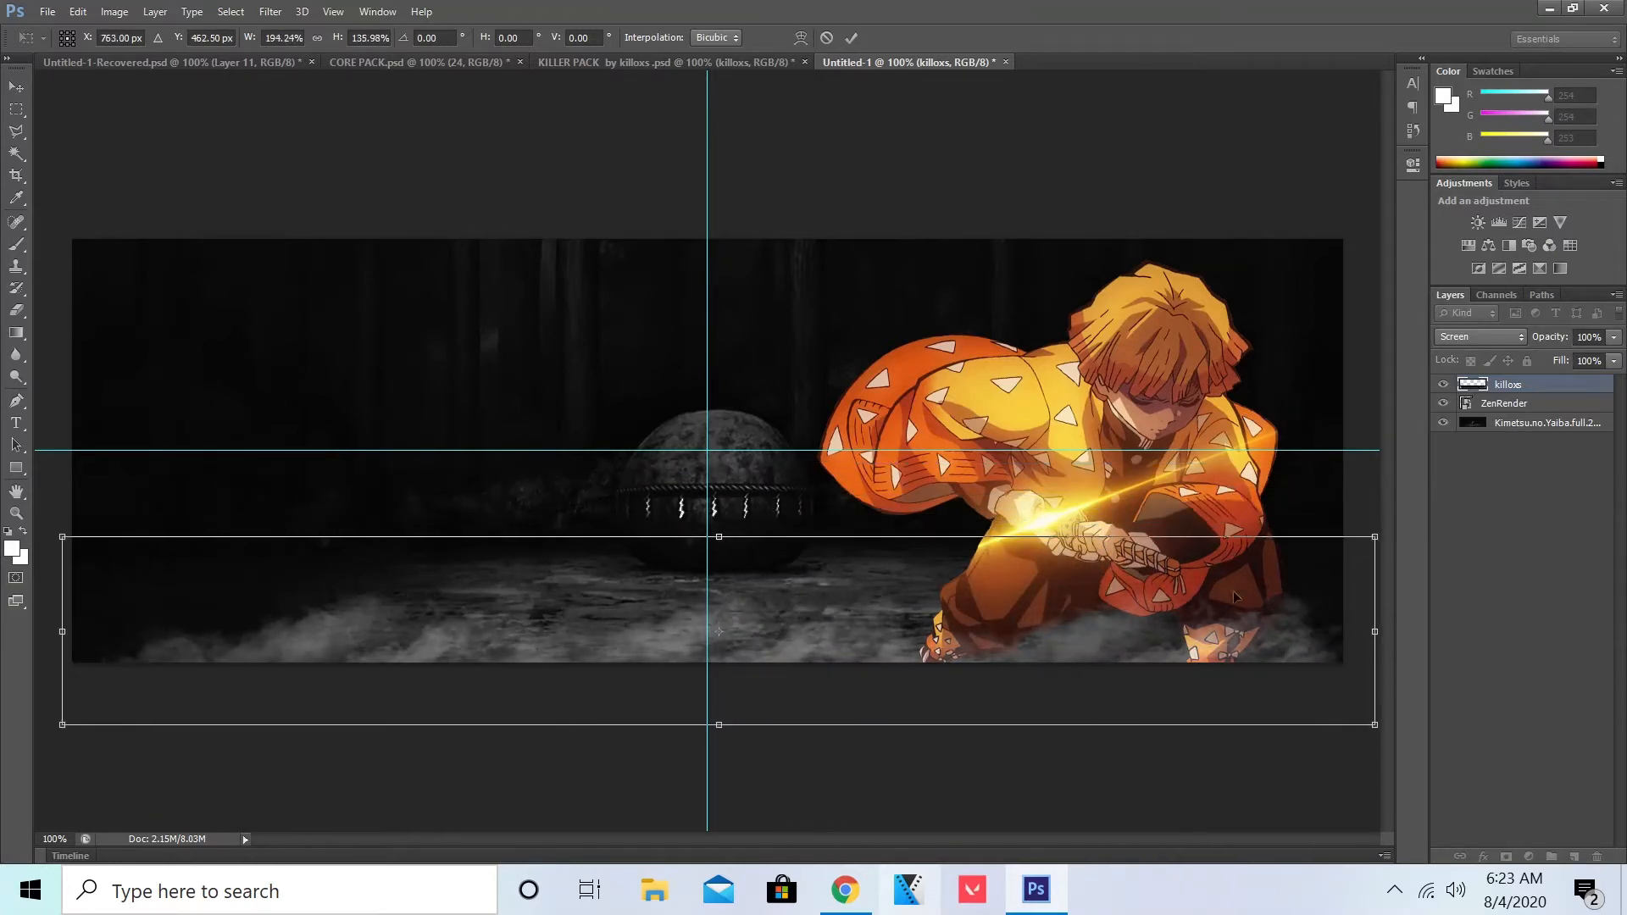
{"action": "left_click_drag", "start_coordinate": [1220, 590], "coordinate": [1220, 602]}
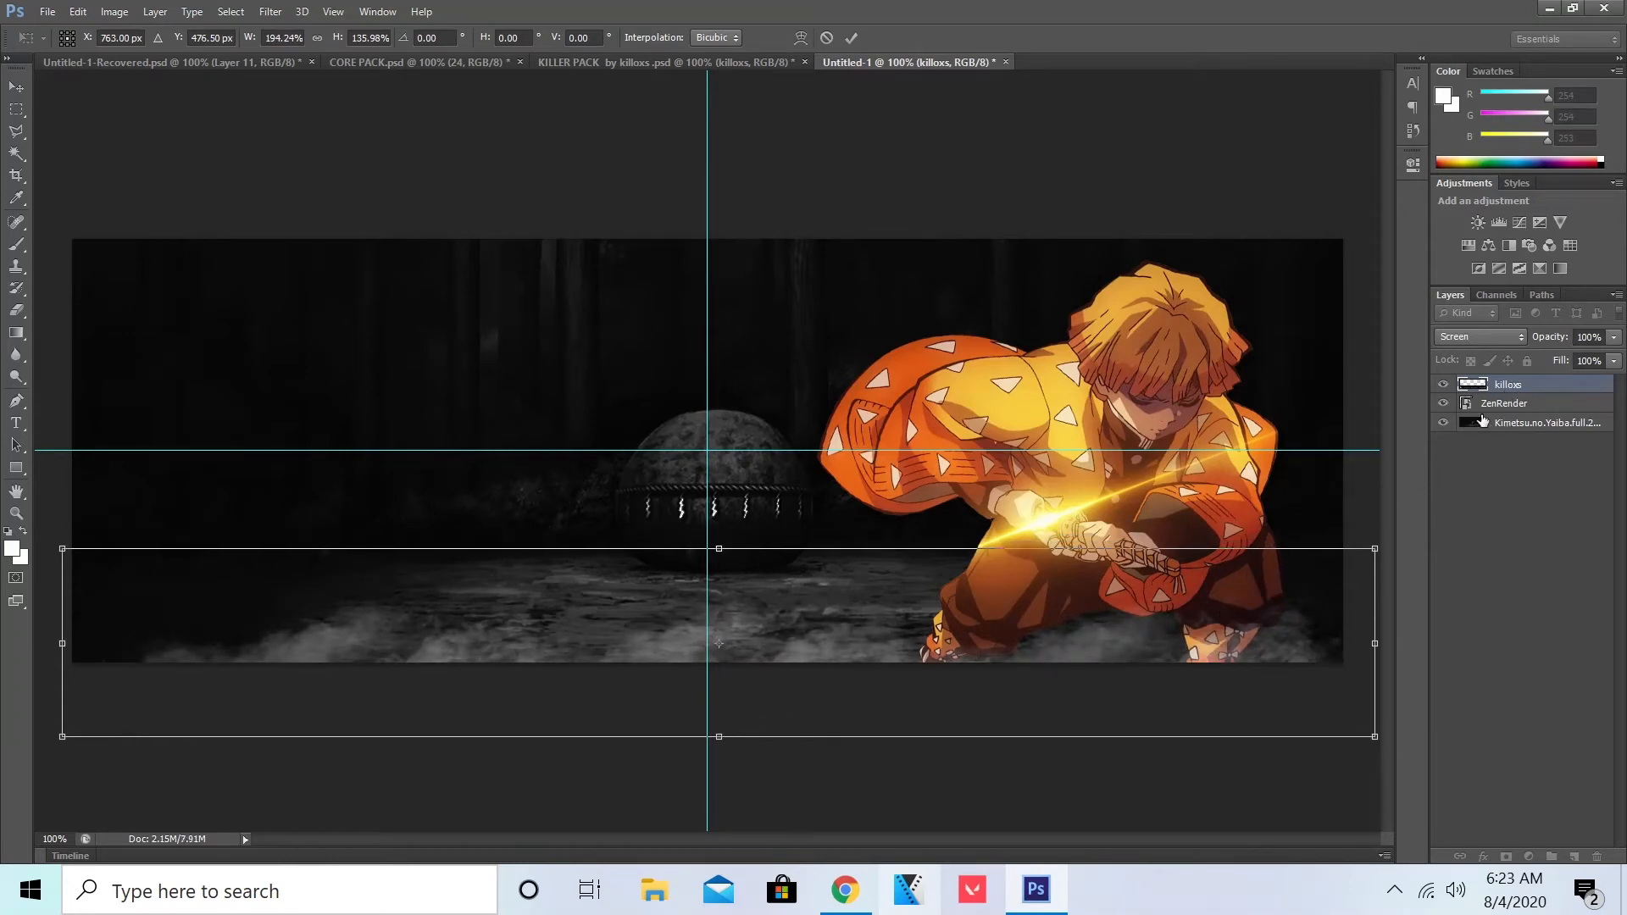
{"action": "mouse_move", "coordinate": [1074, 608]}
{"action": "left_mouse_down"}
{"action": "mouse_move", "coordinate": [1035, 608]}
{"action": "mouse_move", "coordinate": [1044, 625]}
{"action": "mouse_move", "coordinate": [1040, 590]}
{"action": "mouse_move", "coordinate": [1055, 614]}
{"action": "left_mouse_up"}
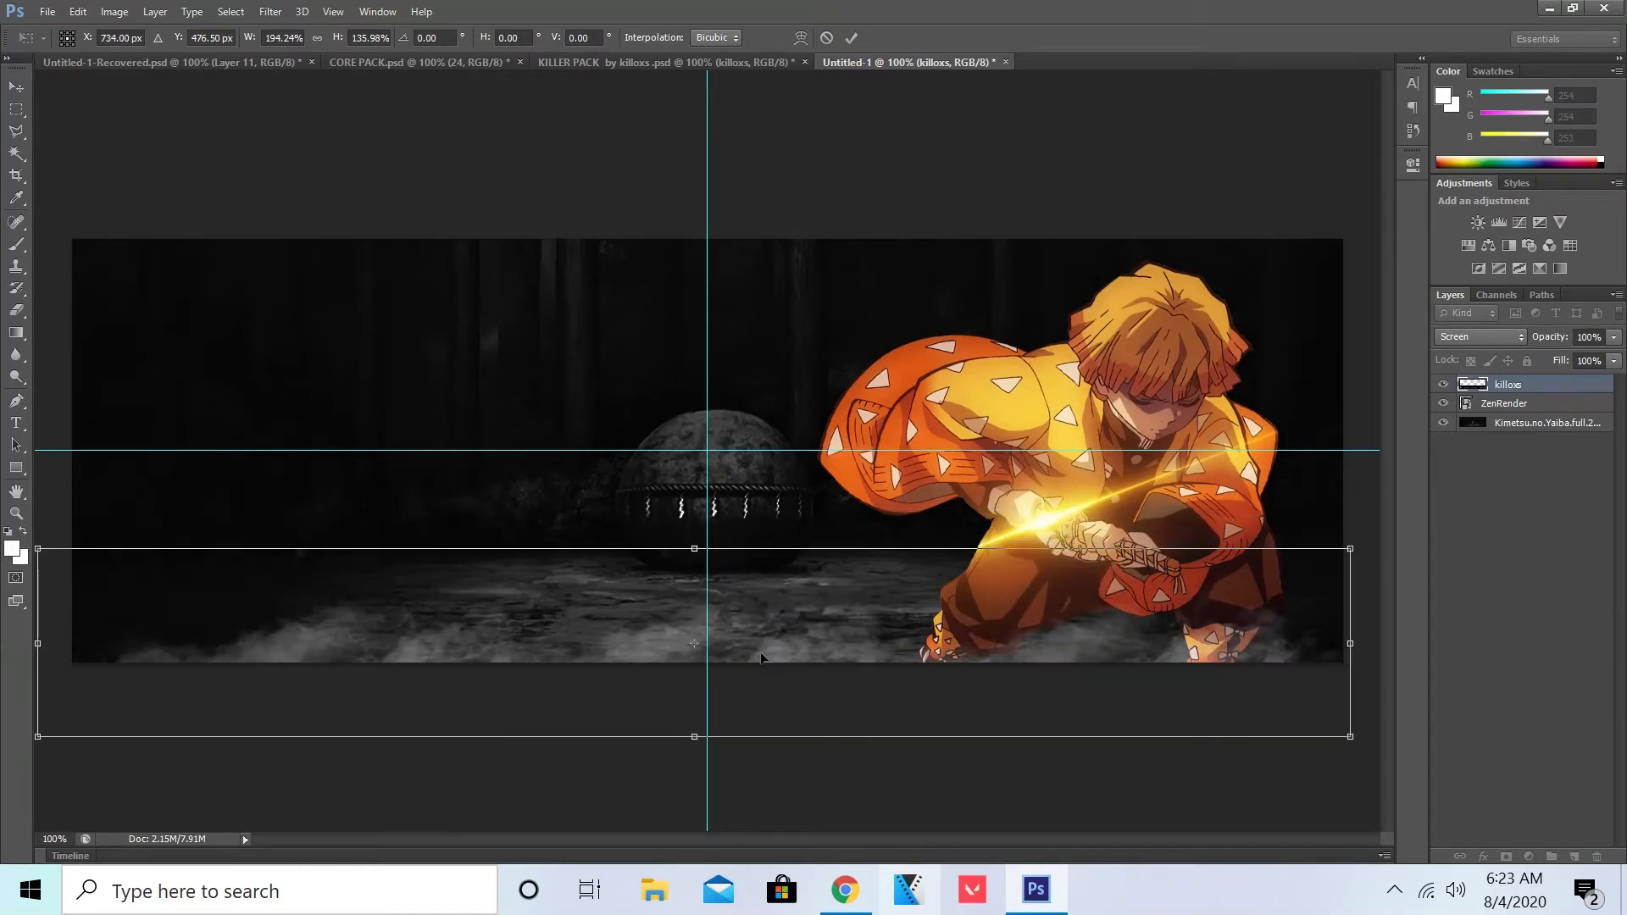
Step: Widen the smoke to about 200% so it spans the whole header, and move the ZenRender layer above it
{"action": "left_click_drag", "start_coordinate": [760, 657], "coordinate": [795, 651]}
{"action": "left_click_drag", "start_coordinate": [62, 735], "coordinate": [19, 734]}
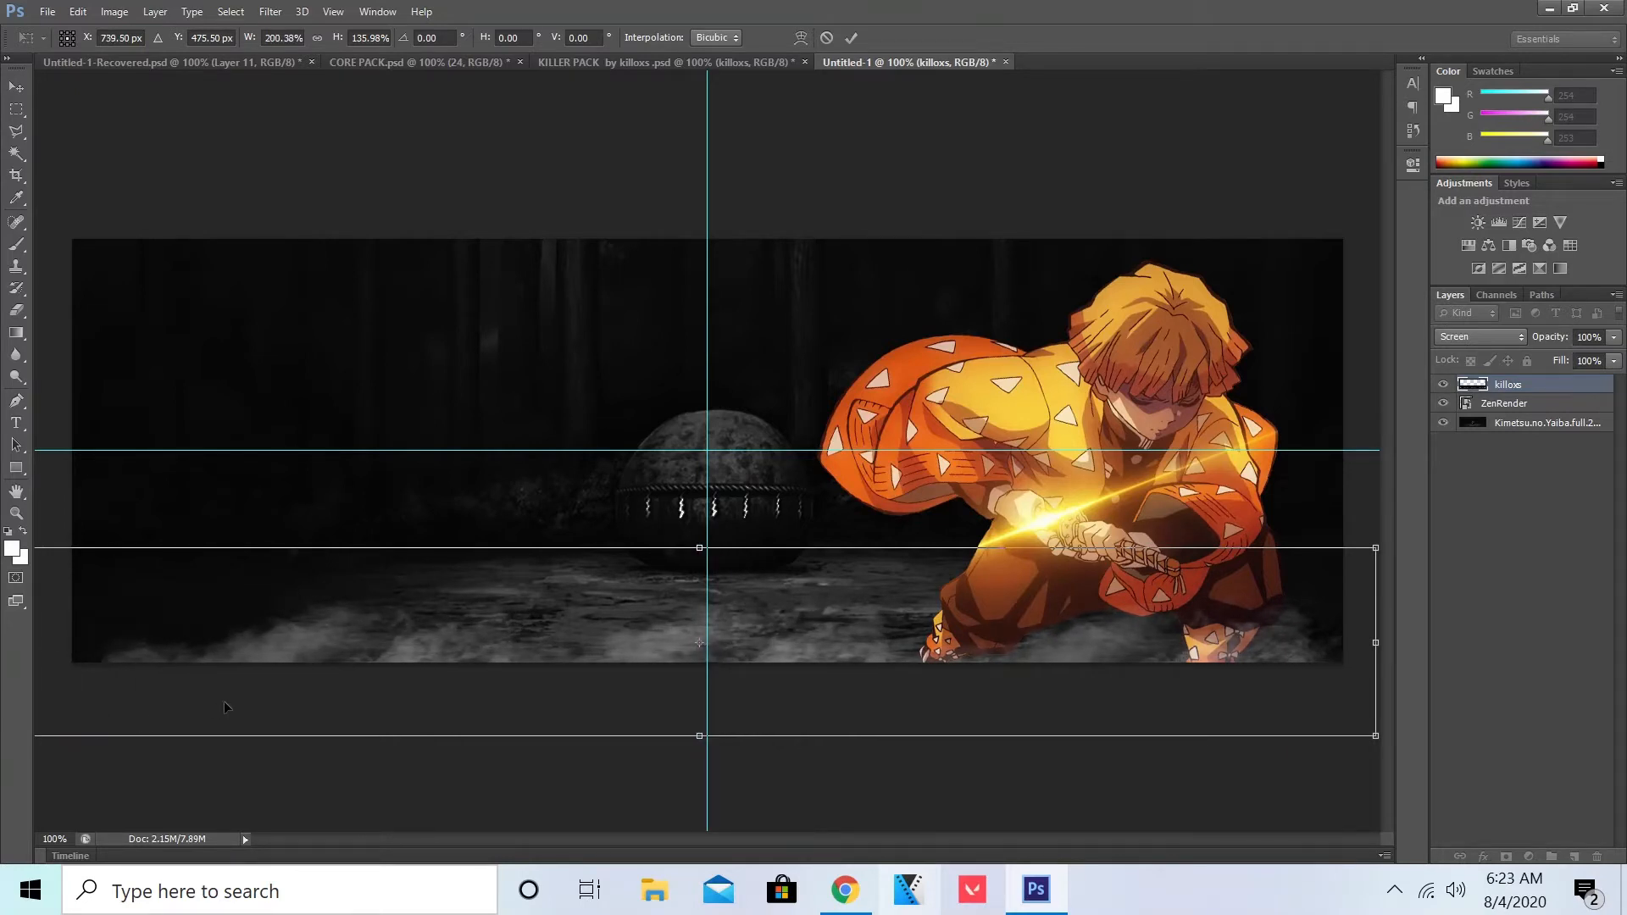
{"action": "left_click_drag", "start_coordinate": [224, 700], "coordinate": [216, 690]}
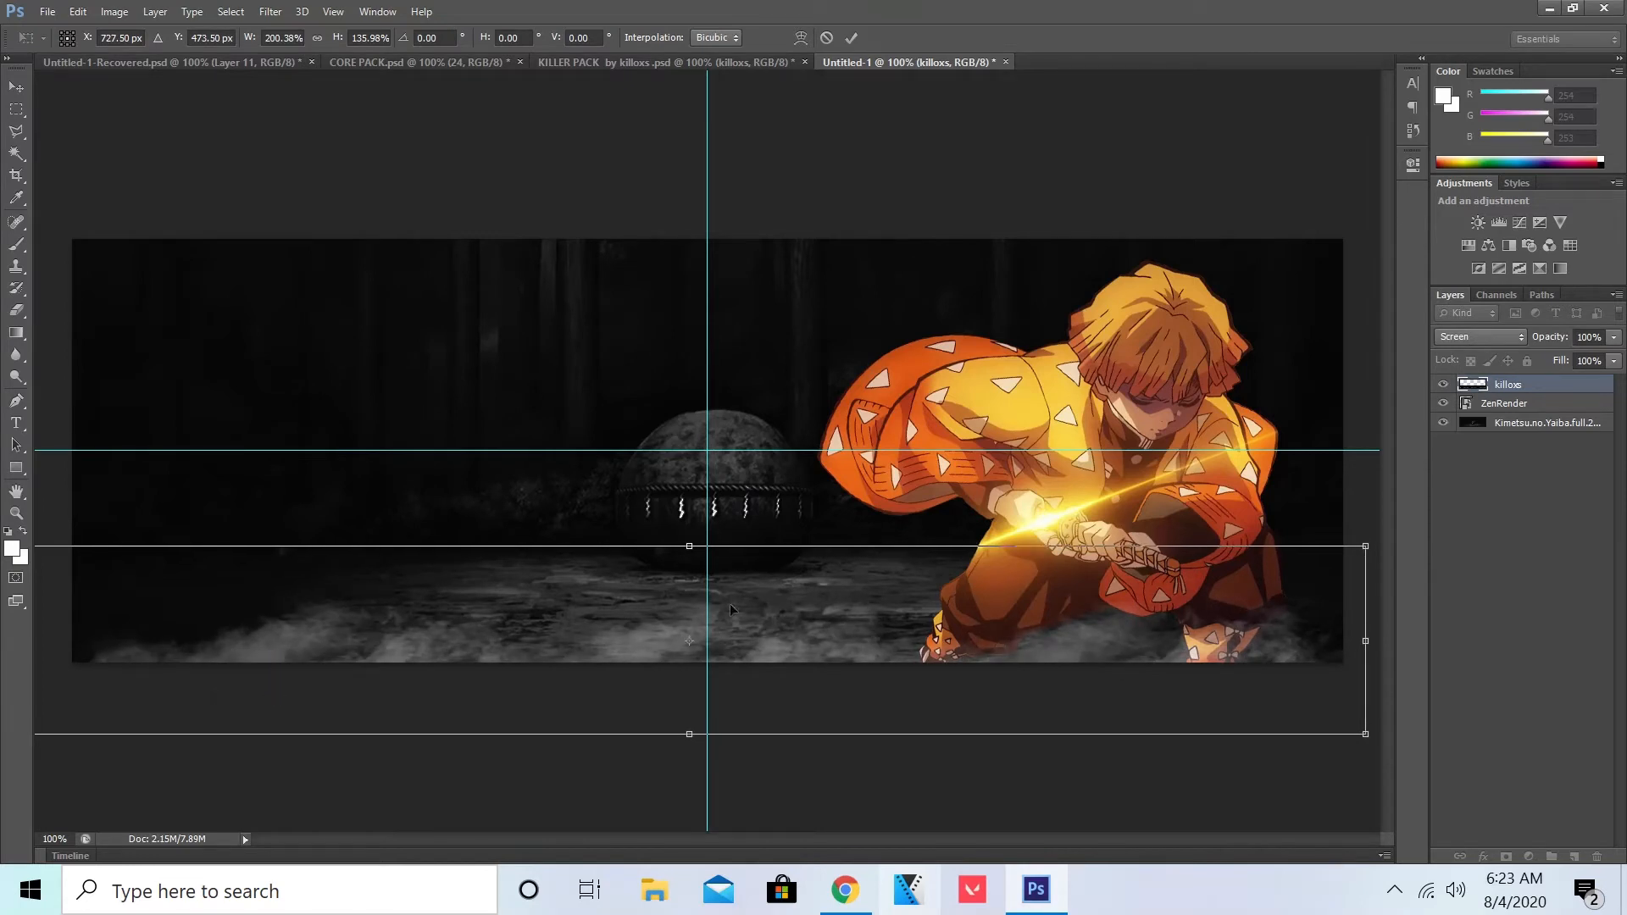
{"action": "right_click", "coordinate": [857, 637]}
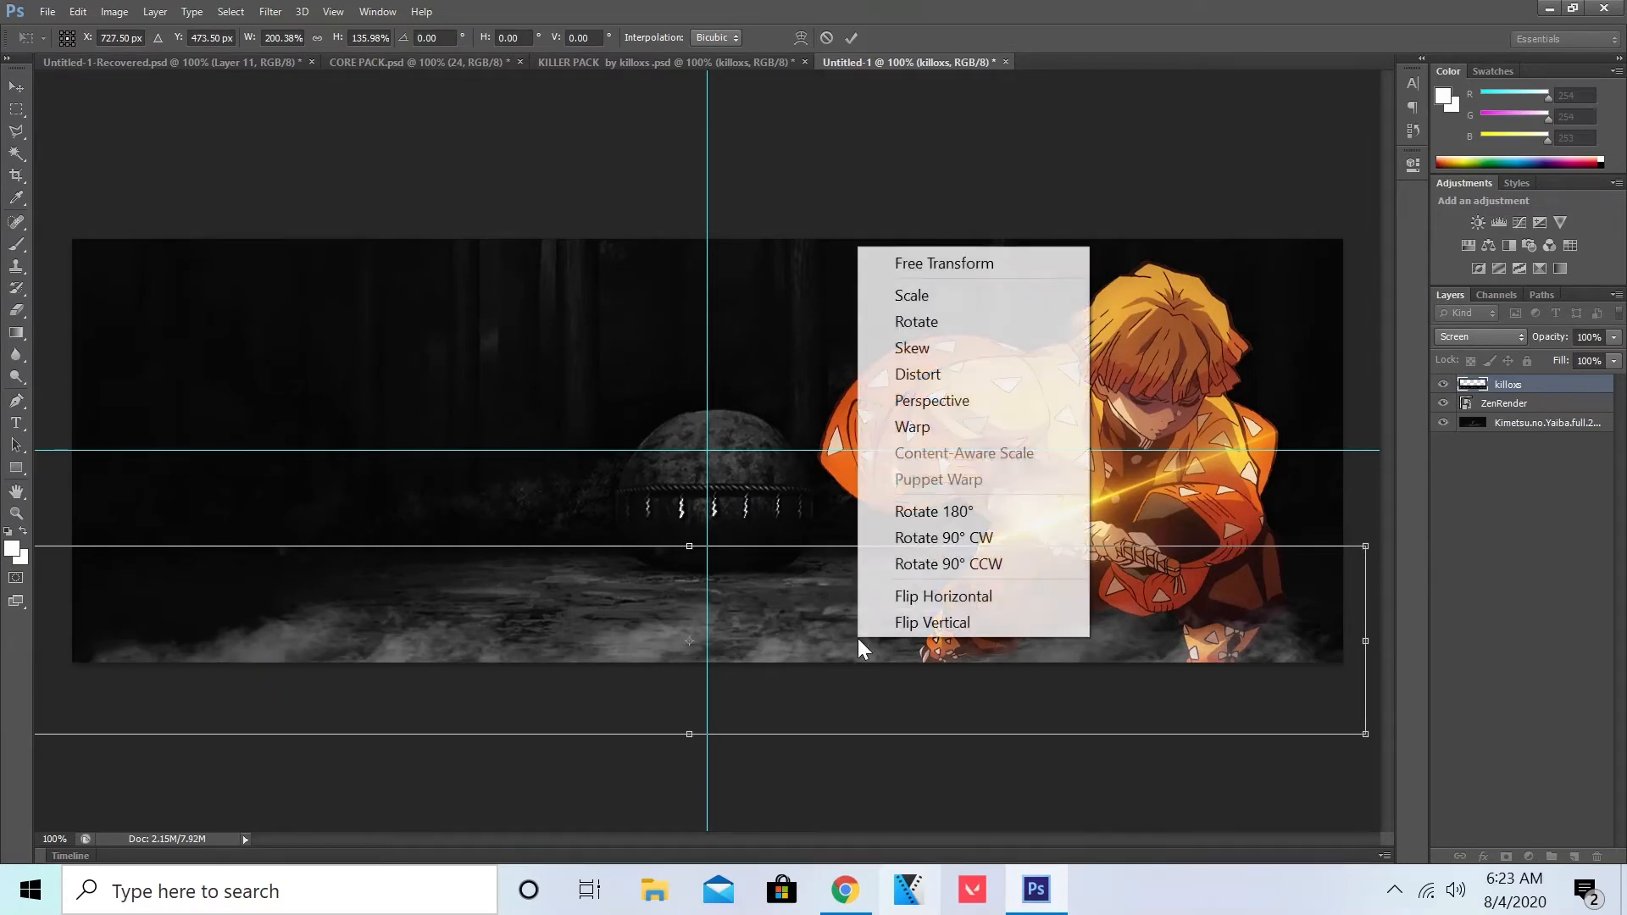
{"action": "left_click", "coordinate": [793, 607]}
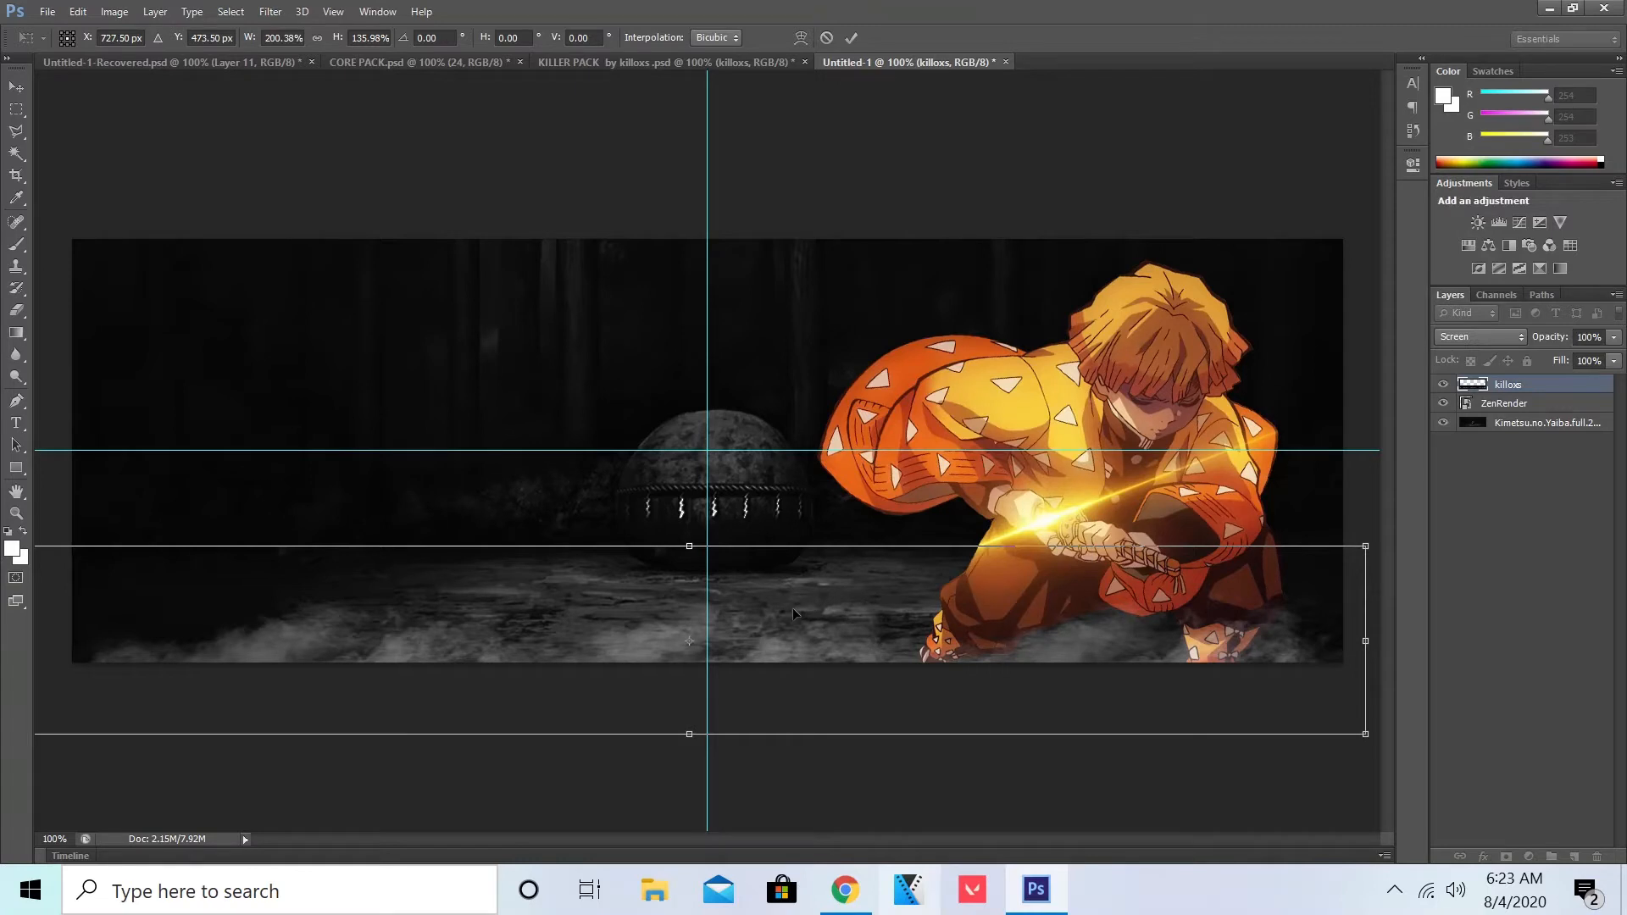
{"action": "key", "text": "Return"}
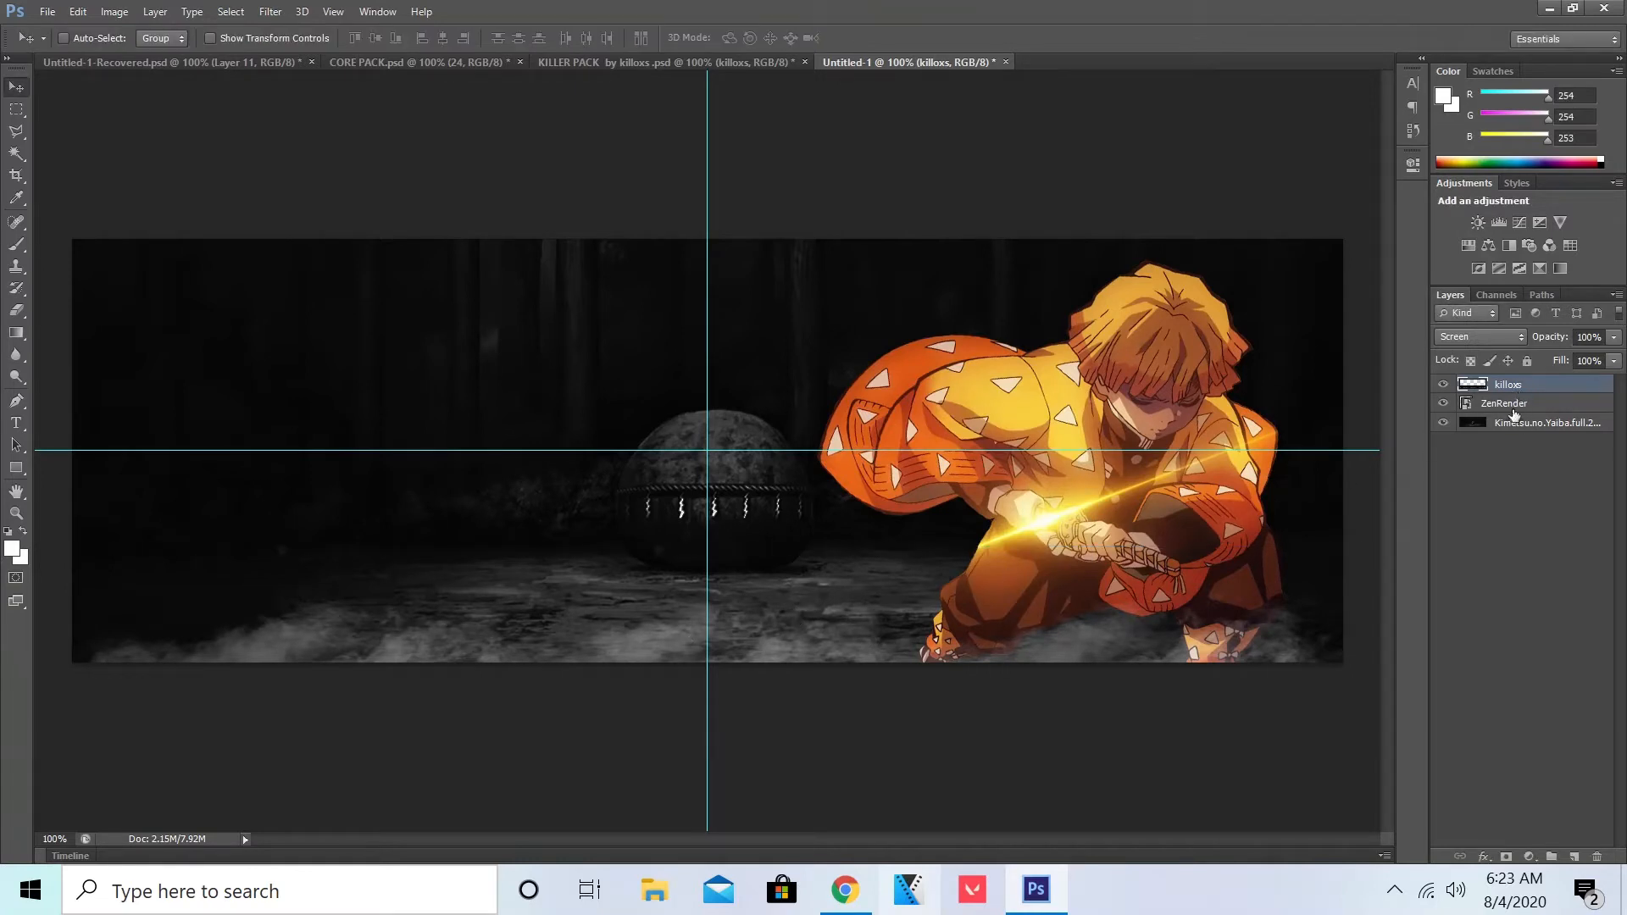
{"action": "left_click_drag", "start_coordinate": [1519, 410], "coordinate": [1504, 383]}
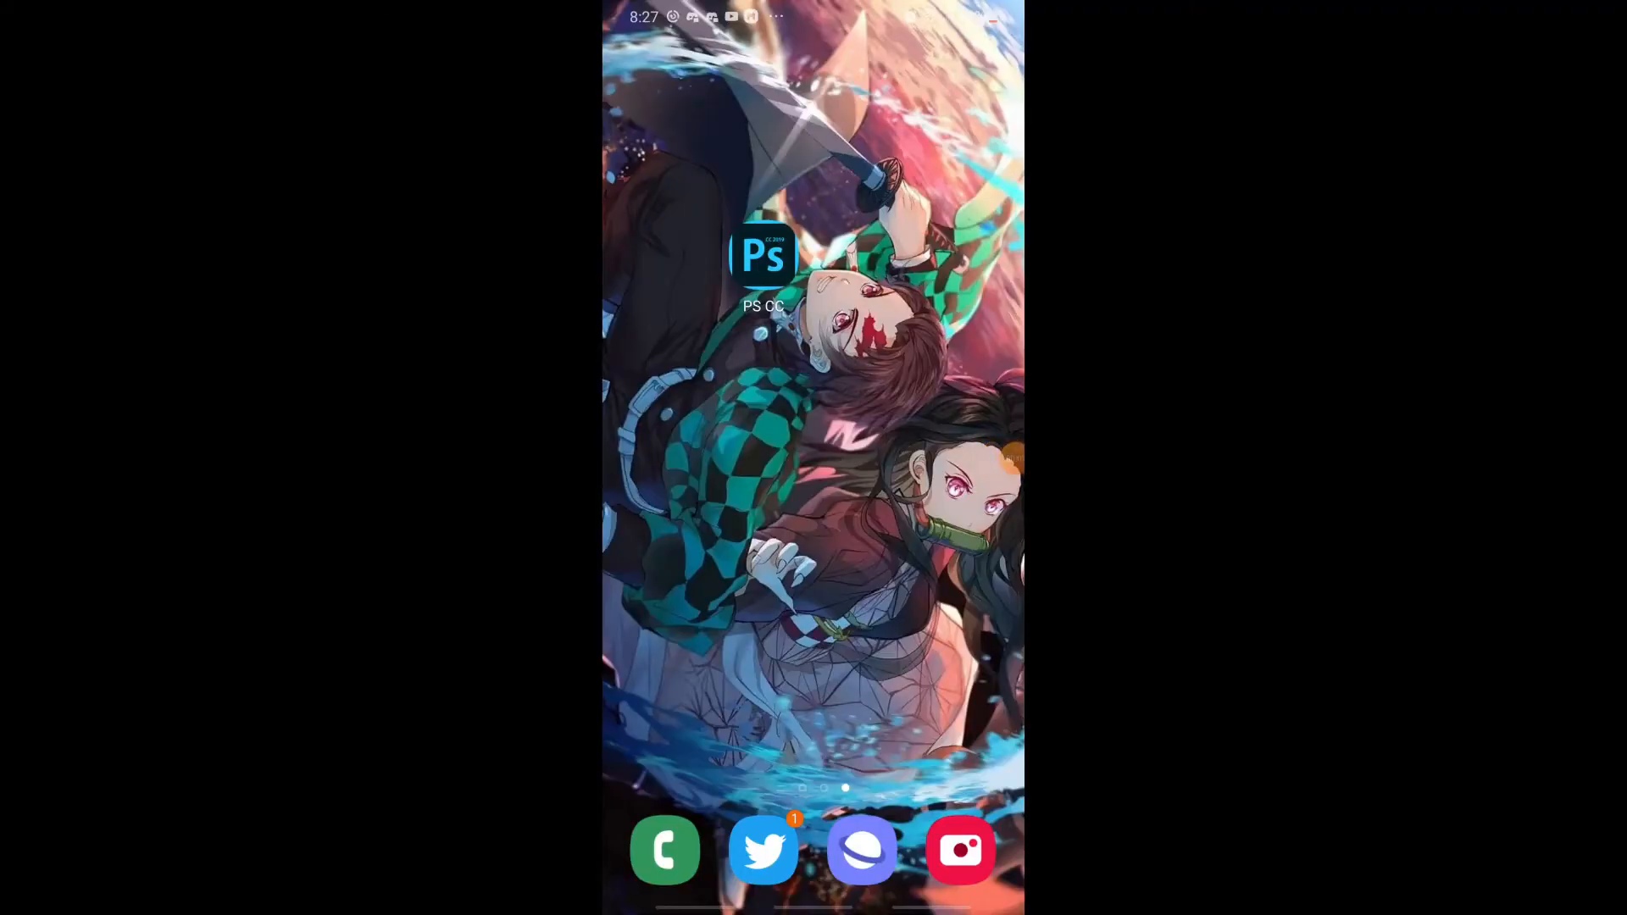
Step: Switch to the phone and open PixelLab
{"action": "left_click_drag", "start_coordinate": [813, 678], "coordinate": [813, 339]}
{"action": "left_click_drag", "start_coordinate": [932, 542], "coordinate": [694, 542]}
{"action": "left_click_drag", "start_coordinate": [932, 542], "coordinate": [695, 542]}
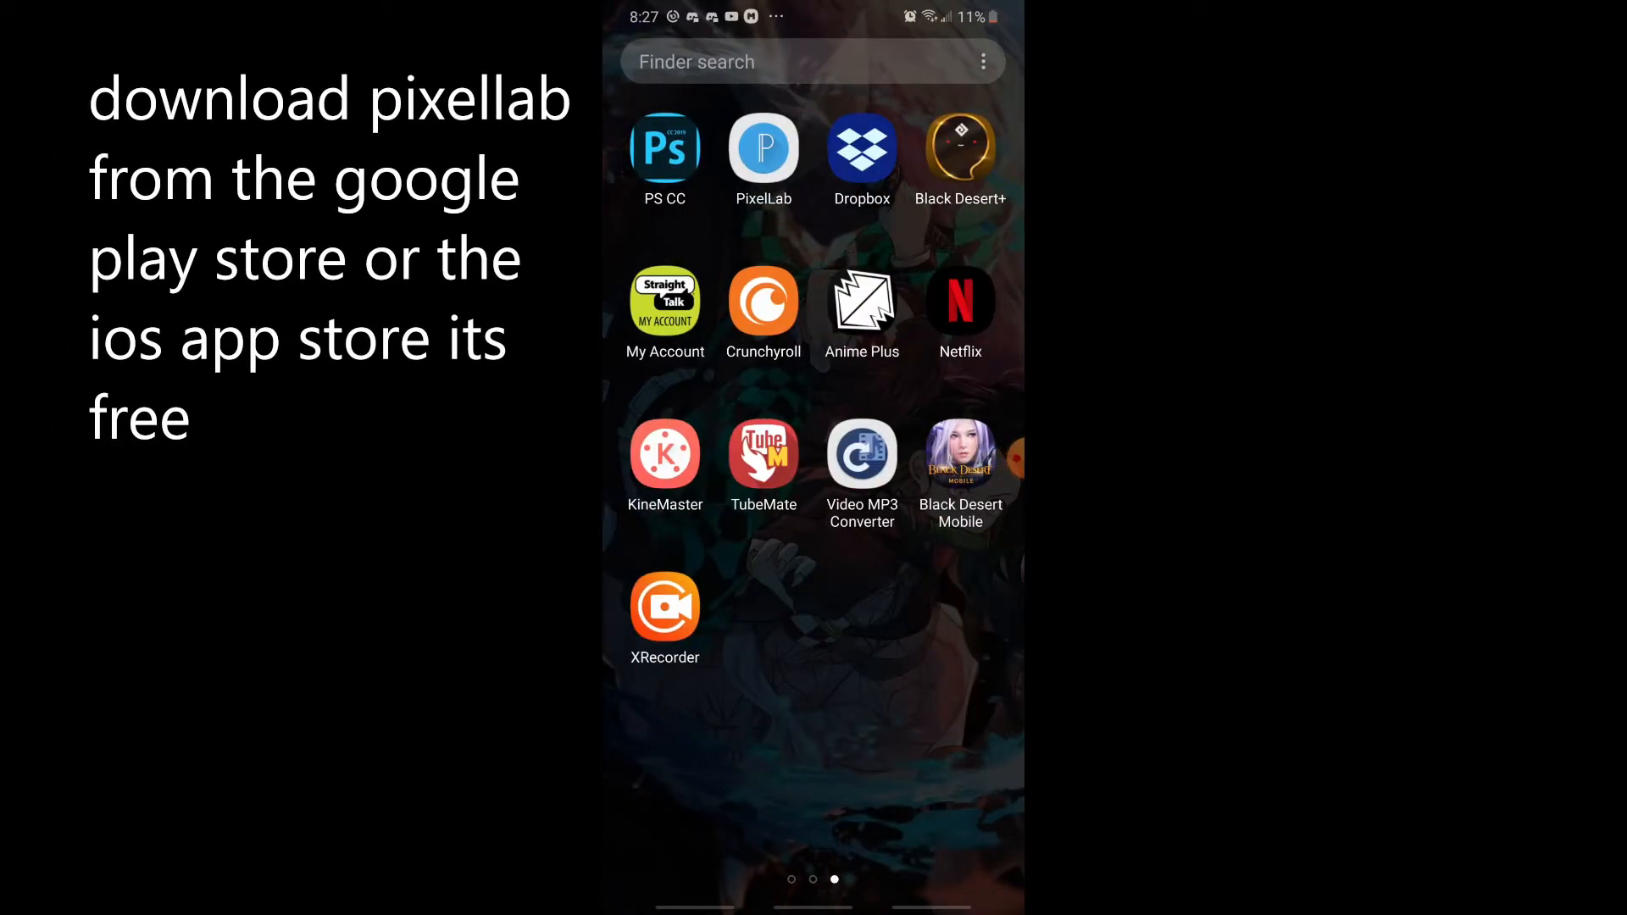
{"action": "left_click", "coordinate": [763, 148]}
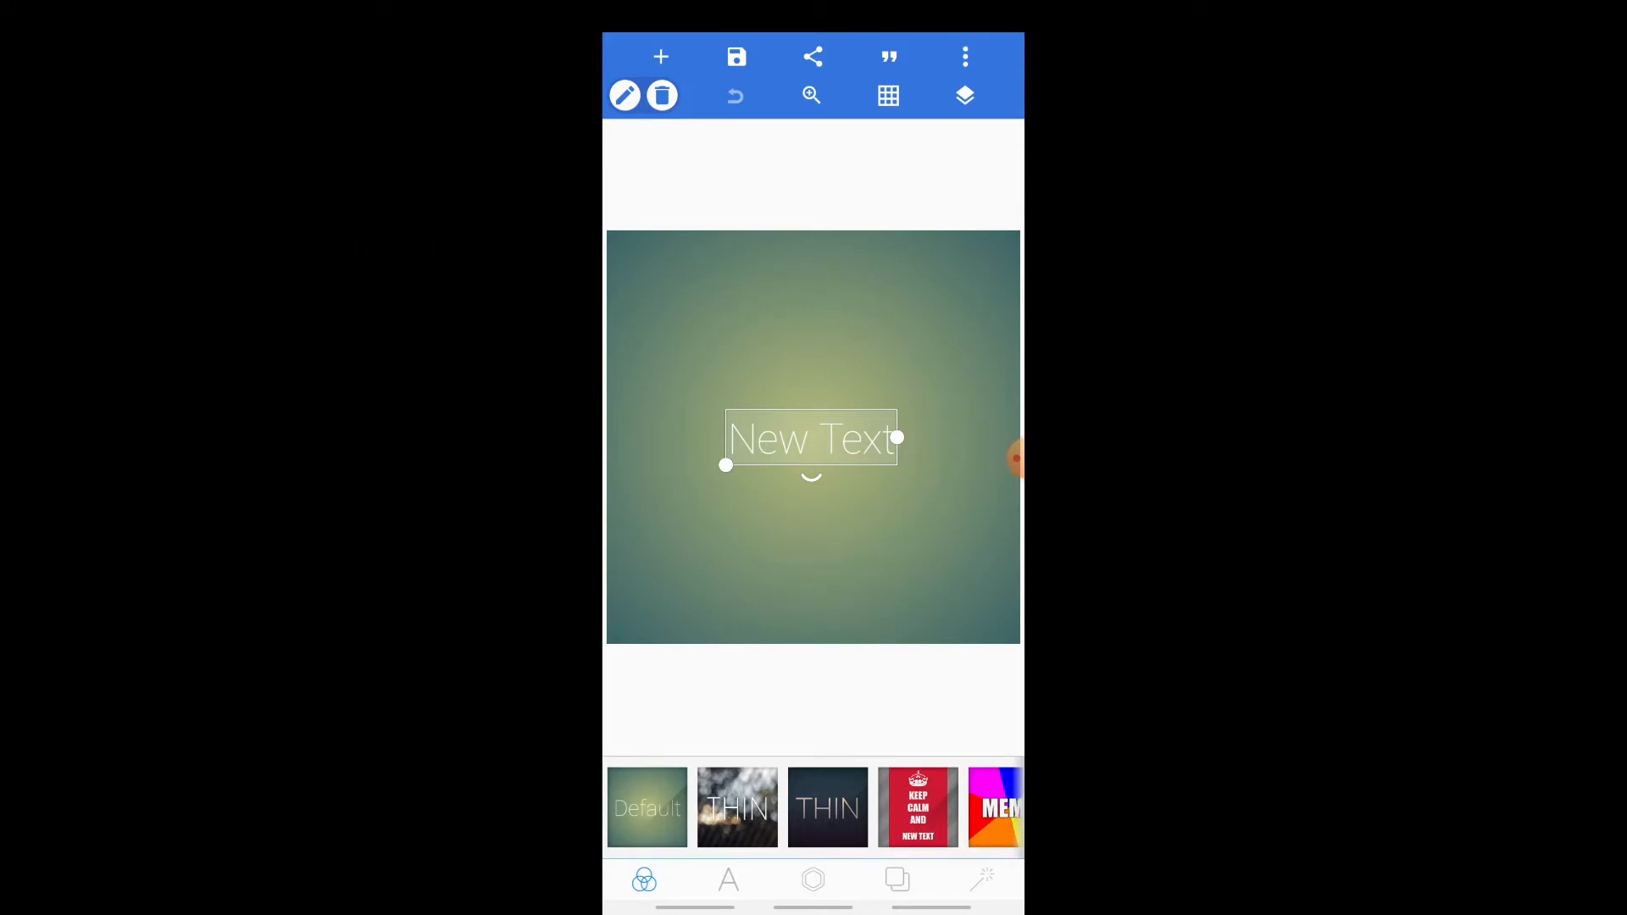
Step: Make the PixelLab canvas background transparent
{"action": "left_click", "coordinate": [897, 879]}
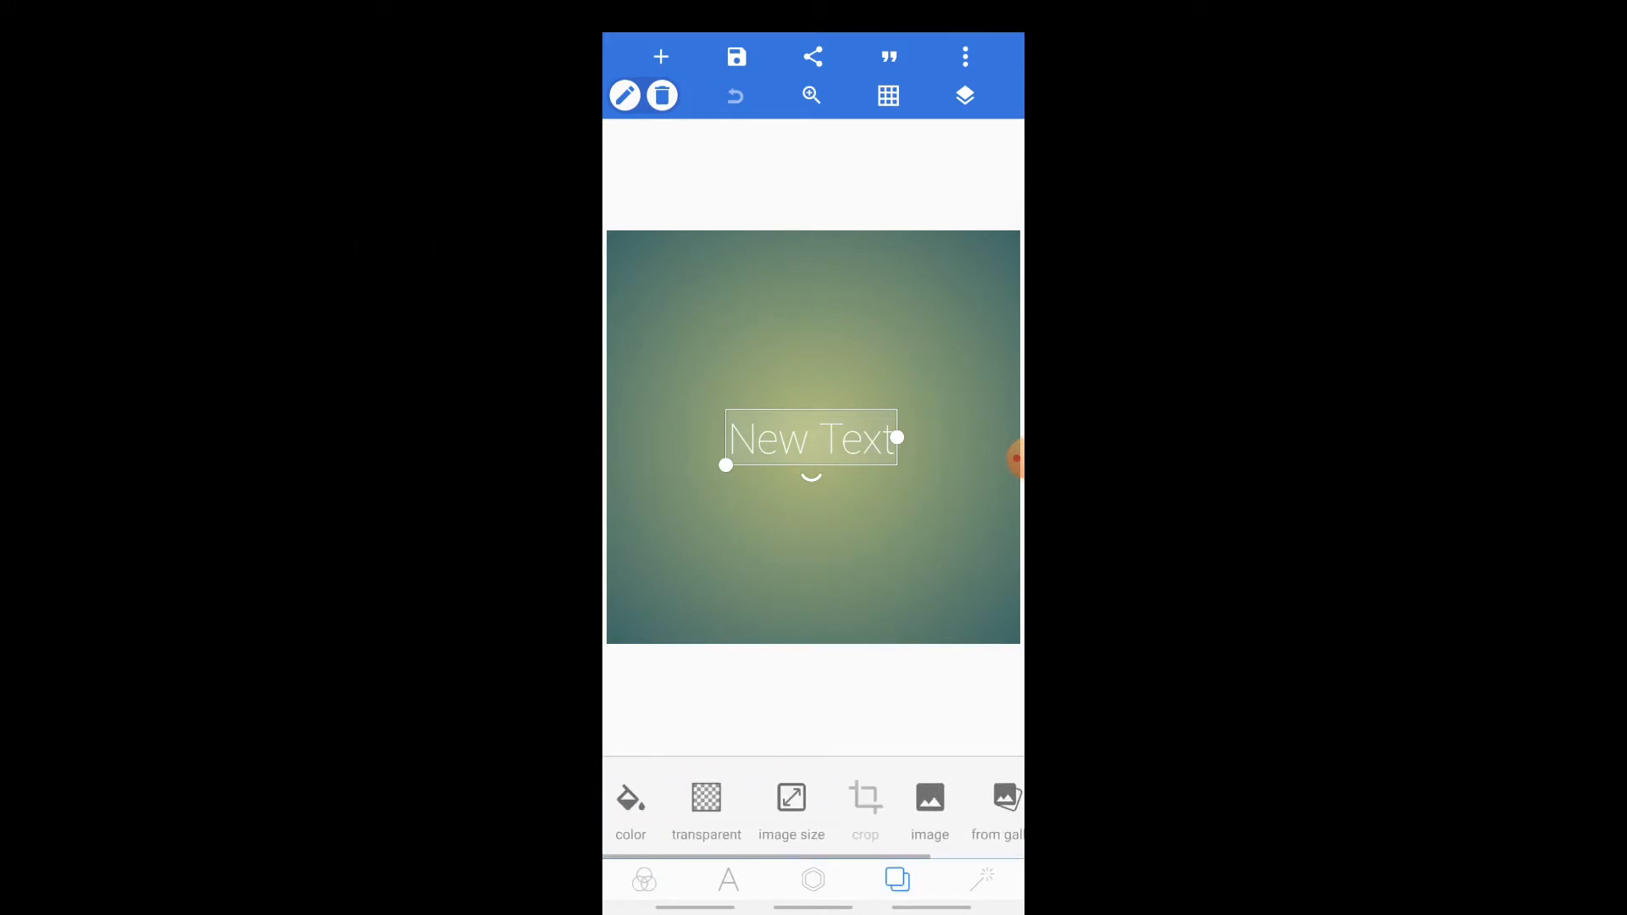
{"action": "left_click", "coordinate": [644, 879]}
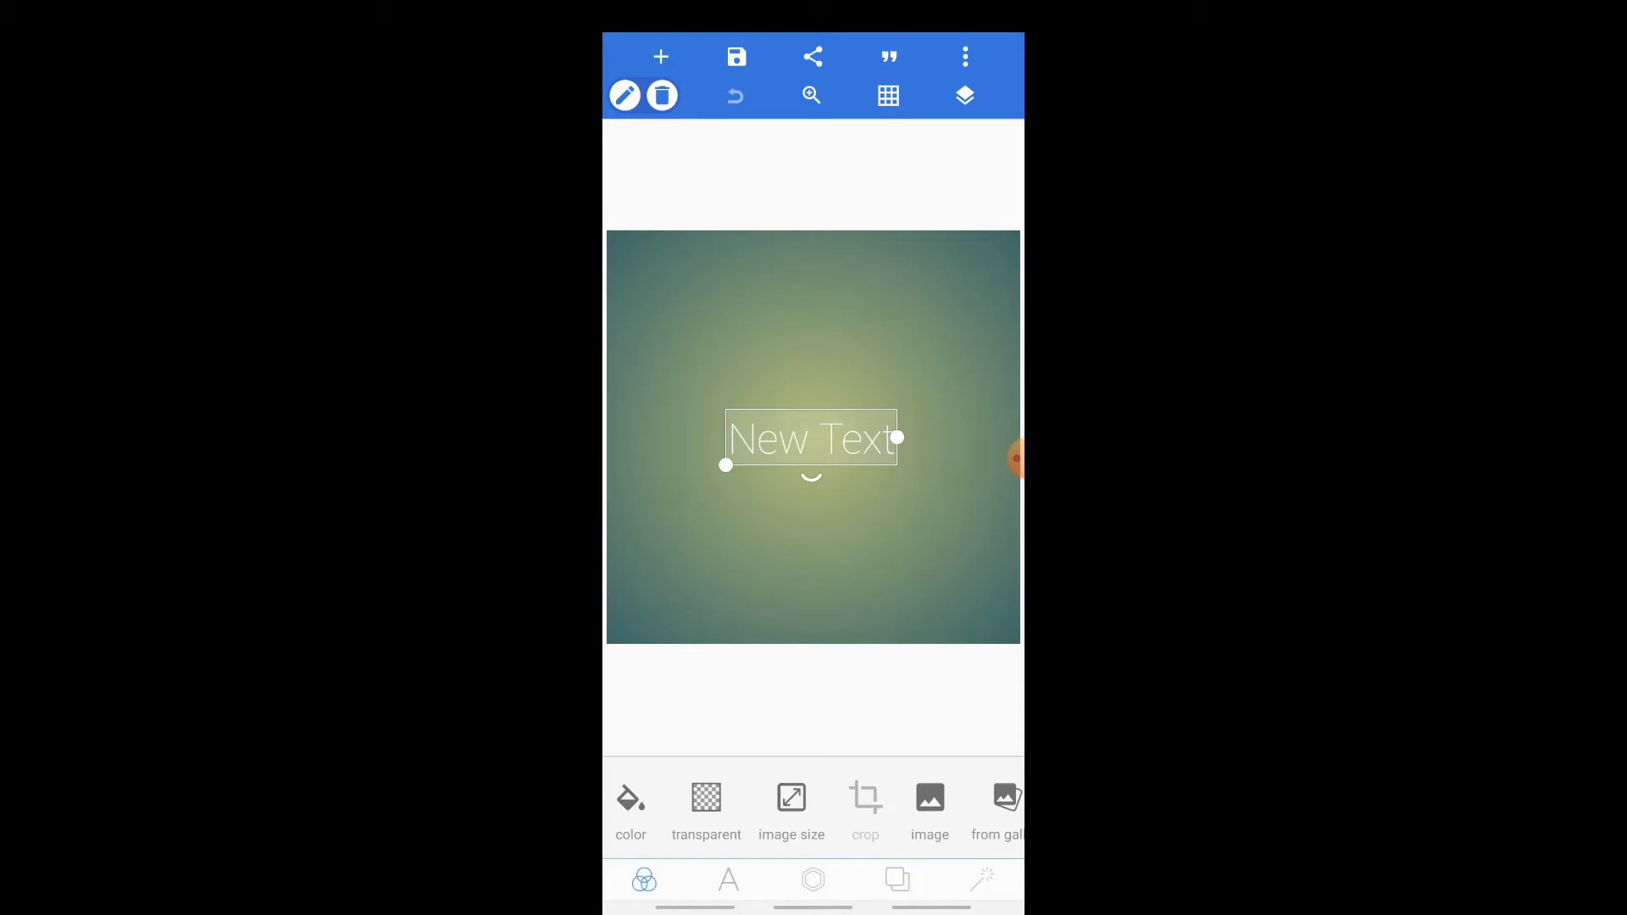
{"action": "left_click", "coordinate": [897, 879]}
{"action": "left_click", "coordinate": [644, 880]}
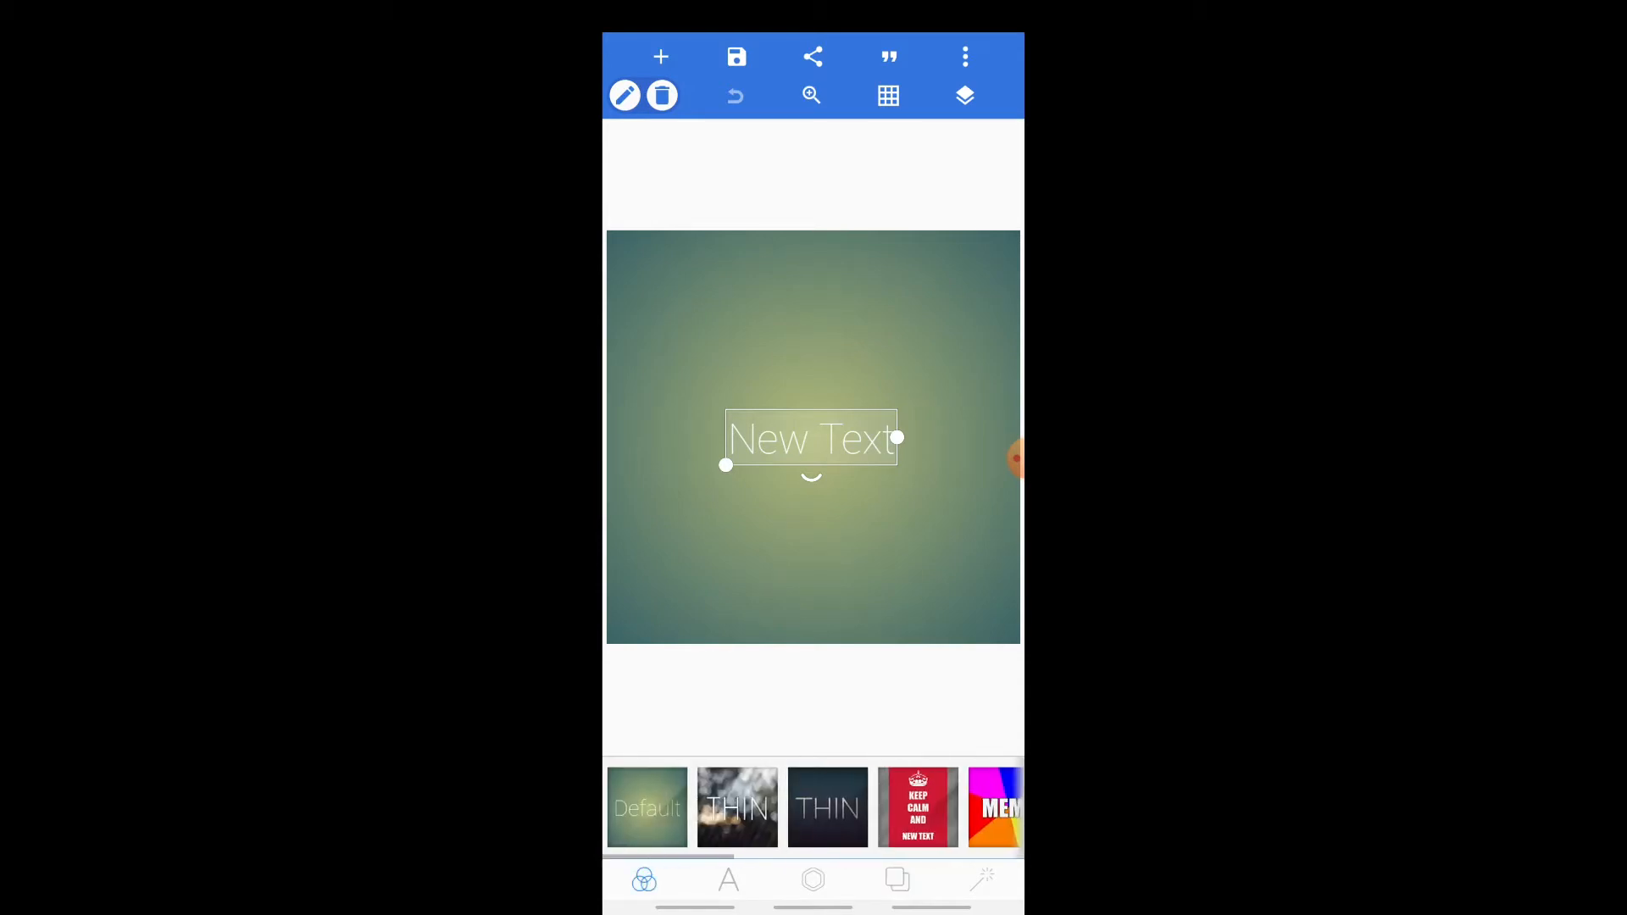
{"action": "left_click", "coordinate": [898, 879]}
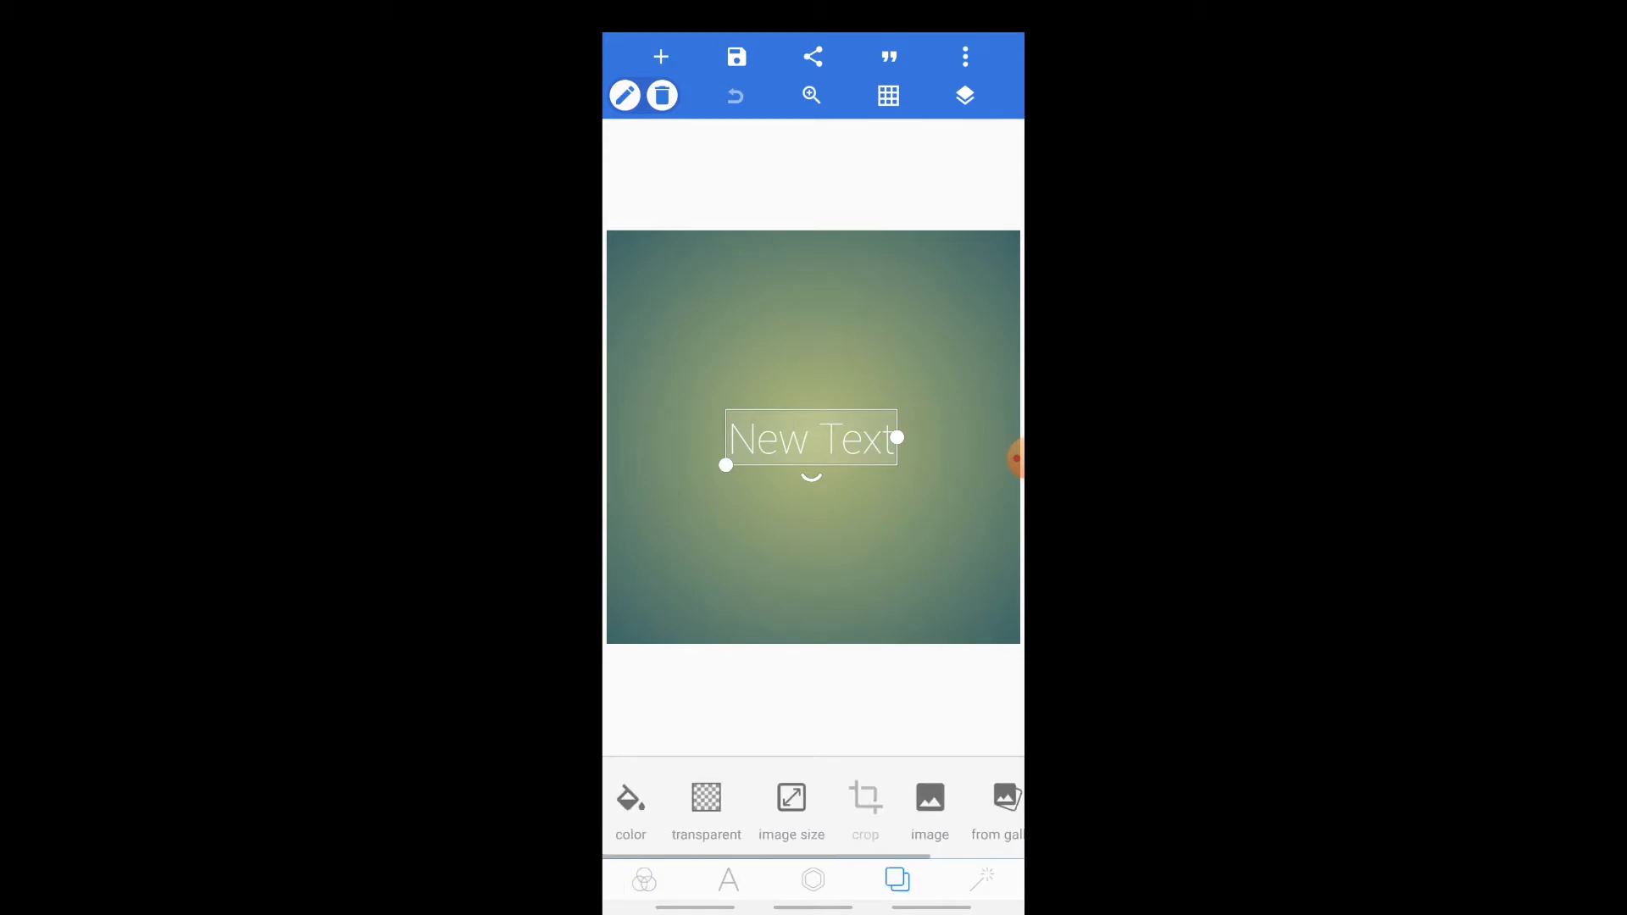
{"action": "left_click", "coordinate": [706, 797]}
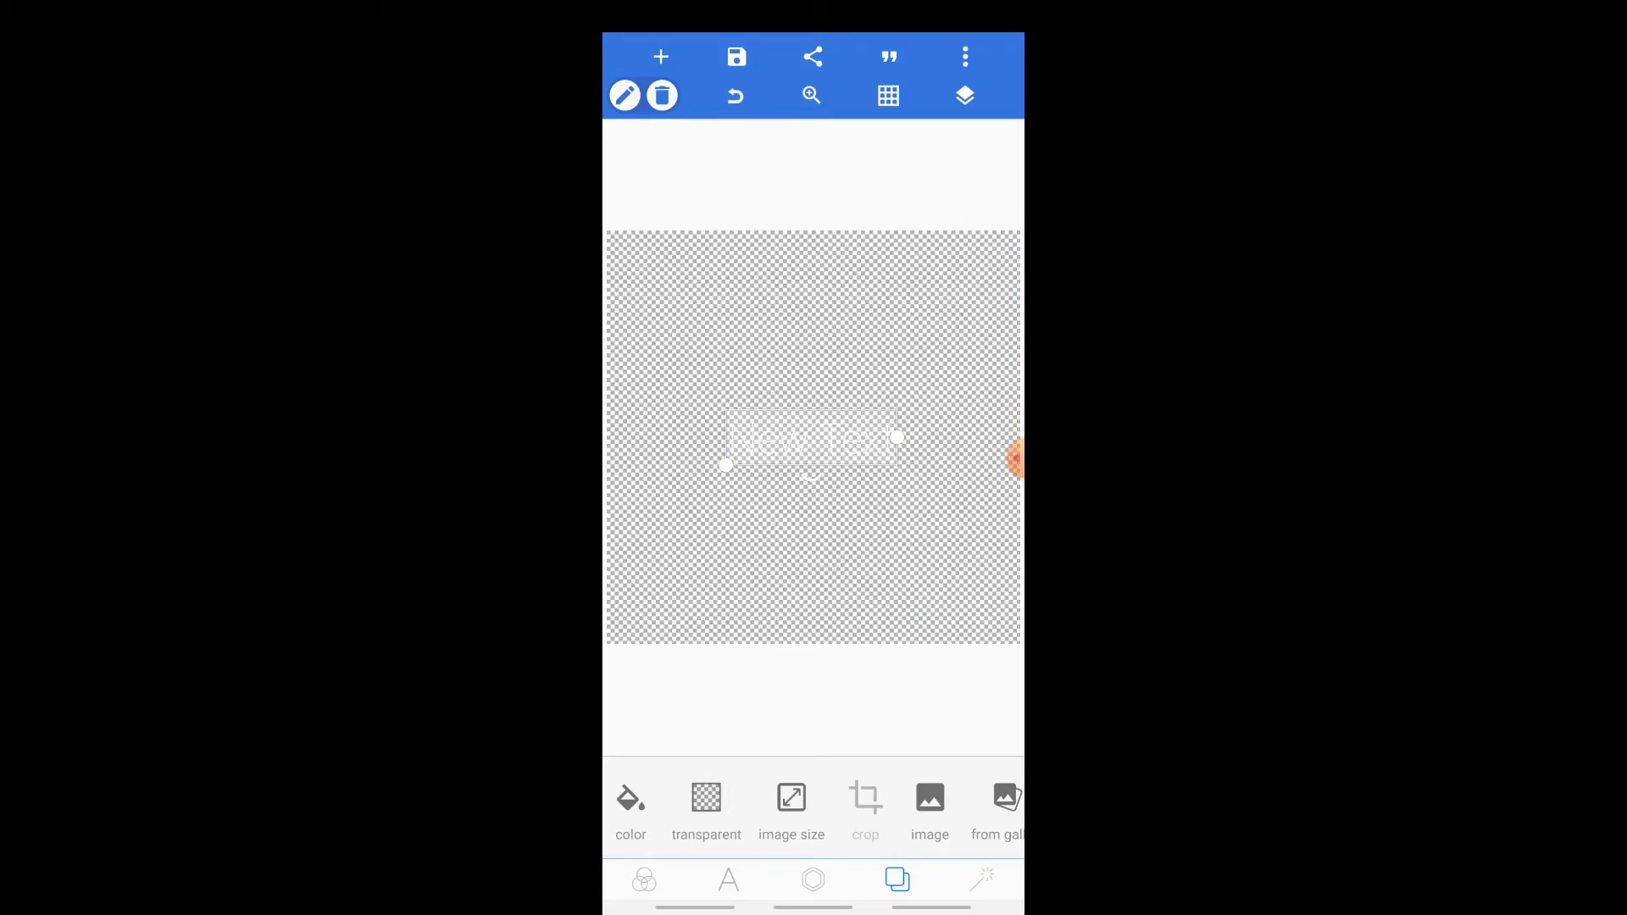
{"action": "left_click", "coordinate": [624, 95]}
{"action": "left_click", "coordinate": [634, 135]}
{"action": "left_click", "coordinate": [814, 423]}
{"action": "left_click", "coordinate": [971, 75]}
Step: Replace the placeholder text on the canvas with "Logical"
{"action": "left_click", "coordinate": [624, 95]}
{"action": "left_click", "coordinate": [633, 136]}
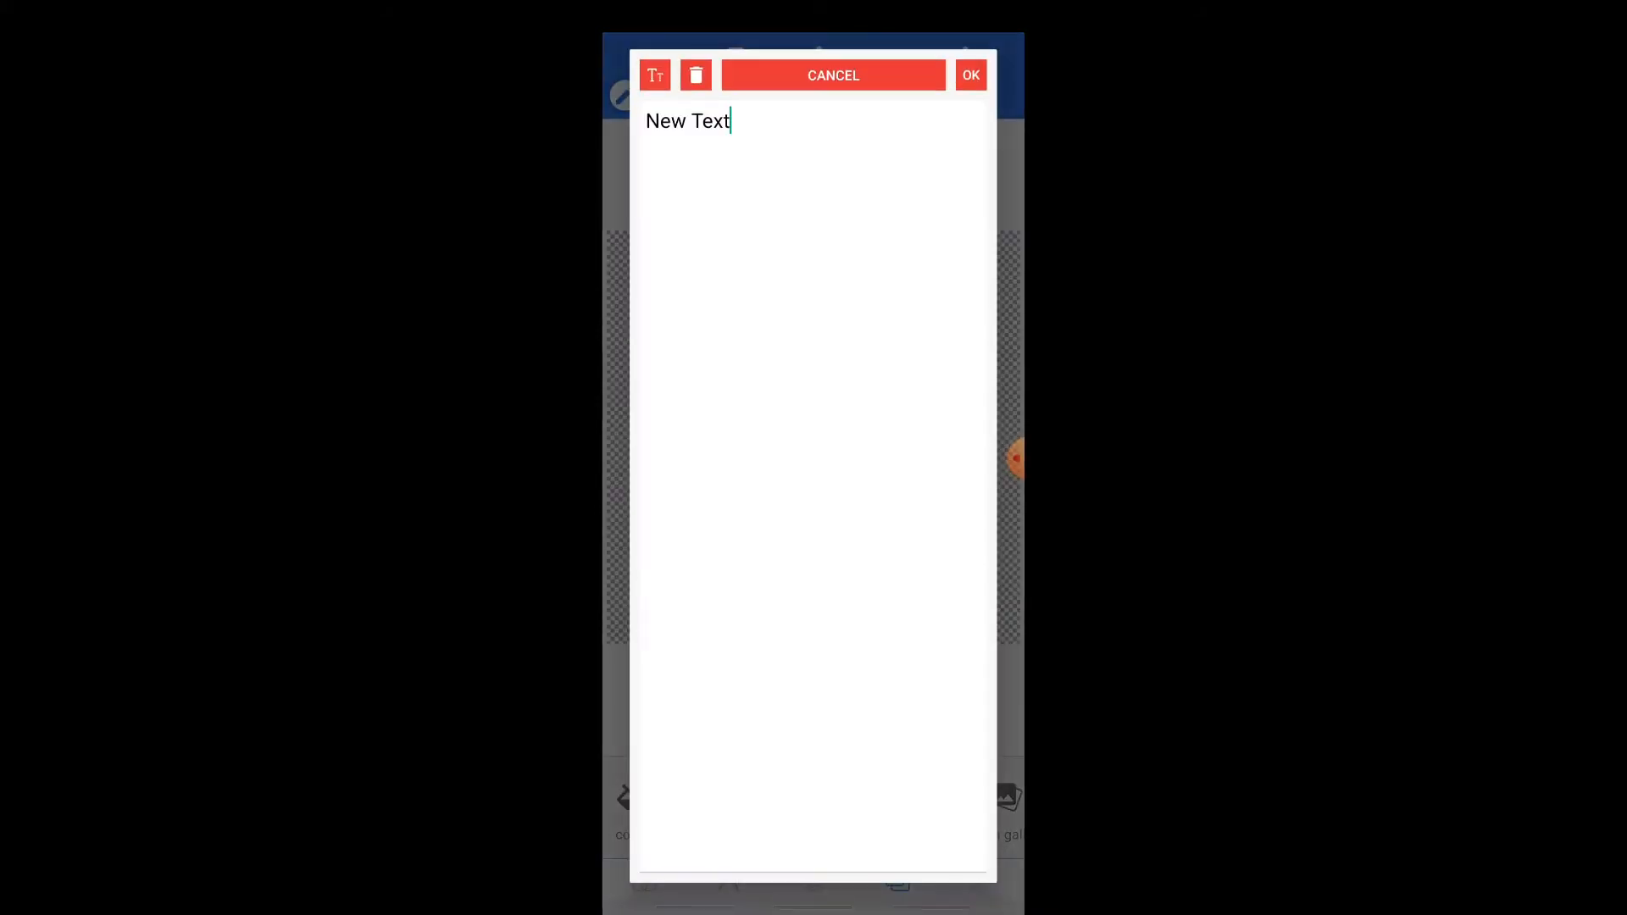
{"action": "key", "text": "BackSpace"}
{"action": "key", "text": "BackSpace"}
{"action": "key", "text": "BackSpace"}
{"action": "key", "text": "BackSpace"}
{"action": "key", "text": "BackSpace"}
{"action": "key", "text": "BackSpace"}
{"action": "key", "text": "BackSpace"}
{"action": "key", "text": "BackSpace"}
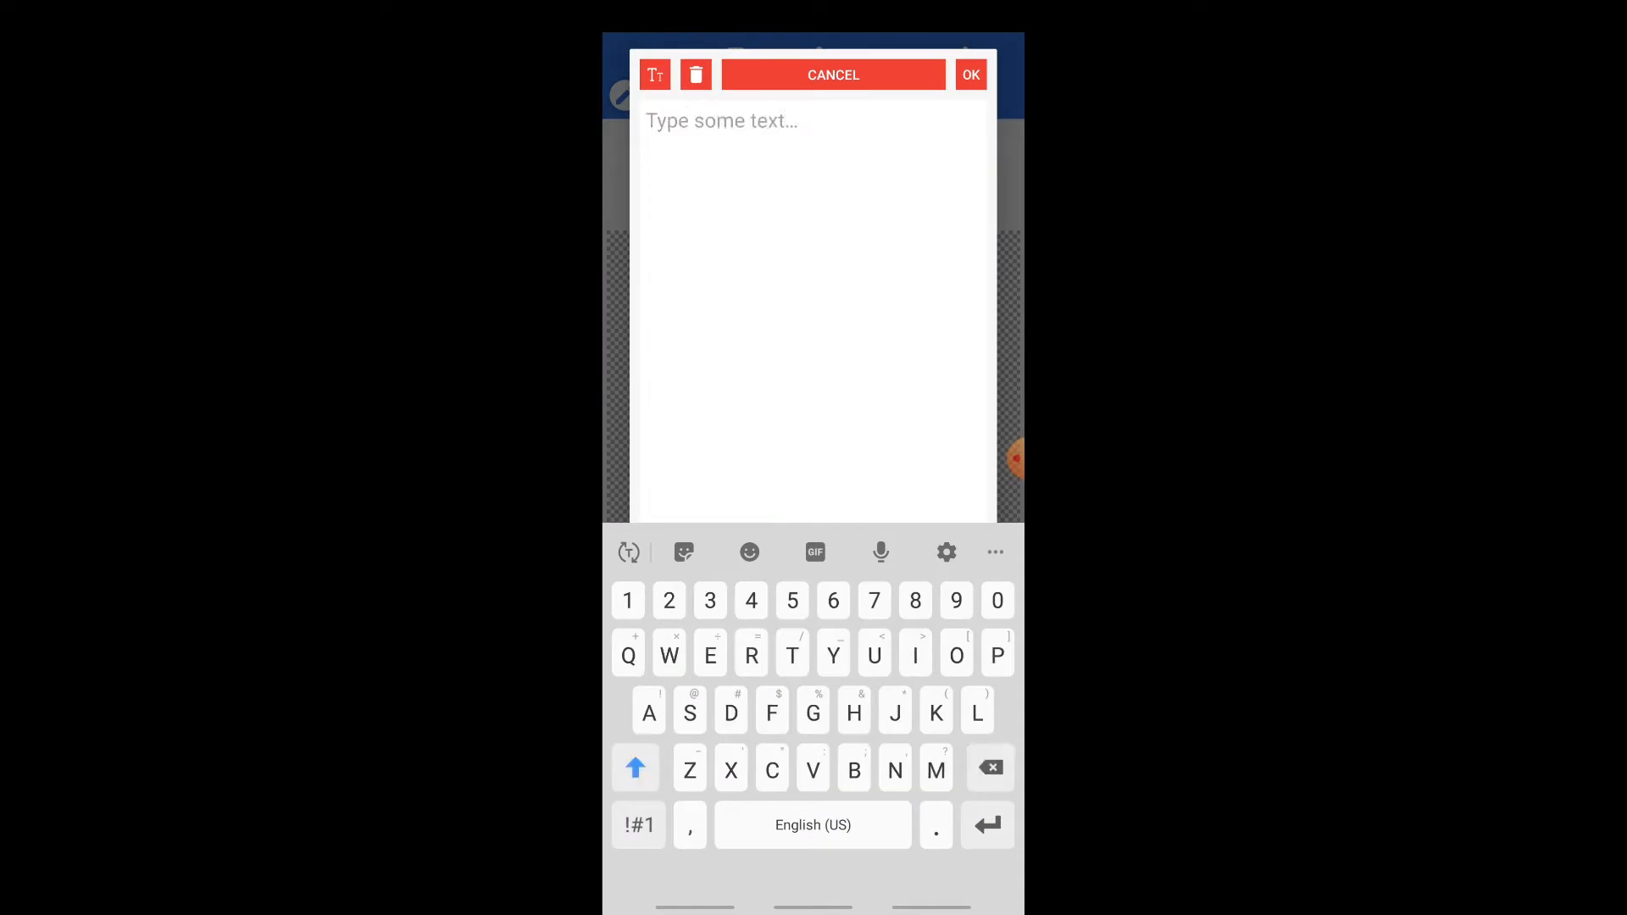
{"action": "type", "text": "Logical"}
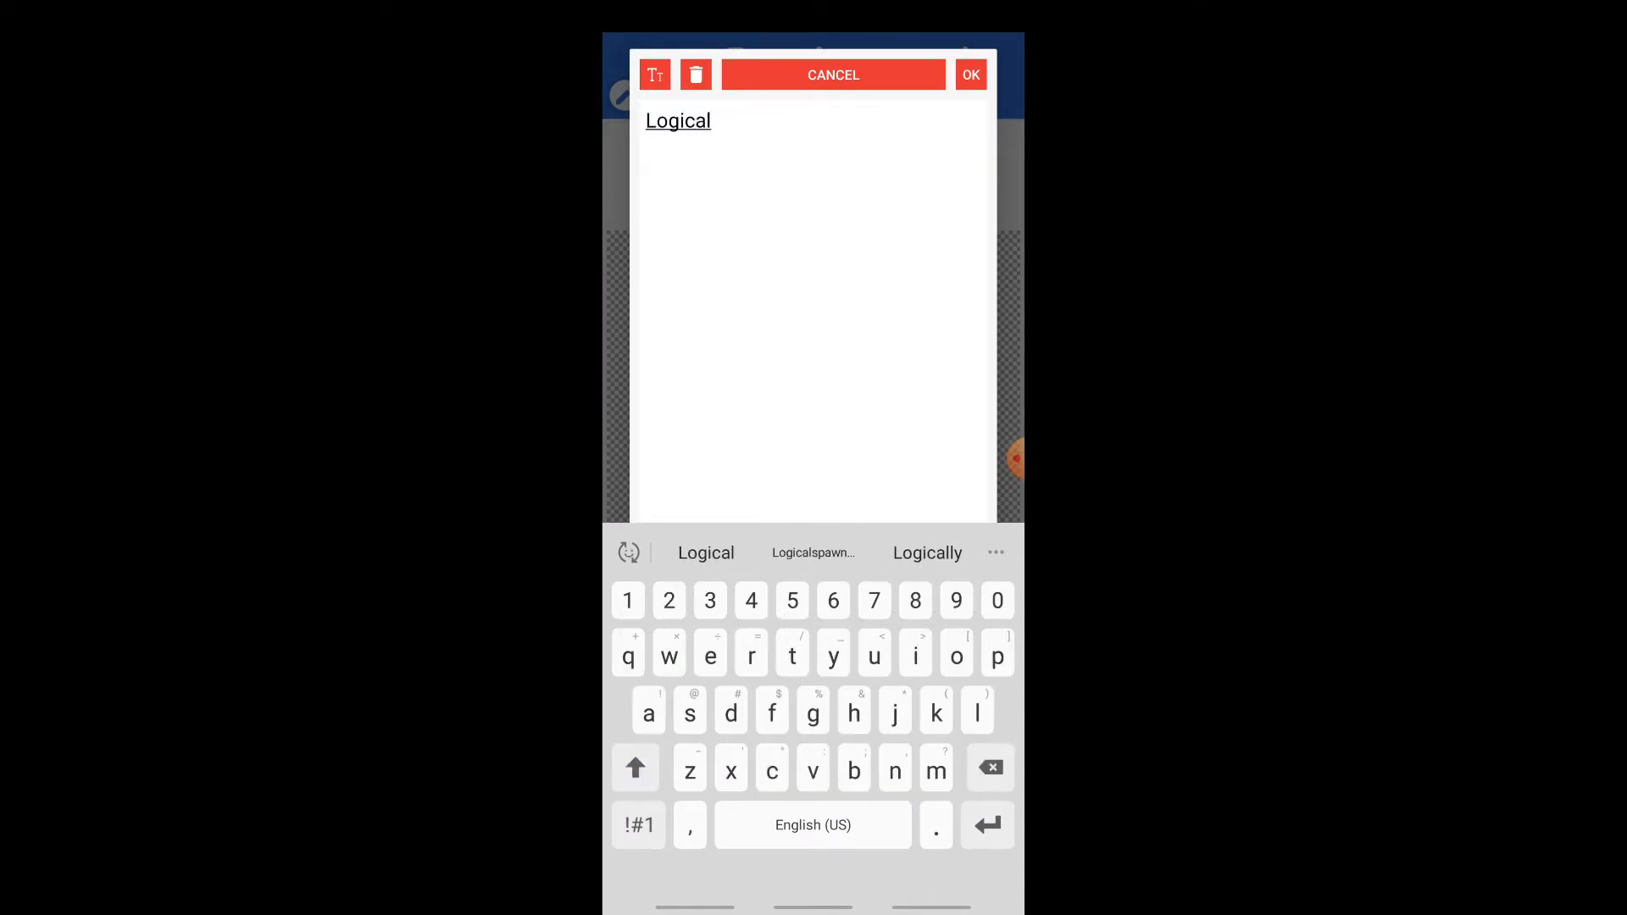
{"action": "left_click", "coordinate": [971, 74]}
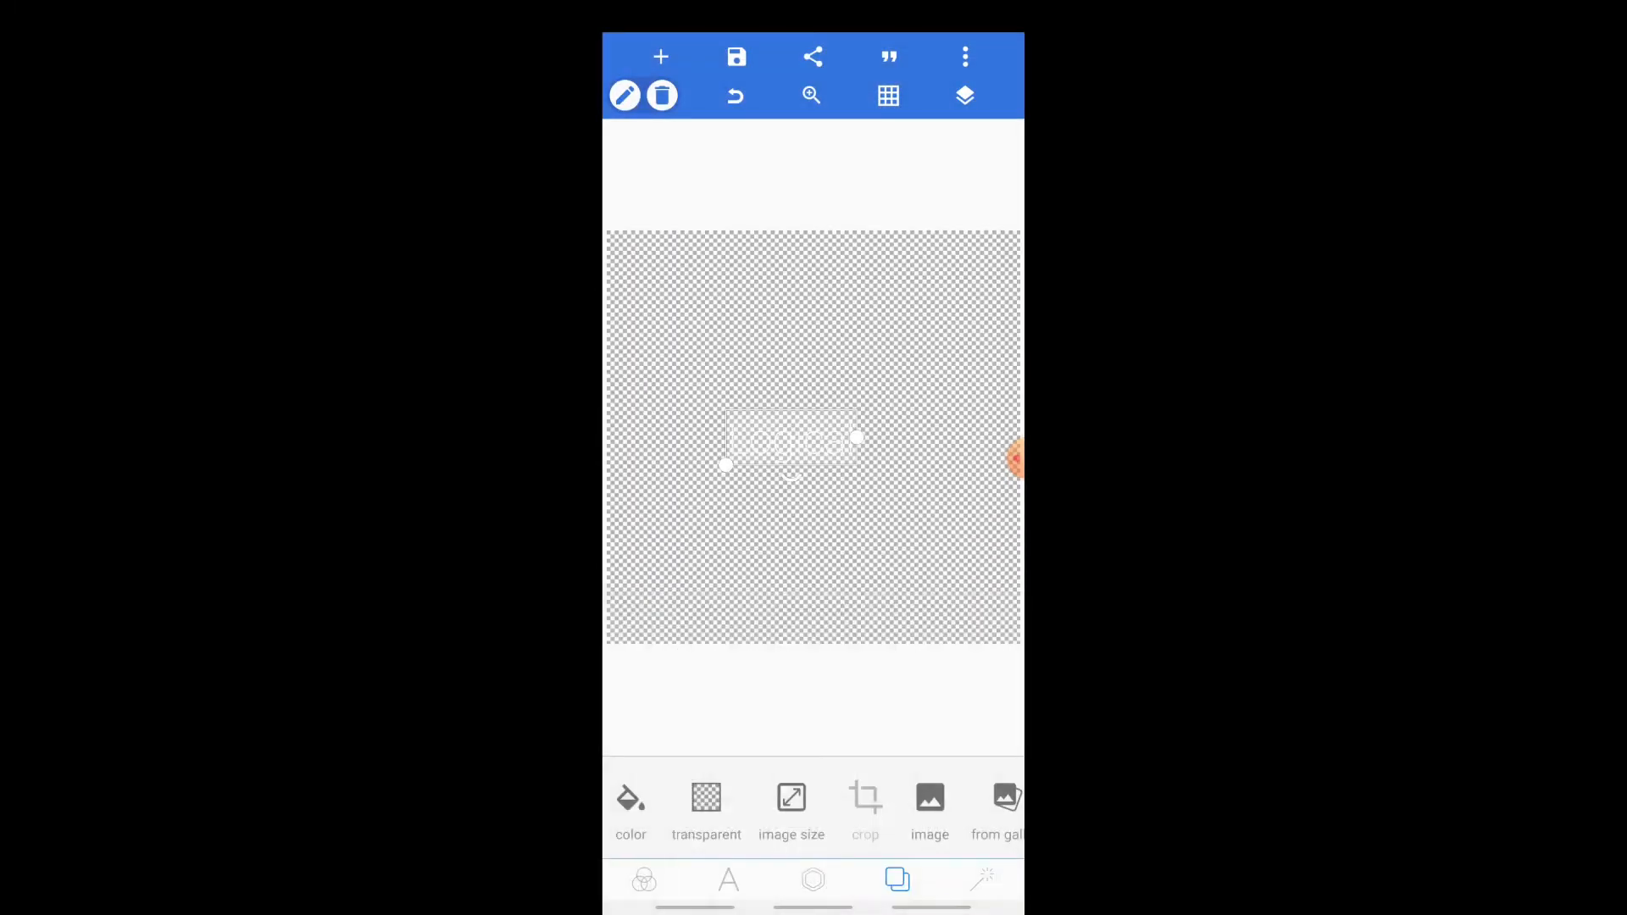
{"action": "scroll", "coordinate": [814, 809], "scroll_direction": "right", "scroll_amount": 2}
{"action": "scroll", "coordinate": [814, 809], "scroll_direction": "left", "scroll_amount": 2}
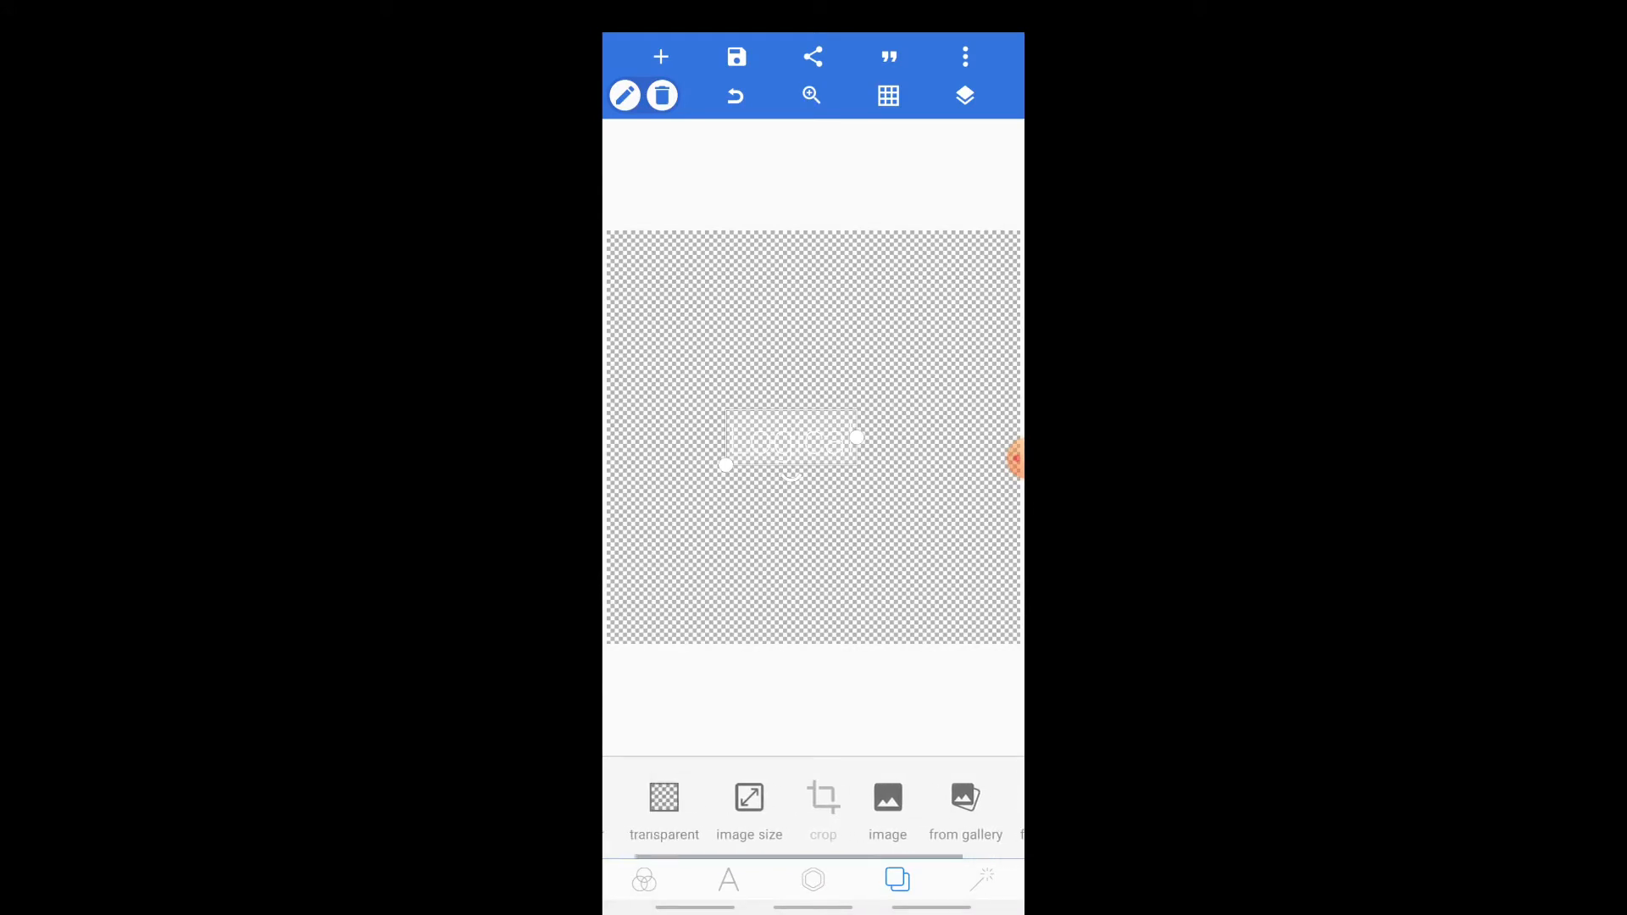
{"action": "left_click", "coordinate": [729, 879]}
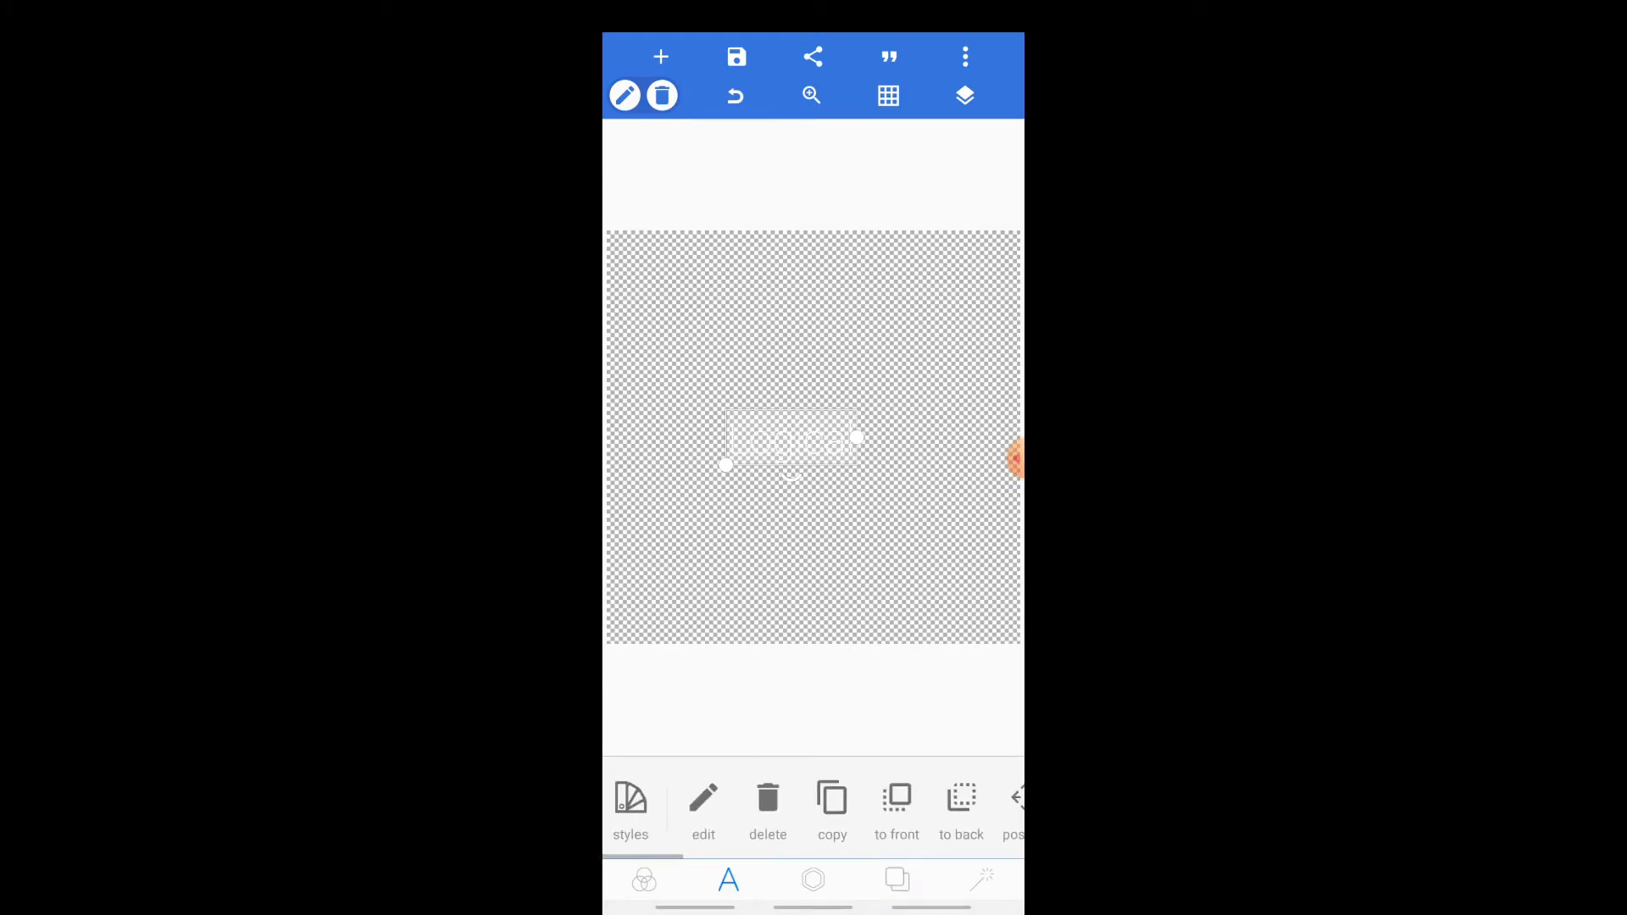
{"action": "scroll", "coordinate": [813, 809], "scroll_direction": "right", "scroll_amount": 3}
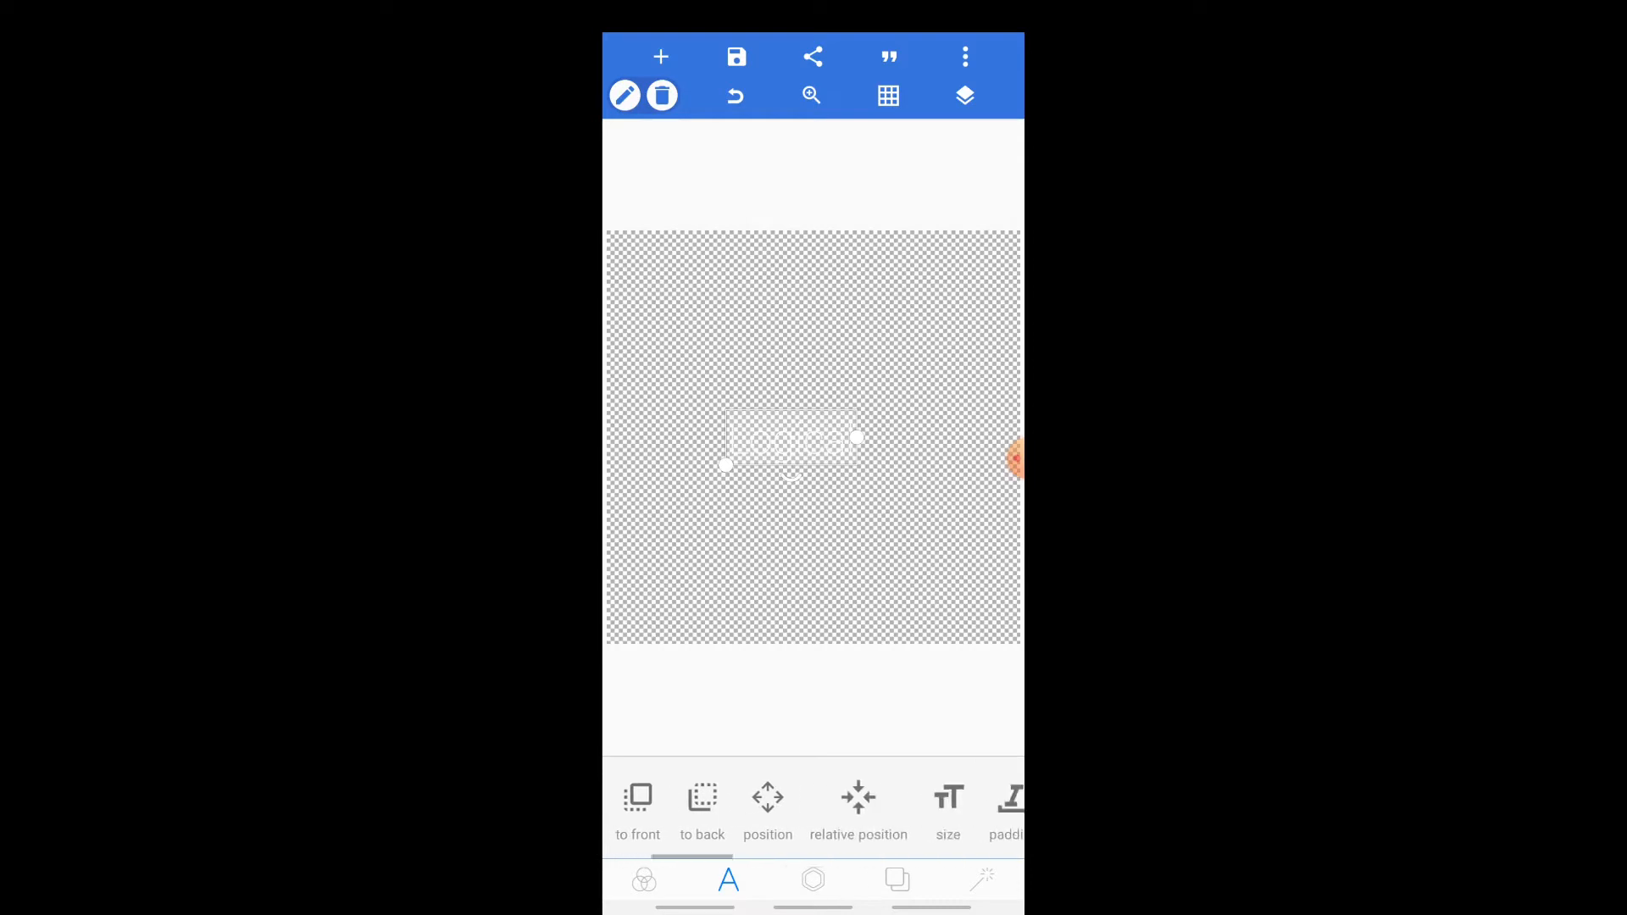
{"action": "scroll", "coordinate": [814, 809], "scroll_direction": "right", "scroll_amount": 3}
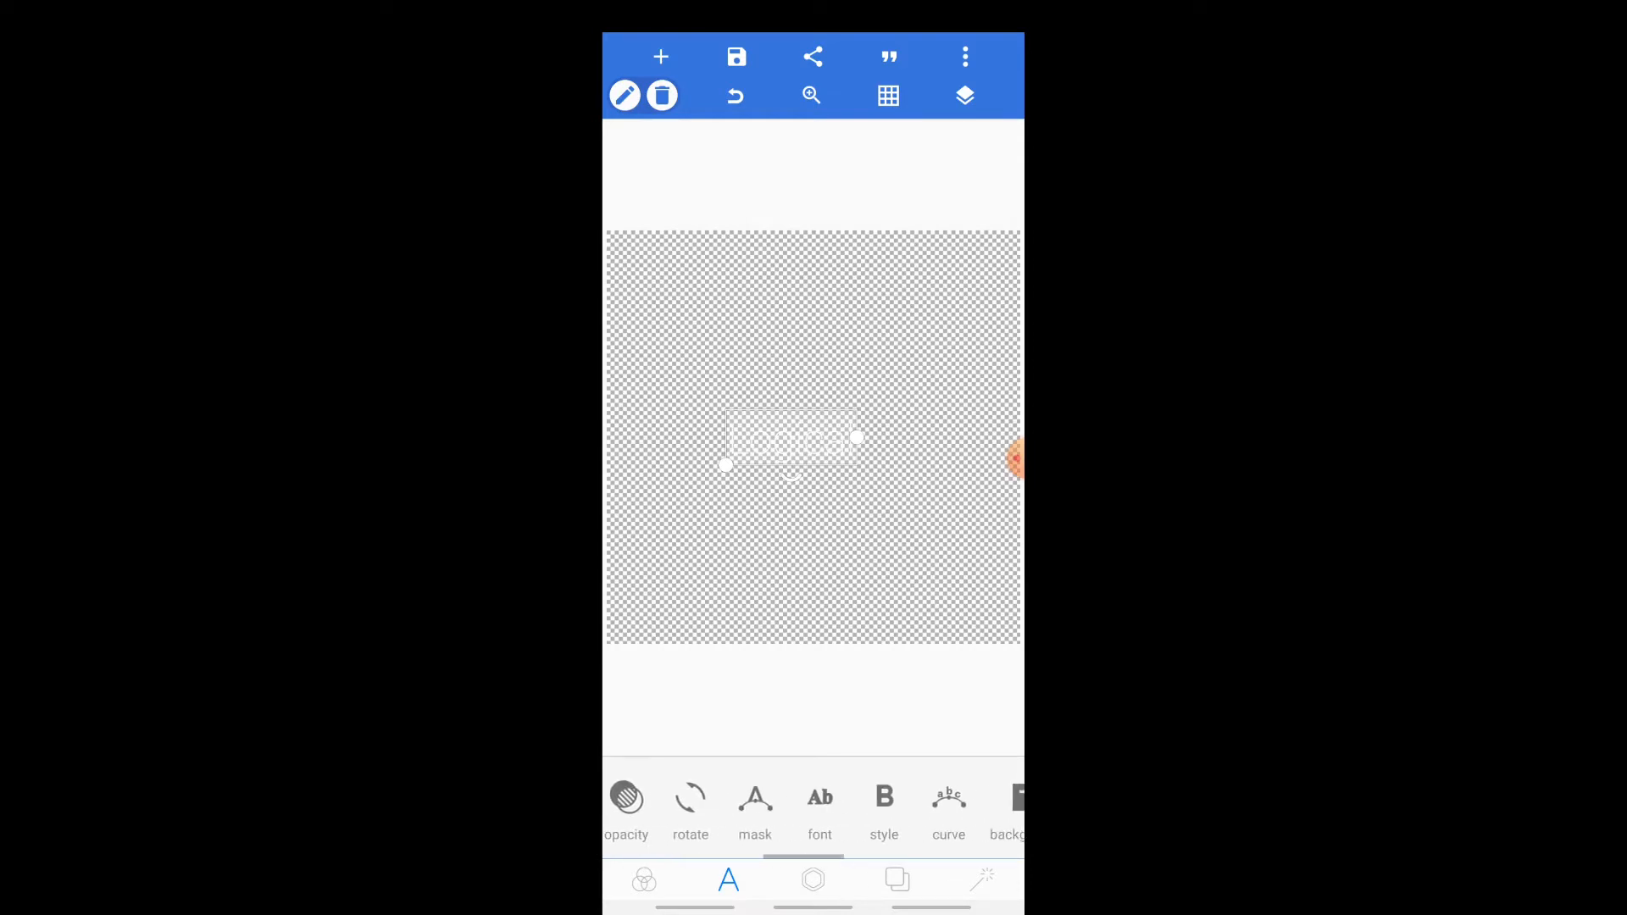
{"action": "left_click", "coordinate": [820, 797]}
{"action": "left_click", "coordinate": [813, 132]}
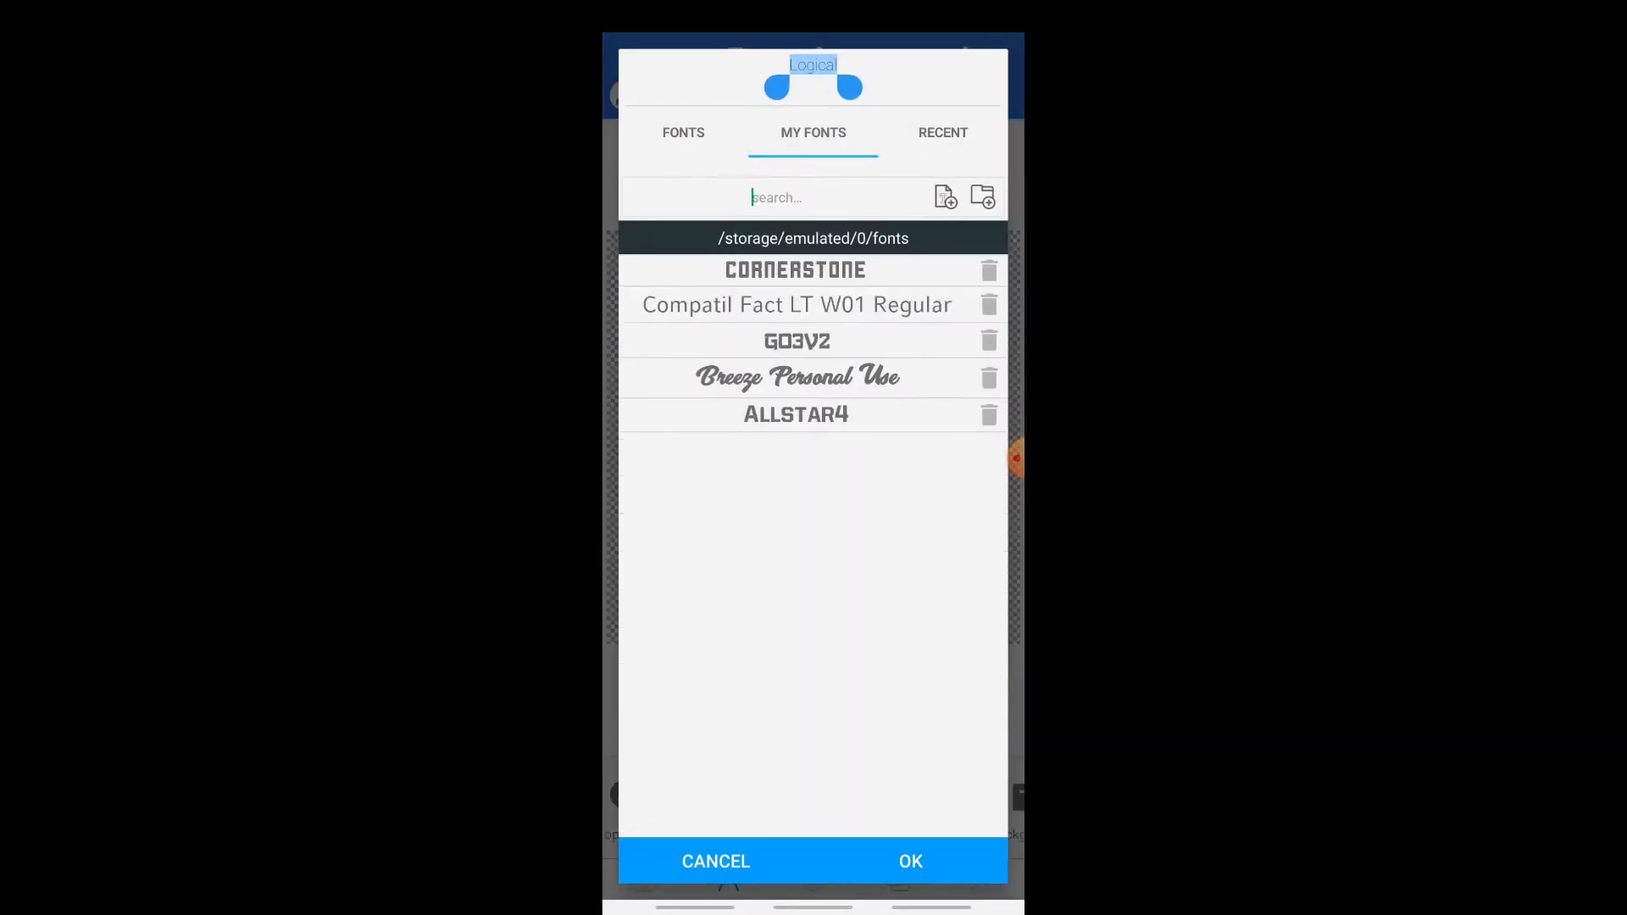
{"action": "left_click", "coordinate": [796, 377]}
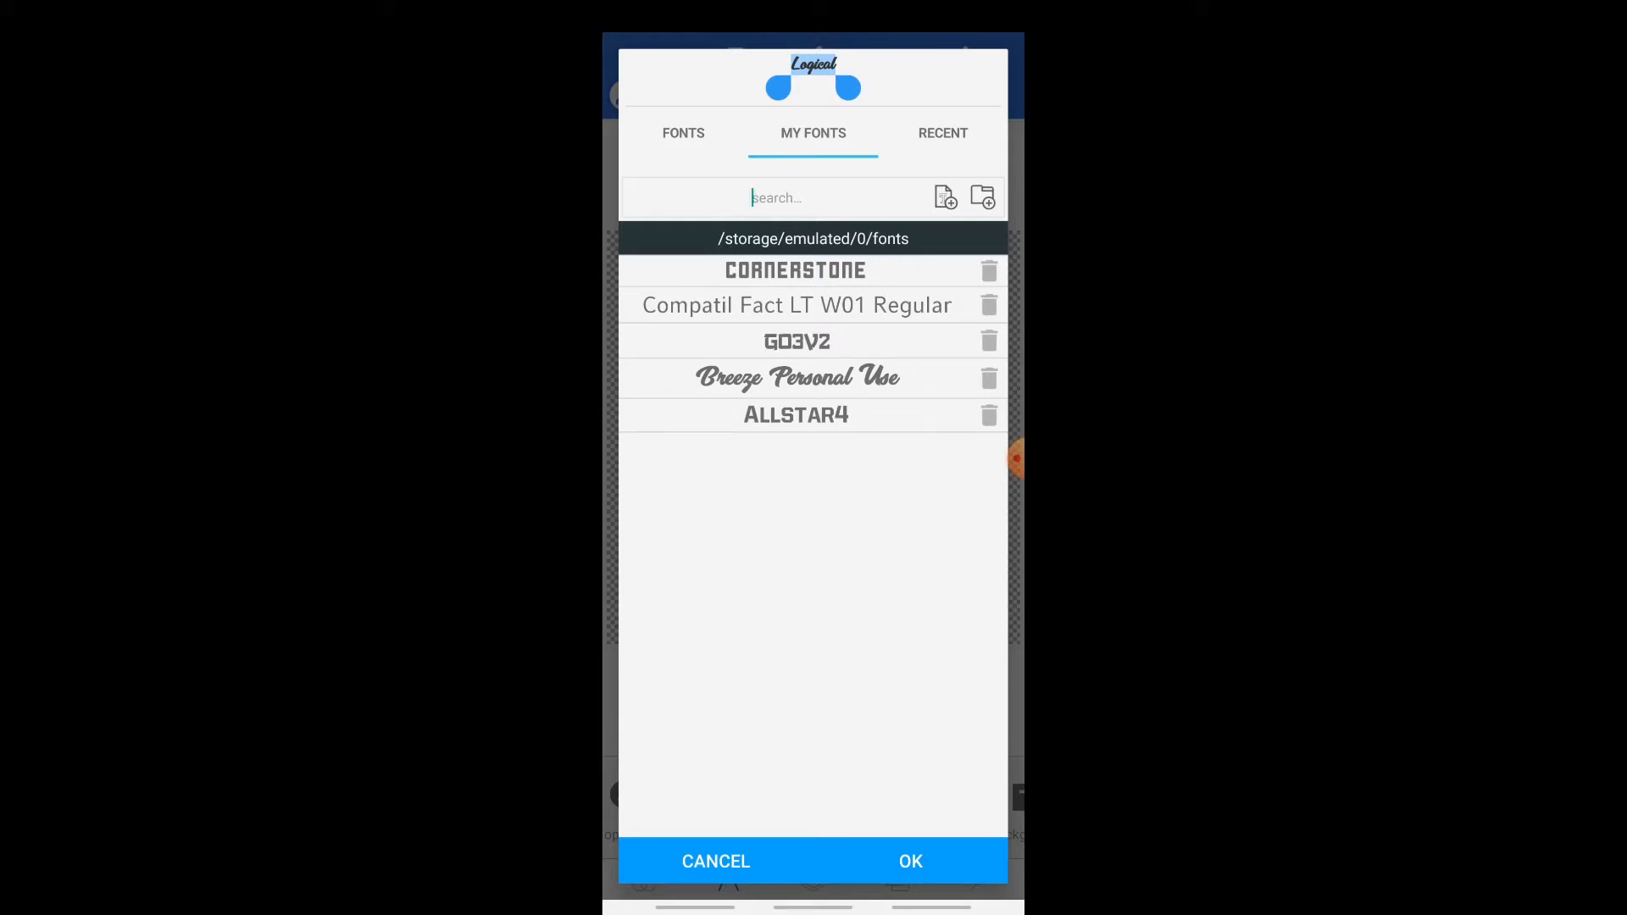
{"action": "left_click", "coordinate": [945, 198]}
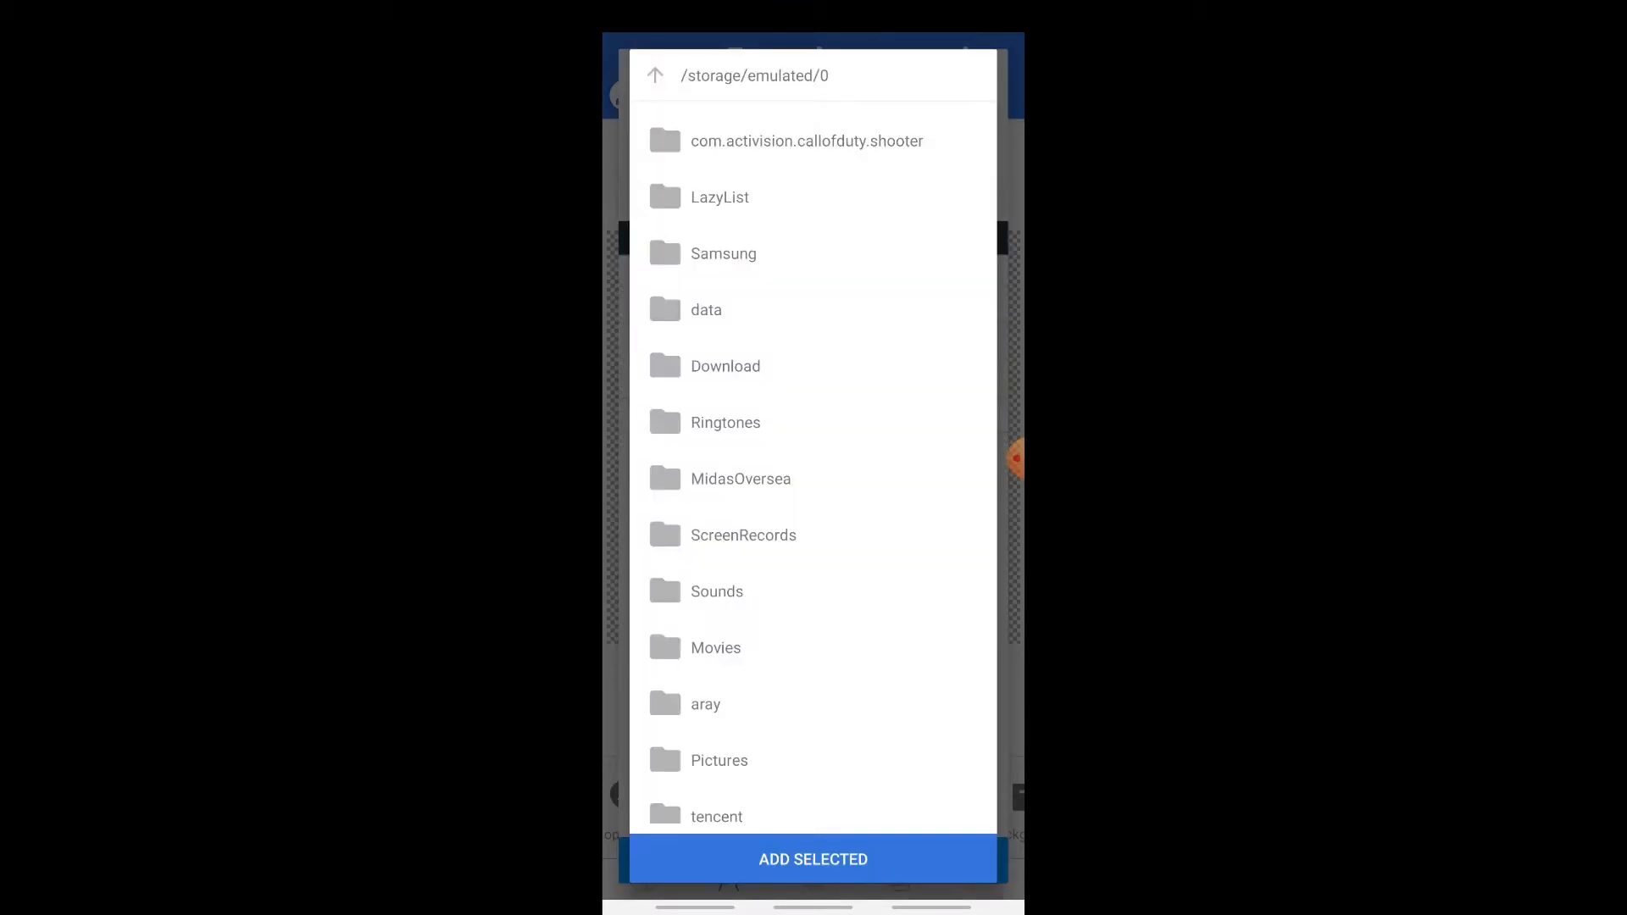
{"action": "key", "text": "Escape"}
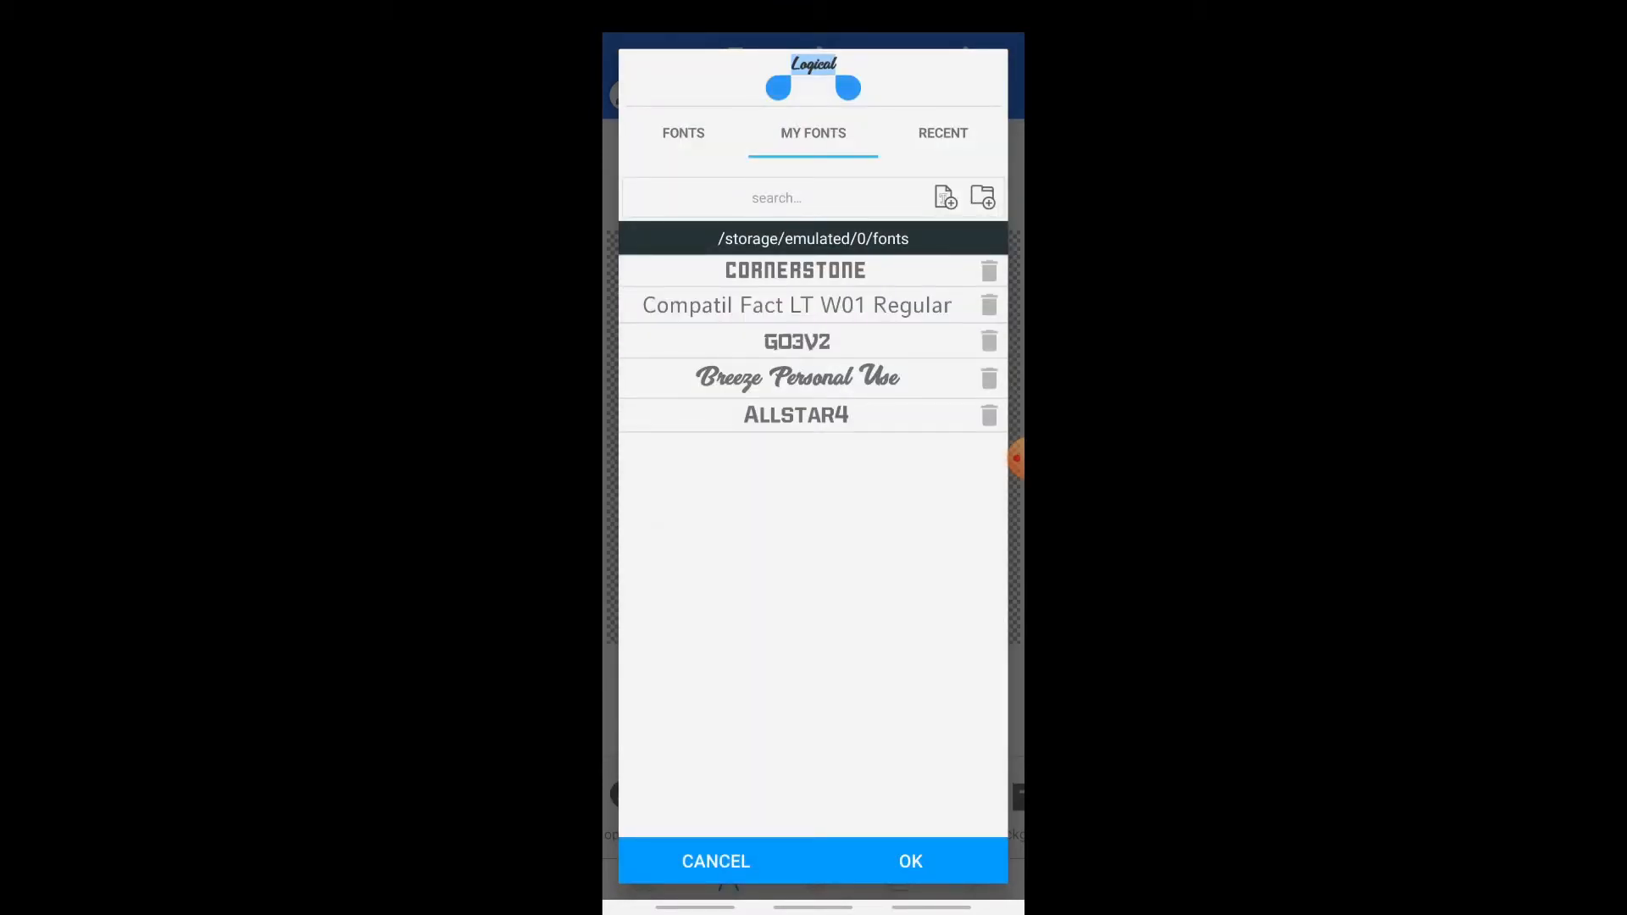
{"action": "left_click", "coordinate": [945, 197]}
{"action": "scroll", "coordinate": [813, 423], "scroll_direction": "down", "scroll_amount": 3}
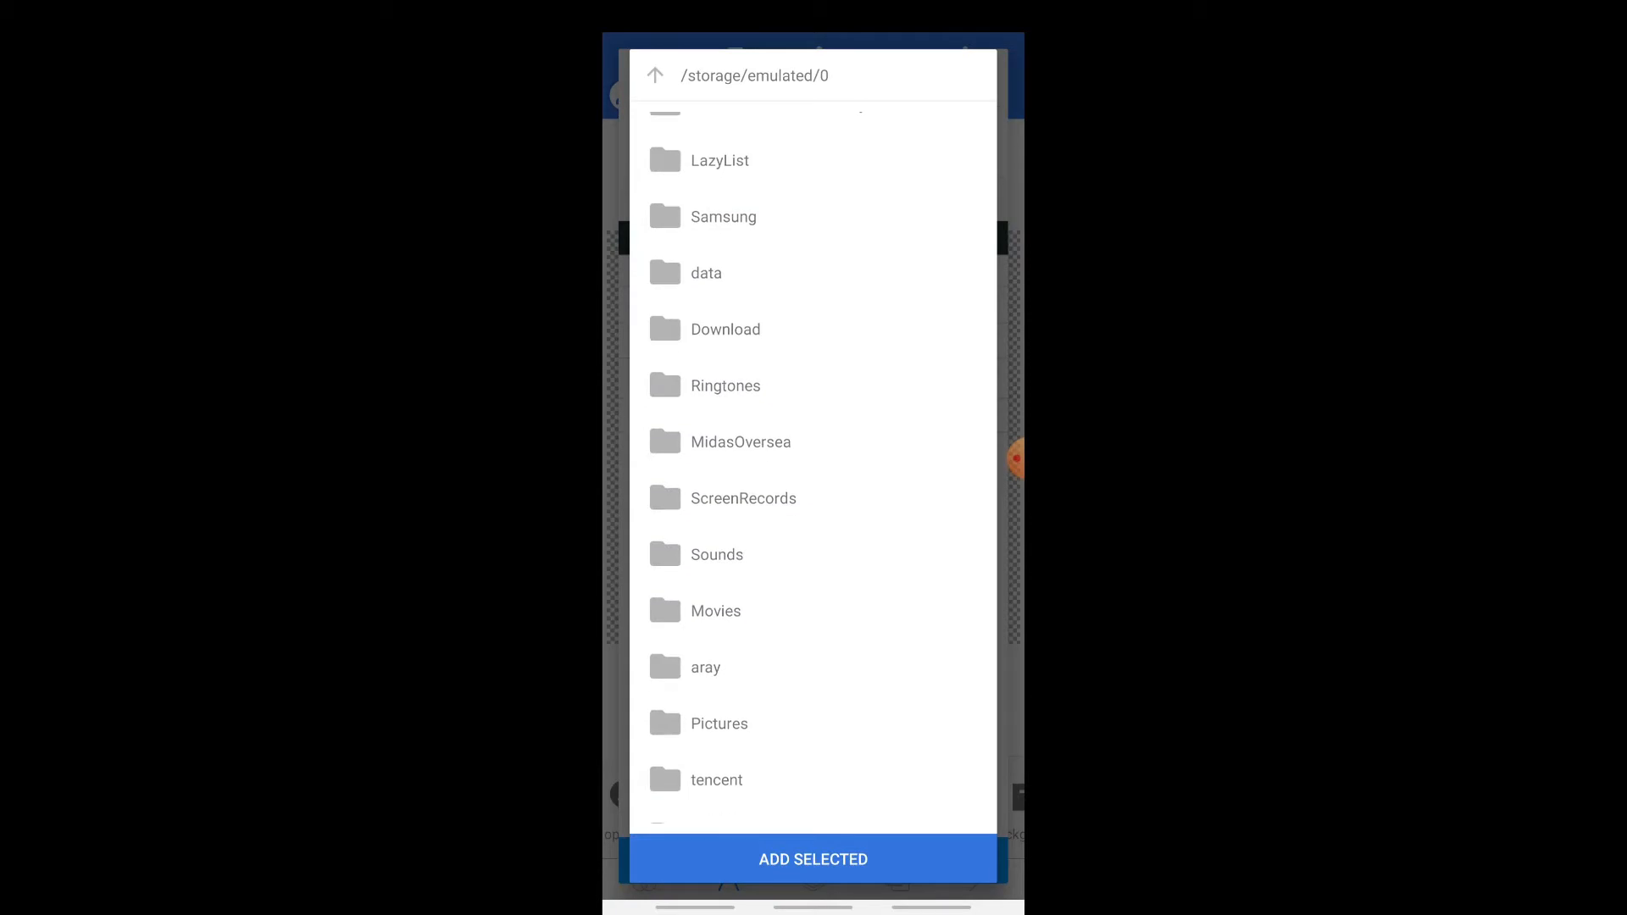
{"action": "left_click", "coordinate": [725, 175]}
{"action": "key", "text": "Escape"}
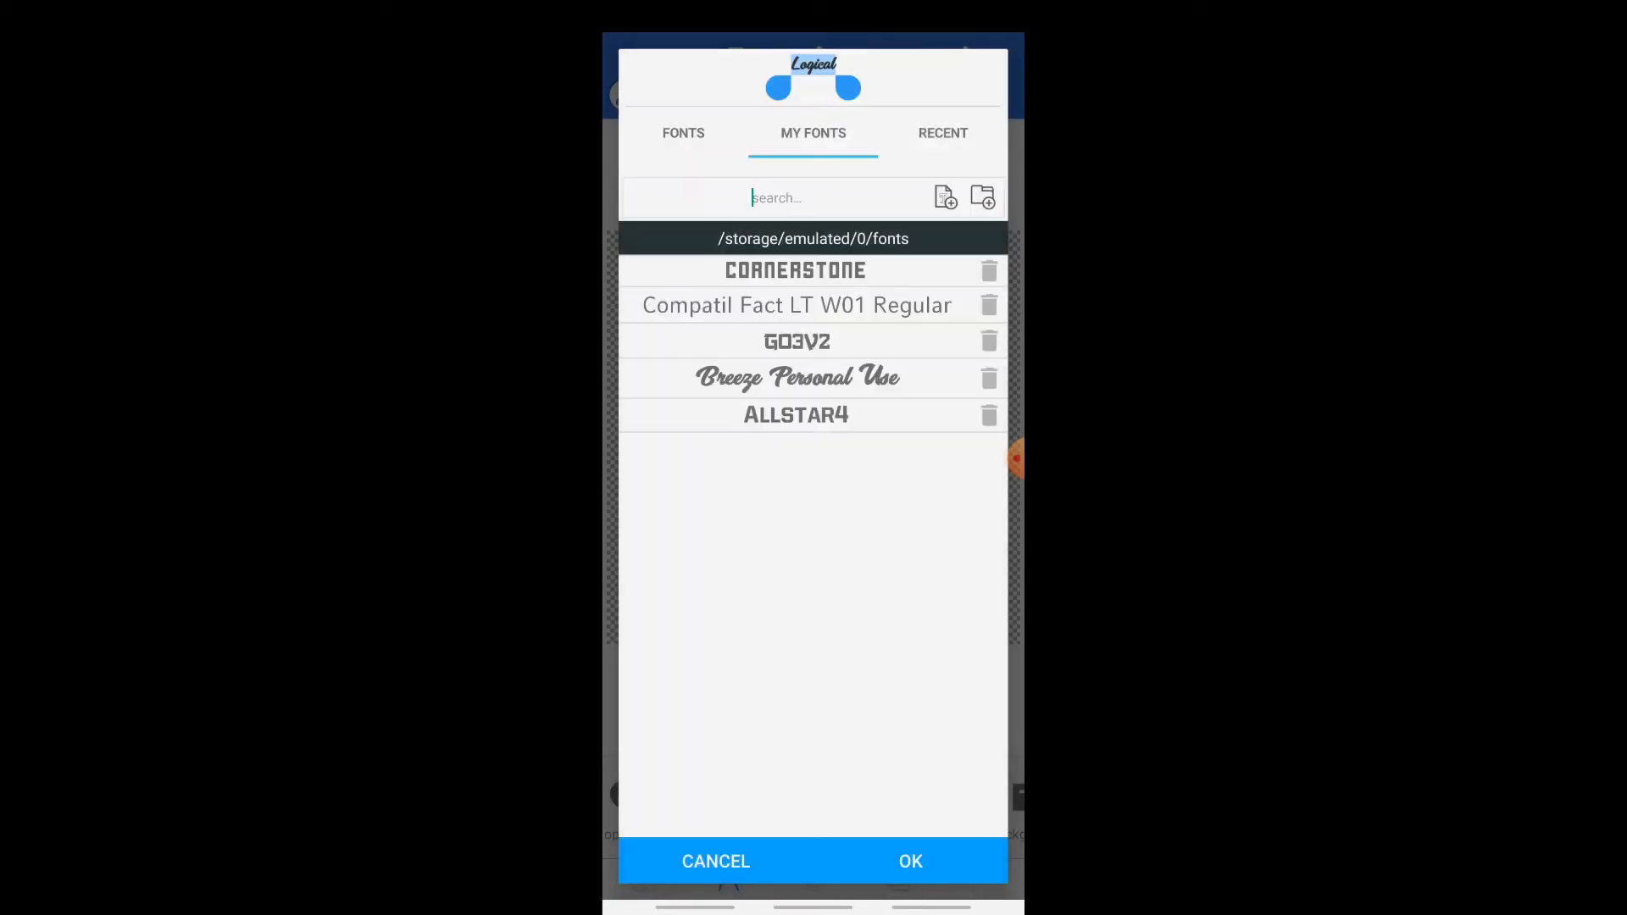
{"action": "key", "text": "Escape"}
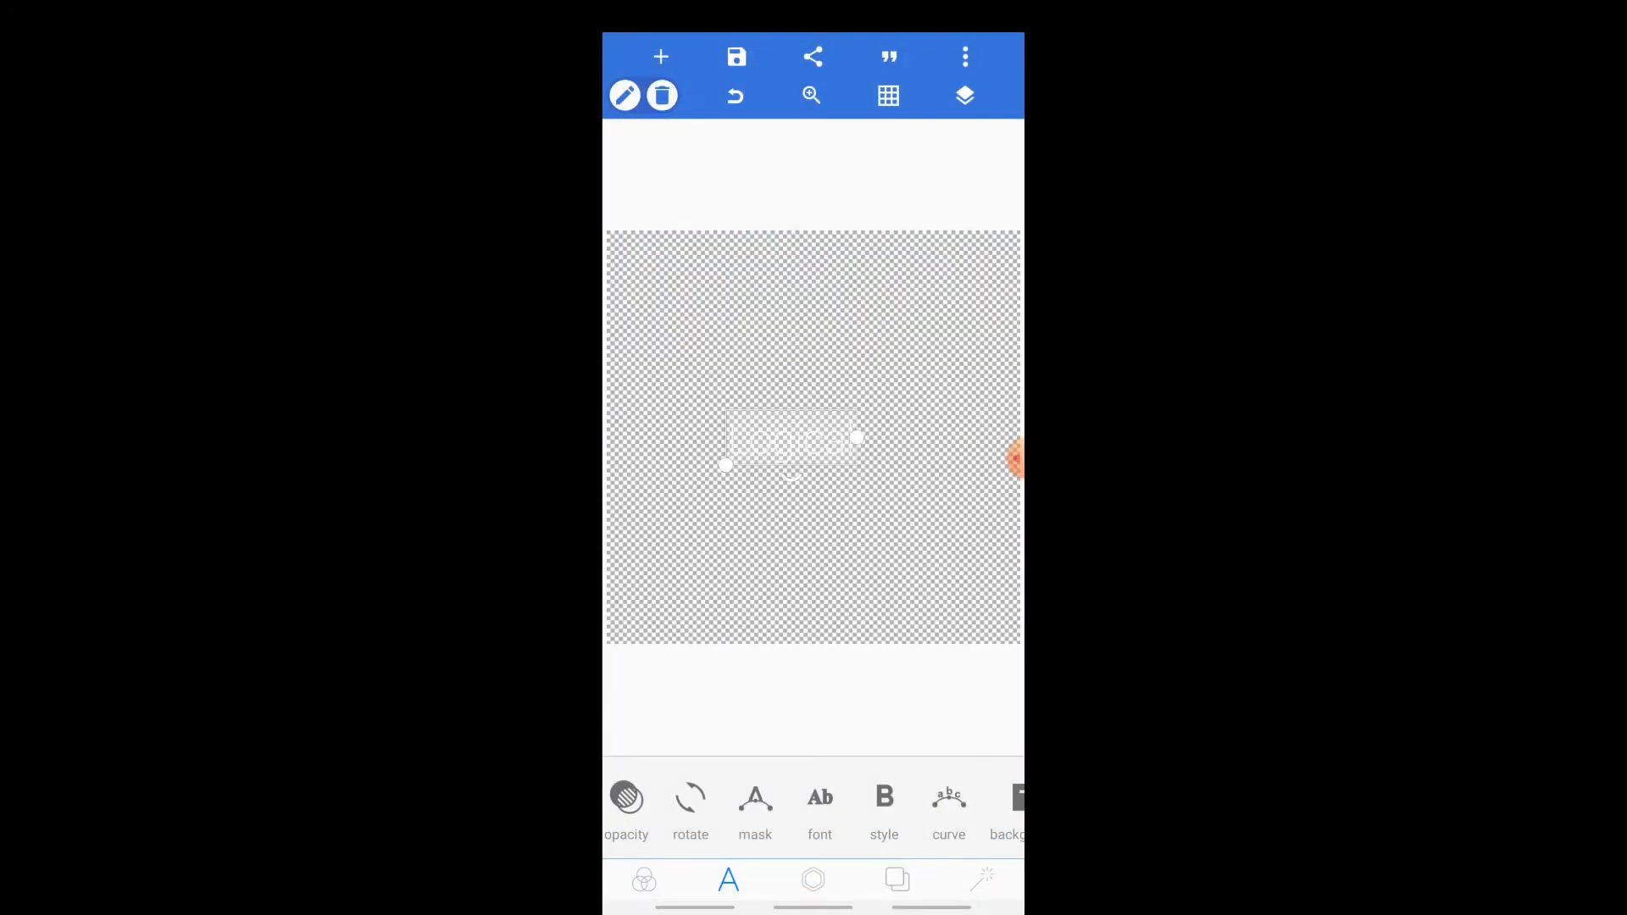
Step: Re-enter the last letter of the "Logical" text and move the title to the centre of the canvas
{"action": "left_click", "coordinate": [624, 94]}
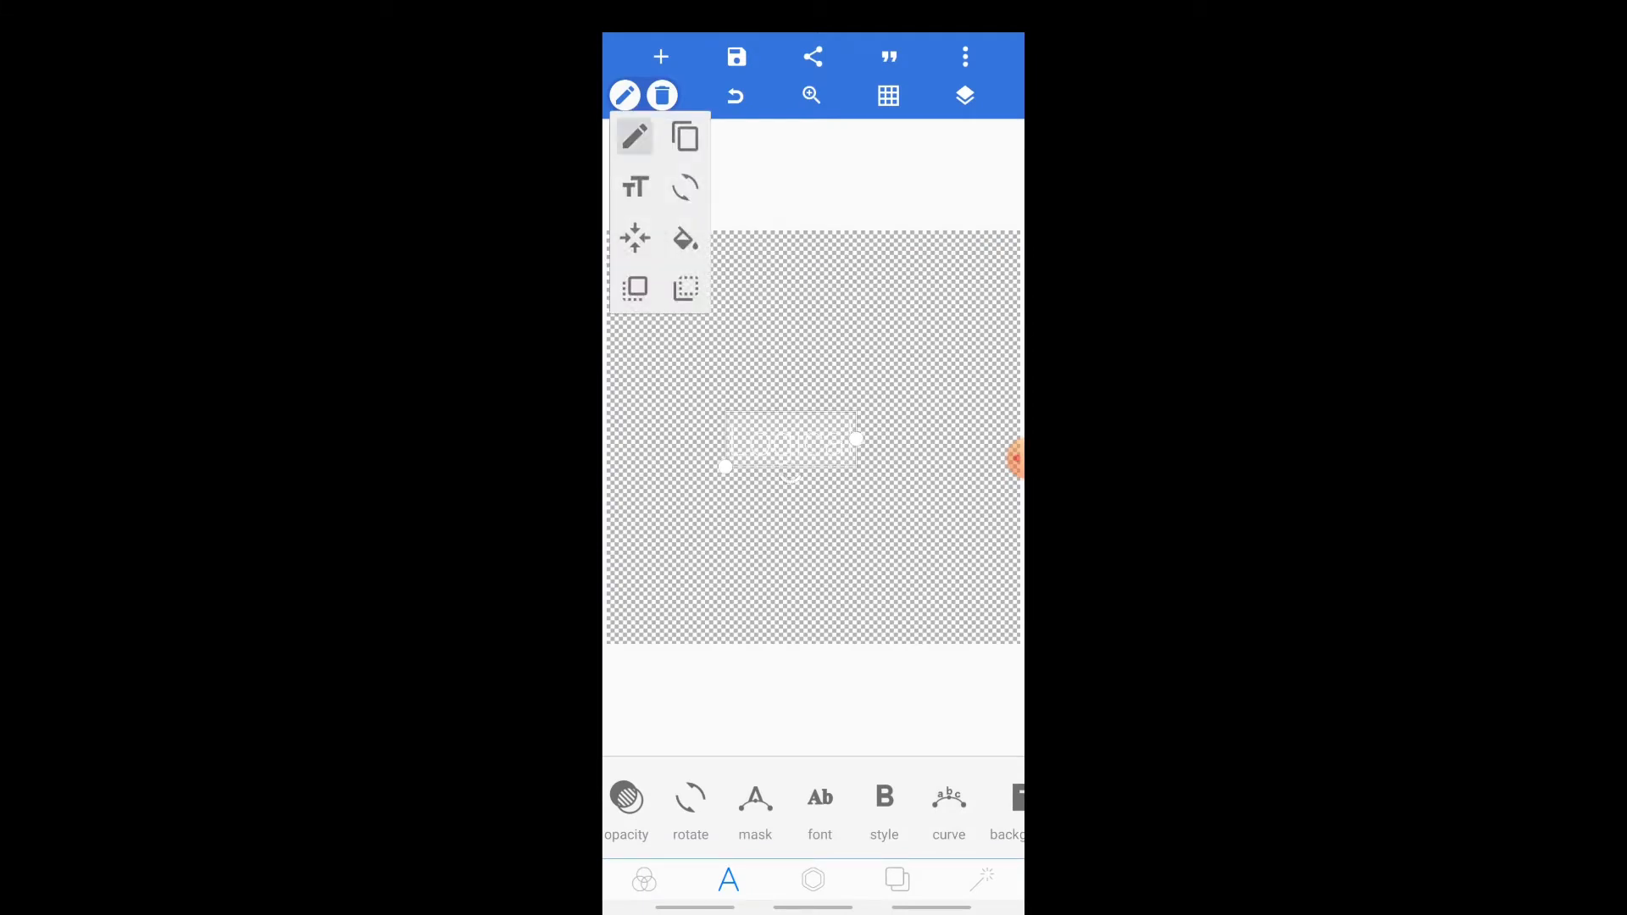
{"action": "left_click", "coordinate": [632, 135]}
{"action": "key", "text": "BackSpace"}
{"action": "type", "text": "l"}
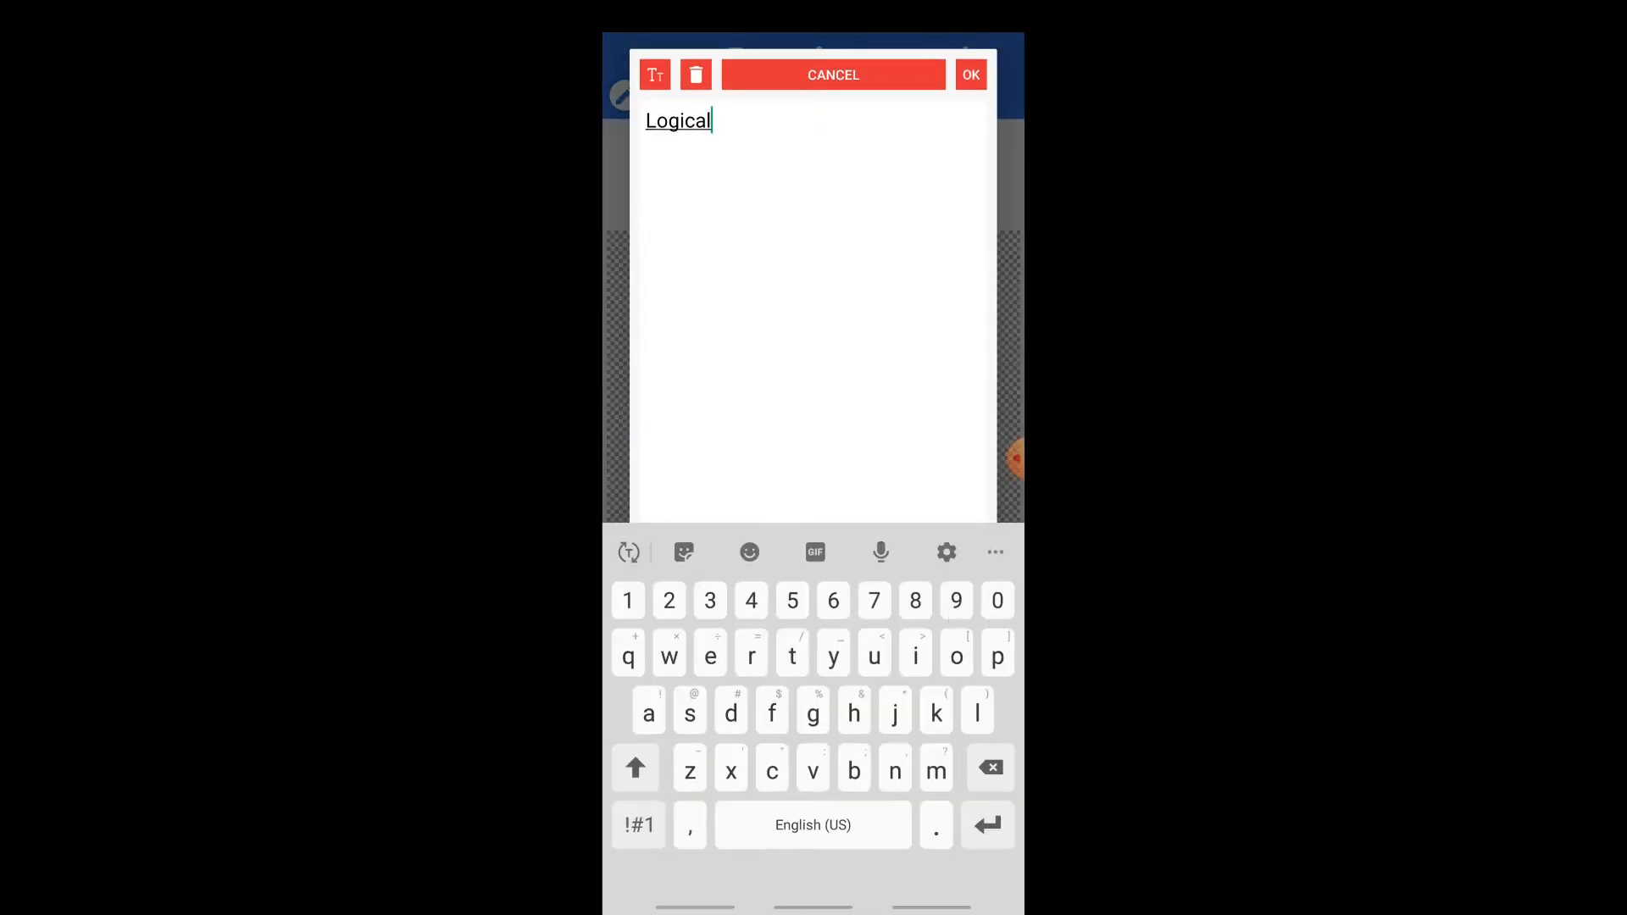
{"action": "left_click", "coordinate": [971, 75]}
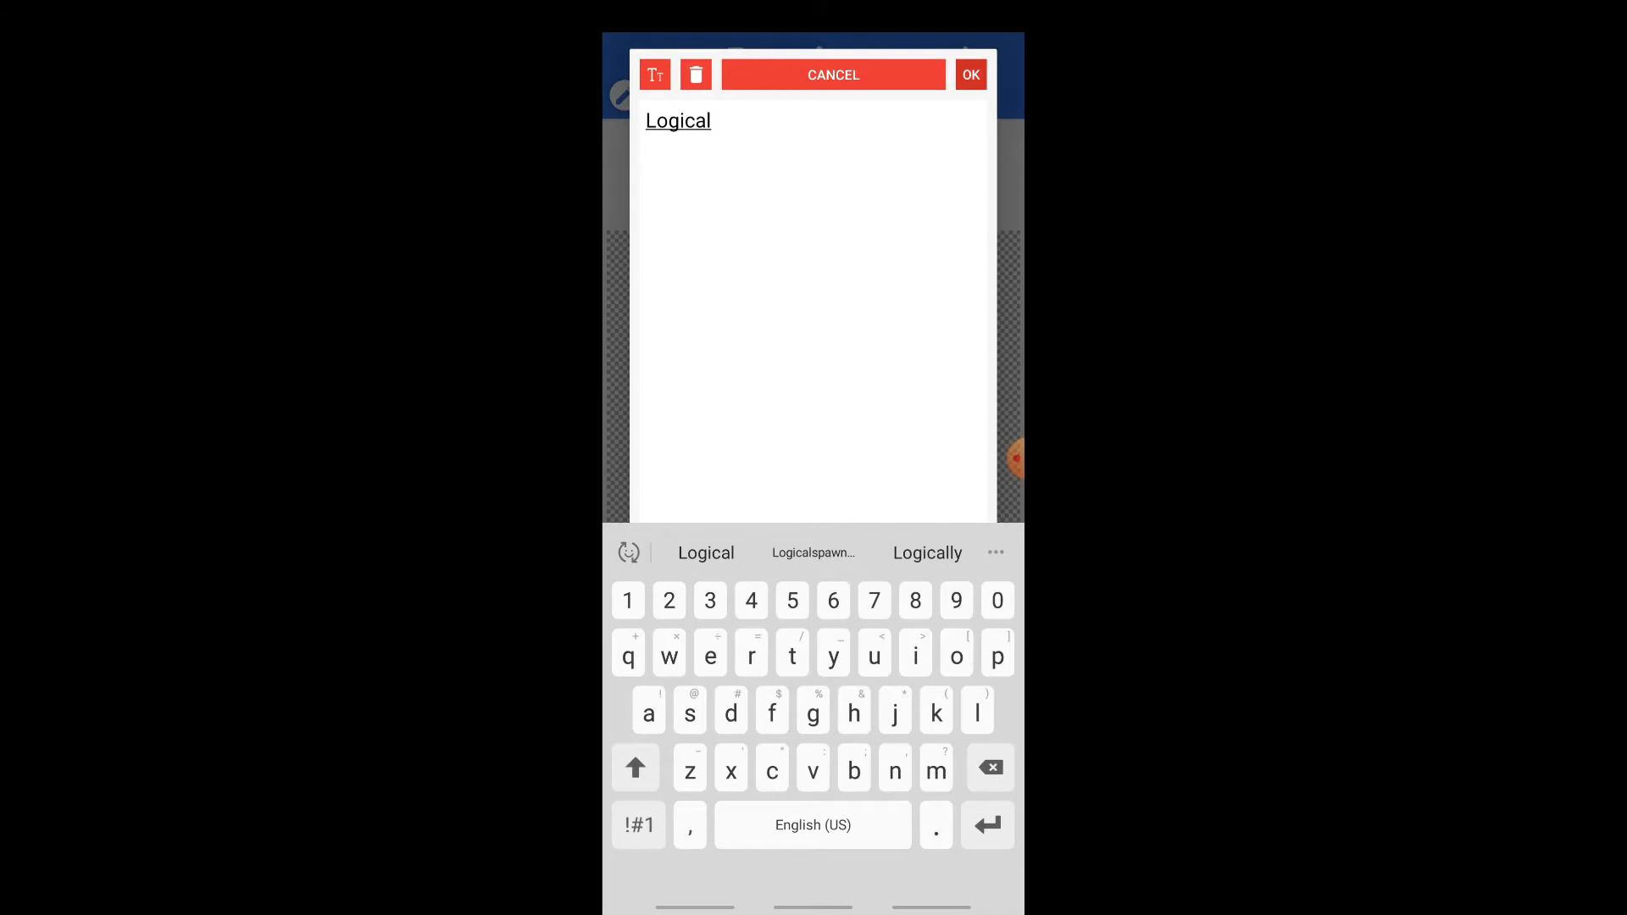
{"action": "left_click_drag", "start_coordinate": [791, 438], "coordinate": [810, 438]}
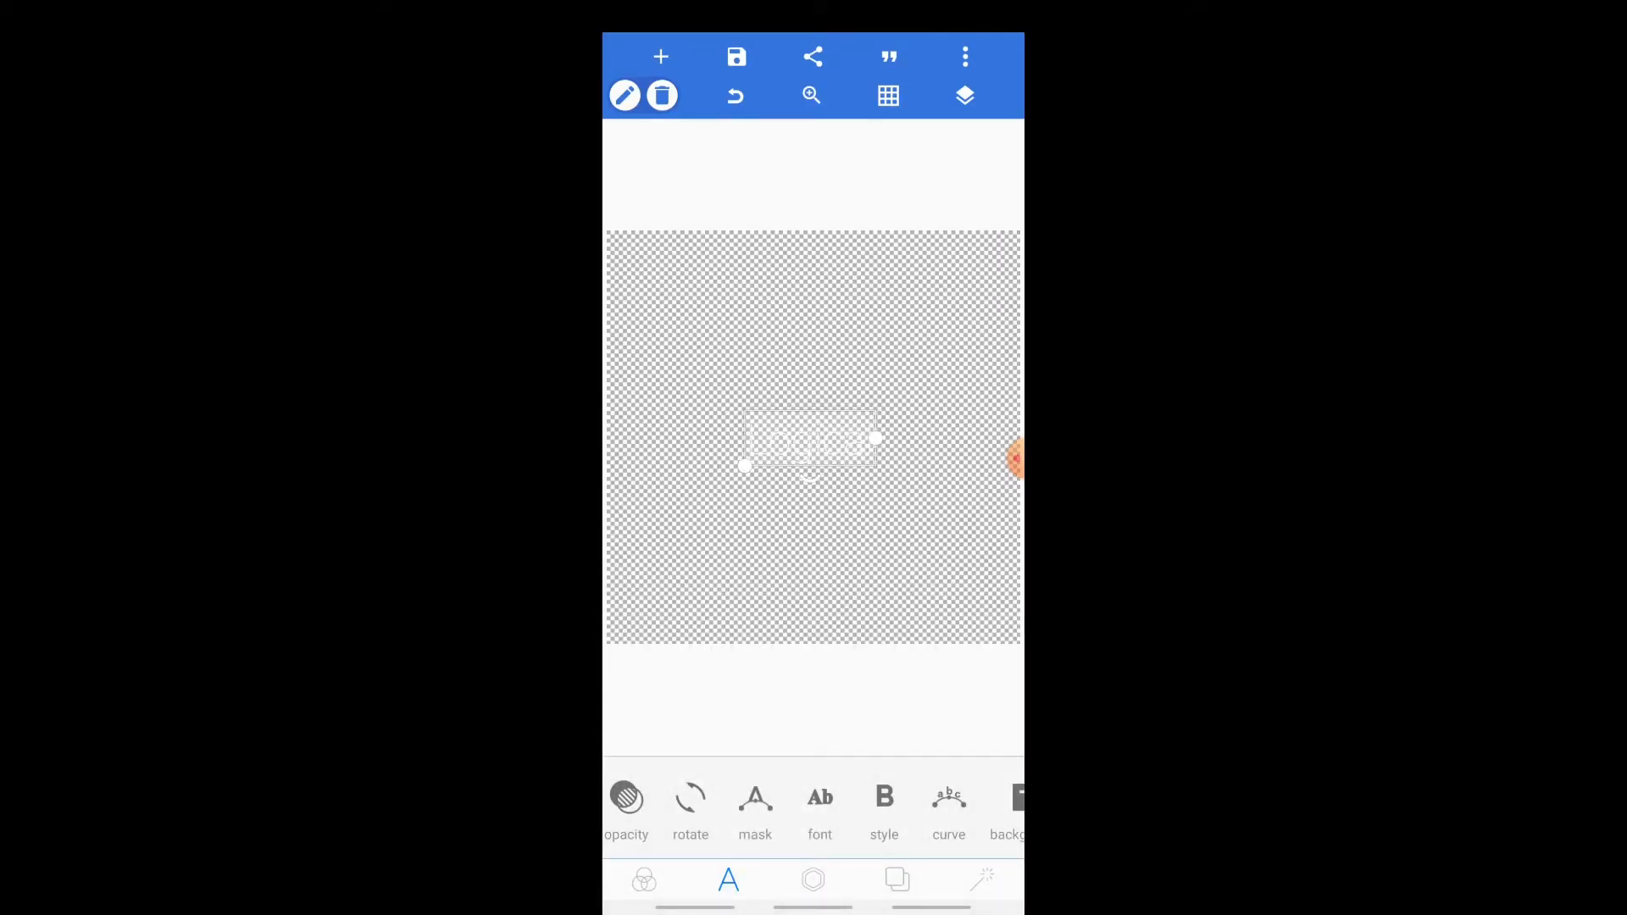
Step: Apply the custom font Breeze Personal Use to the "Logical" title
{"action": "left_click", "coordinate": [820, 800]}
{"action": "left_click", "coordinate": [813, 132]}
{"action": "left_click", "coordinate": [796, 377]}
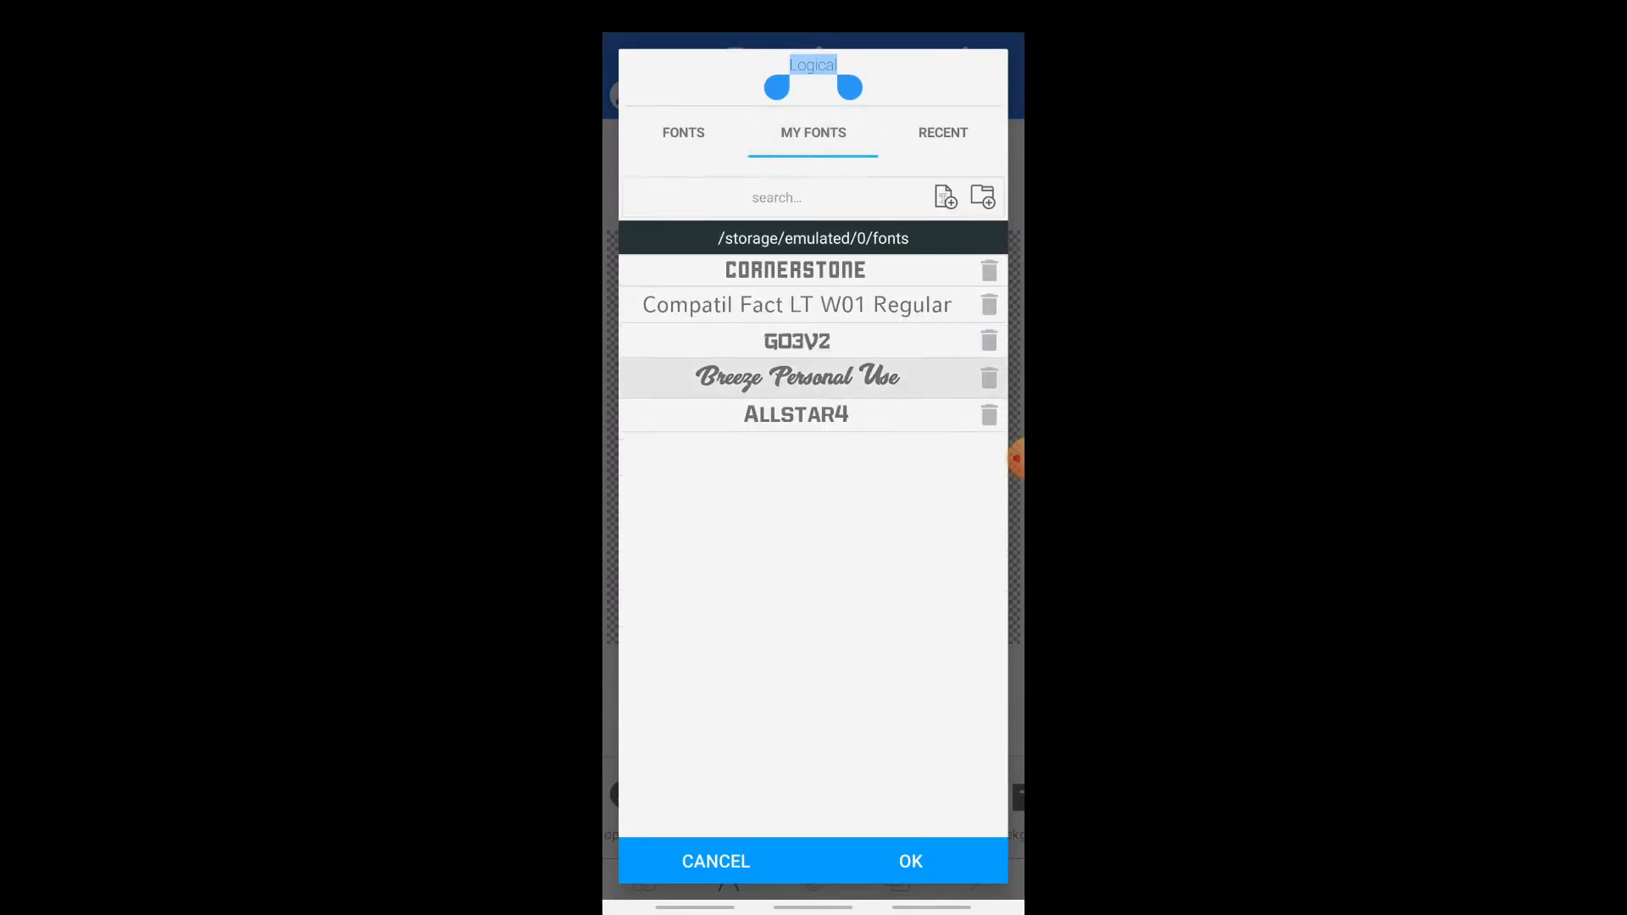
{"action": "left_click", "coordinate": [909, 861]}
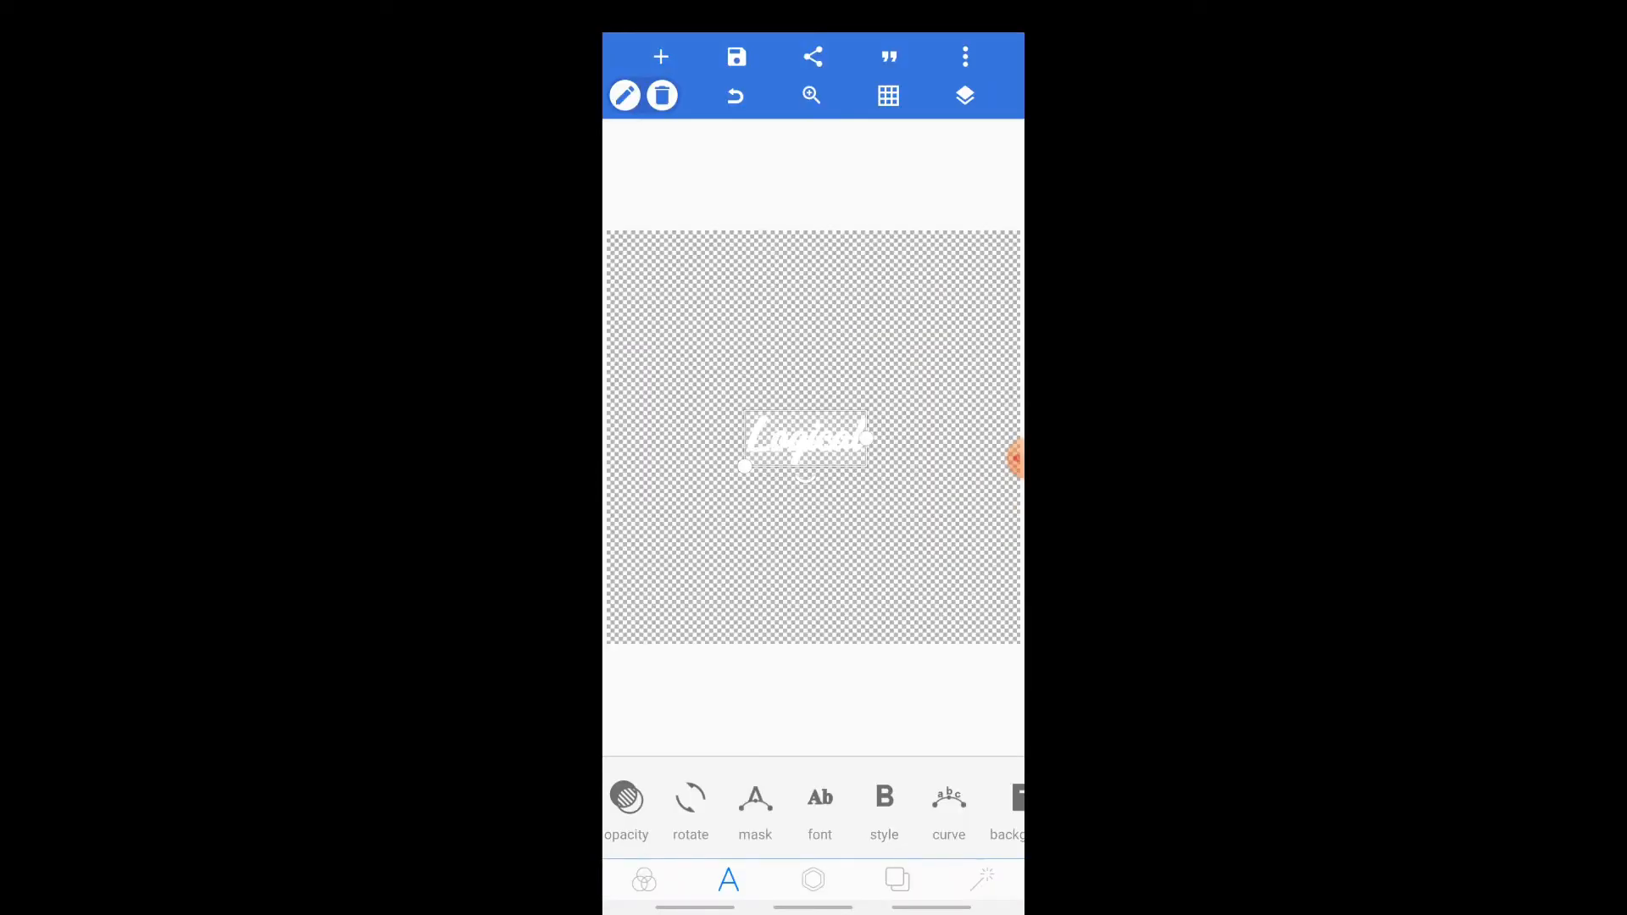
Step: Enlarge the "Logical" title to size 277 and recentre it on the canvas
{"action": "left_click_drag", "start_coordinate": [677, 805], "coordinate": [974, 805]}
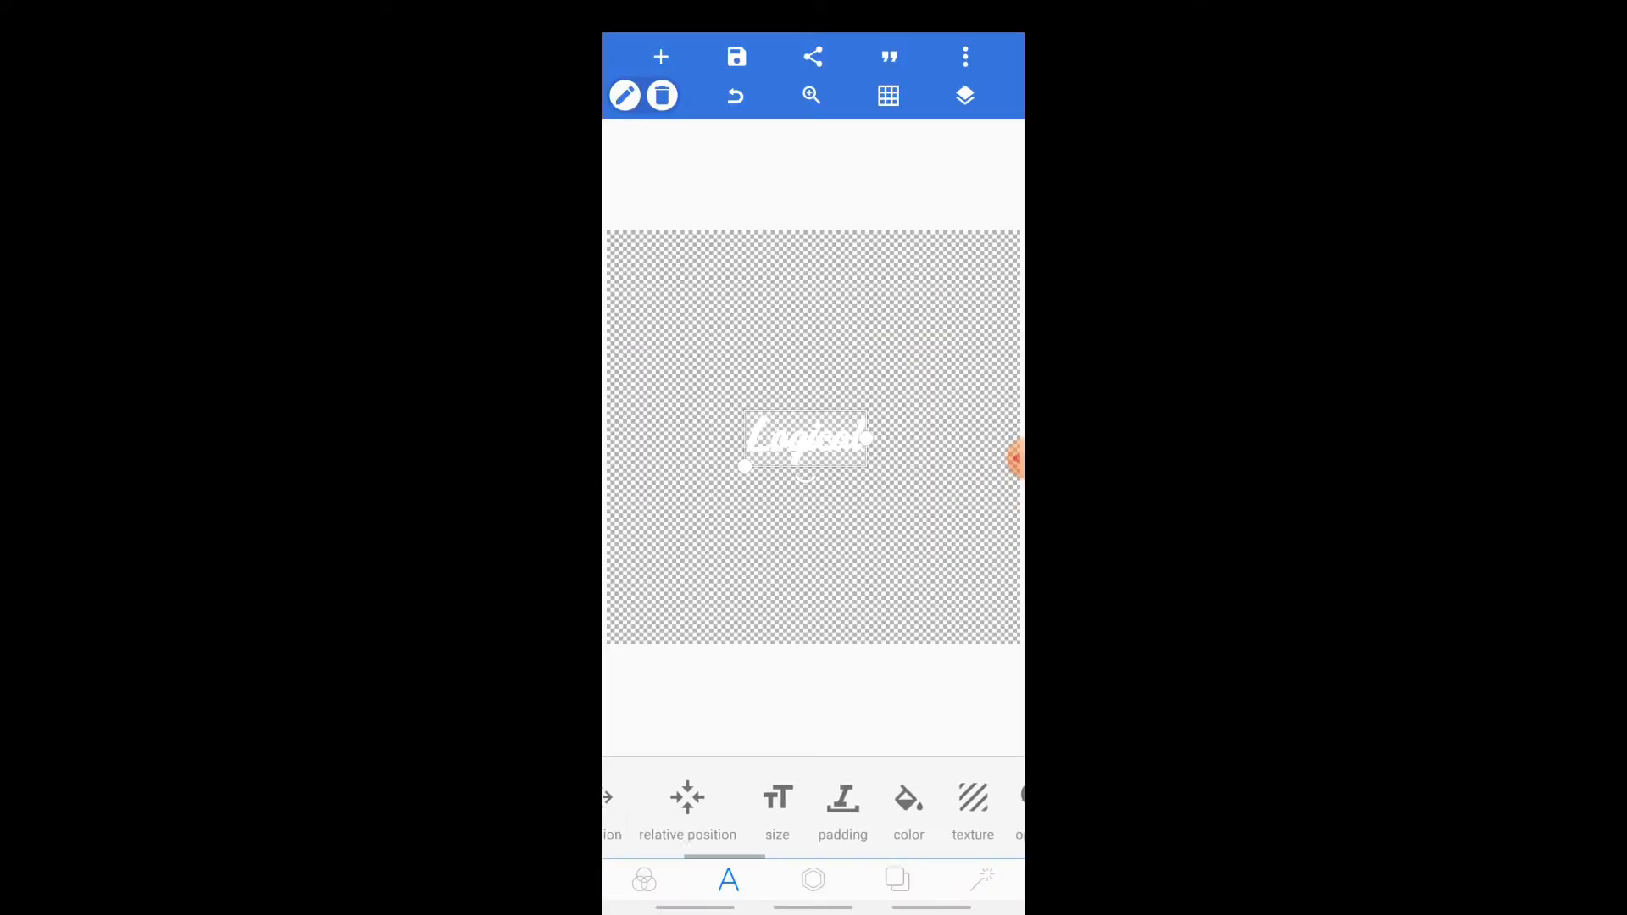
{"action": "left_click", "coordinate": [777, 801]}
{"action": "left_click_drag", "start_coordinate": [722, 803], "coordinate": [825, 803]}
{"action": "left_click_drag", "start_coordinate": [834, 441], "coordinate": [798, 442]}
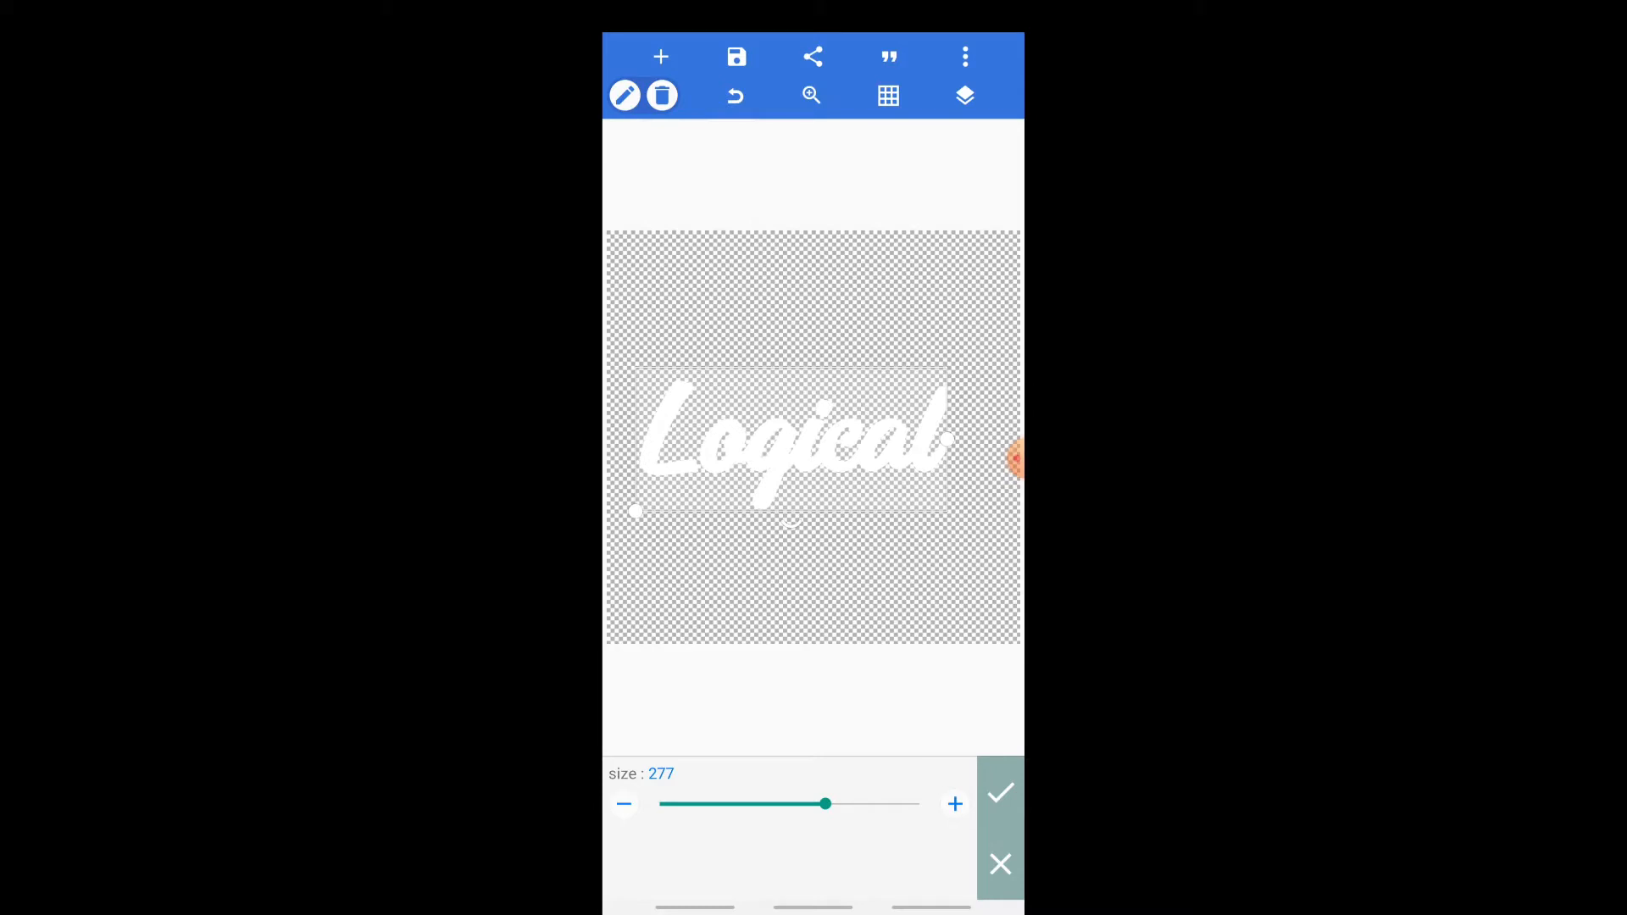
Step: Add a trailing space after "Logical" so its last letter is not clipped, and reposition the title slightly
{"action": "left_click", "coordinate": [624, 95]}
{"action": "left_click", "coordinate": [634, 135]}
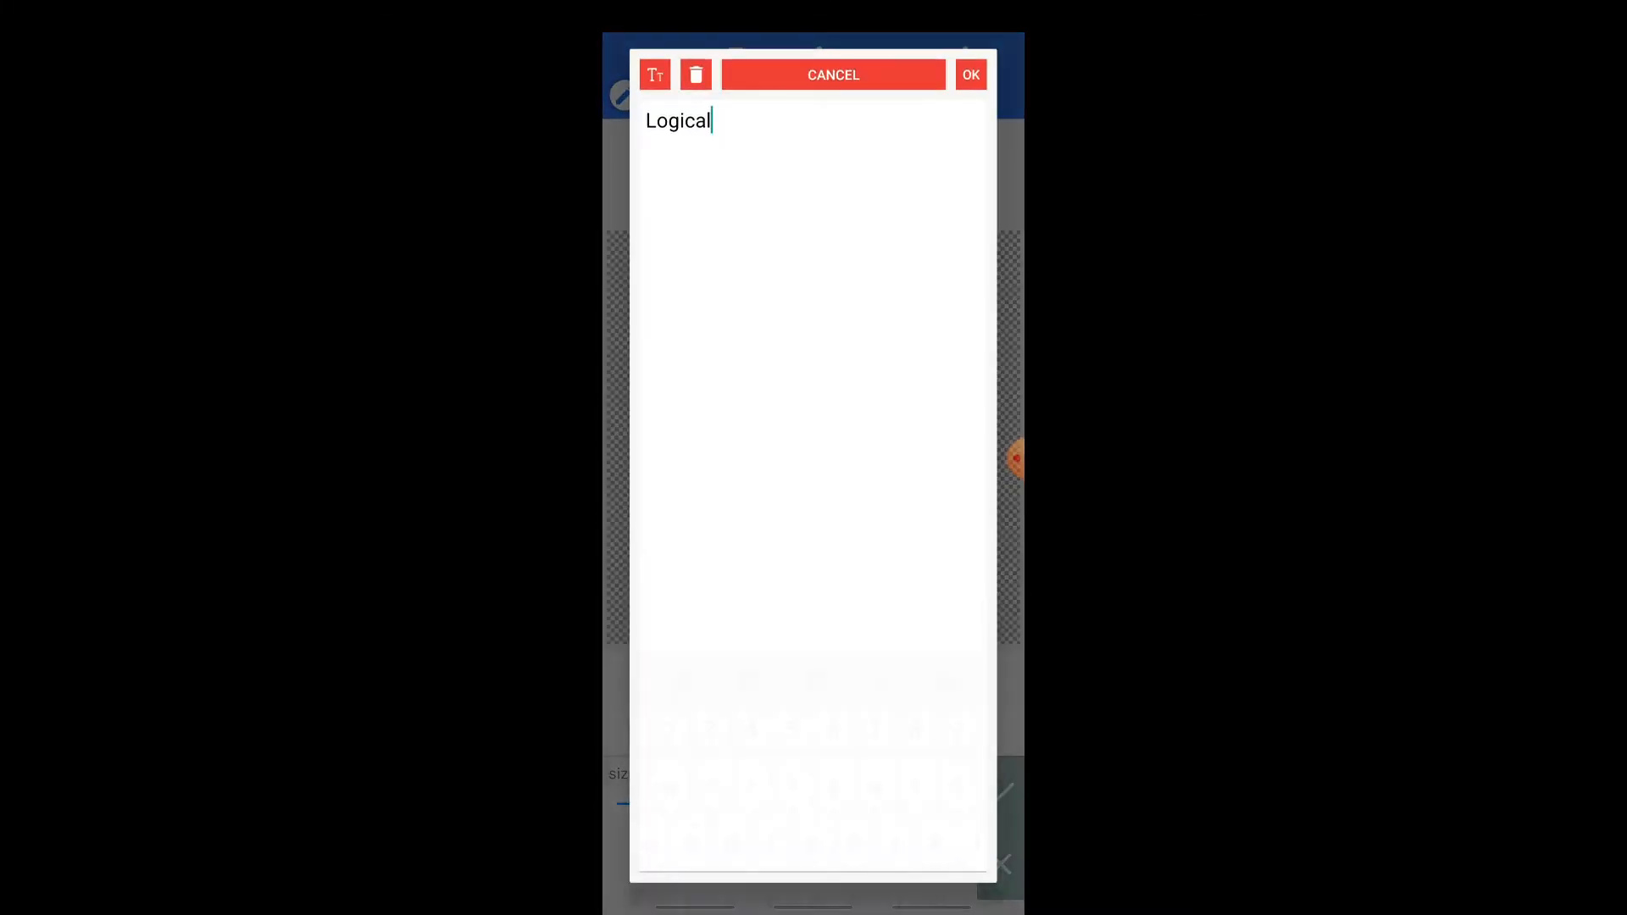
{"action": "left_click", "coordinate": [971, 75]}
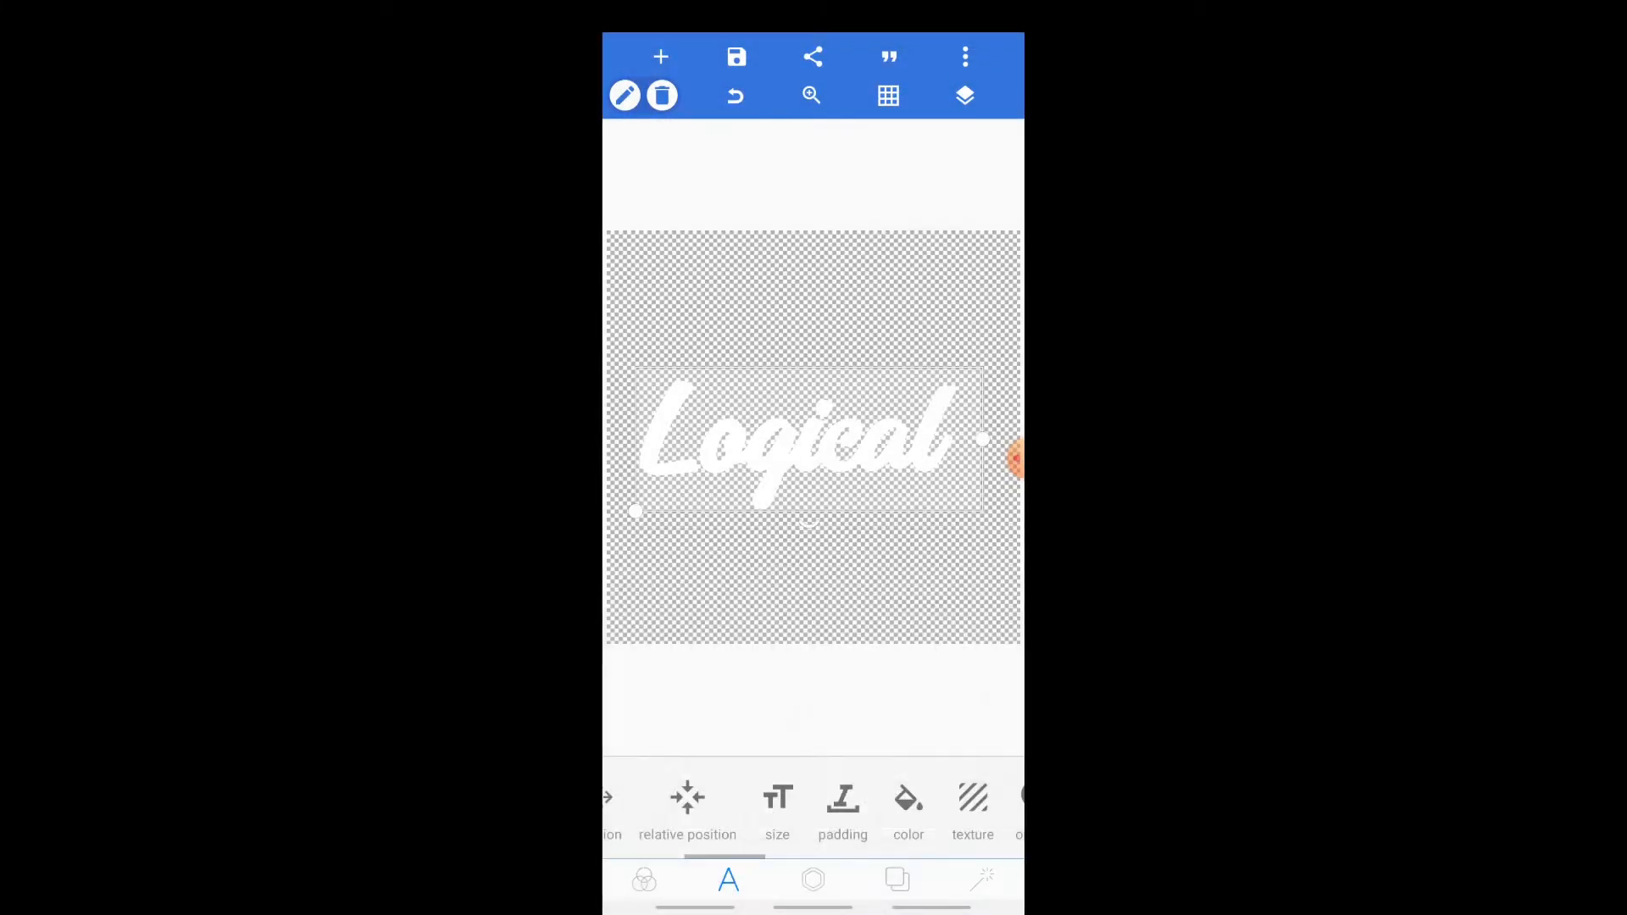
{"action": "mouse_move", "coordinate": [809, 439]}
{"action": "left_mouse_down"}
{"action": "mouse_move", "coordinate": [835, 425]}
{"action": "mouse_move", "coordinate": [820, 445]}
{"action": "left_mouse_up"}
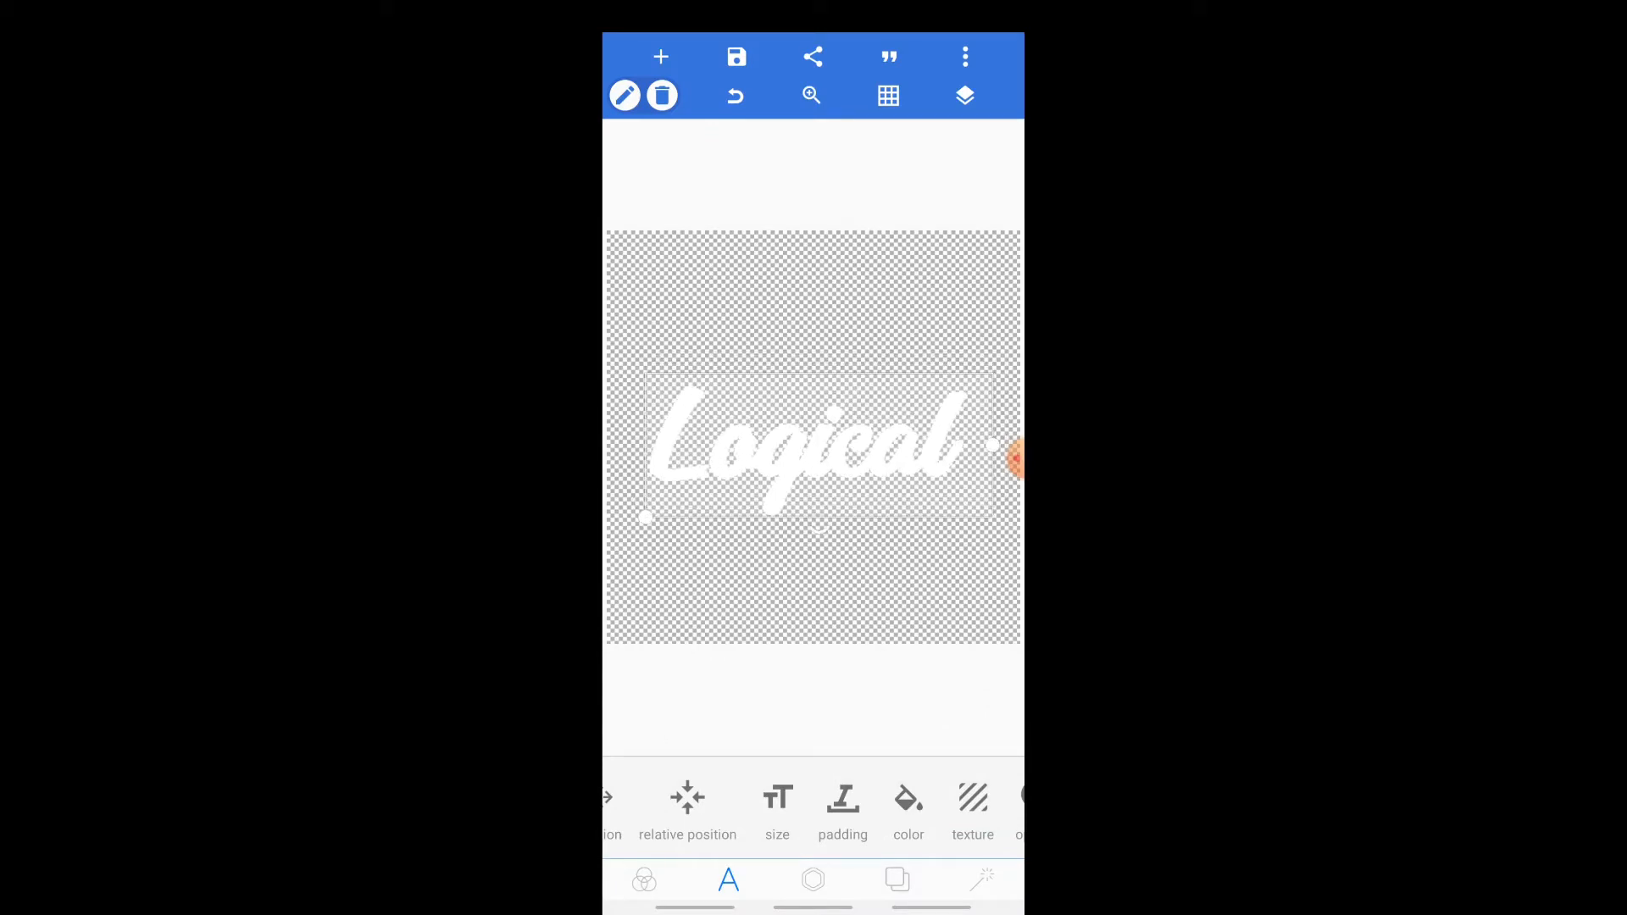
Step: Enable the 3D text effect on the "Logical" title
{"action": "scroll", "coordinate": [813, 809], "scroll_direction": "right", "scroll_amount": 10}
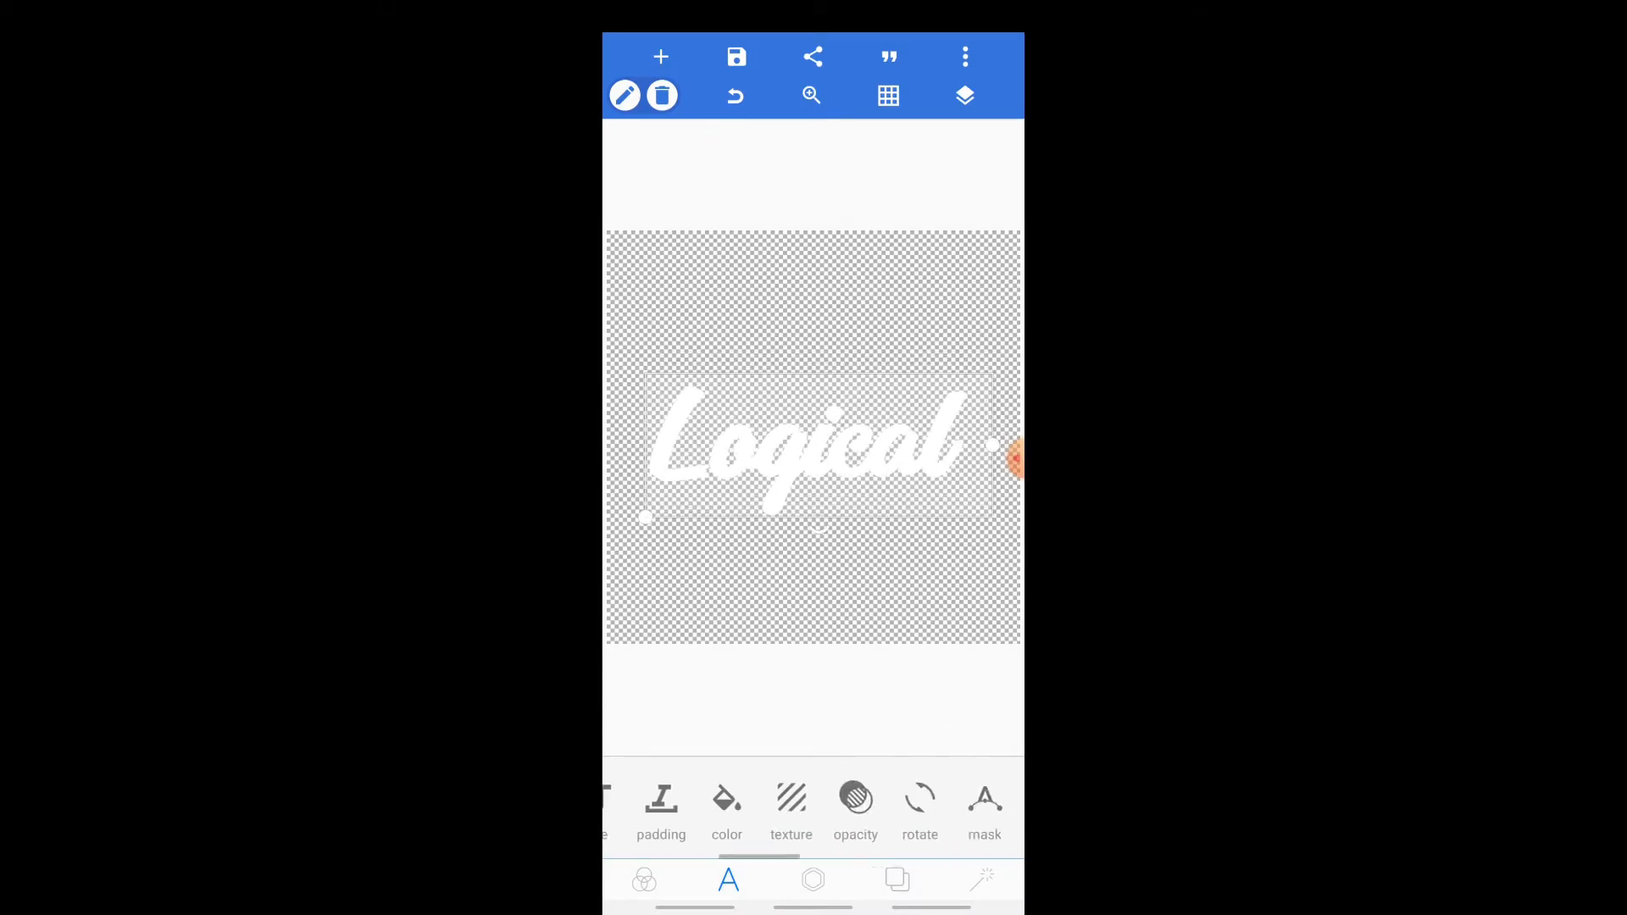
{"action": "scroll", "coordinate": [813, 809], "scroll_direction": "right", "scroll_amount": 5}
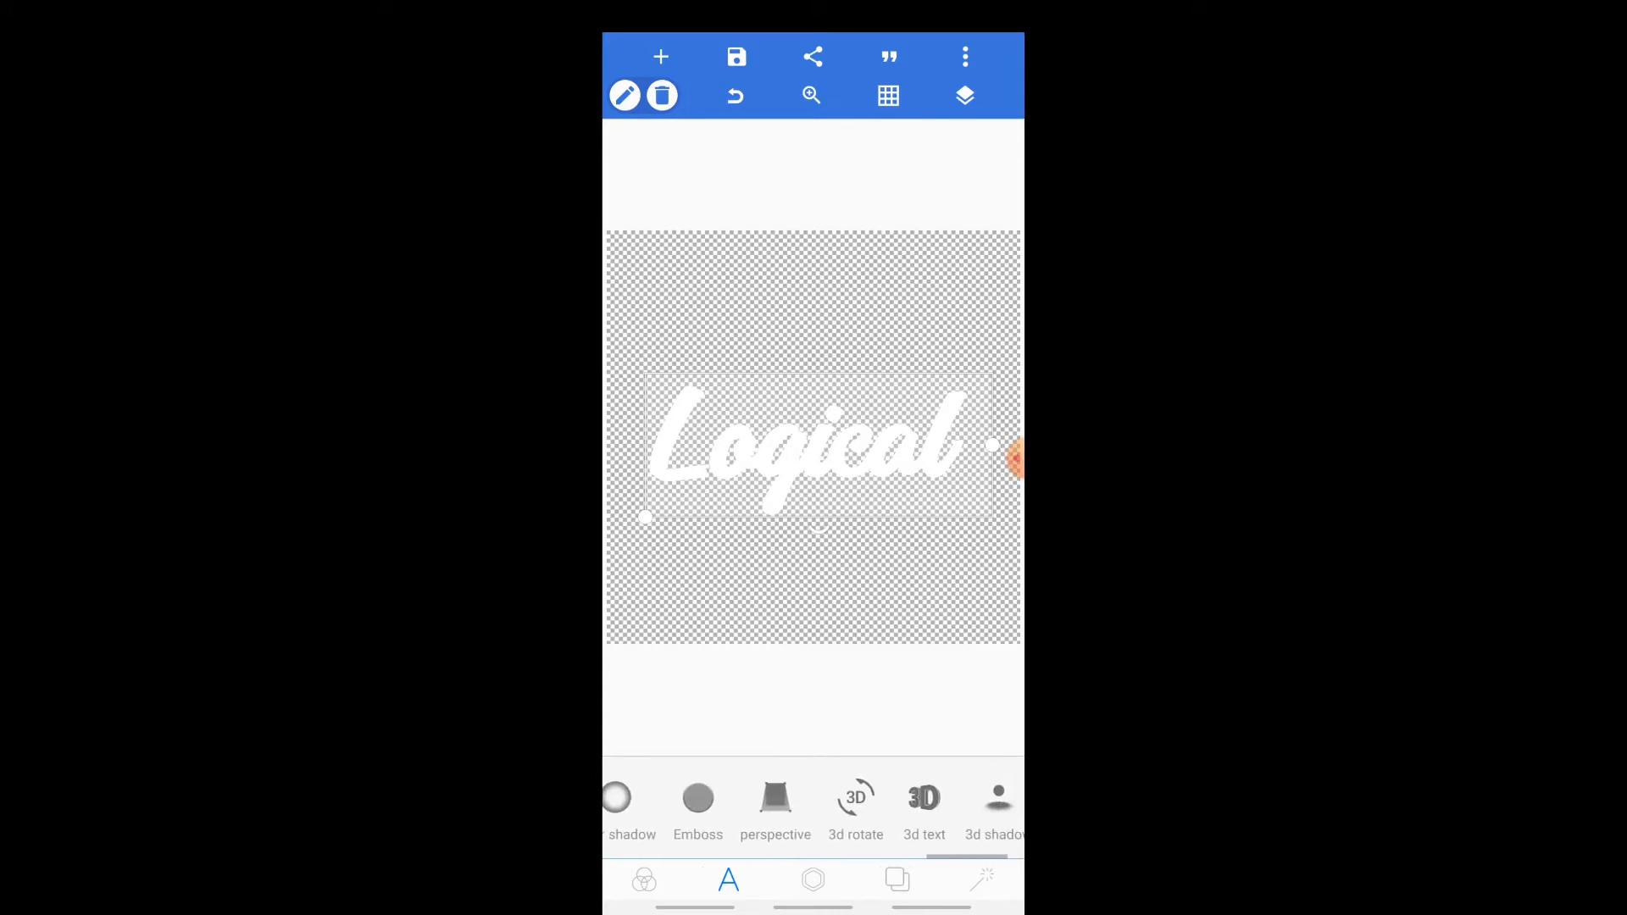
{"action": "left_click", "coordinate": [910, 806]}
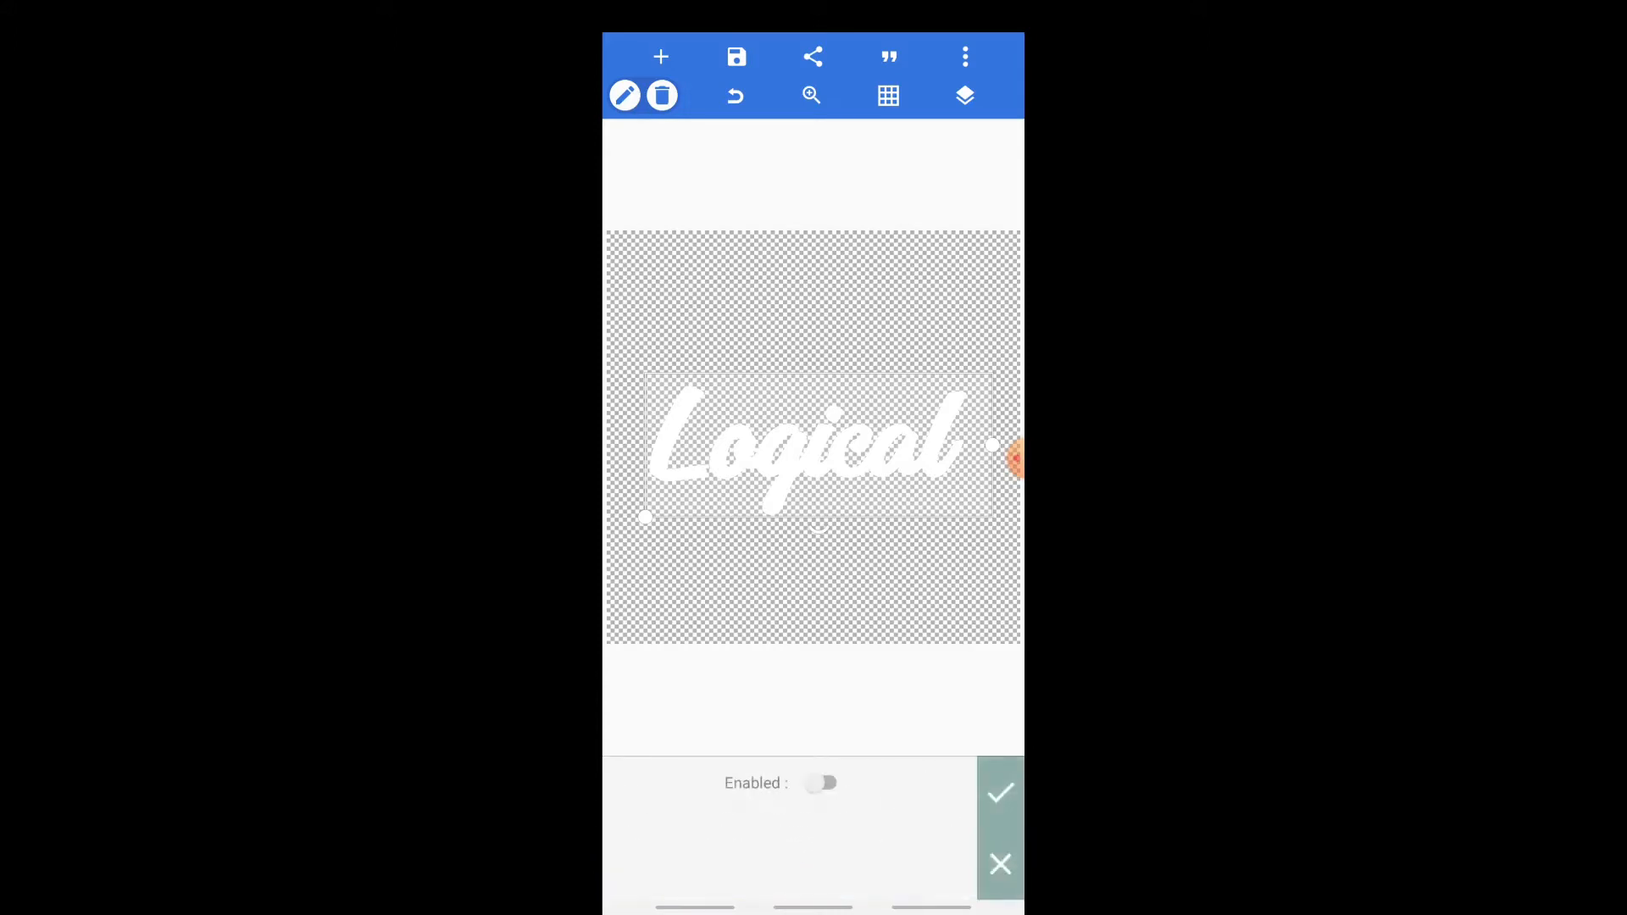
{"action": "left_click", "coordinate": [821, 782]}
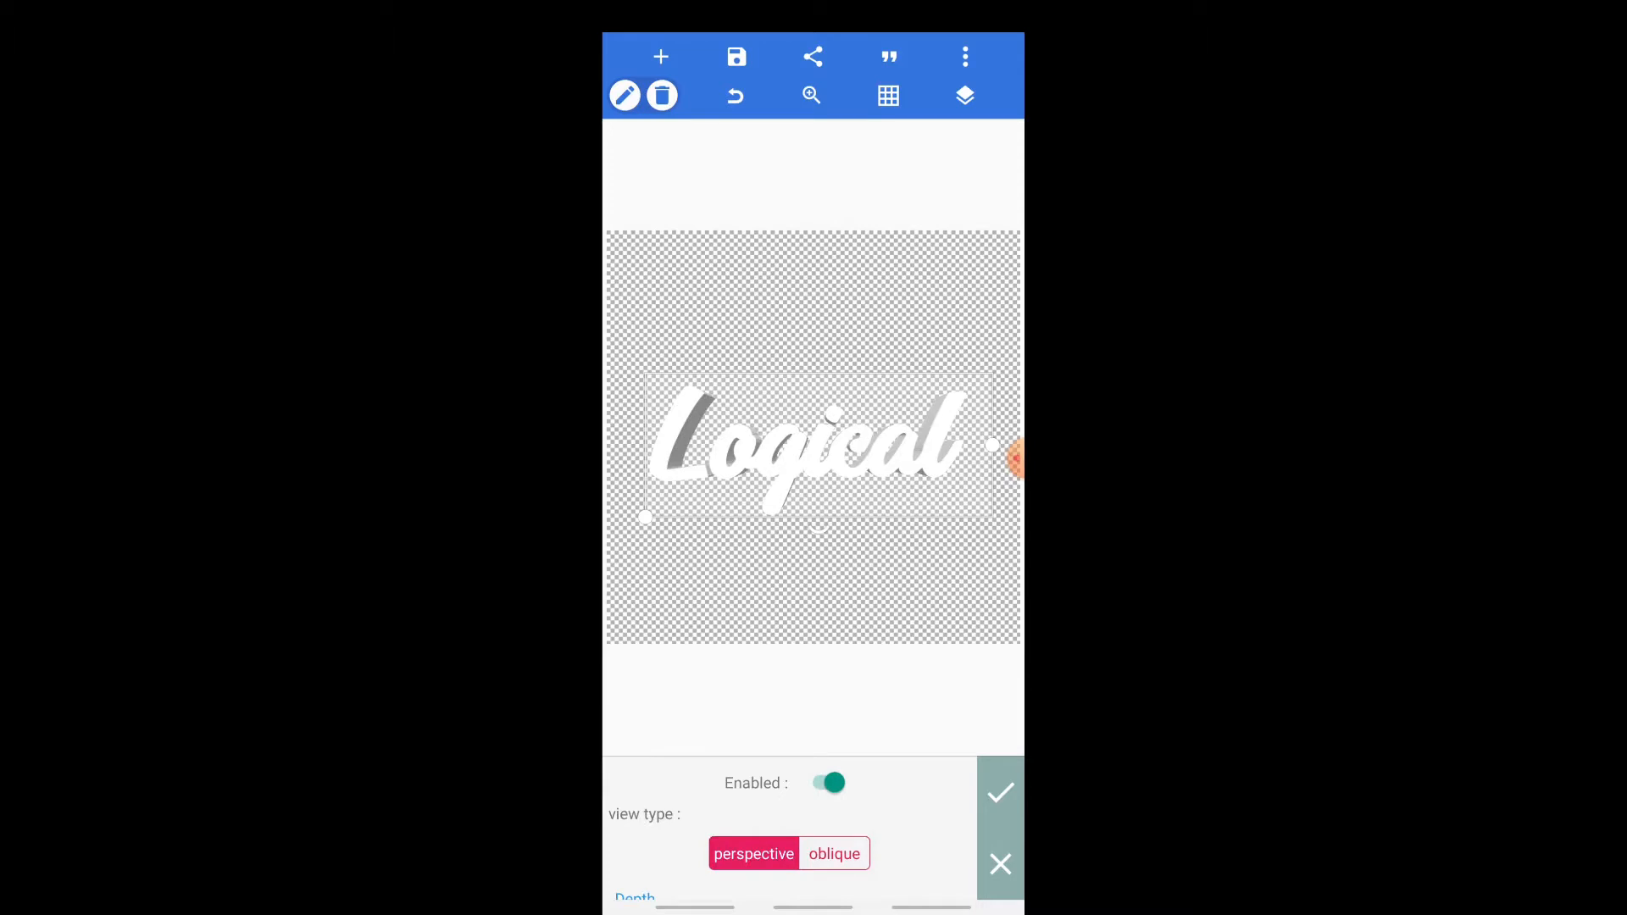
Step: Set the 3D text's x rotation to 32° for the "Logical" title
{"action": "scroll", "coordinate": [788, 830], "scroll_direction": "down", "scroll_amount": 3}
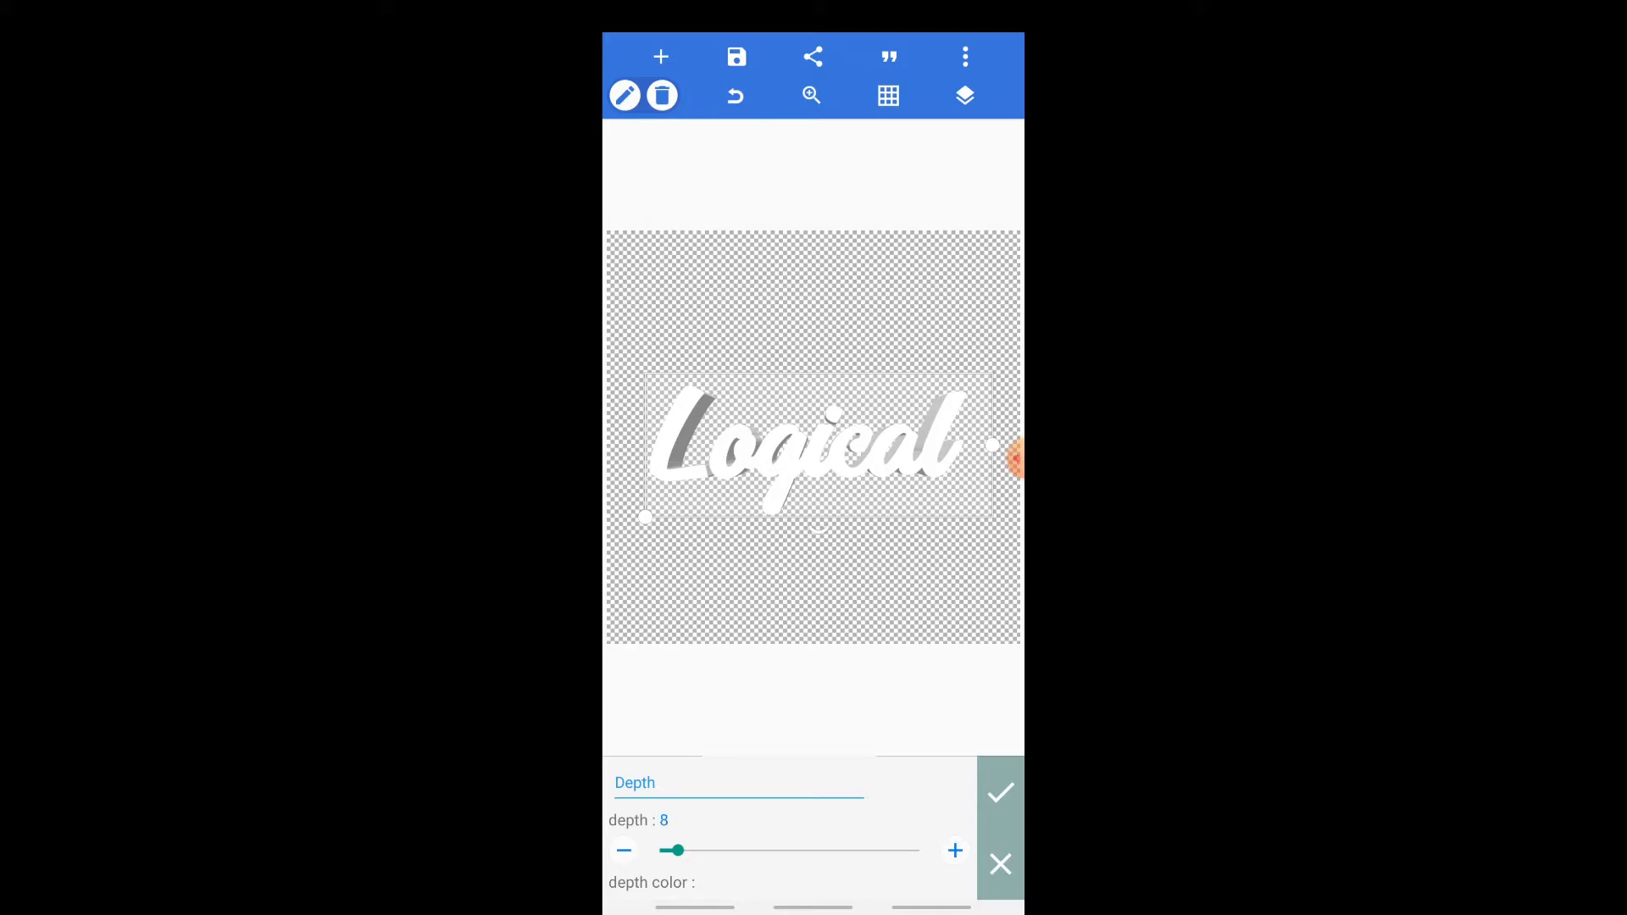
{"action": "scroll", "coordinate": [788, 830], "scroll_direction": "down", "scroll_amount": 3}
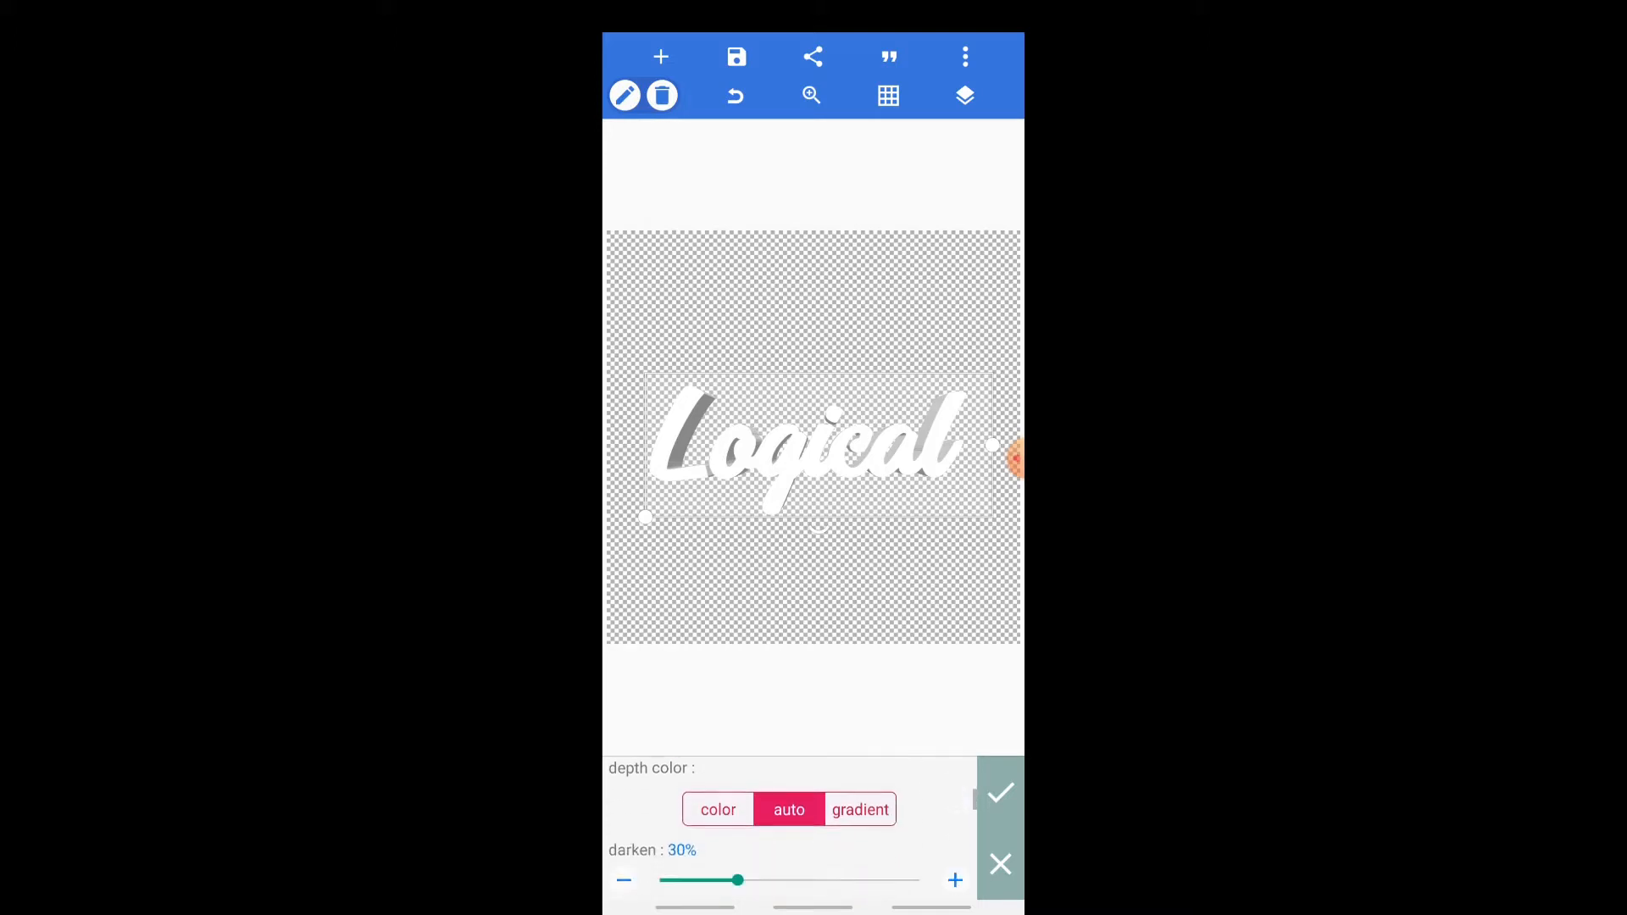
{"action": "scroll", "coordinate": [788, 830], "scroll_direction": "down", "scroll_amount": 1}
{"action": "scroll", "coordinate": [788, 830], "scroll_direction": "up", "scroll_amount": 1}
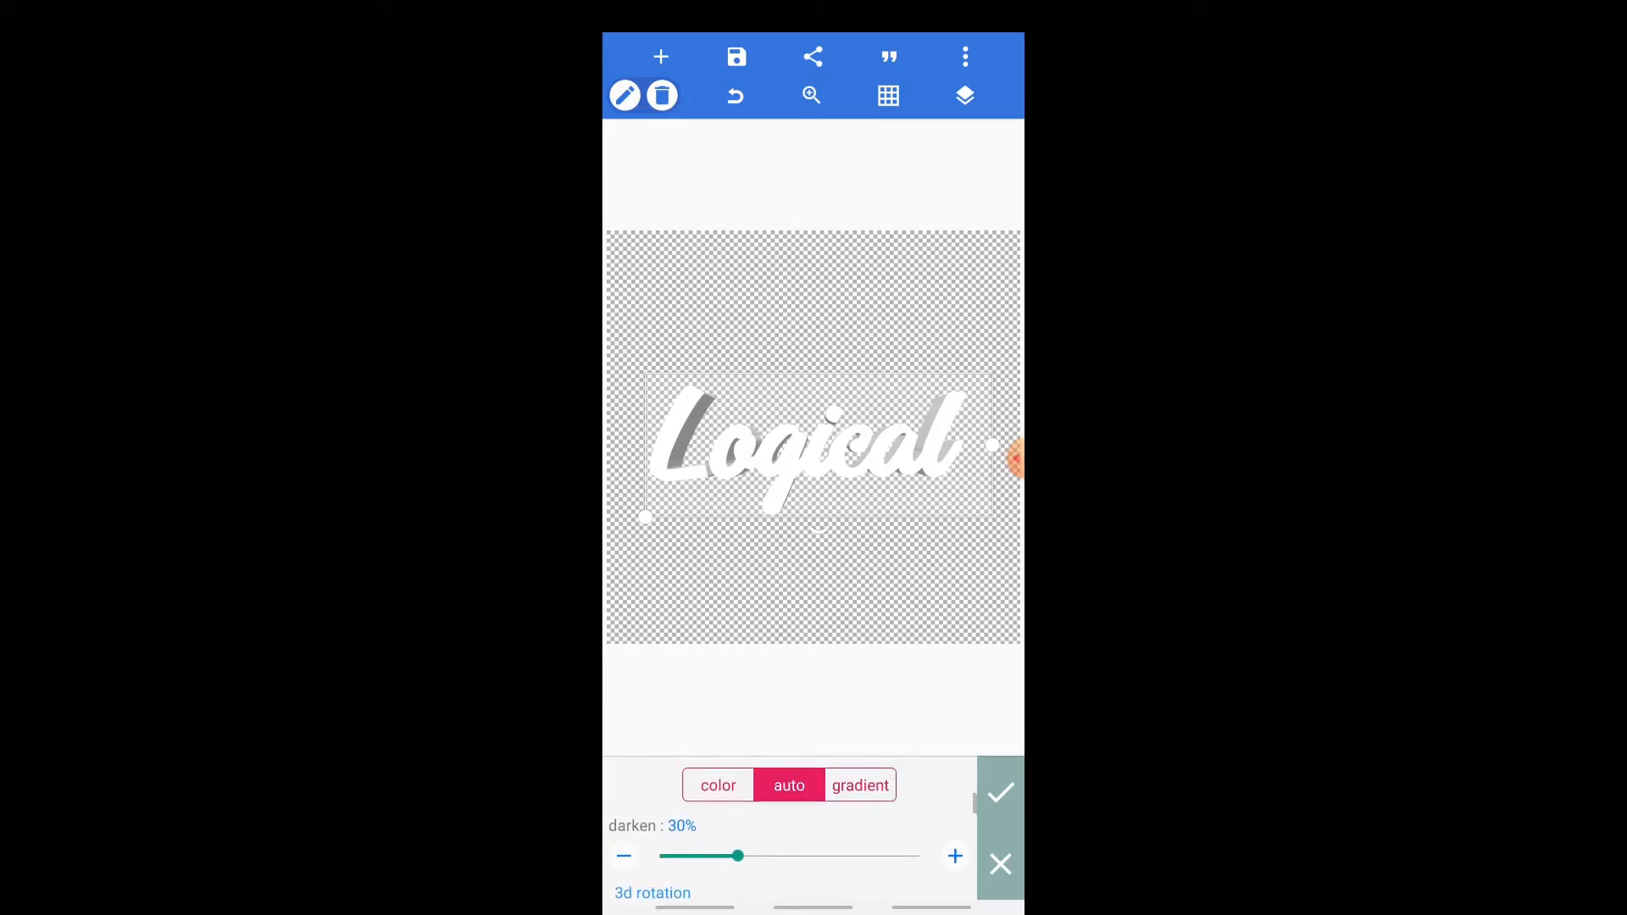
{"action": "scroll", "coordinate": [788, 830], "scroll_direction": "up", "scroll_amount": 1}
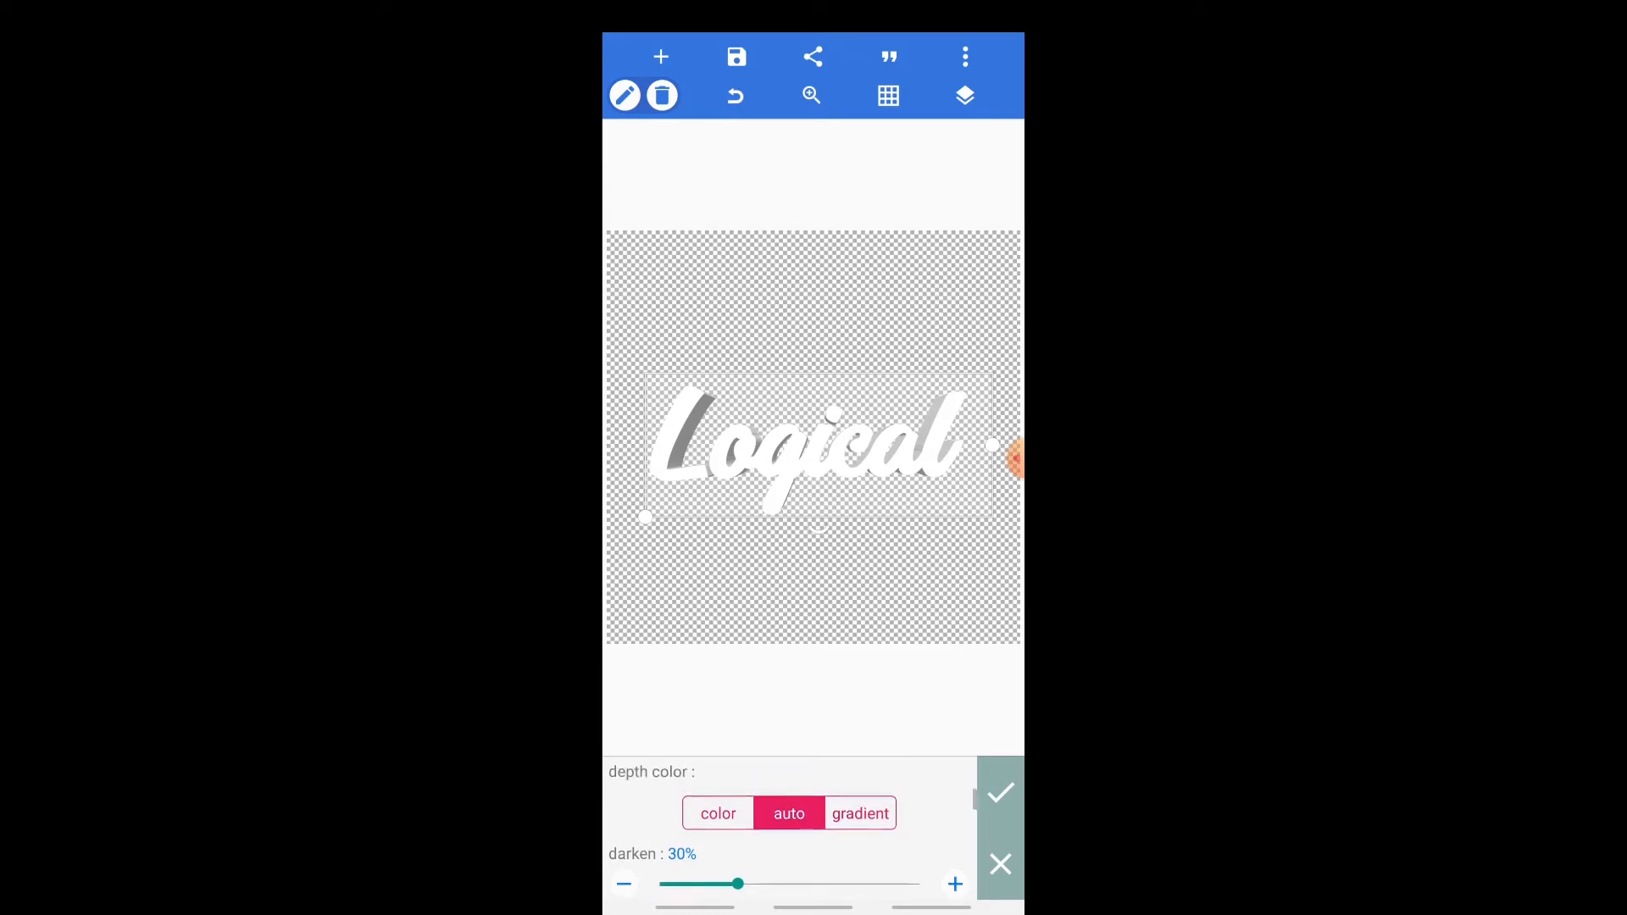
{"action": "scroll", "coordinate": [788, 830], "scroll_direction": "down", "scroll_amount": 3}
{"action": "scroll", "coordinate": [788, 831], "scroll_direction": "down", "scroll_amount": 2}
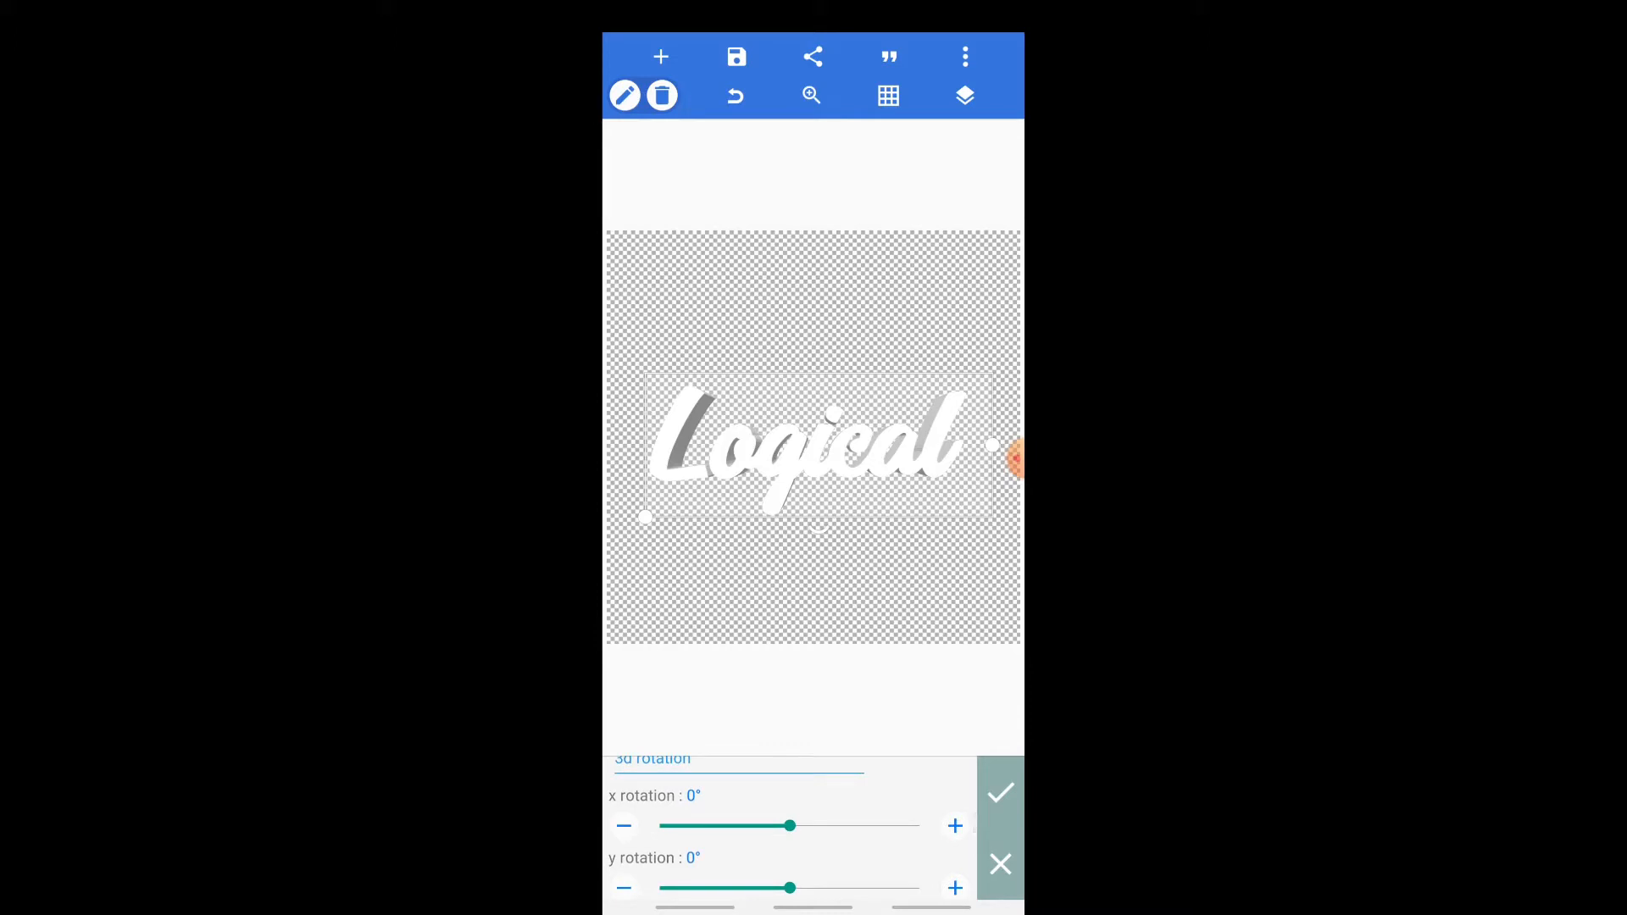
{"action": "left_click_drag", "start_coordinate": [792, 825], "coordinate": [808, 825]}
{"action": "left_click", "coordinate": [954, 825]}
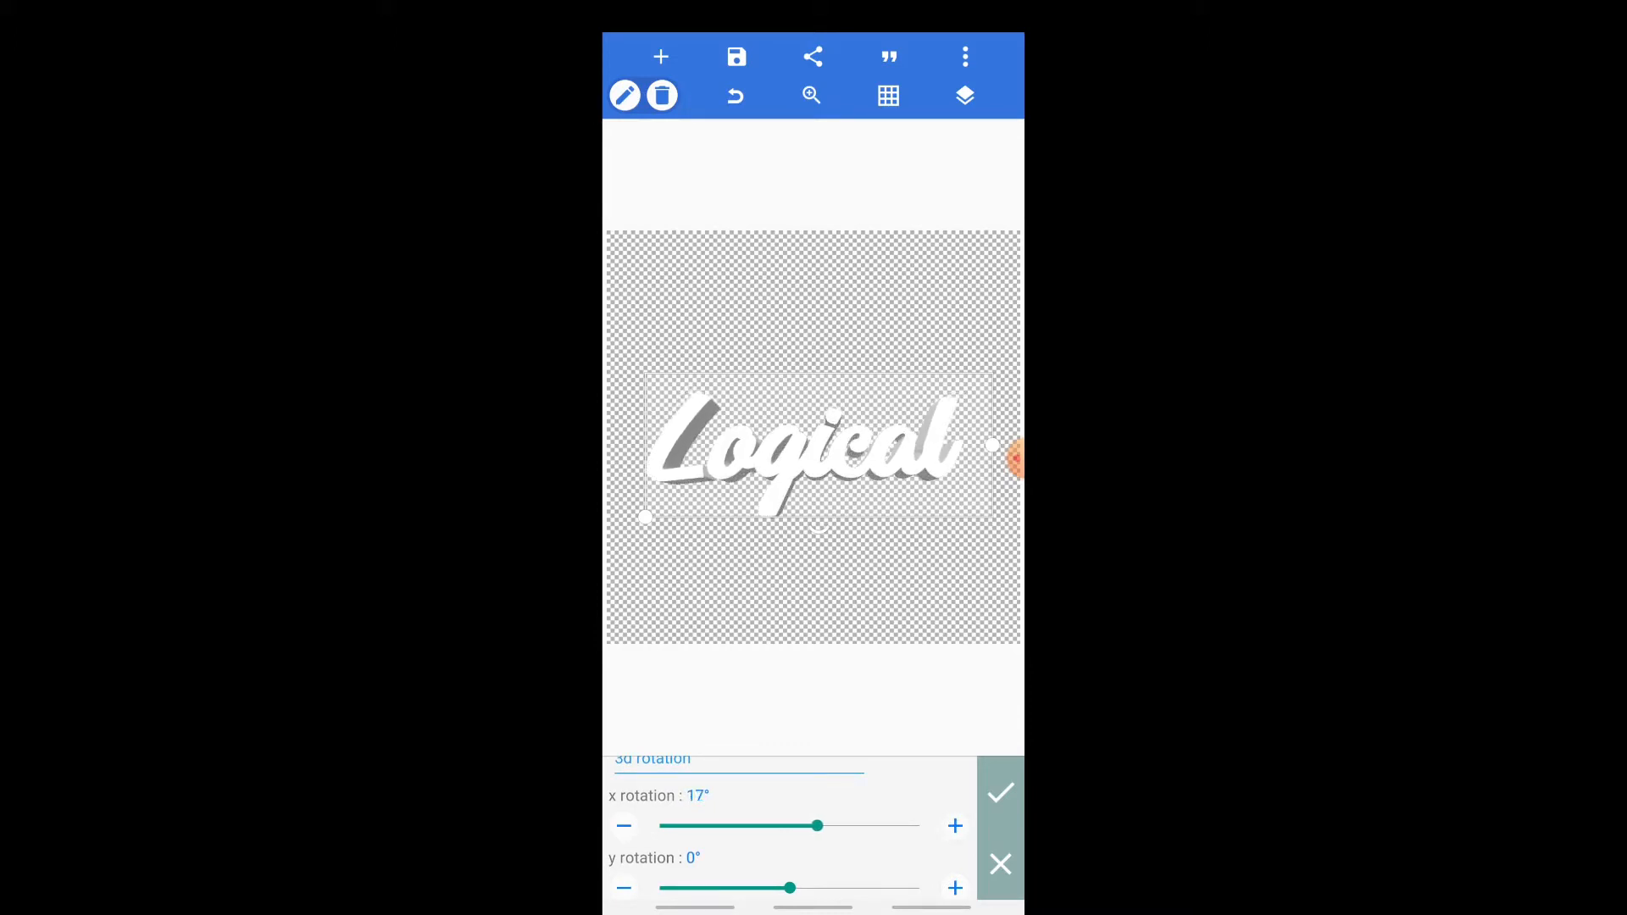
{"action": "left_click", "coordinate": [955, 826]}
{"action": "left_click", "coordinate": [955, 825]}
{"action": "left_click", "coordinate": [954, 825]}
{"action": "left_click", "coordinate": [955, 825]}
{"action": "left_click", "coordinate": [955, 826]}
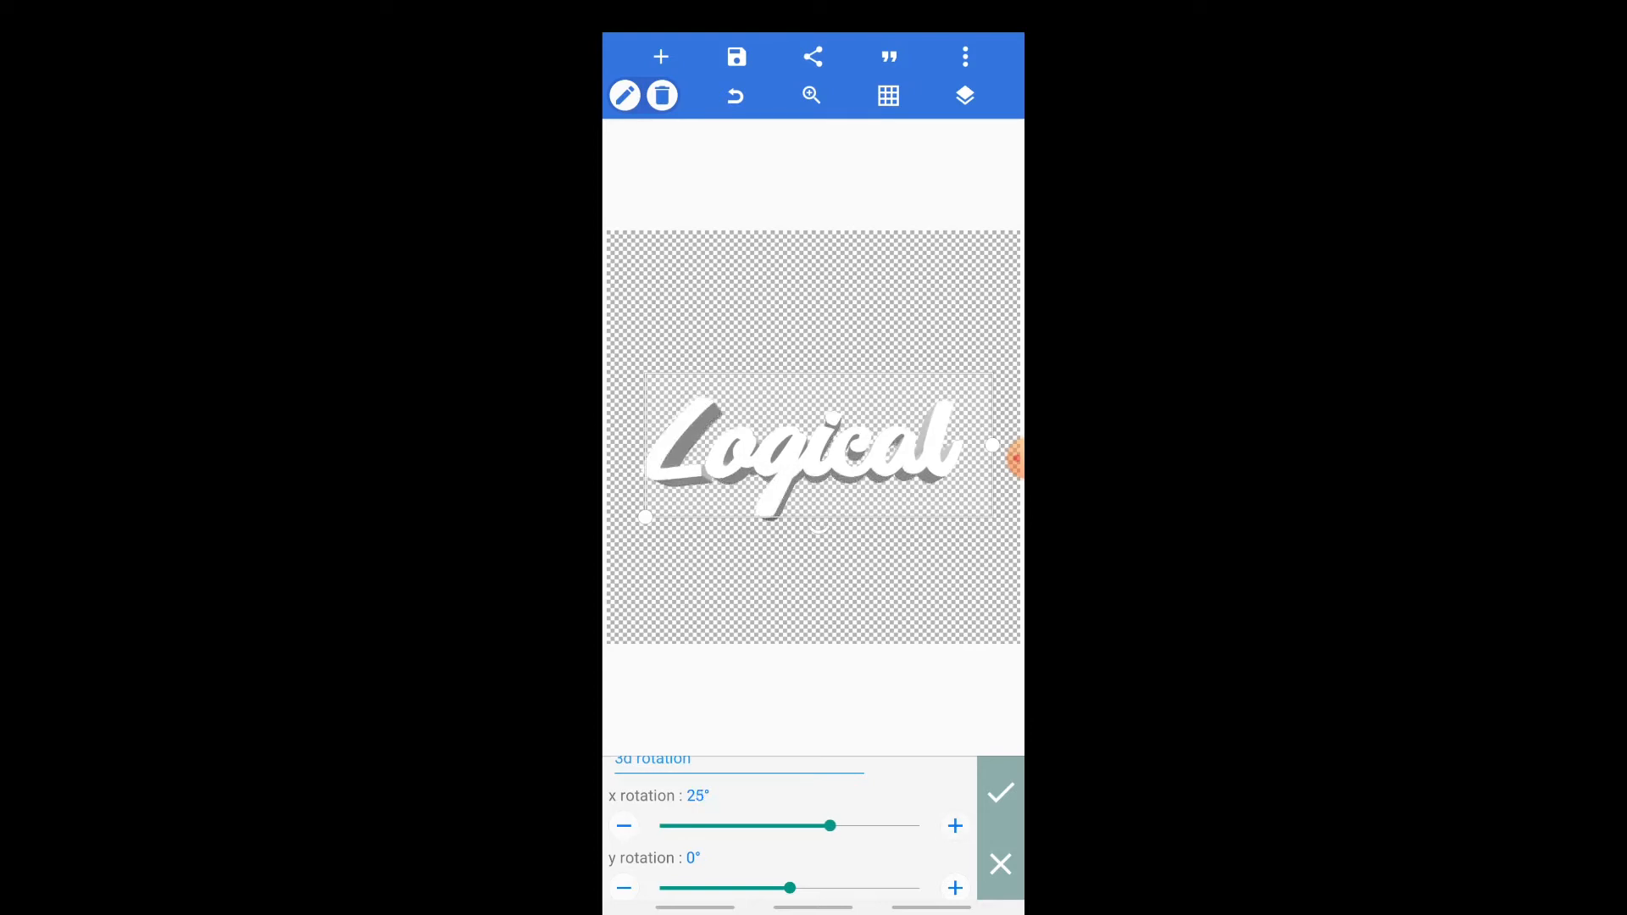
{"action": "left_click", "coordinate": [954, 825]}
{"action": "left_click", "coordinate": [954, 825]}
{"action": "left_click", "coordinate": [955, 825]}
{"action": "left_click", "coordinate": [955, 825]}
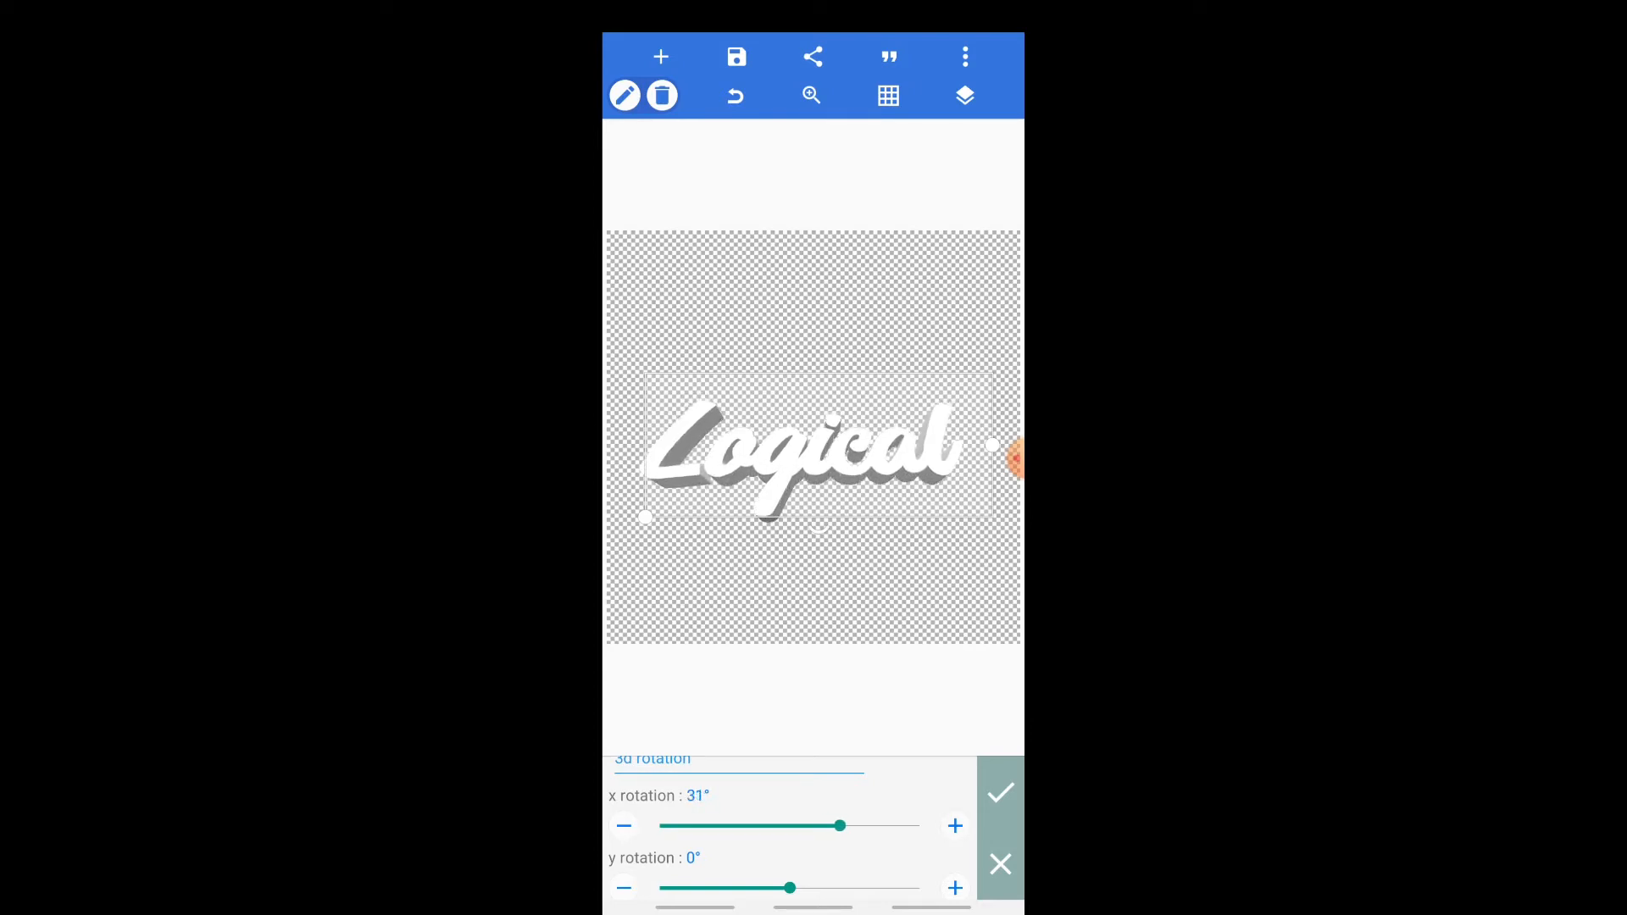
{"action": "left_click", "coordinate": [954, 826]}
{"action": "left_click", "coordinate": [955, 825]}
{"action": "left_click", "coordinate": [955, 826]}
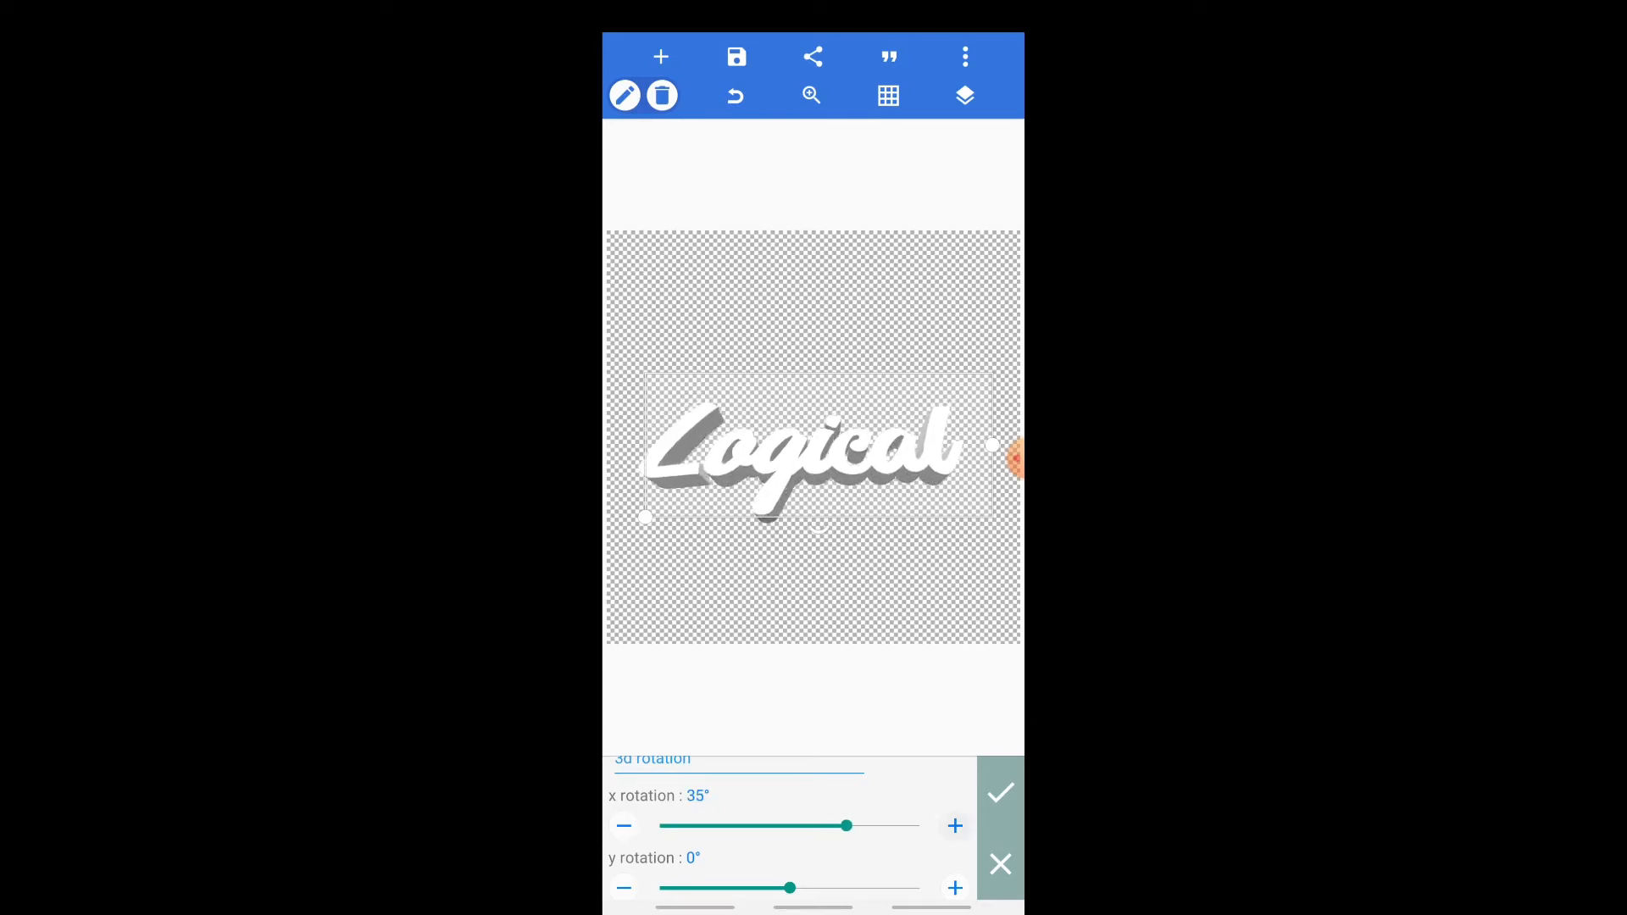
{"action": "left_click", "coordinate": [954, 825]}
{"action": "left_click", "coordinate": [624, 825]}
{"action": "left_click", "coordinate": [624, 825]}
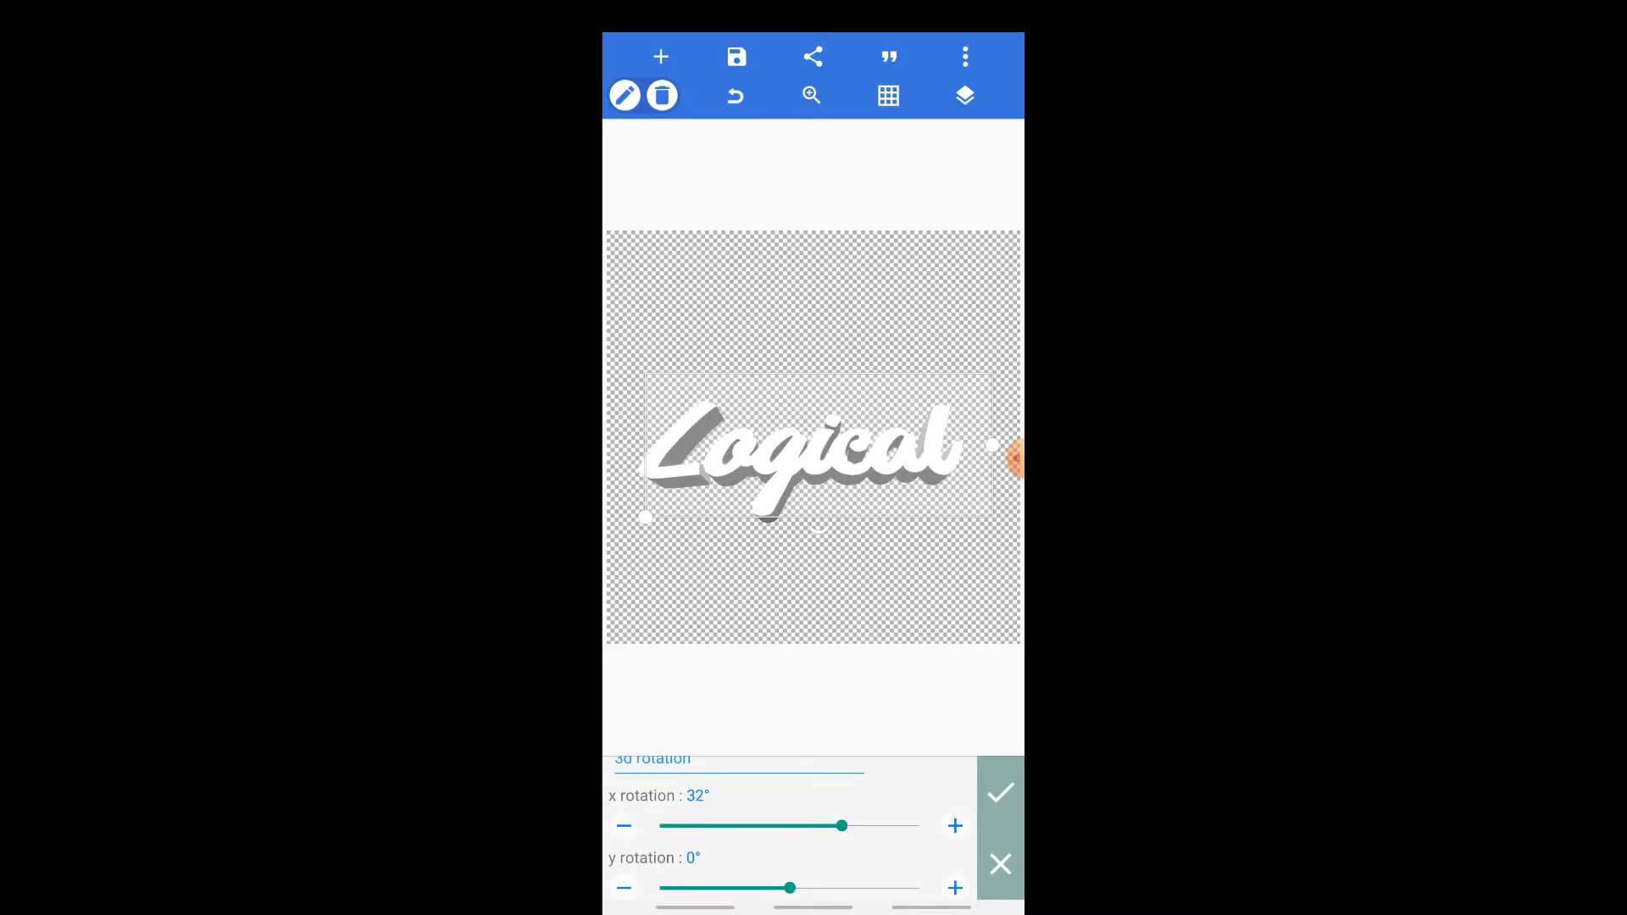
Step: Set the 3D text's y rotation to 8° and apply the 3D settings to the "Logical" title
{"action": "scroll", "coordinate": [788, 830], "scroll_direction": "down", "scroll_amount": 2}
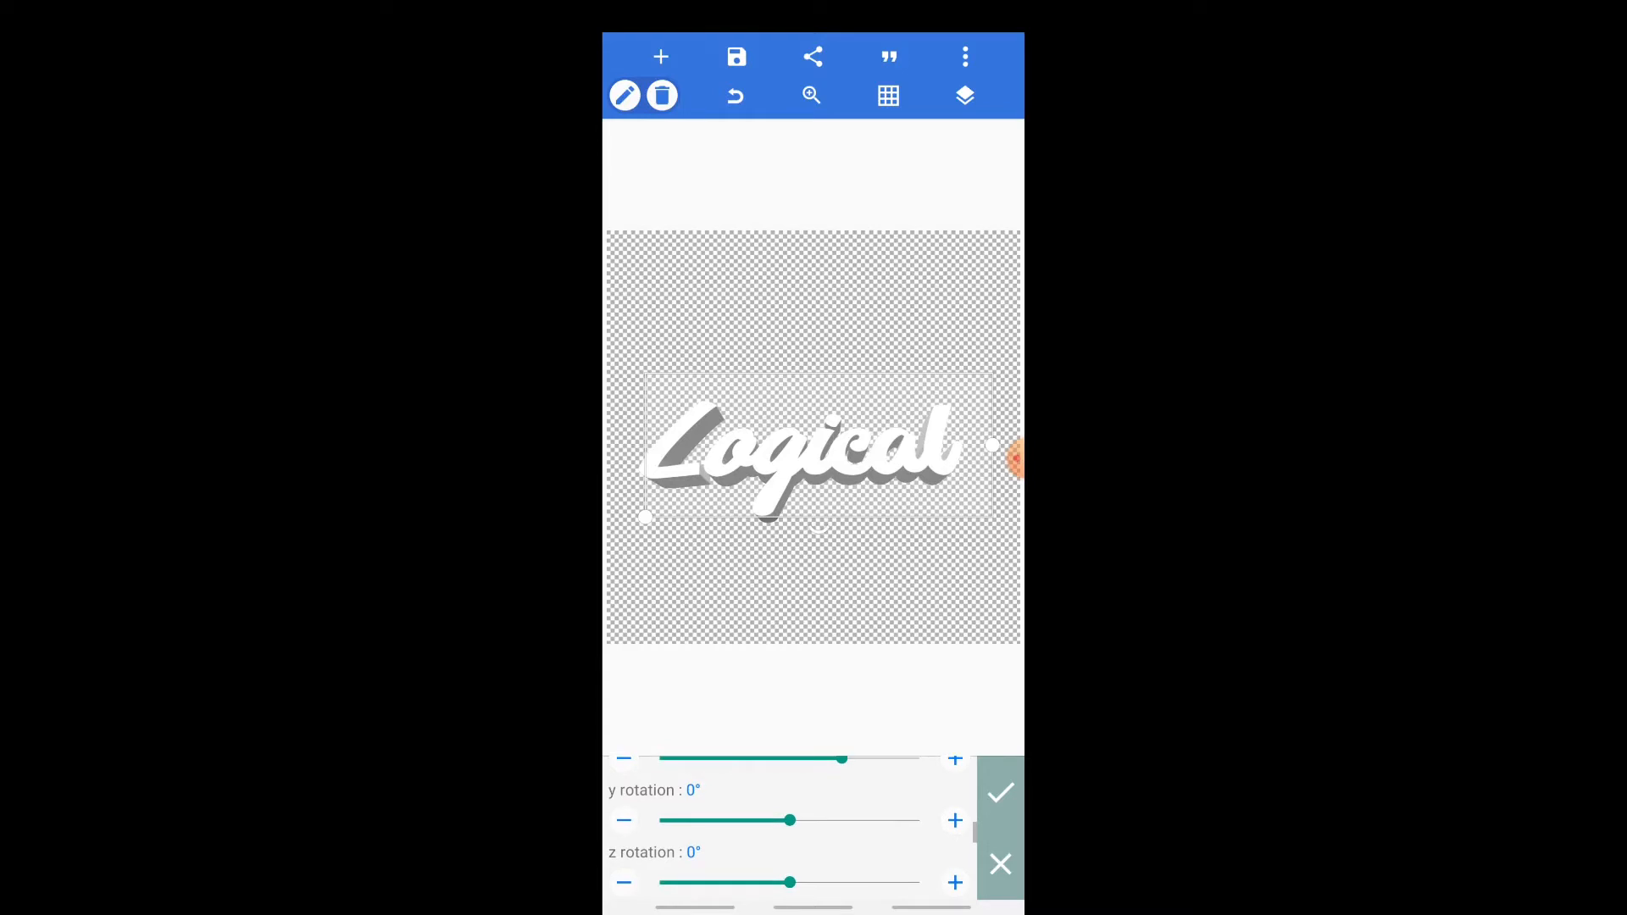
{"action": "left_click", "coordinate": [955, 820]}
{"action": "left_click", "coordinate": [955, 820]}
{"action": "left_click", "coordinate": [955, 820]}
{"action": "left_click", "coordinate": [955, 820]}
{"action": "left_click", "coordinate": [955, 820]}
{"action": "left_click", "coordinate": [955, 820]}
{"action": "left_click", "coordinate": [955, 820]}
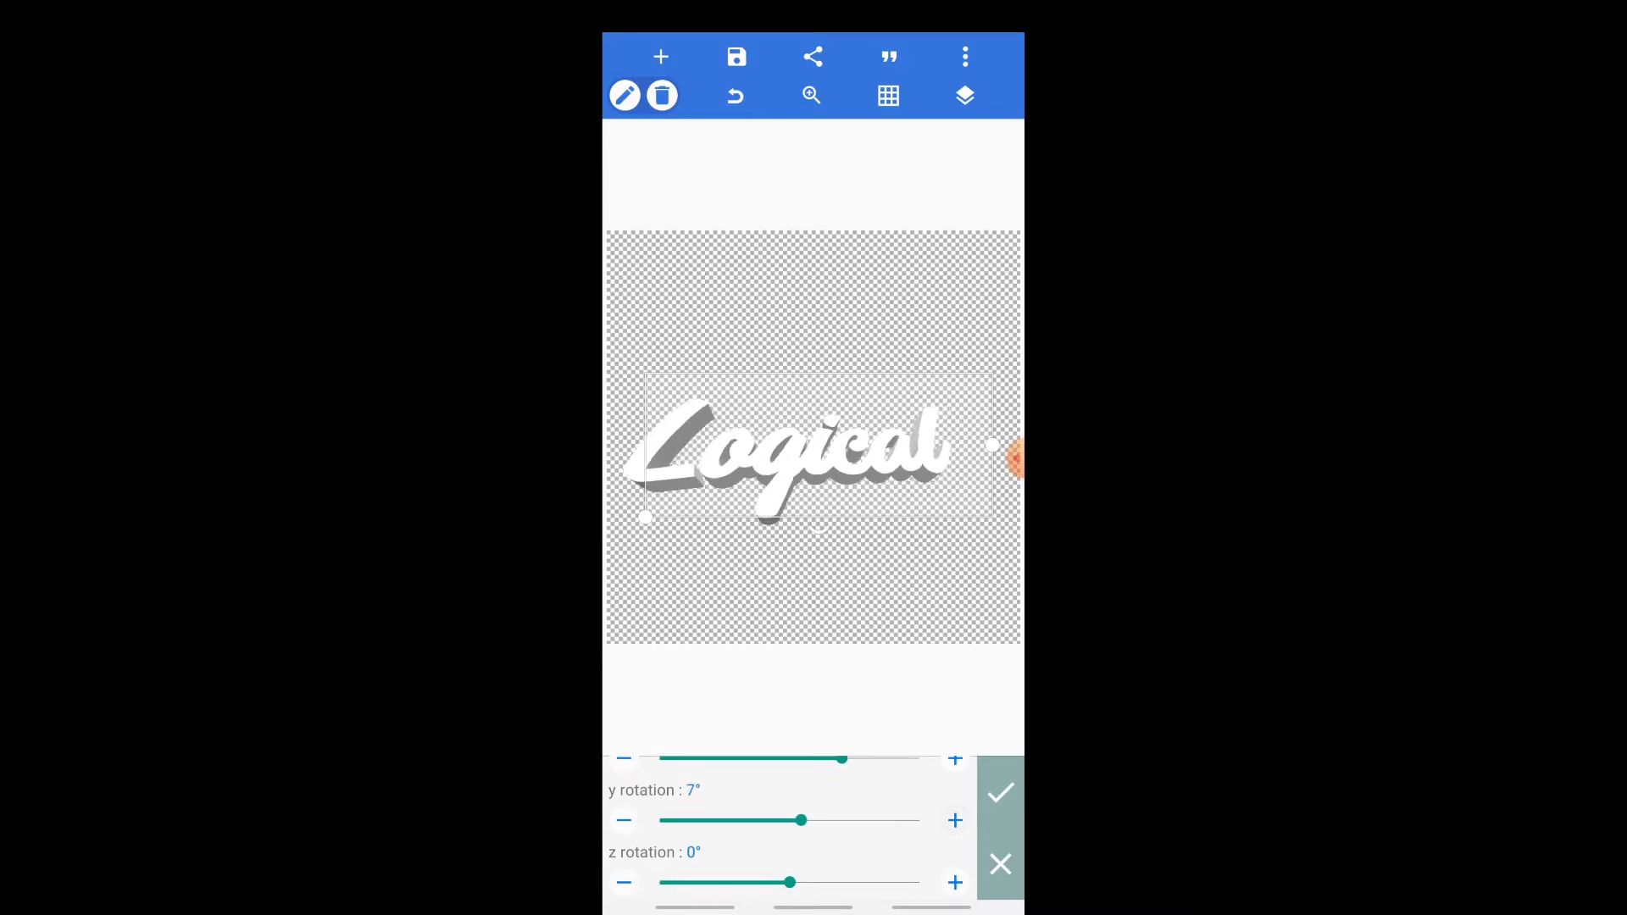
{"action": "left_click", "coordinate": [955, 820]}
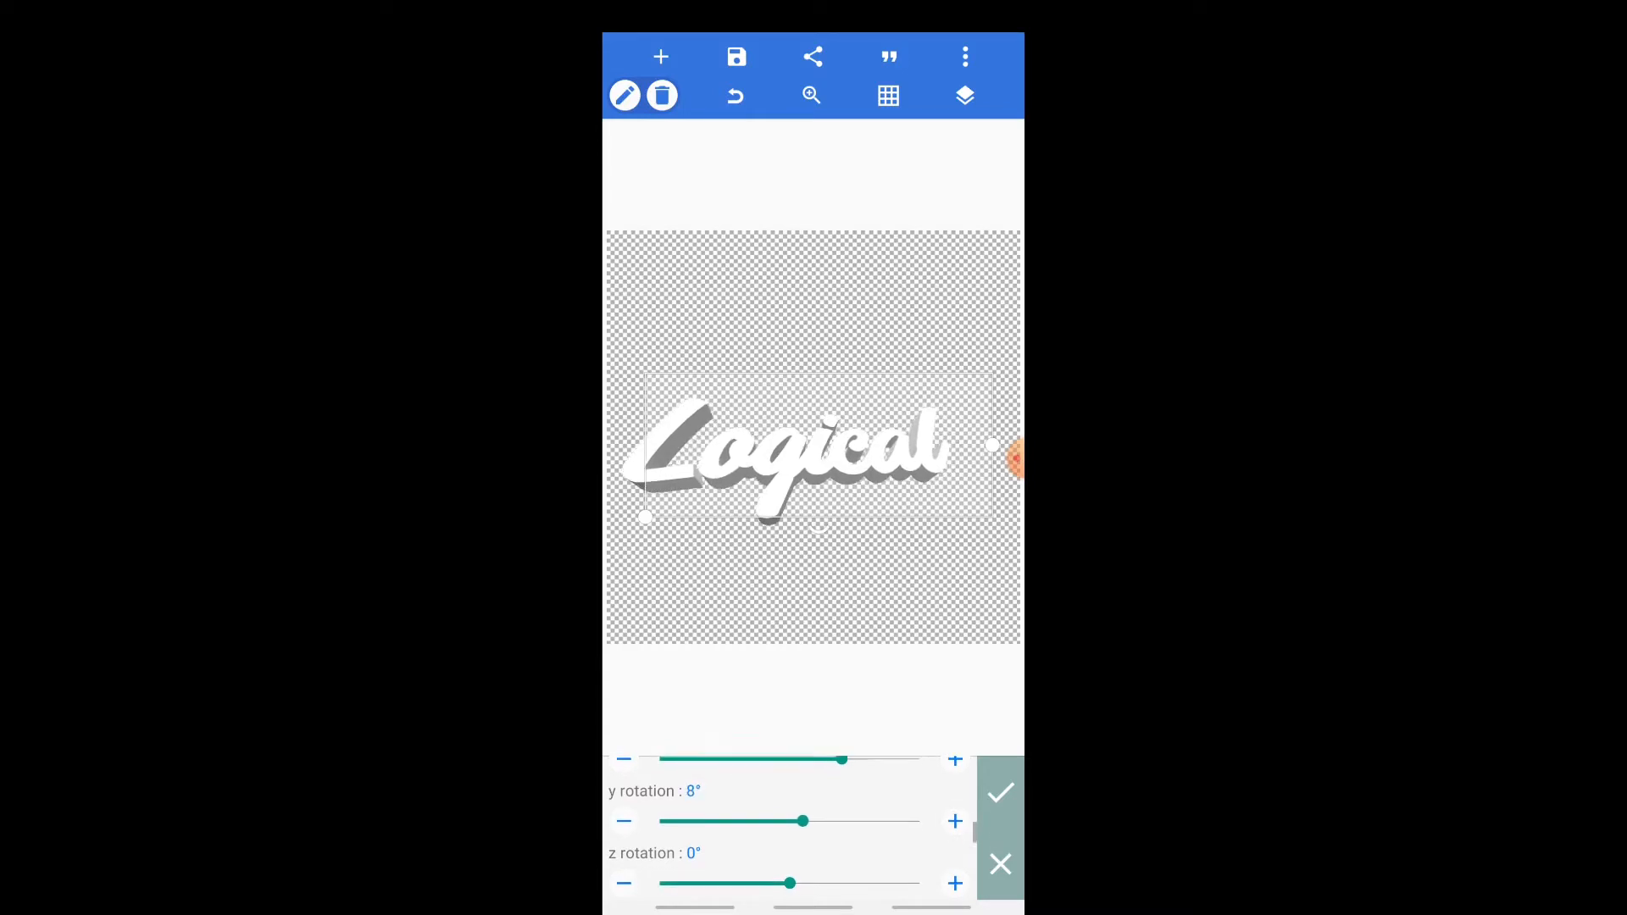
{"action": "scroll", "coordinate": [788, 826], "scroll_direction": "up", "scroll_amount": 1}
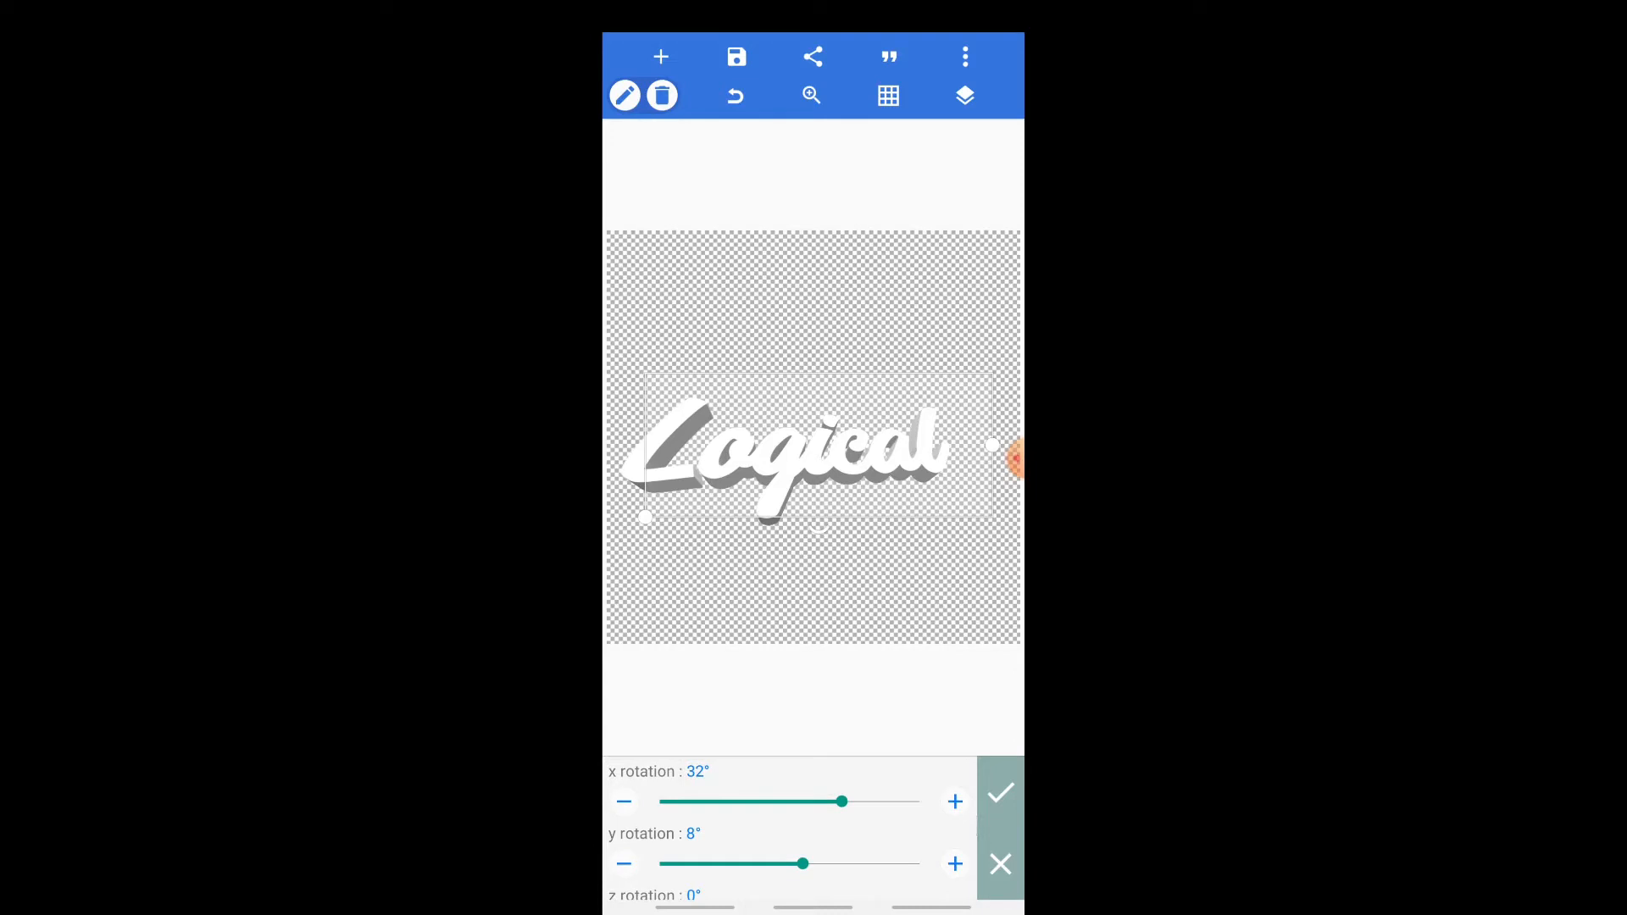
{"action": "scroll", "coordinate": [788, 826], "scroll_direction": "down", "scroll_amount": 2}
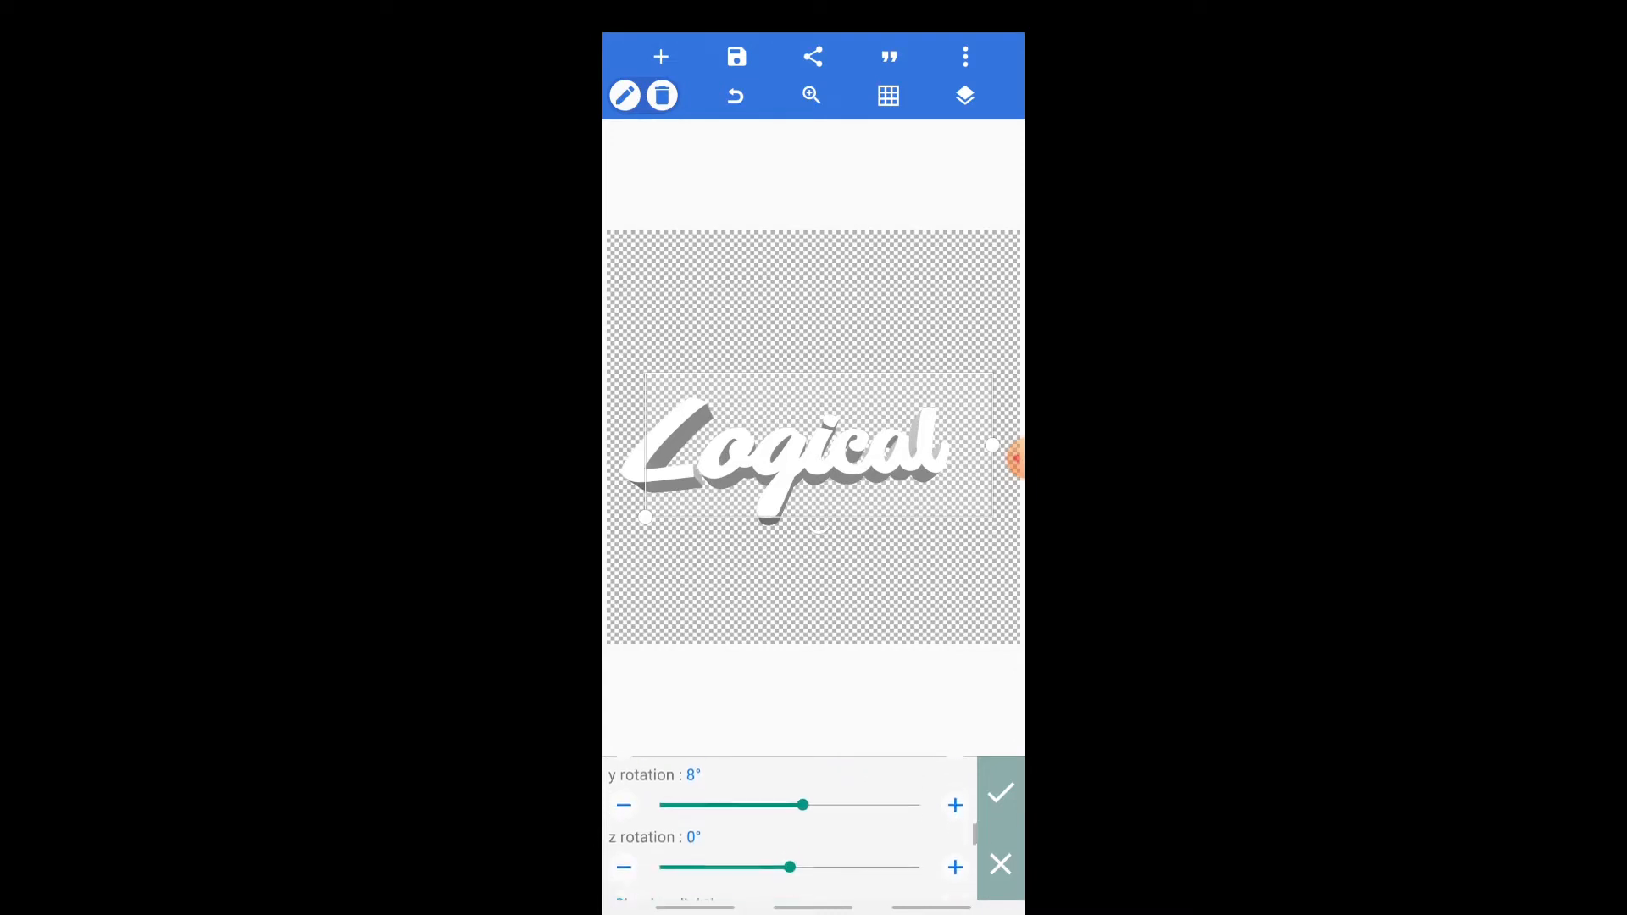
{"action": "scroll", "coordinate": [787, 826], "scroll_direction": "down", "scroll_amount": 5}
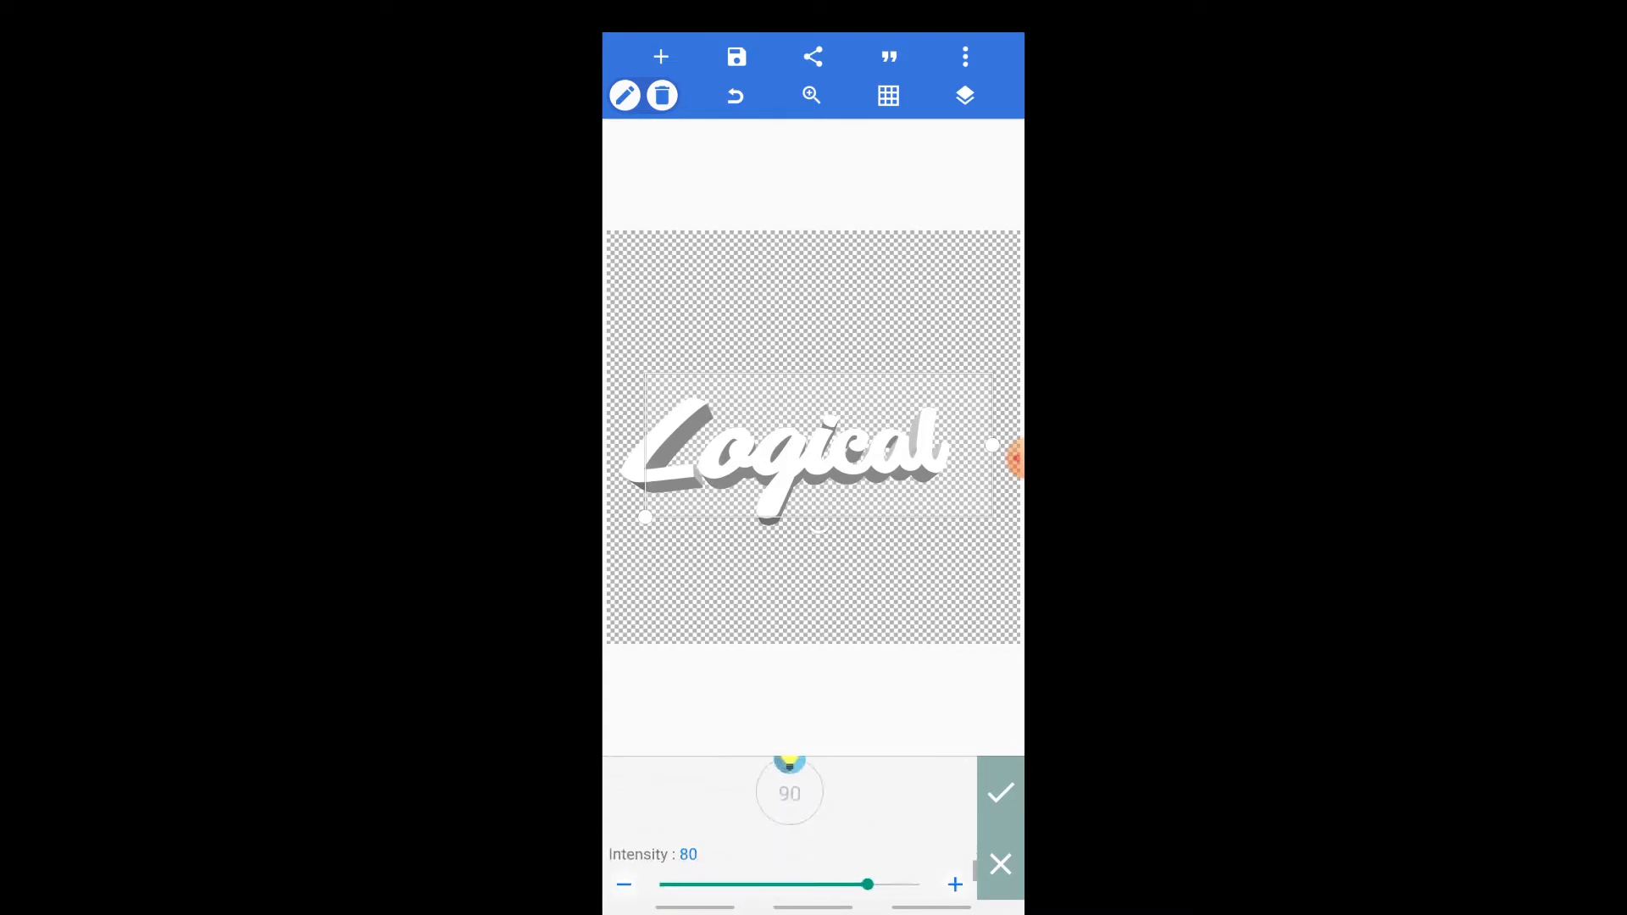
{"action": "scroll", "coordinate": [788, 826], "scroll_direction": "up", "scroll_amount": 10}
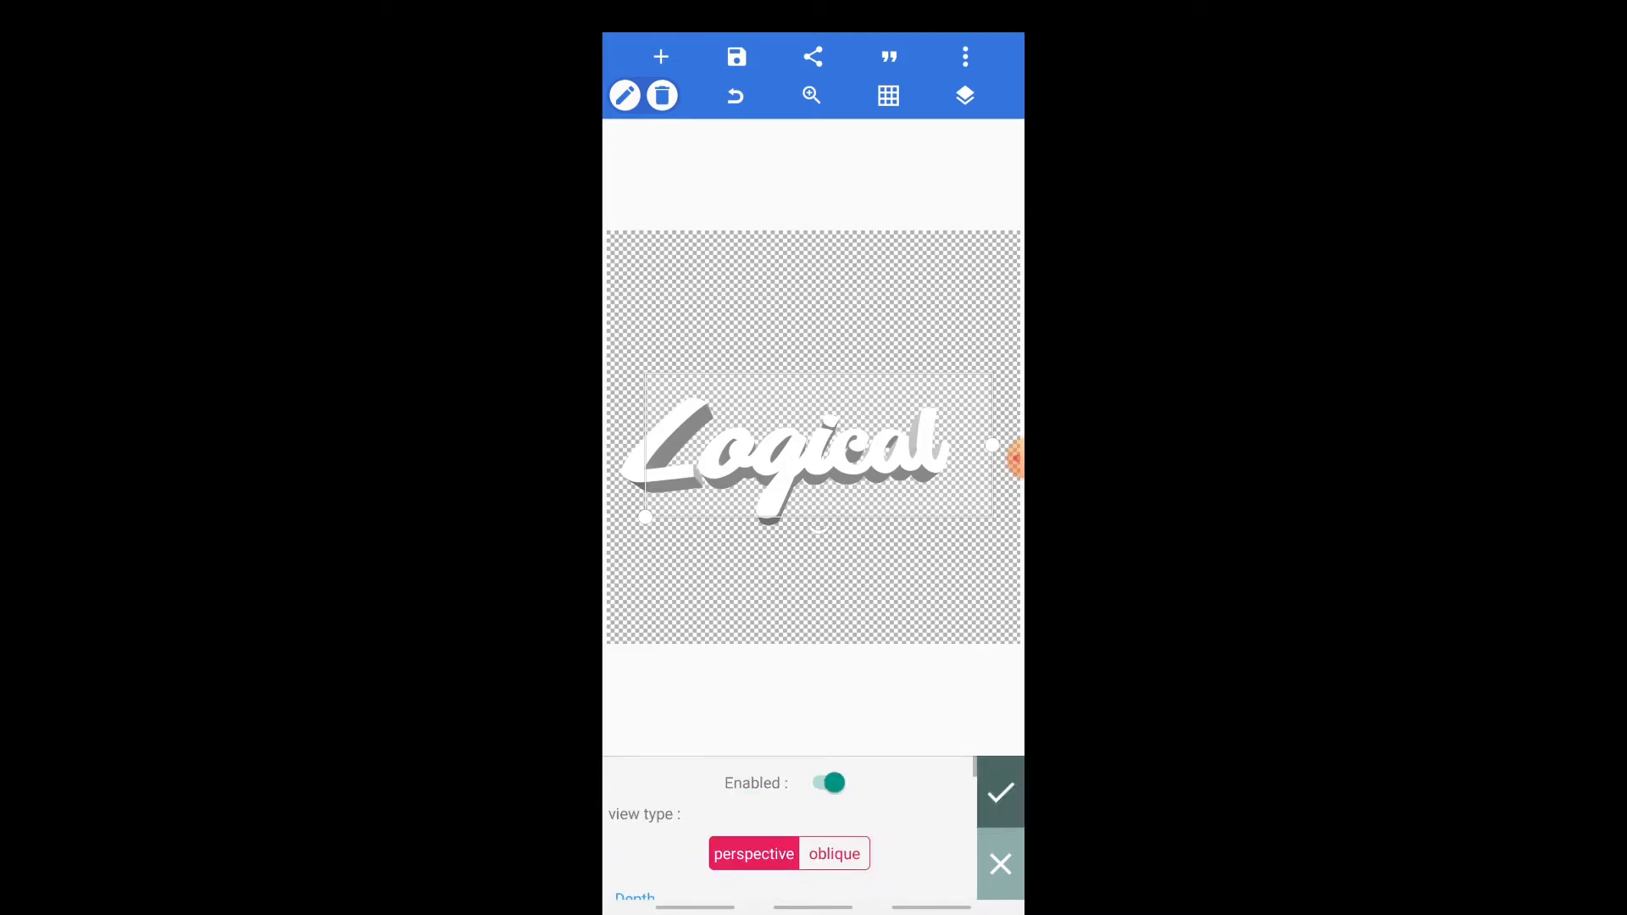
{"action": "left_click", "coordinate": [1001, 792]}
Step: Disable the 3D text effect so only the flat rotated front face of "Logical" is left for export
{"action": "left_click", "coordinate": [910, 797]}
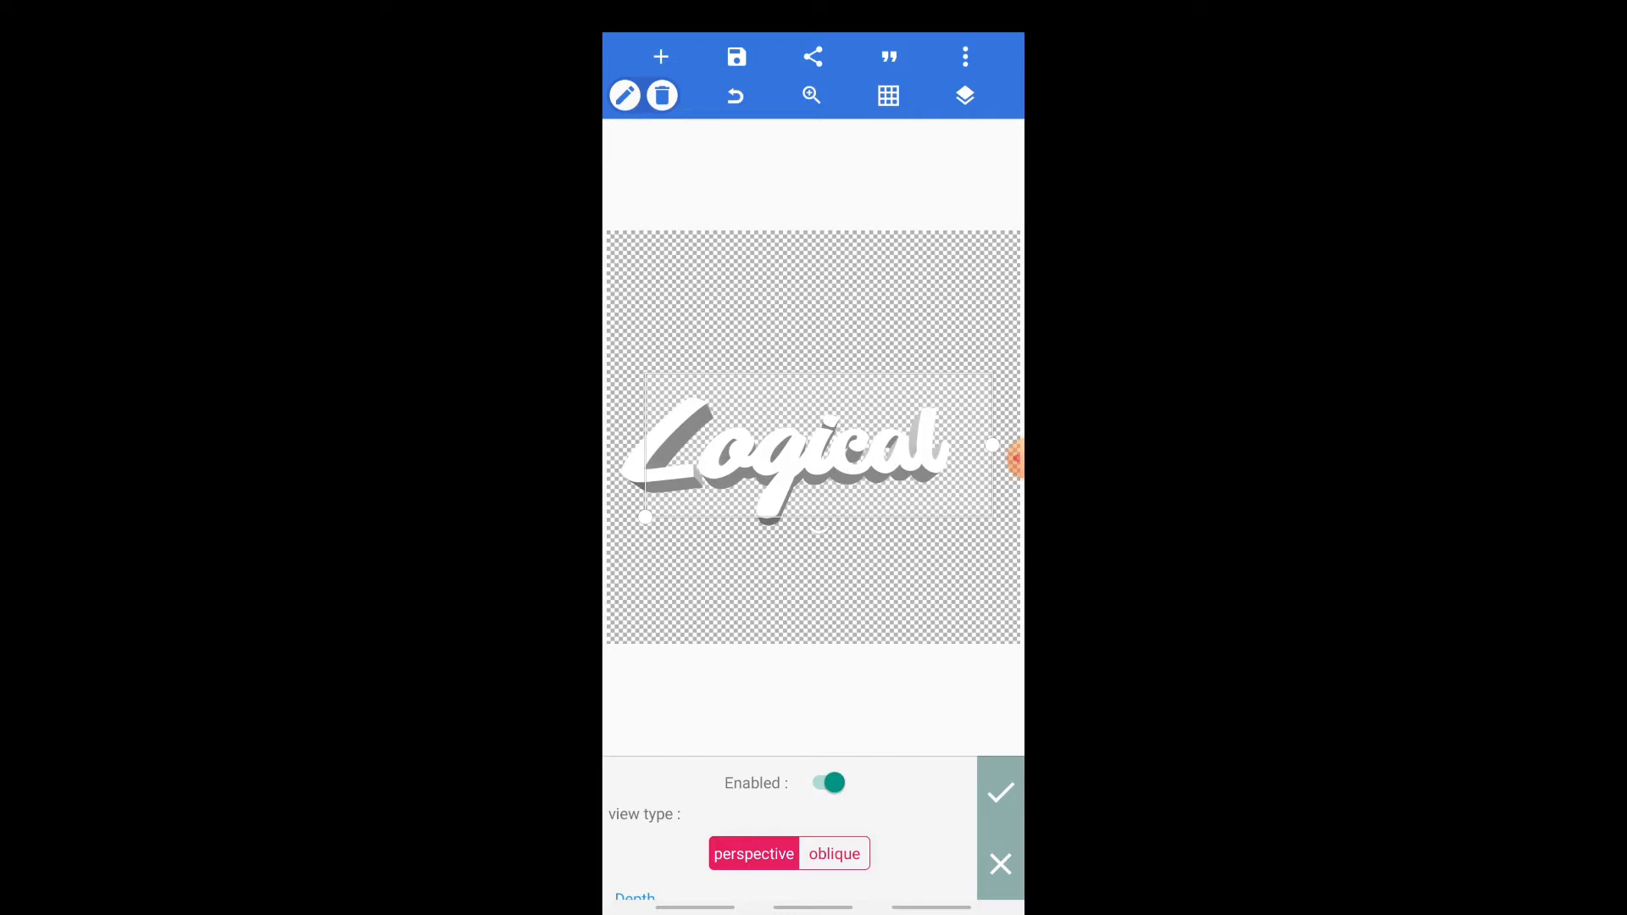
{"action": "left_click", "coordinate": [828, 782]}
{"action": "left_click", "coordinate": [1001, 792]}
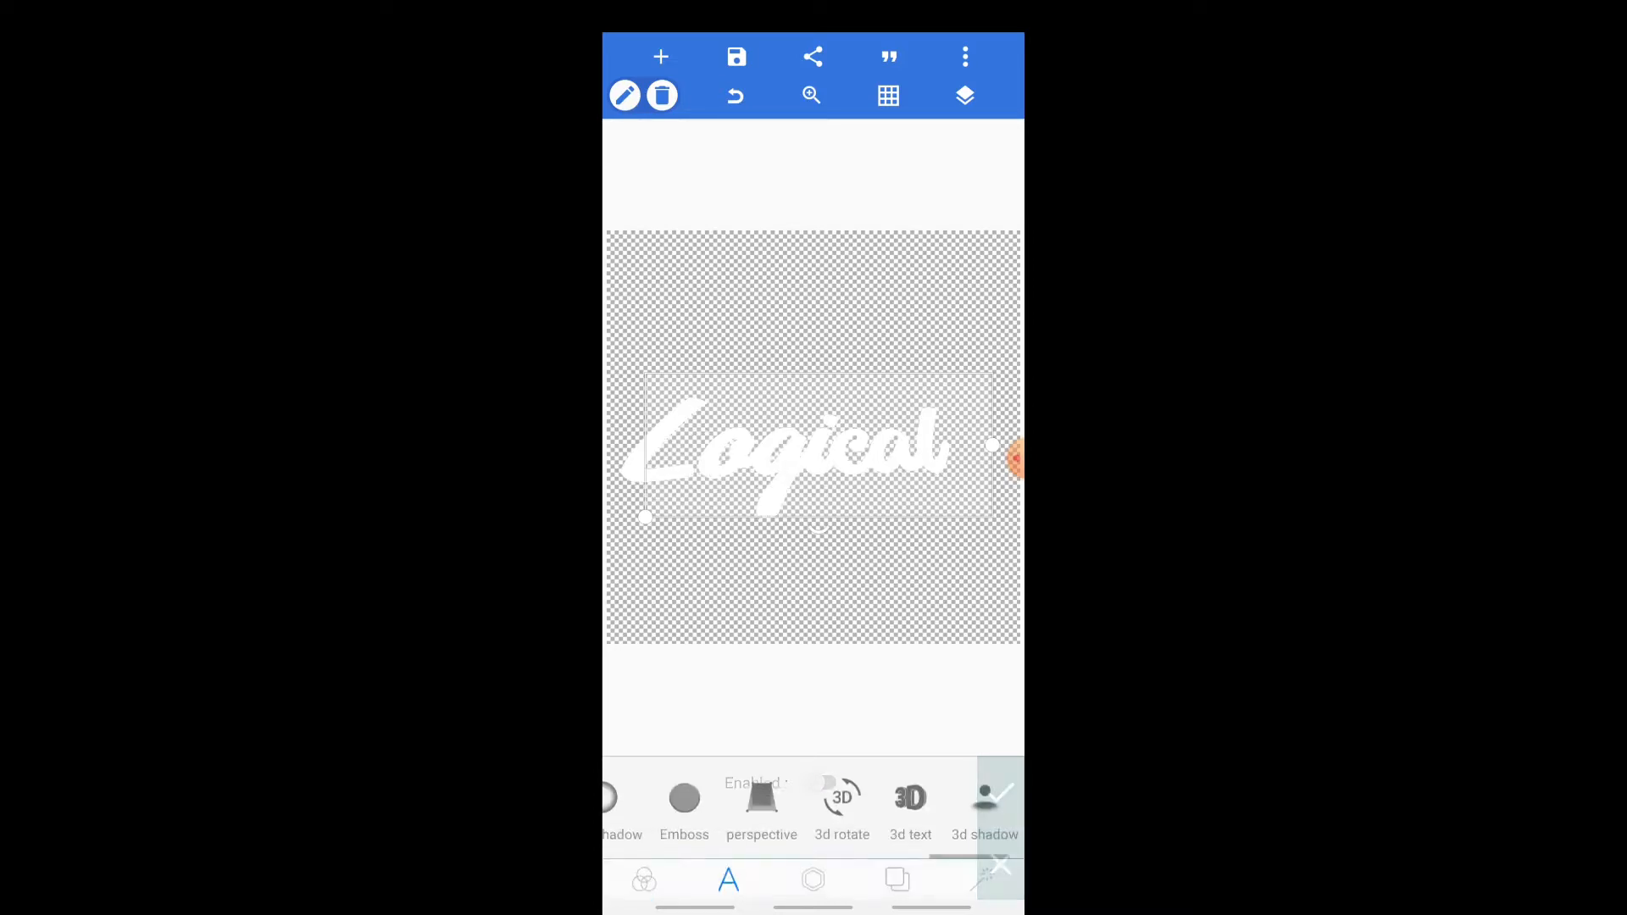
Step: Save the flat "Logical" title to the gallery as a PNG with ultra dimensions, and dismiss the advertisement
{"action": "left_click", "coordinate": [736, 57]}
{"action": "left_click", "coordinate": [794, 133]}
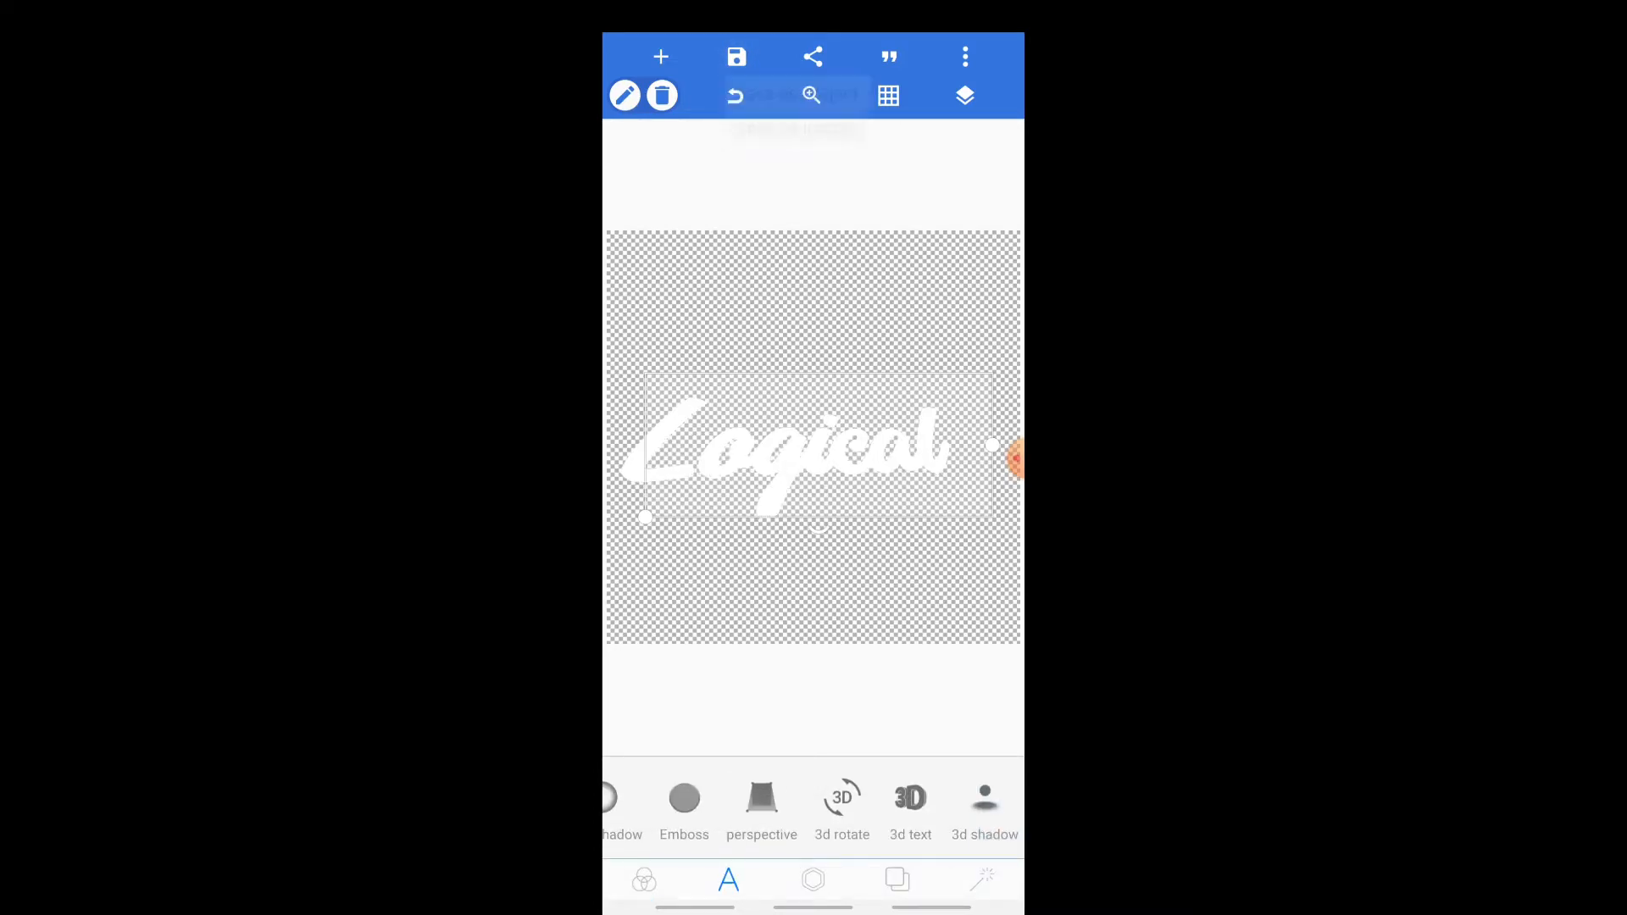
{"action": "left_click", "coordinate": [973, 538]}
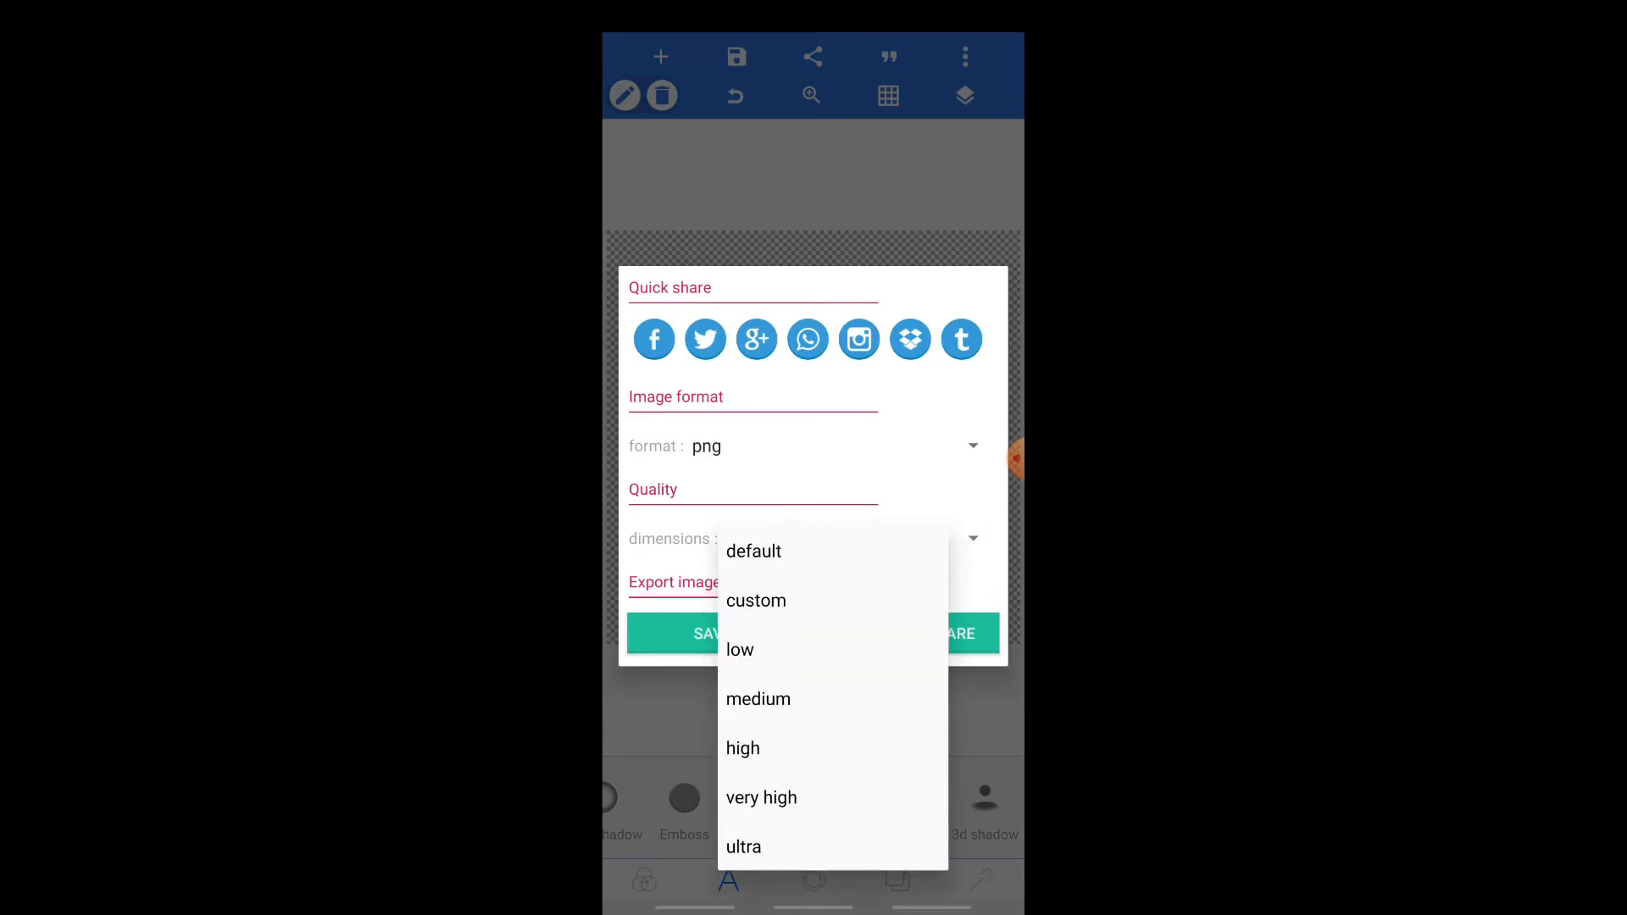
{"action": "left_click", "coordinate": [743, 846]}
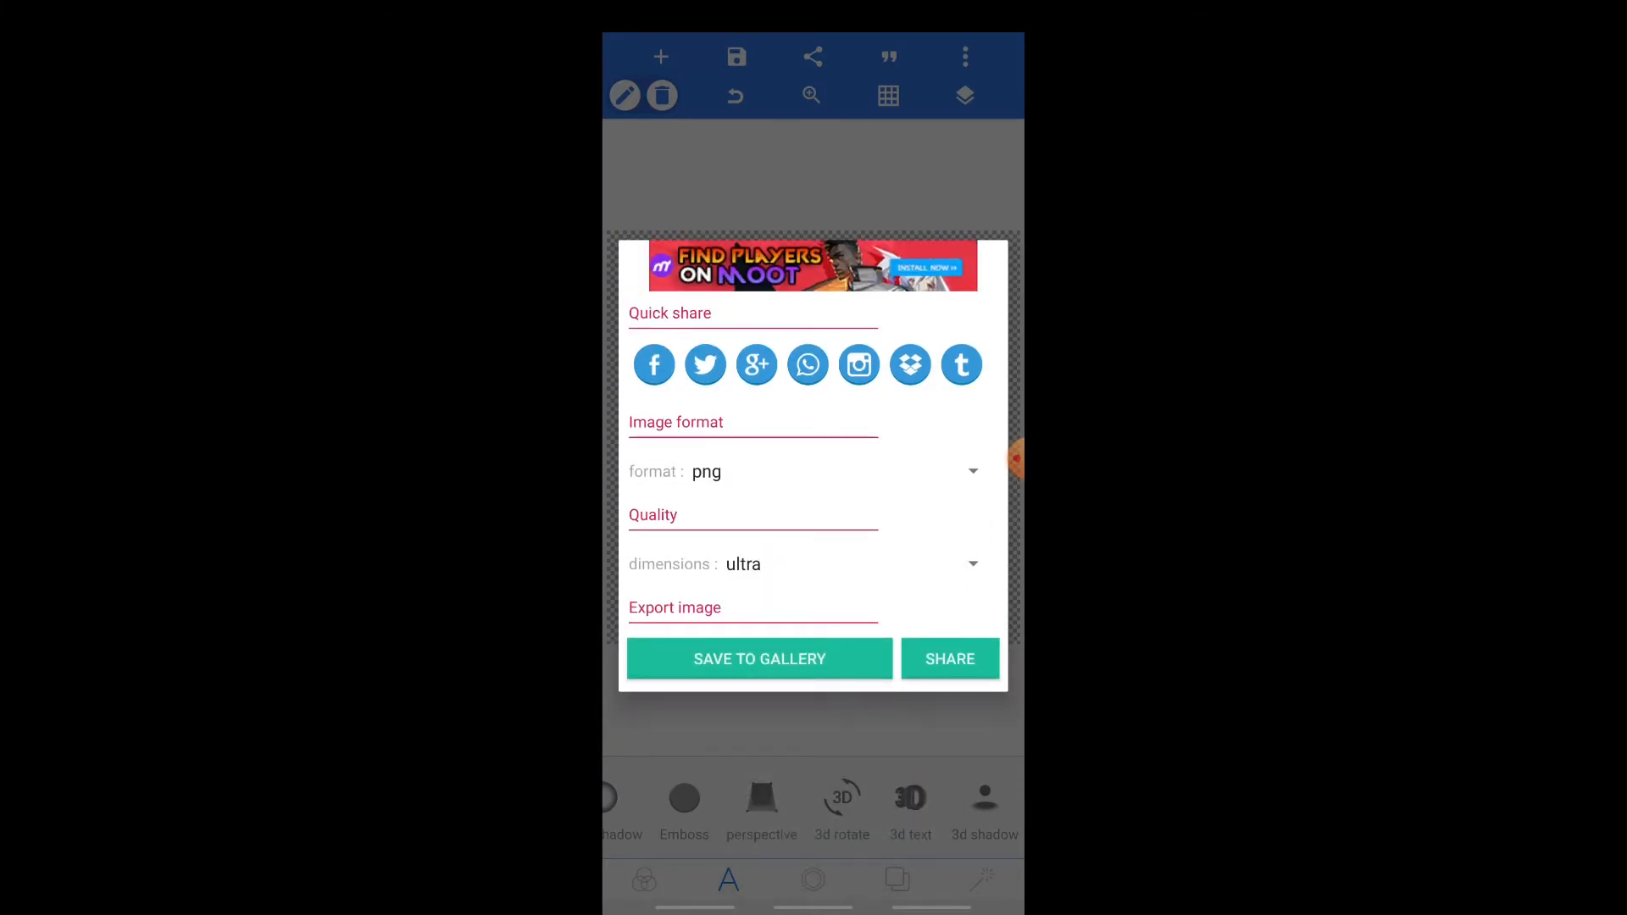
{"action": "left_click", "coordinate": [759, 658]}
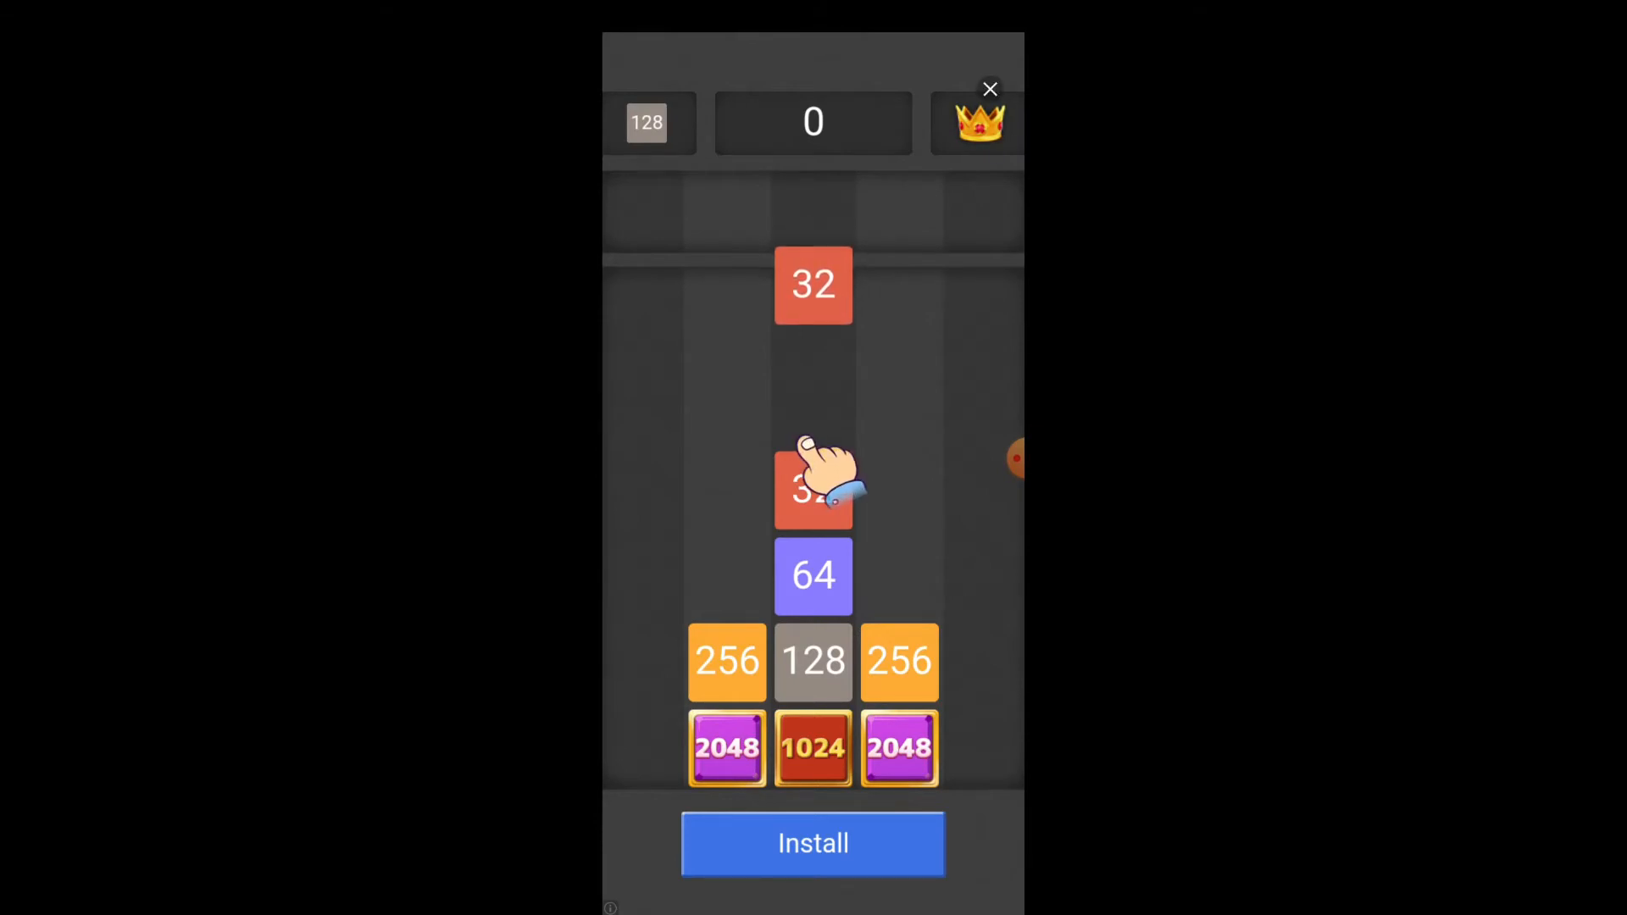
{"action": "left_click", "coordinate": [987, 87]}
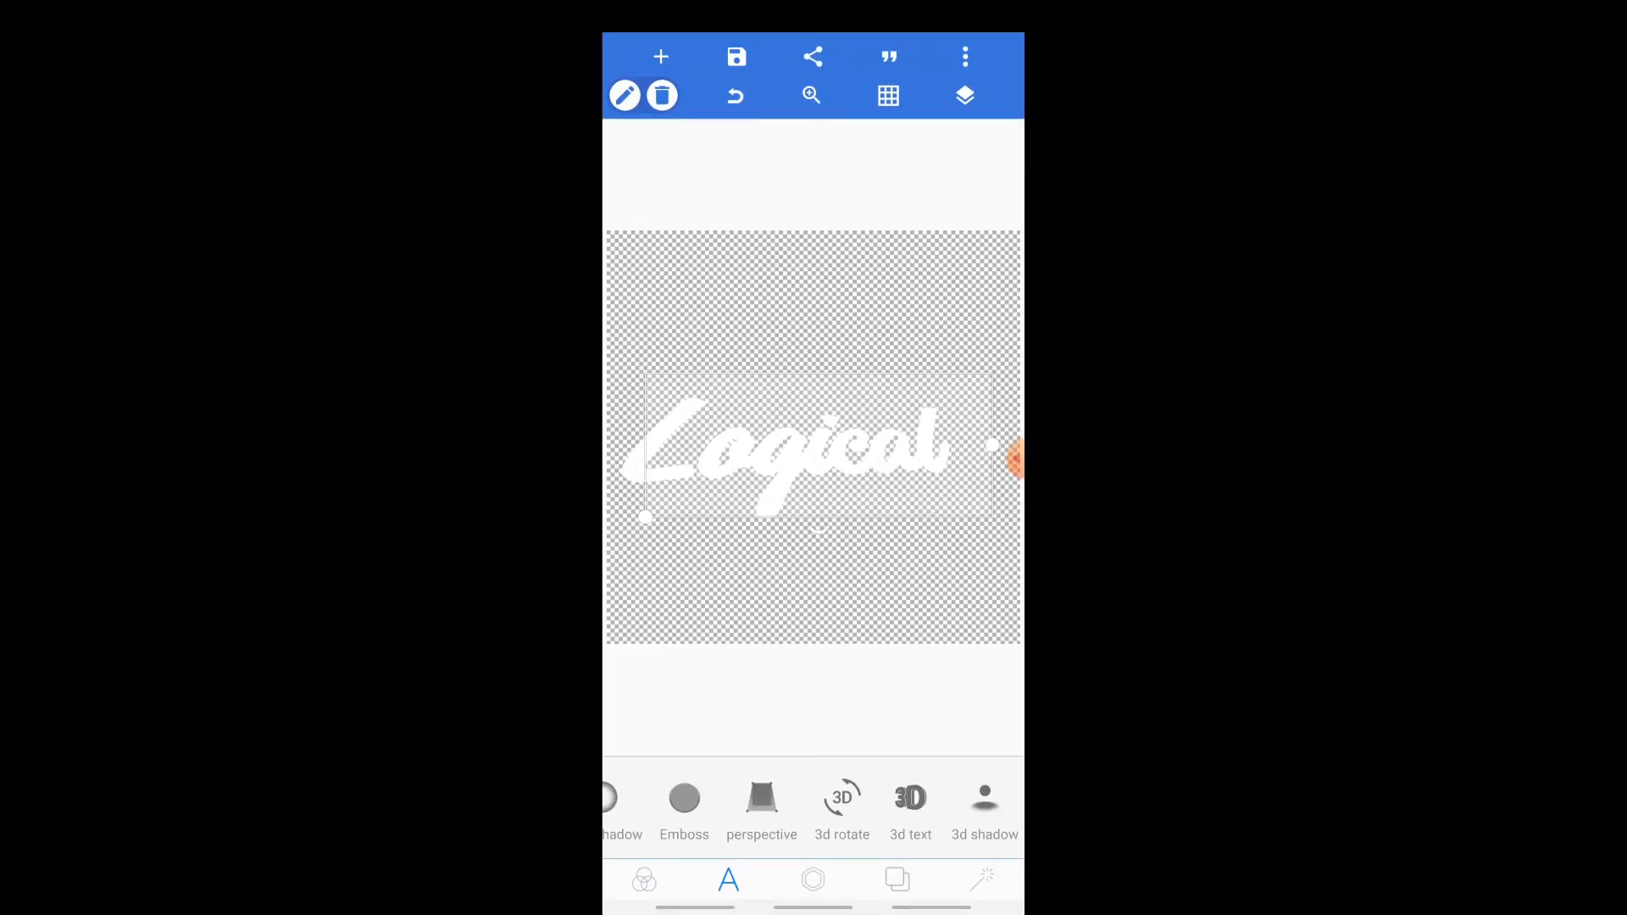
Step: Re-enable the 3D text effect on the "Logical" title and apply it
{"action": "left_click", "coordinate": [909, 809]}
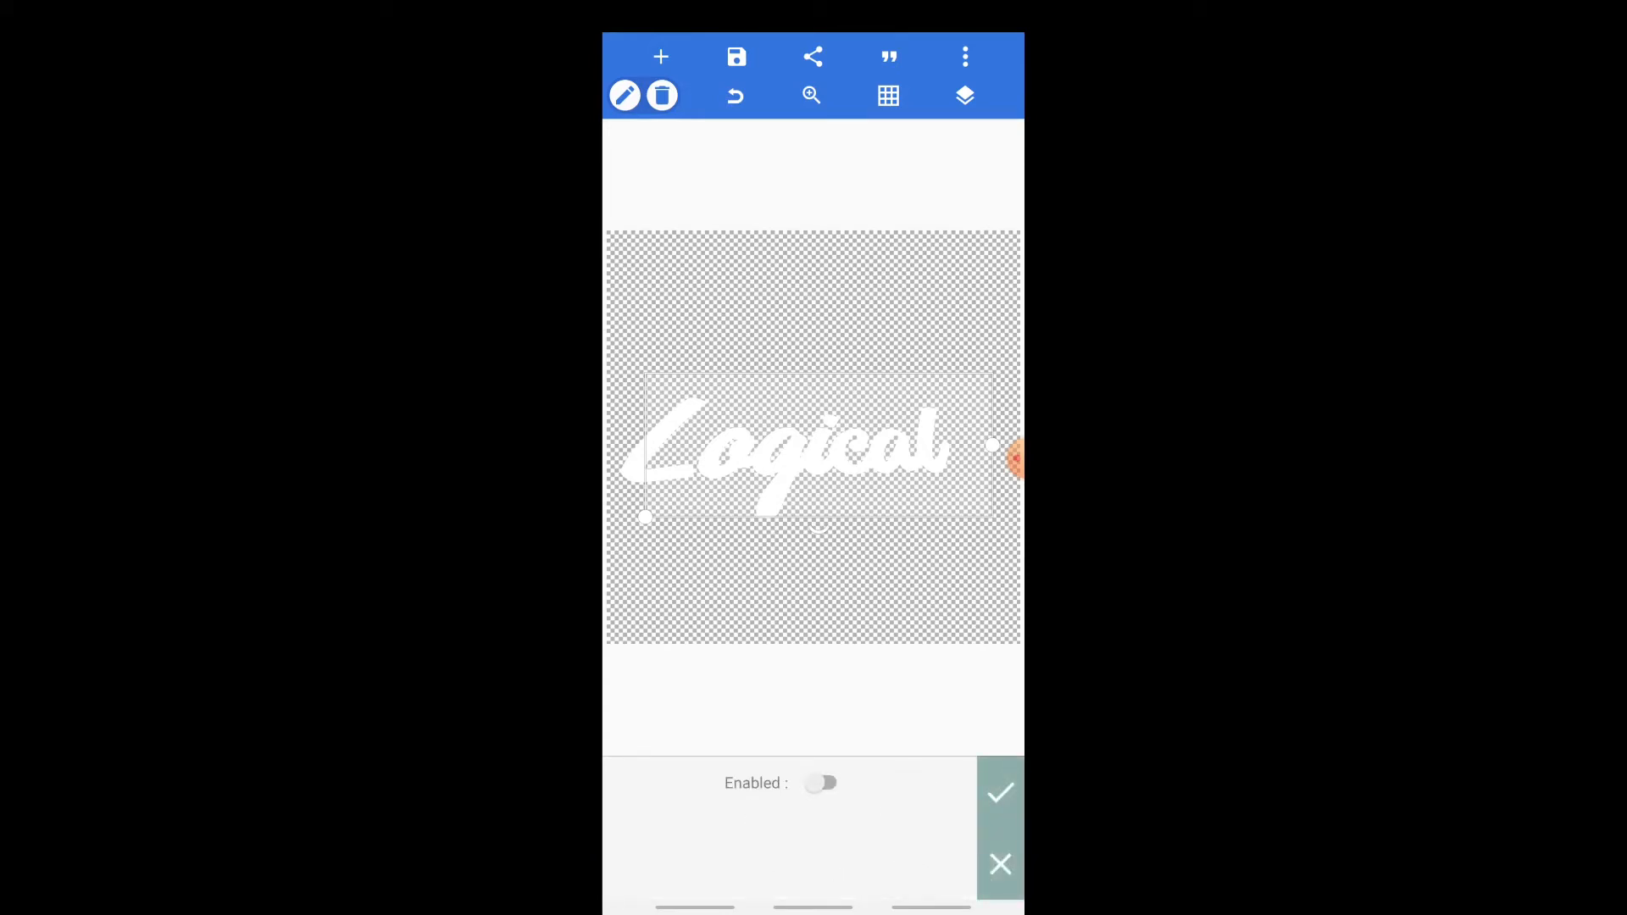
{"action": "left_click", "coordinate": [822, 783]}
{"action": "left_click", "coordinate": [1000, 792]}
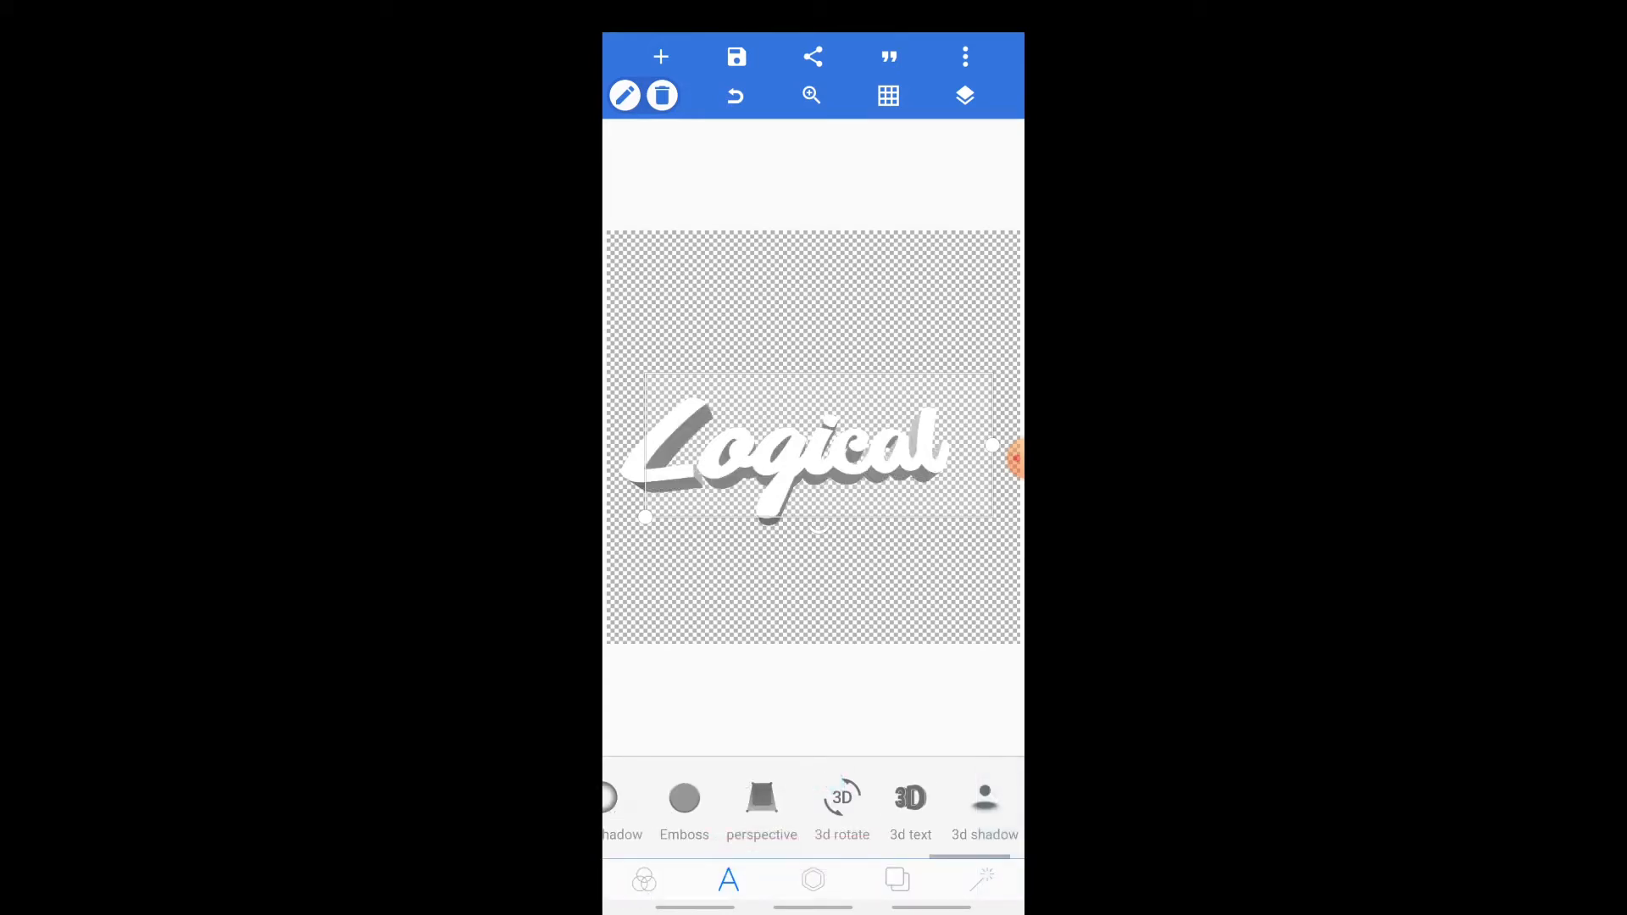
Step: Save the 3D version of the "Logical" title to the gallery as a PNG with ultra dimensions, closing the advertisement
{"action": "left_click", "coordinate": [736, 57]}
{"action": "left_click", "coordinate": [791, 131]}
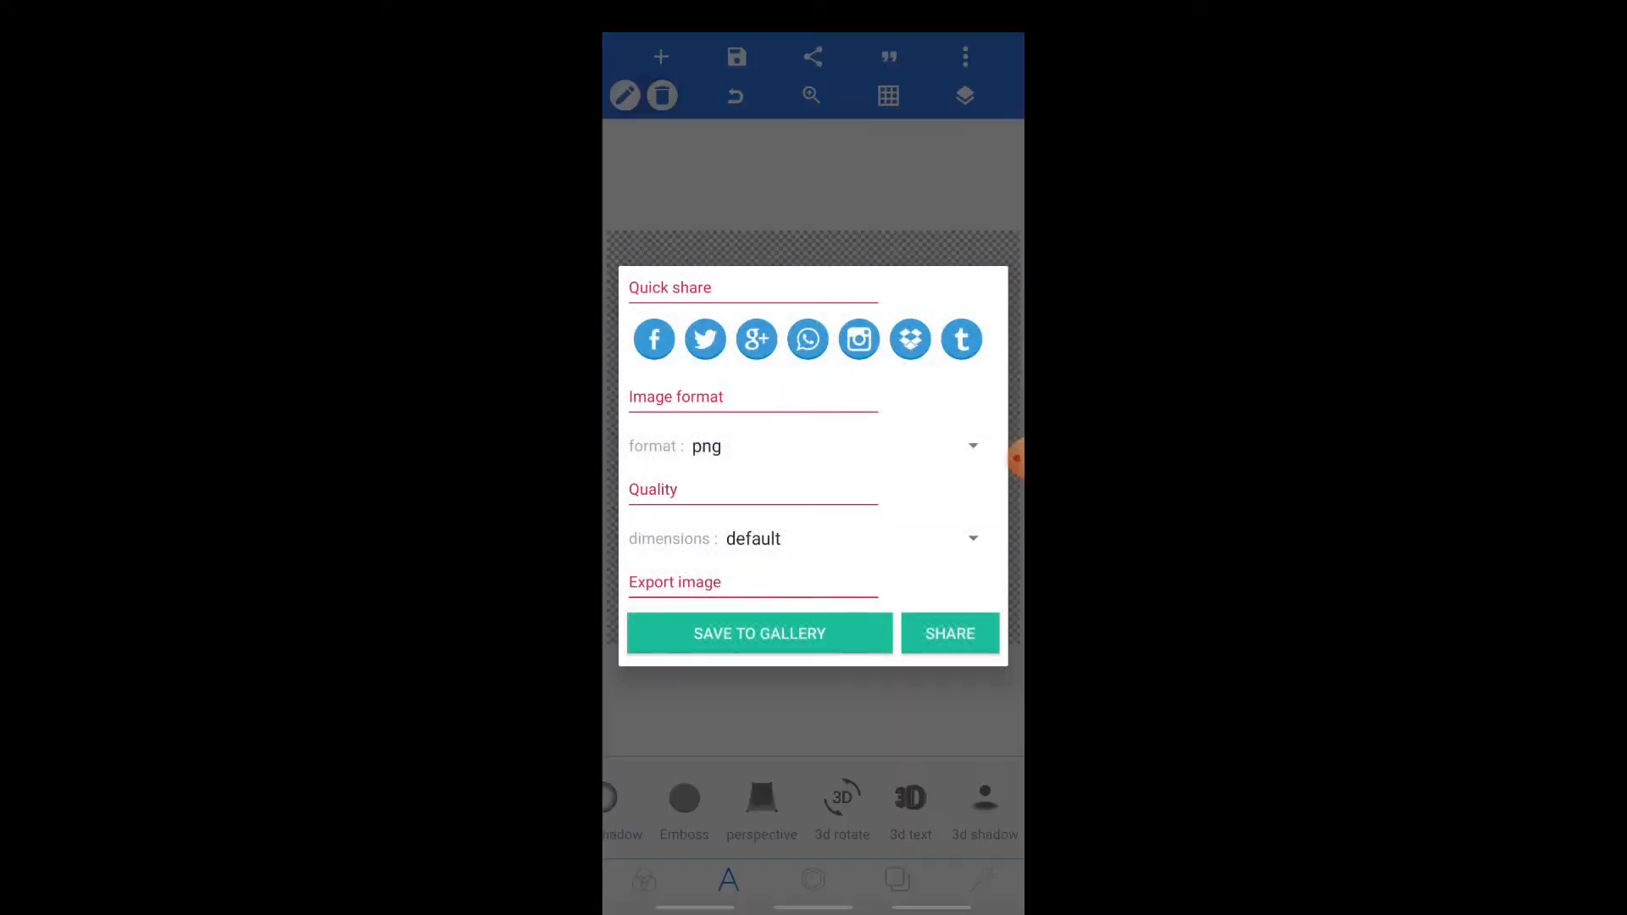
{"action": "left_click", "coordinate": [805, 539]}
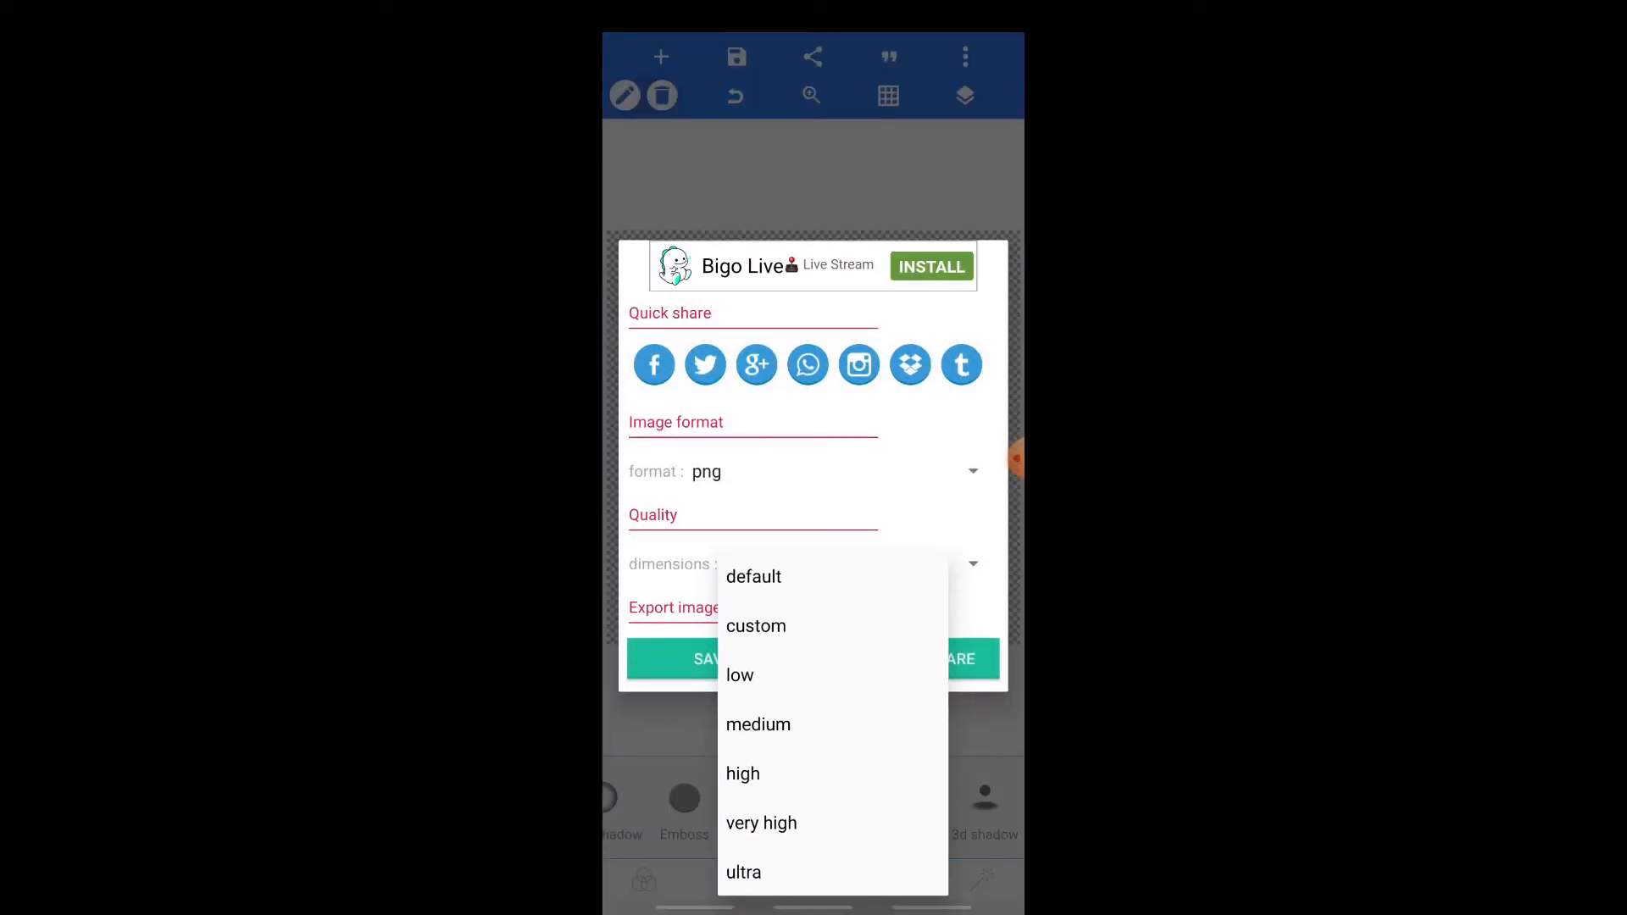
{"action": "left_click", "coordinate": [745, 871]}
{"action": "left_click", "coordinate": [759, 658]}
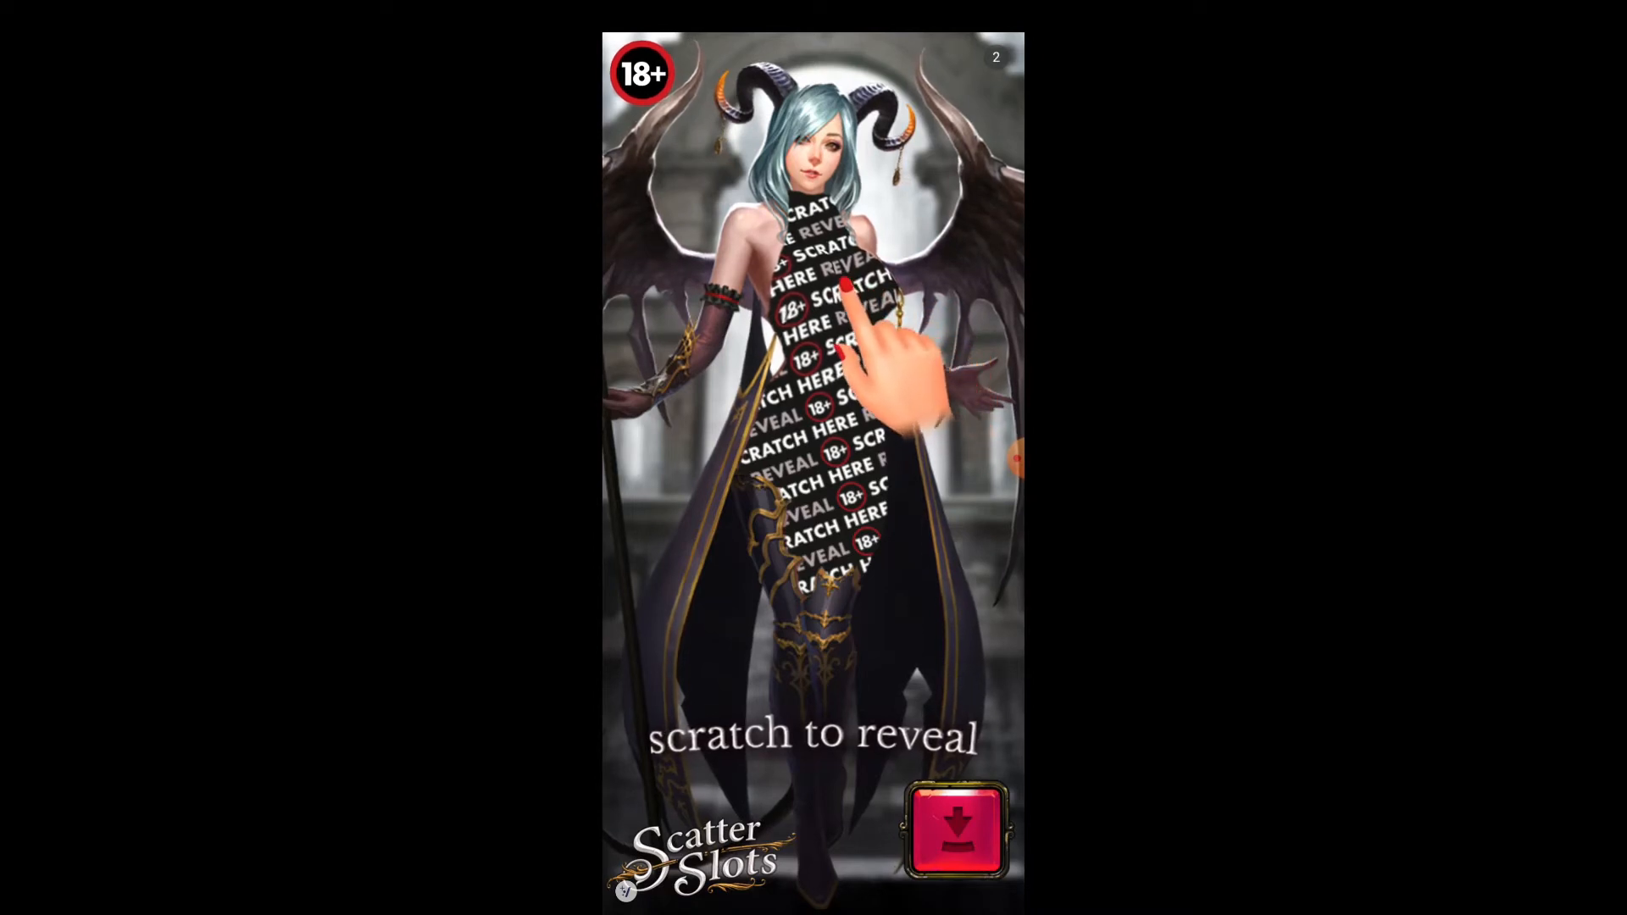
{"action": "left_click", "coordinate": [998, 59]}
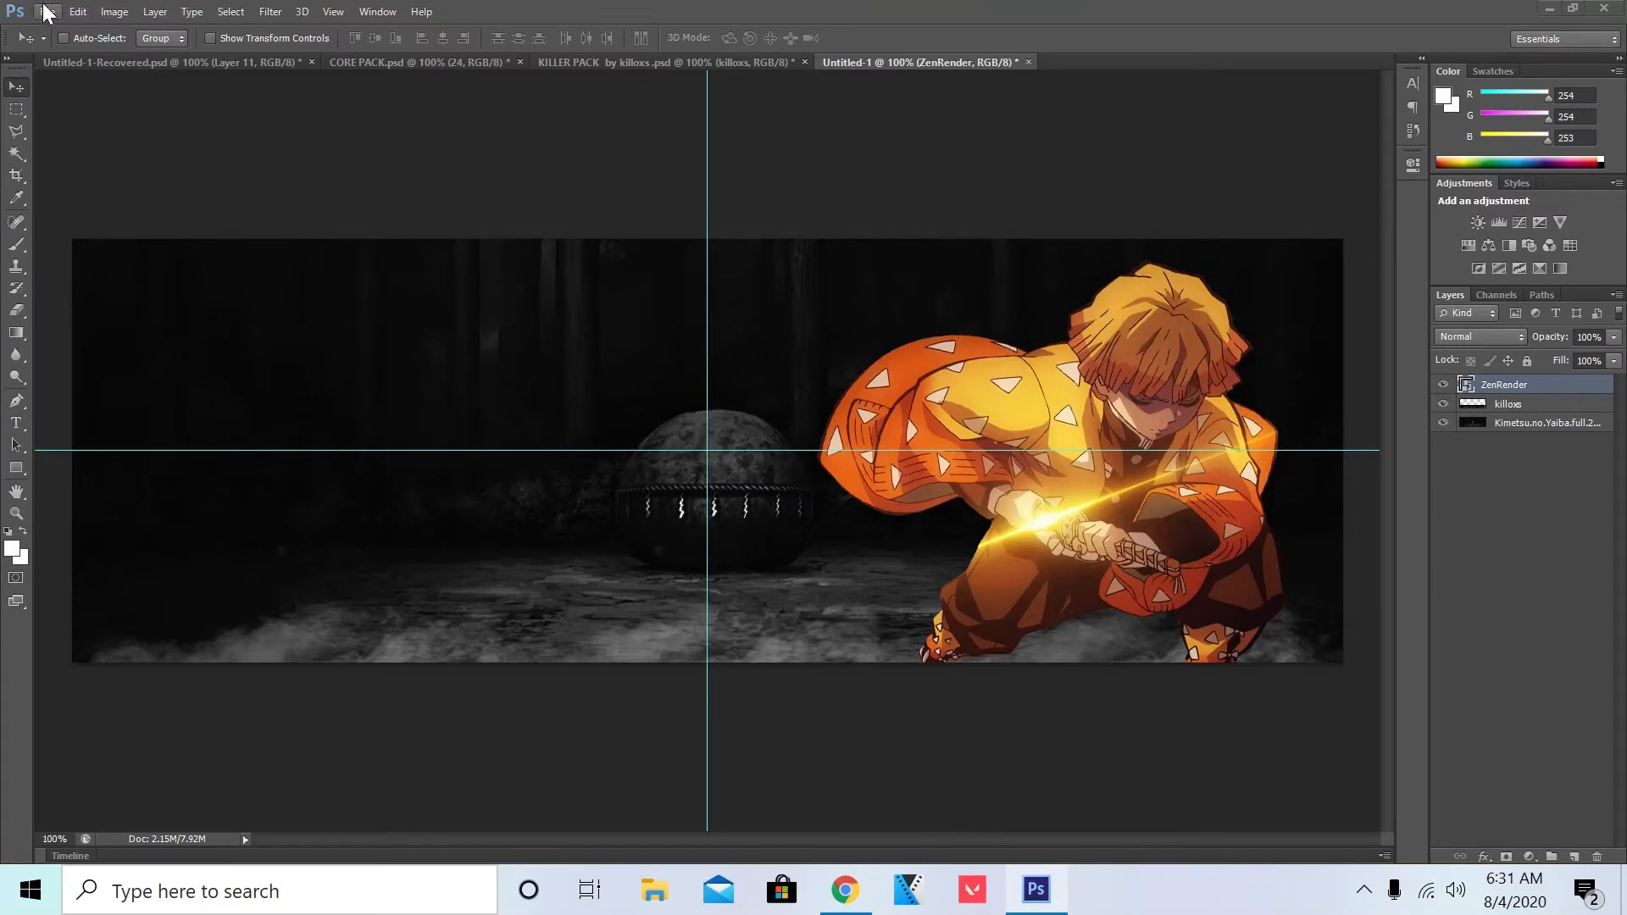
Step: Place the 3D "Logical" title image 20200803_213354 from Downloads in the left half of the header, at about X 409 px, Y 234 px
{"action": "left_click", "coordinate": [46, 12]}
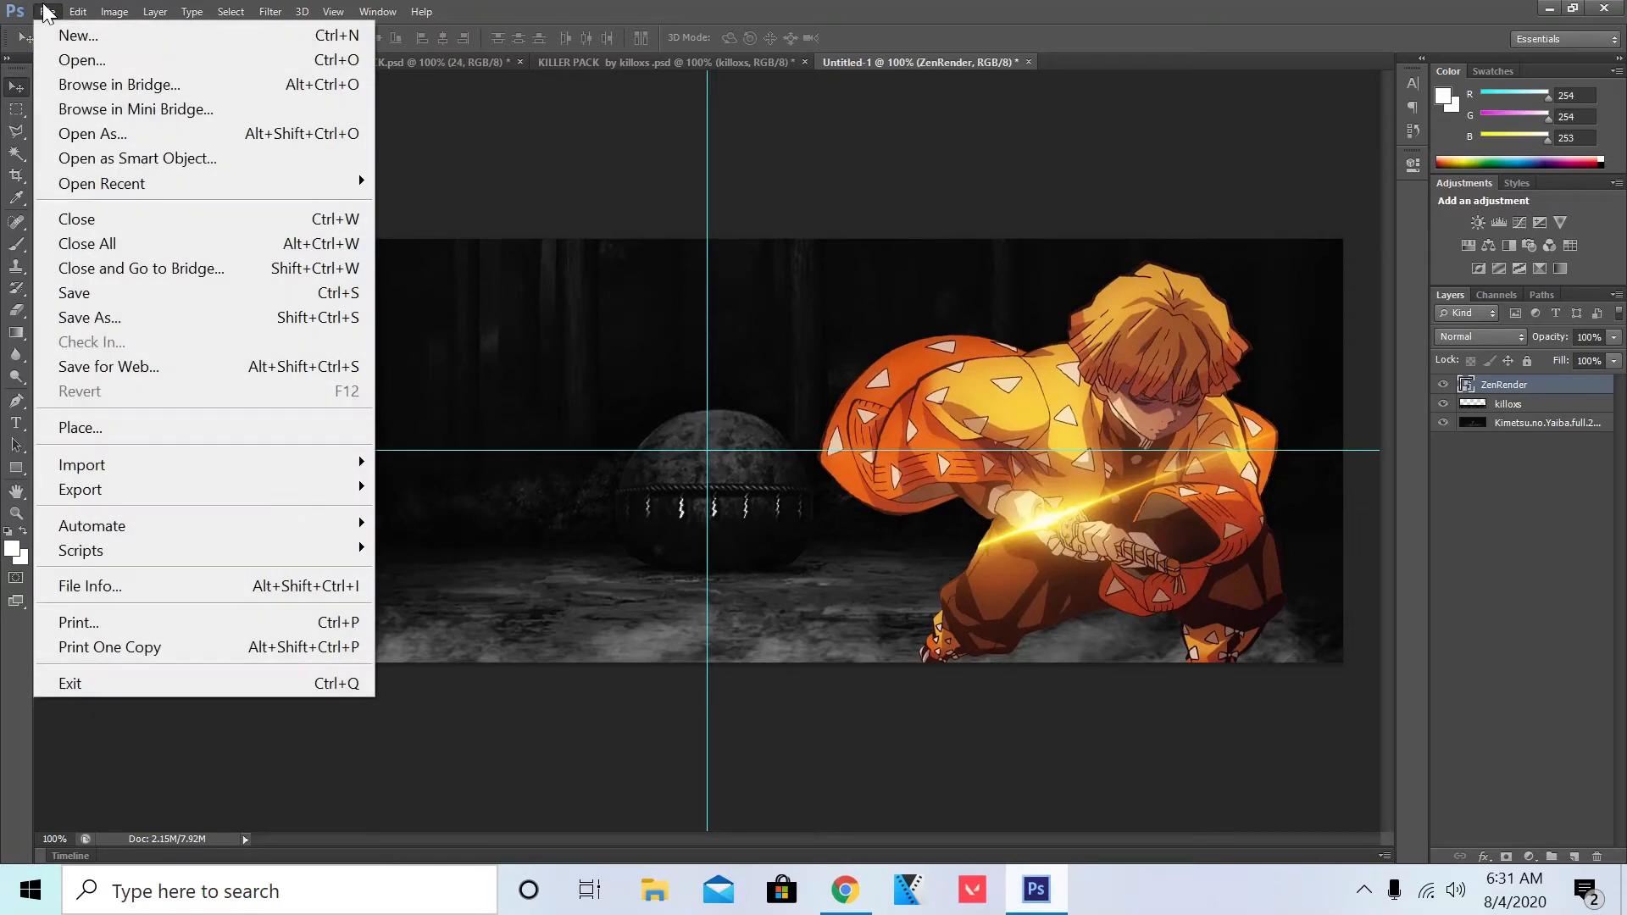
{"action": "left_click", "coordinate": [75, 433]}
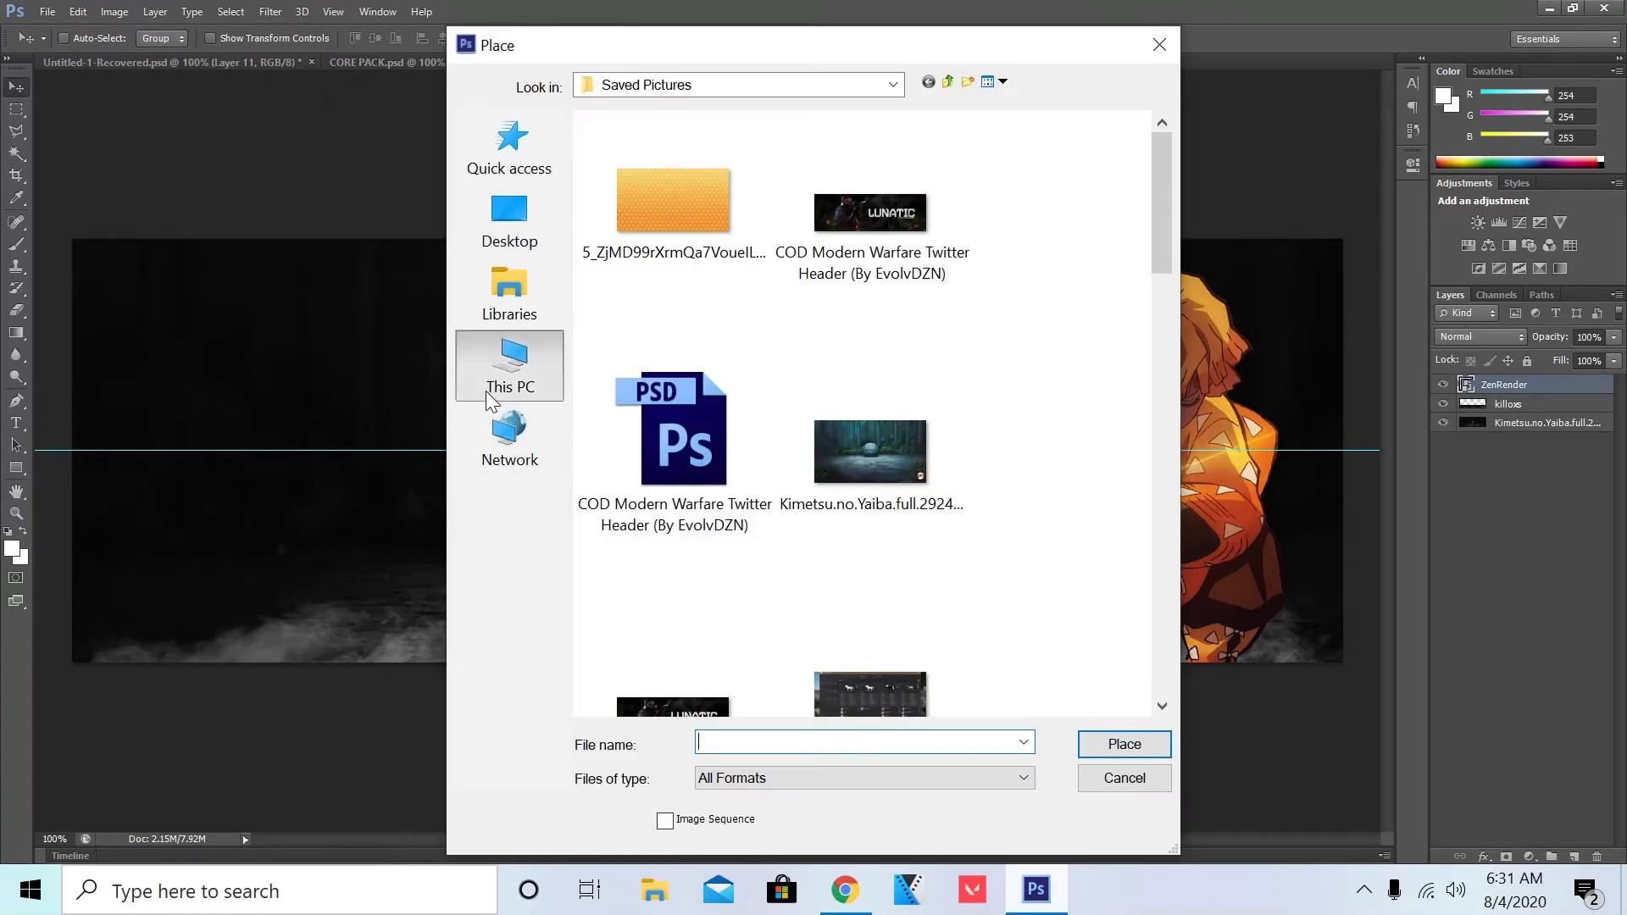
{"action": "left_click", "coordinate": [486, 393]}
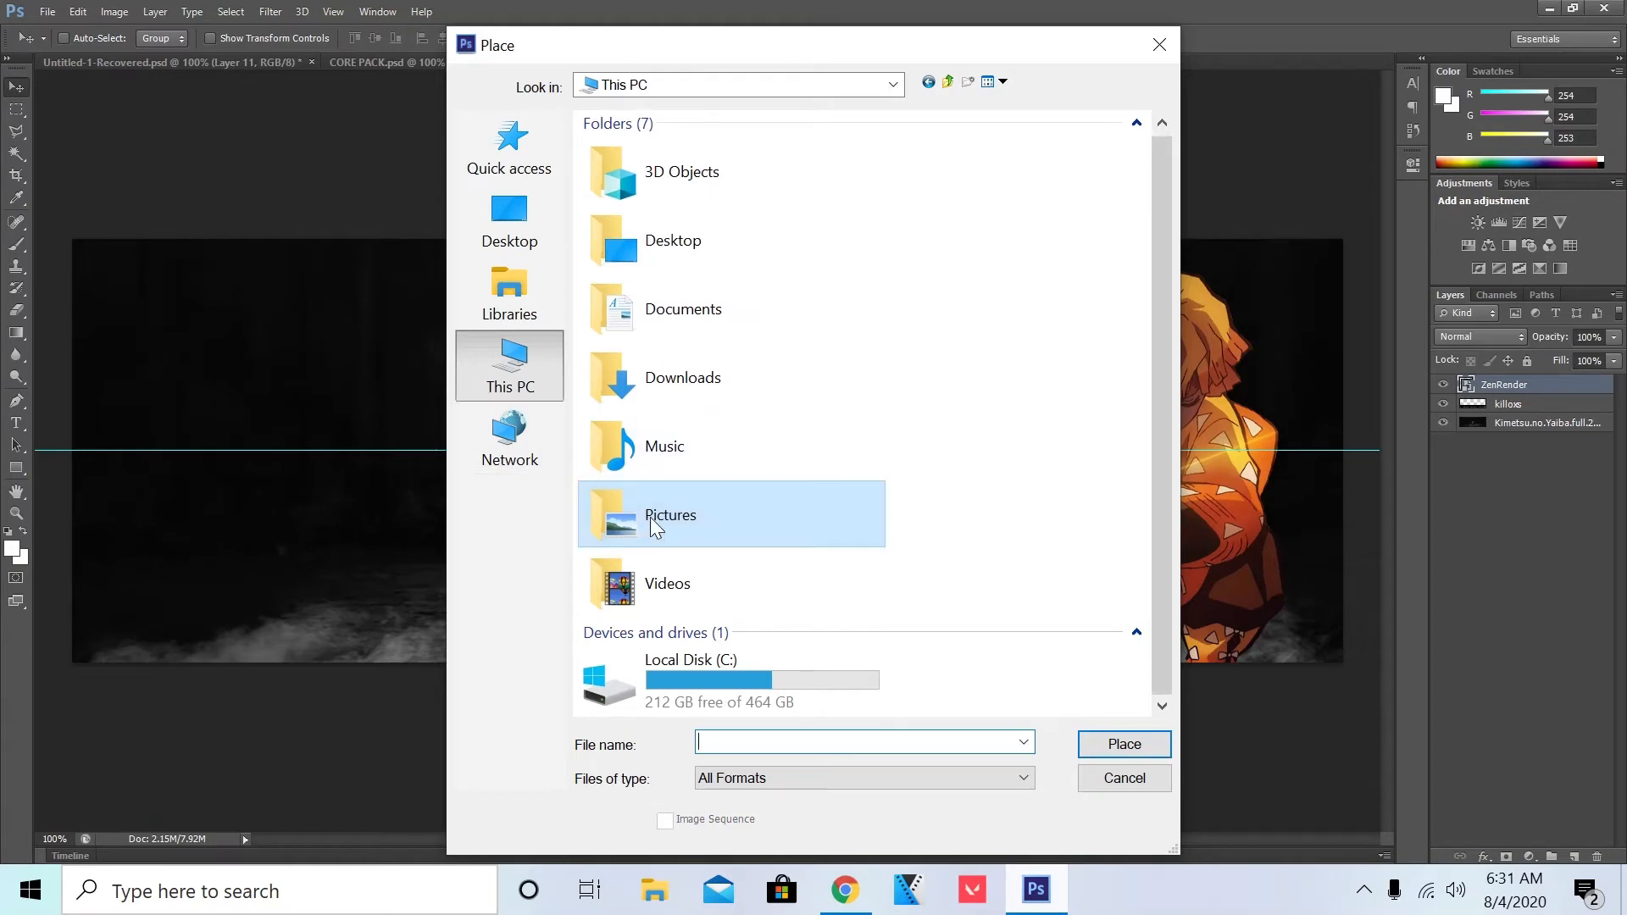
{"action": "double_click", "coordinate": [678, 378]}
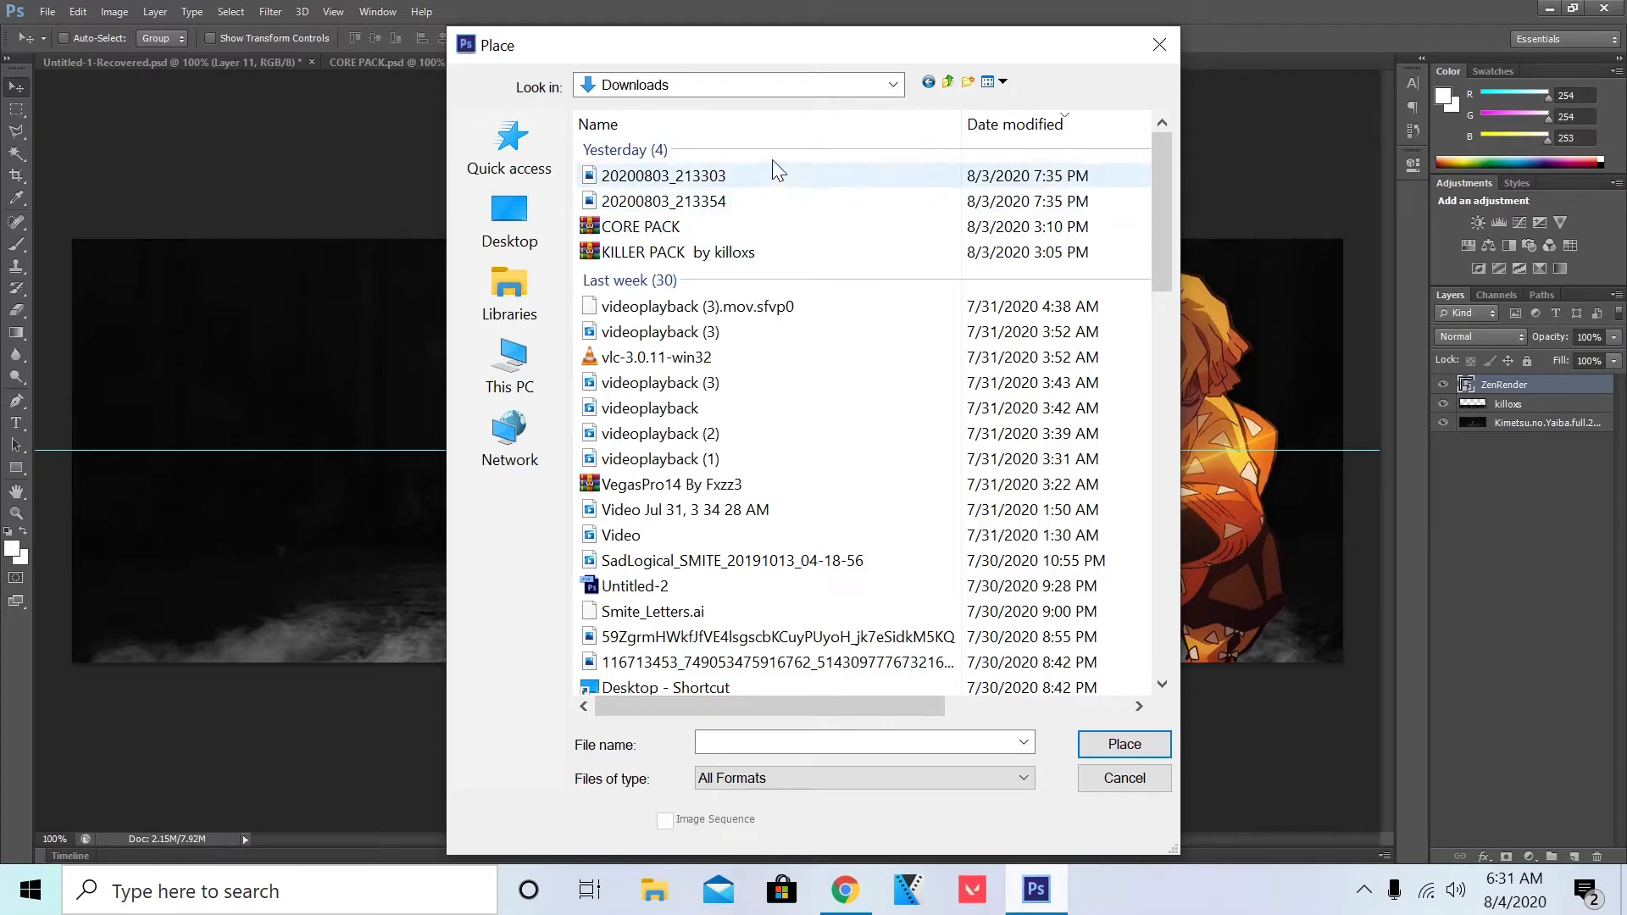
{"action": "double_click", "coordinate": [781, 204]}
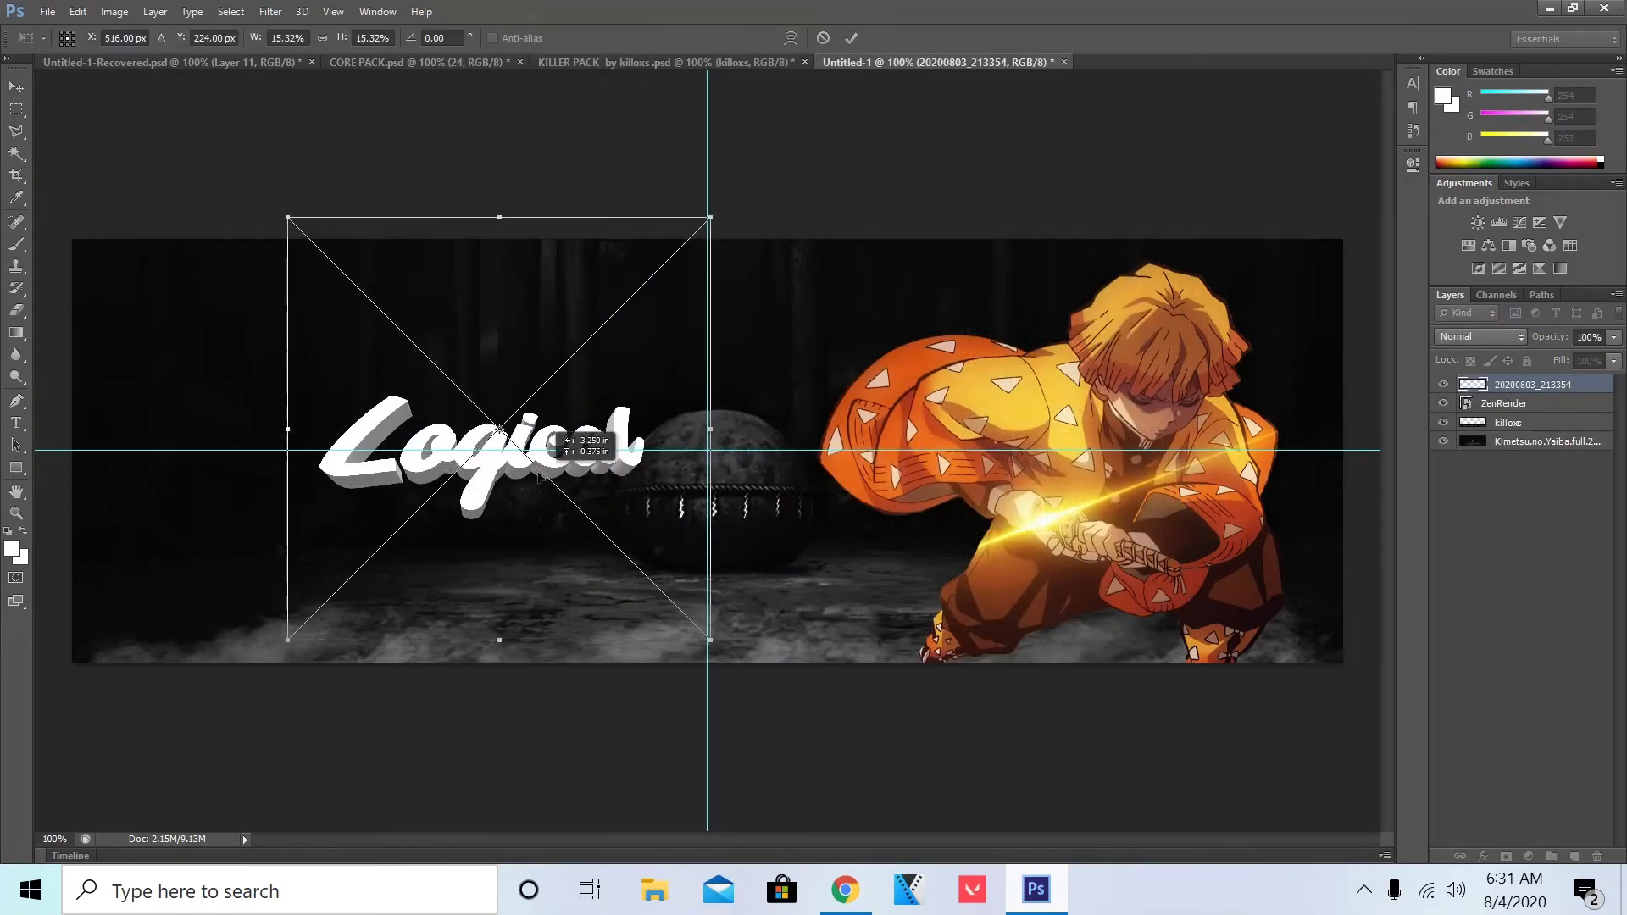
{"action": "left_click_drag", "start_coordinate": [537, 479], "coordinate": [422, 500]}
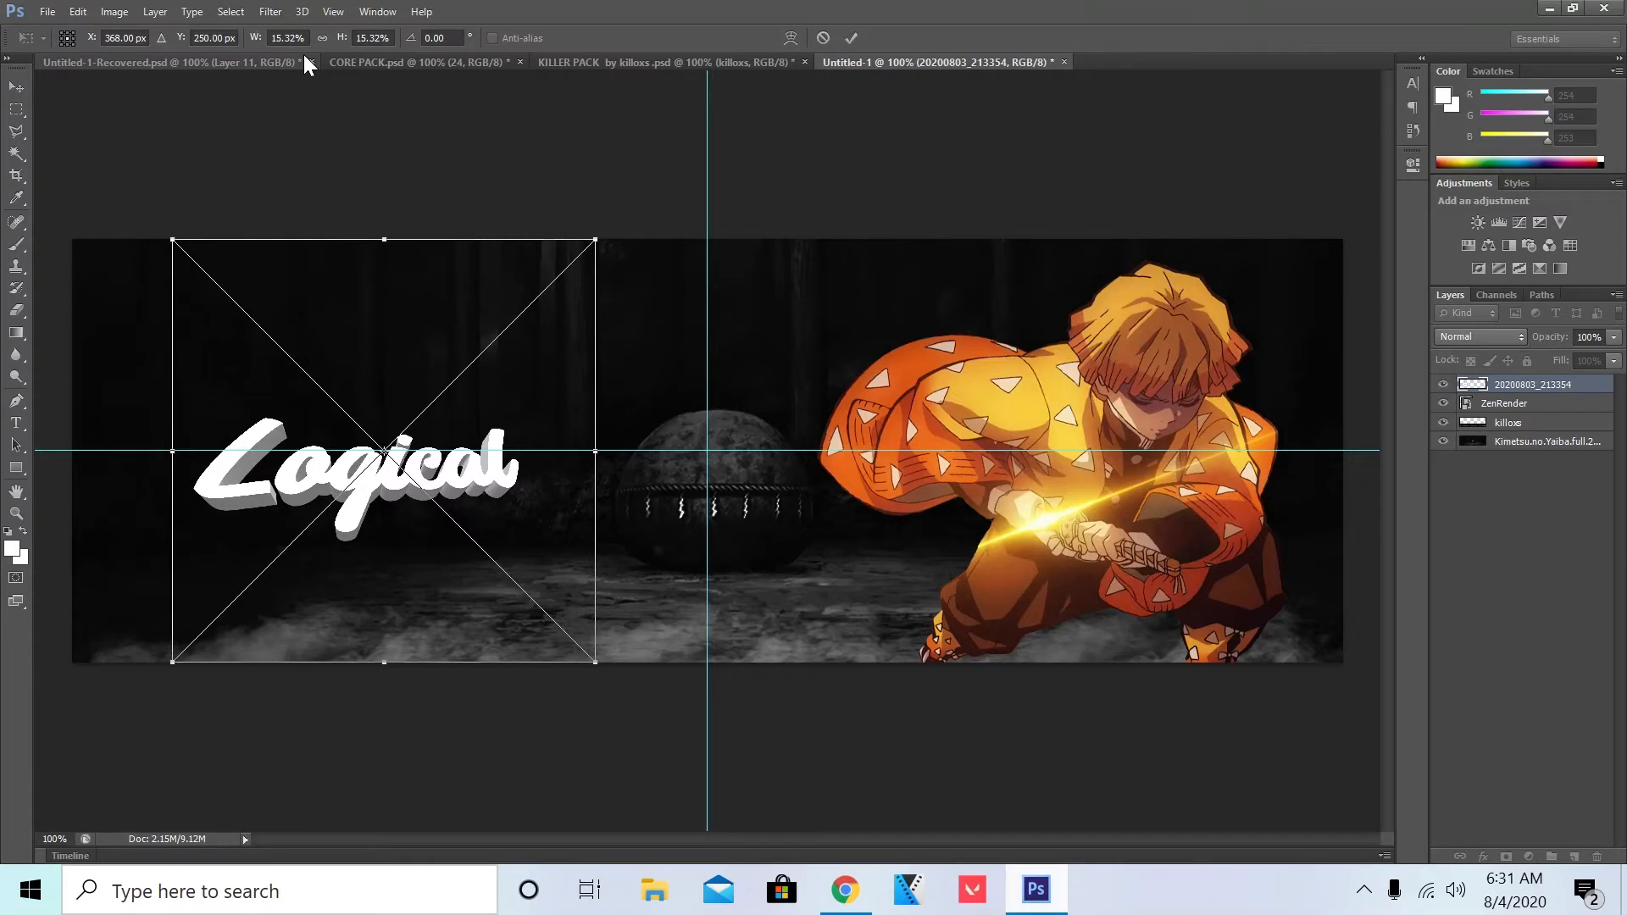
{"action": "left_click_drag", "start_coordinate": [391, 382], "coordinate": [427, 369]}
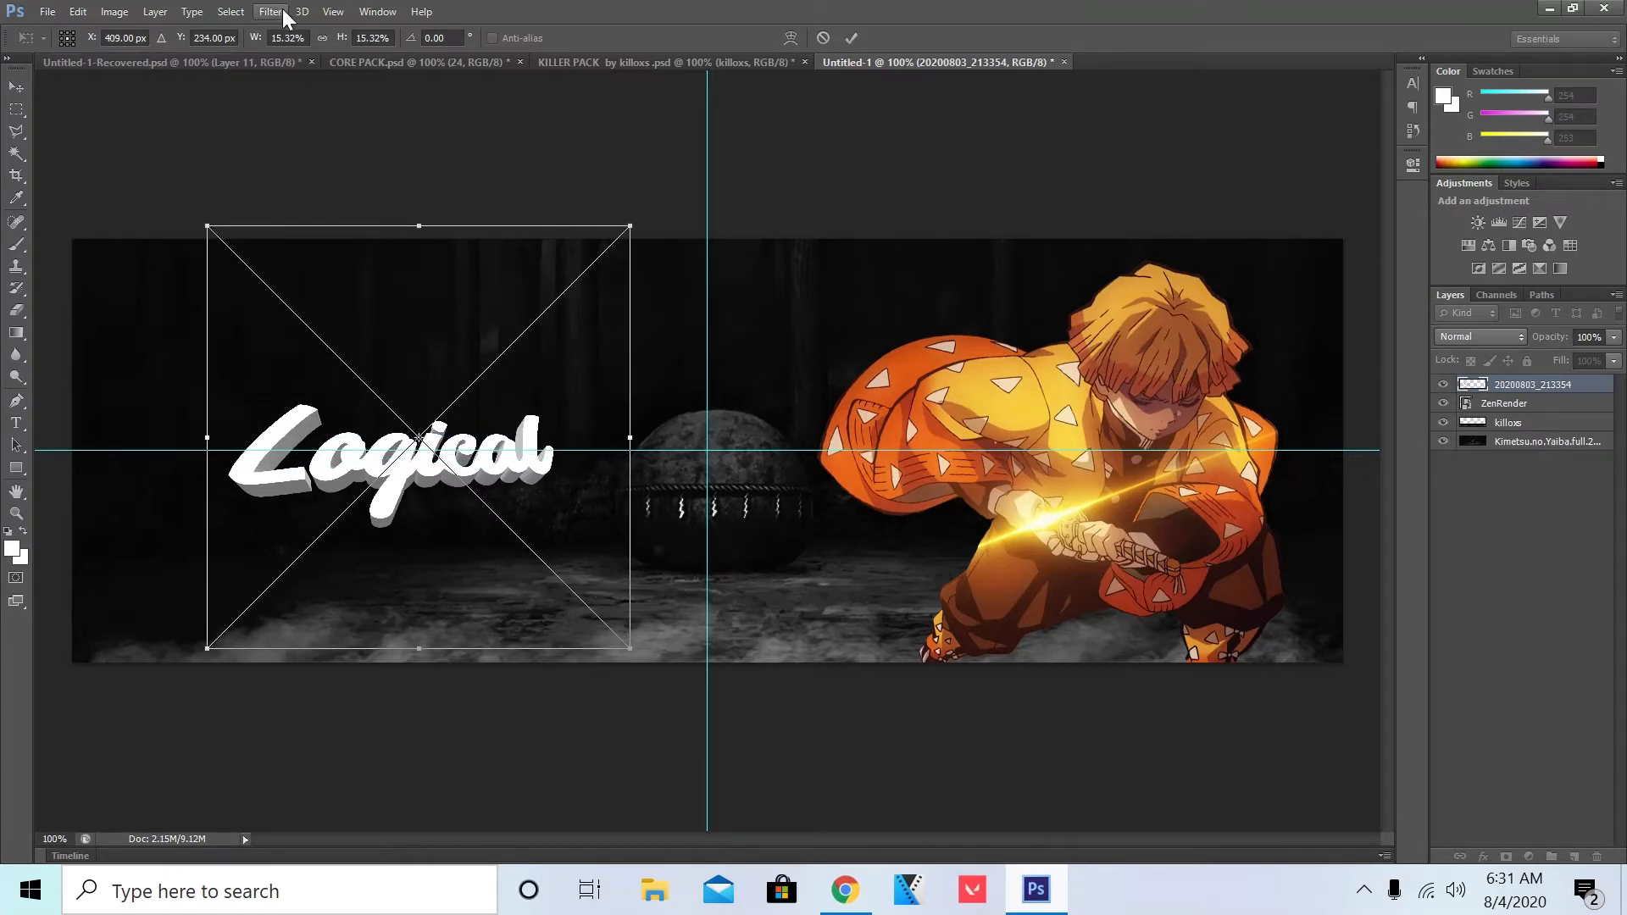
Step: Scale the placed 3D "Logical" title to 24% in both width and height
{"action": "left_click", "coordinate": [299, 38]}
{"action": "type", "text": "1"}
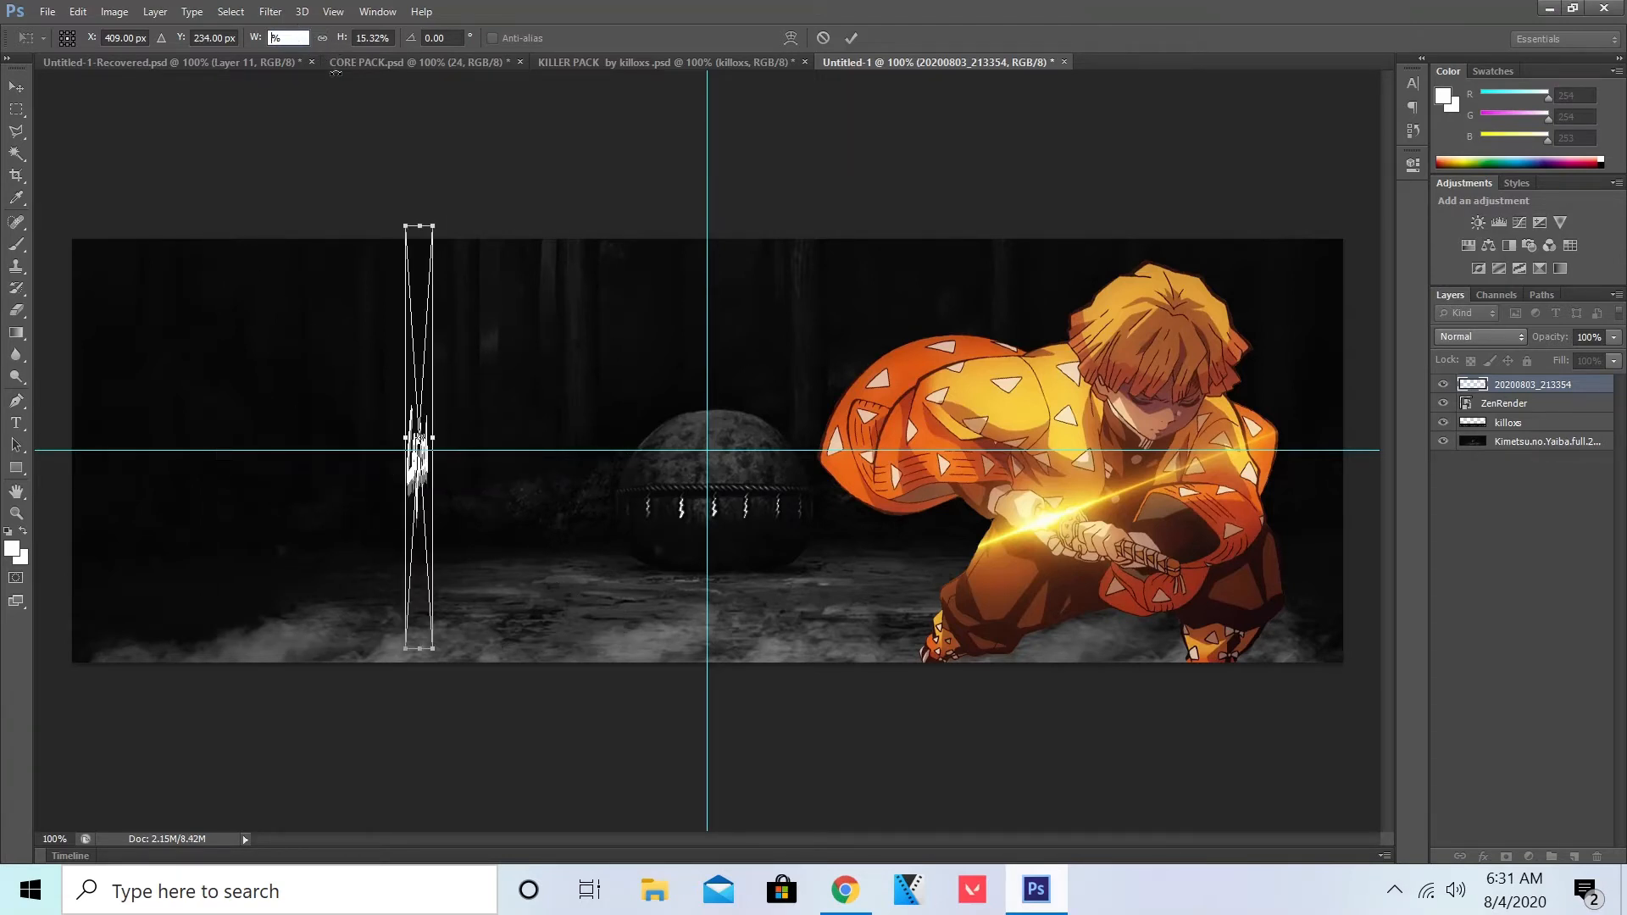
{"action": "type", "text": "20"}
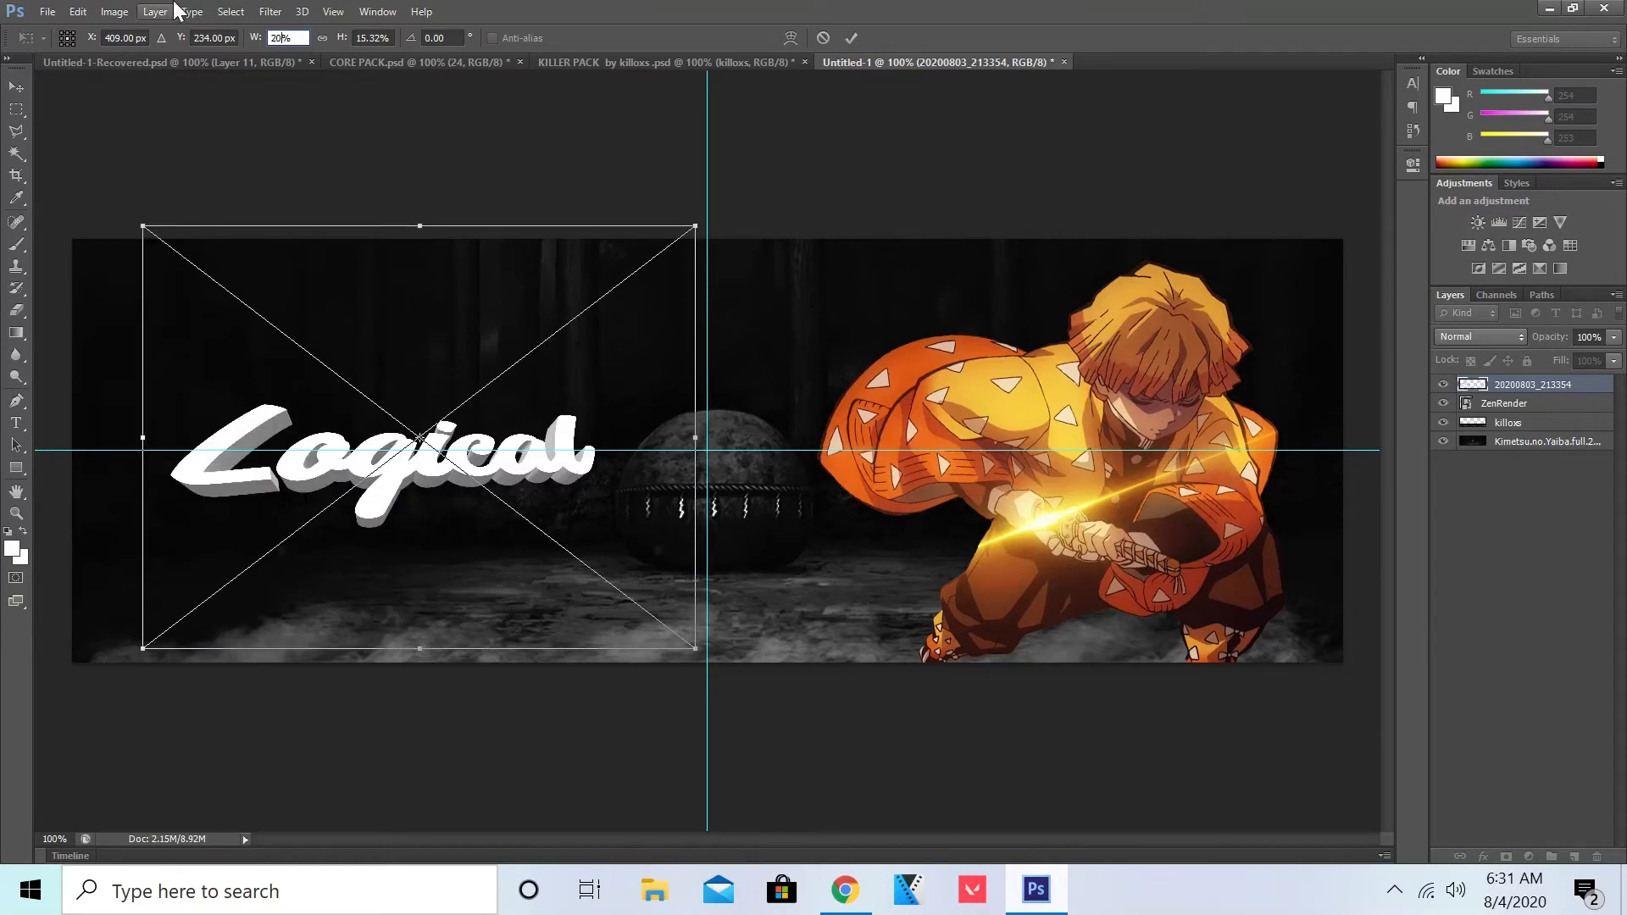
{"action": "left_click_drag", "start_coordinate": [386, 37], "coordinate": [358, 61]}
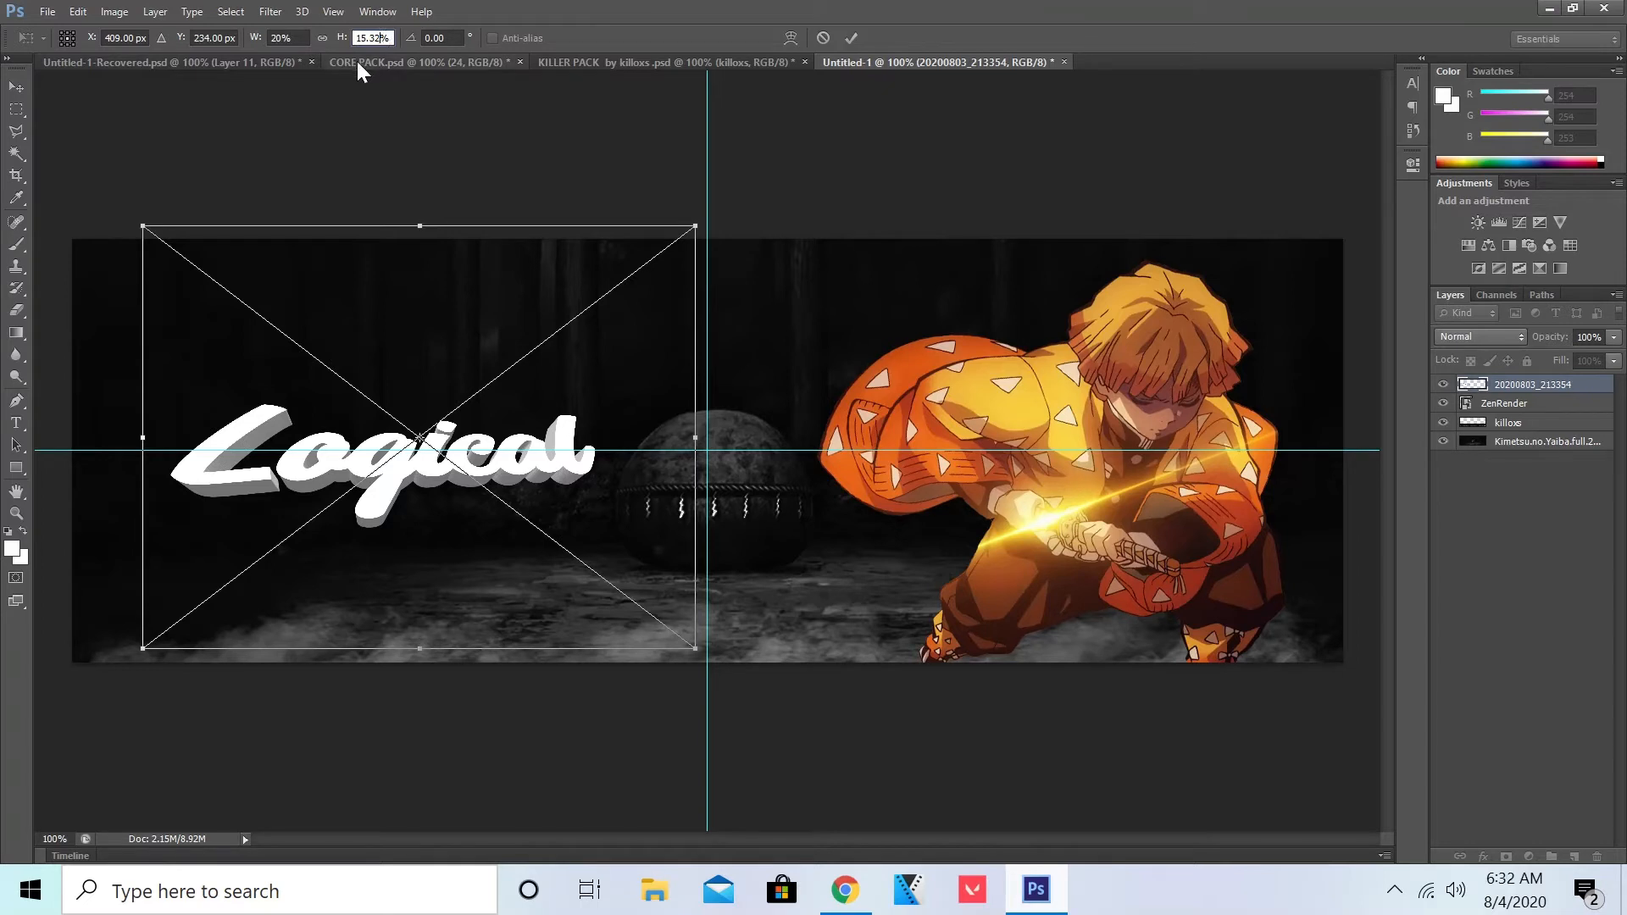
{"action": "type", "text": "15"}
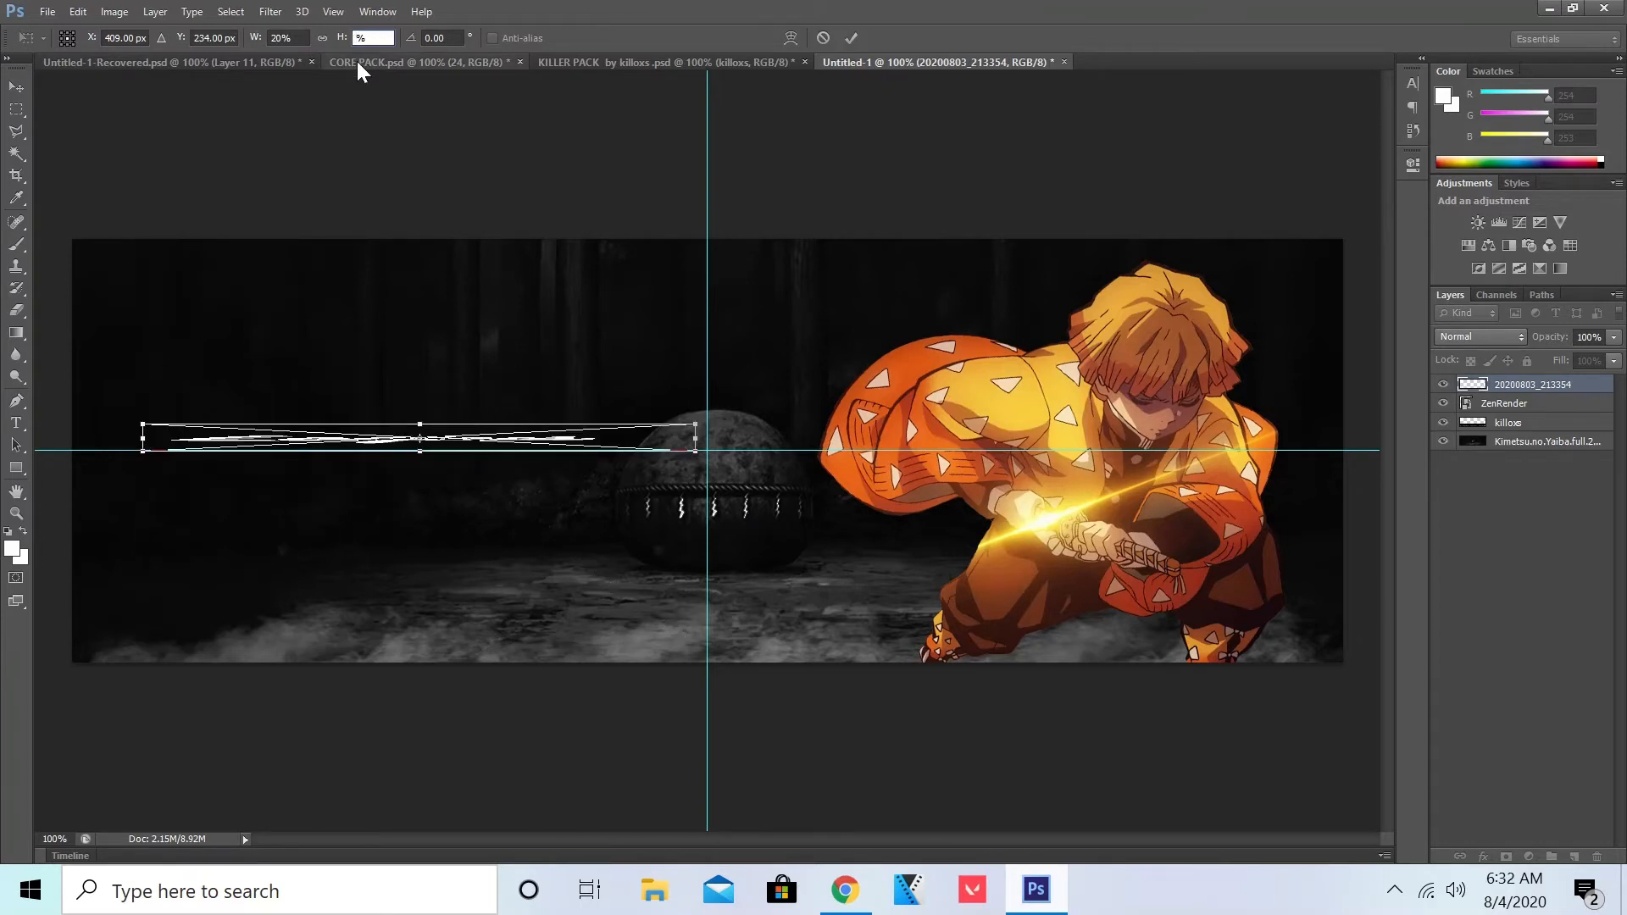
{"action": "key", "text": "BackSpace"}
{"action": "key", "text": "BackSpace"}
{"action": "type", "text": "20"}
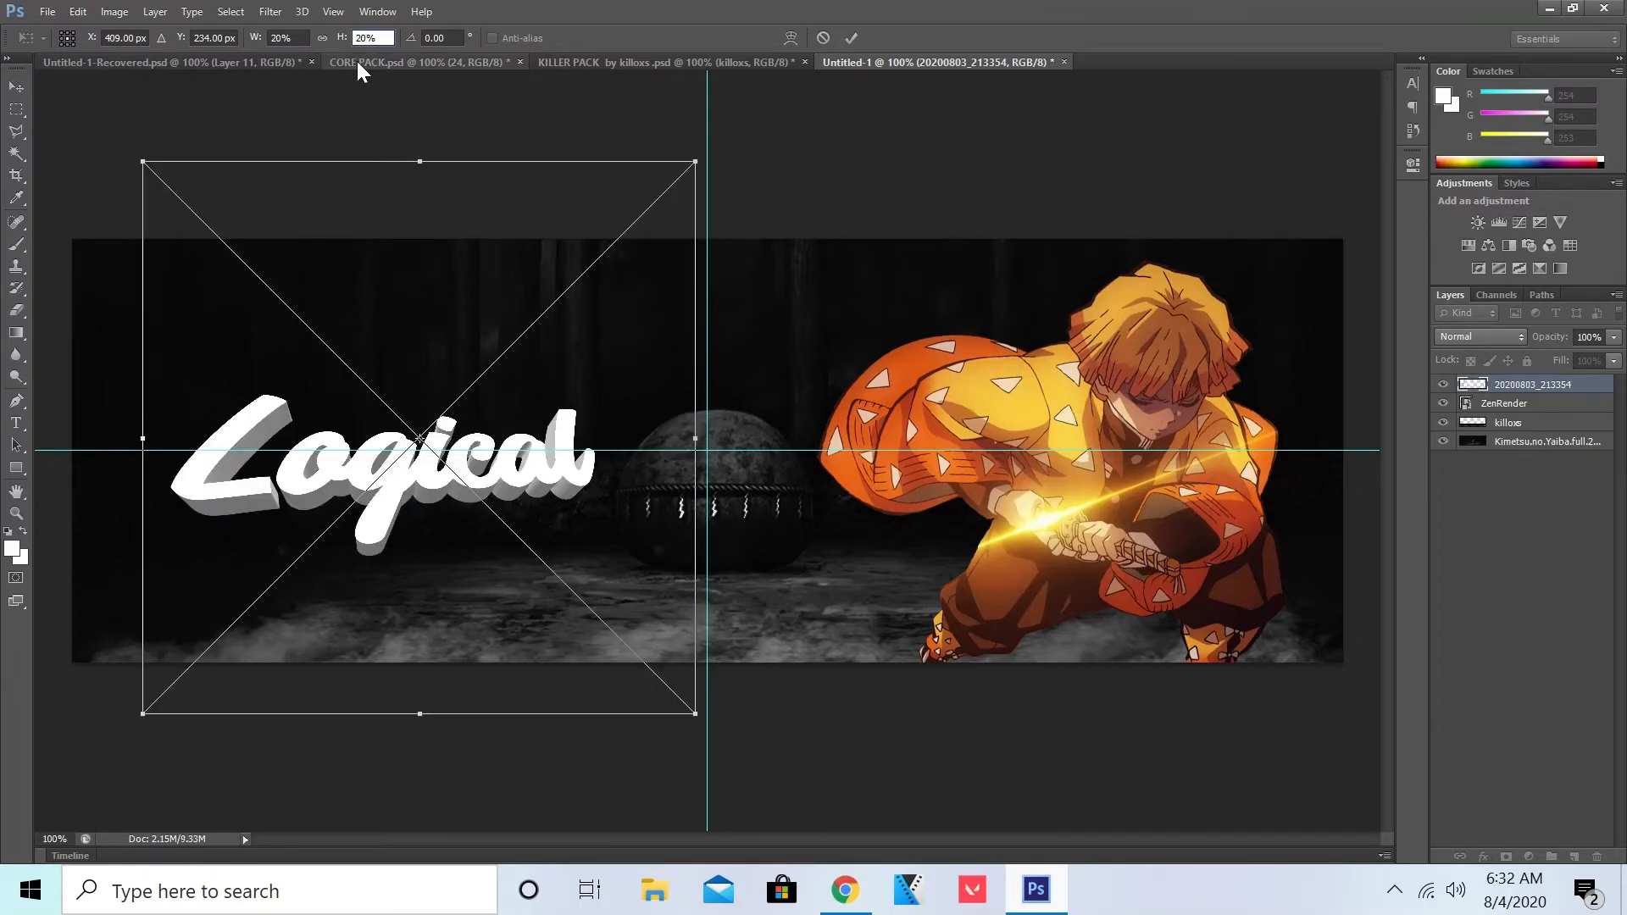
{"action": "key", "text": "BackSpace"}
{"action": "type", "text": "5"}
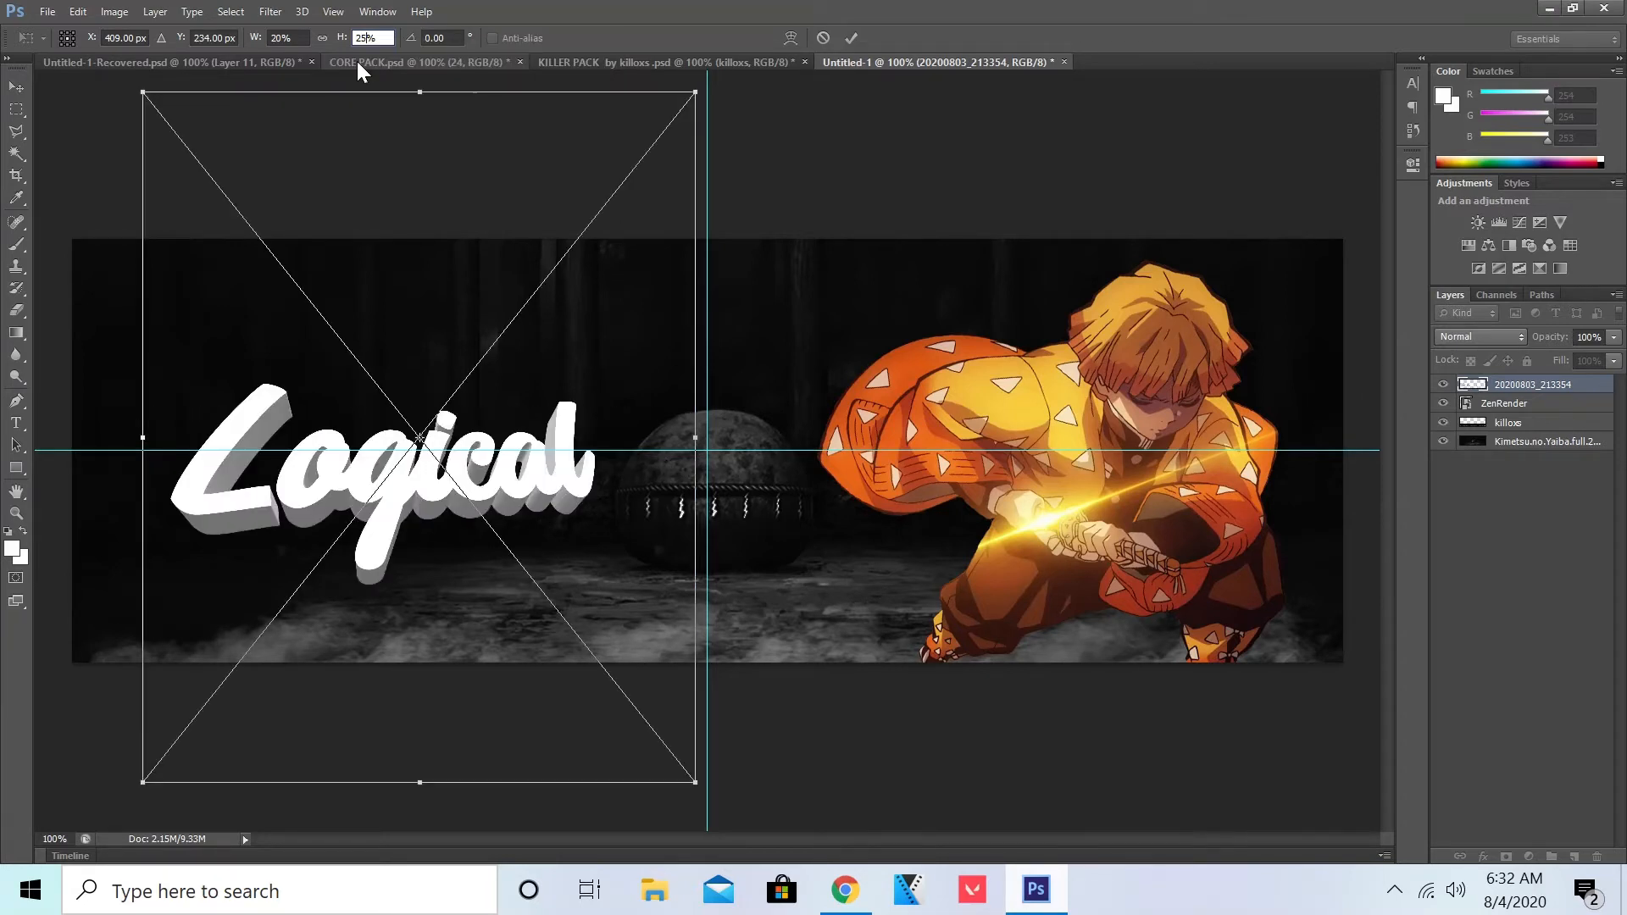
{"action": "key", "text": "BackSpace"}
{"action": "type", "text": "4"}
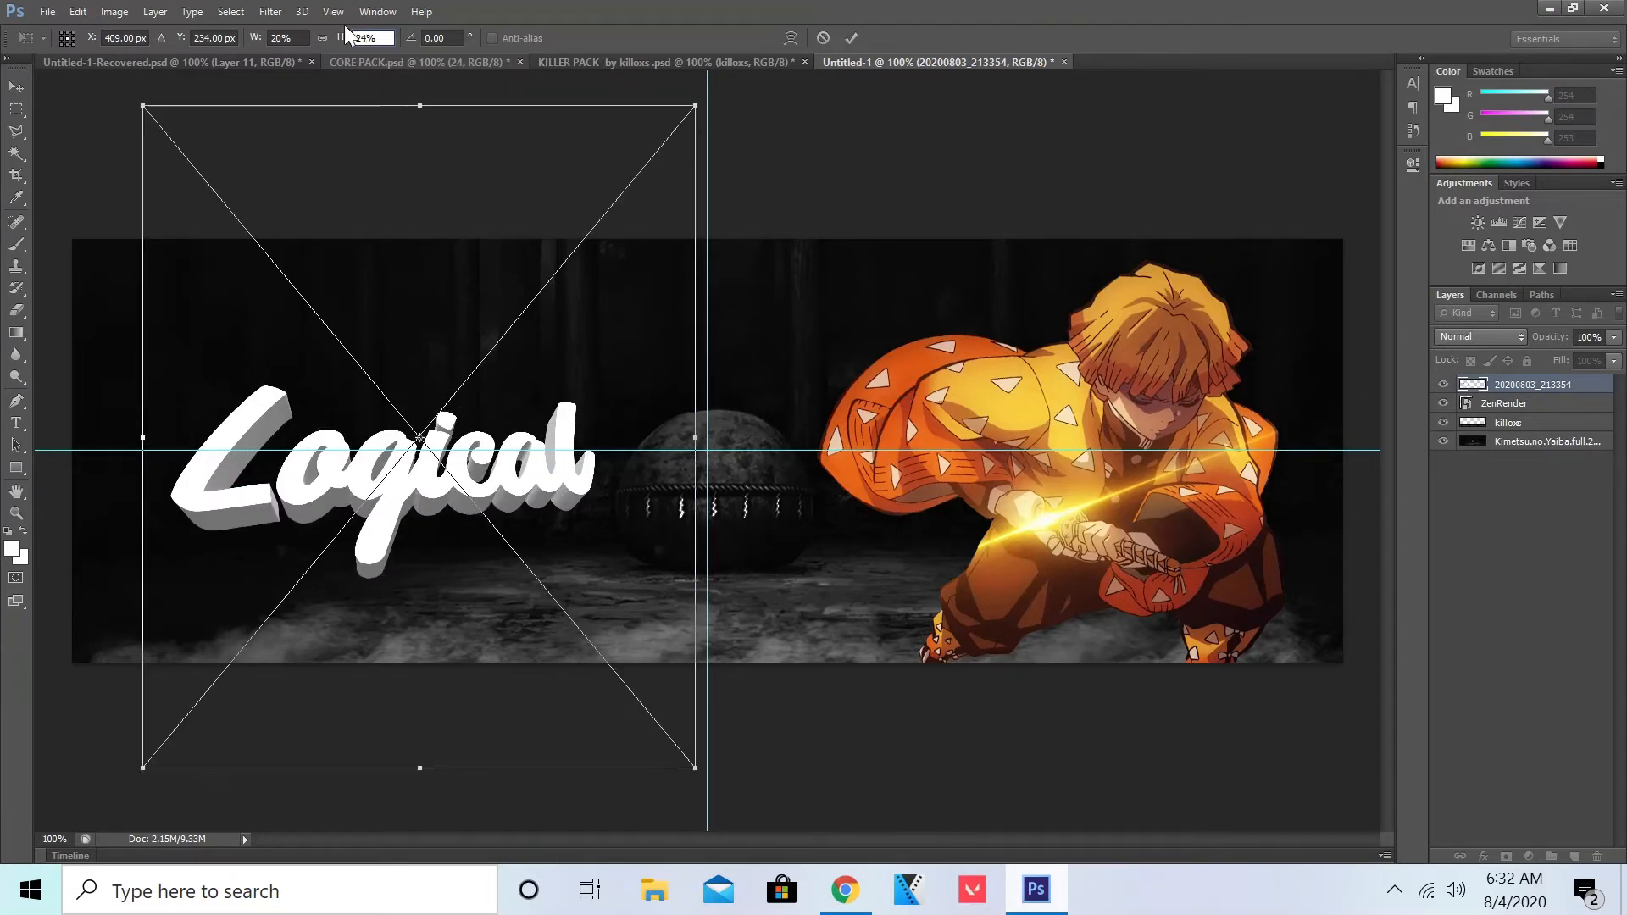
{"action": "left_click", "coordinate": [313, 36]}
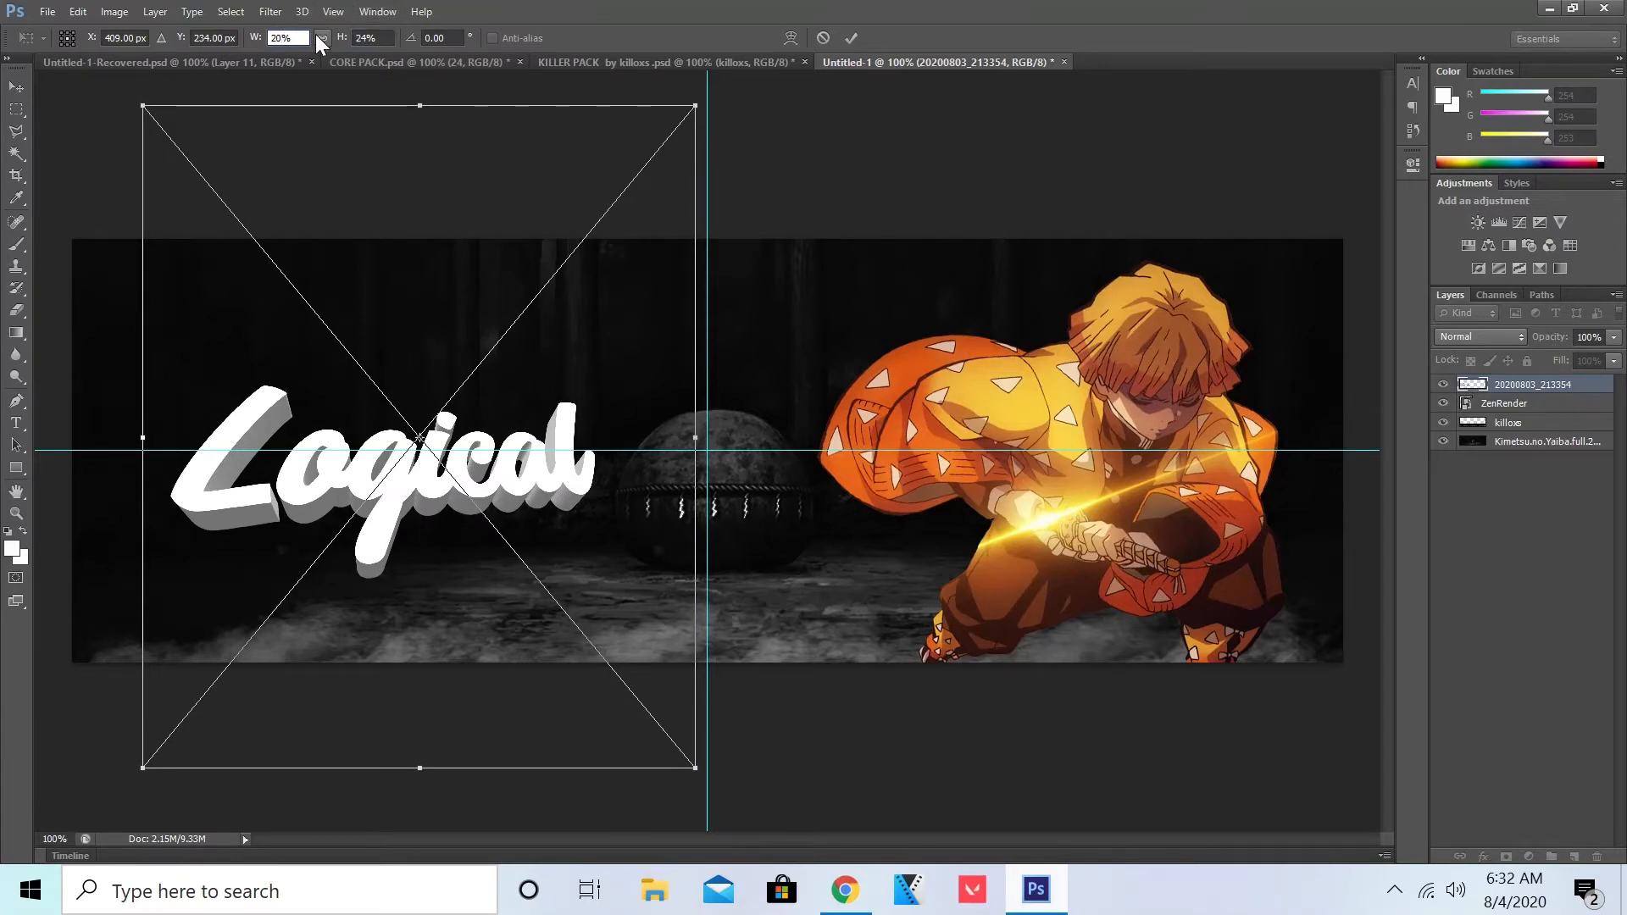
{"action": "key", "text": "BackSpace"}
{"action": "type", "text": "4"}
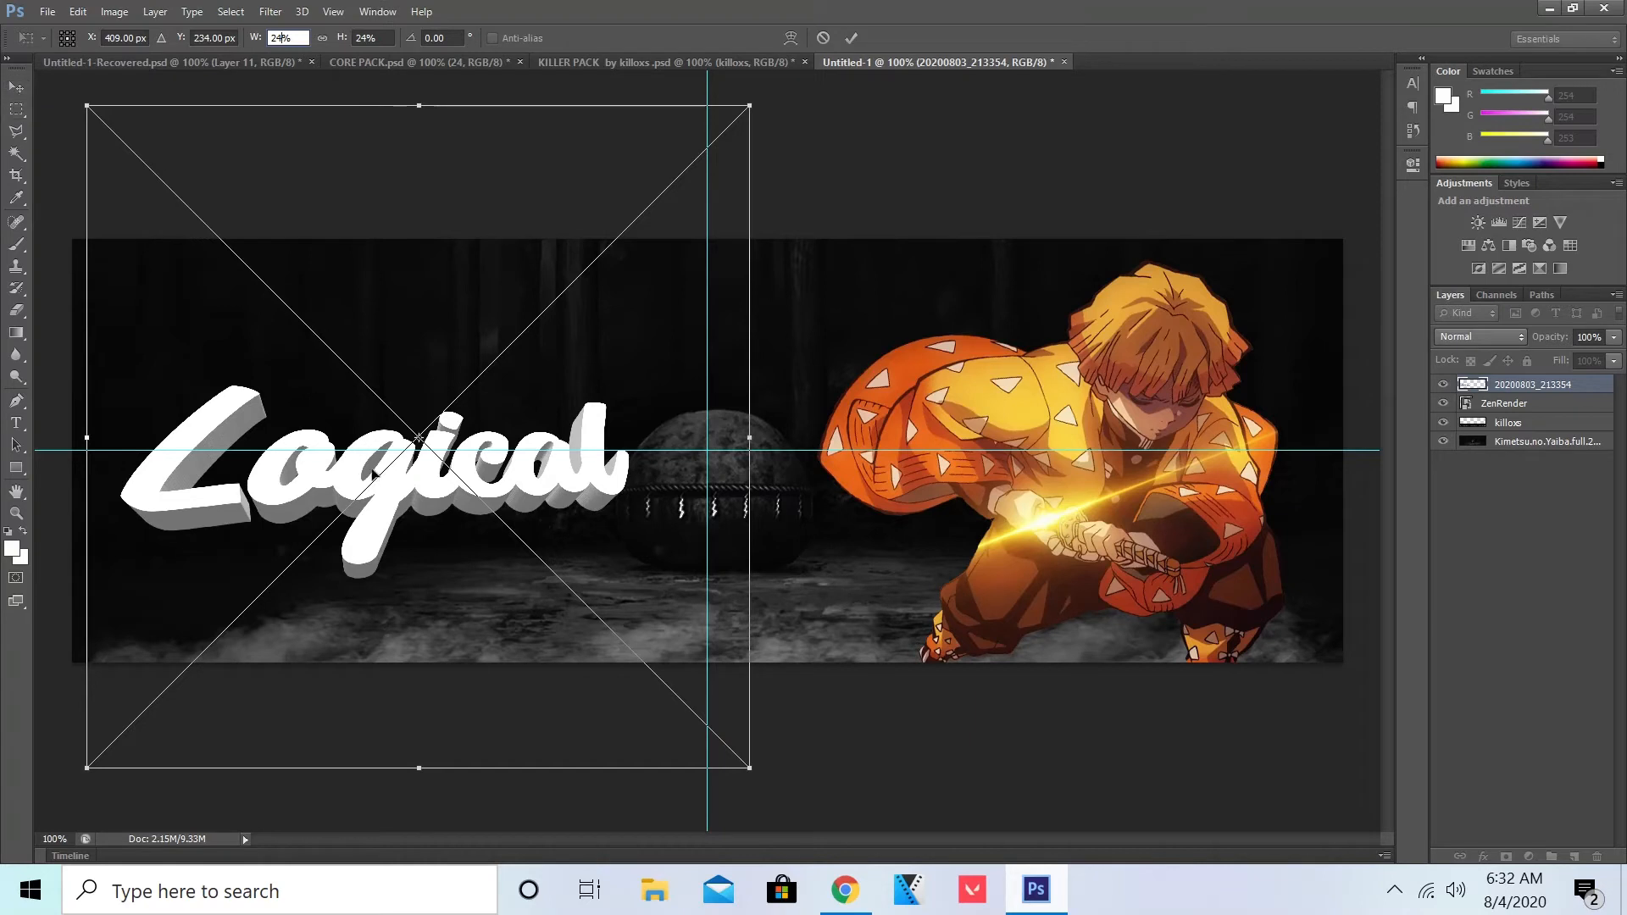
Step: Move the 3D title to about X 490.5 px, Y 219.5 px, beside the character, and commit the placement
{"action": "left_click_drag", "start_coordinate": [377, 462], "coordinate": [398, 325]}
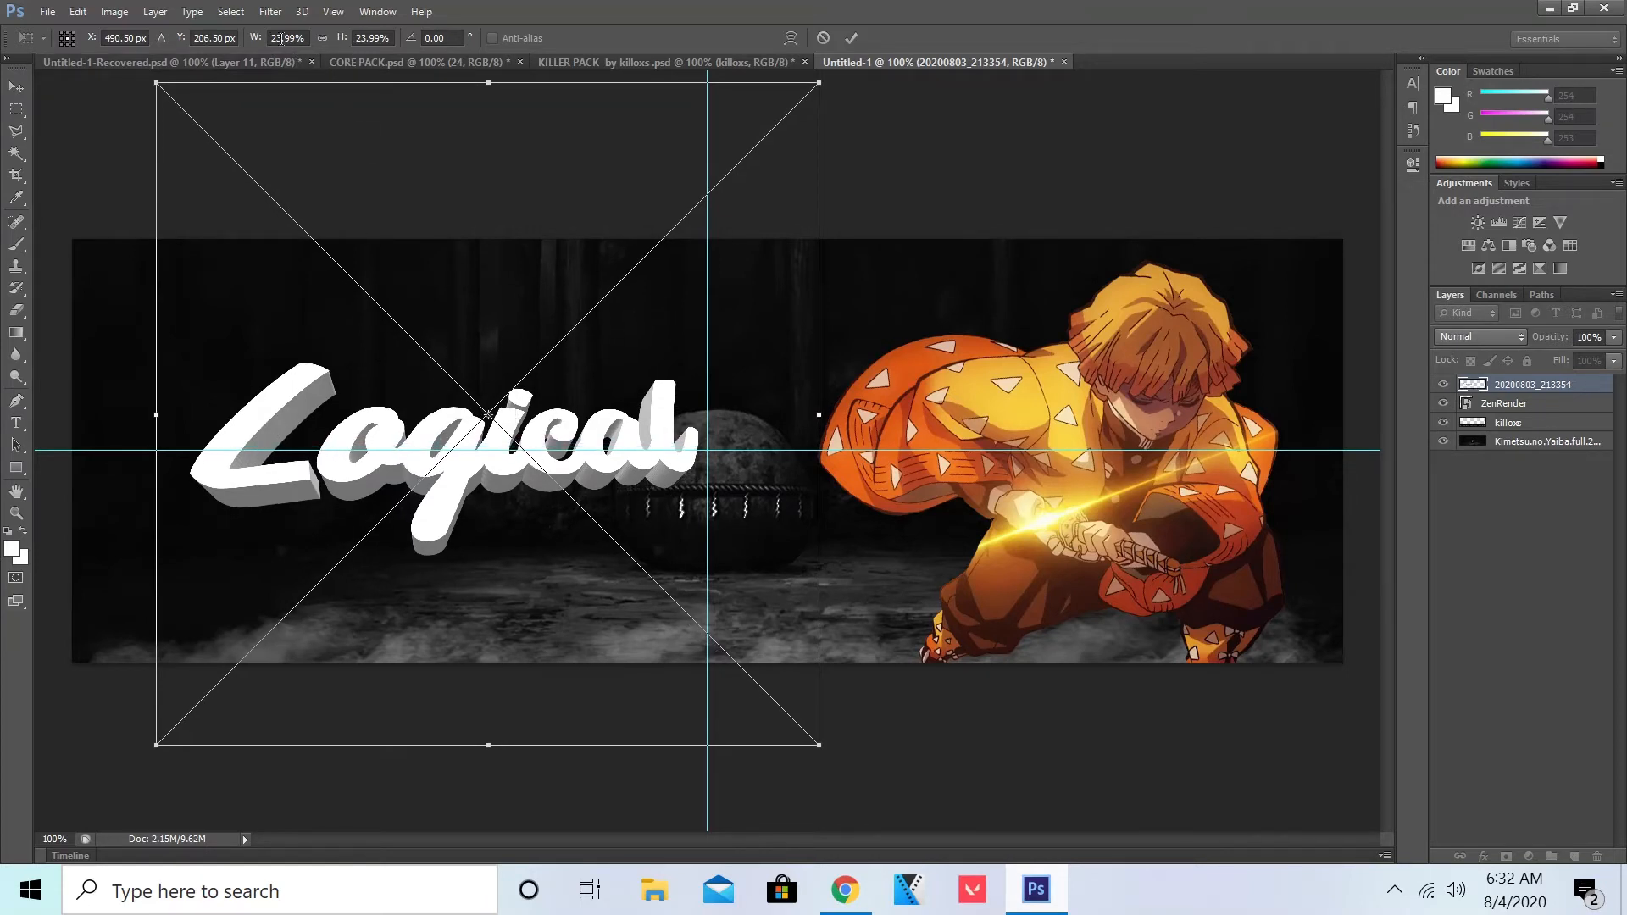
{"action": "left_click_drag", "start_coordinate": [451, 338], "coordinate": [453, 349]}
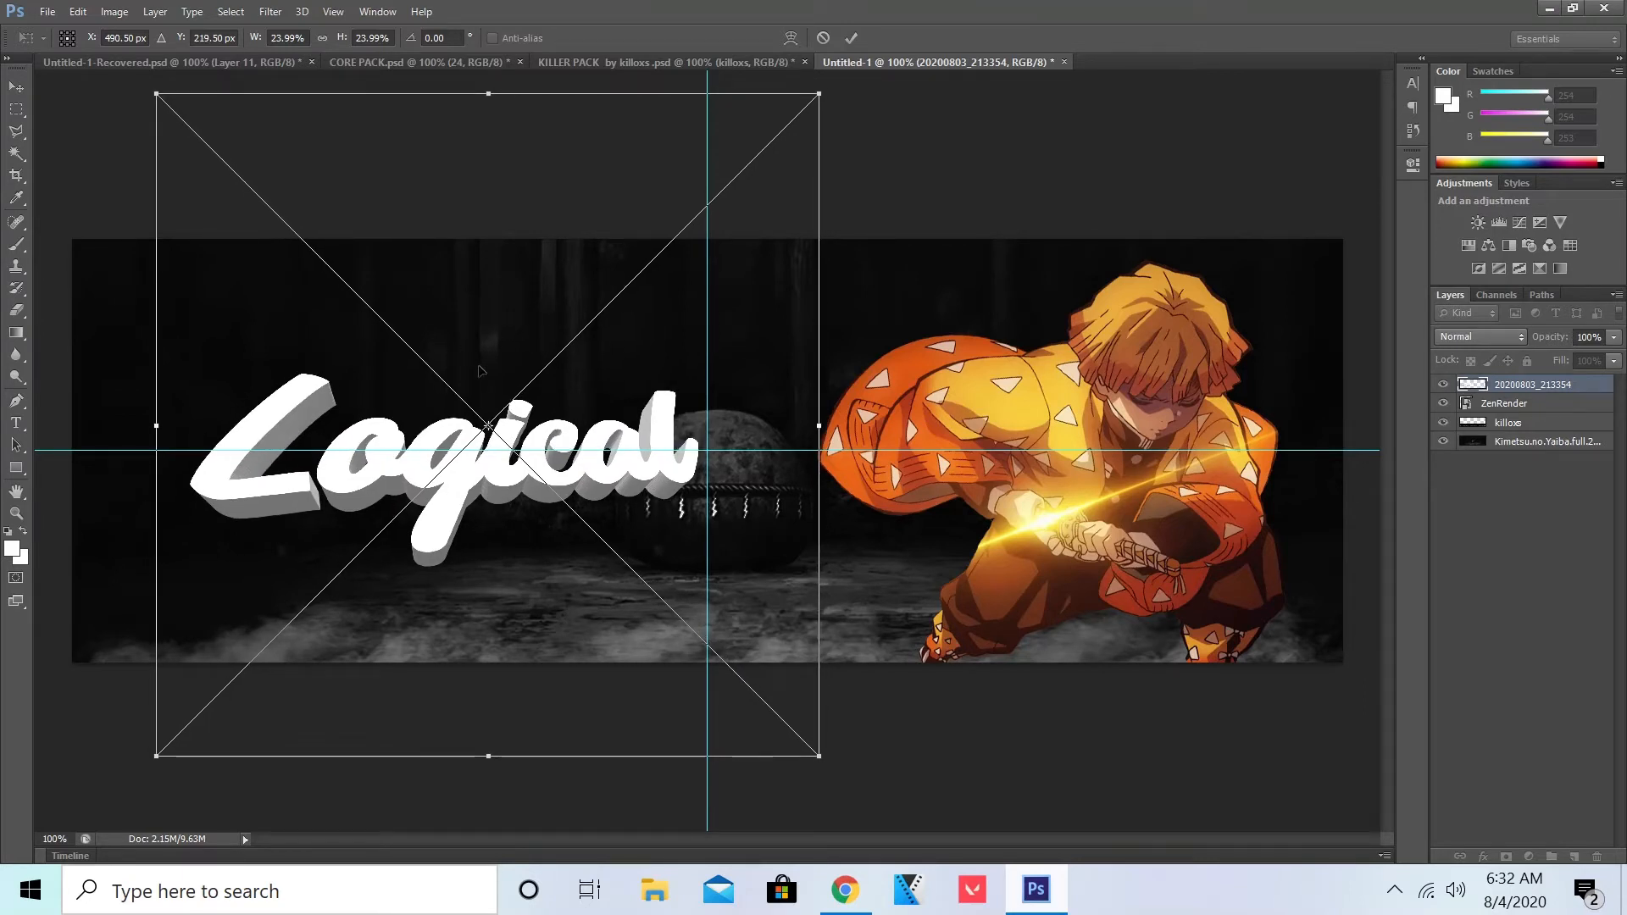
{"action": "right_click", "coordinate": [502, 368]}
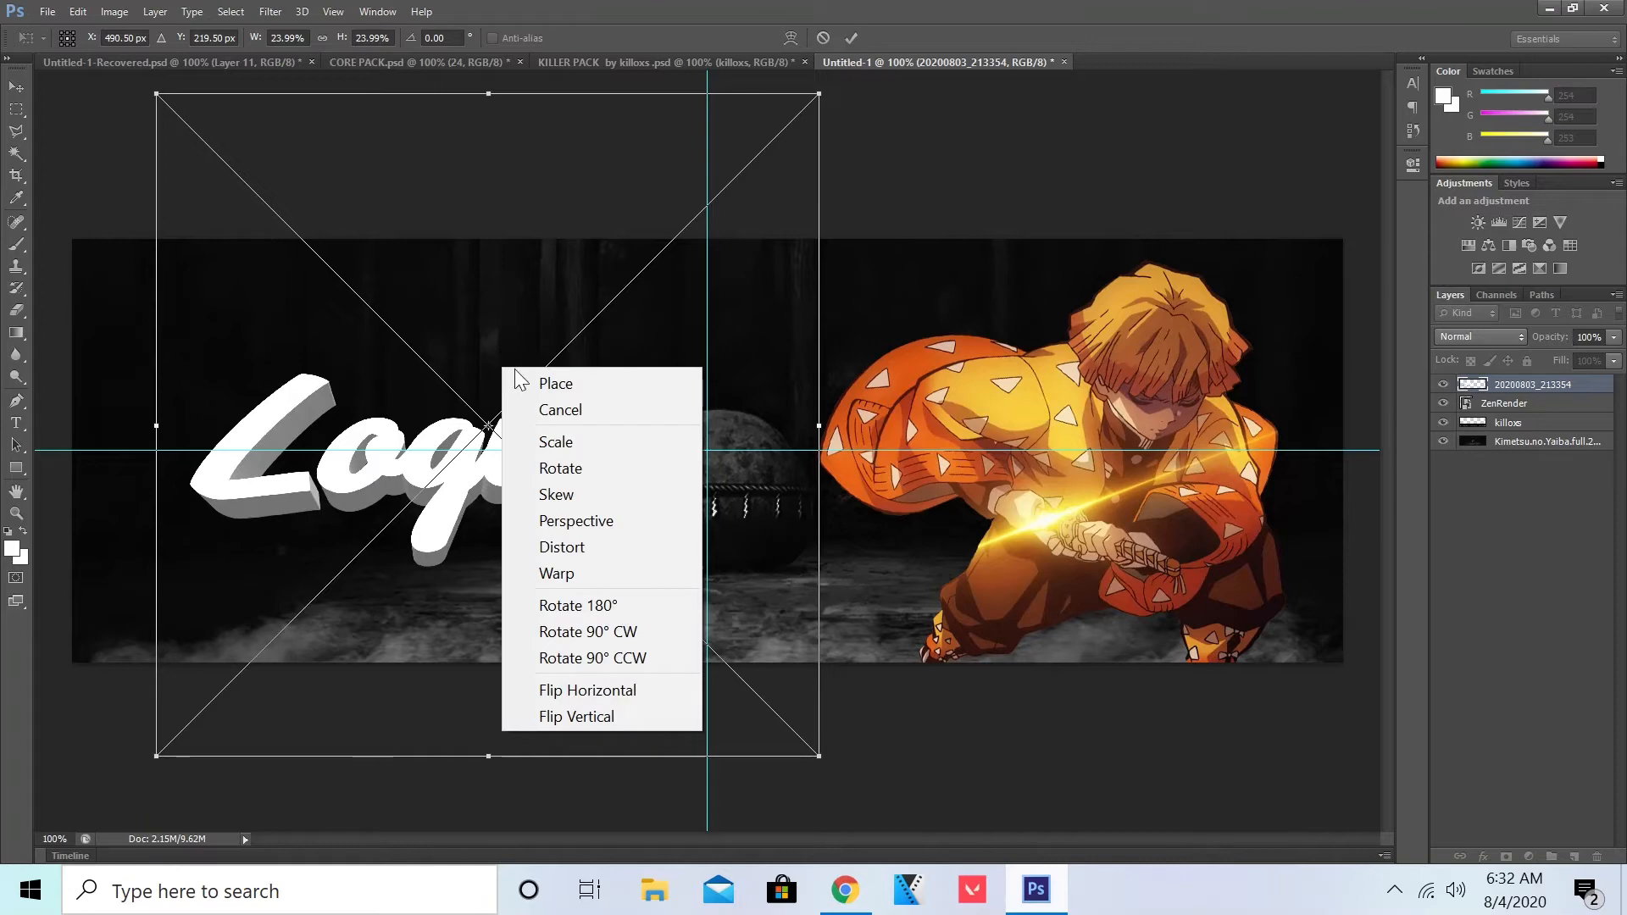
{"action": "left_click", "coordinate": [542, 386]}
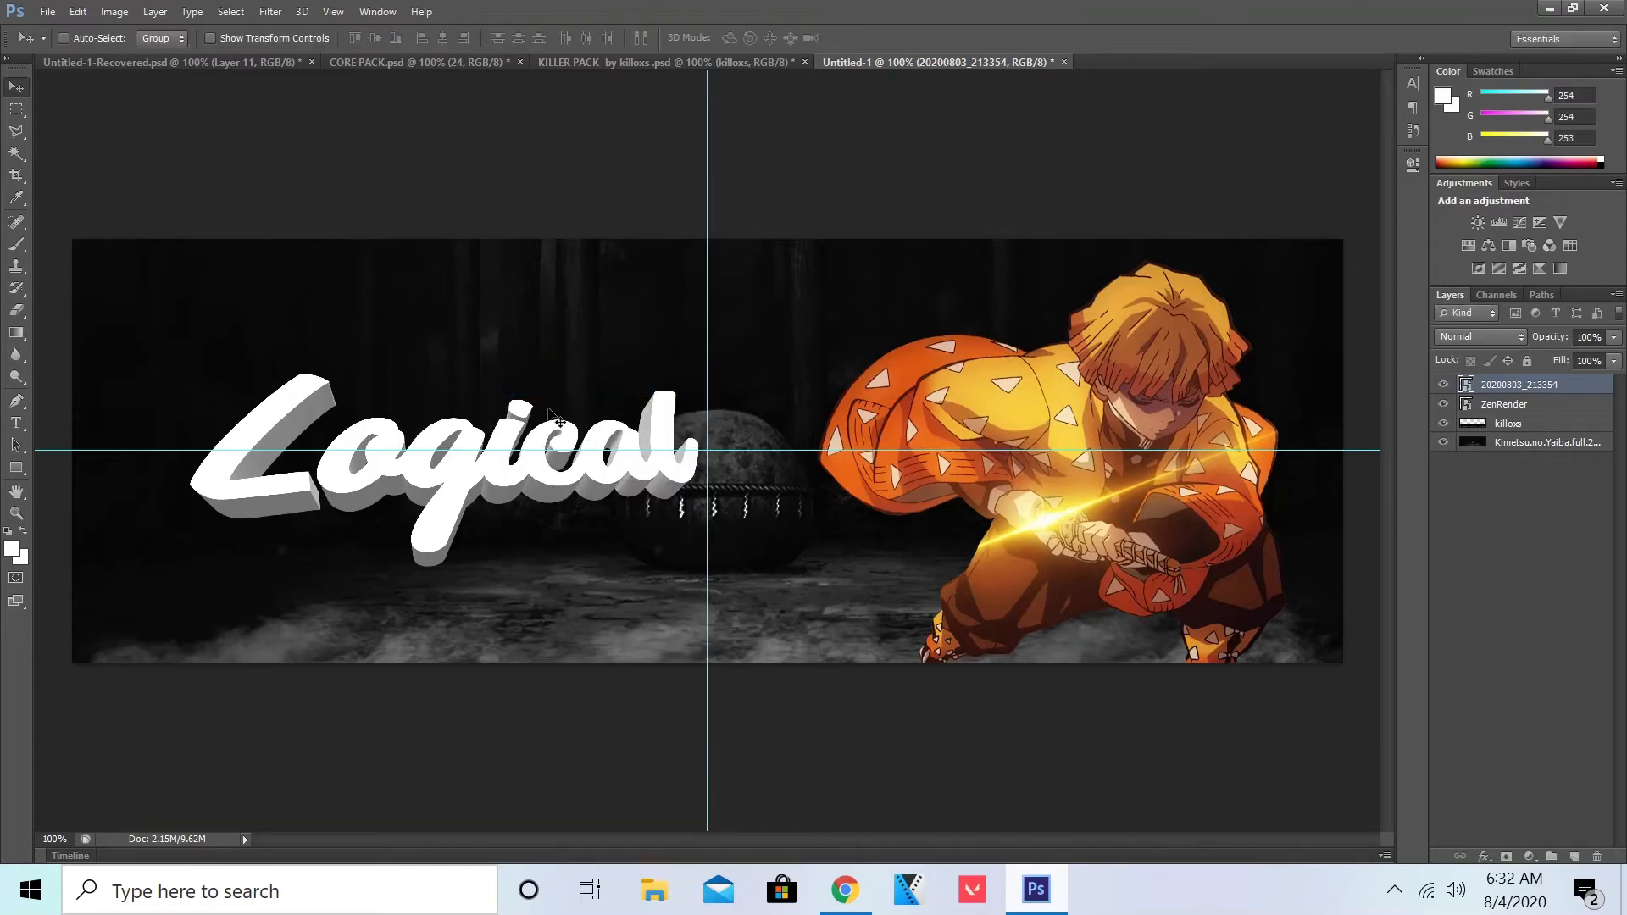
Step: Place the flat "Logical" title image 20200803_213303 from Downloads just above the 3D title, at about X 439 px, Y 112 px
{"action": "left_click", "coordinate": [56, 17]}
{"action": "left_click", "coordinate": [186, 426]}
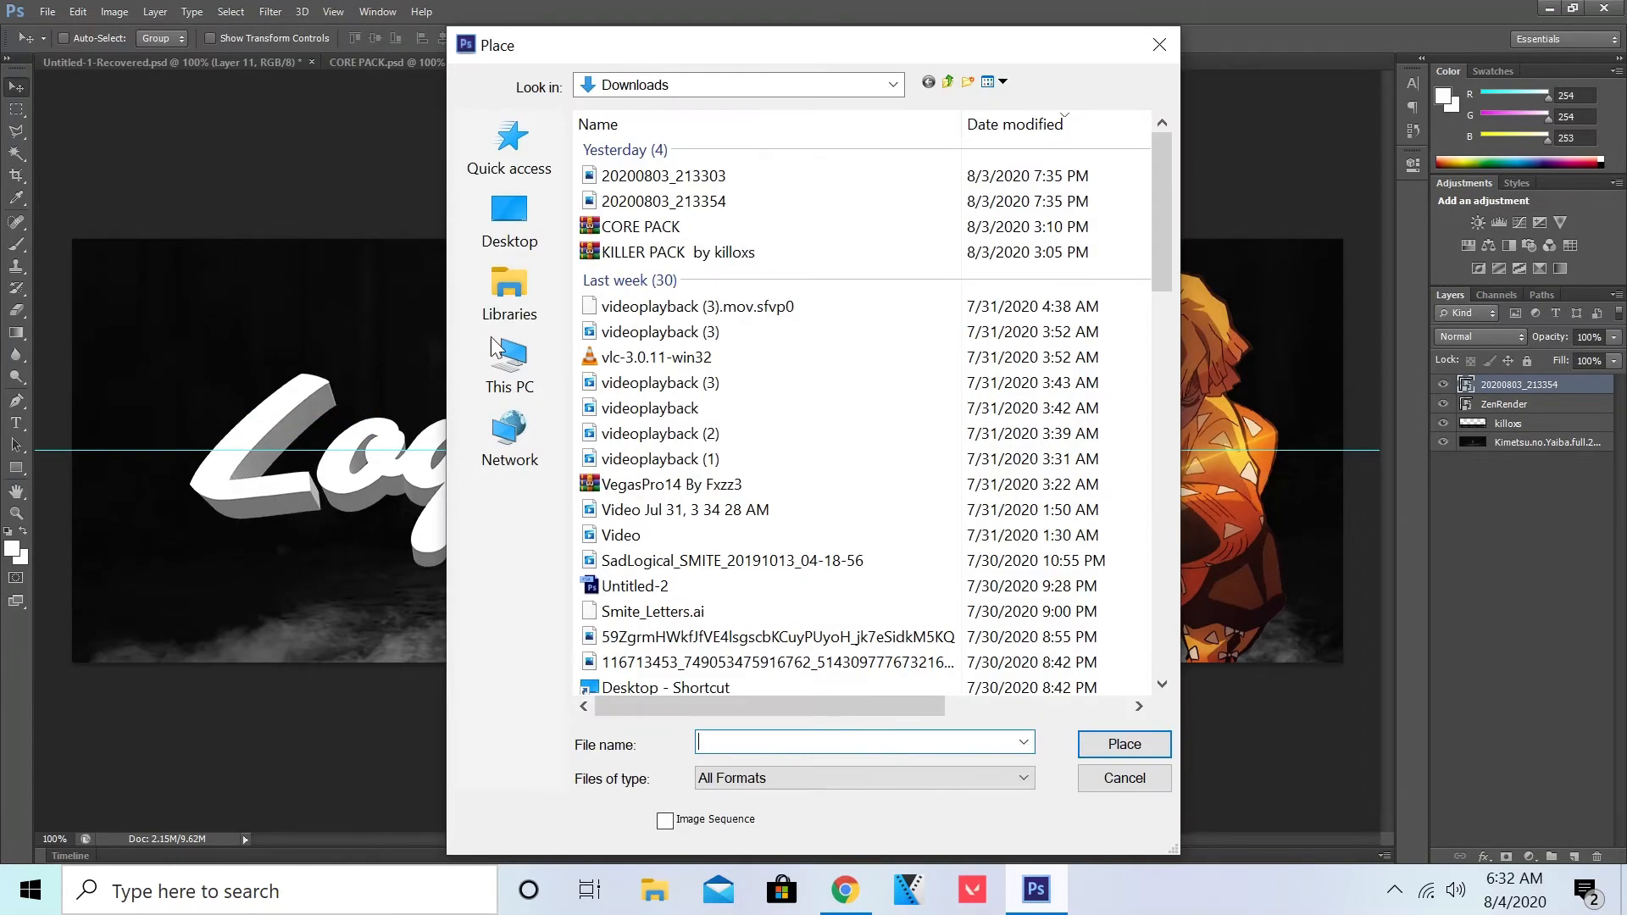
{"action": "double_click", "coordinate": [713, 199]}
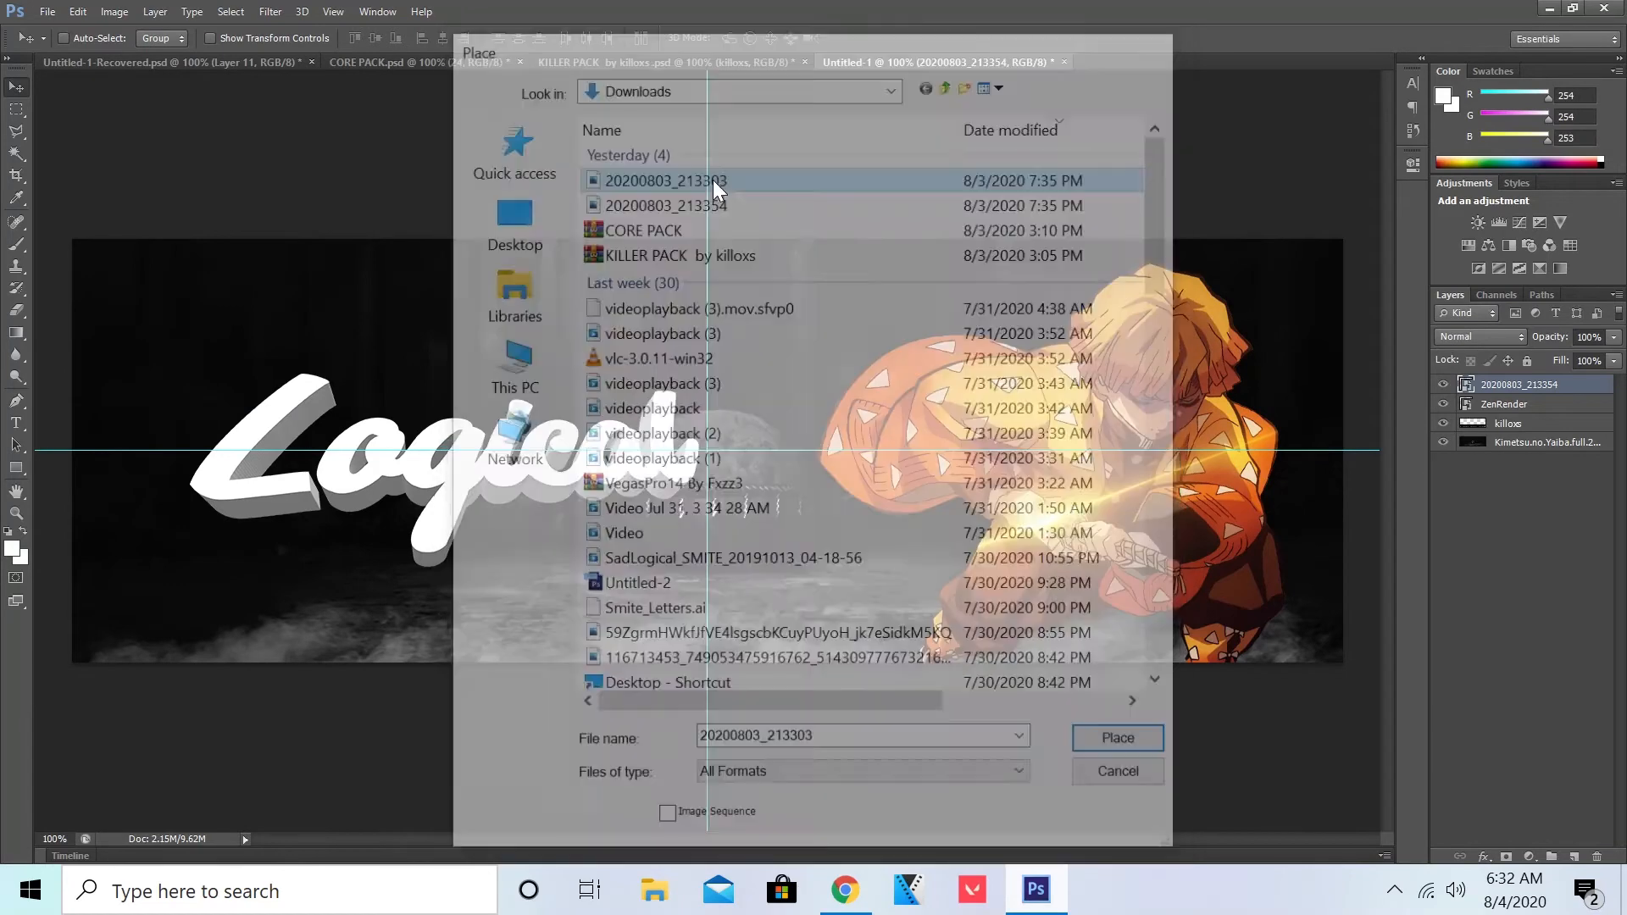
{"action": "left_click_drag", "start_coordinate": [695, 435], "coordinate": [432, 317]}
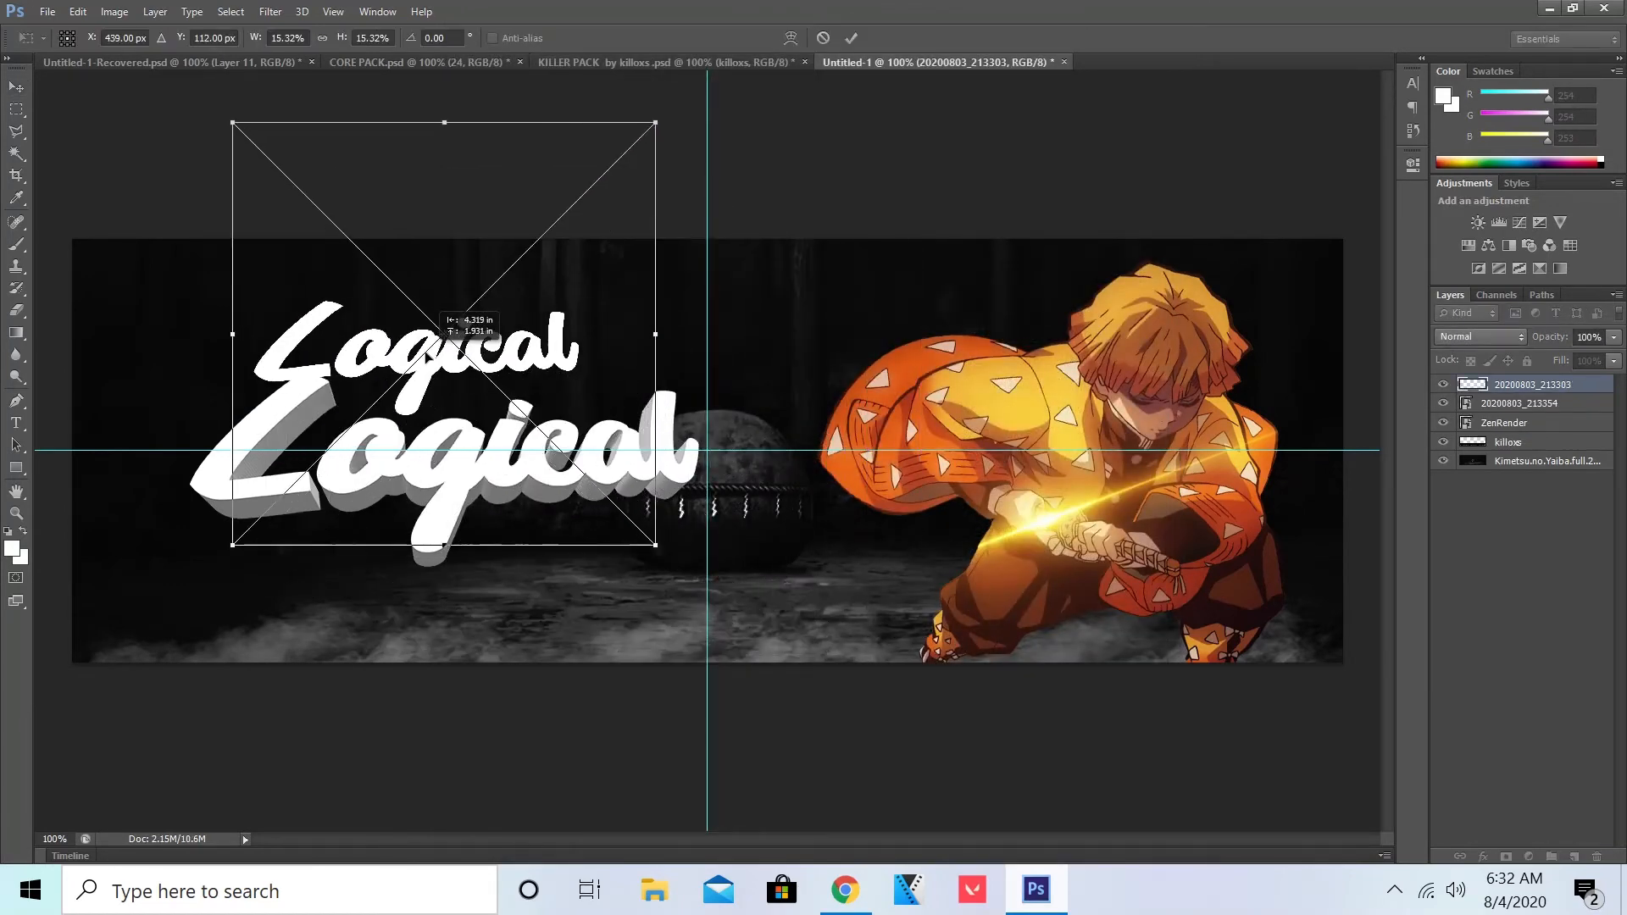
Step: Set the flat title's width scale to 23.99% to match the 3D title
{"action": "left_click", "coordinate": [295, 37]}
{"action": "key", "text": "BackSpace"}
{"action": "key", "text": "BackSpace"}
{"action": "key", "text": "BackSpace"}
{"action": "key", "text": "BackSpace"}
{"action": "key", "text": "BackSpace"}
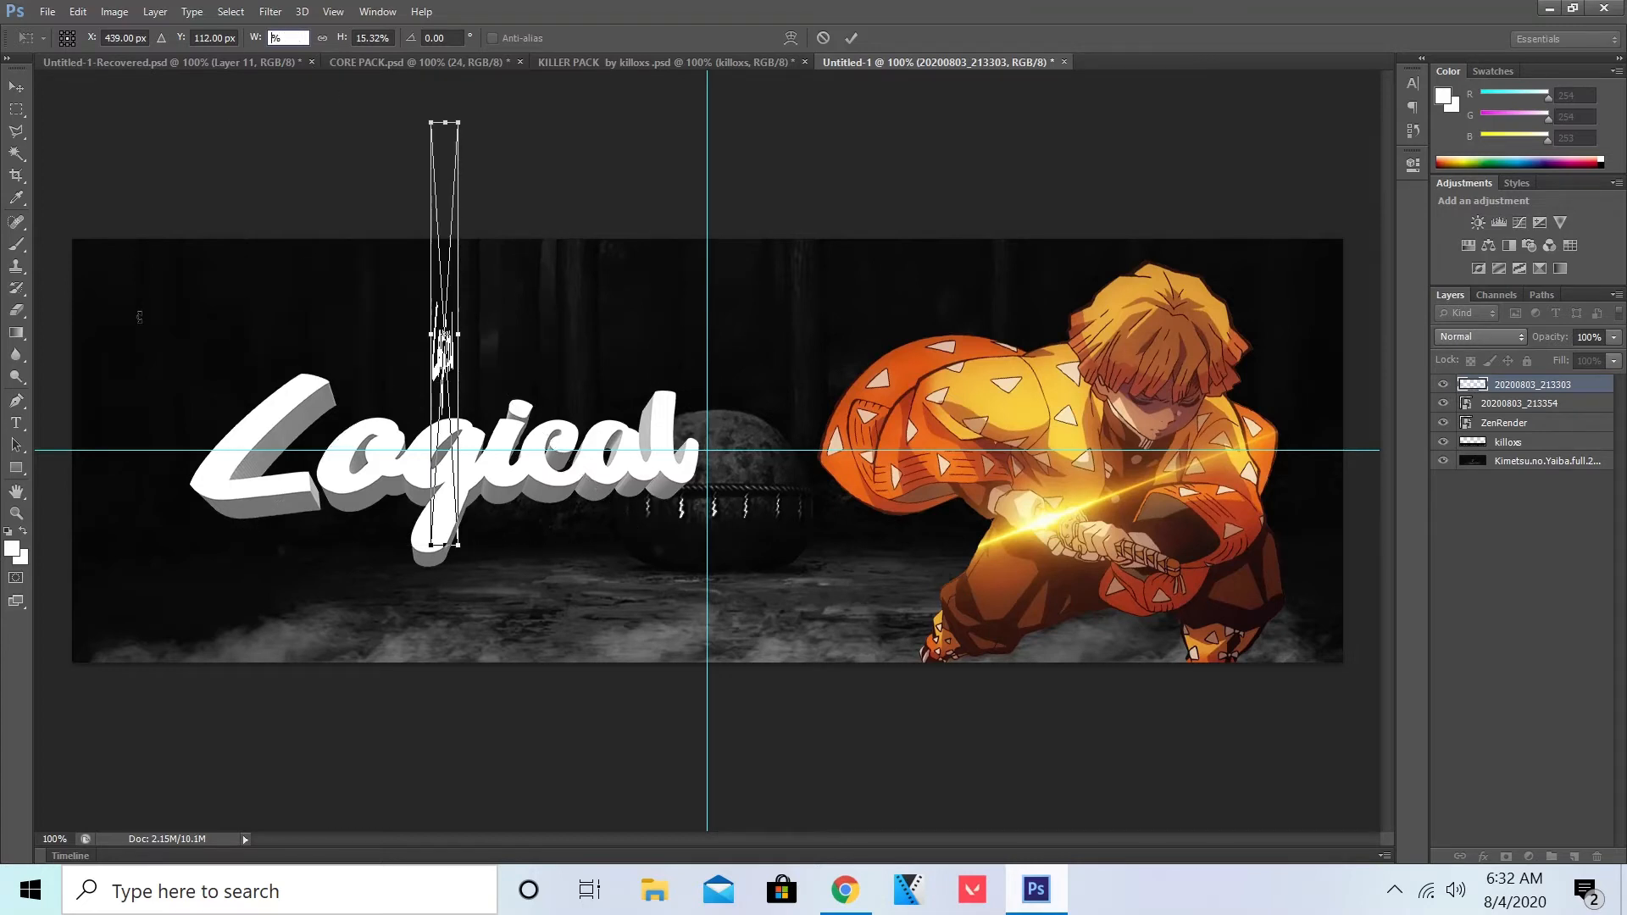
{"action": "type", "text": "23"}
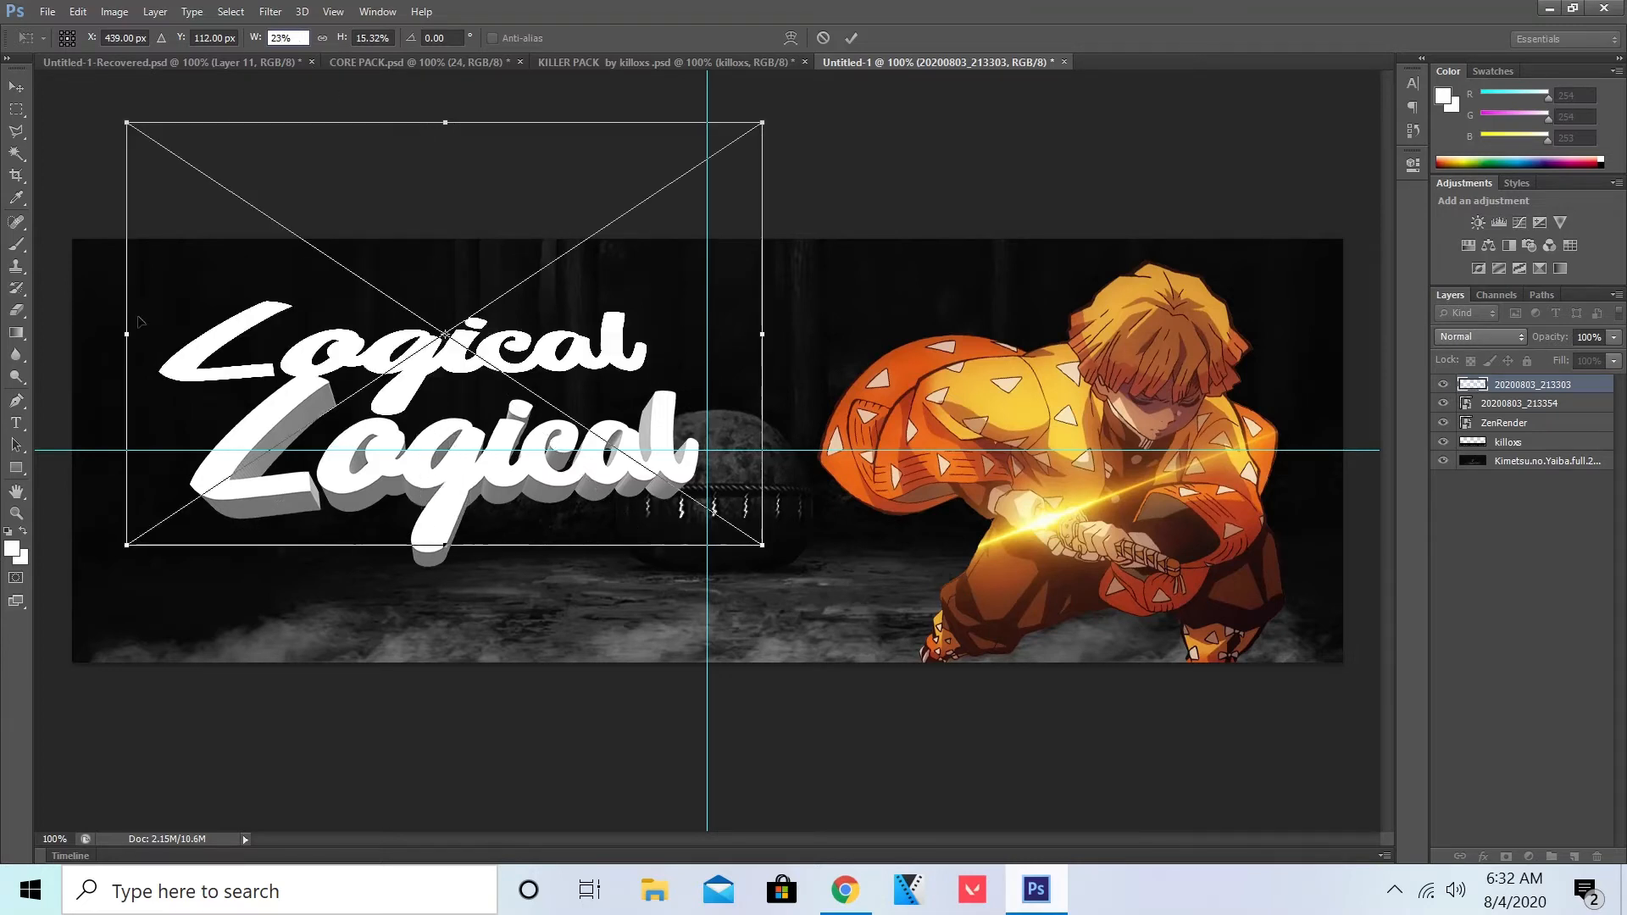
{"action": "type", "text": ".99"}
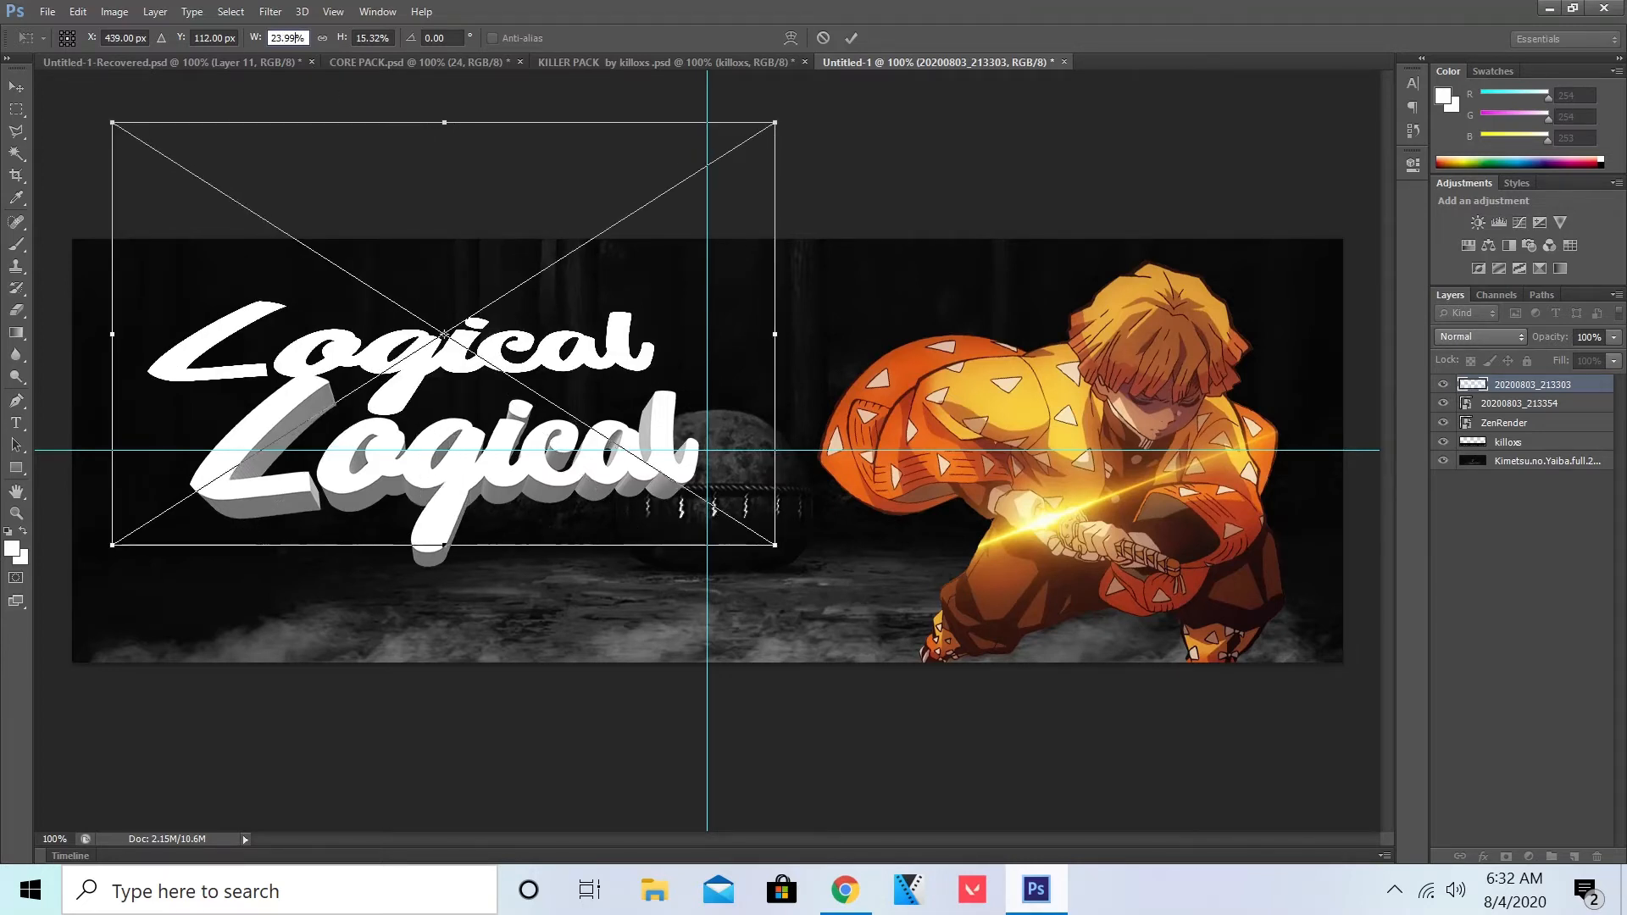
Step: Set the flat title's height scale to 23.99% to match the 3D title
{"action": "left_click", "coordinate": [376, 38]}
{"action": "key", "text": "BackSpace"}
{"action": "key", "text": "BackSpace"}
{"action": "key", "text": "BackSpace"}
{"action": "key", "text": "BackSpace"}
{"action": "key", "text": "BackSpace"}
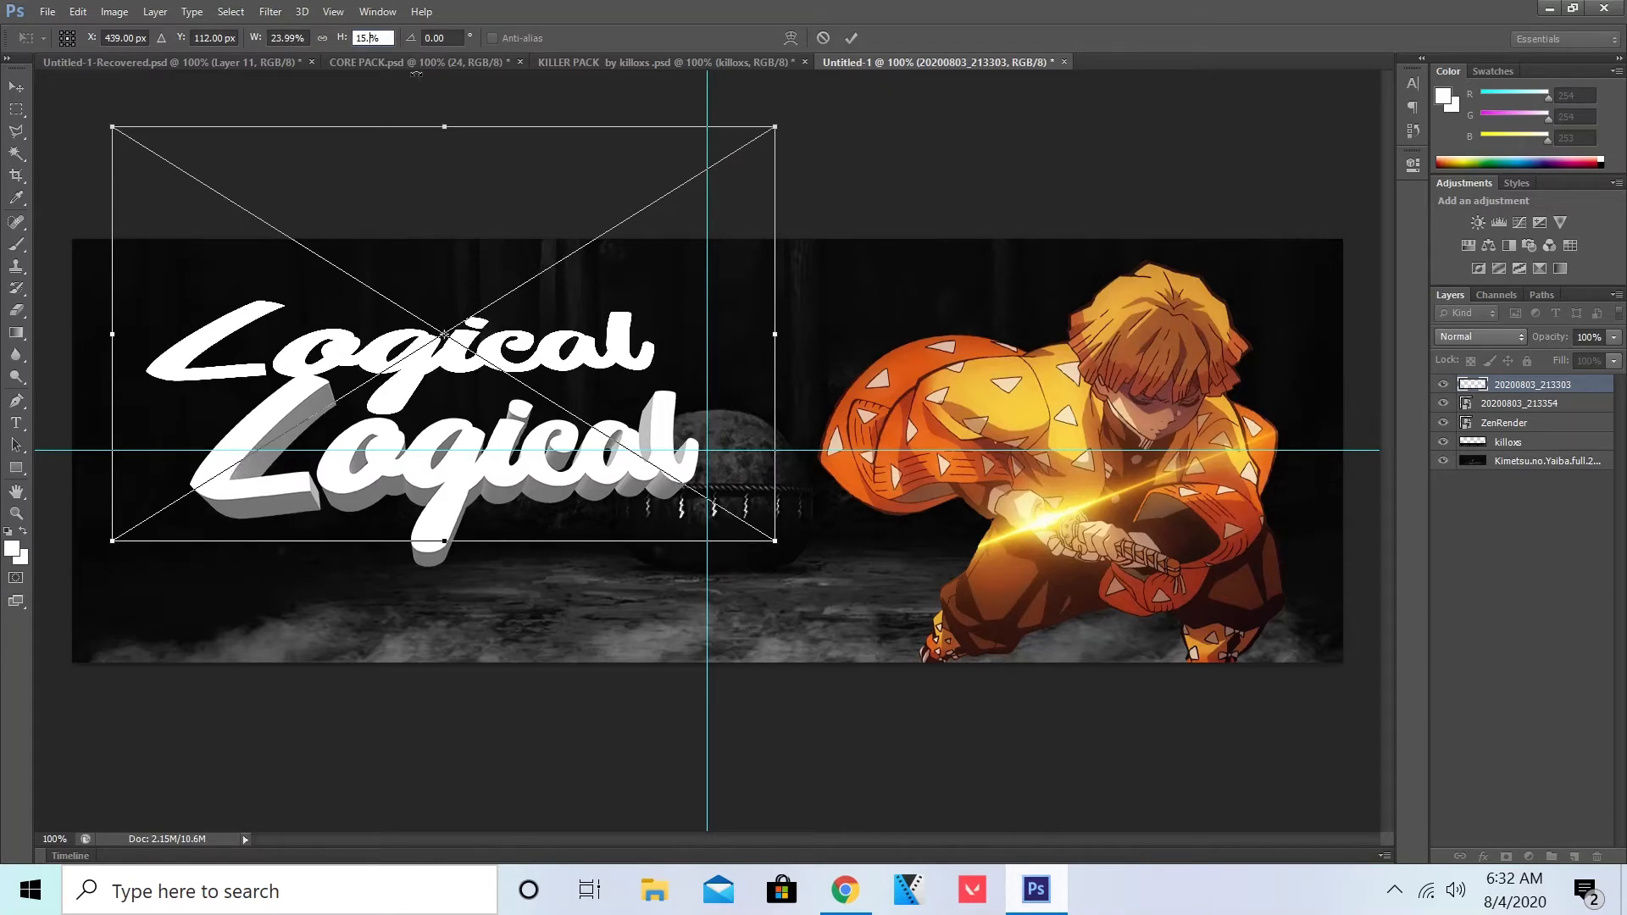
{"action": "type", "text": "23"}
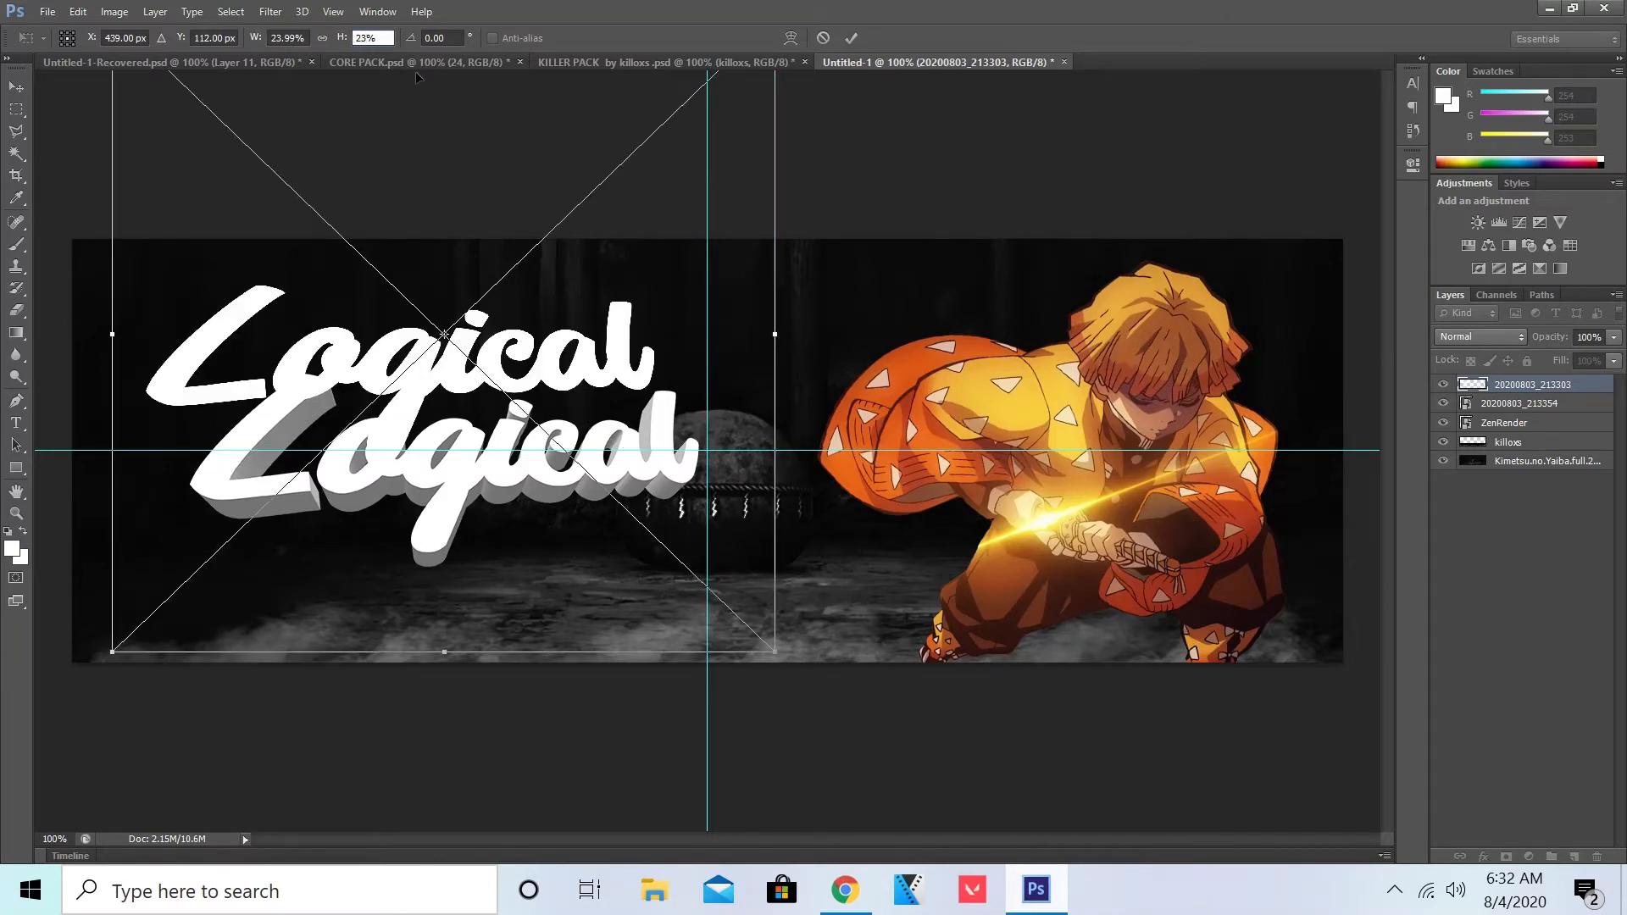
{"action": "type", "text": ".99"}
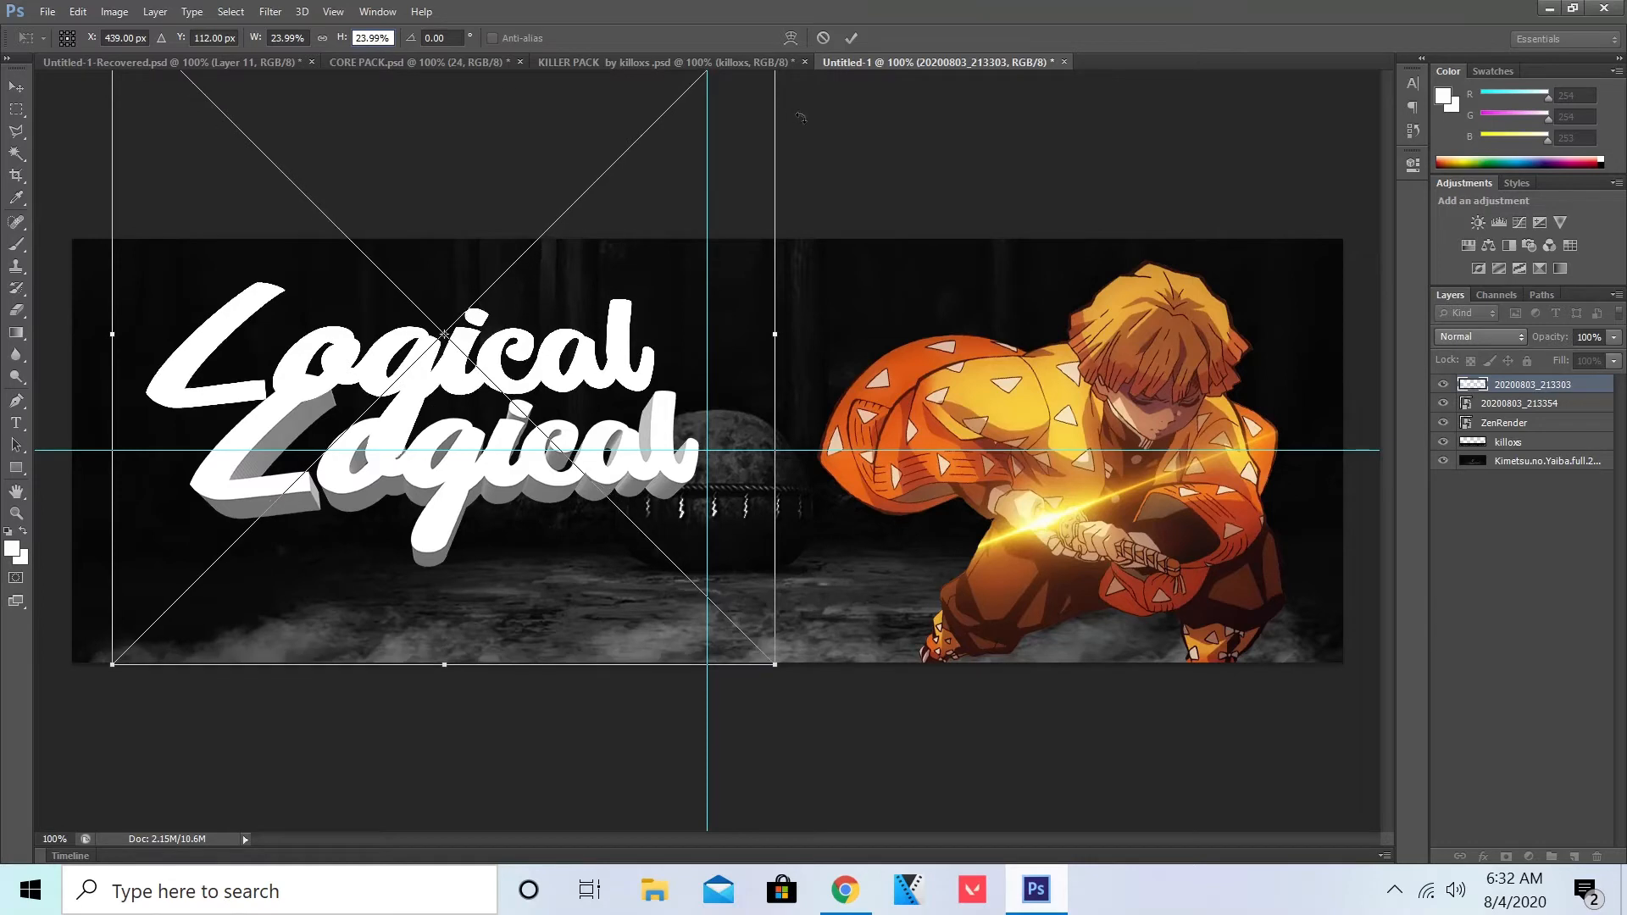
Step: Align the flat "Logical" title over the front face of the 3D title, at X 490.50 px, Y 219.50 px
{"action": "left_click_drag", "start_coordinate": [605, 280], "coordinate": [648, 373]}
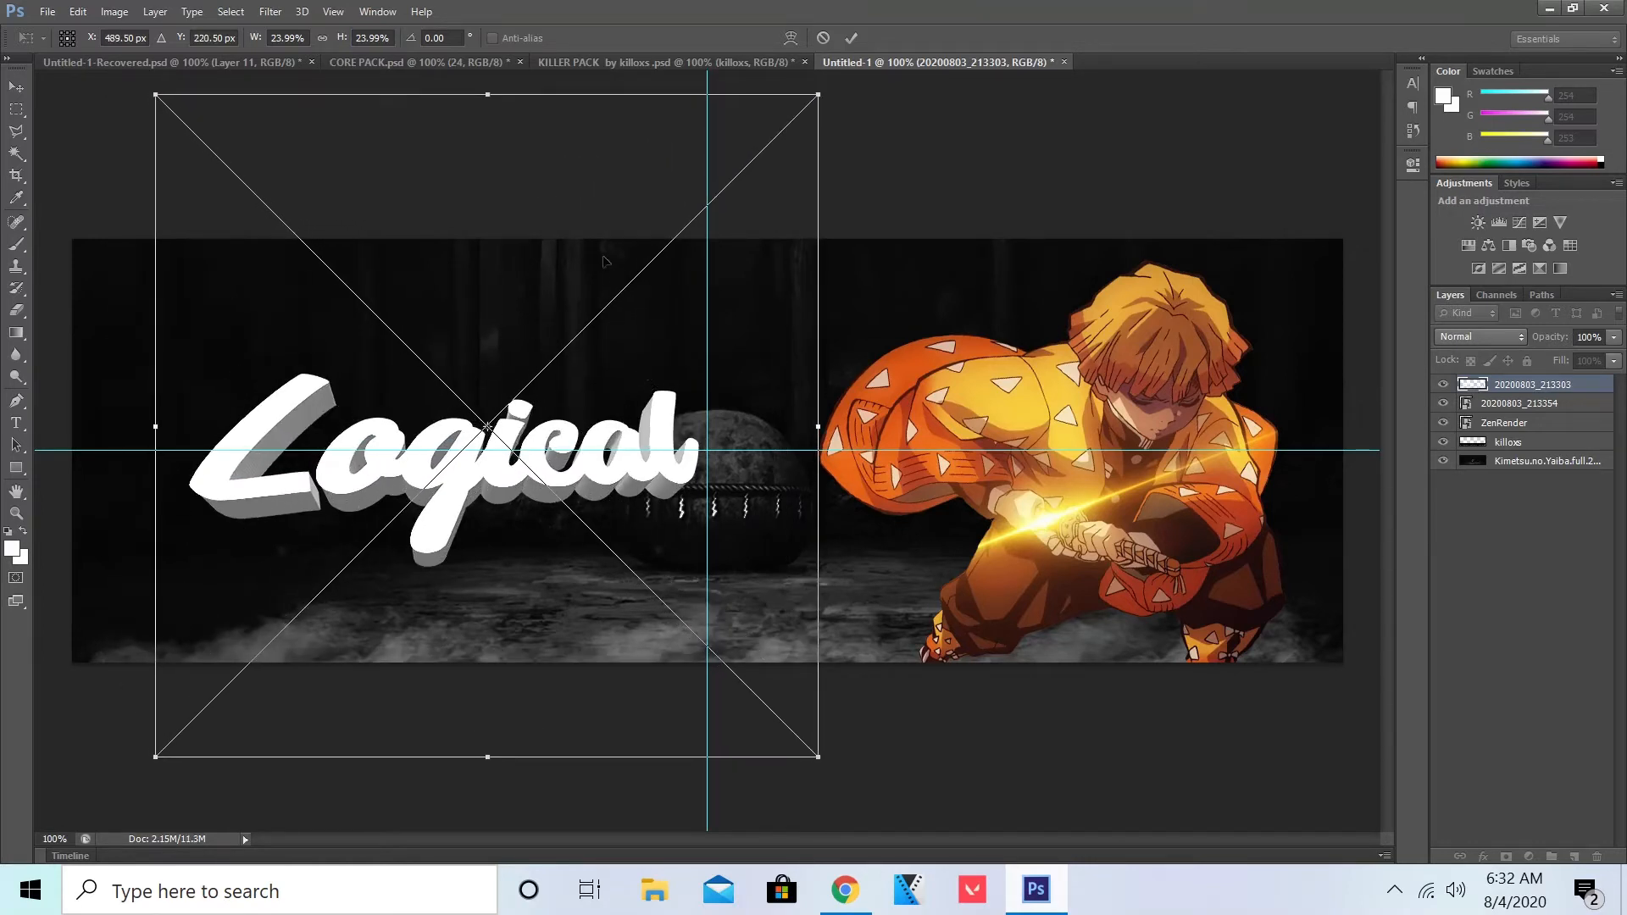
{"action": "key", "text": "Left"}
{"action": "key", "text": "Left"}
{"action": "key", "text": "Left"}
{"action": "key", "text": "Left"}
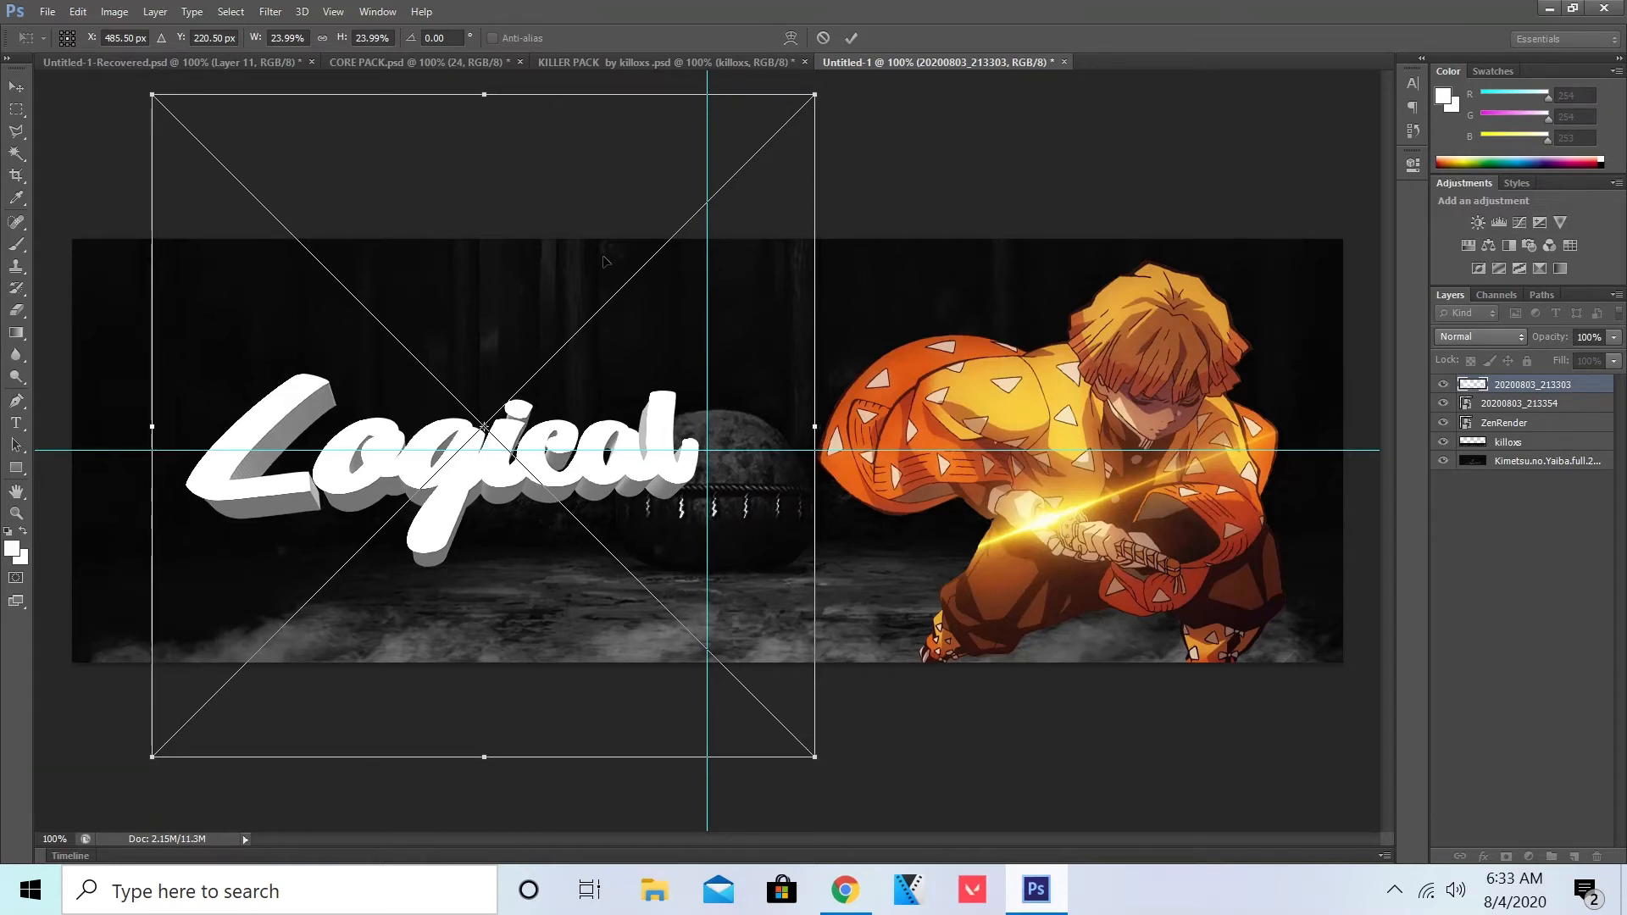
{"action": "key", "text": "Right"}
{"action": "key", "text": "Right"}
{"action": "key", "text": "Right"}
{"action": "key", "text": "Right"}
{"action": "key", "text": "Right"}
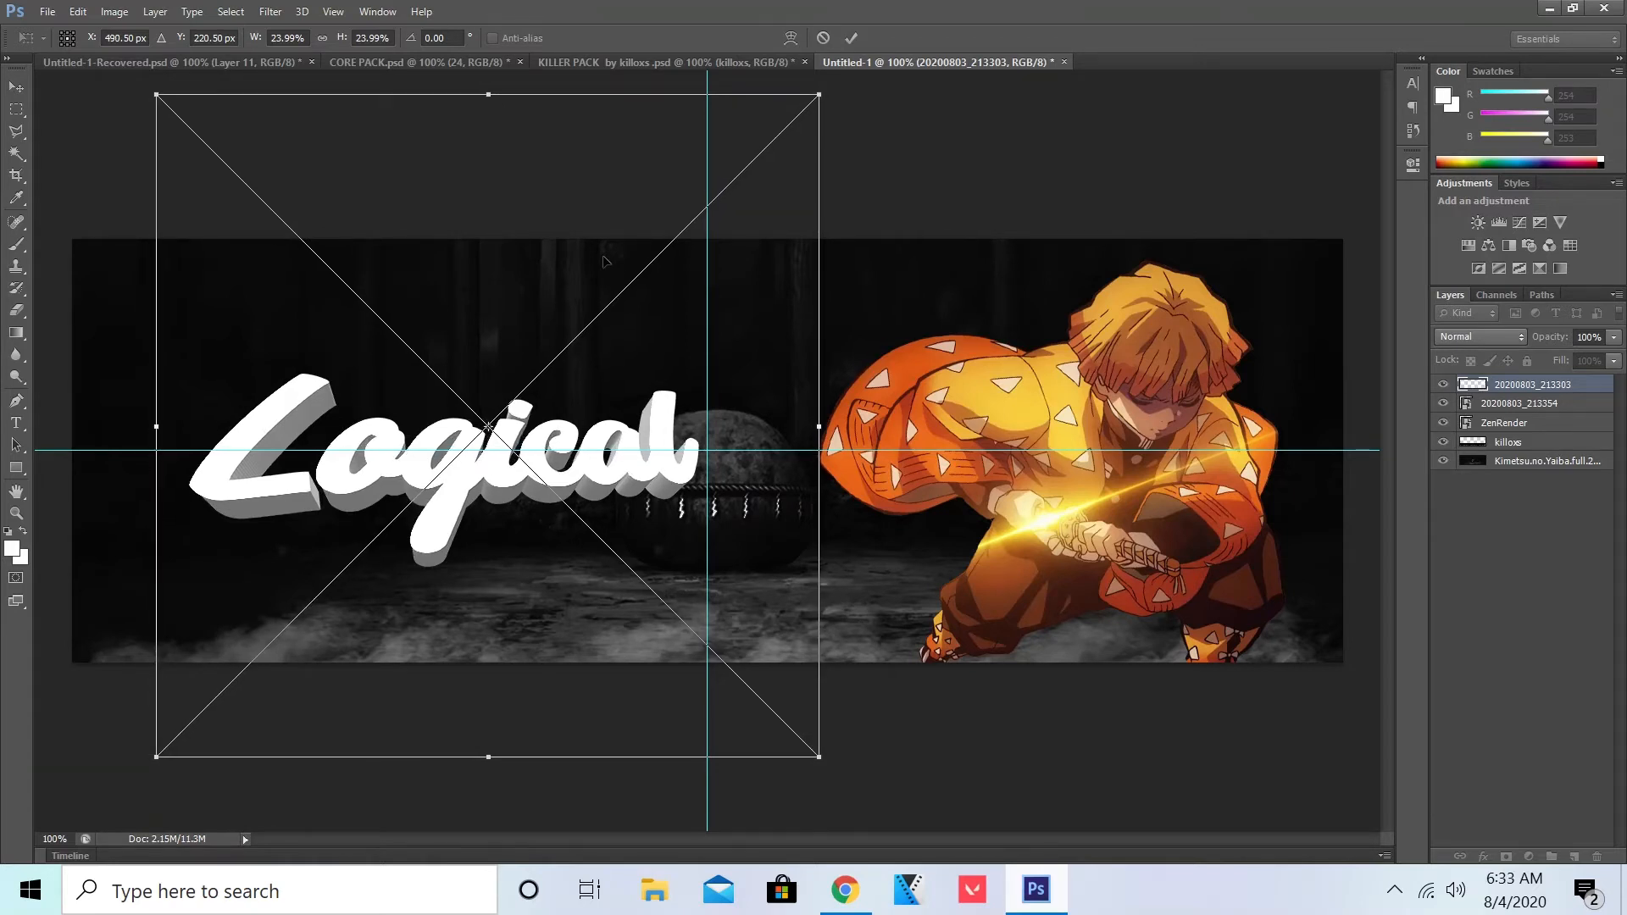
{"action": "key", "text": "Right"}
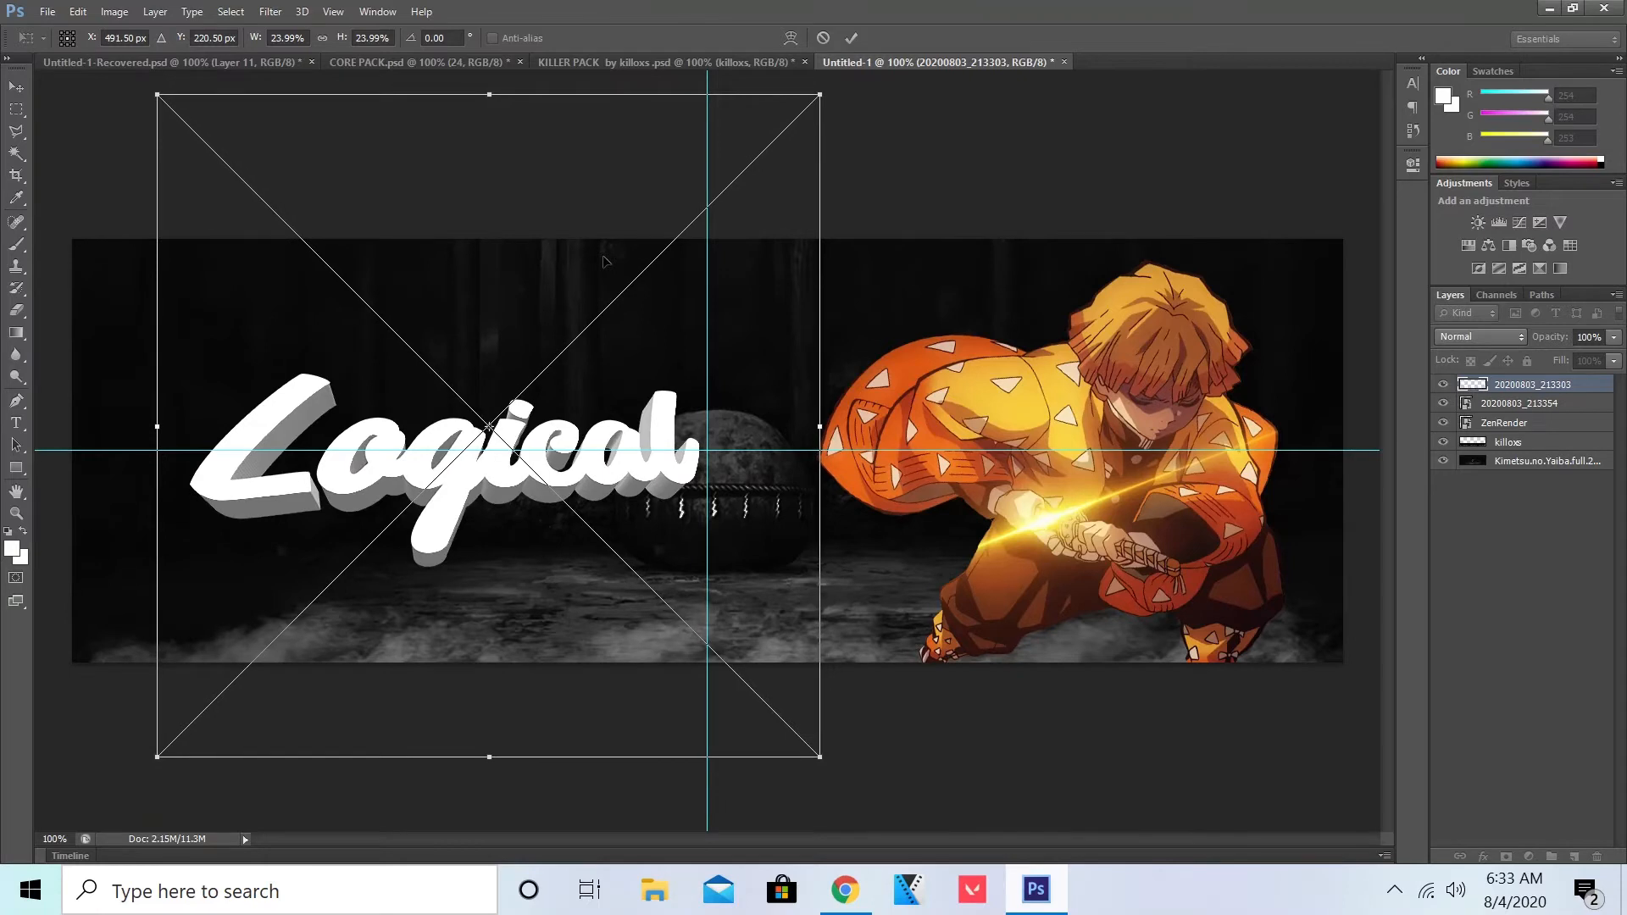
{"action": "key", "text": "Left"}
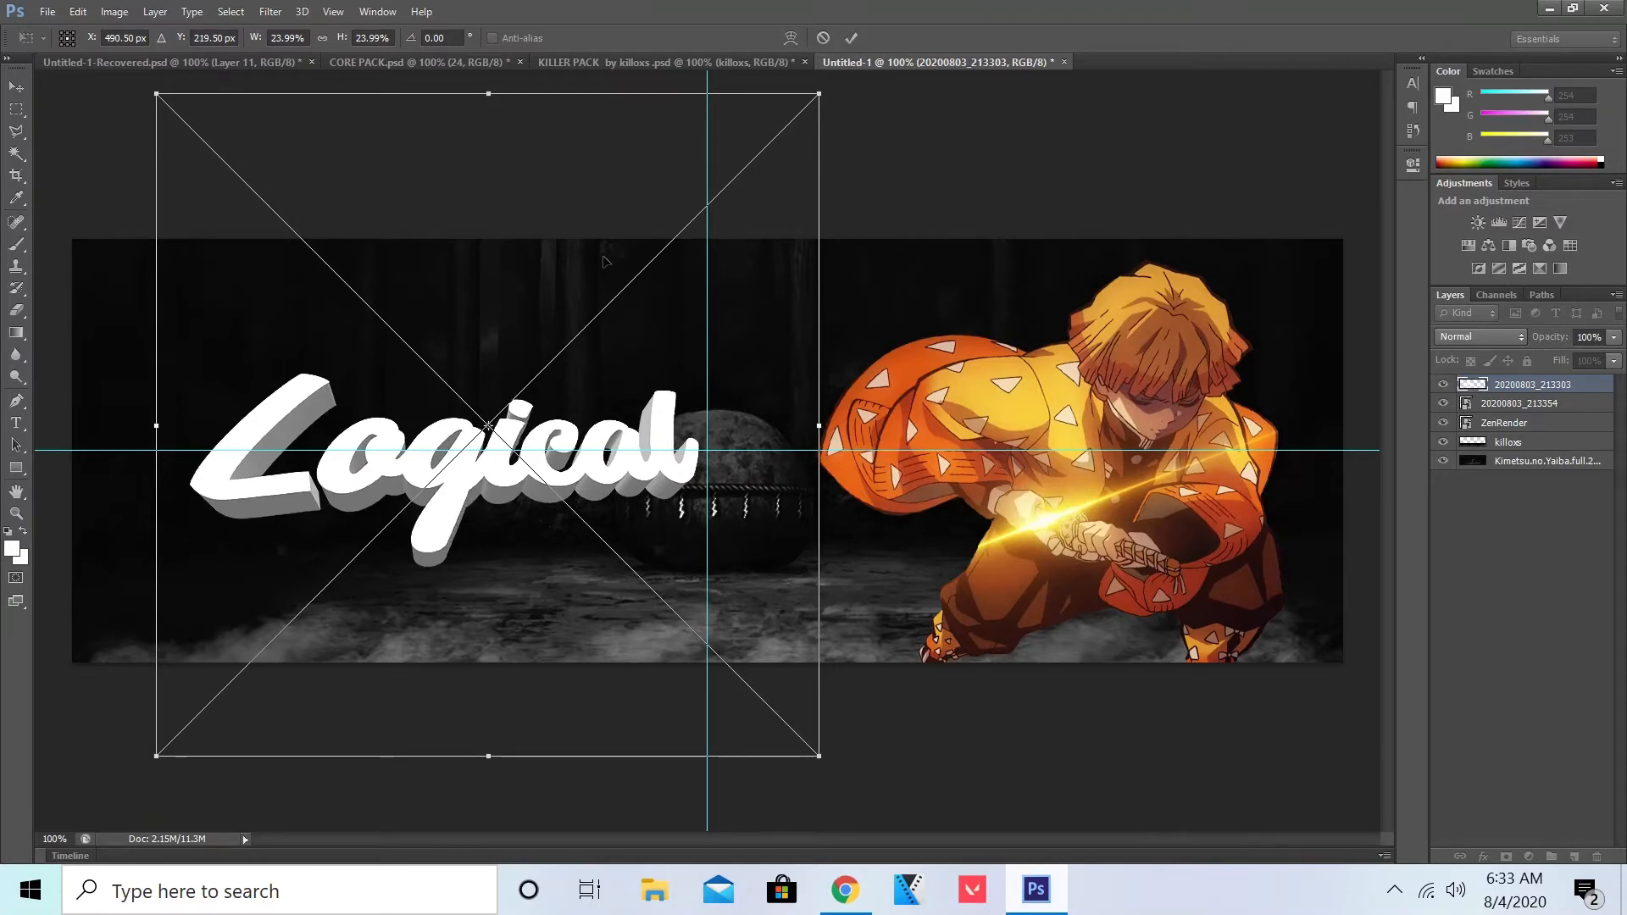
{"action": "key", "text": "Up"}
{"action": "key", "text": "Left"}
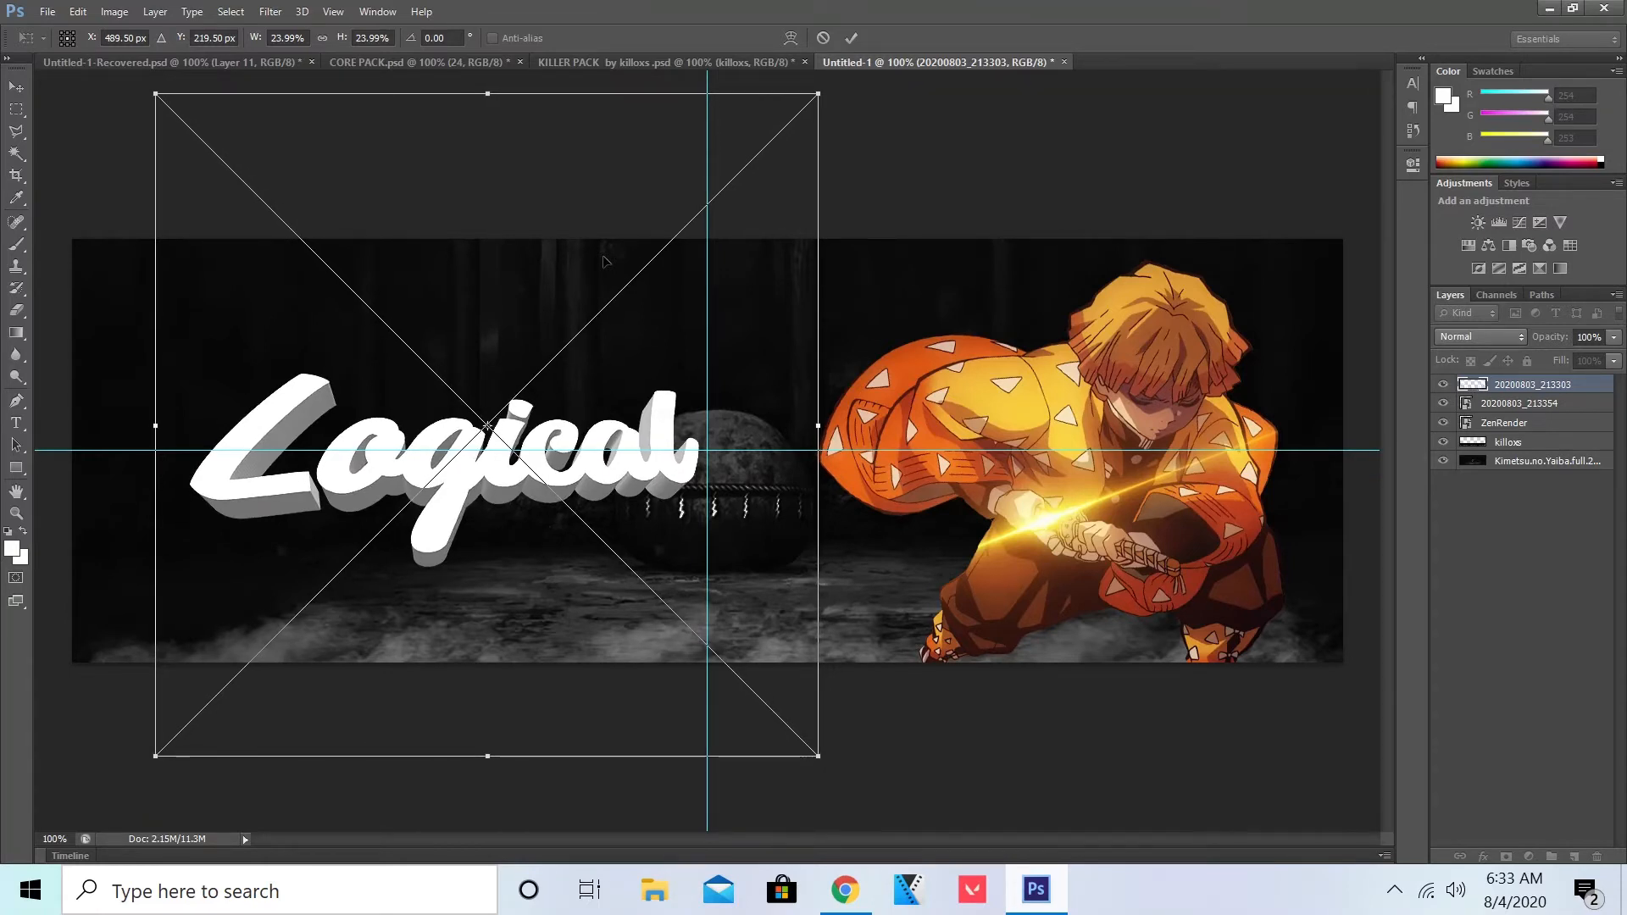
{"action": "key", "text": "Right"}
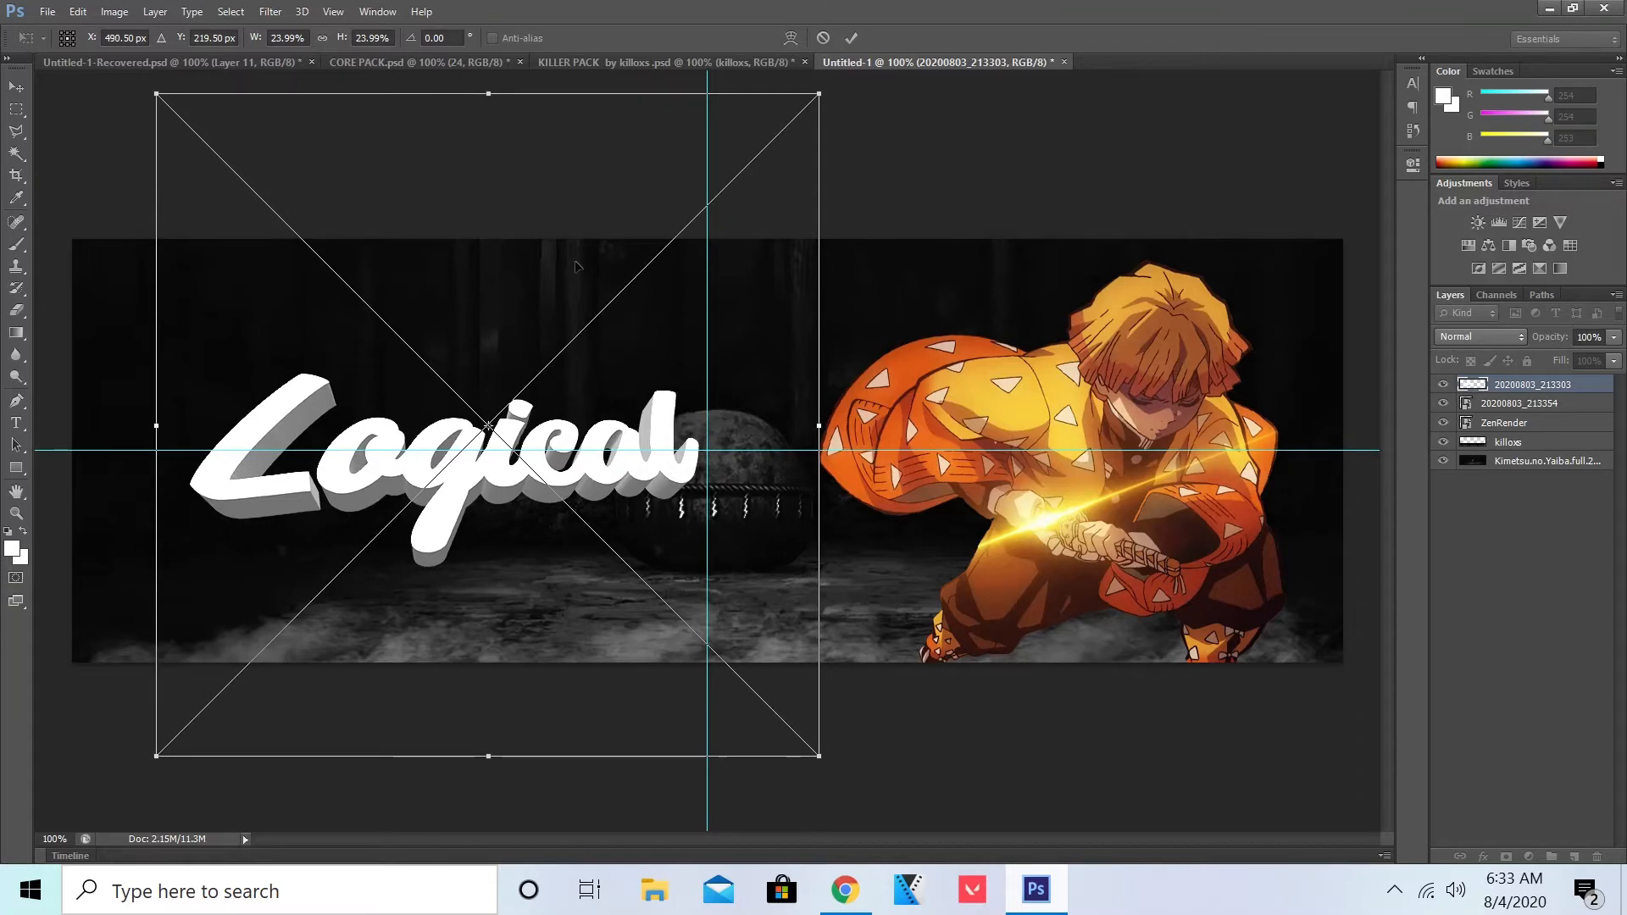
Step: Try a slight up-left shift of the flat title, undo it, and commit the placement
{"action": "left_click_drag", "start_coordinate": [434, 220], "coordinate": [429, 213]}
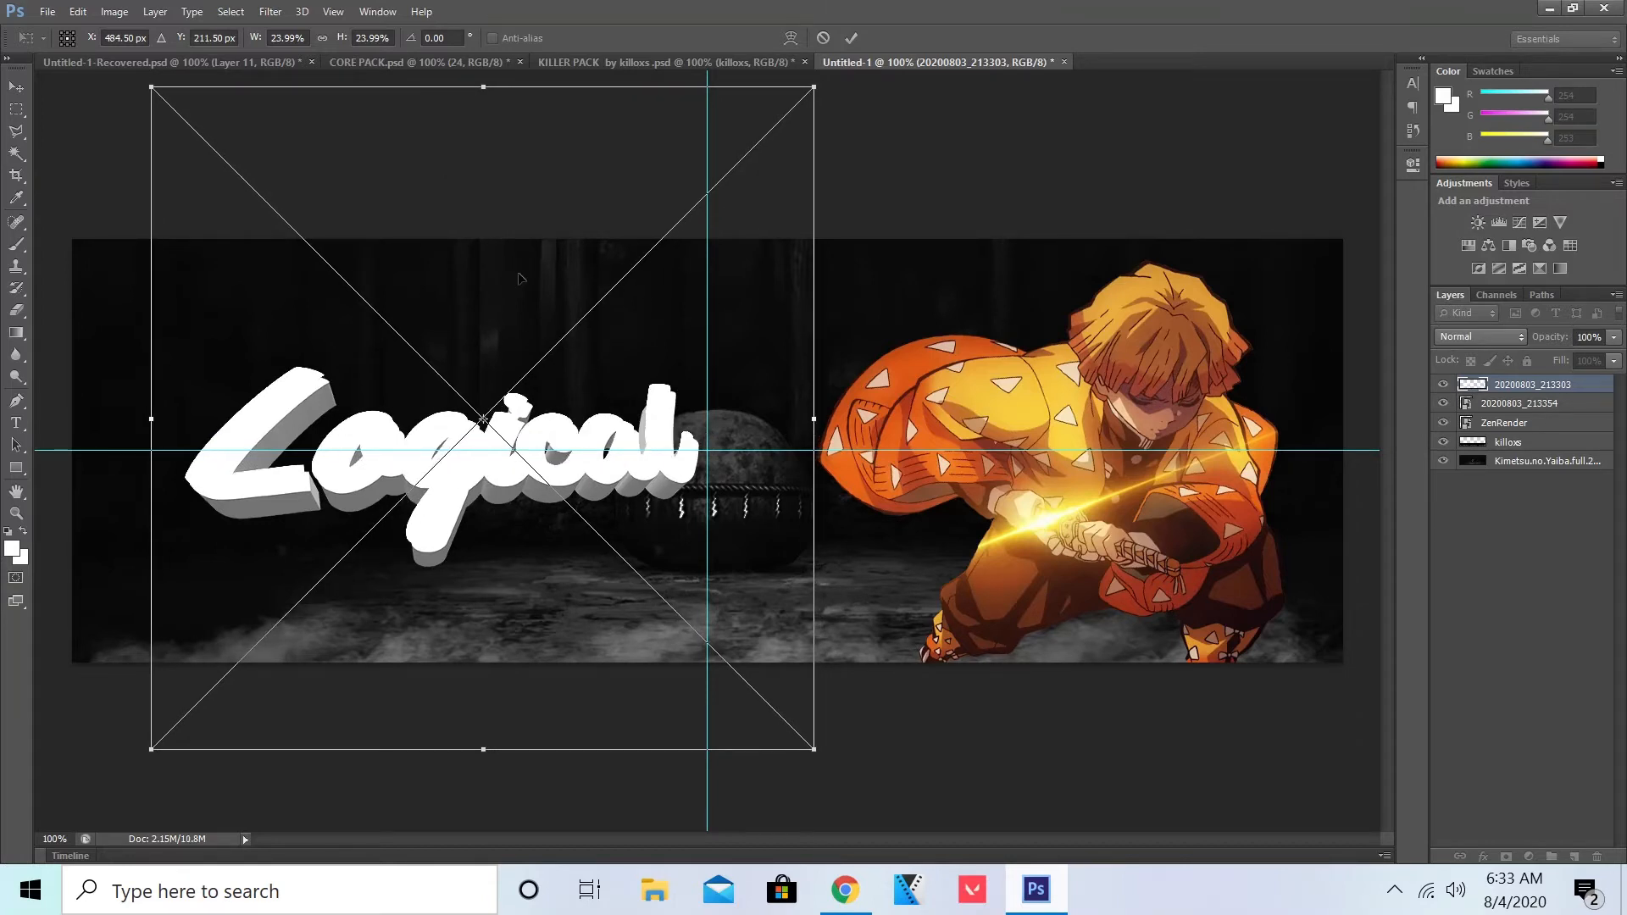
{"action": "key", "text": "ctrl+z"}
{"action": "right_click", "coordinate": [528, 361]}
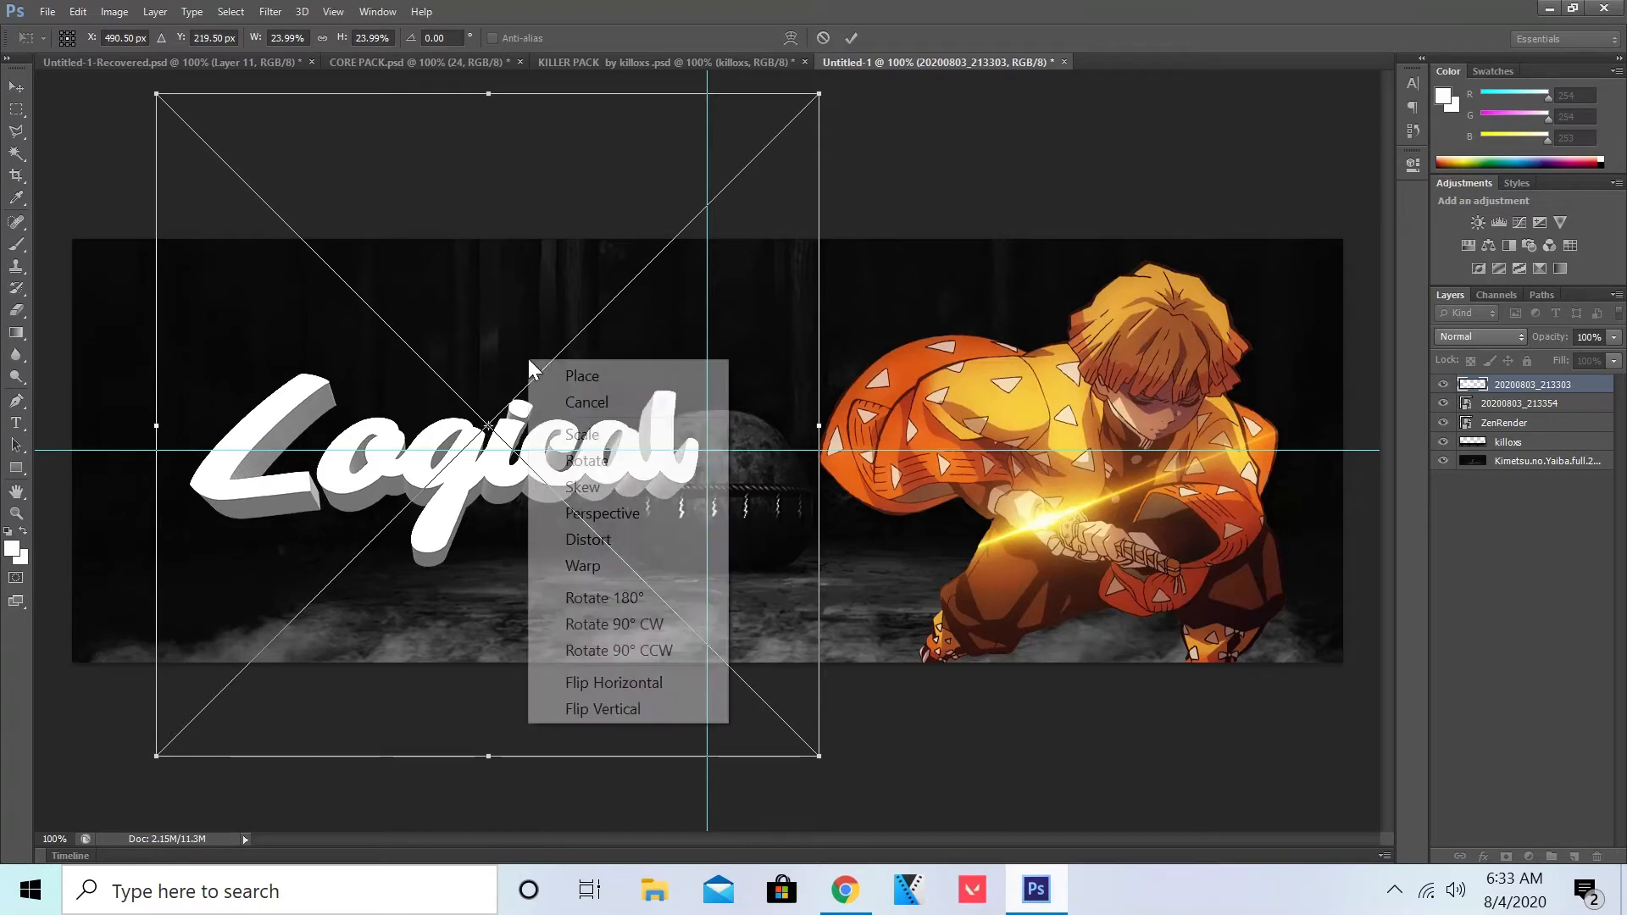
{"action": "left_click", "coordinate": [580, 376]}
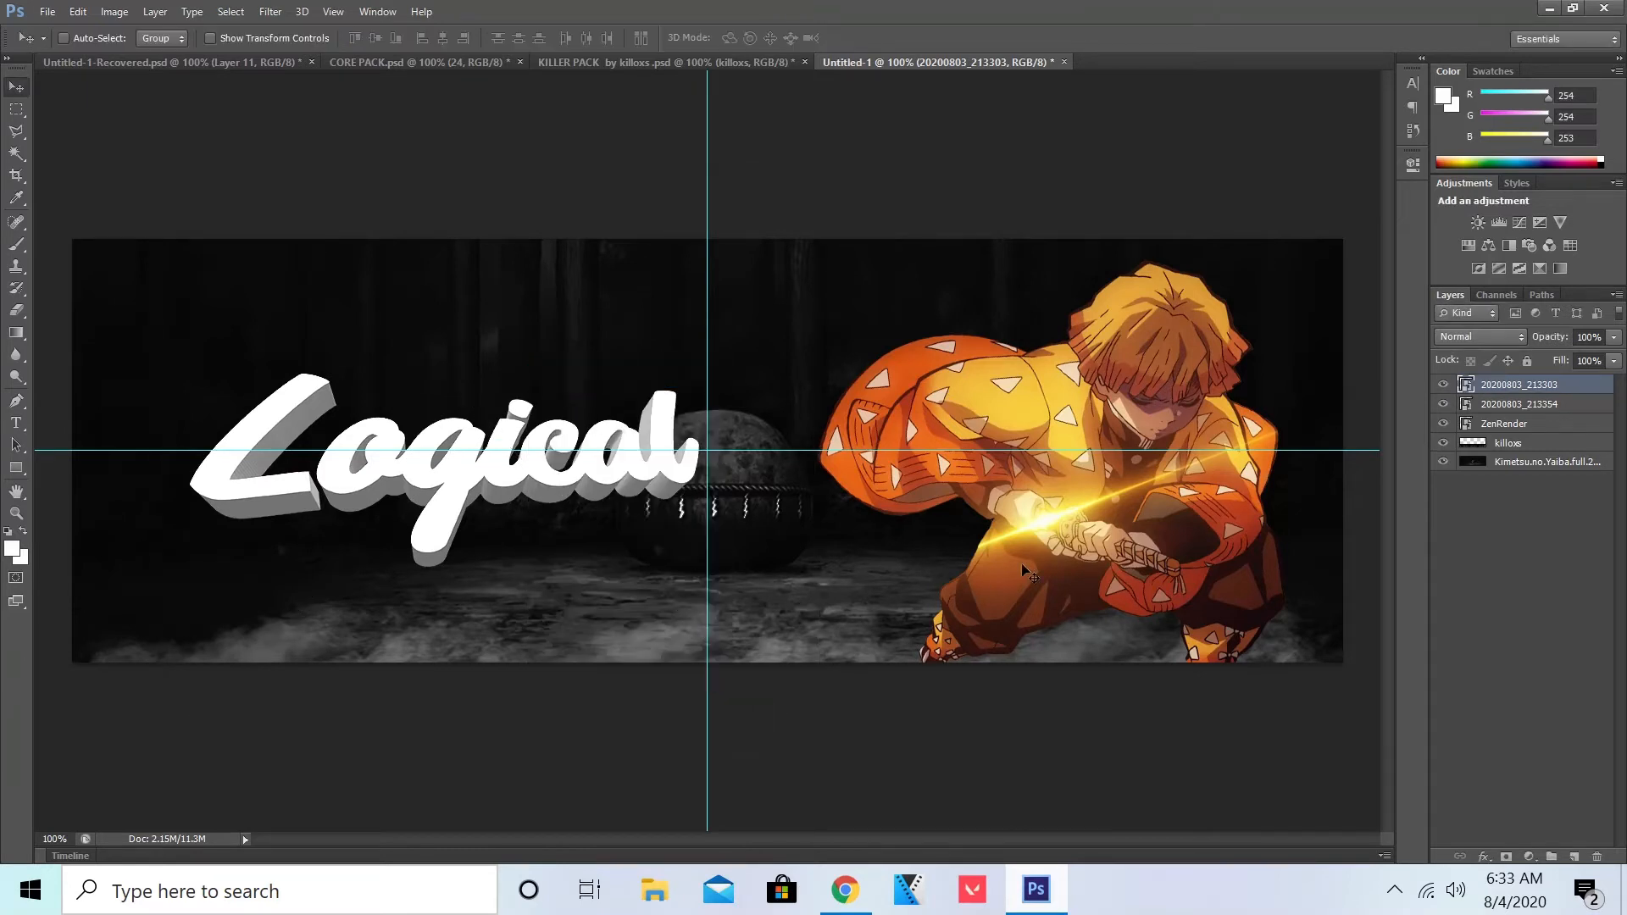
Step: Place the orange triangle pattern image 5_ZjMD99rXrmQa7VoueIL… from Saved Pictures directly above the ZenRender layer
{"action": "left_click", "coordinate": [1542, 405]}
{"action": "left_click", "coordinate": [1544, 390]}
{"action": "left_click", "coordinate": [1547, 407]}
{"action": "left_click", "coordinate": [1544, 425]}
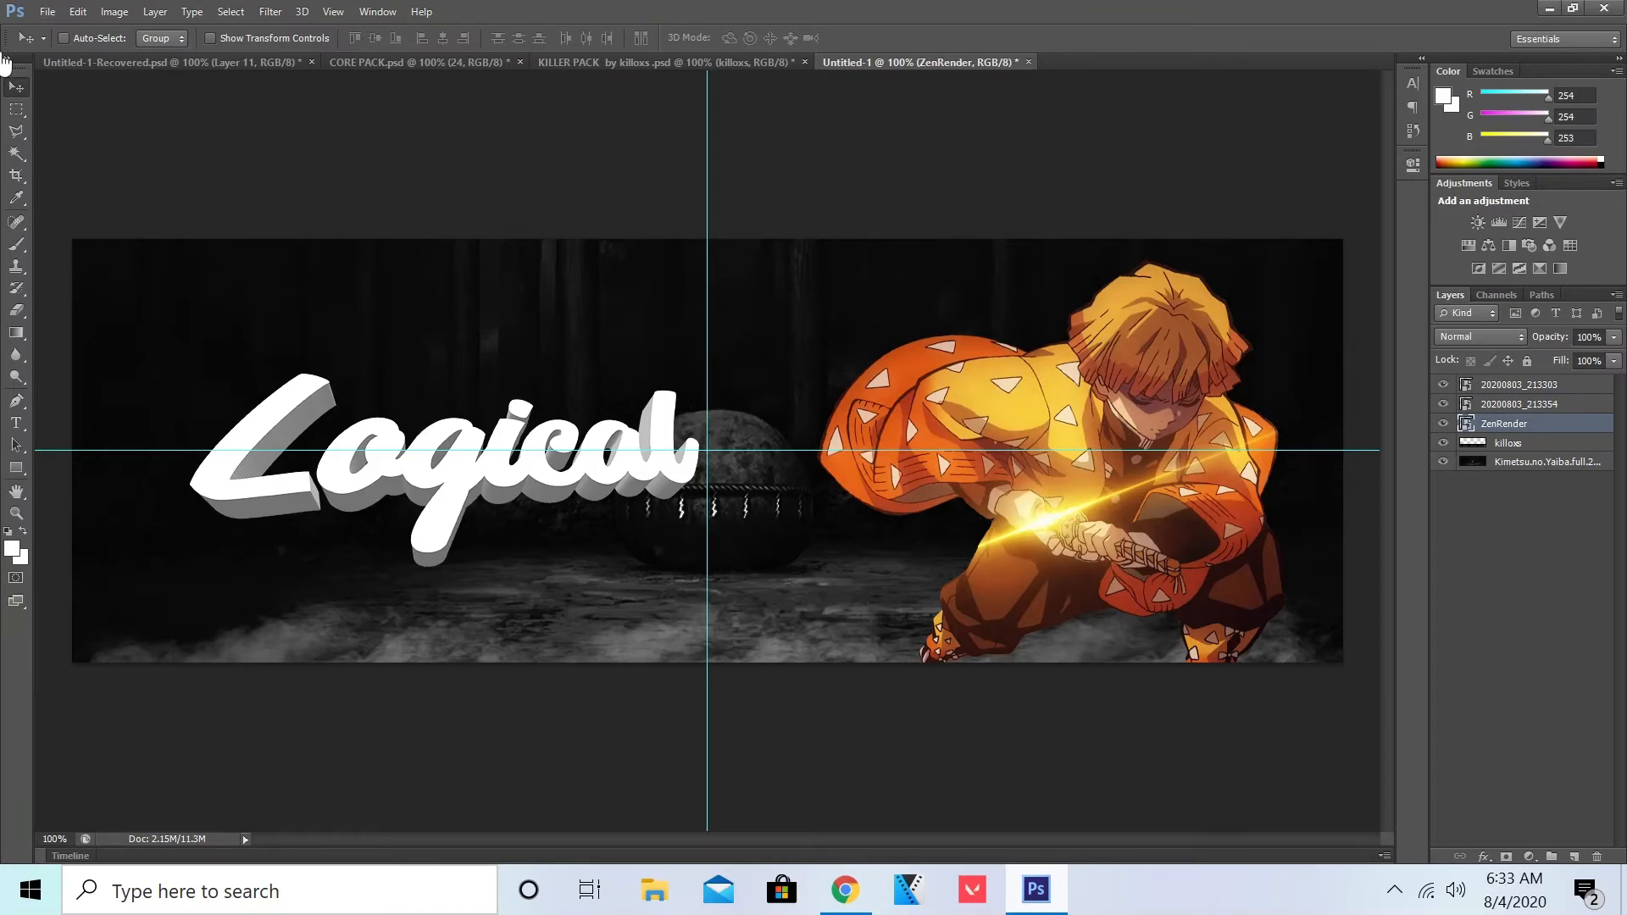
{"action": "left_click", "coordinate": [44, 13]}
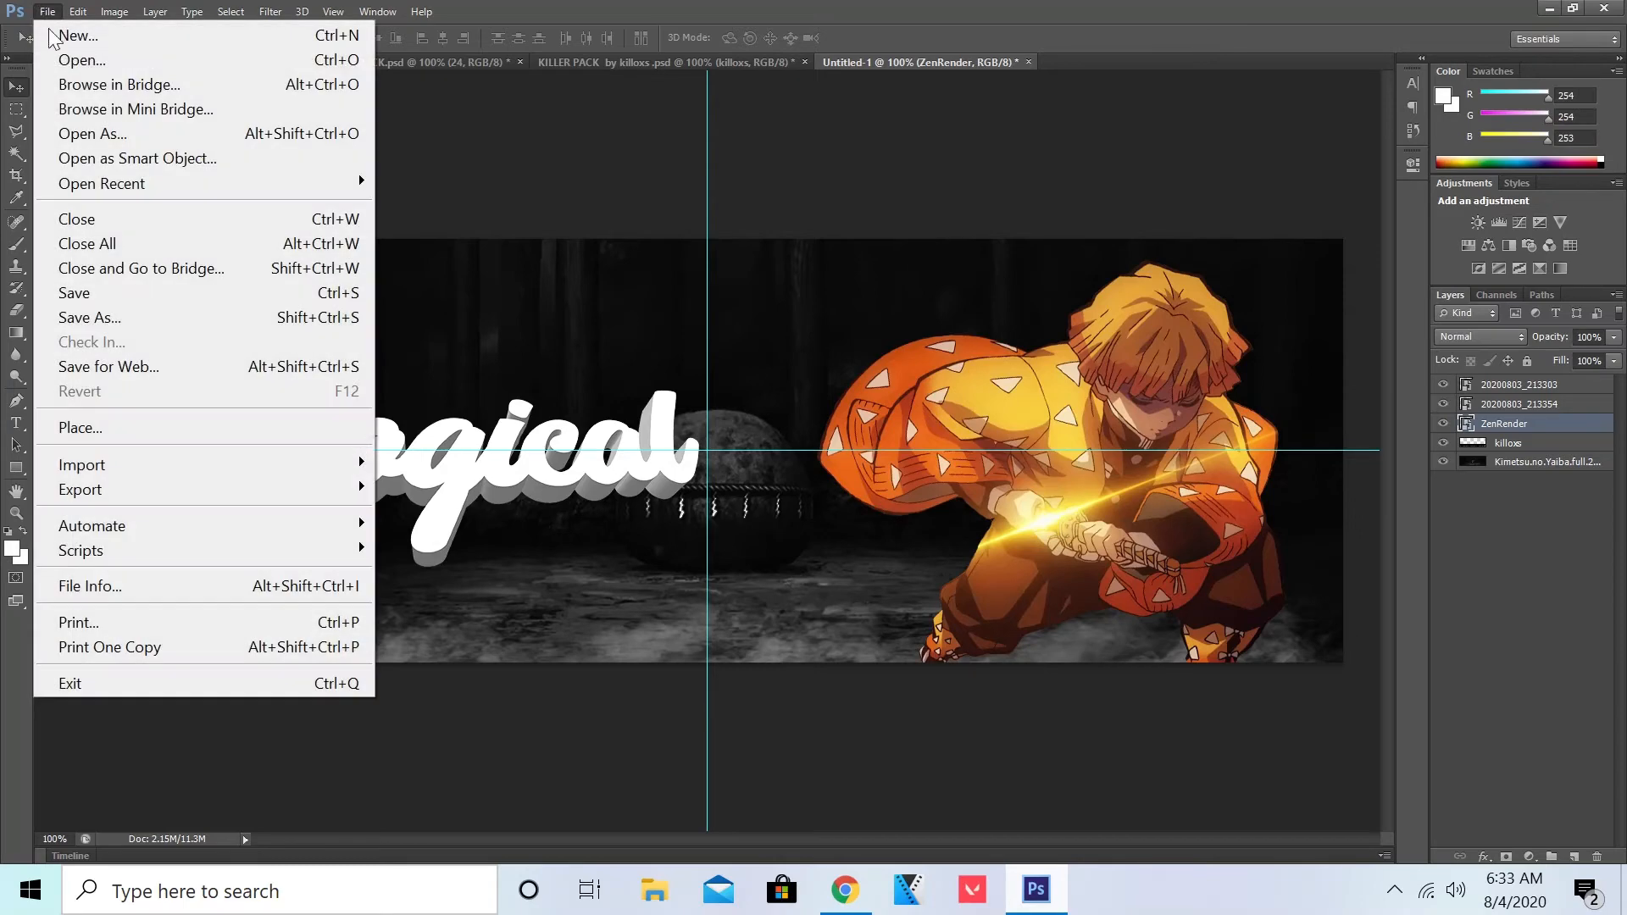
{"action": "left_click", "coordinate": [115, 431]}
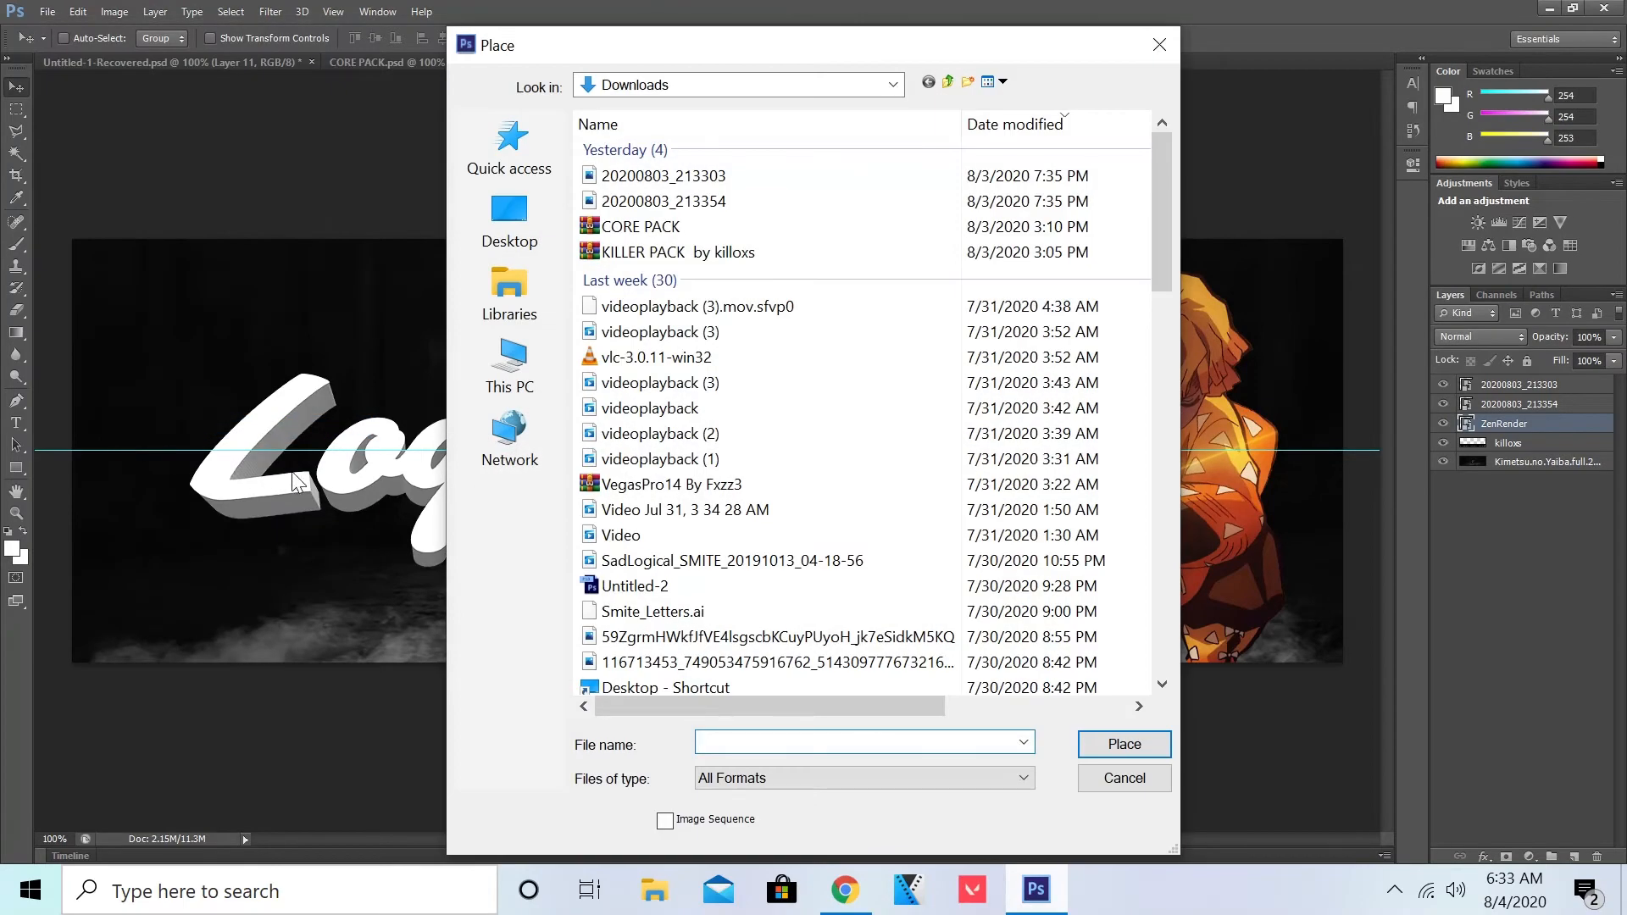
{"action": "left_click", "coordinate": [531, 369]}
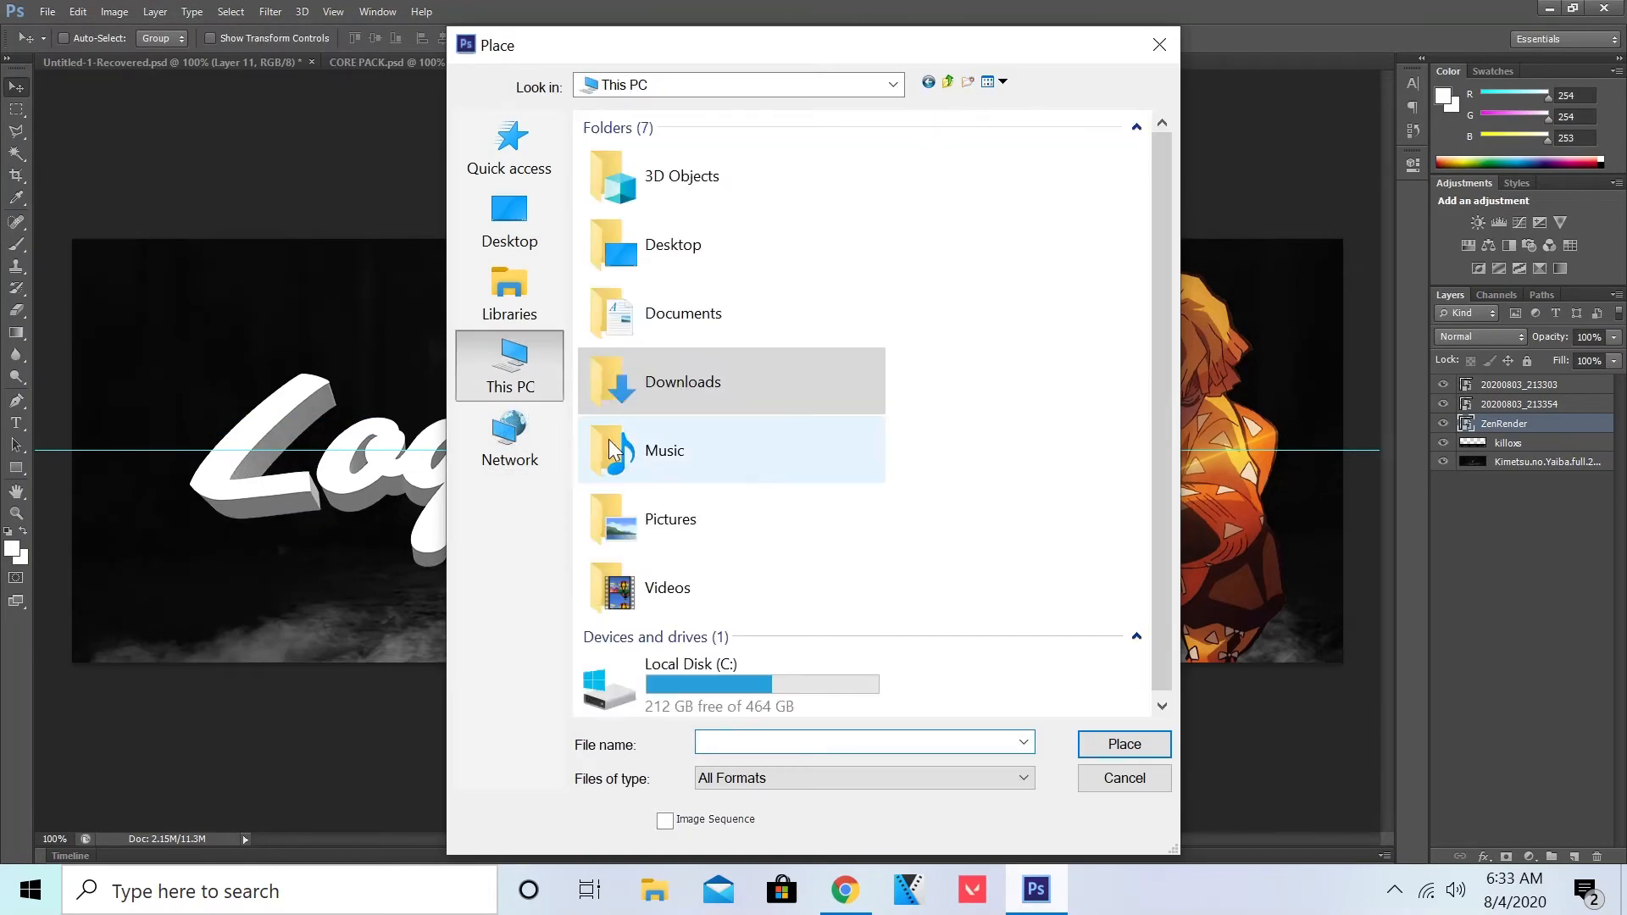
{"action": "double_click", "coordinate": [744, 530]}
{"action": "double_click", "coordinate": [1114, 241]}
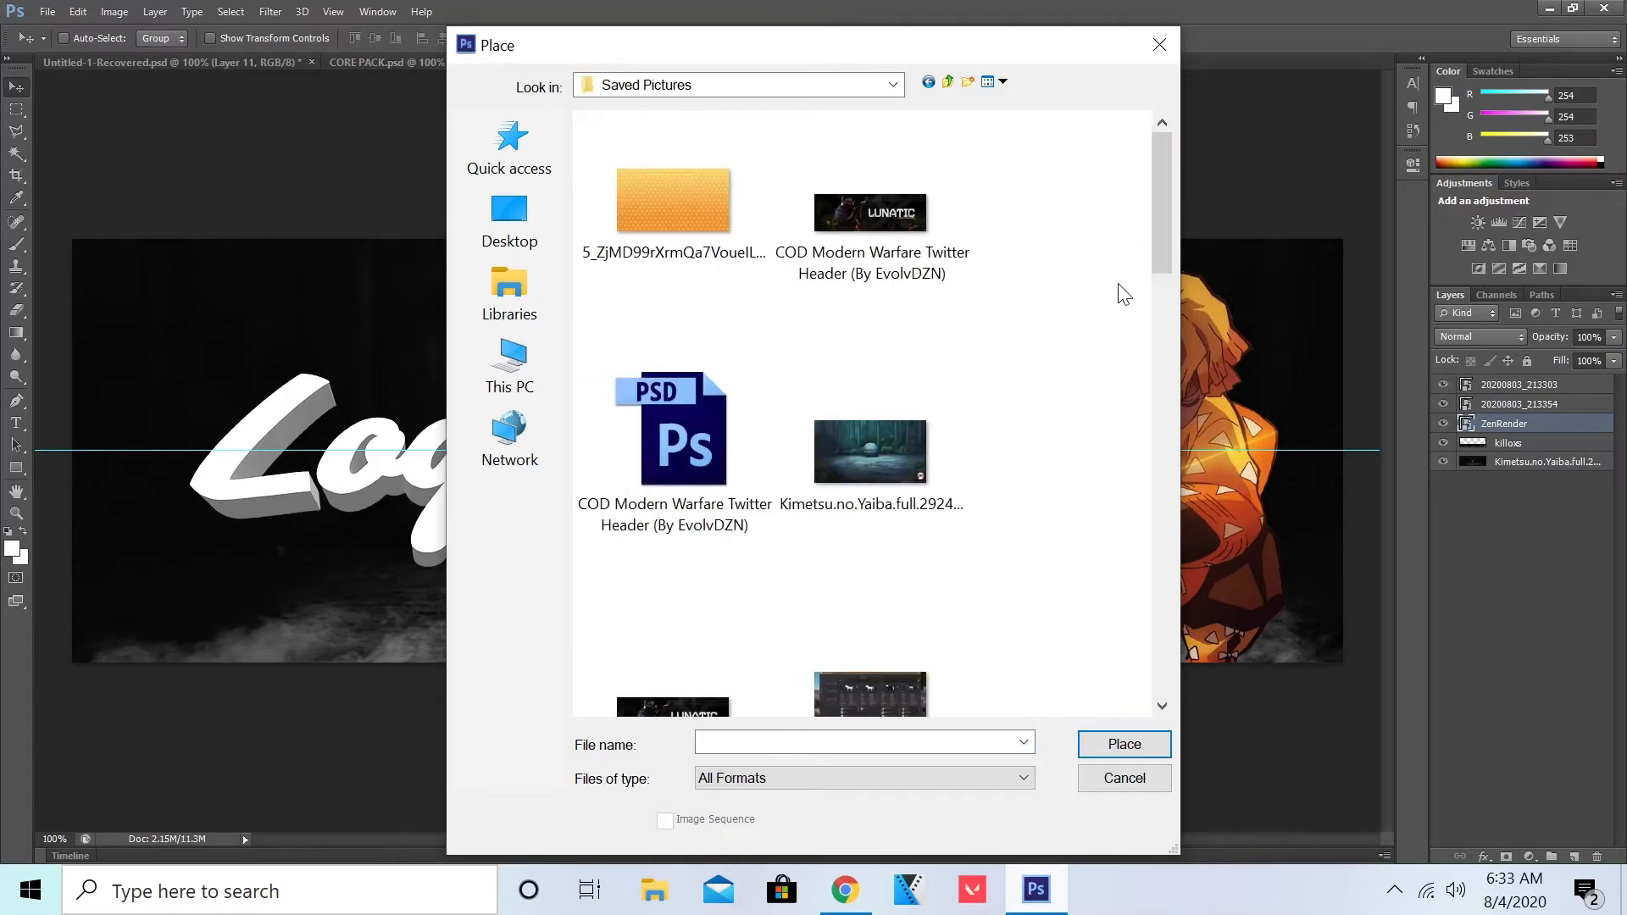
{"action": "double_click", "coordinate": [696, 204]}
Step: Scale the pattern to about 38.65% × 37.31%, centre it behind the title at about X 425 px, Y 216.5 px, and commit it
{"action": "left_click_drag", "start_coordinate": [708, 471], "coordinate": [489, 459]}
{"action": "left_click_drag", "start_coordinate": [878, 651], "coordinate": [746, 566]}
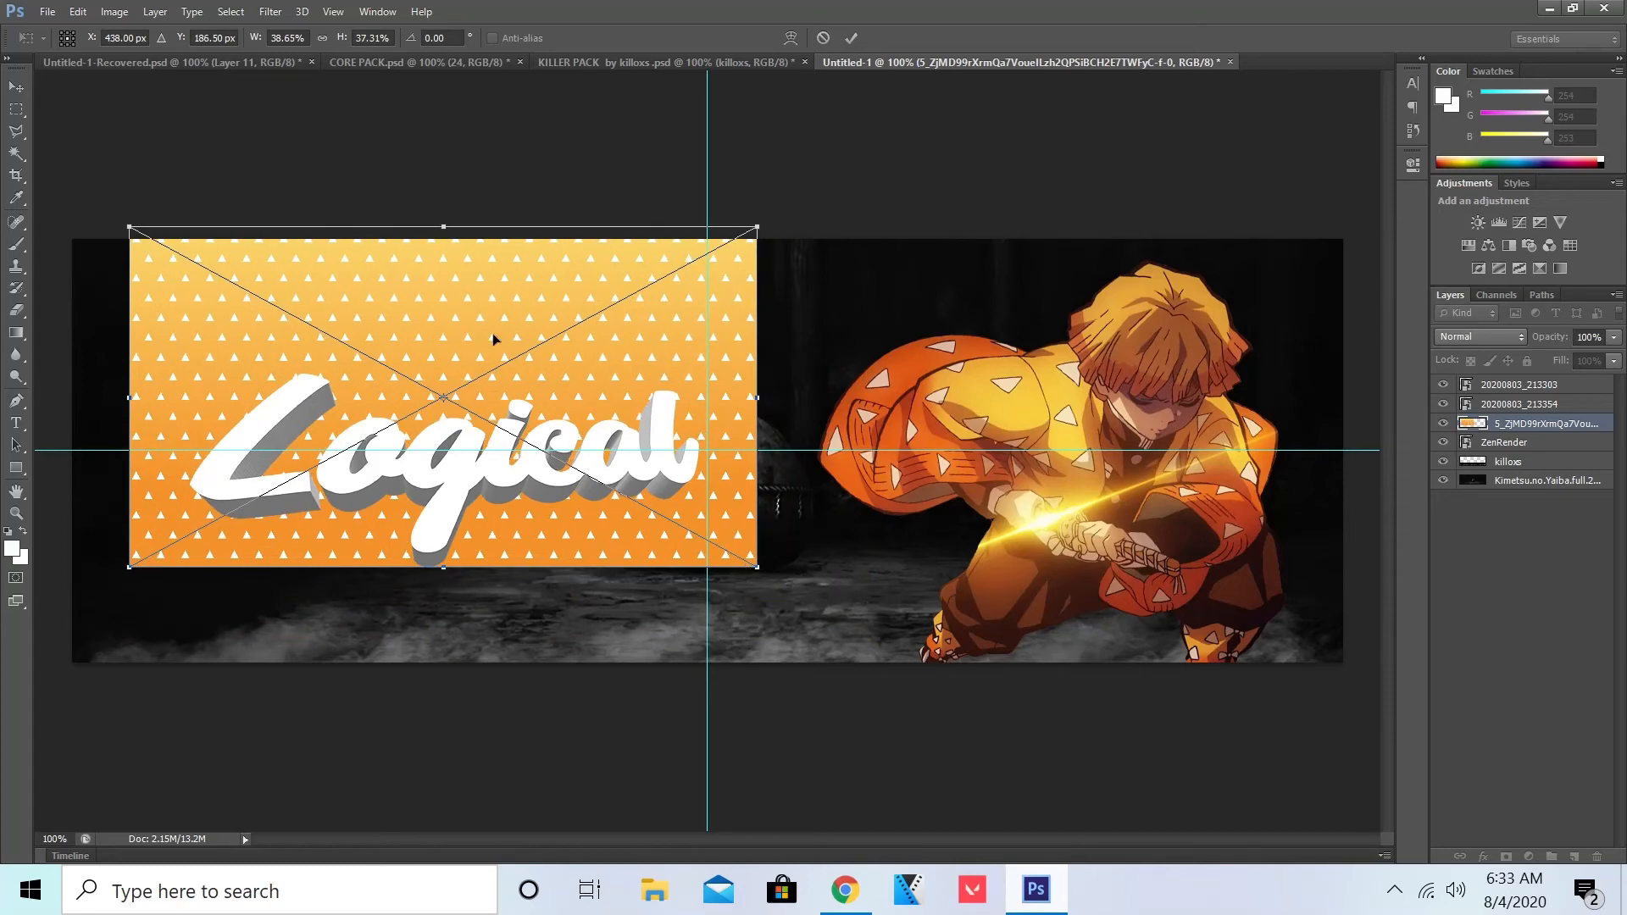
{"action": "mouse_move", "coordinate": [492, 333]}
{"action": "left_mouse_down"}
{"action": "mouse_move", "coordinate": [516, 357]}
{"action": "mouse_move", "coordinate": [526, 348]}
{"action": "mouse_move", "coordinate": [503, 344]}
{"action": "left_mouse_up"}
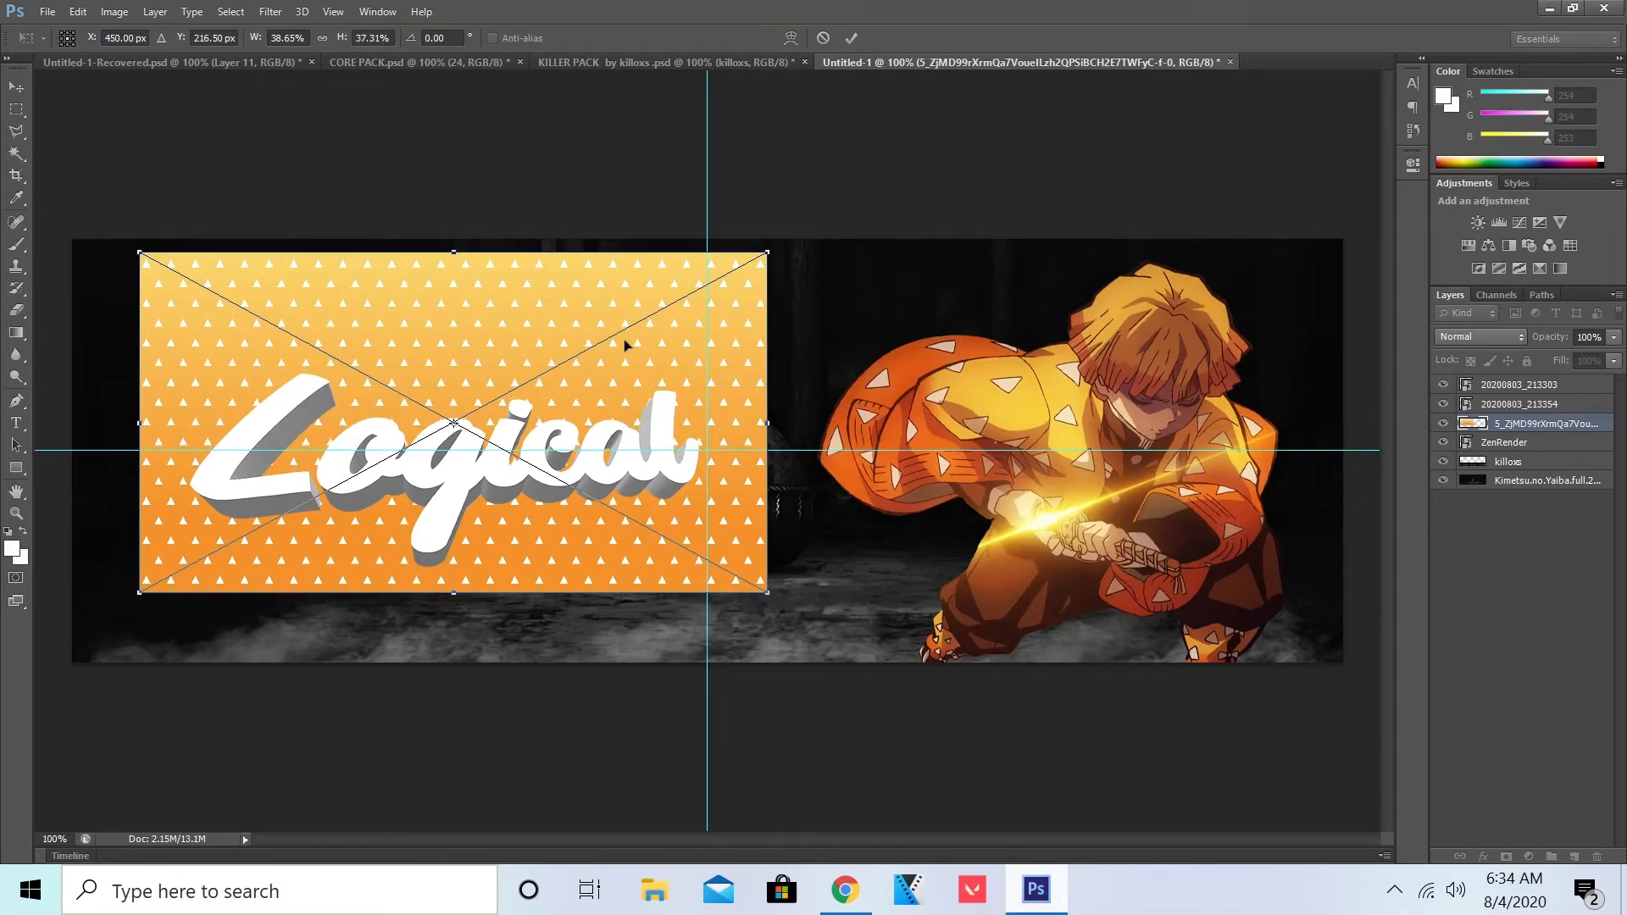
{"action": "left_click_drag", "start_coordinate": [588, 349], "coordinate": [520, 349]}
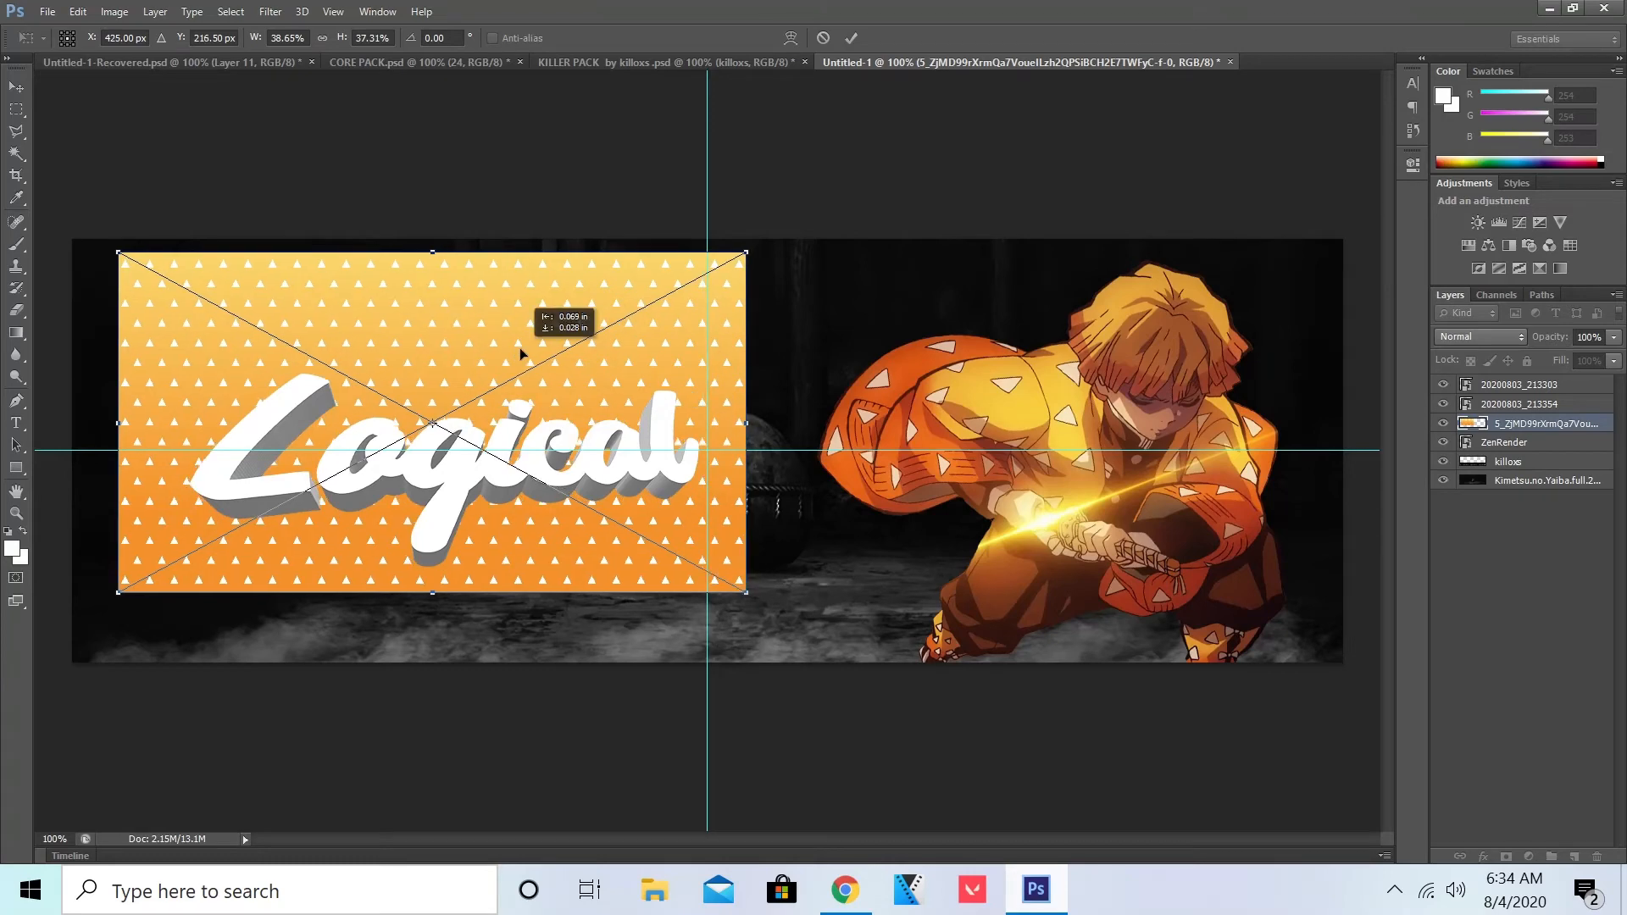
{"action": "right_click", "coordinate": [490, 349]}
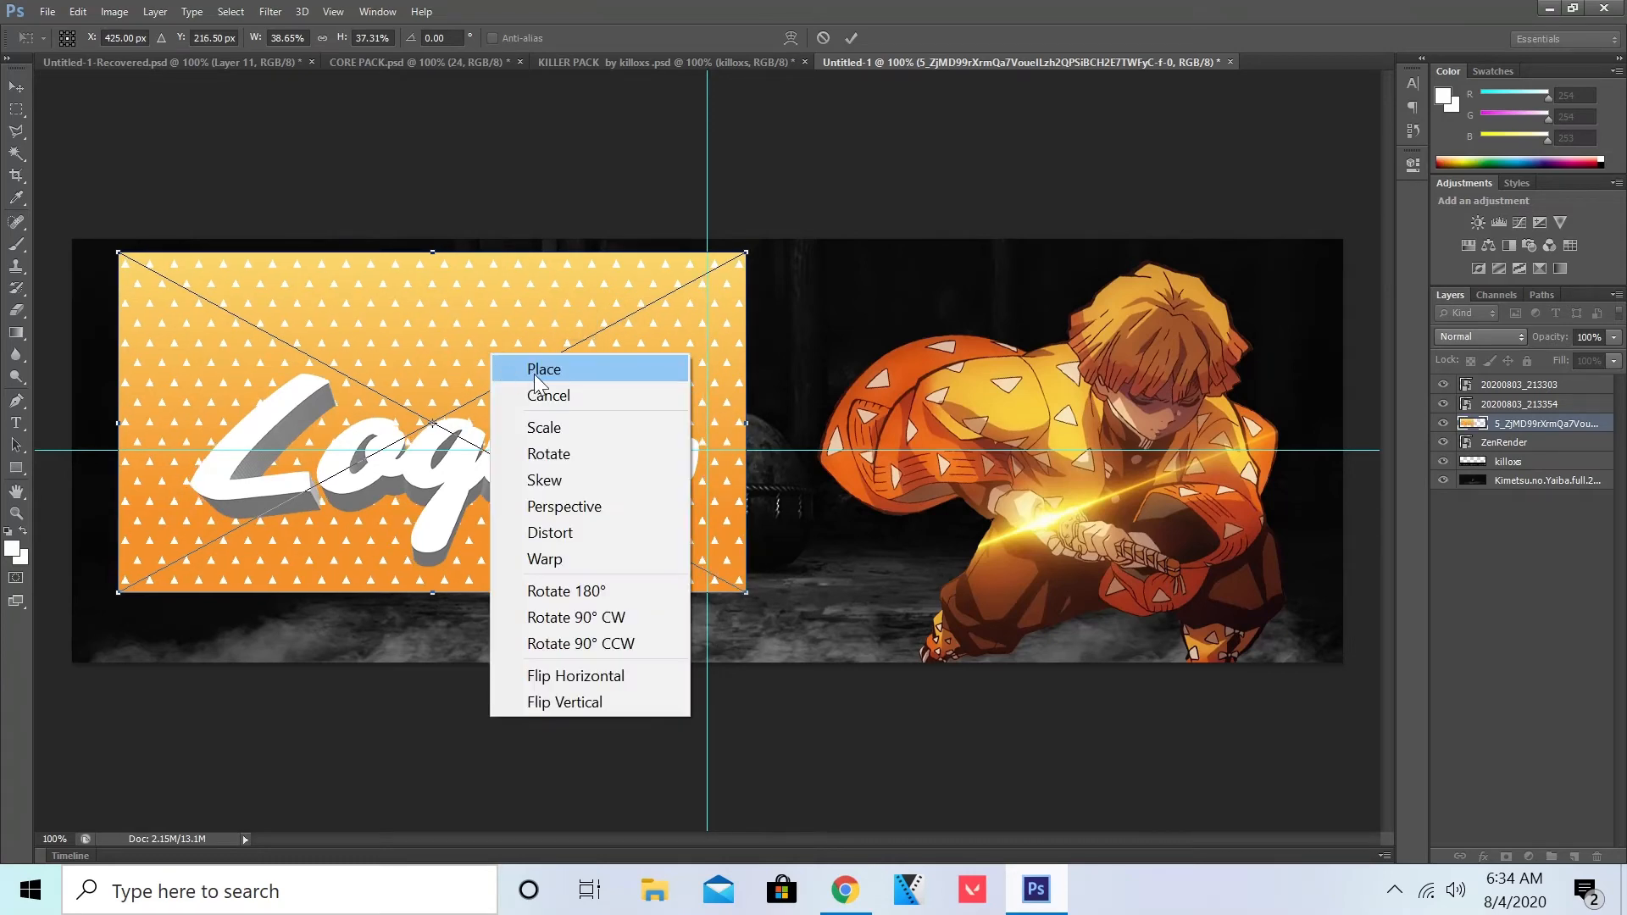
{"action": "left_click", "coordinate": [534, 372]}
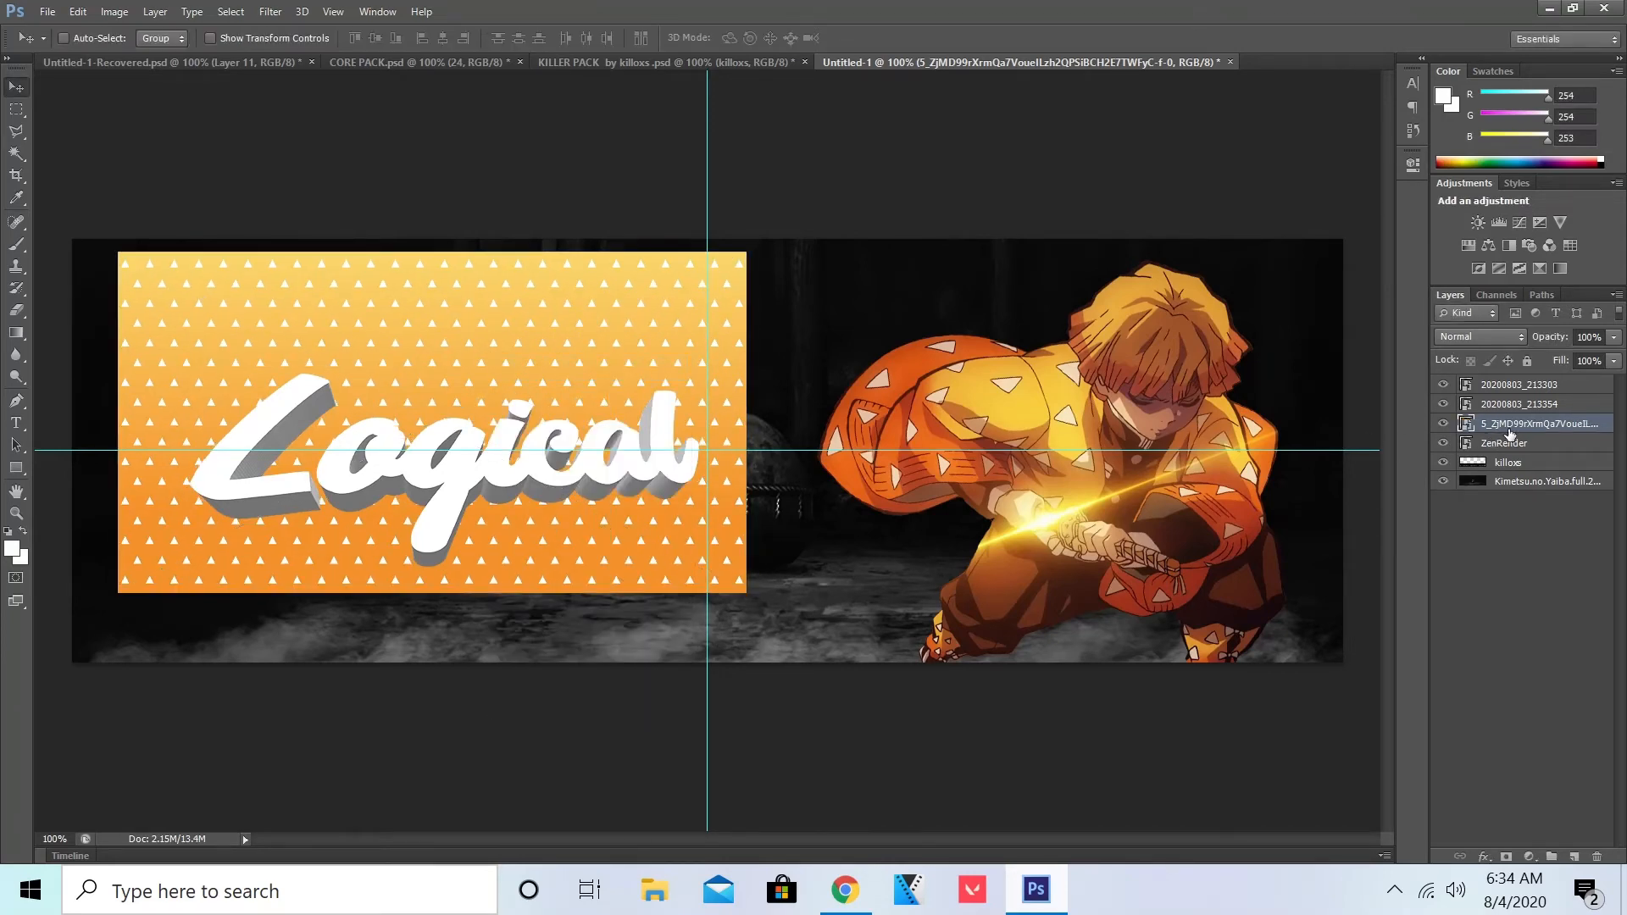
Step: Duplicate the orange pattern layer within the same document, keeping the default copy name
{"action": "right_click", "coordinate": [1504, 427]}
{"action": "left_click", "coordinate": [1035, 131]}
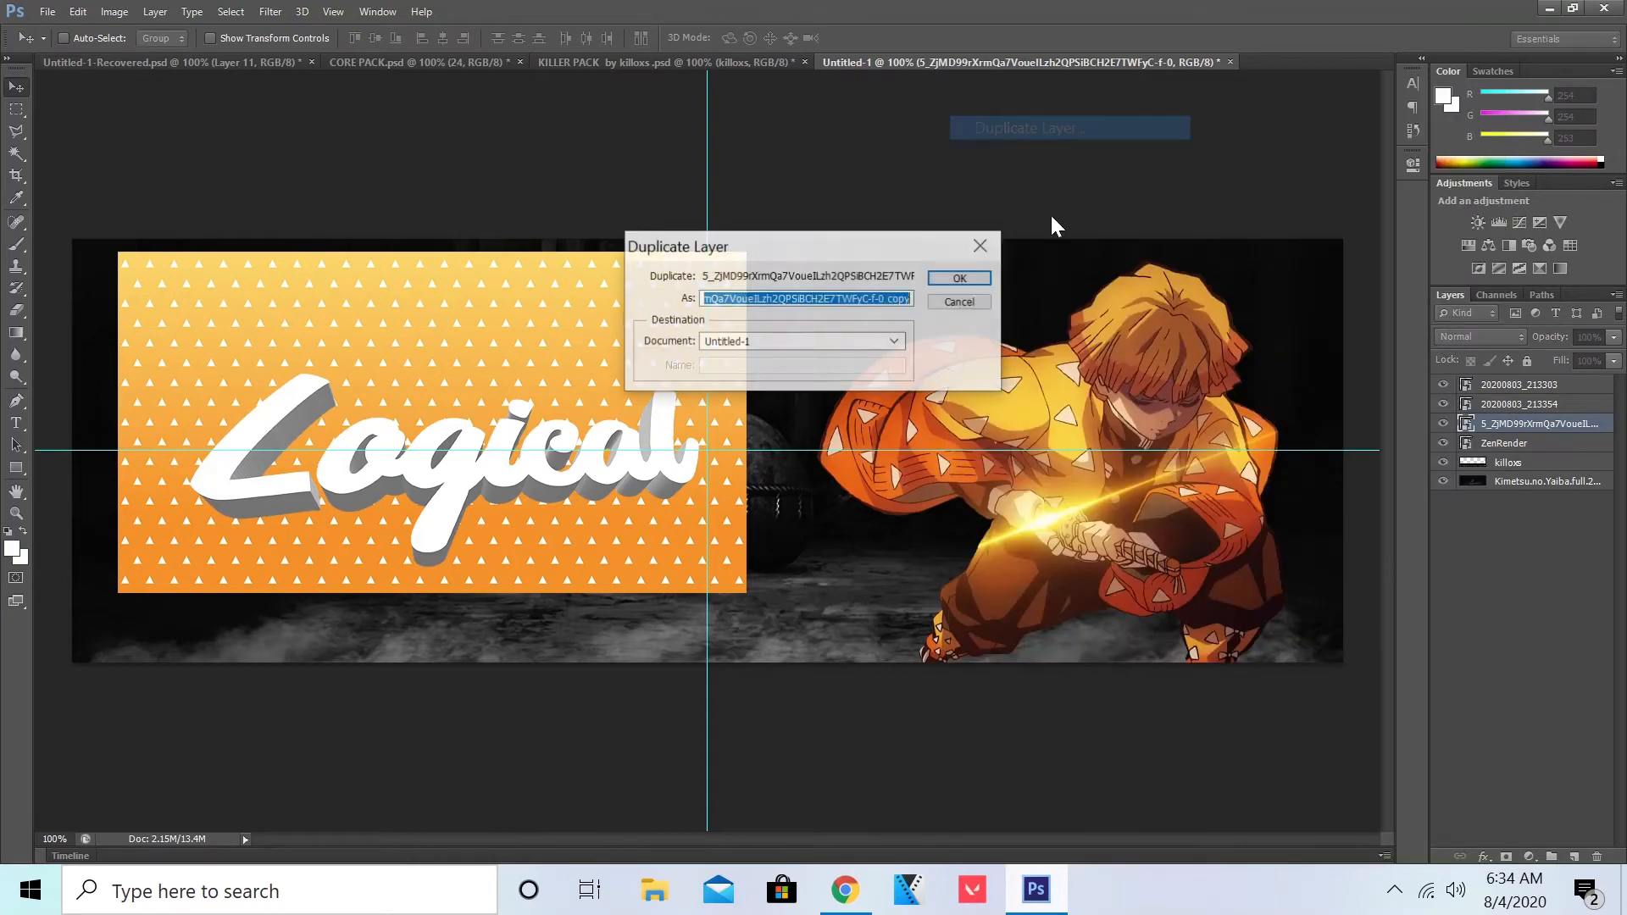
{"action": "left_click", "coordinate": [961, 279]}
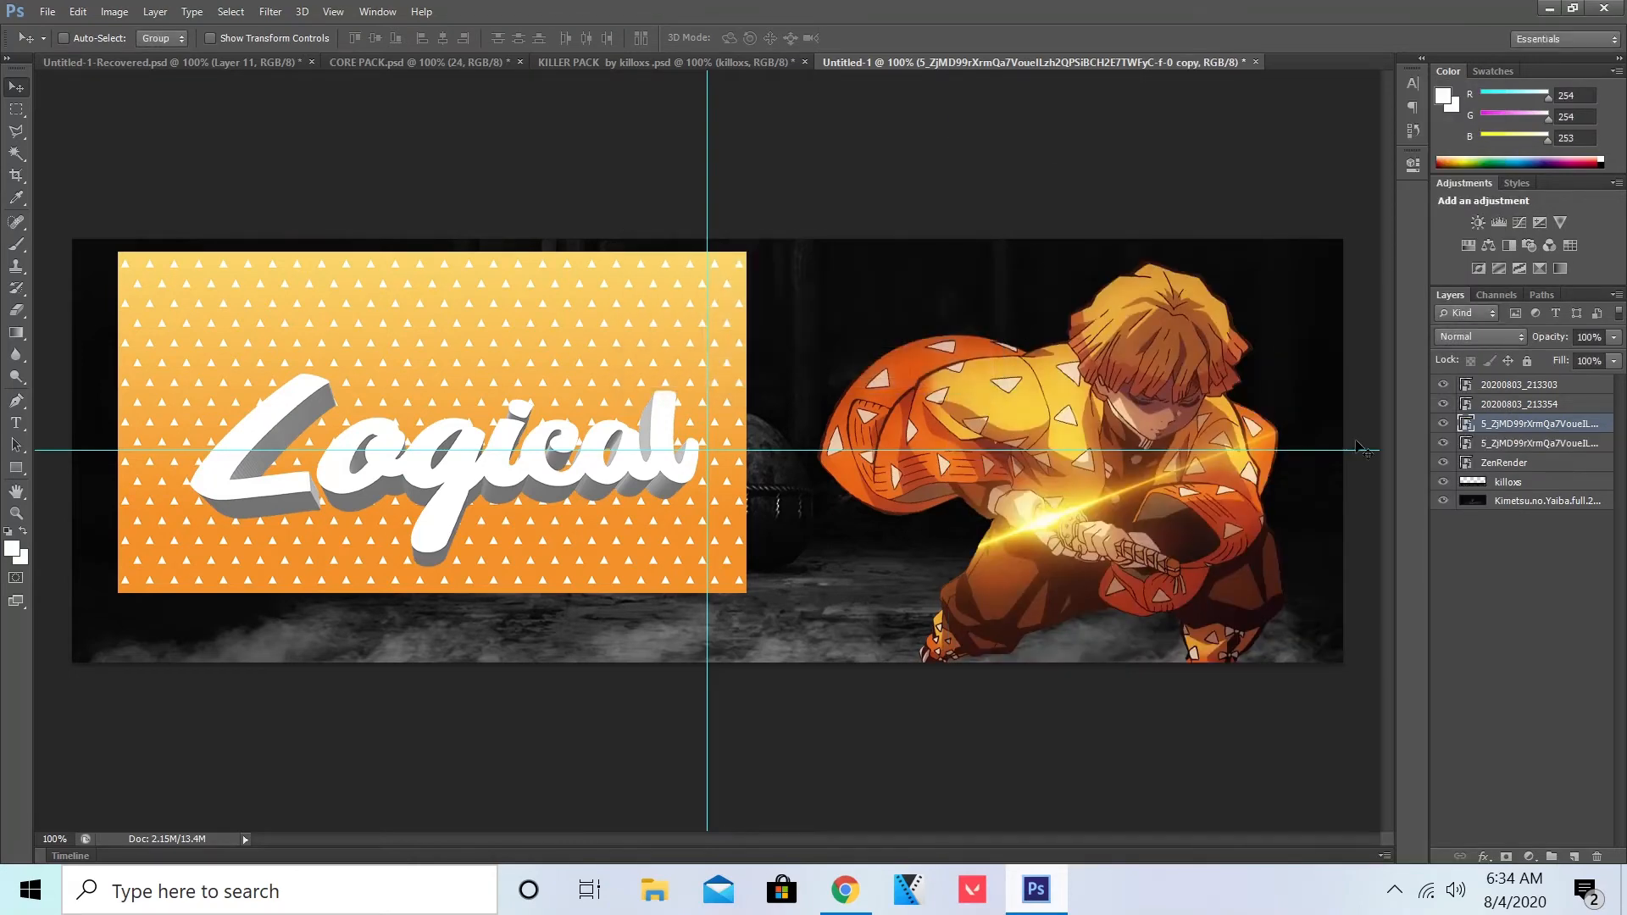
Step: Rename the original pattern layer "zenpattern" and its duplicate "zenpatttern2"
{"action": "left_click", "coordinate": [1484, 443]}
{"action": "mouse_move", "coordinate": [1495, 454]}
{"action": "left_mouse_down"}
{"action": "mouse_move", "coordinate": [1491, 392]}
{"action": "mouse_move", "coordinate": [1487, 443]}
{"action": "left_mouse_up"}
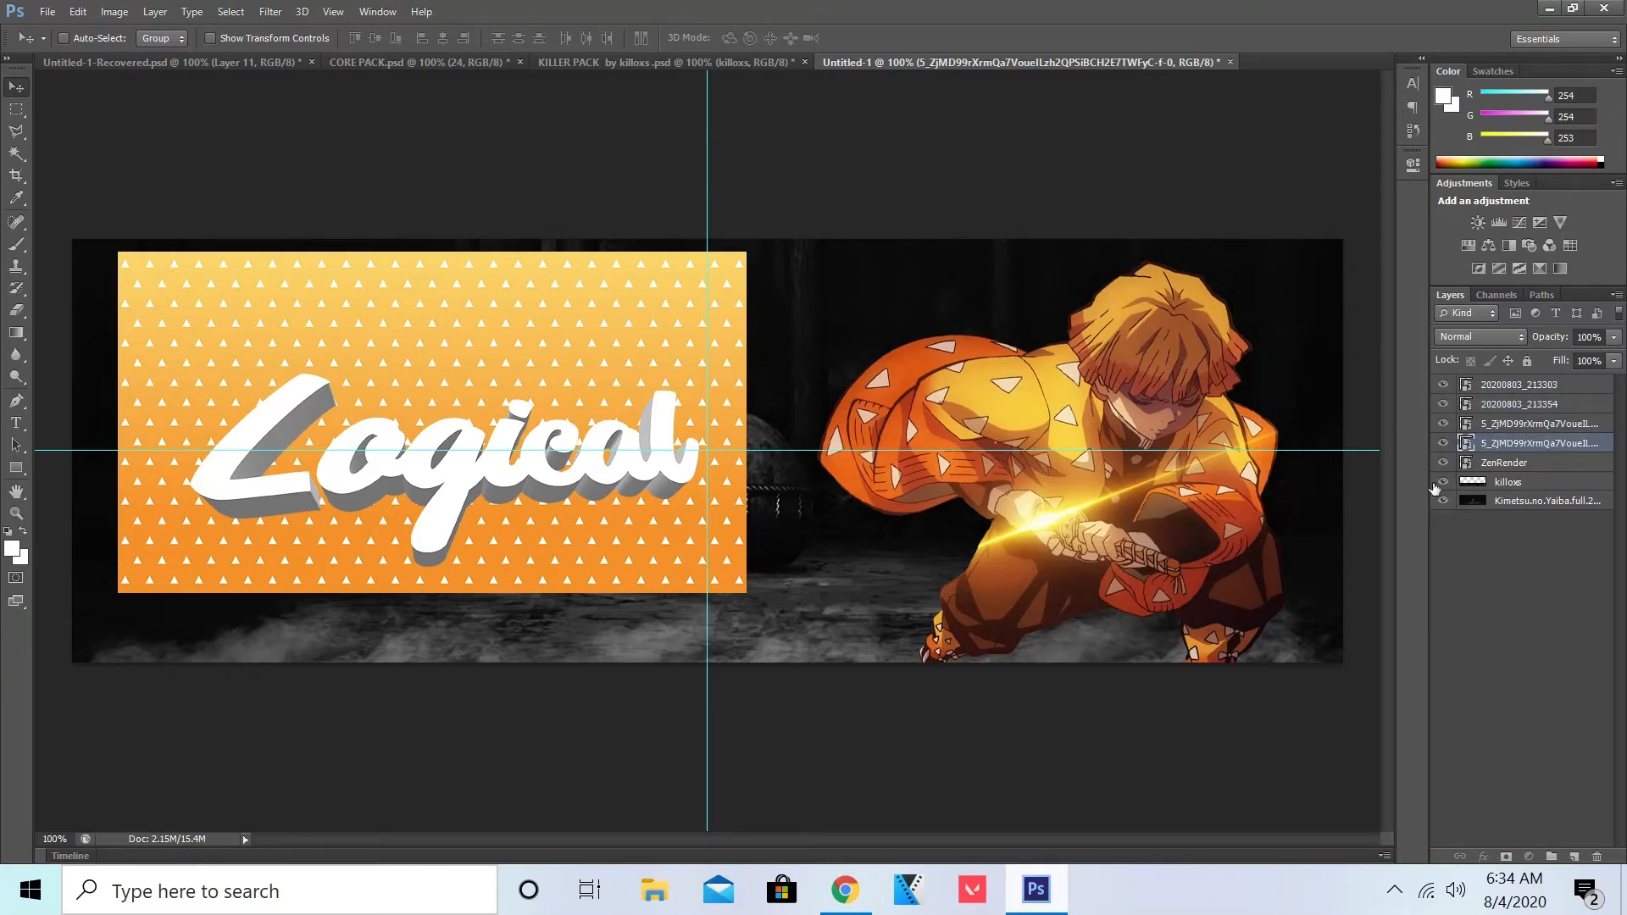
{"action": "double_click", "coordinate": [1559, 443]}
{"action": "left_click", "coordinate": [1606, 448]}
{"action": "double_click", "coordinate": [1599, 444]}
{"action": "key", "text": "BackSpace"}
{"action": "double_click", "coordinate": [1548, 426]}
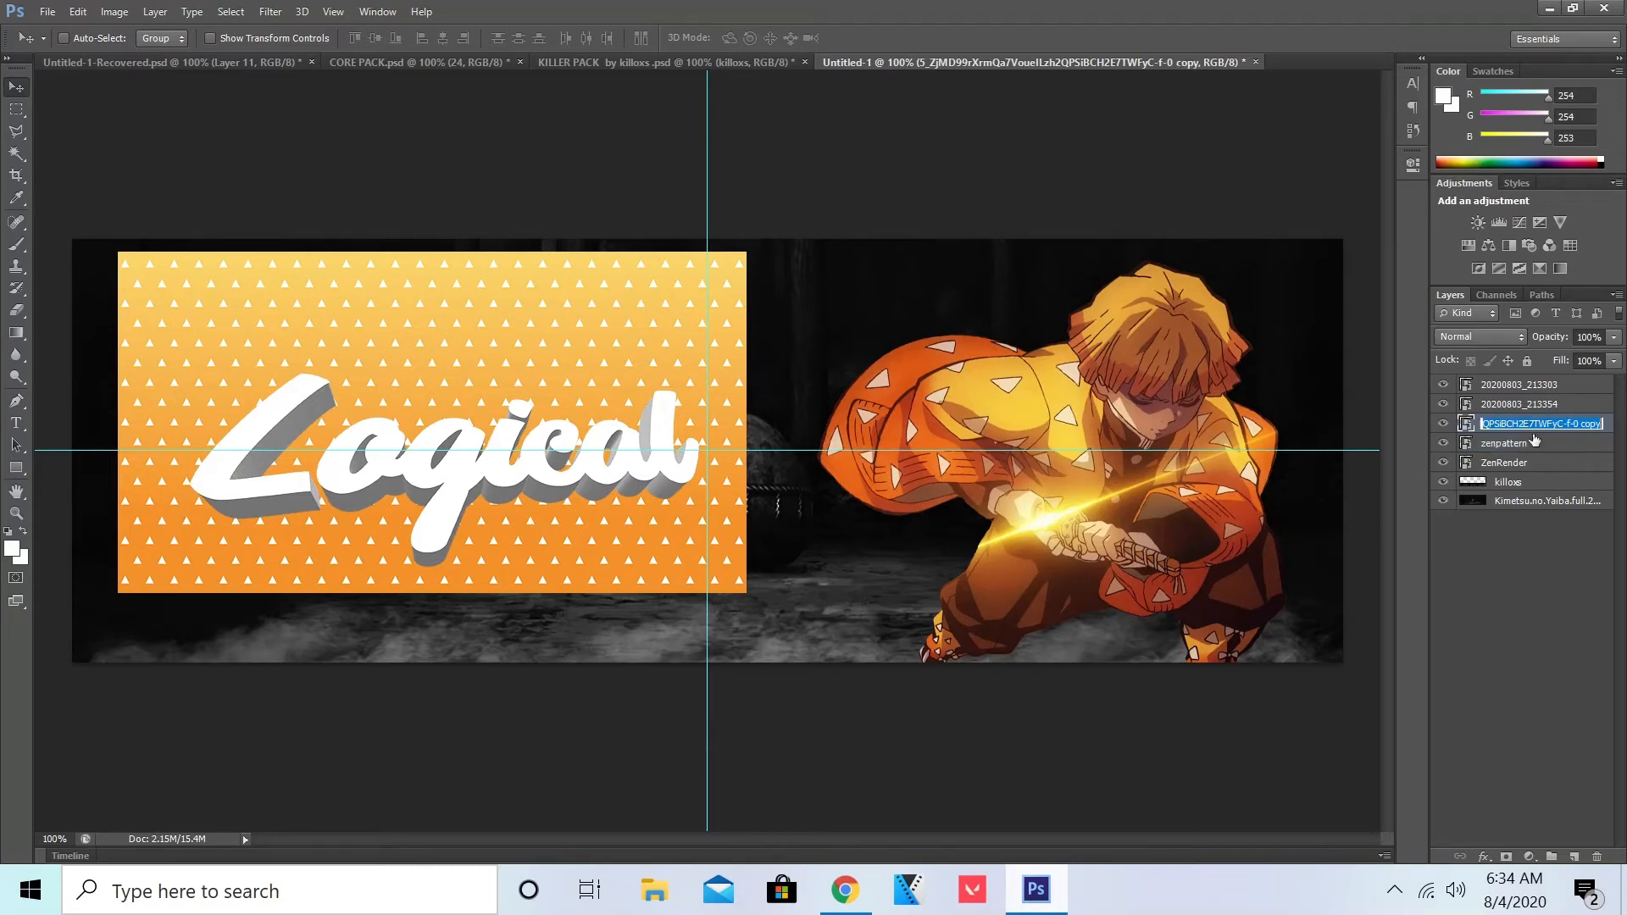
{"action": "key", "text": "BackSpace"}
Step: Rename layer 20200803_213354 as "3dletter" and layer 20200803_213303 as "2Dletter"
{"action": "double_click", "coordinate": [1528, 405]}
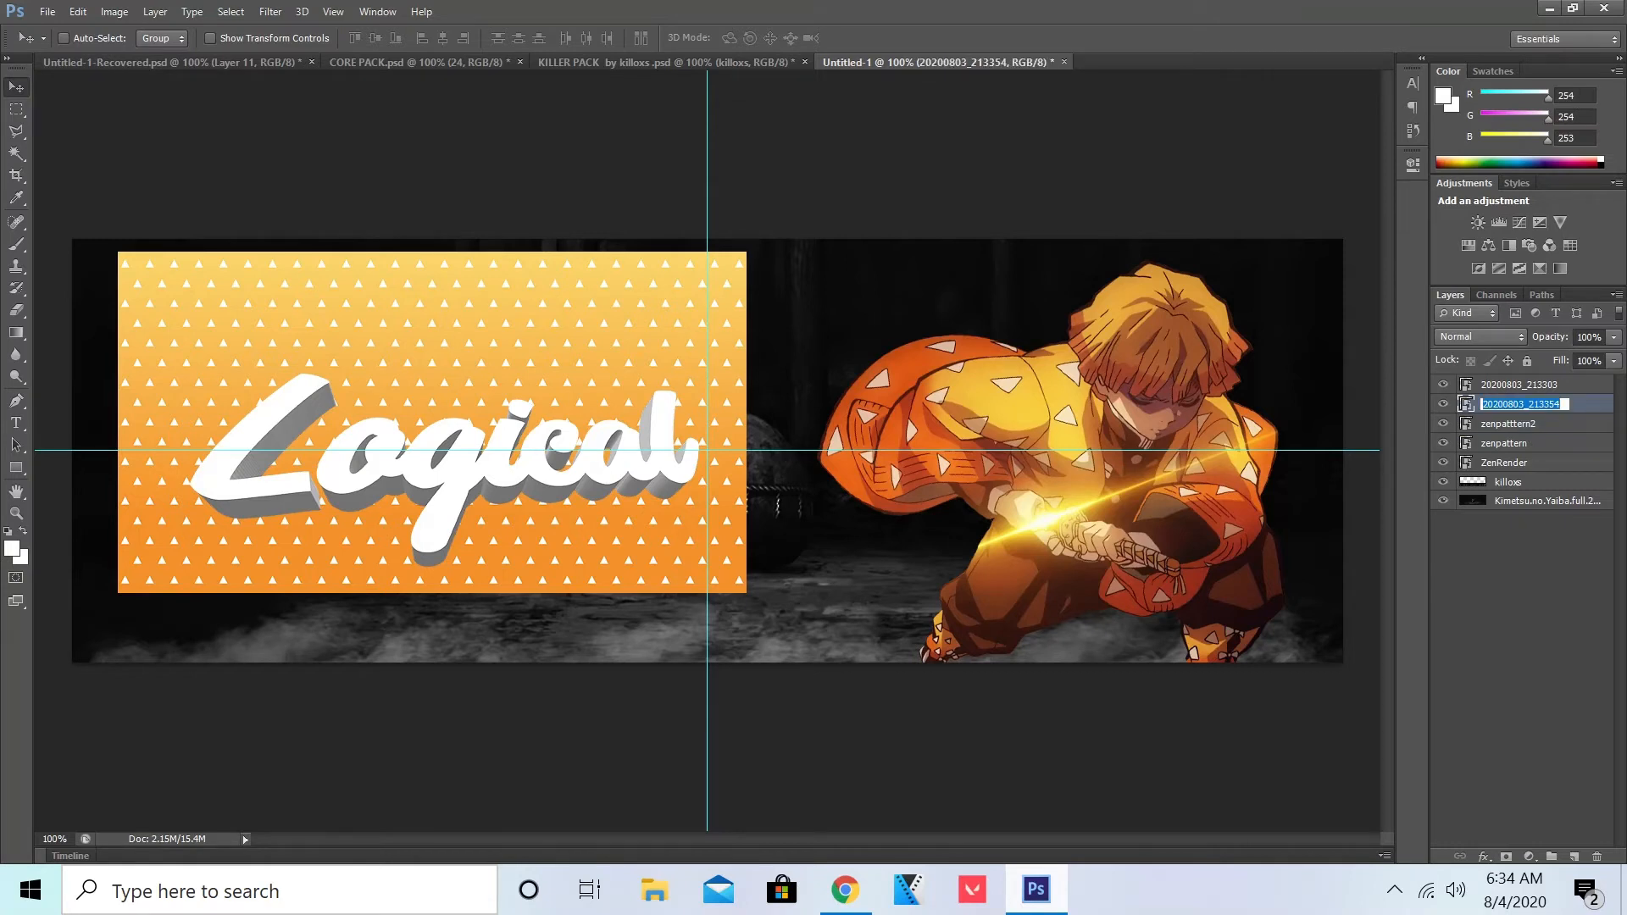
{"action": "key", "text": "BackSpace"}
{"action": "double_click", "coordinate": [1523, 391]}
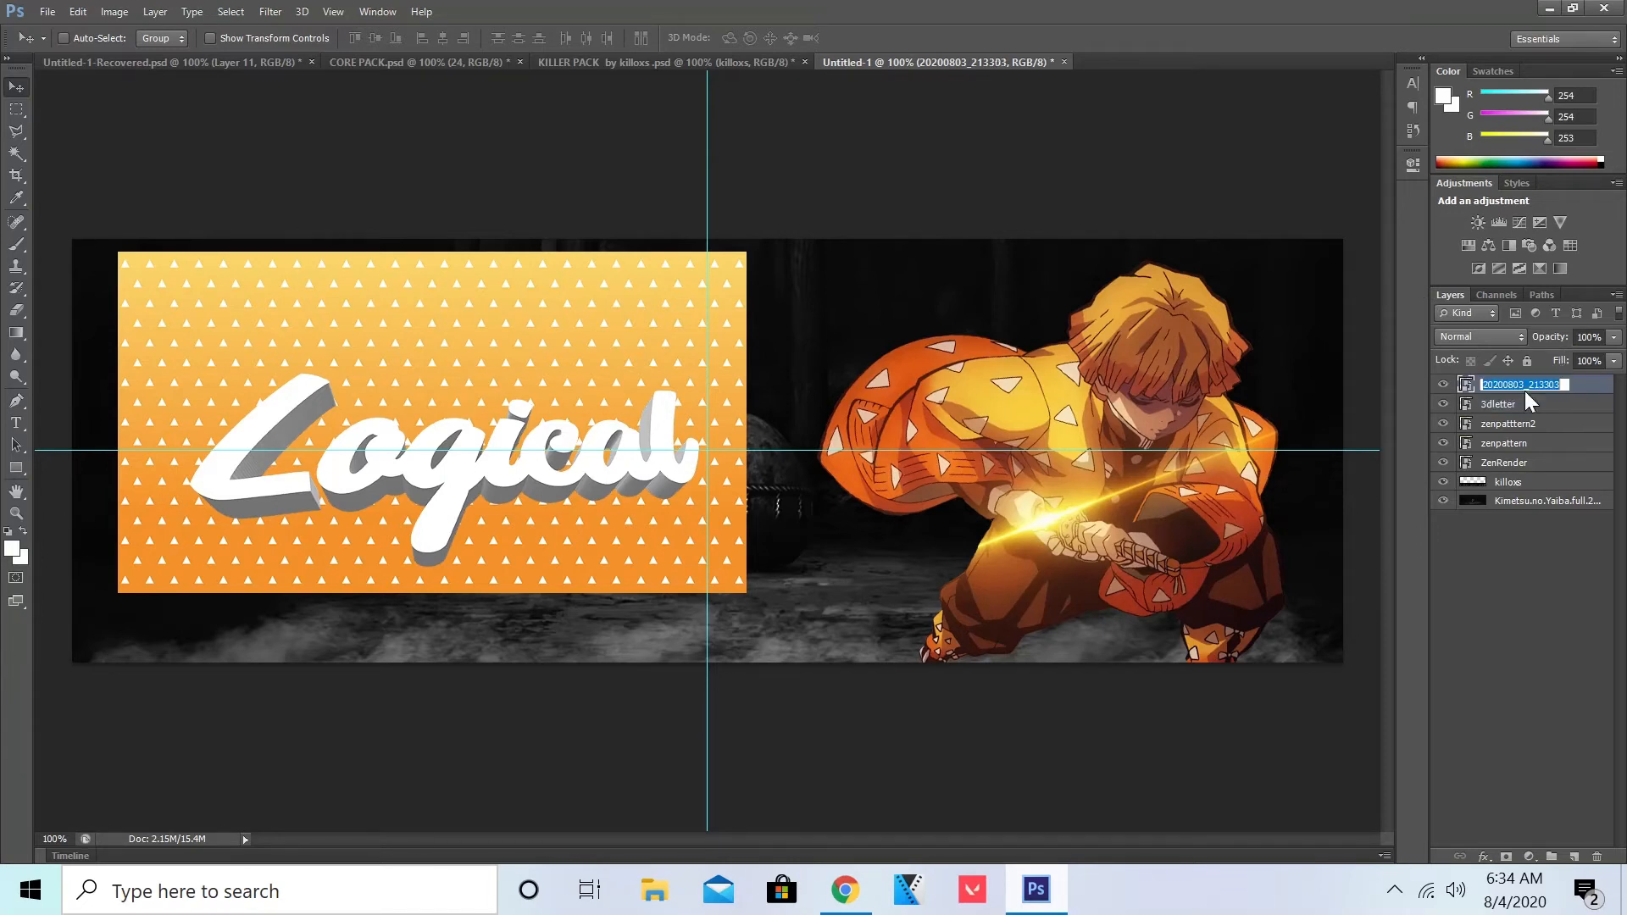
{"action": "key", "text": "BackSpace"}
{"action": "type", "text": "2Dletter"}
{"action": "left_click", "coordinate": [1509, 536]}
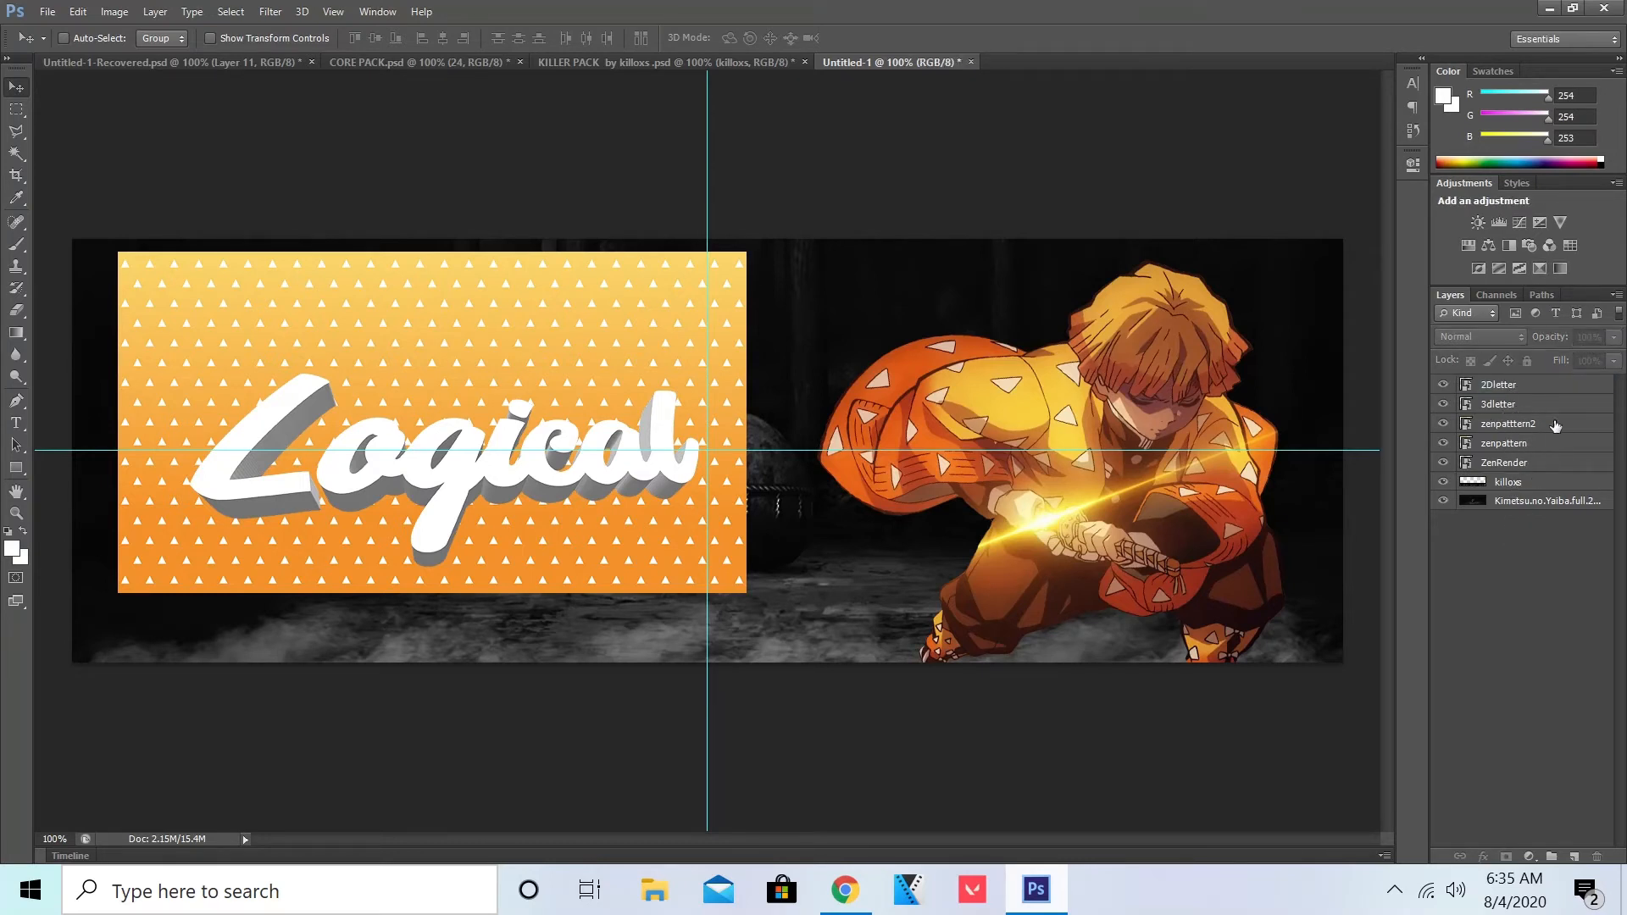
Step: Move the zenpatttern2 layer between the 2Dletter and 3dletter layers, leaving zenpattern below 3dletter
{"action": "left_click", "coordinate": [1522, 464]}
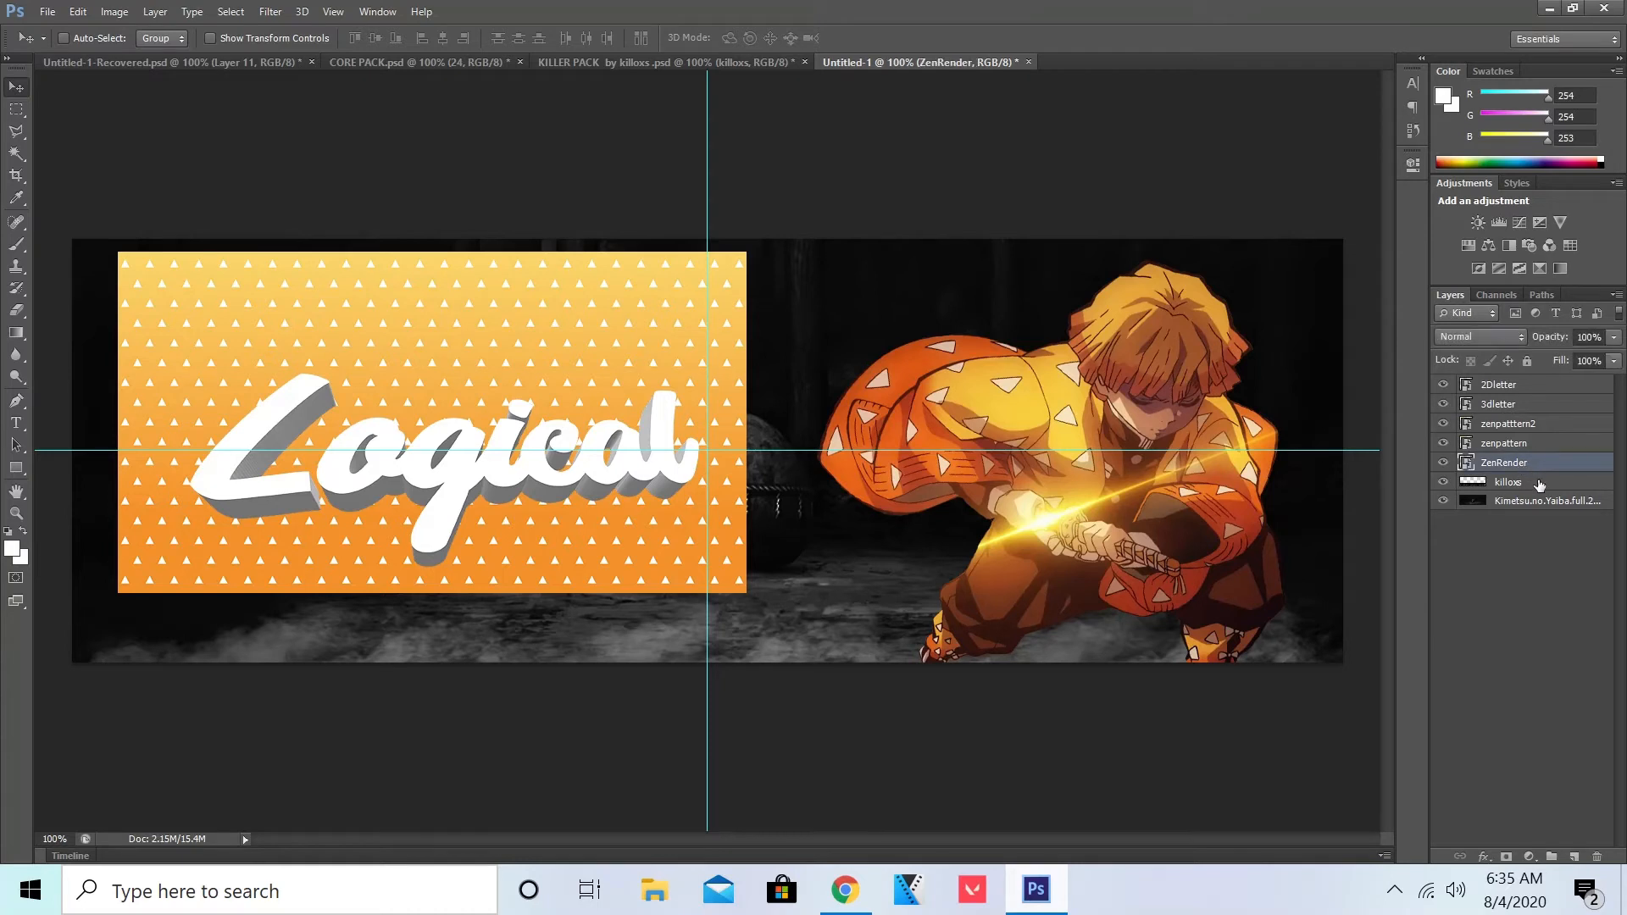
{"action": "left_click", "coordinate": [1527, 445]}
{"action": "left_click", "coordinate": [1500, 428]}
{"action": "left_click", "coordinate": [1497, 447]}
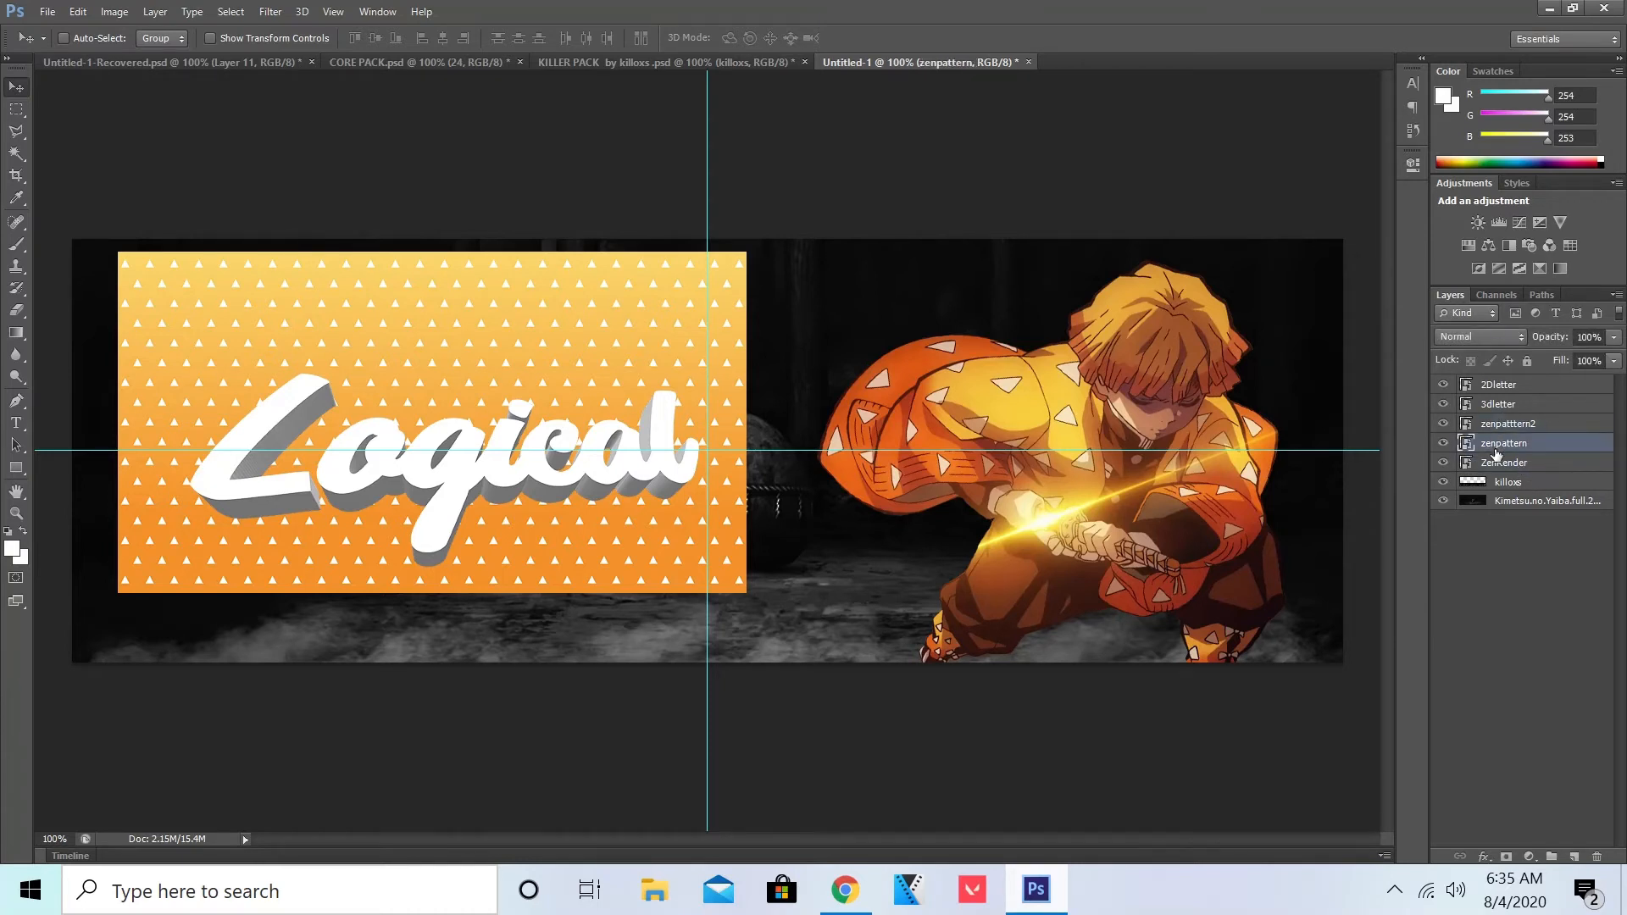
{"action": "left_click_drag", "start_coordinate": [1501, 442], "coordinate": [1509, 403]}
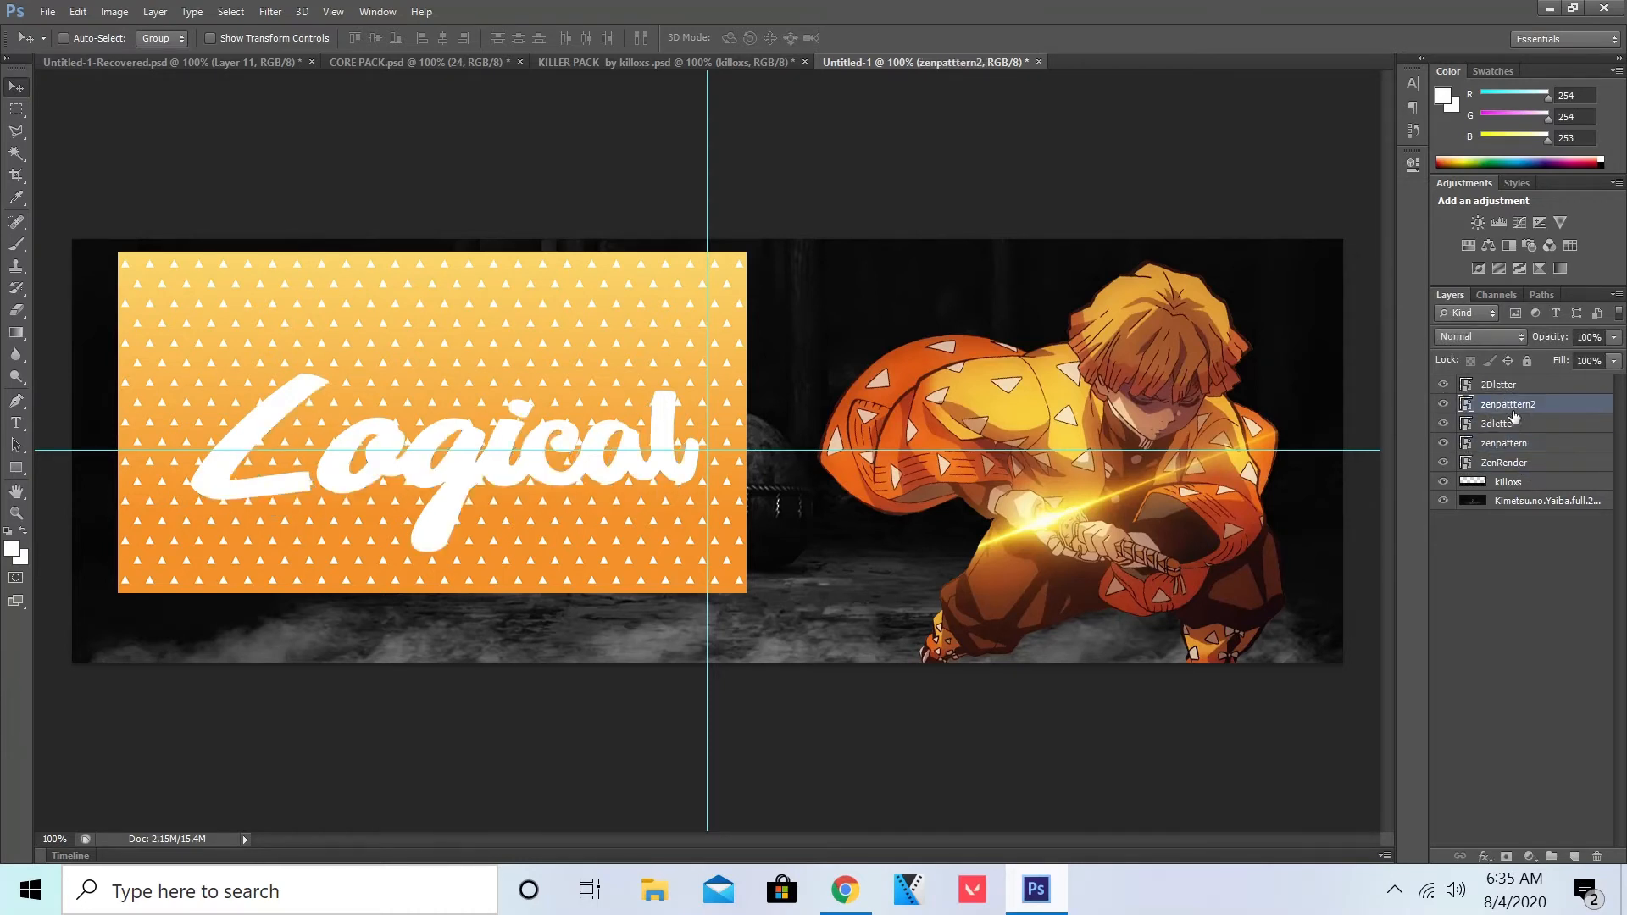
{"action": "left_click", "coordinate": [1523, 449]}
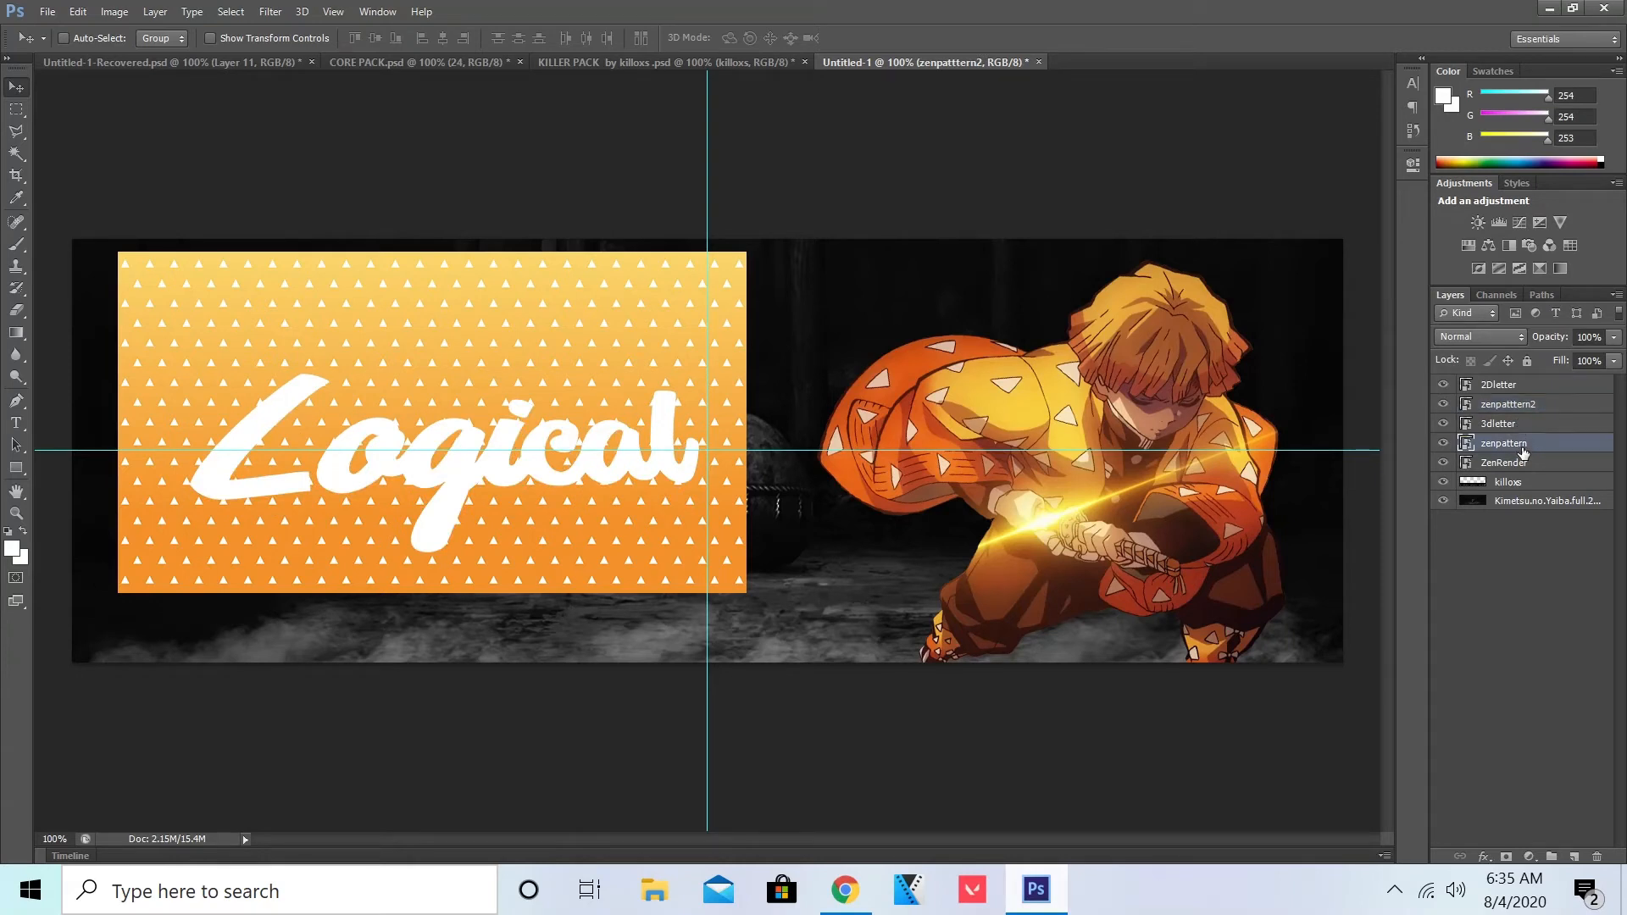
{"action": "left_click", "coordinate": [1526, 409]}
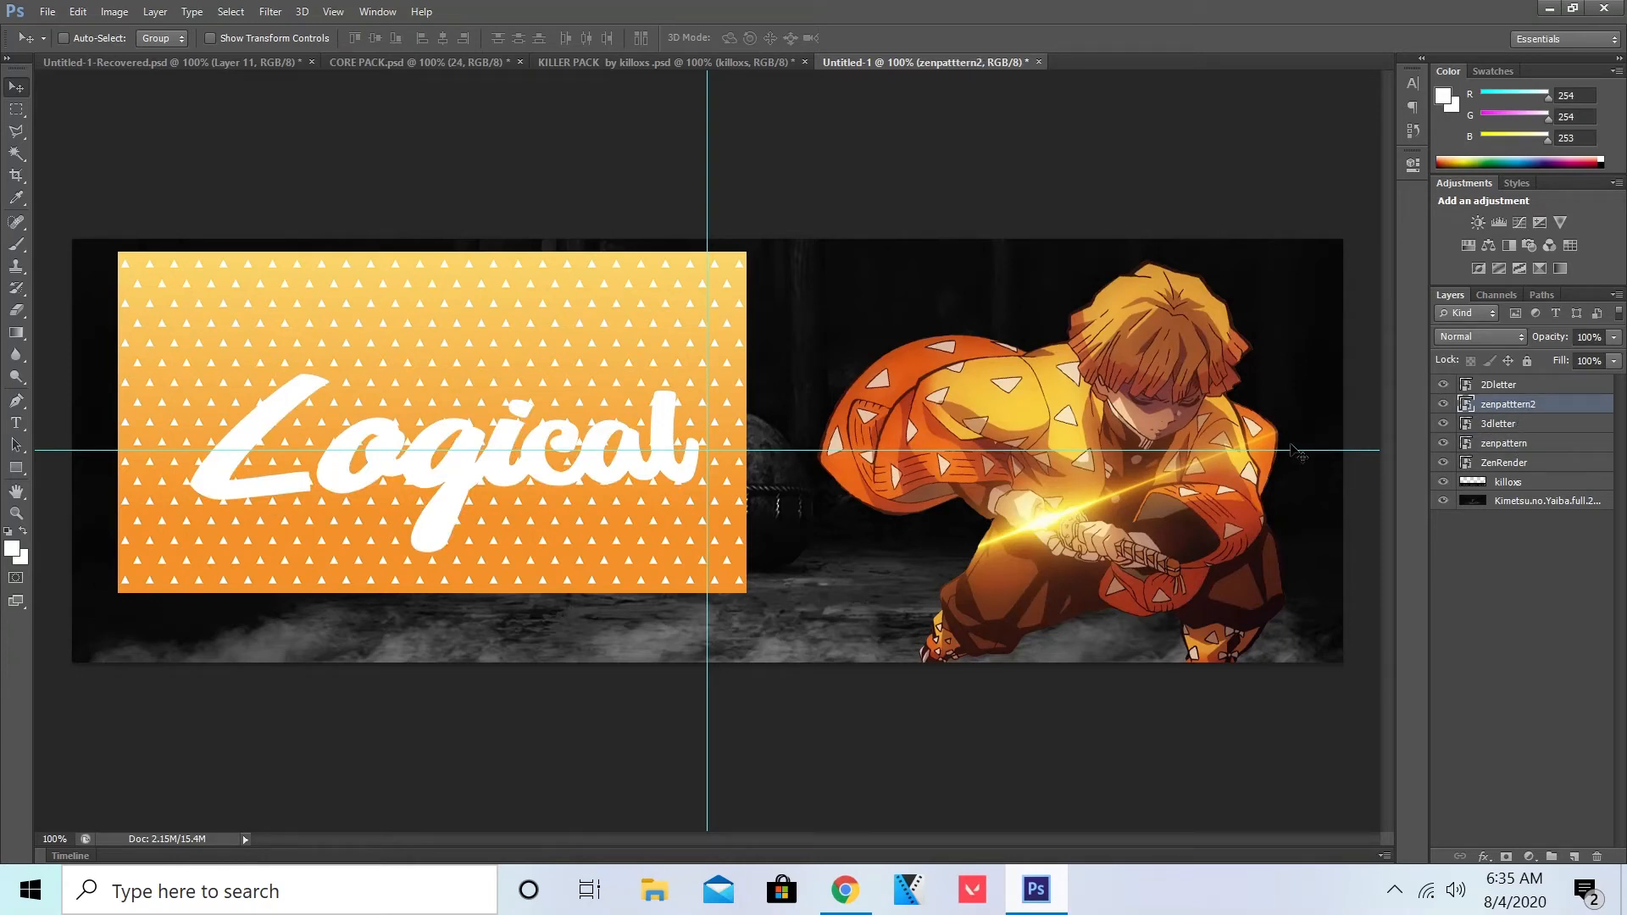
Step: Hide the 2Dletter layer and load the outline of the 3dletter layer as a selection
{"action": "left_click", "coordinate": [1441, 387]}
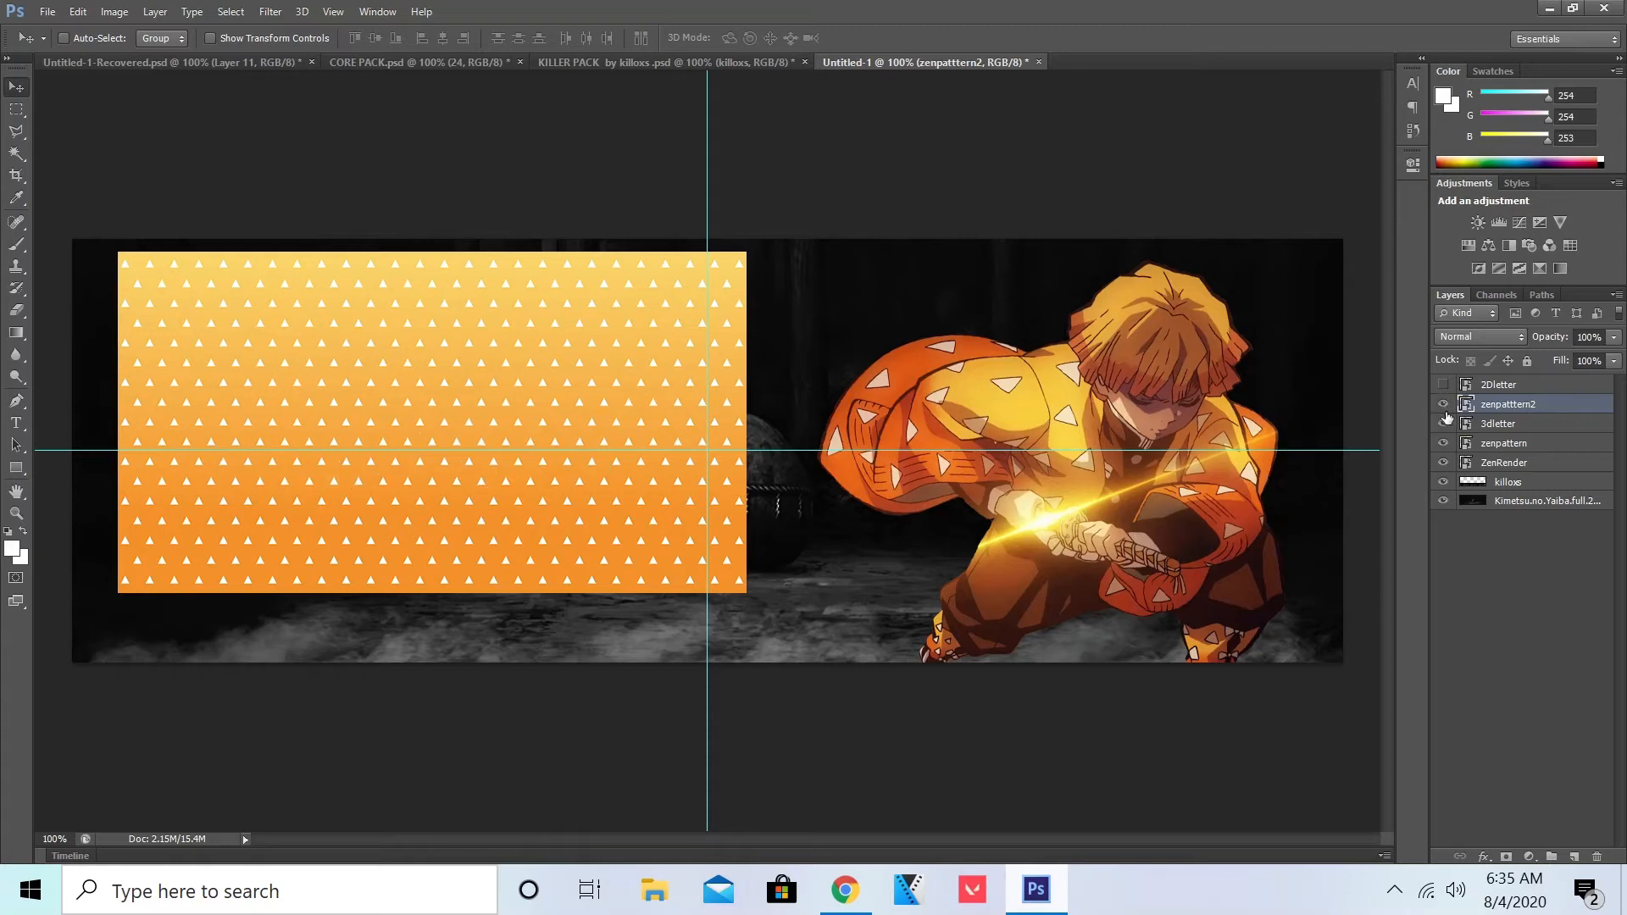
{"action": "left_click", "coordinate": [1498, 428]}
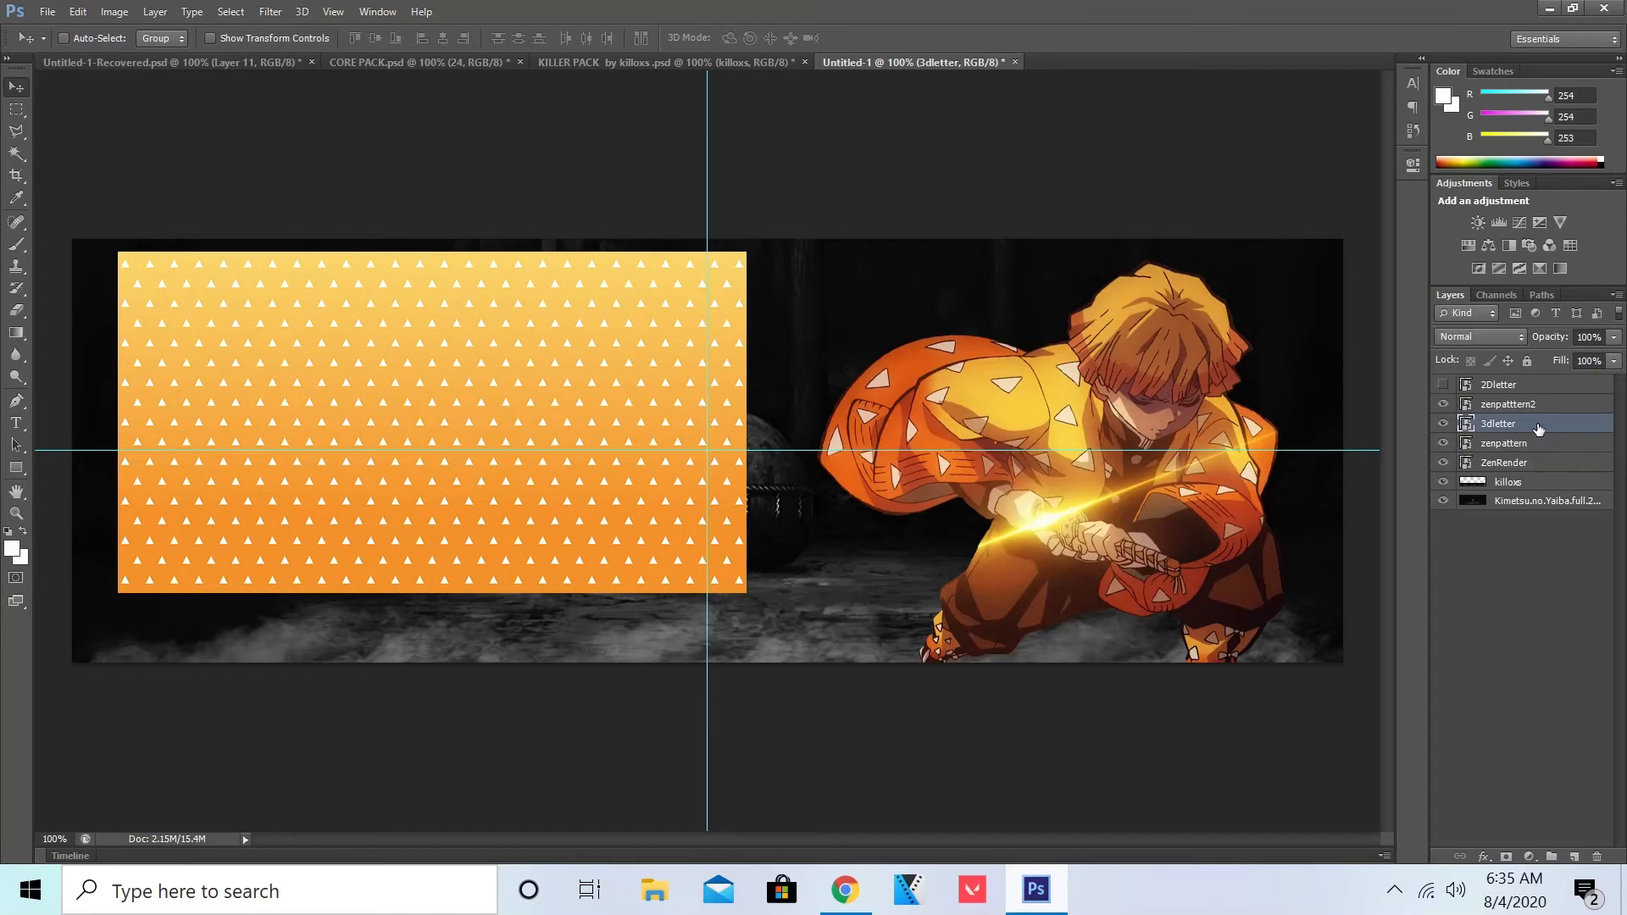
{"action": "left_click", "coordinate": [1468, 431], "text": "ctrl"}
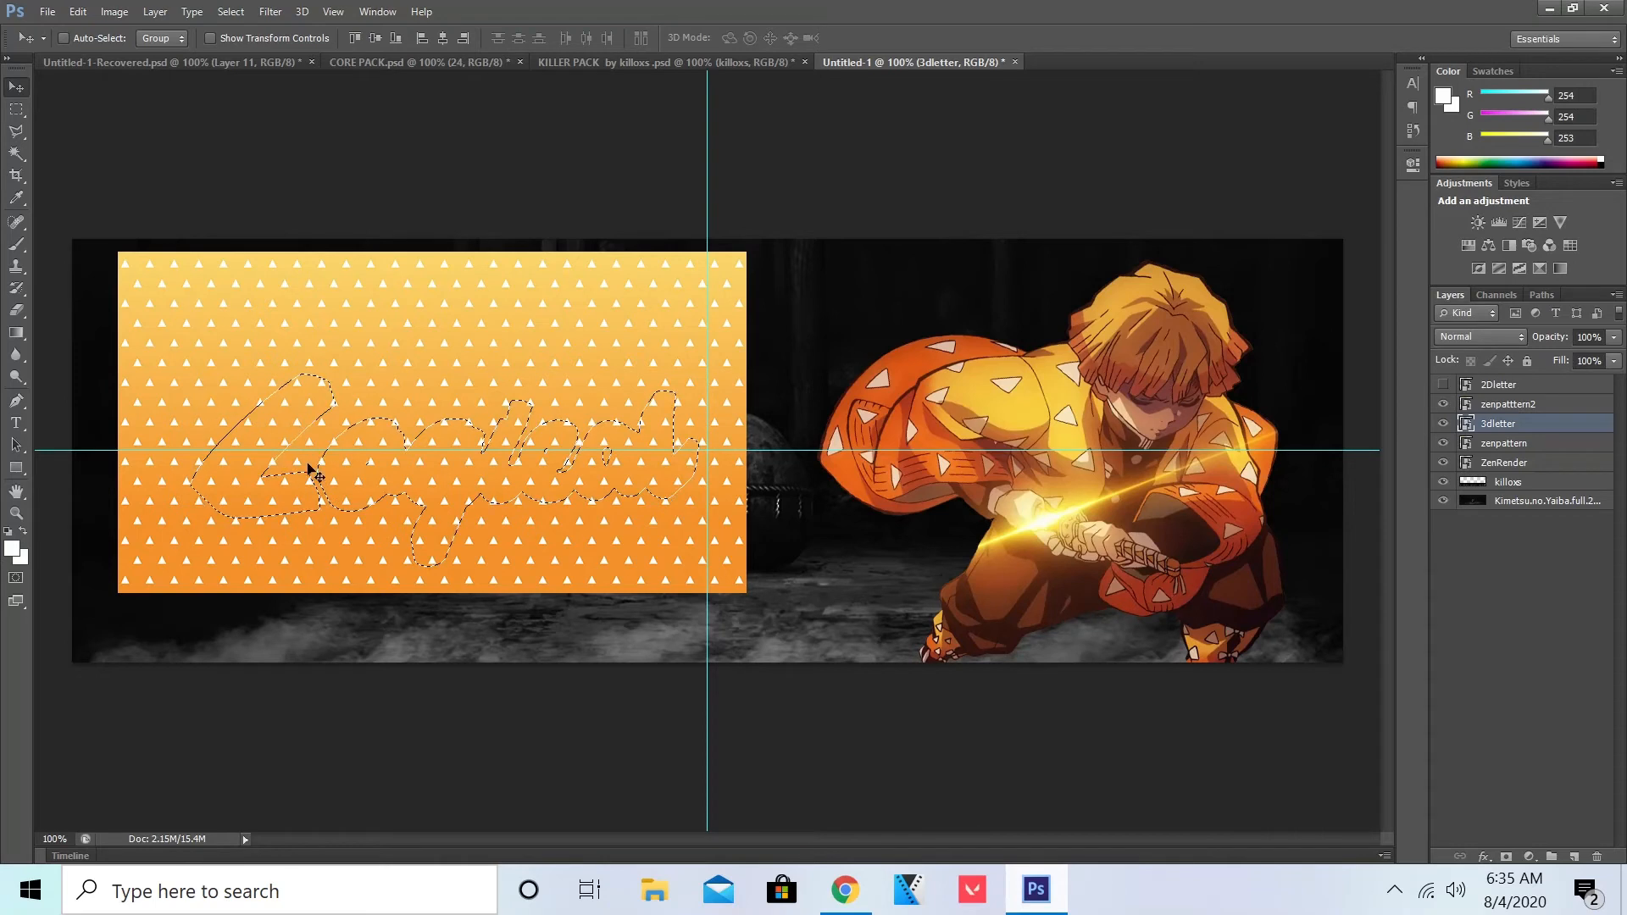
Step: Invert the 3D lettering selection and rasterize the zenpatttern2 layer so its pixels can be edited
{"action": "left_click", "coordinate": [1485, 410]}
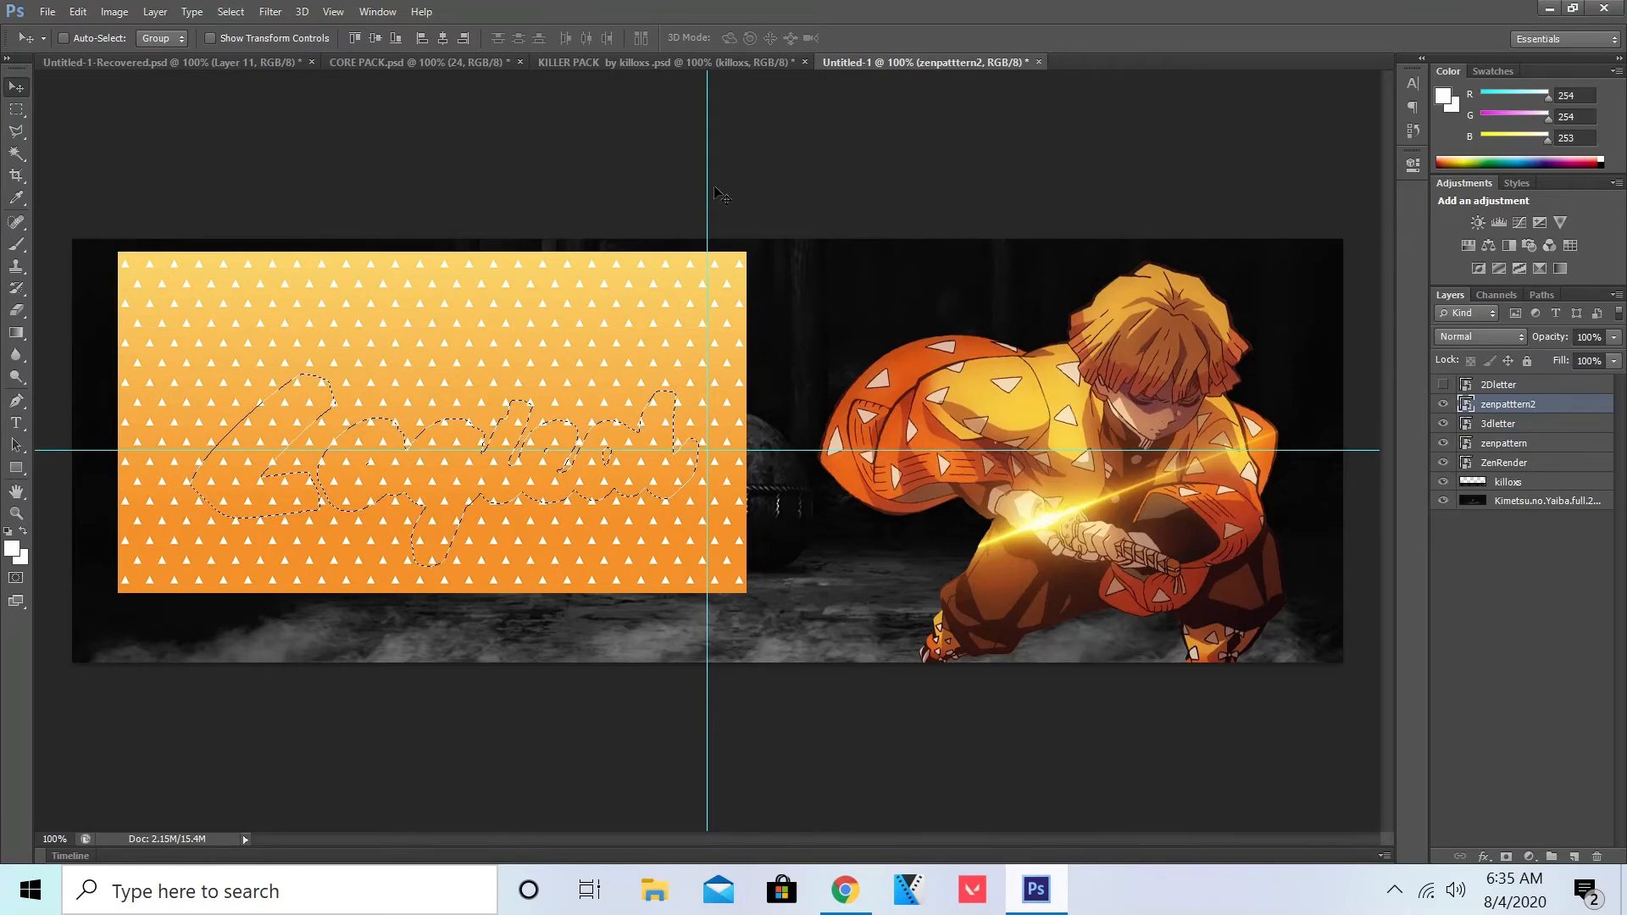
{"action": "left_click", "coordinate": [230, 11]}
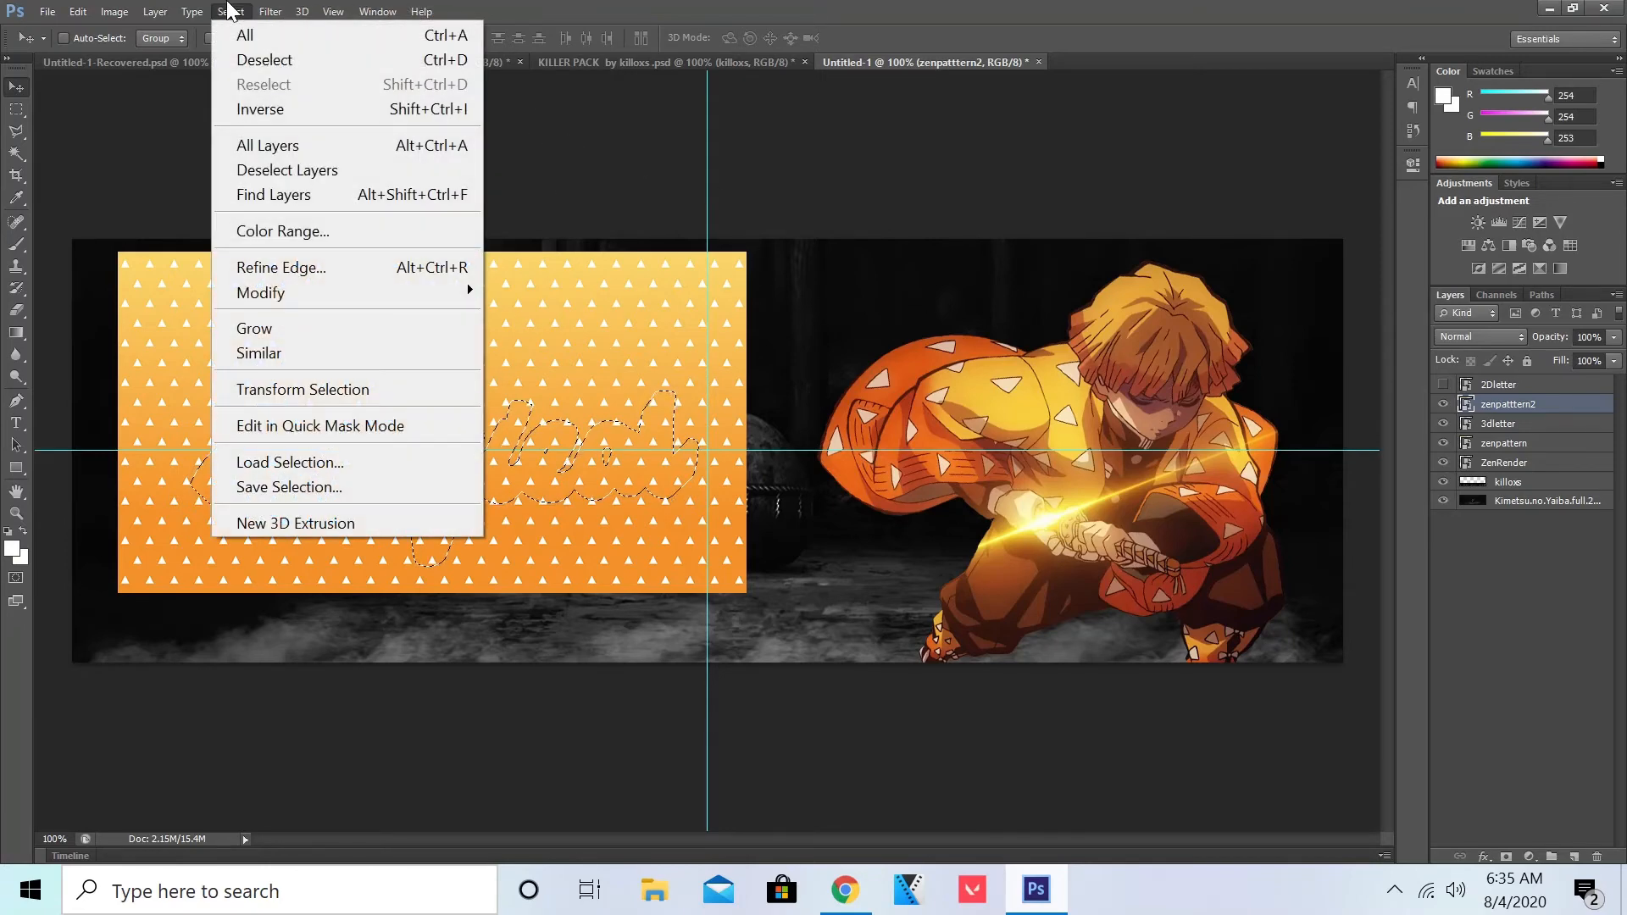
{"action": "left_click", "coordinate": [273, 119]}
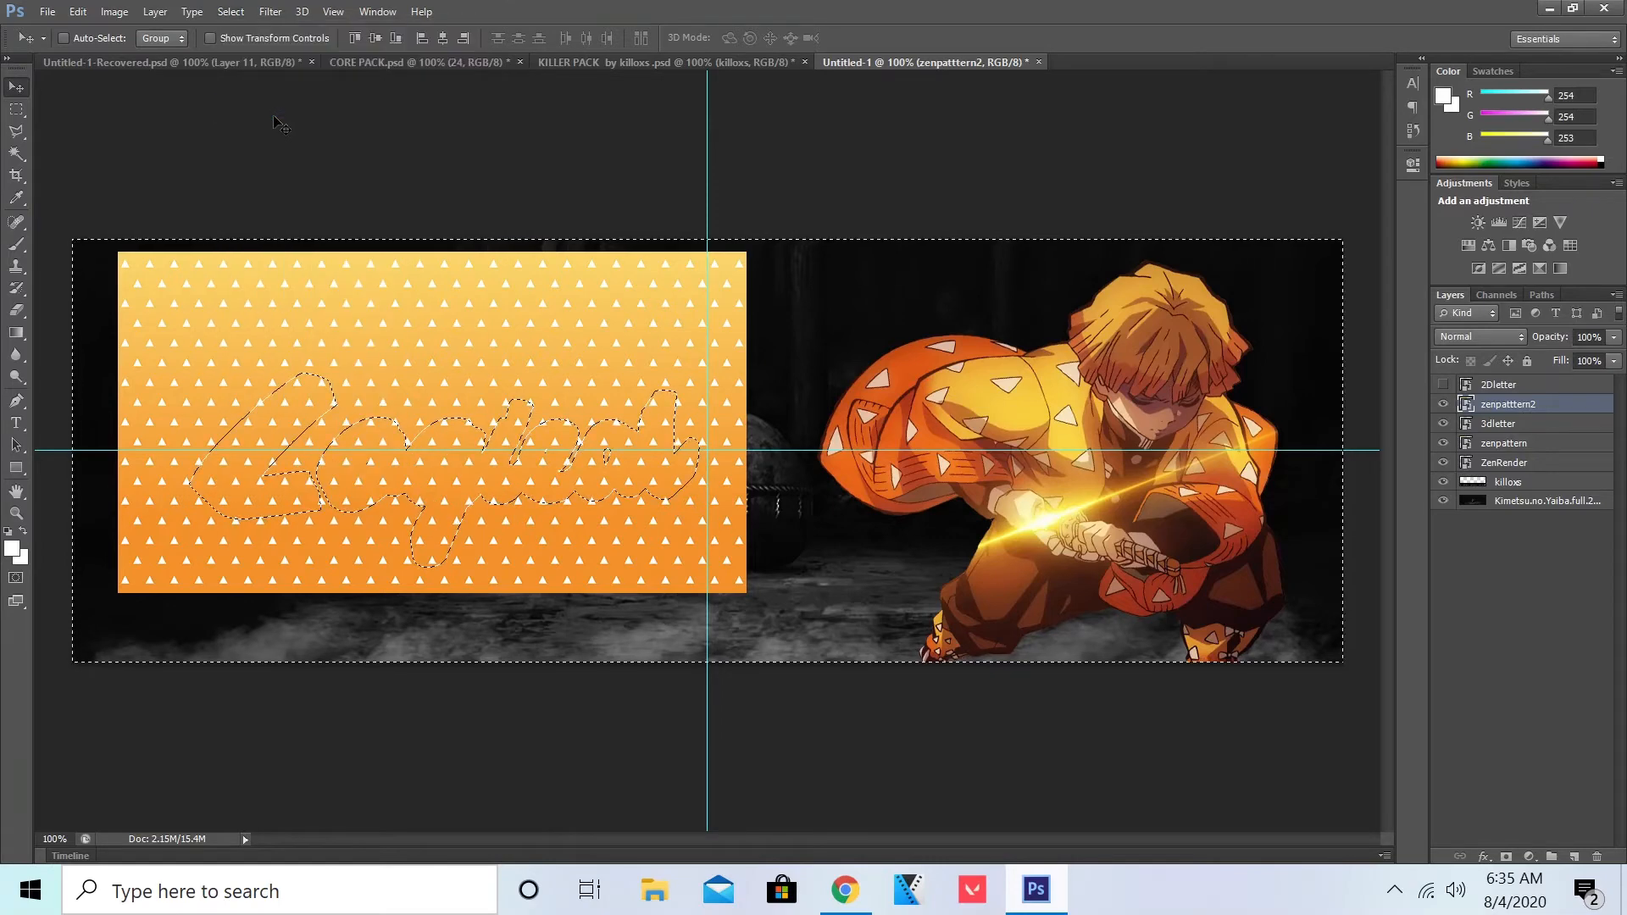
{"action": "key", "text": "Delete"}
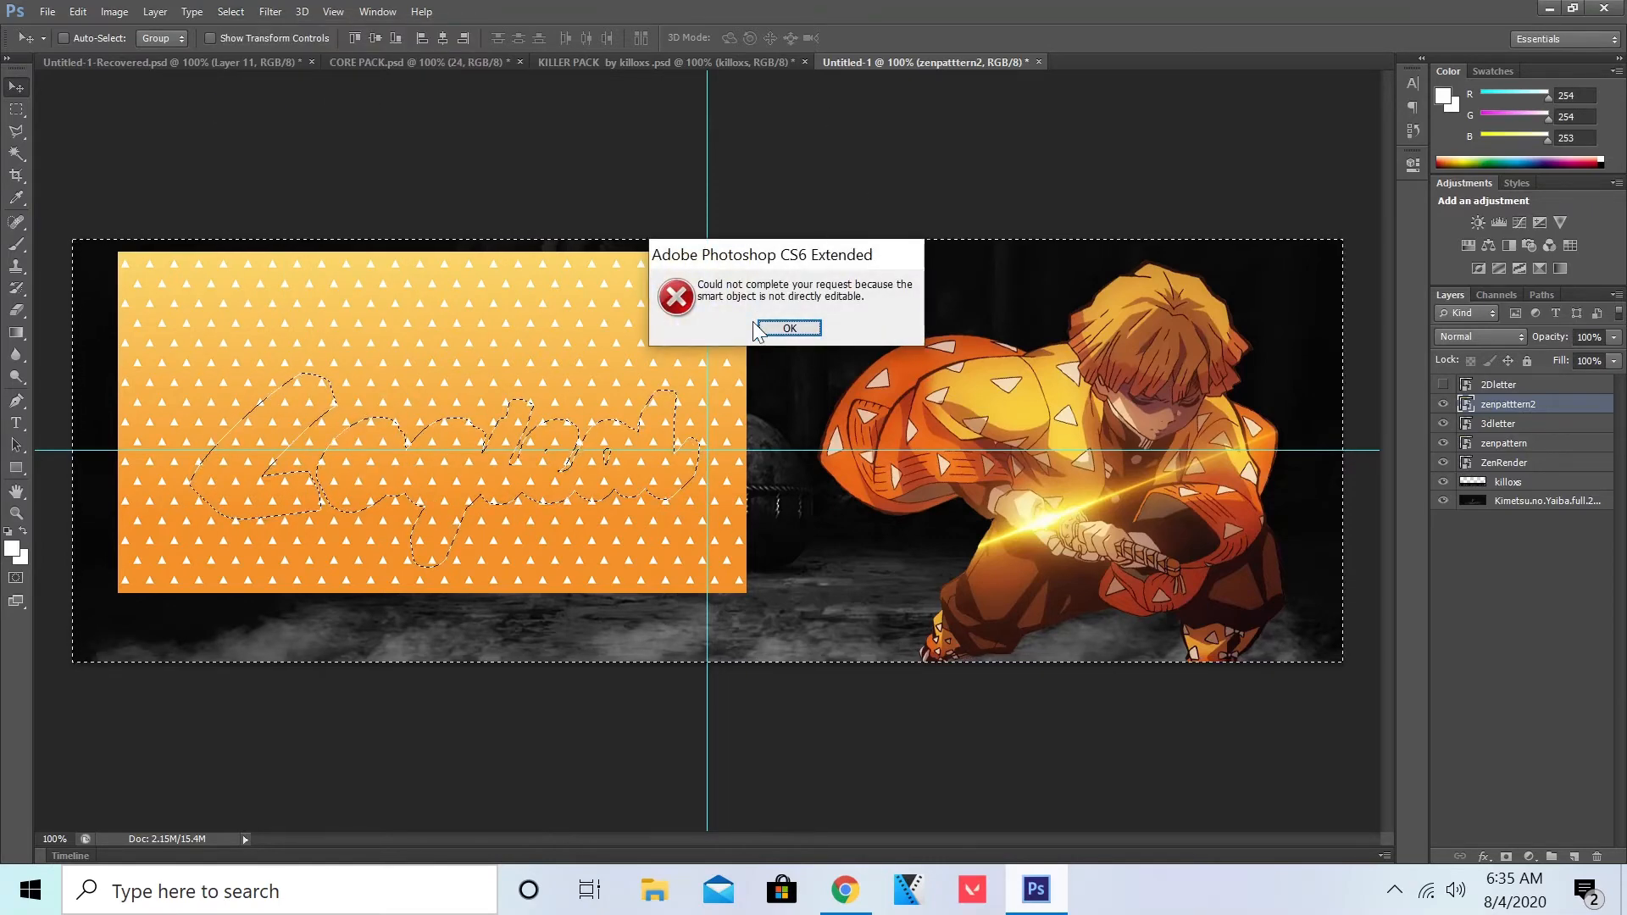
{"action": "left_click", "coordinate": [789, 329]}
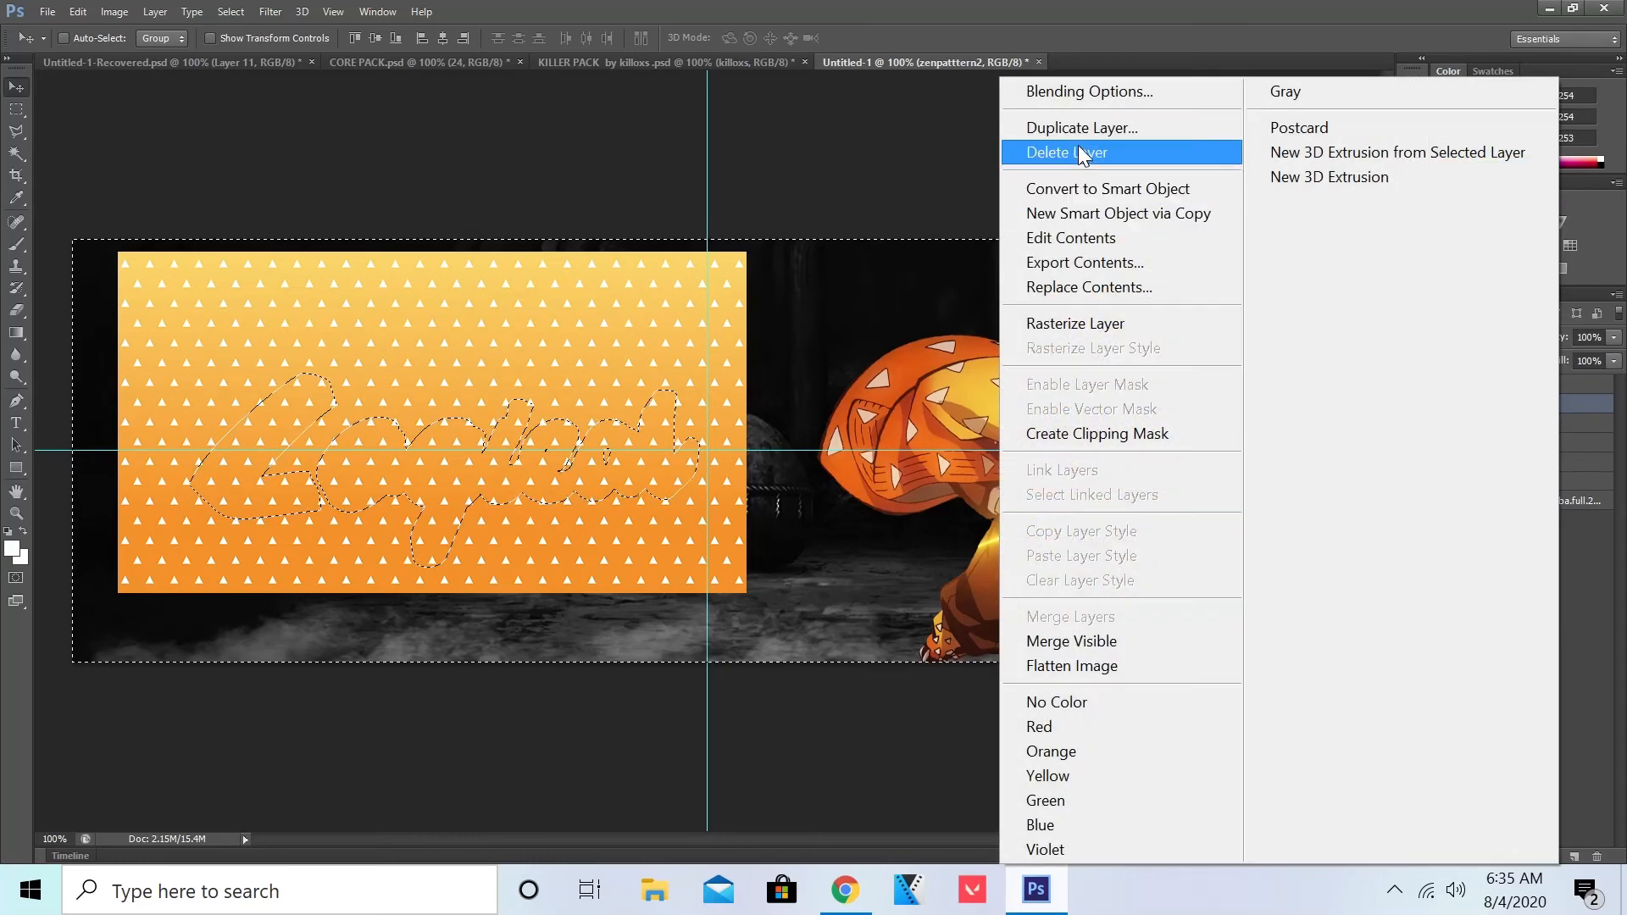
{"action": "left_click", "coordinate": [1098, 322]}
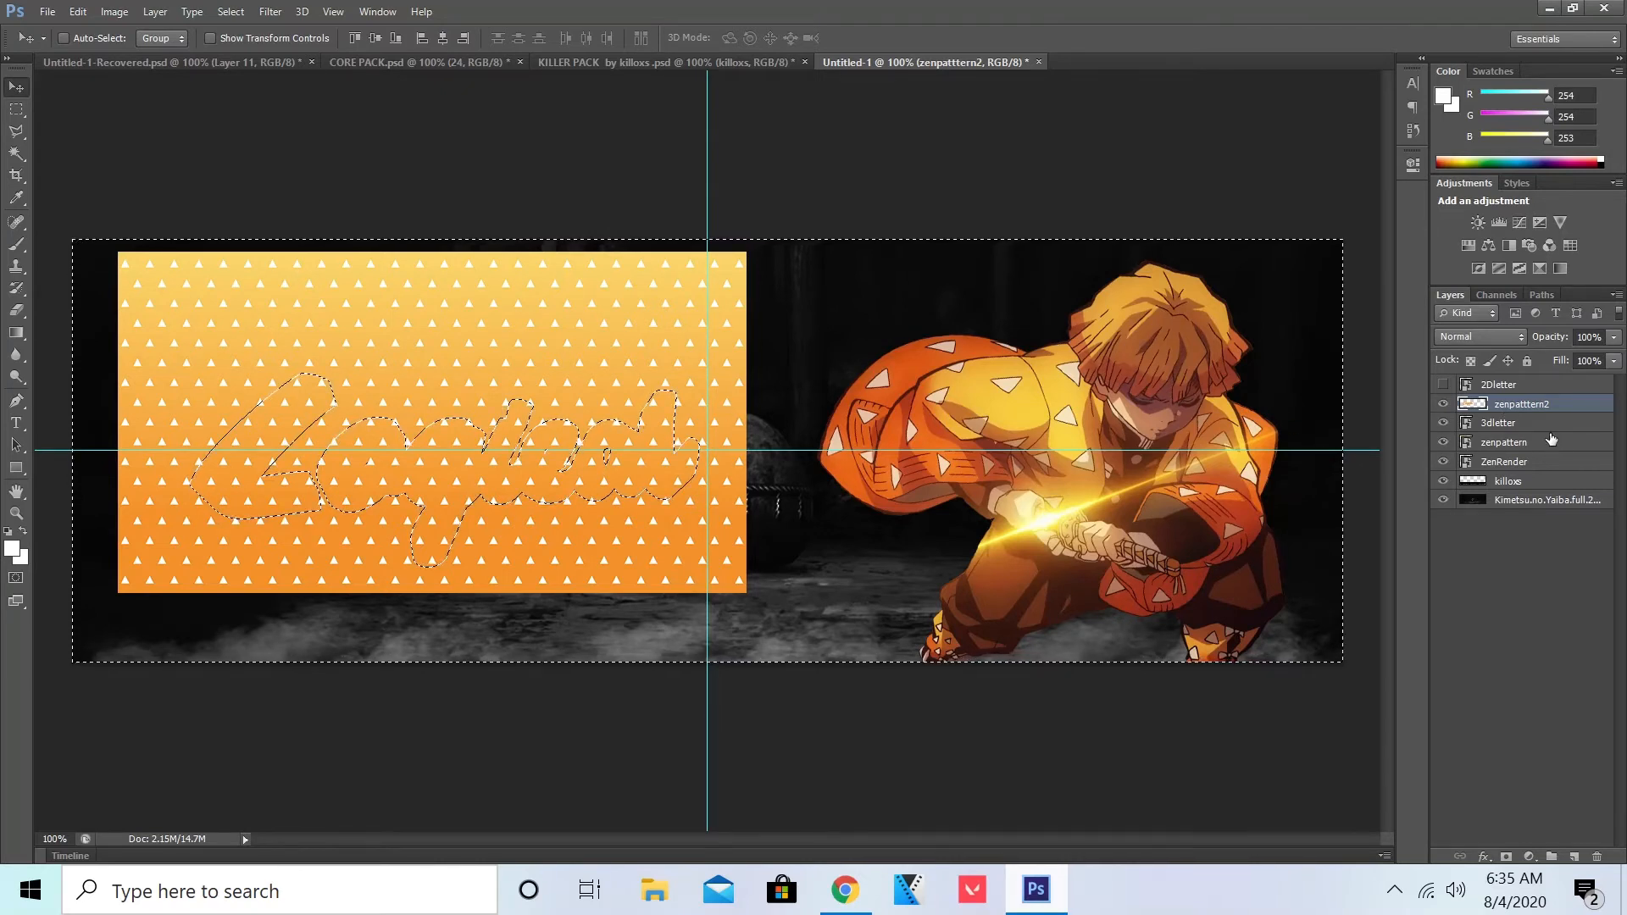
Step: Delete the zenpatttern2 pixels outside the 3D lettering outline and hide the zenpattern layer
{"action": "left_click", "coordinate": [1490, 426]}
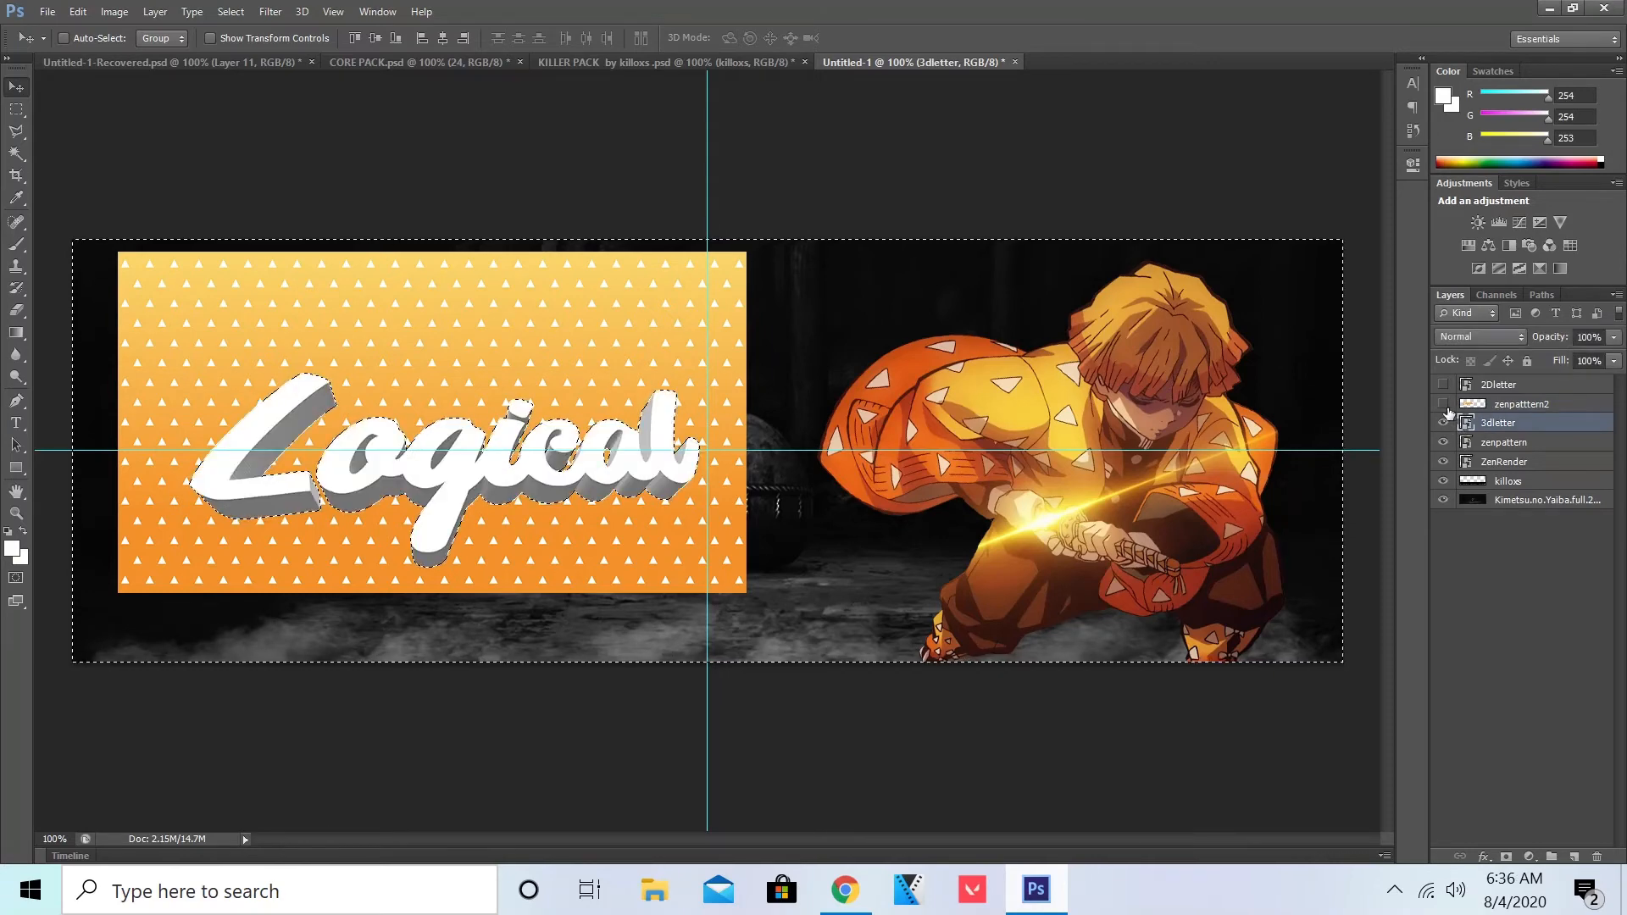
{"action": "left_click", "coordinate": [1441, 405]}
{"action": "left_click", "coordinate": [1500, 409]}
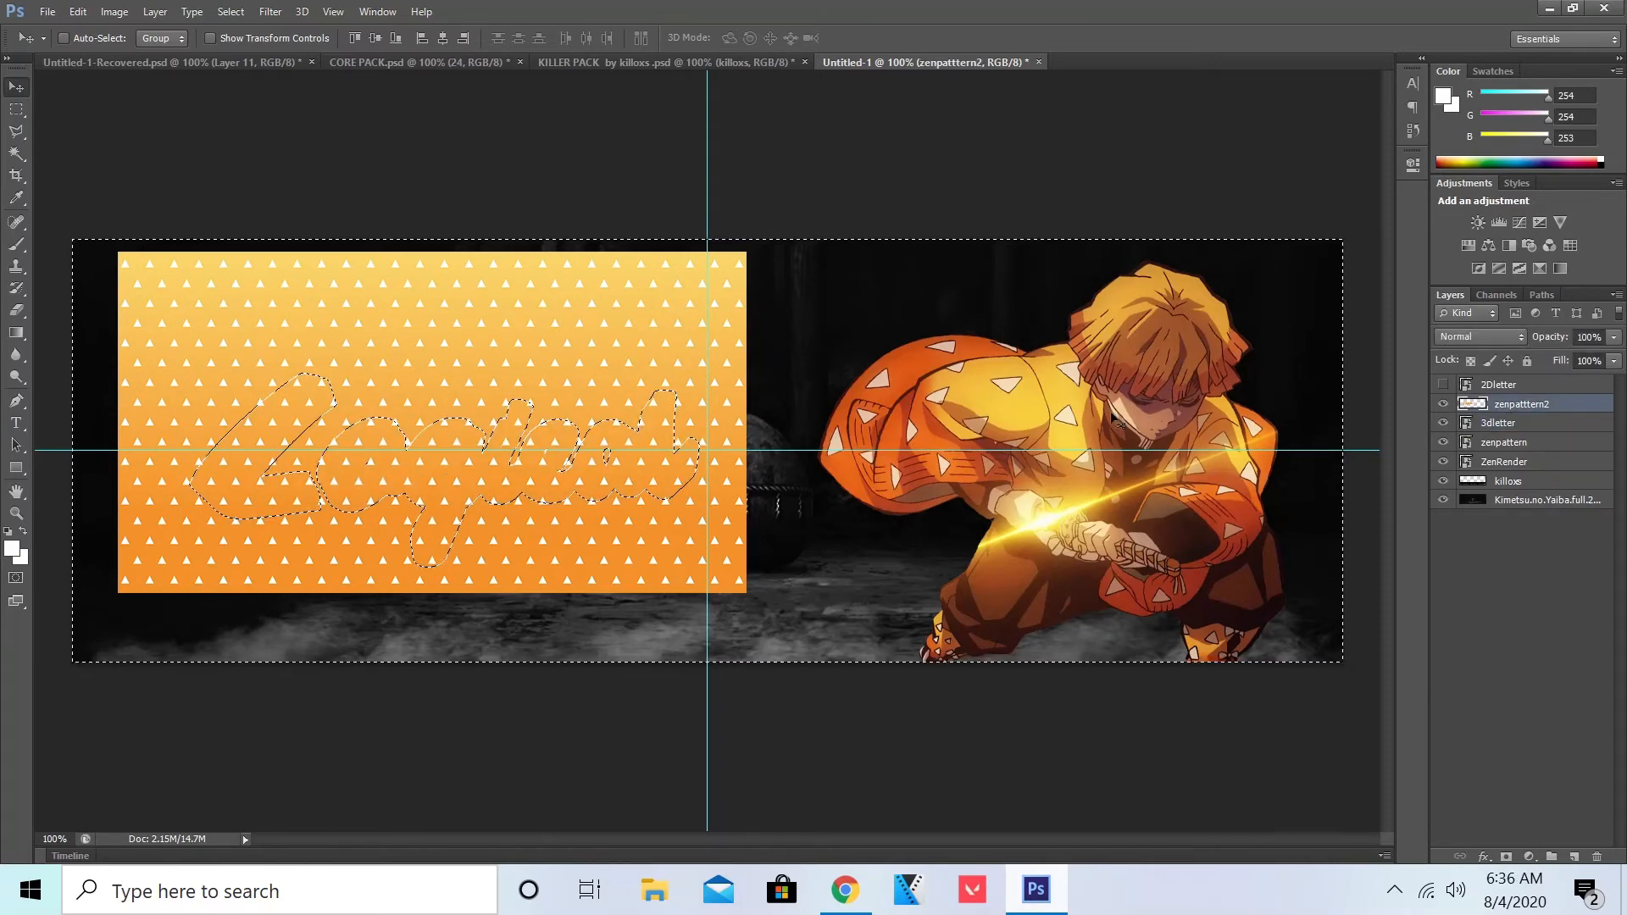
{"action": "left_click", "coordinate": [1444, 444]}
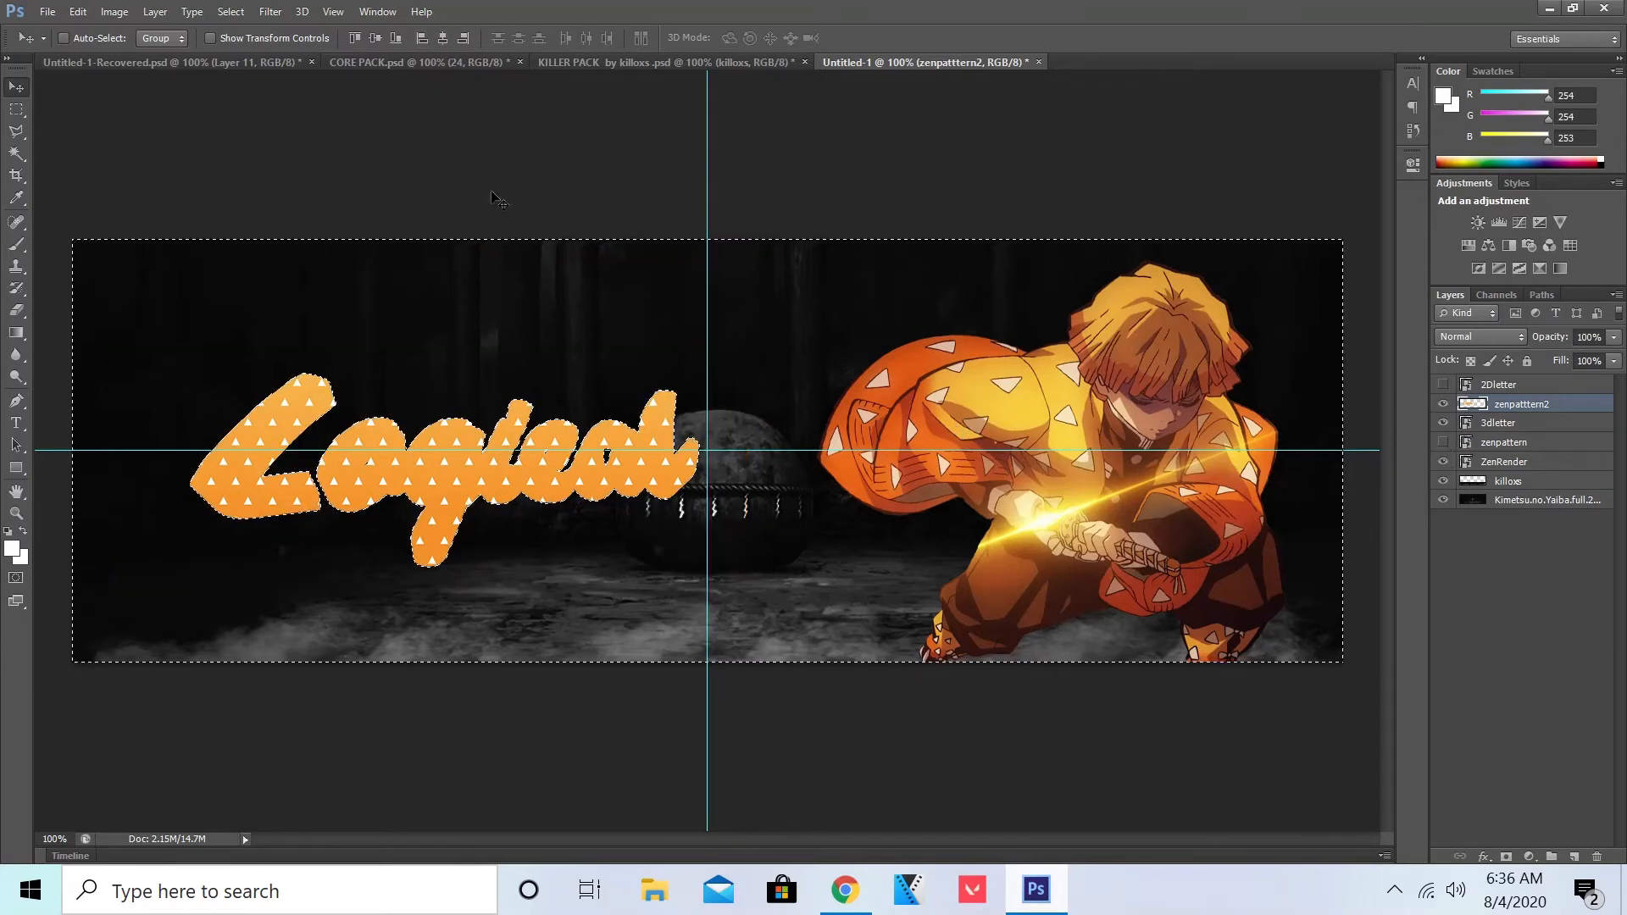
Step: Show the zenpattern layer, move it above 2Dletter in the layer stack, and deselect everything
{"action": "left_click", "coordinate": [1486, 428]}
{"action": "left_click", "coordinate": [1443, 442]}
{"action": "left_click_drag", "start_coordinate": [1493, 426], "coordinate": [1470, 391]}
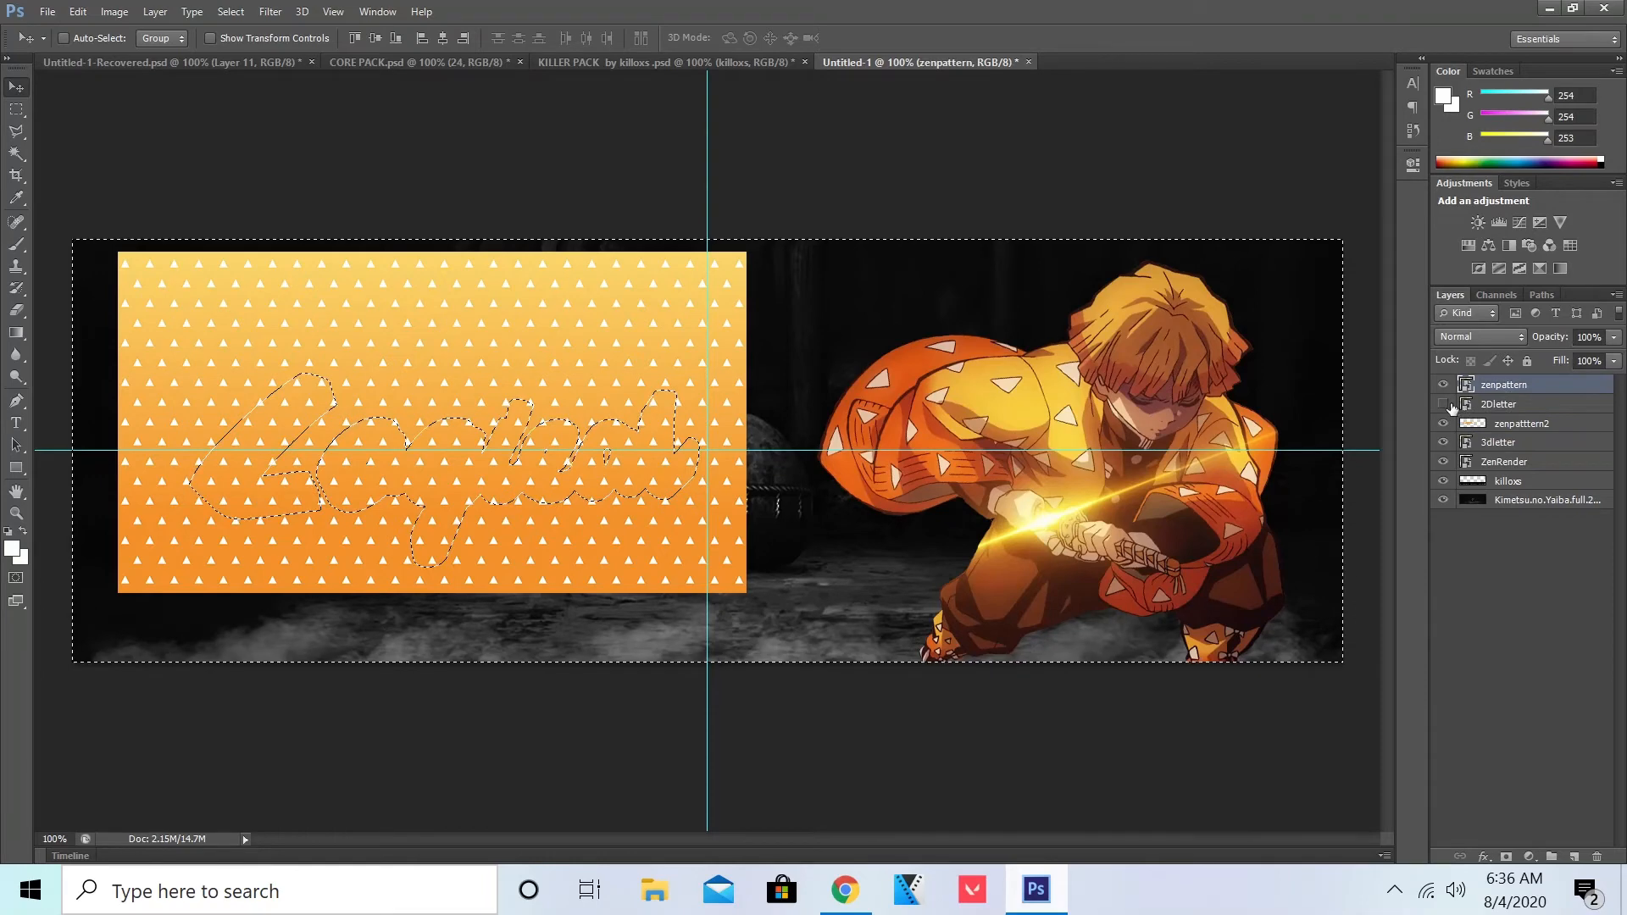
{"action": "left_click", "coordinate": [230, 11]}
{"action": "left_click", "coordinate": [263, 59]}
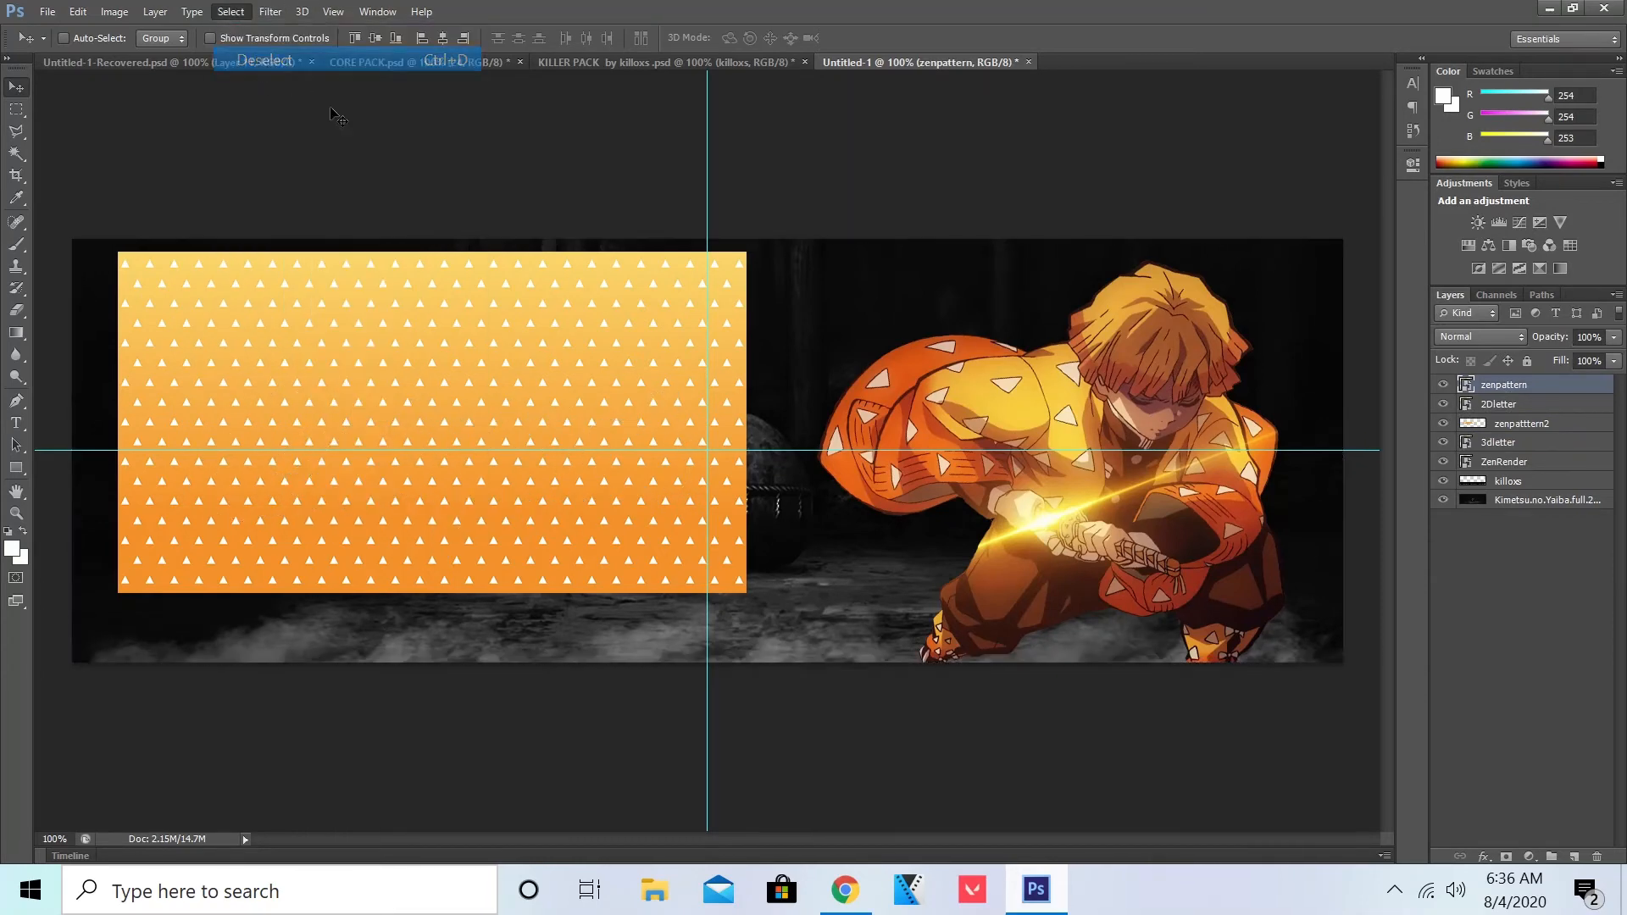
Step: Load the 2Dletter layer's outline as a selection and invert it with the zenpattern layer active
{"action": "left_click", "coordinate": [1488, 410]}
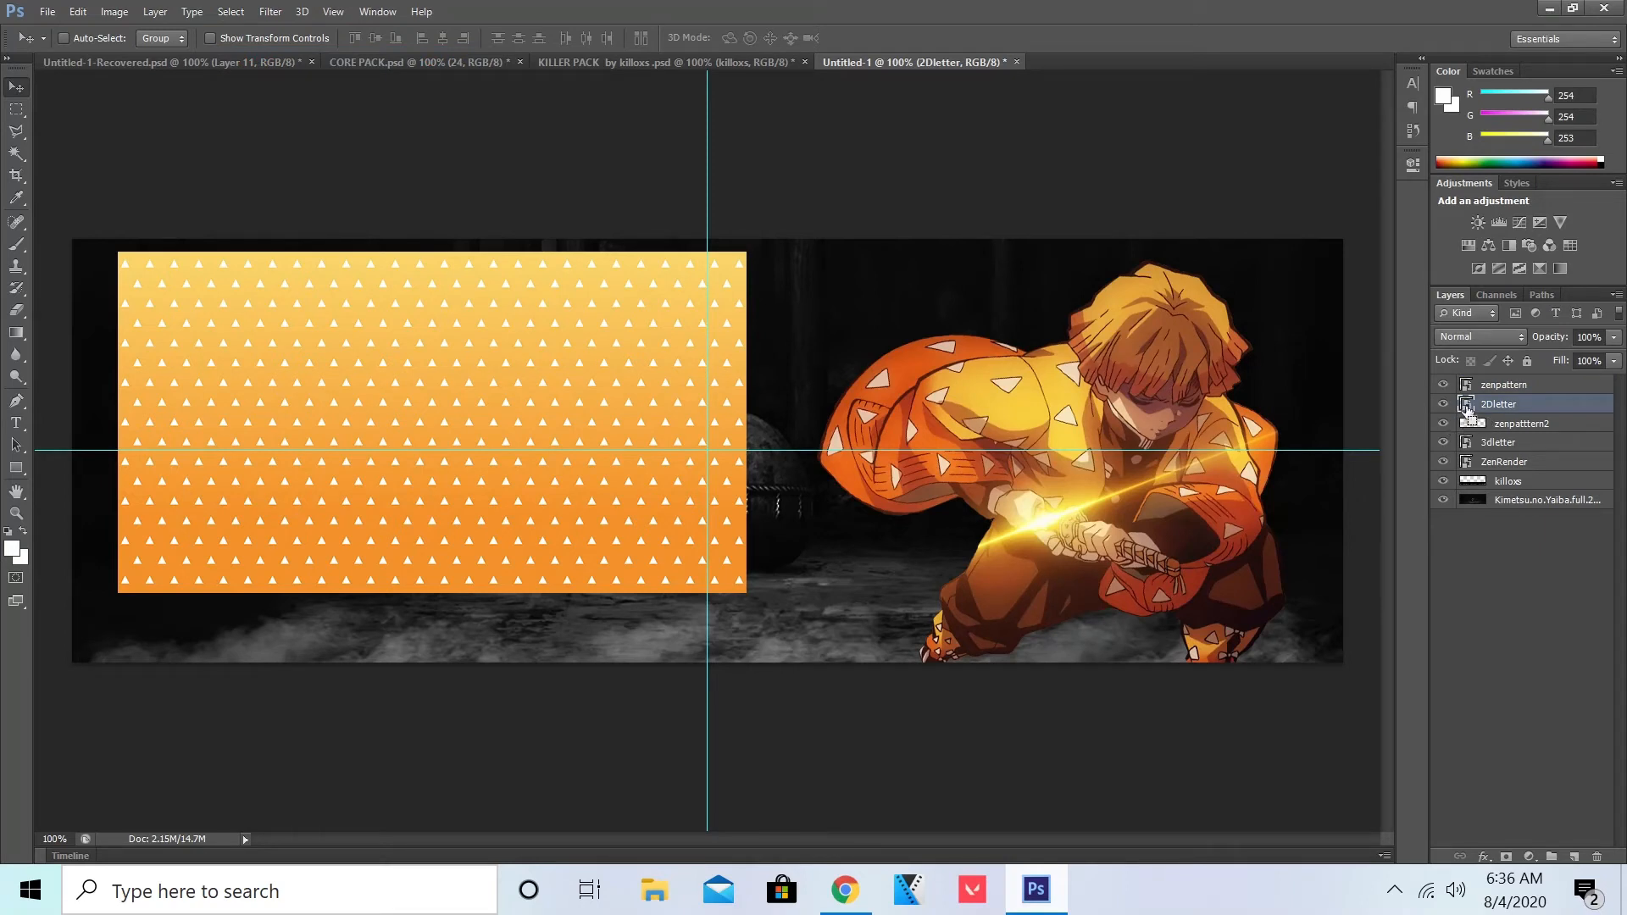
{"action": "left_click", "coordinate": [1467, 407], "text": "ctrl"}
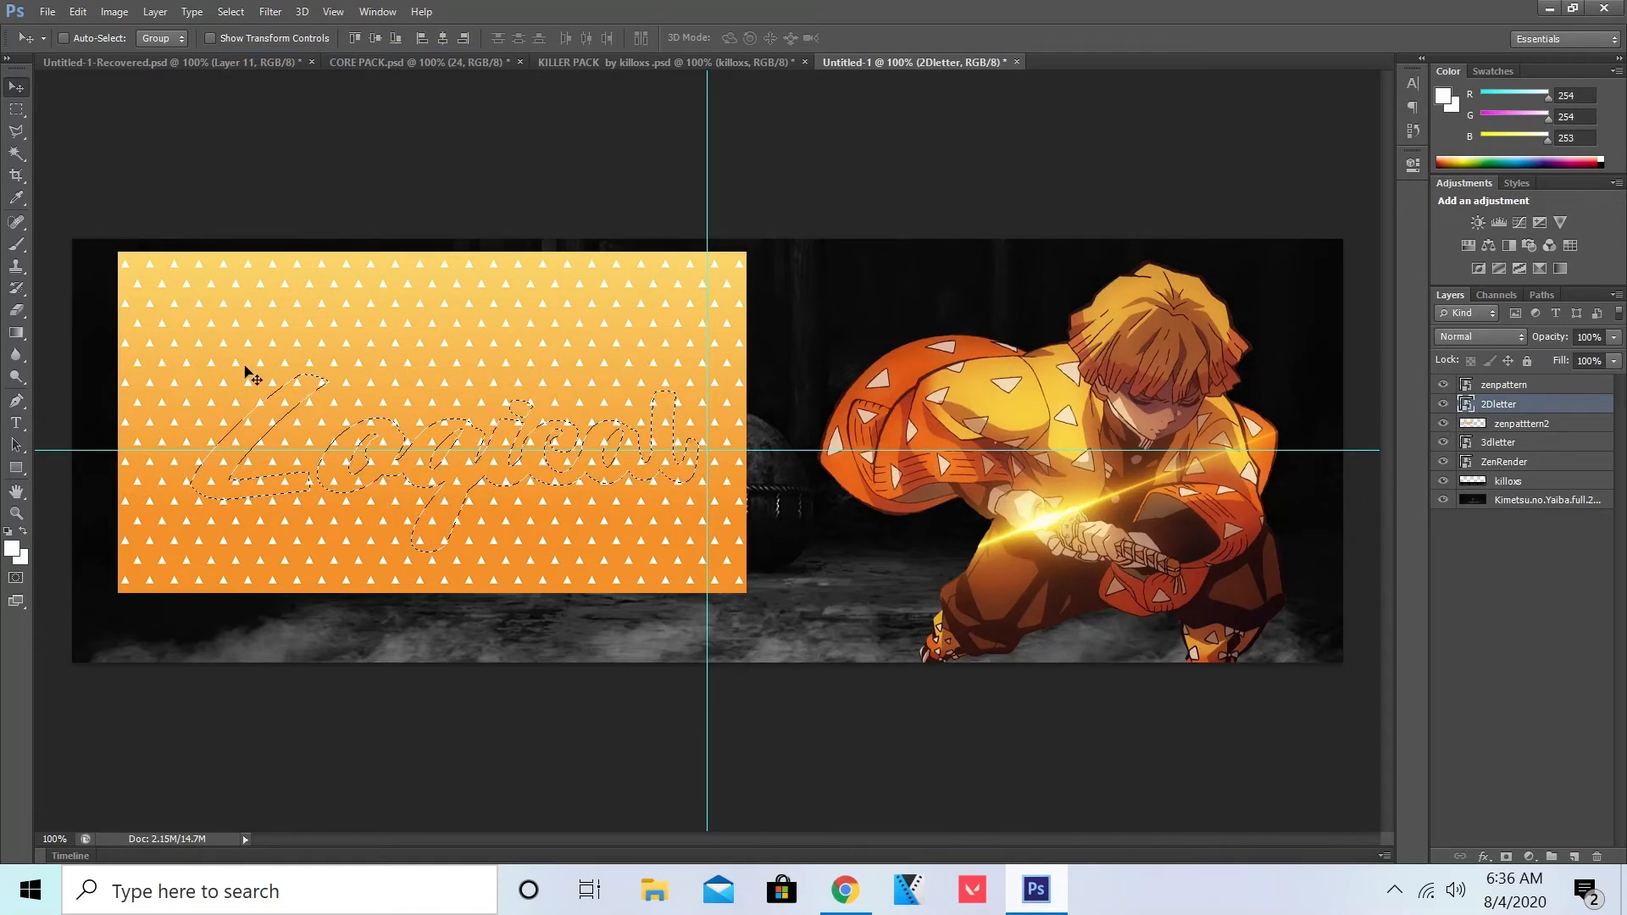
{"action": "left_click", "coordinate": [1487, 386]}
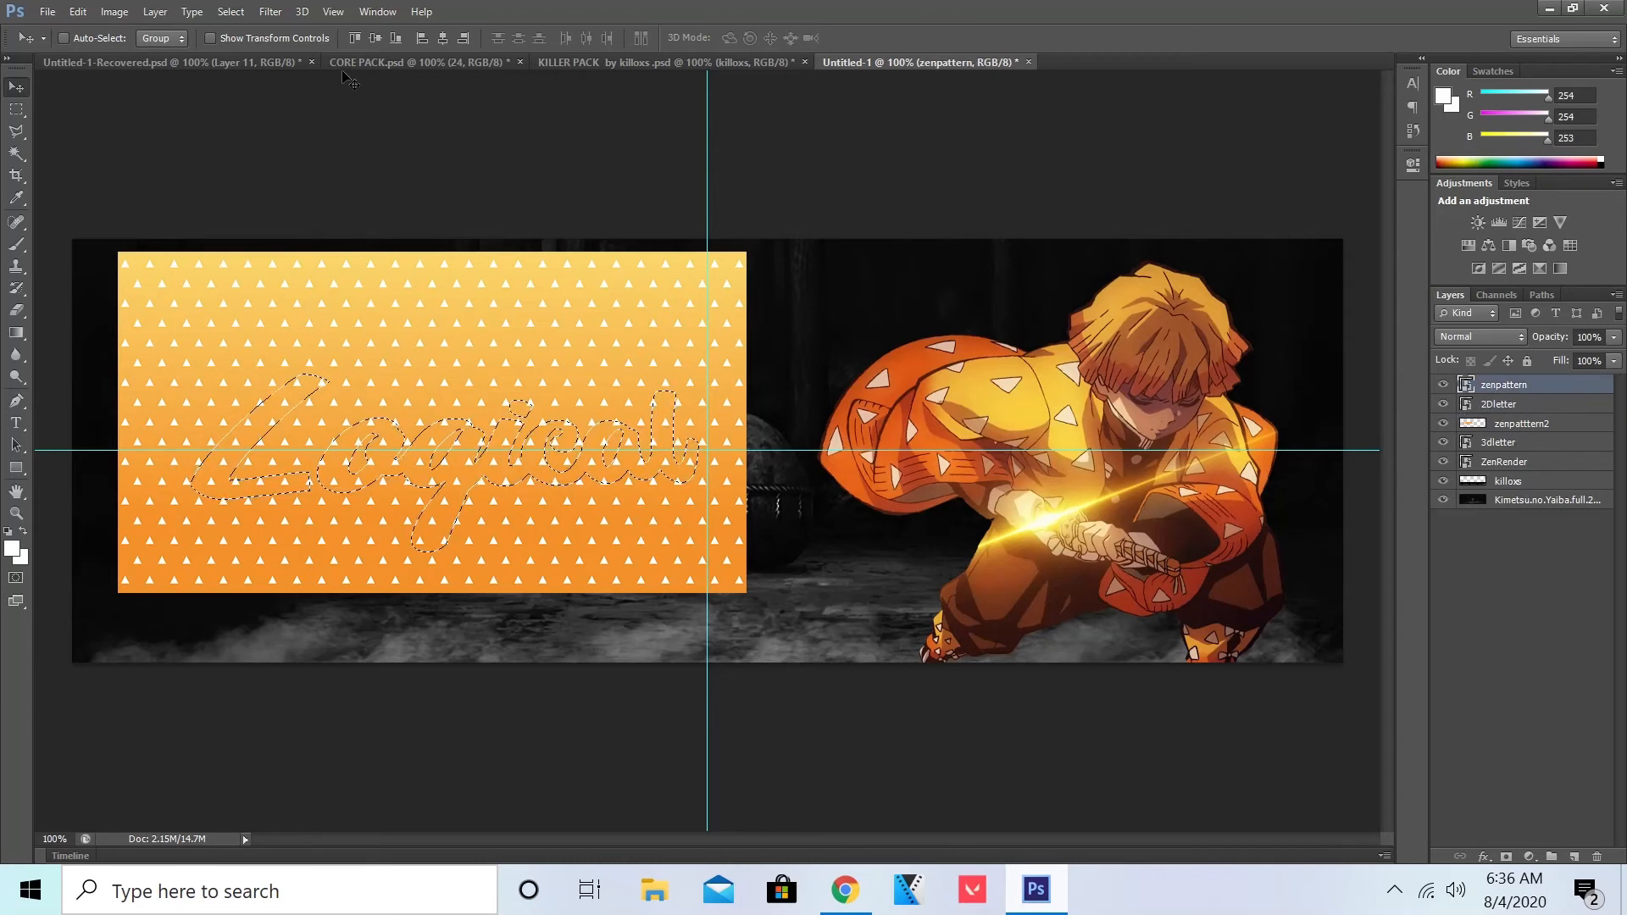
{"action": "left_click", "coordinate": [230, 11]}
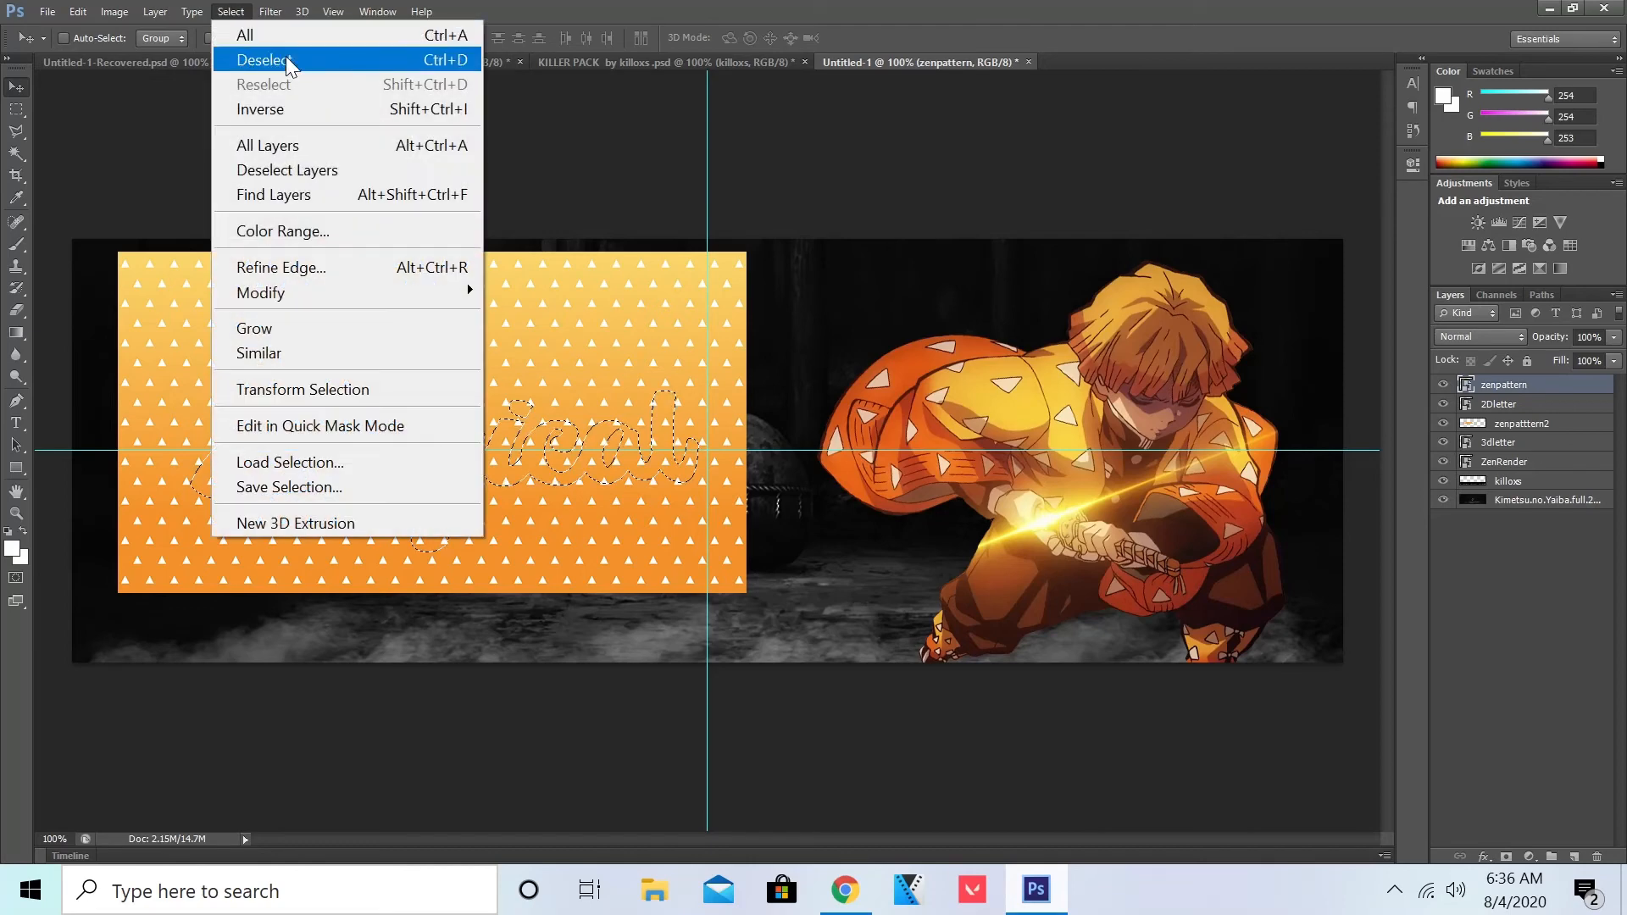
{"action": "left_click", "coordinate": [294, 115]}
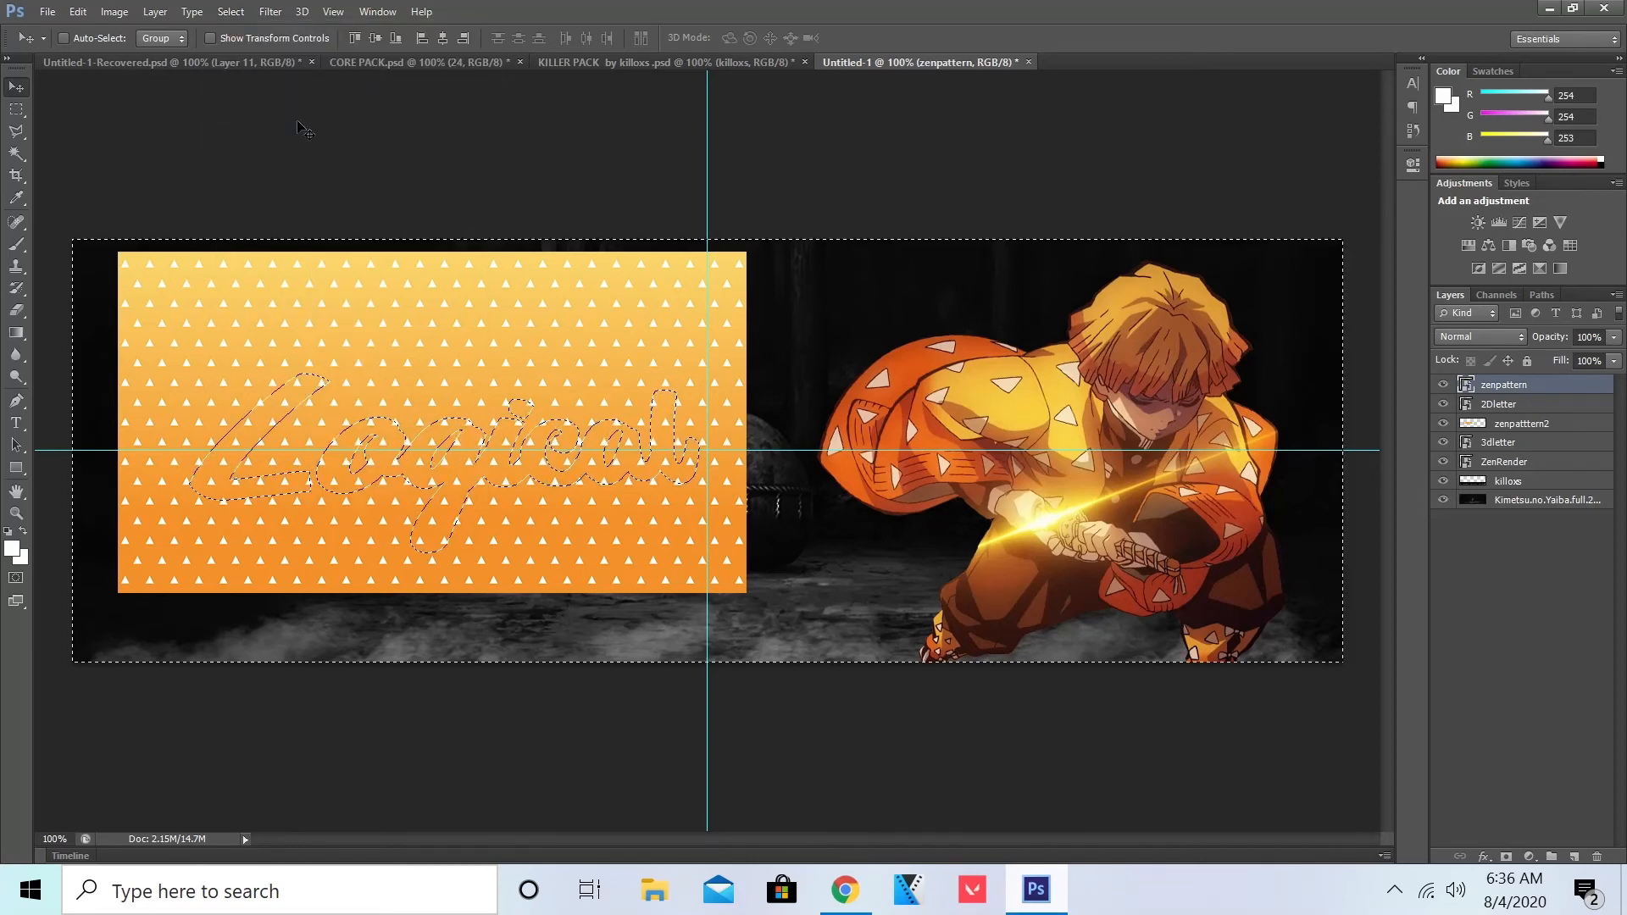
Step: Rasterize the zenpattern layer, delete its pixels outside the 2D lettering, and clear the selection
{"action": "key", "text": "Delete"}
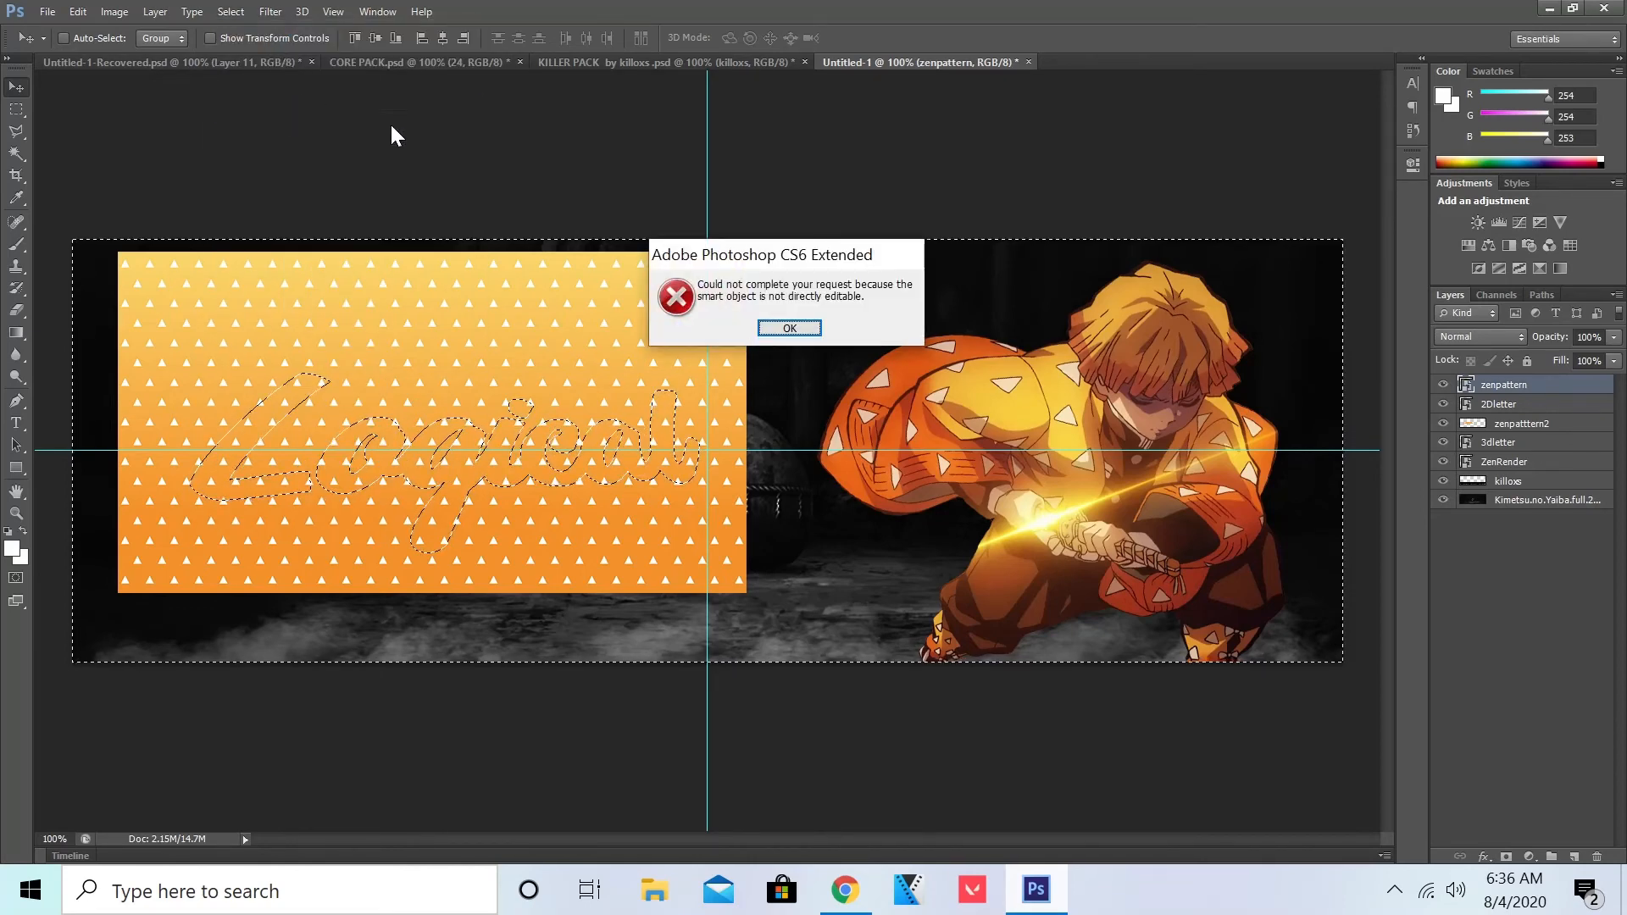
{"action": "left_click", "coordinate": [781, 328]}
{"action": "right_click", "coordinate": [1466, 384]}
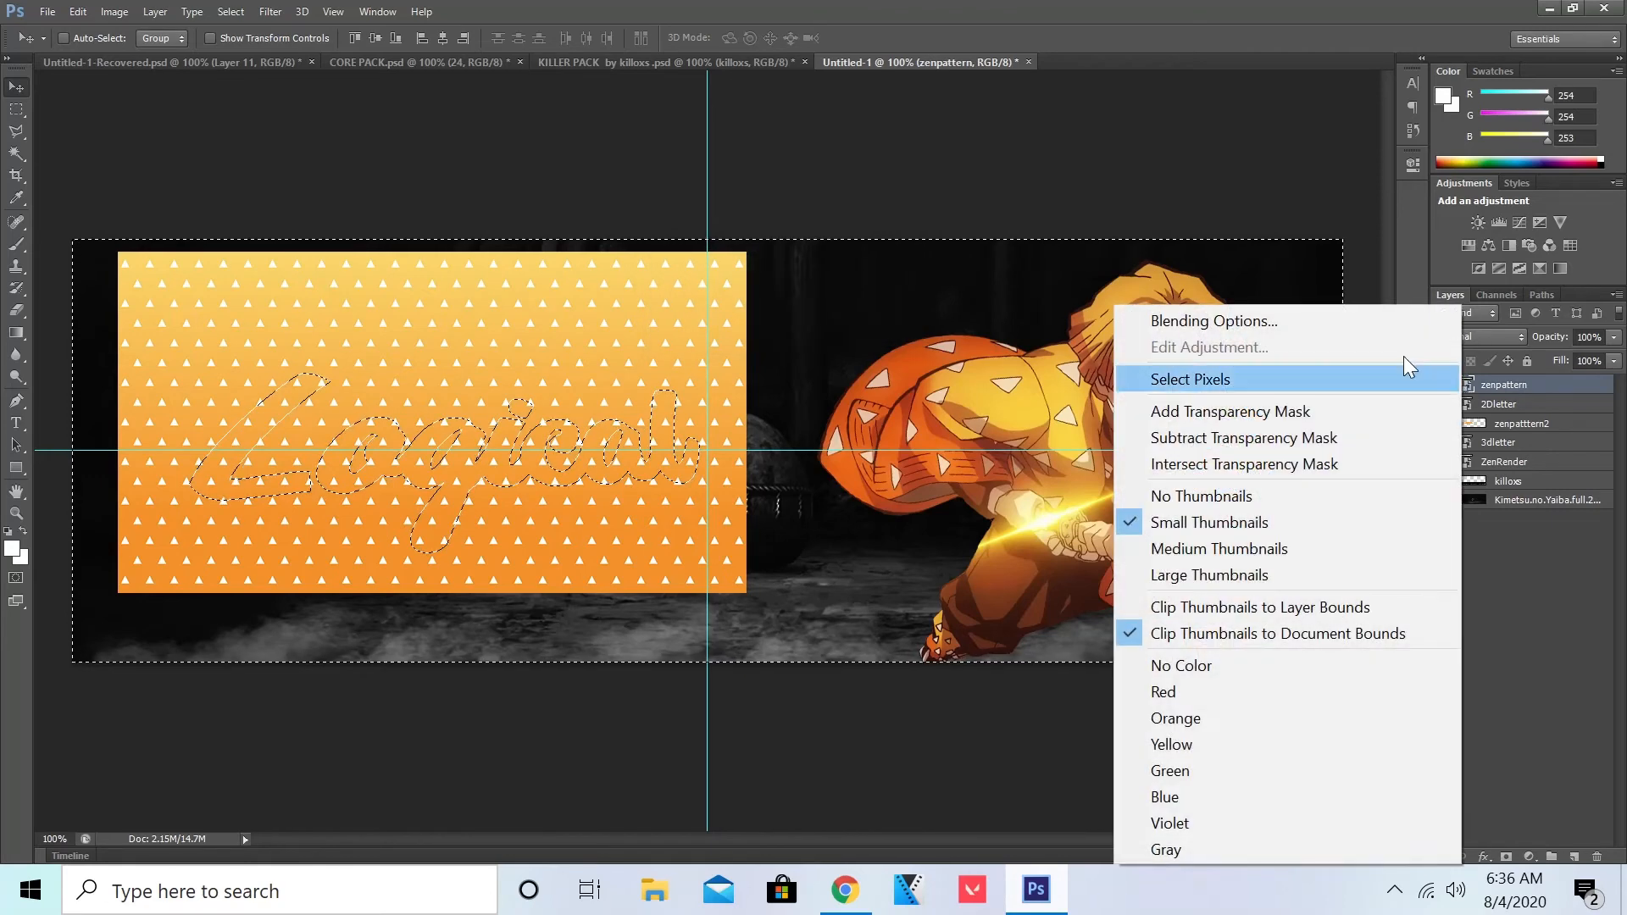
{"action": "left_click", "coordinate": [1586, 531]}
{"action": "right_click", "coordinate": [1517, 386]}
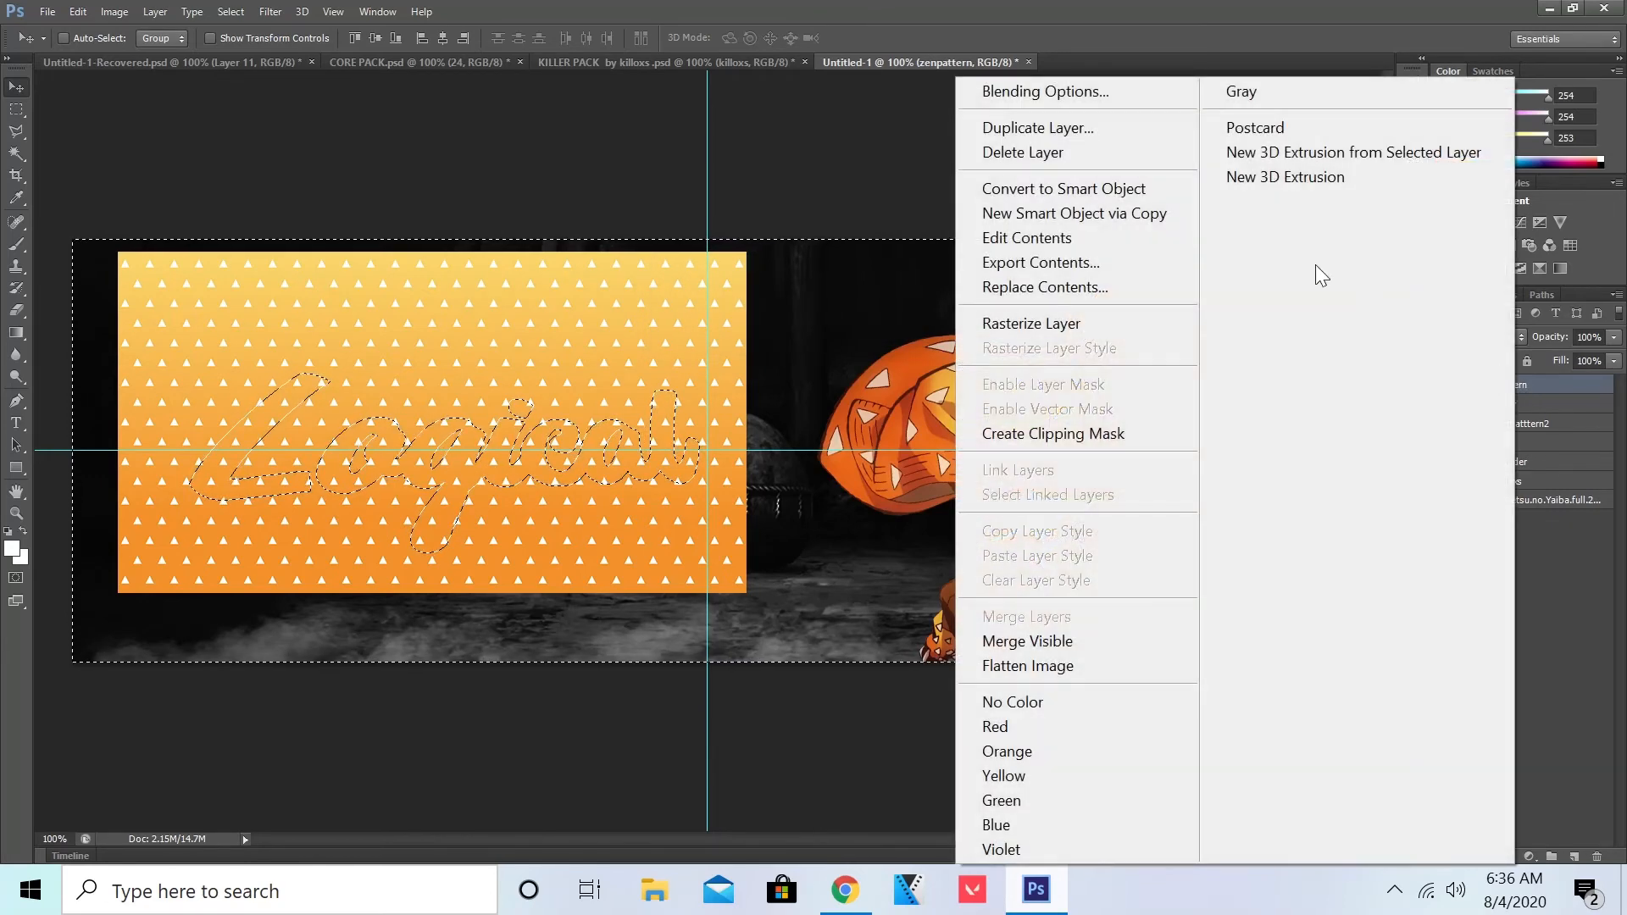
{"action": "left_click", "coordinate": [1070, 332]}
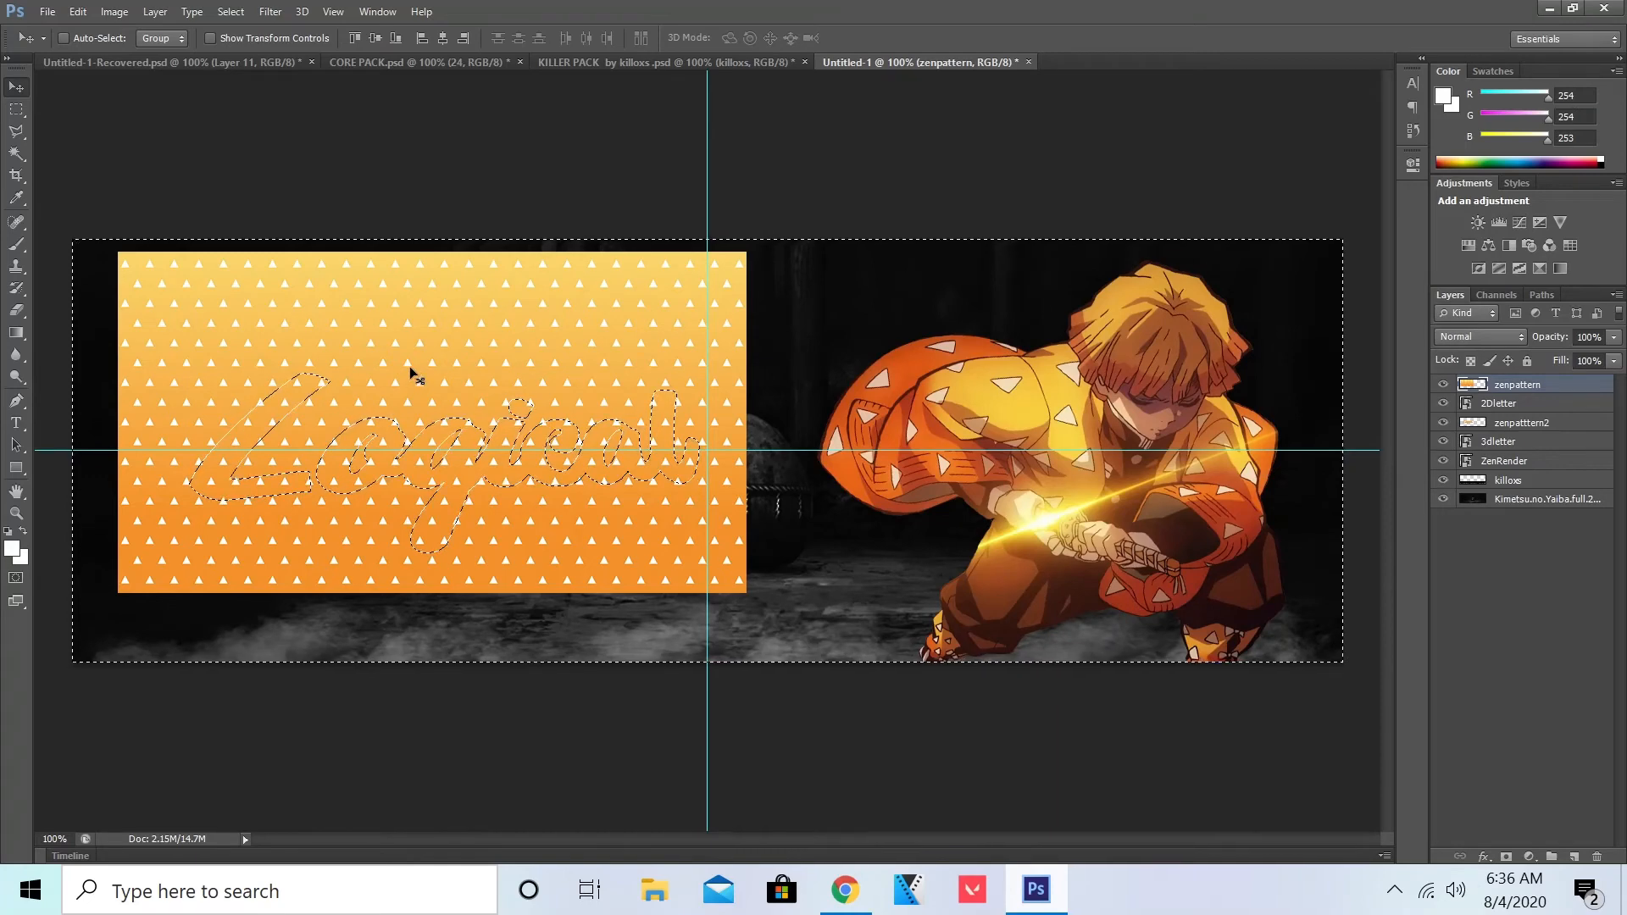
{"action": "key", "text": "Delete"}
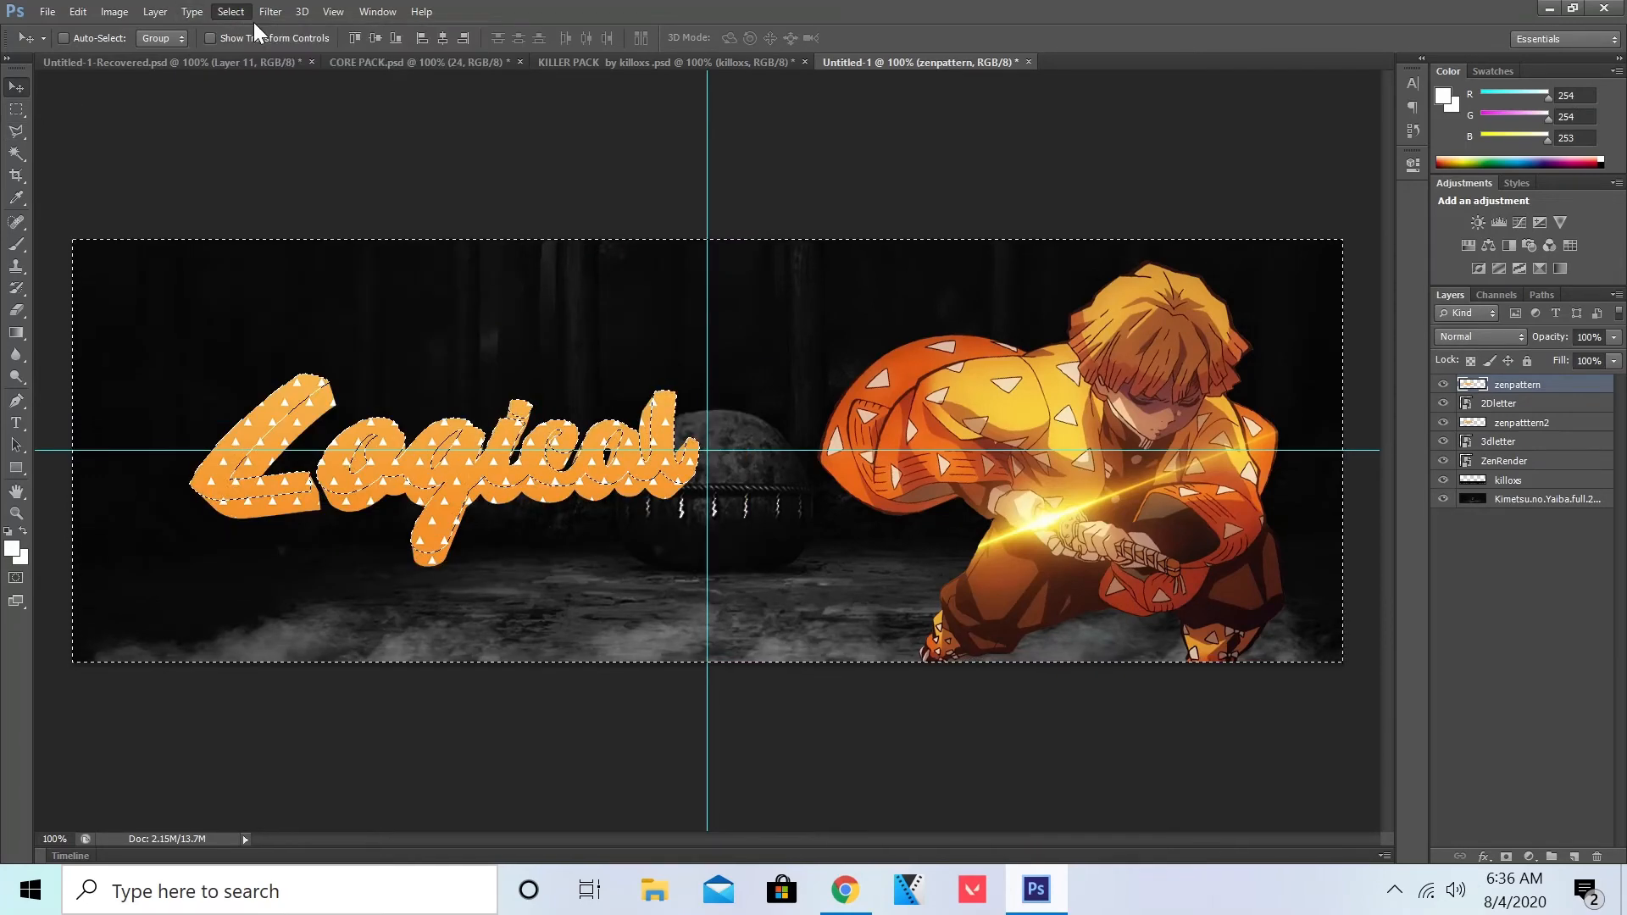
{"action": "left_click", "coordinate": [230, 11]}
{"action": "left_click", "coordinate": [251, 59]}
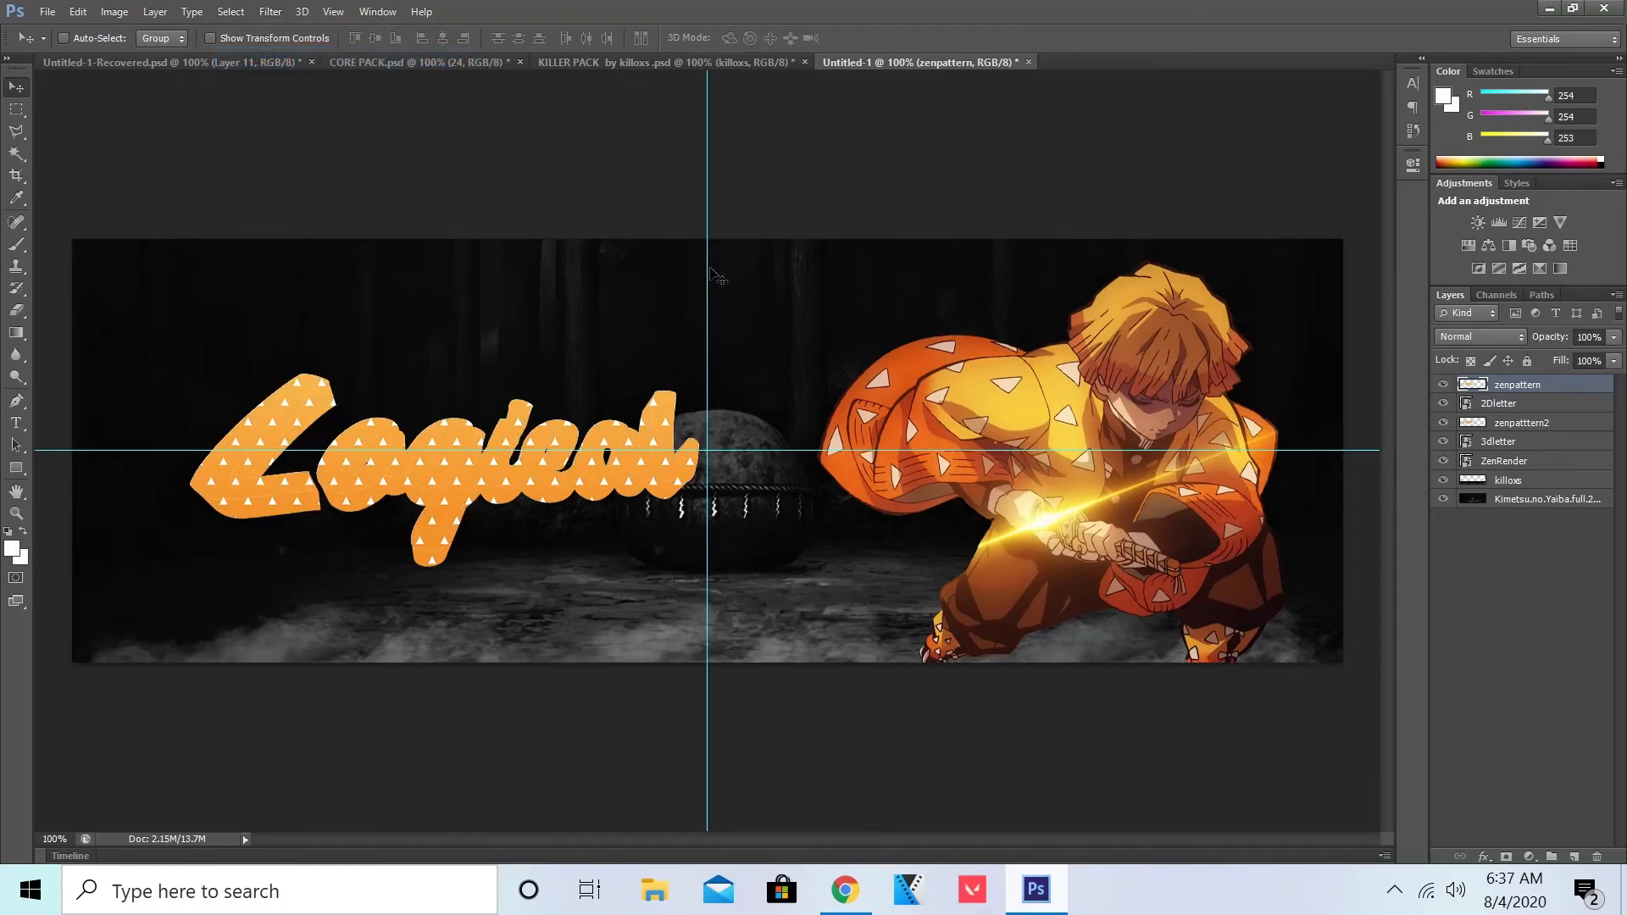
Step: Hide the 3dletter and 2Dletter layers and move 2Dletter below zenpatttern2, directly above 3dletter
{"action": "left_click", "coordinate": [1443, 441]}
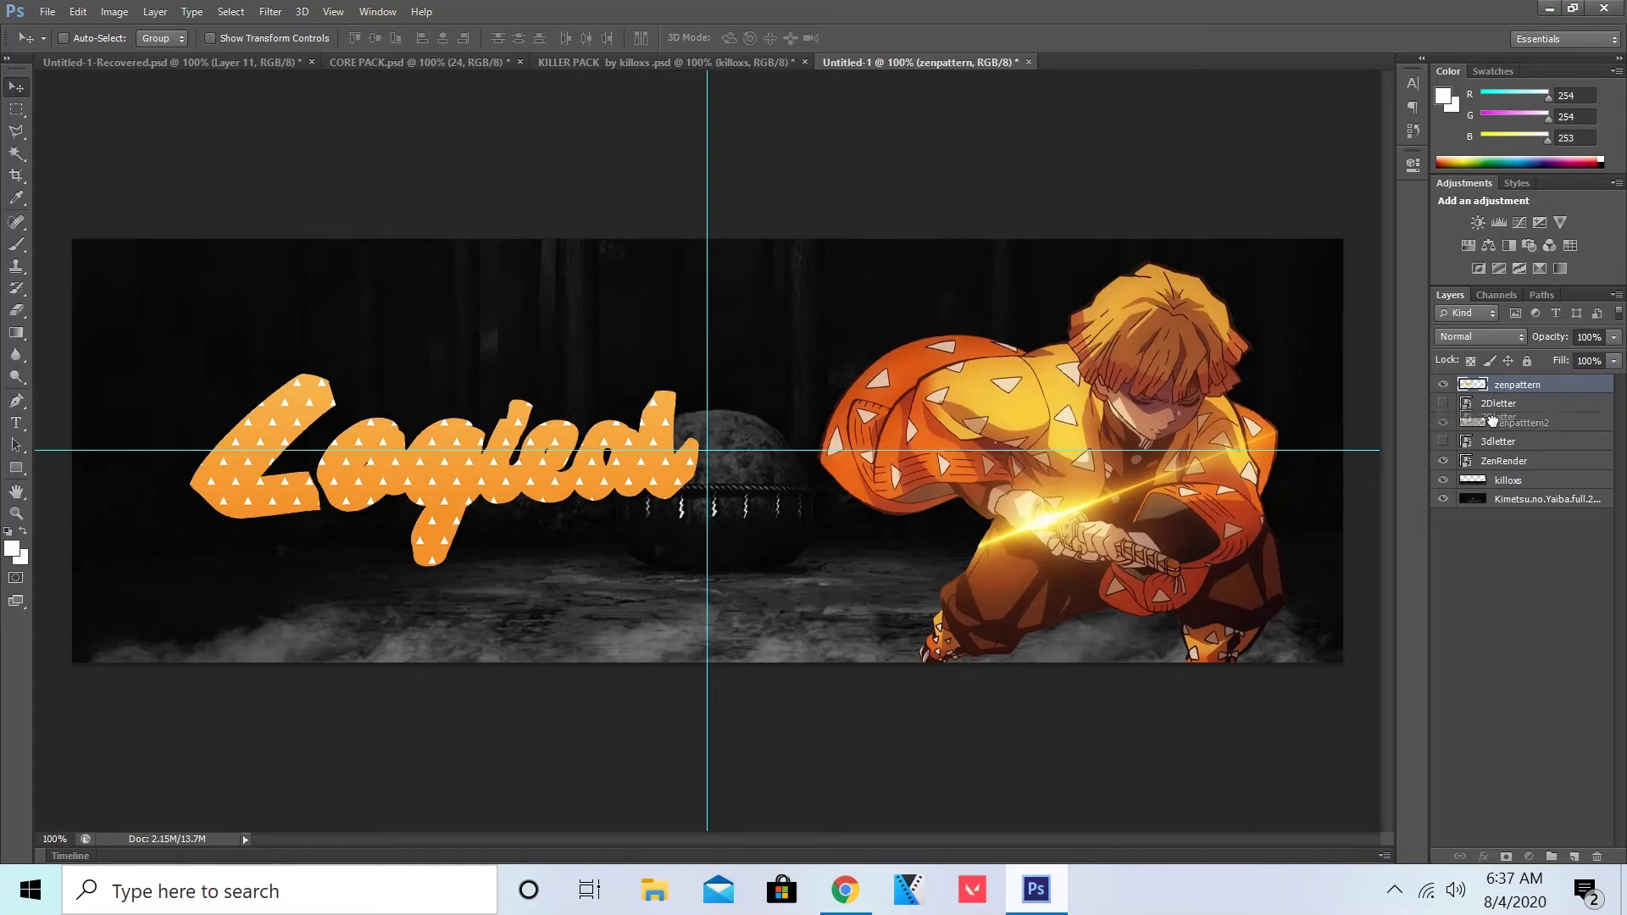
{"action": "left_click_drag", "start_coordinate": [1498, 403], "coordinate": [1500, 432]}
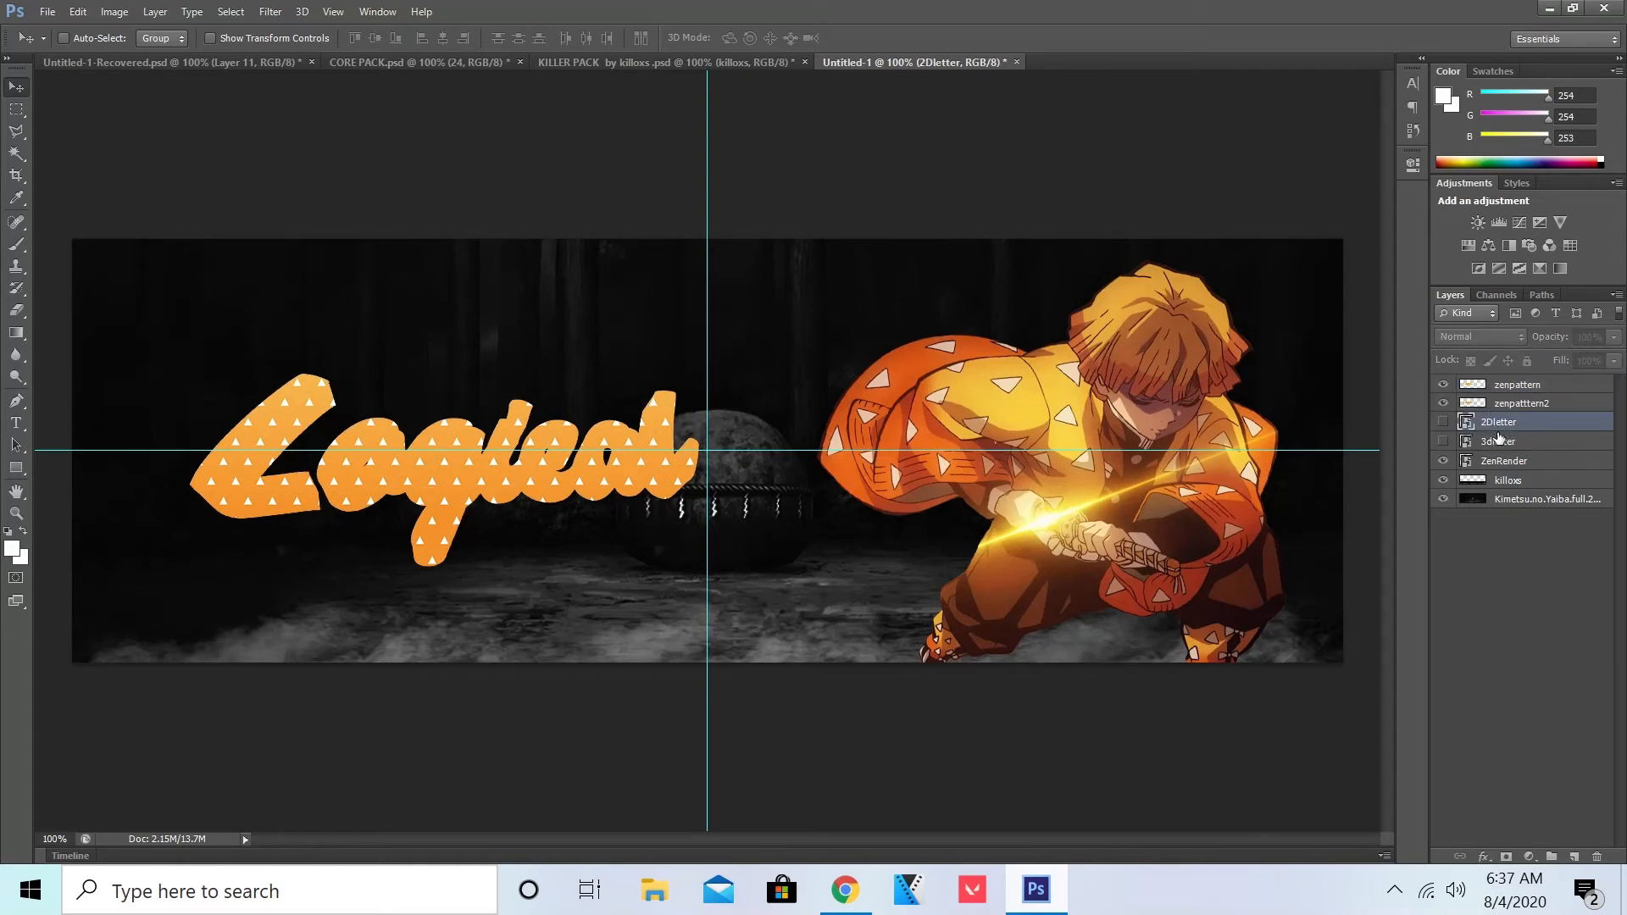
{"action": "left_click", "coordinate": [1505, 442]}
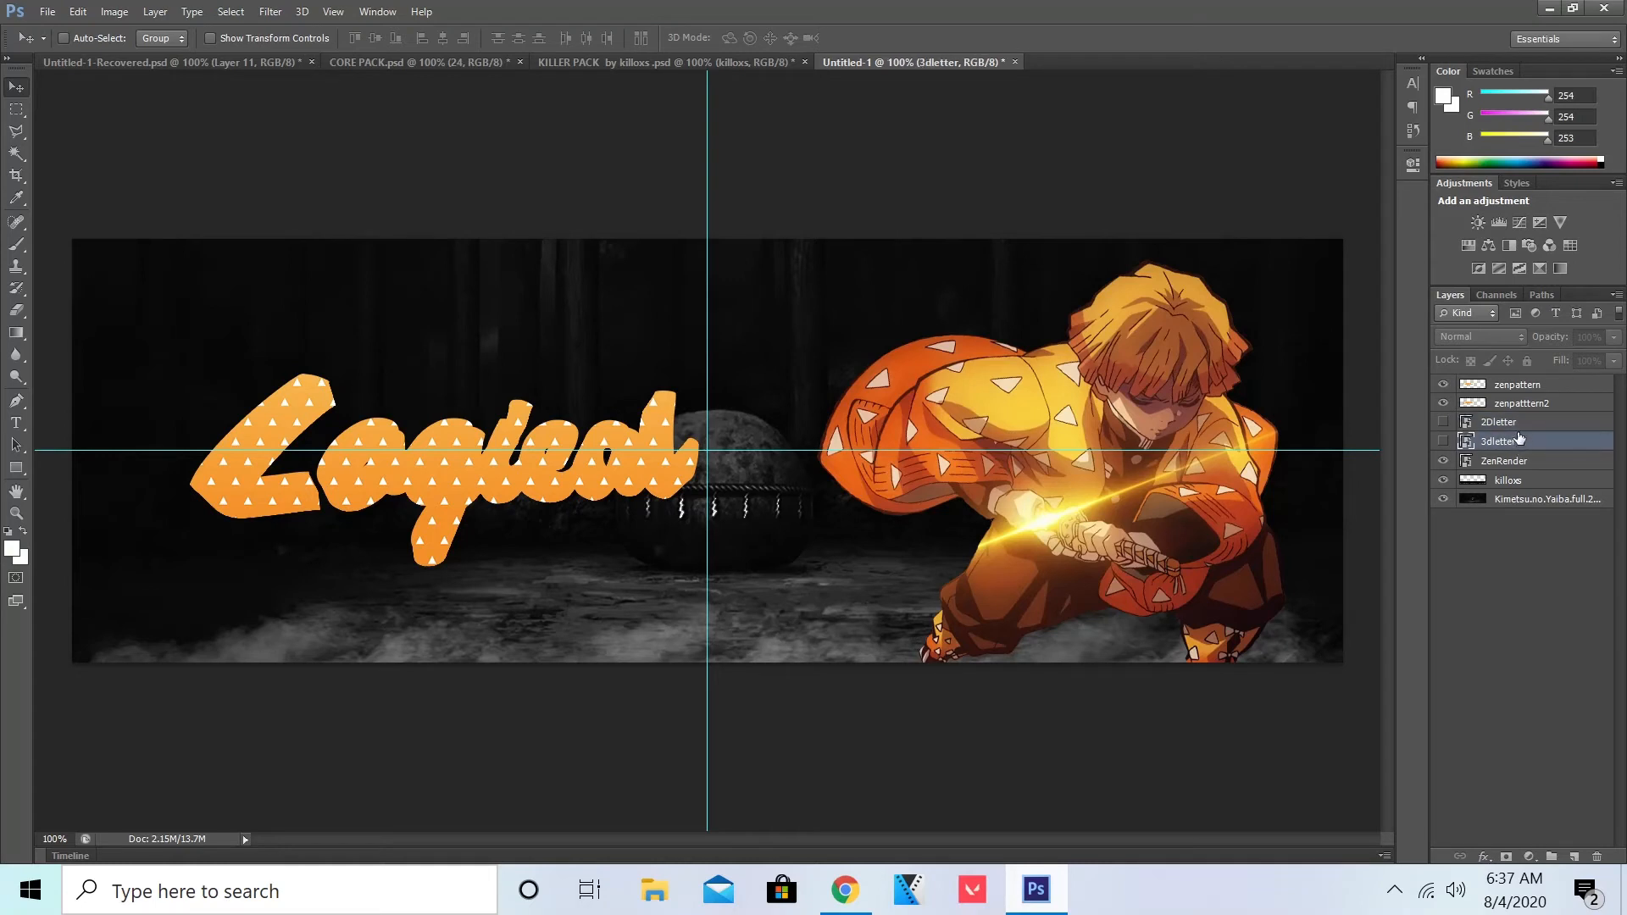
{"action": "left_click", "coordinate": [1511, 404]}
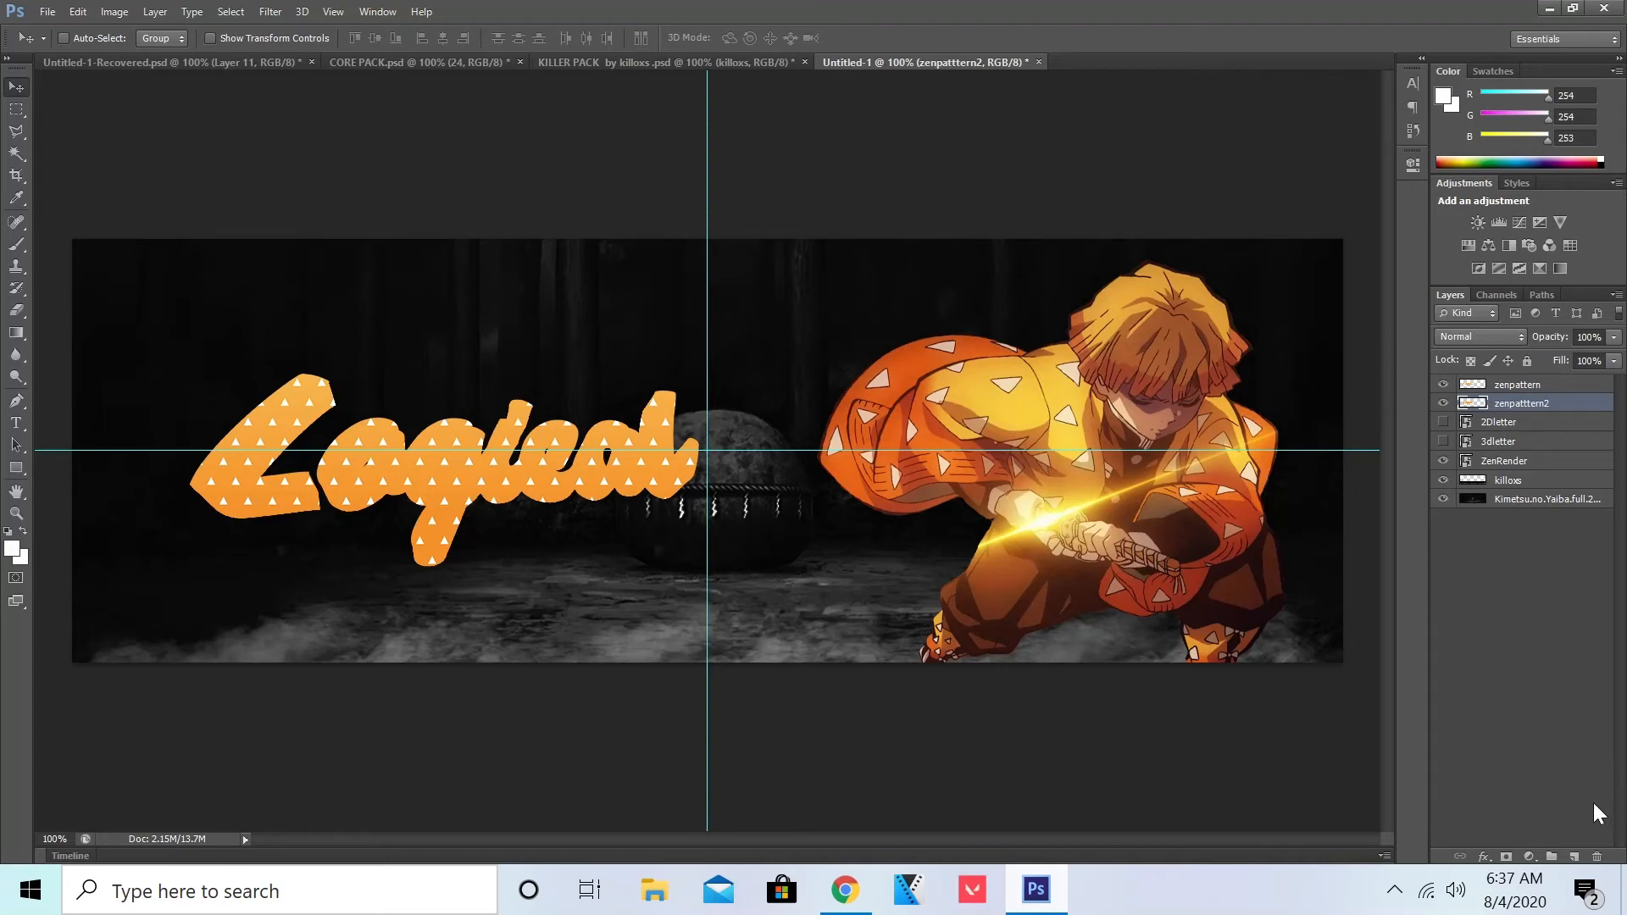
{"action": "left_click", "coordinate": [1574, 856]}
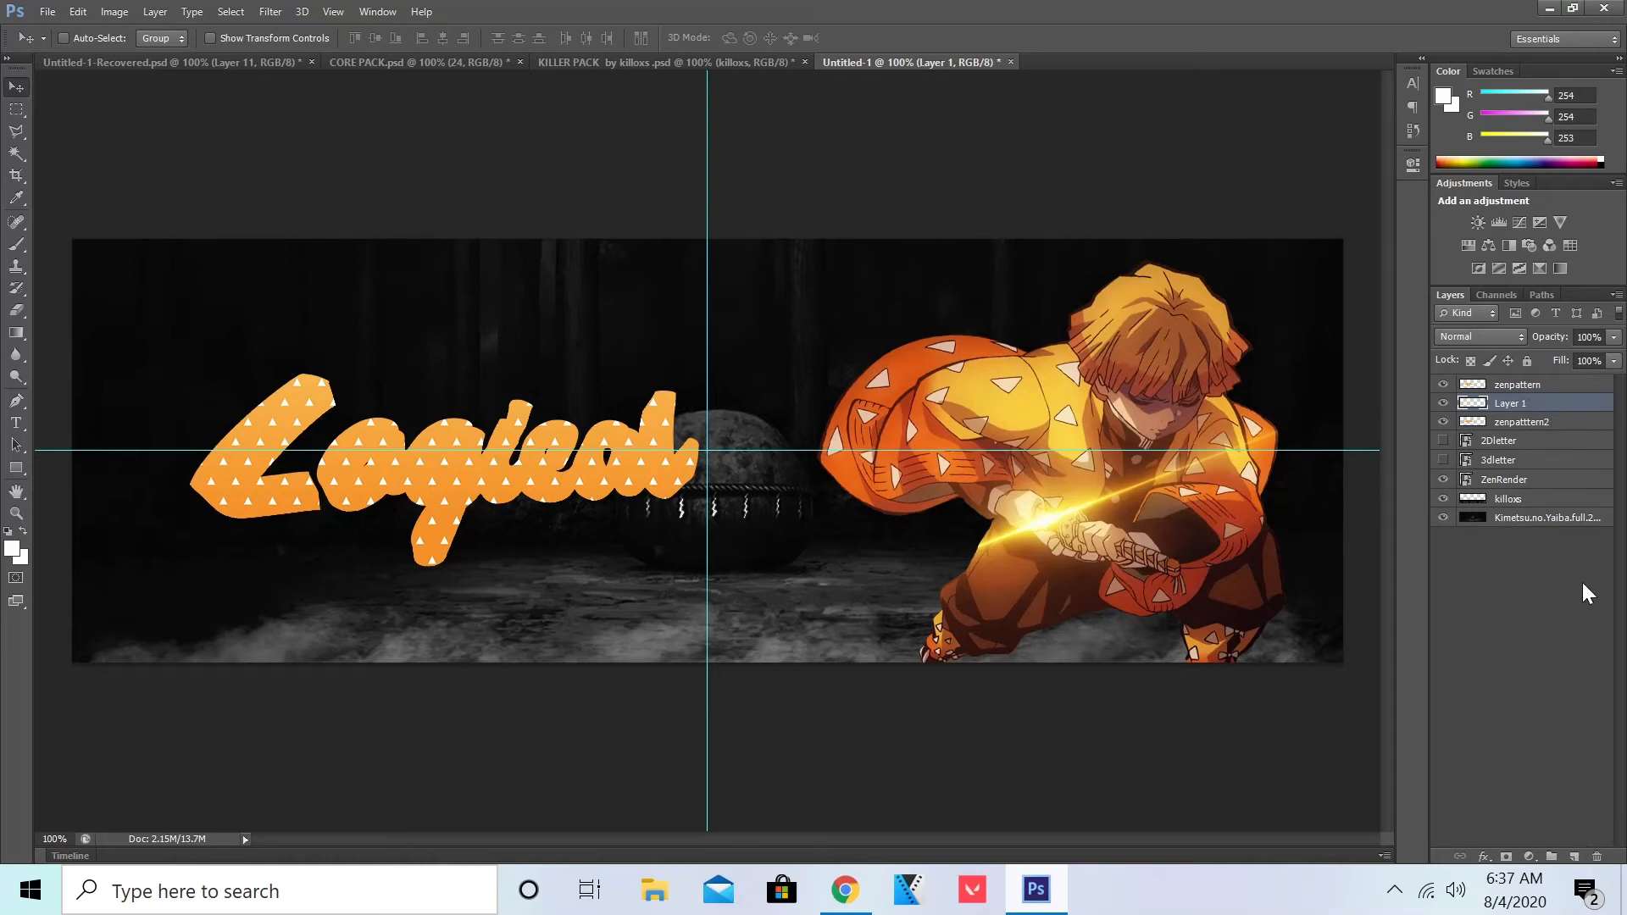
{"action": "left_click", "coordinate": [1597, 856]}
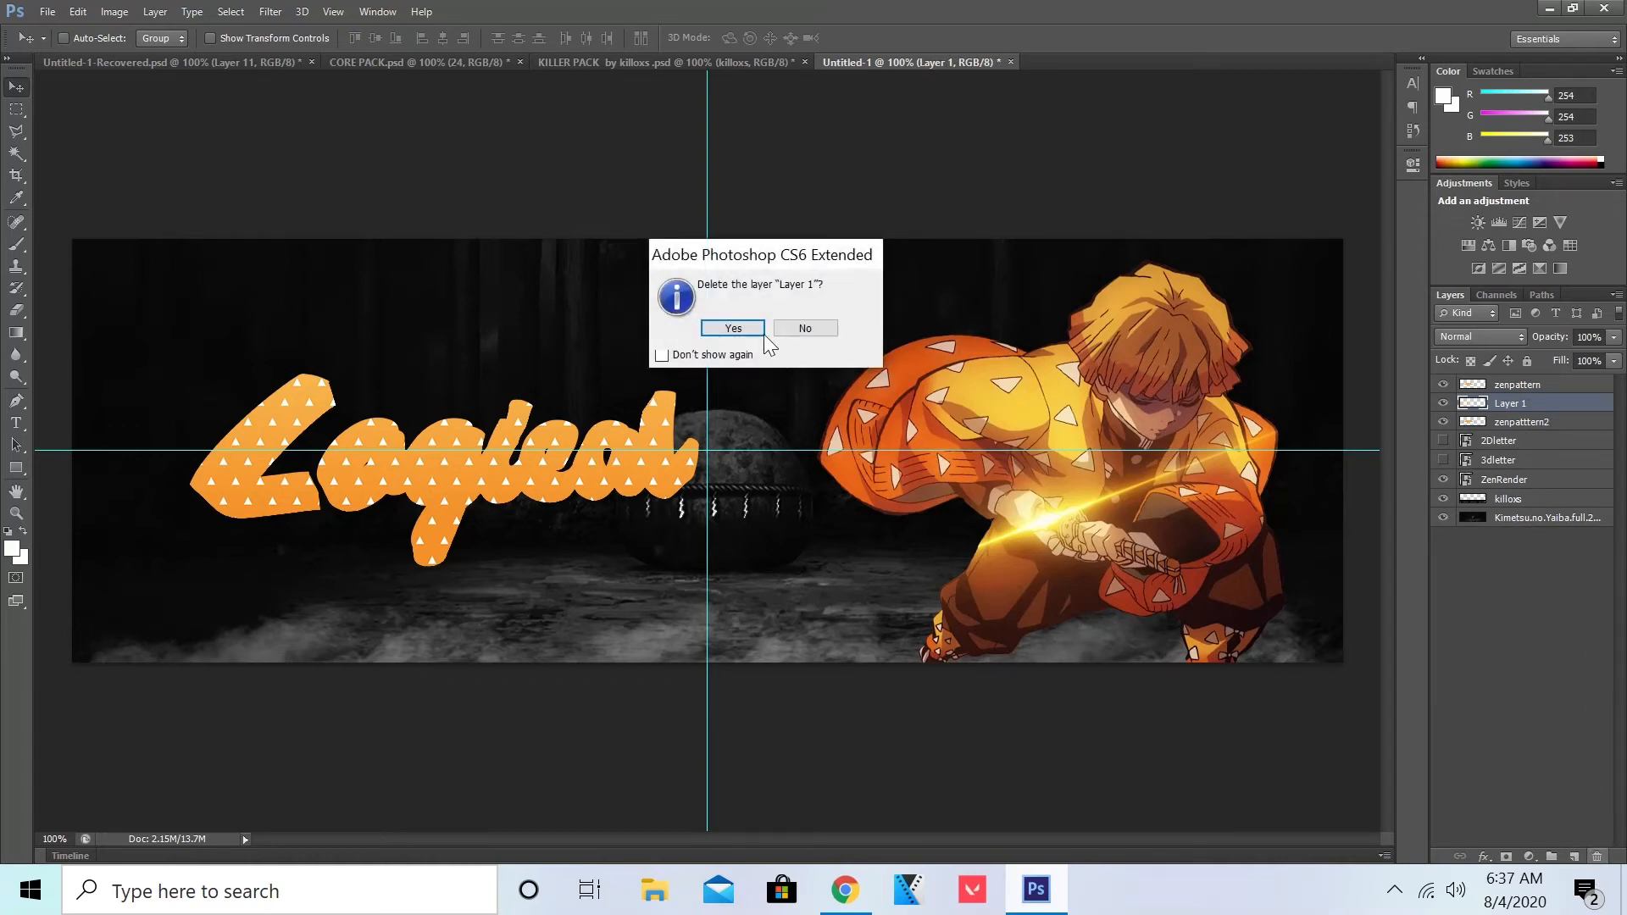
{"action": "left_click", "coordinate": [739, 329]}
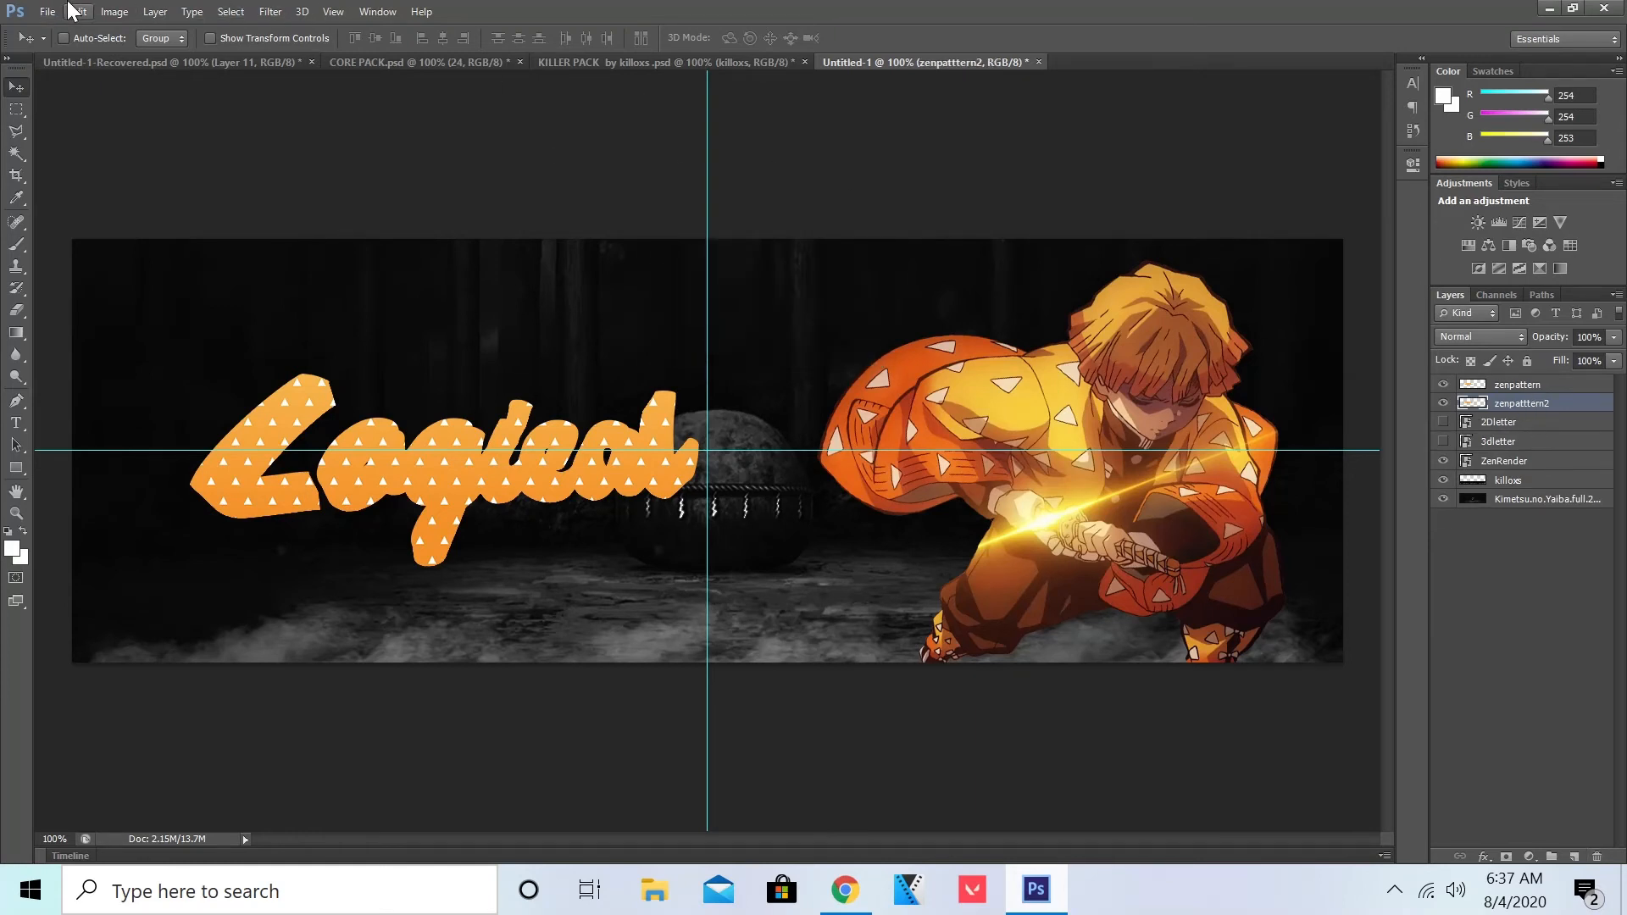
Step: Darken the zenpatttern2 layer with a Brightness/Contrast adjustment, setting the brightness to -85
{"action": "right_click", "coordinate": [1500, 412]}
{"action": "left_click", "coordinate": [1535, 573]}
{"action": "left_click", "coordinate": [113, 12]}
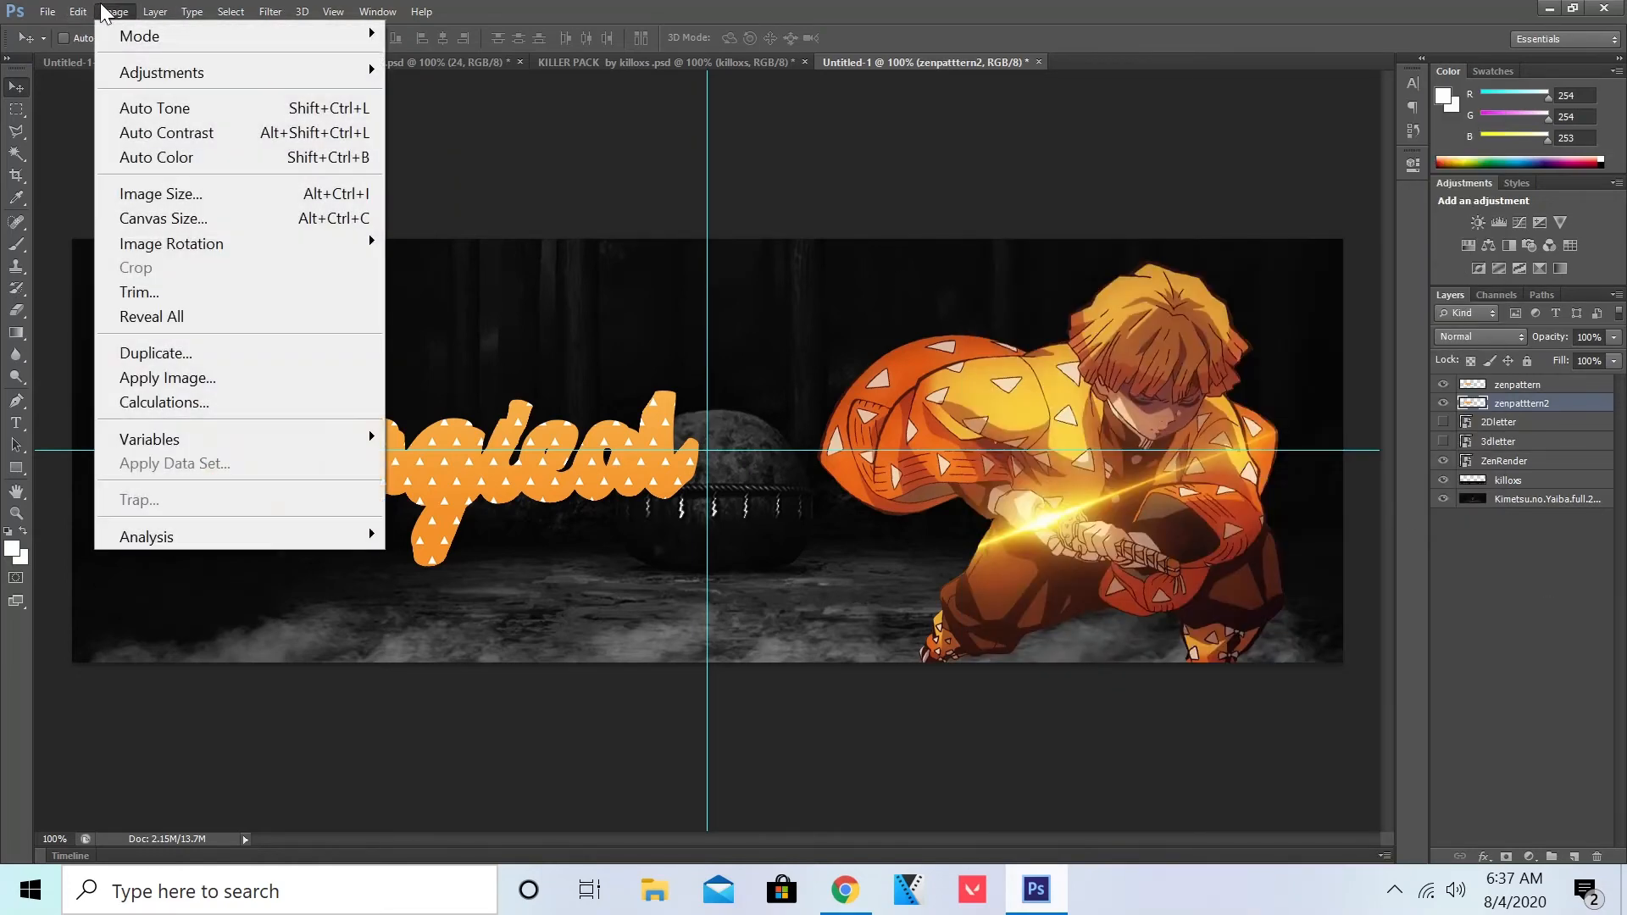
{"action": "left_click", "coordinate": [113, 11]}
{"action": "left_click", "coordinate": [113, 11]}
{"action": "mouse_move", "coordinate": [144, 73]}
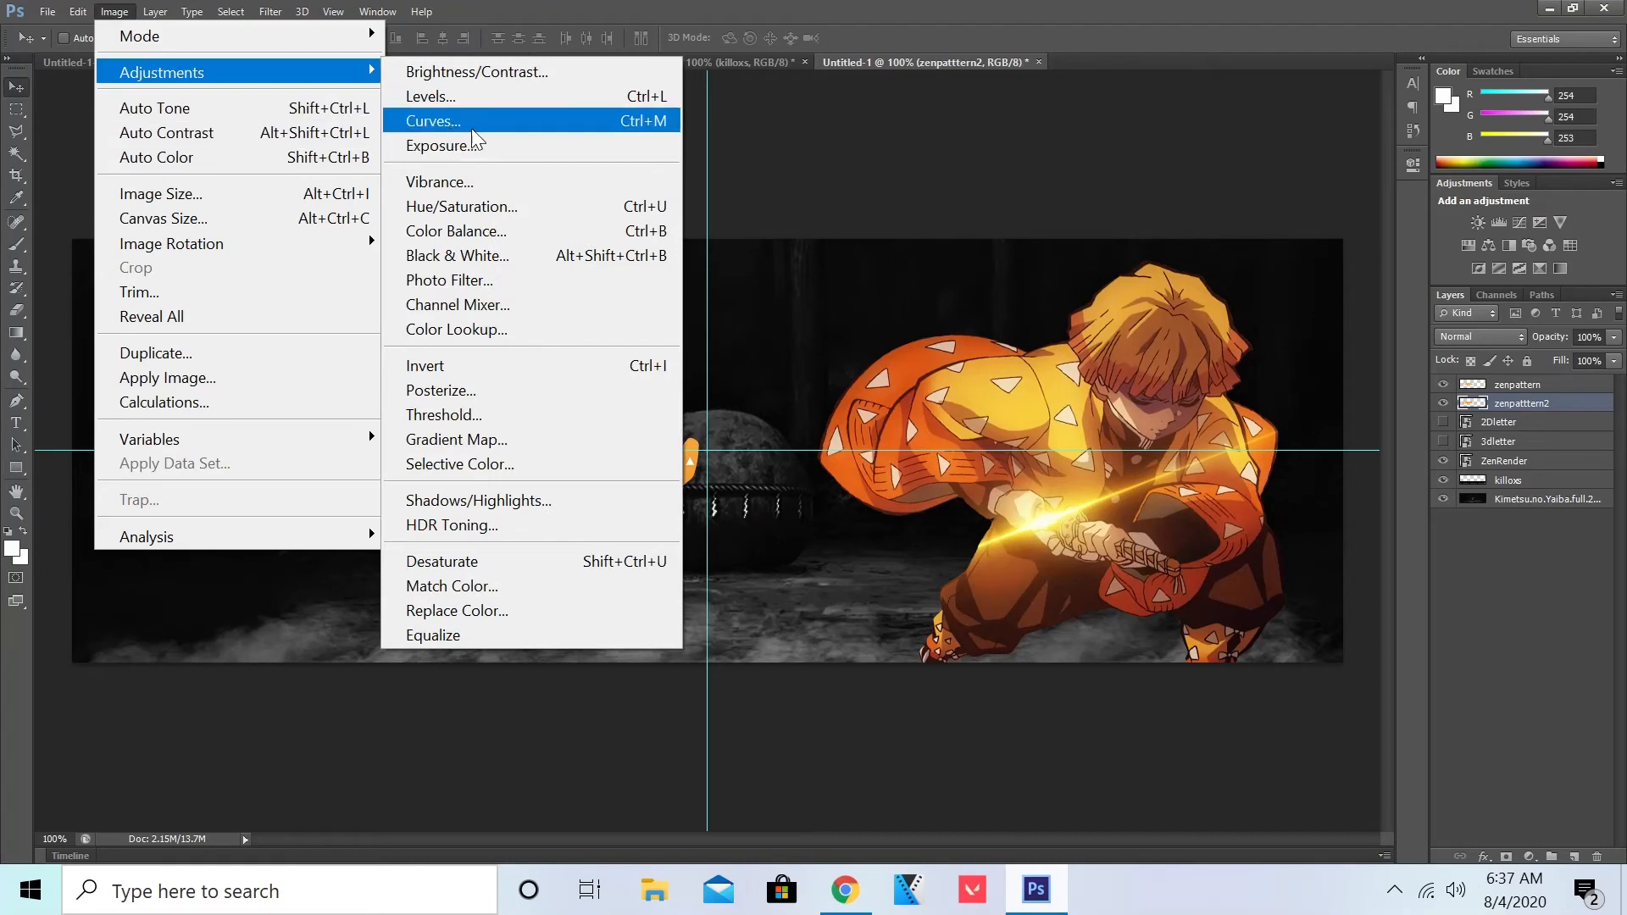
{"action": "left_click", "coordinate": [512, 71]}
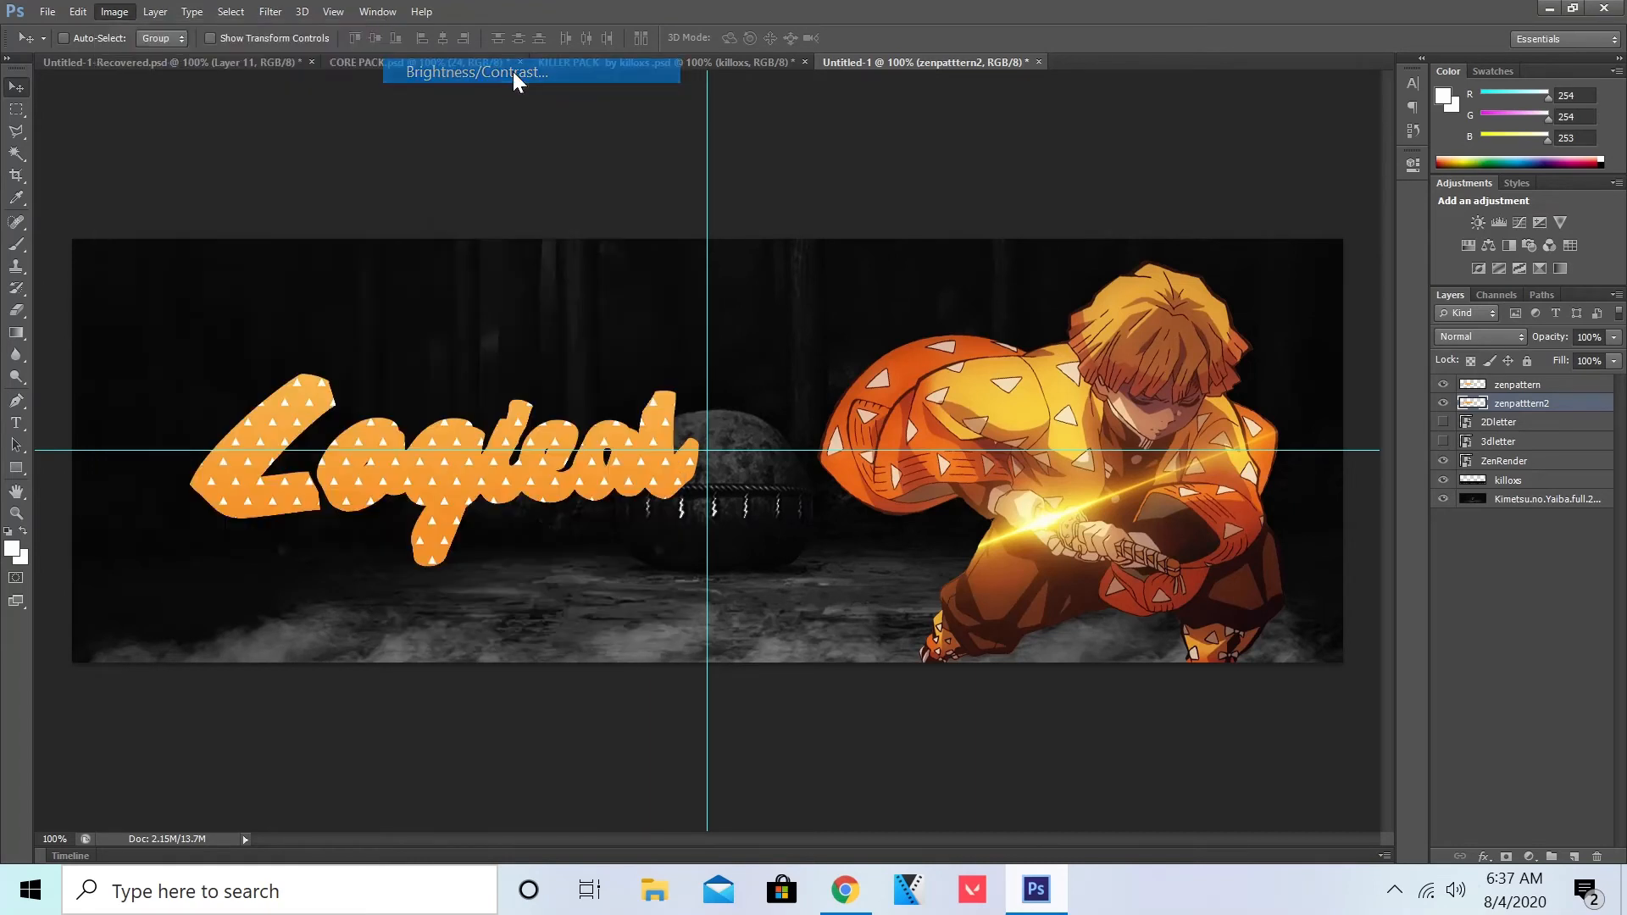
{"action": "left_click_drag", "start_coordinate": [536, 212], "coordinate": [485, 209]}
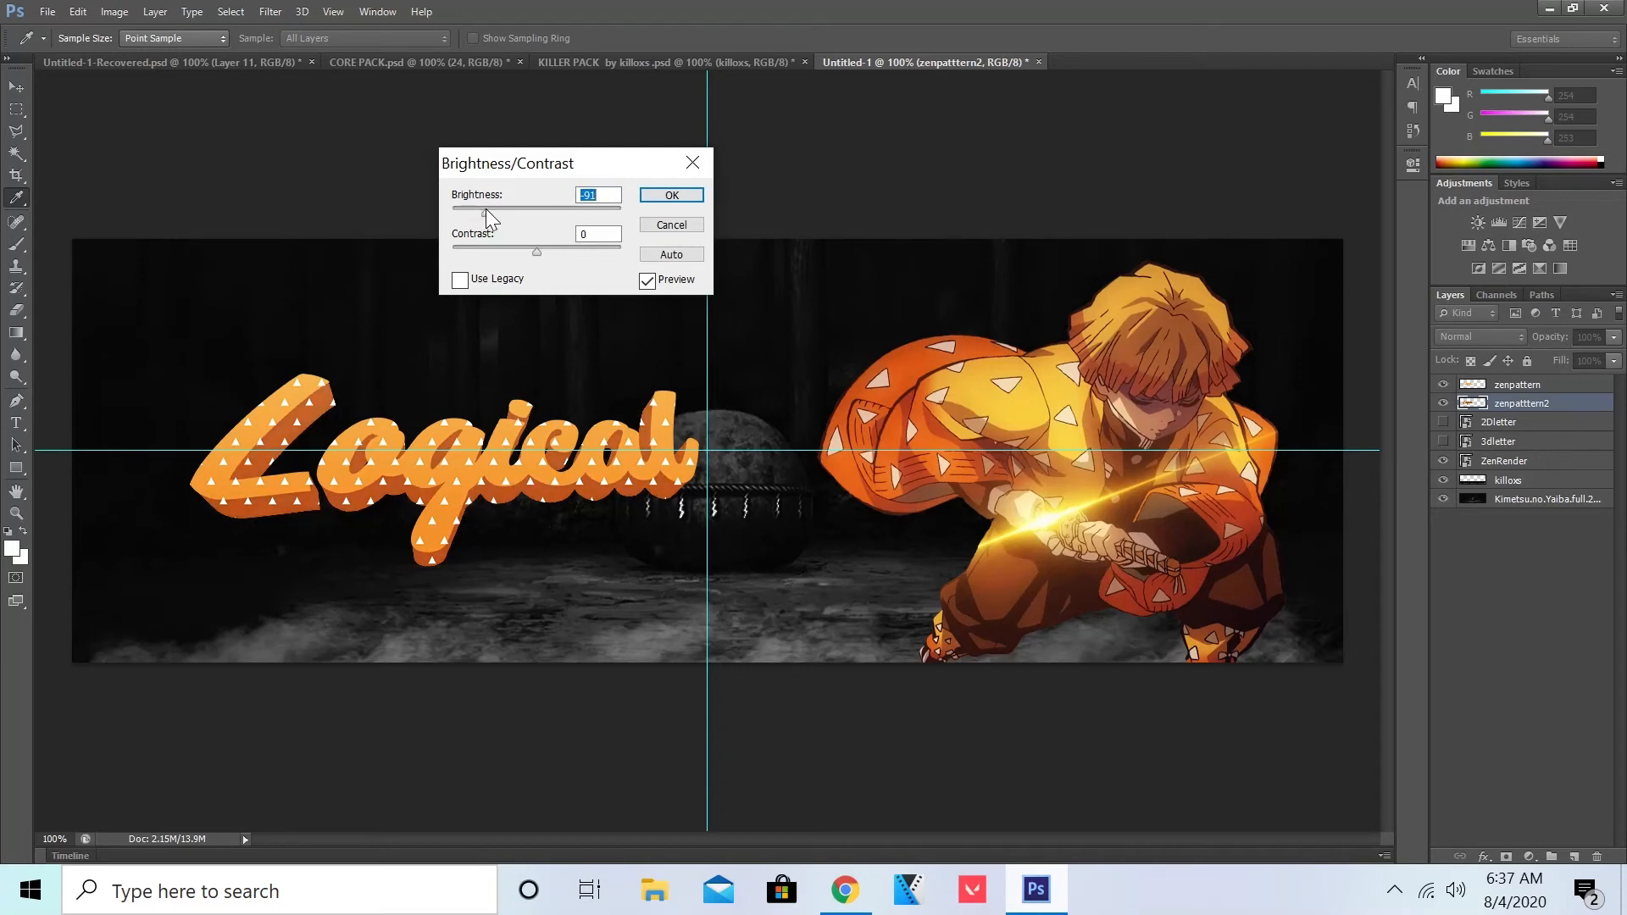
{"action": "left_click", "coordinate": [599, 195]}
{"action": "key", "text": "BackSpace"}
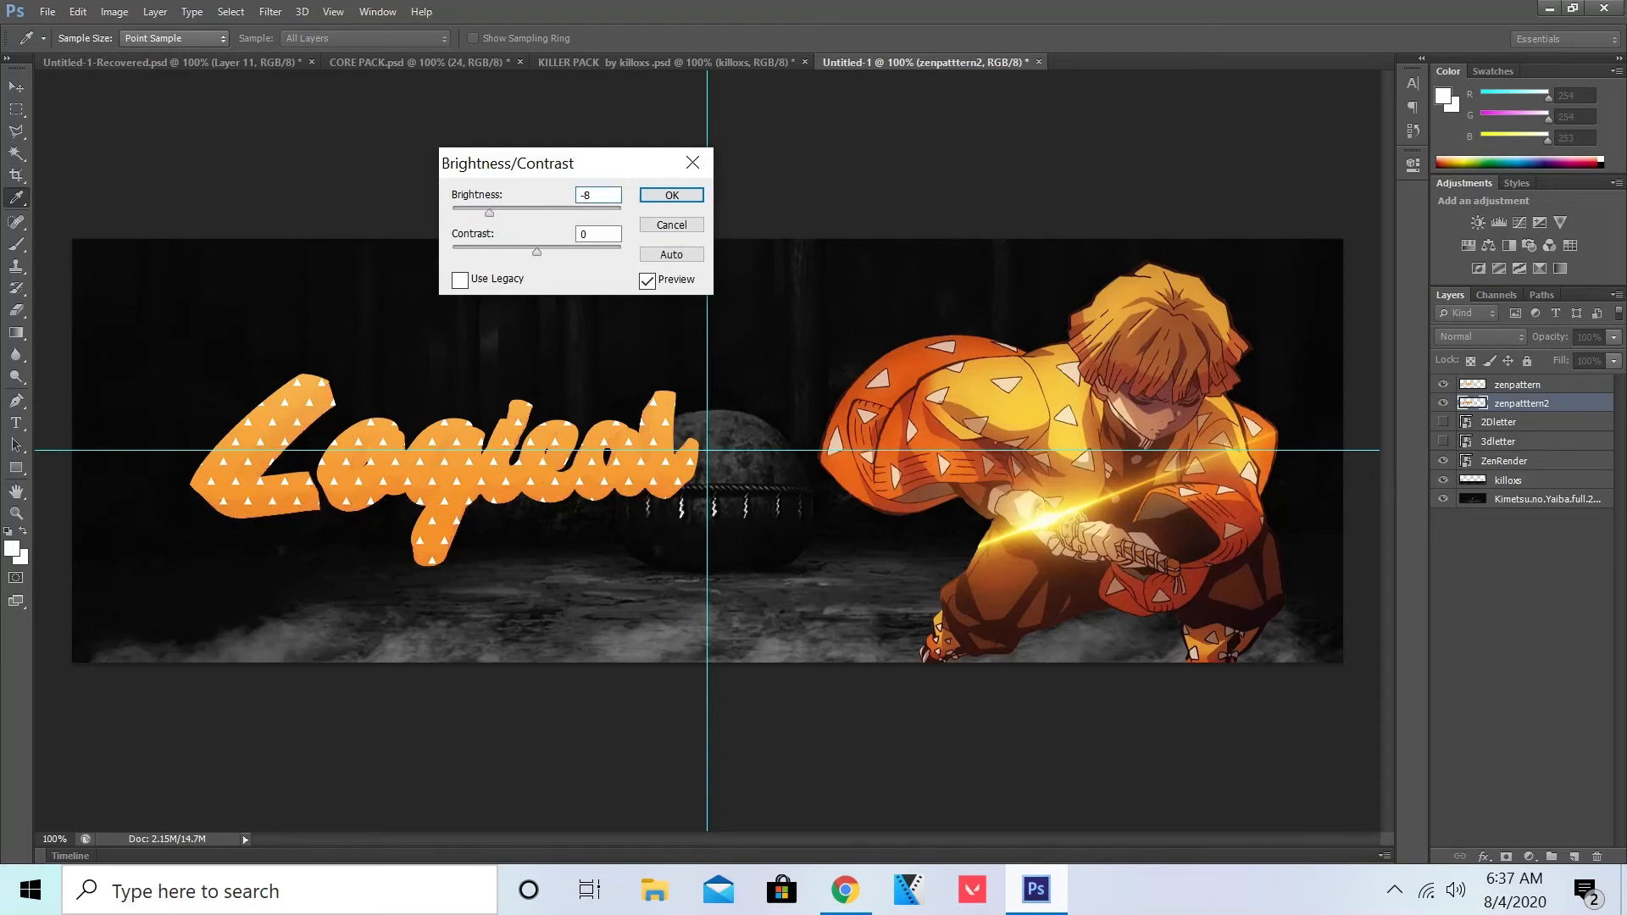
{"action": "type", "text": "5"}
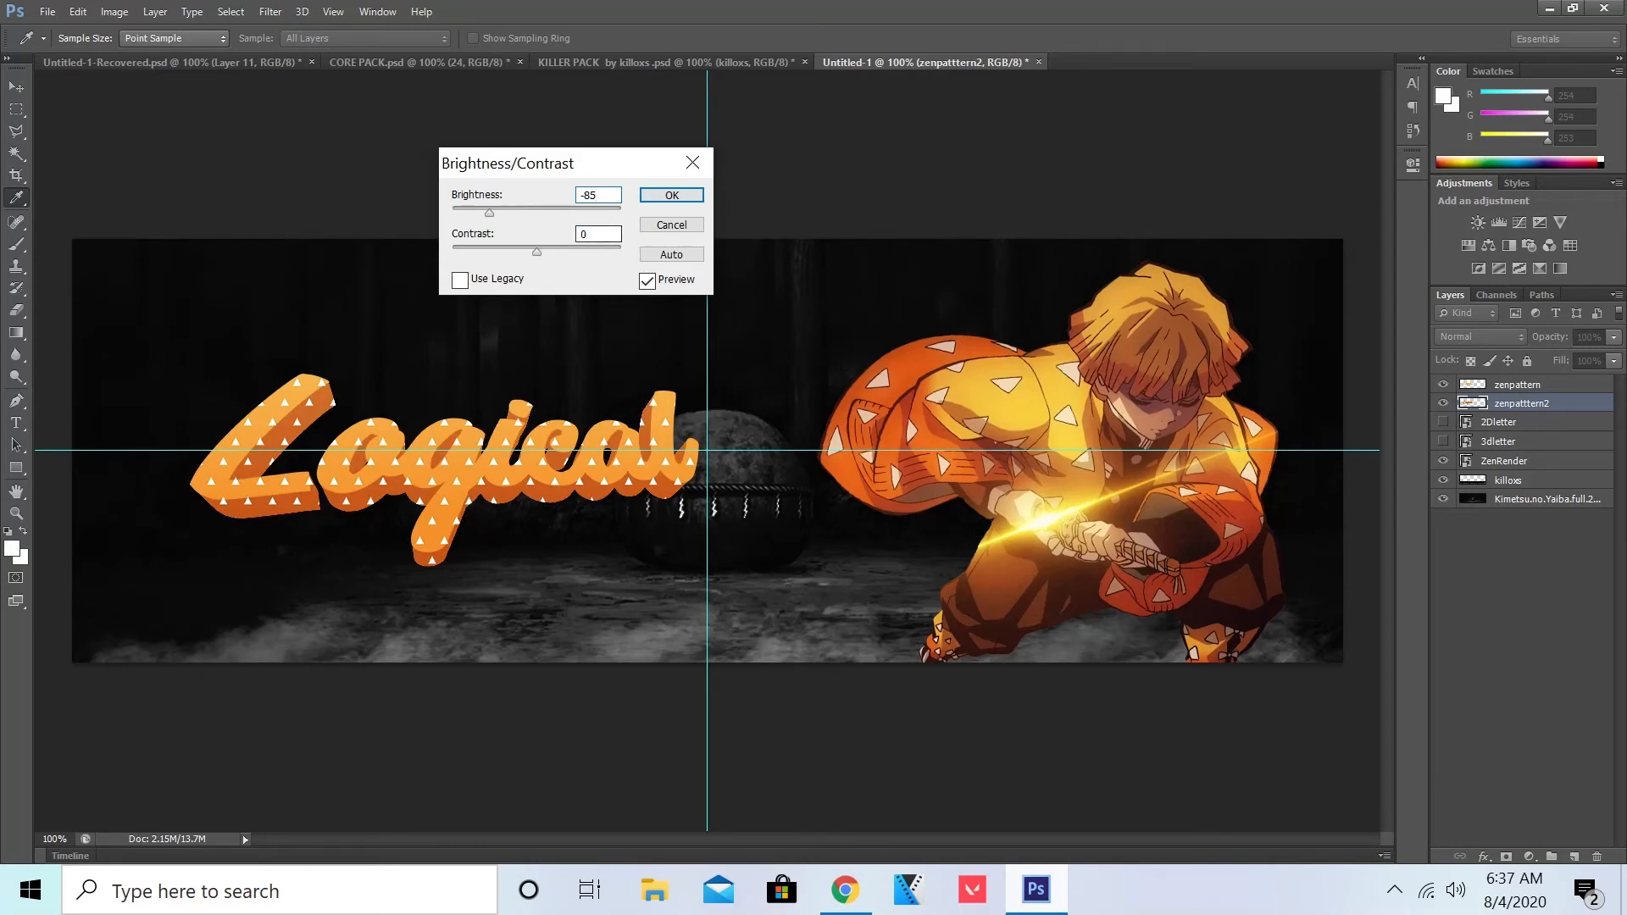
Step: Raise the contrast slightly and apply the Brightness/Contrast adjustment to the zenpatttern2 layer
{"action": "left_click_drag", "start_coordinate": [538, 249], "coordinate": [542, 249]}
{"action": "type", "text": "1"}
{"action": "type", "text": "v"}
{"action": "left_click", "coordinate": [671, 195]}
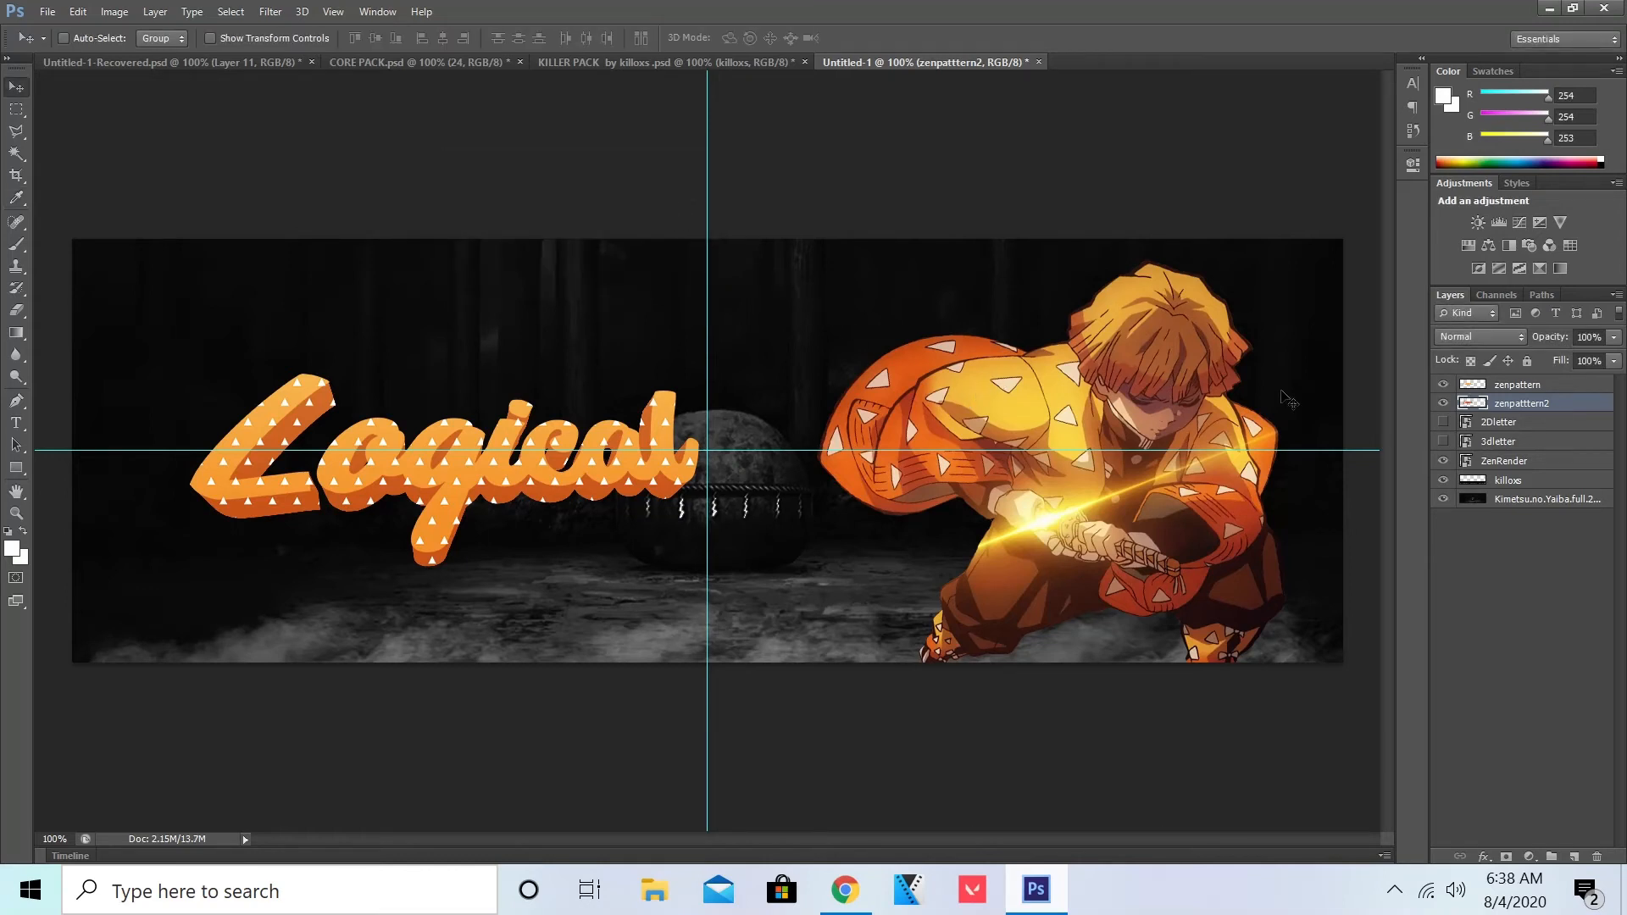
Step: Add a new layer above zenpatttern2 and load the 3dletter layer's outline as a selection, keeping the new layer active
{"action": "left_click", "coordinate": [1573, 857]}
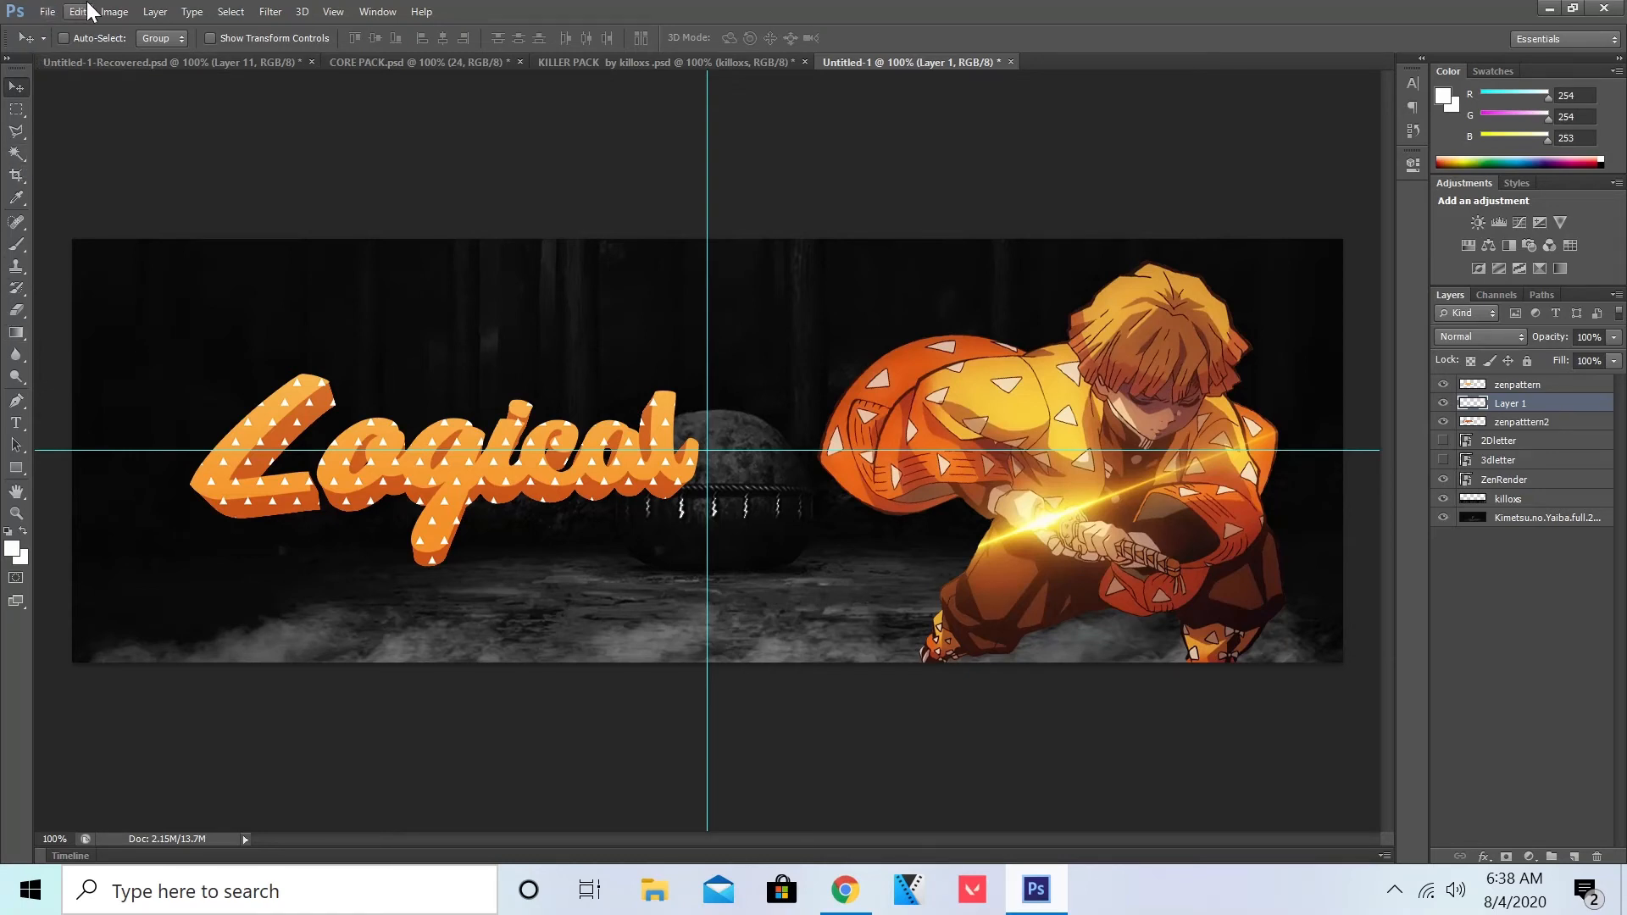
{"action": "left_click", "coordinate": [1507, 464]}
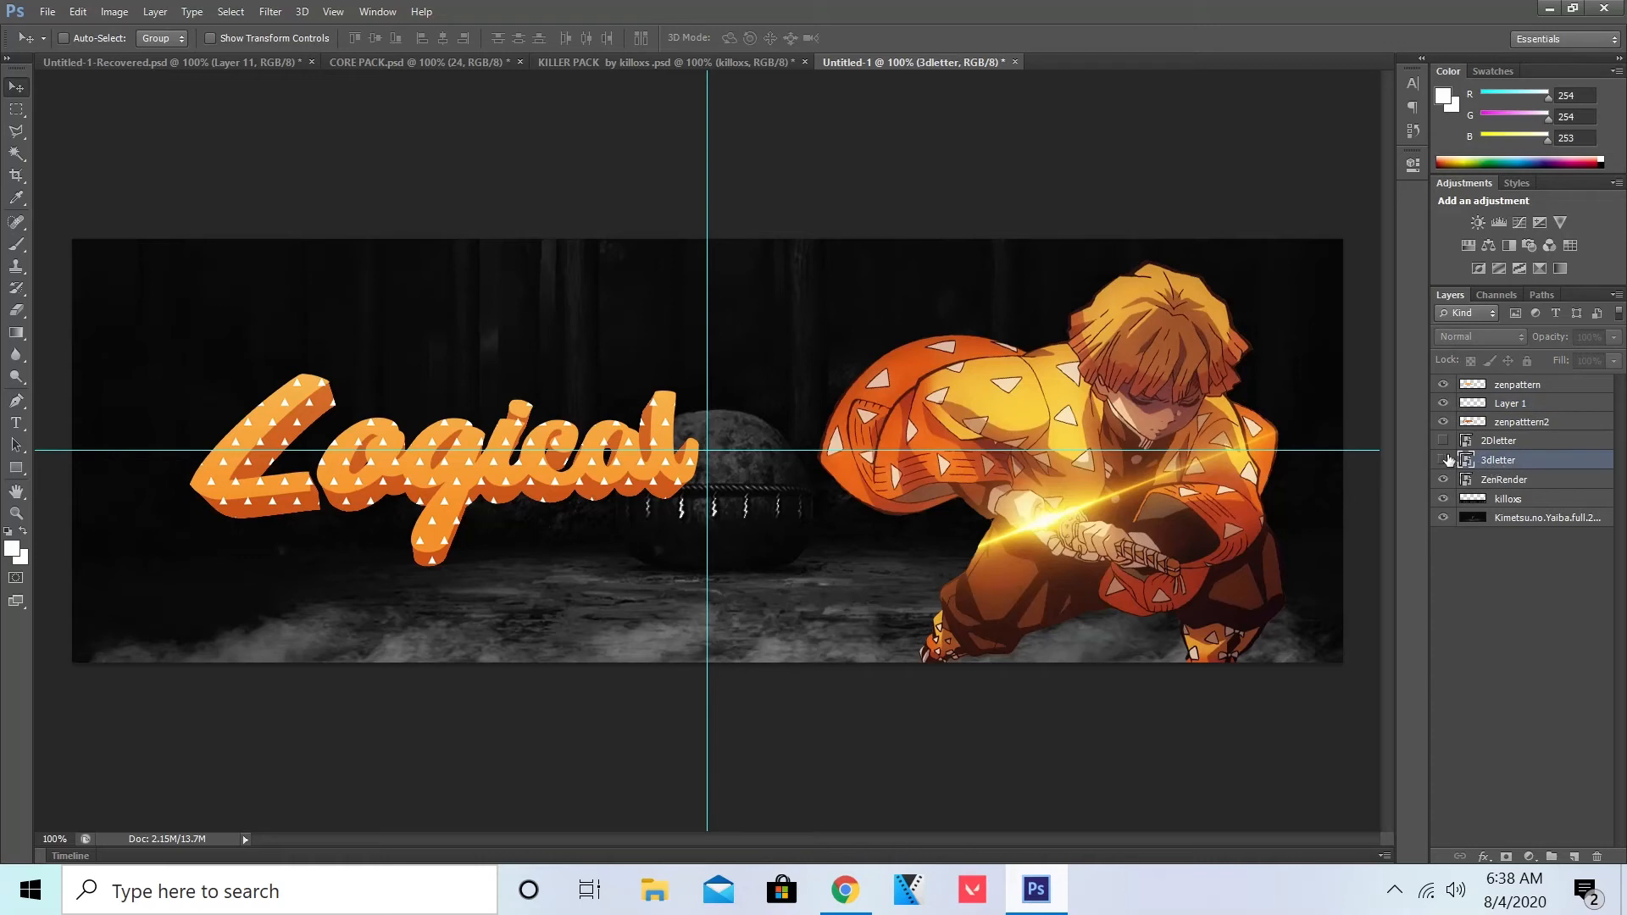
{"action": "left_click", "coordinate": [1467, 464], "text": "ctrl"}
{"action": "left_click", "coordinate": [1511, 407]}
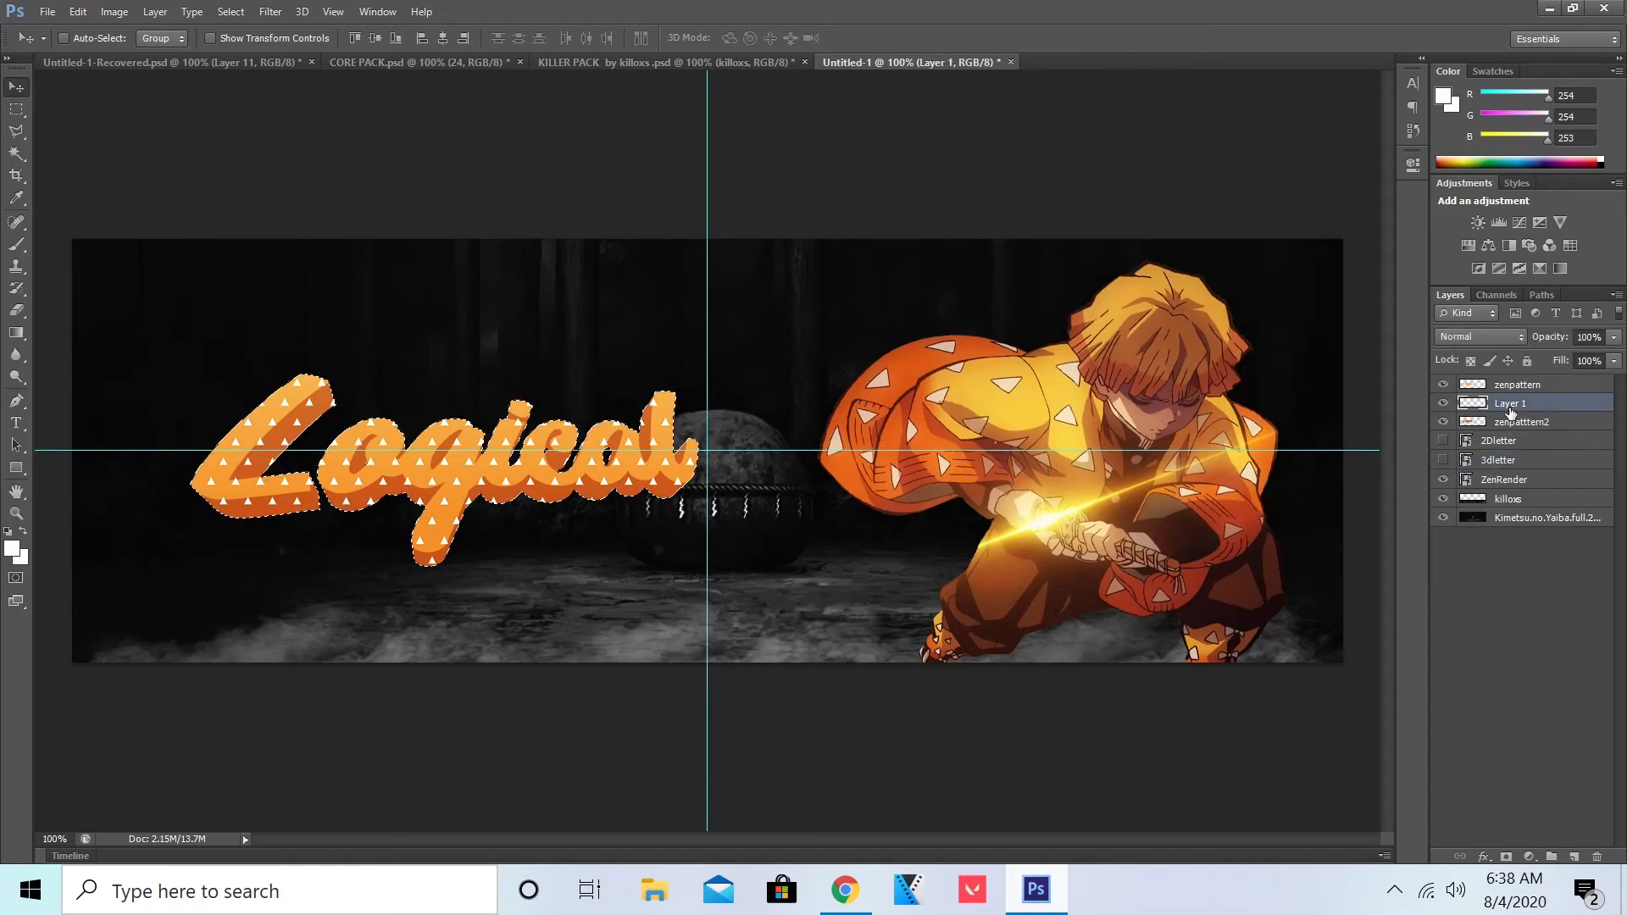
Step: Rename the new layer above zenpatttern2 as trace1
{"action": "double_click", "coordinate": [1513, 404]}
{"action": "type", "text": "trCE"}
{"action": "key", "text": "BackSpace"}
{"action": "key", "text": "BackSpace"}
{"action": "key", "text": "BackSpace"}
{"action": "key", "text": "BackSpace"}
{"action": "type", "text": "trace1"}
{"action": "left_click", "coordinate": [1512, 626]}
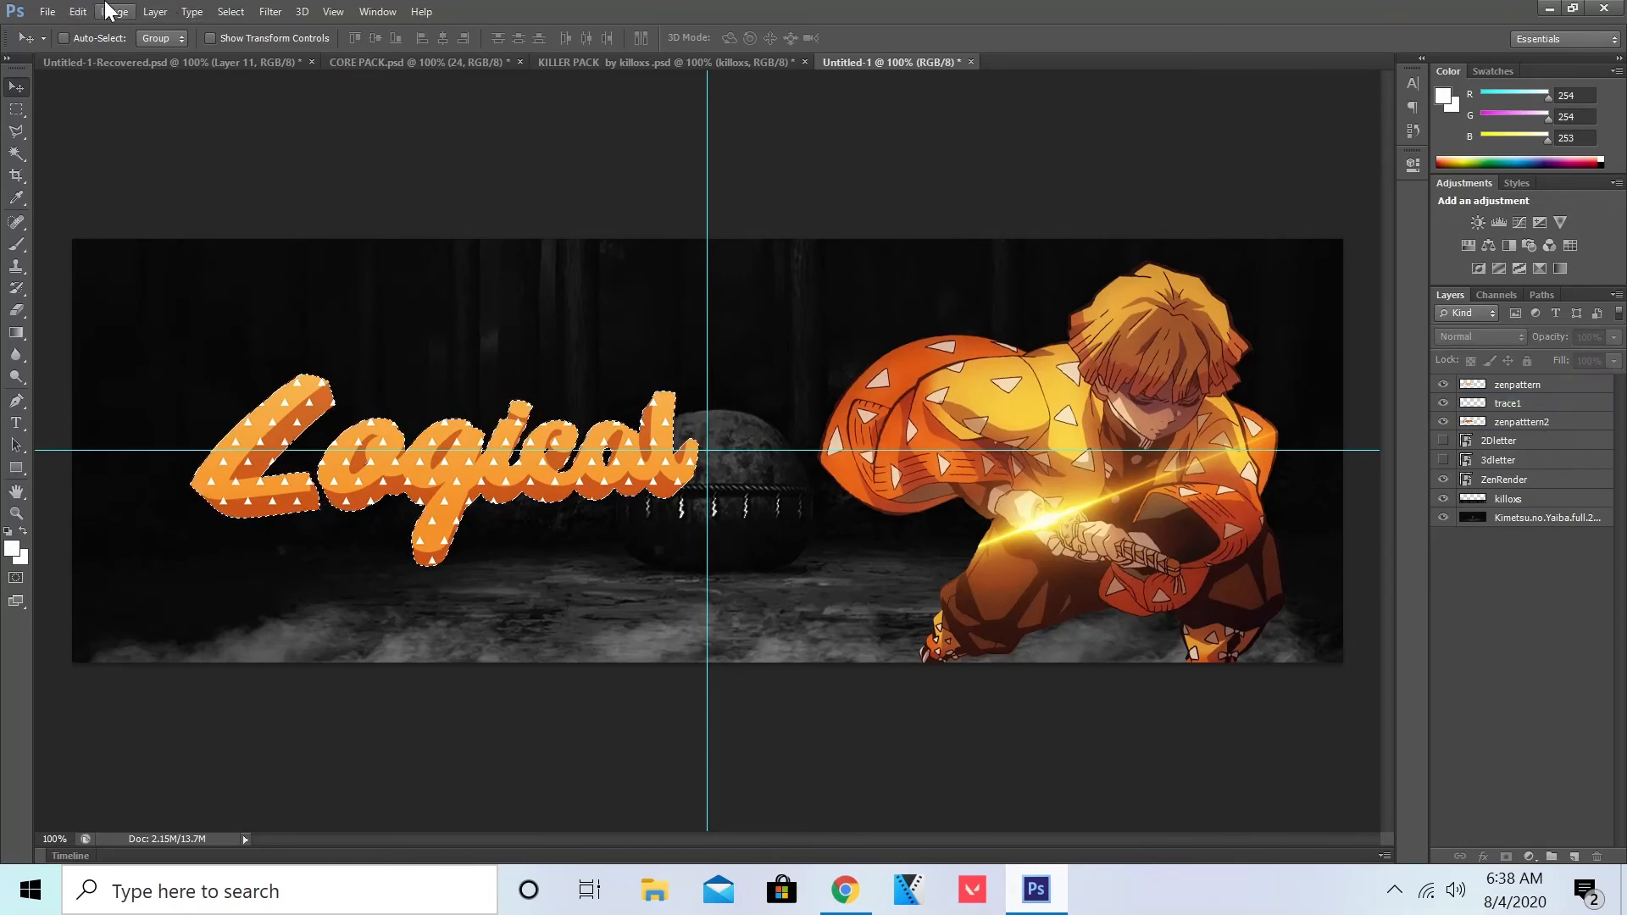
Step: Stroke the lettering selection on the trace1 layer with a 3 px off-white (fefefd) line located inside
{"action": "left_click", "coordinate": [78, 11]}
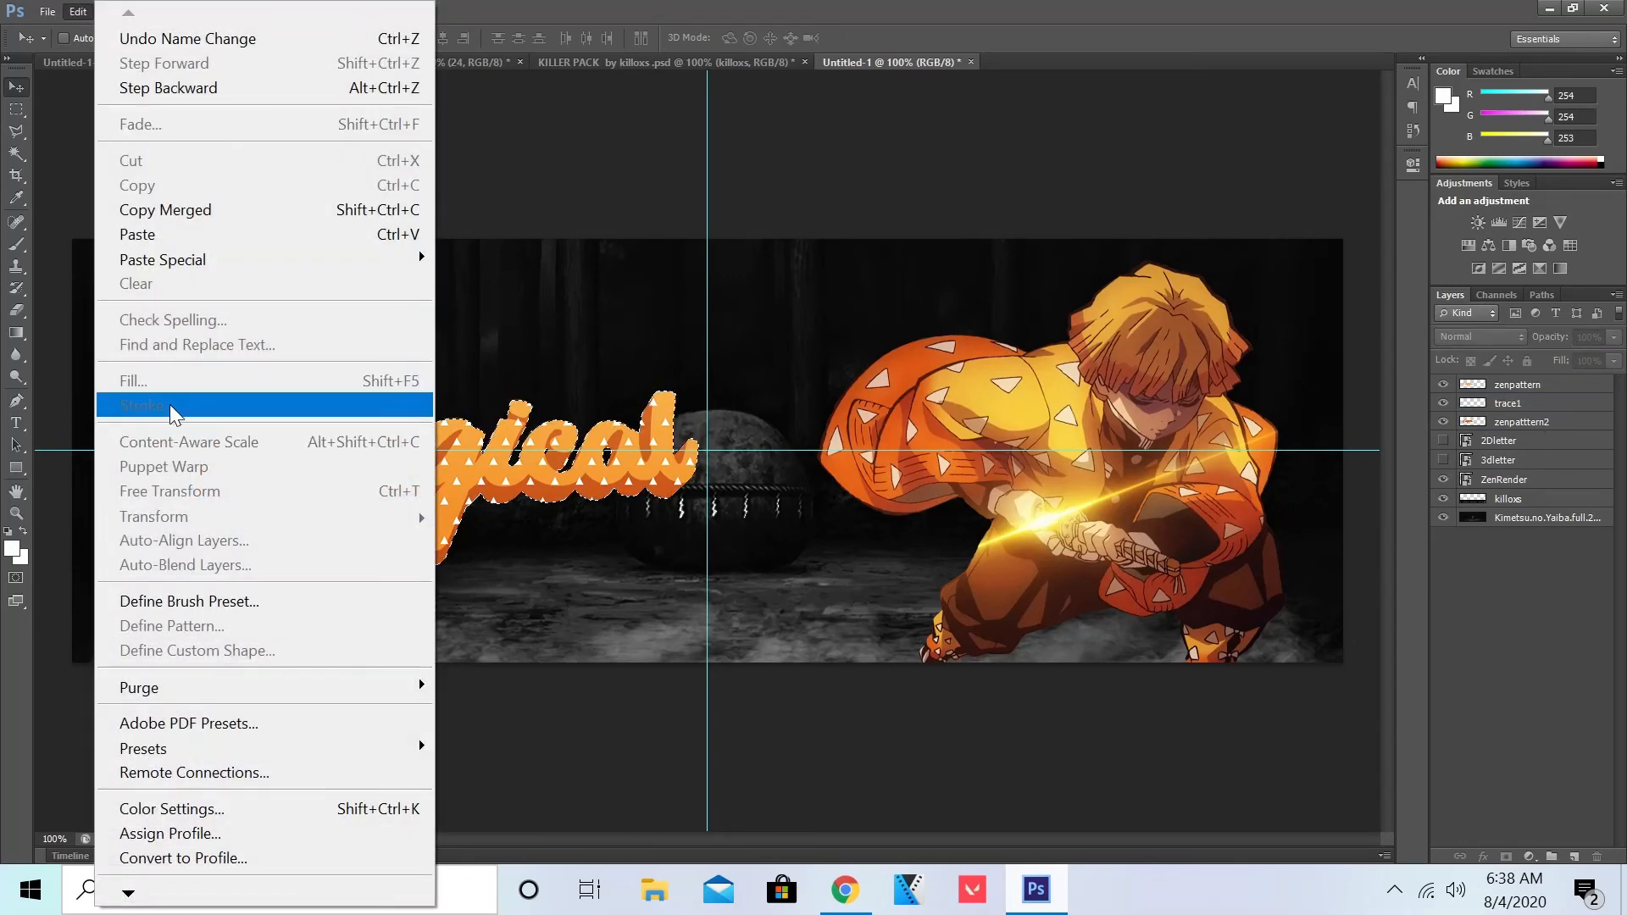
{"action": "left_click", "coordinate": [666, 225]}
{"action": "left_click", "coordinate": [1524, 406]}
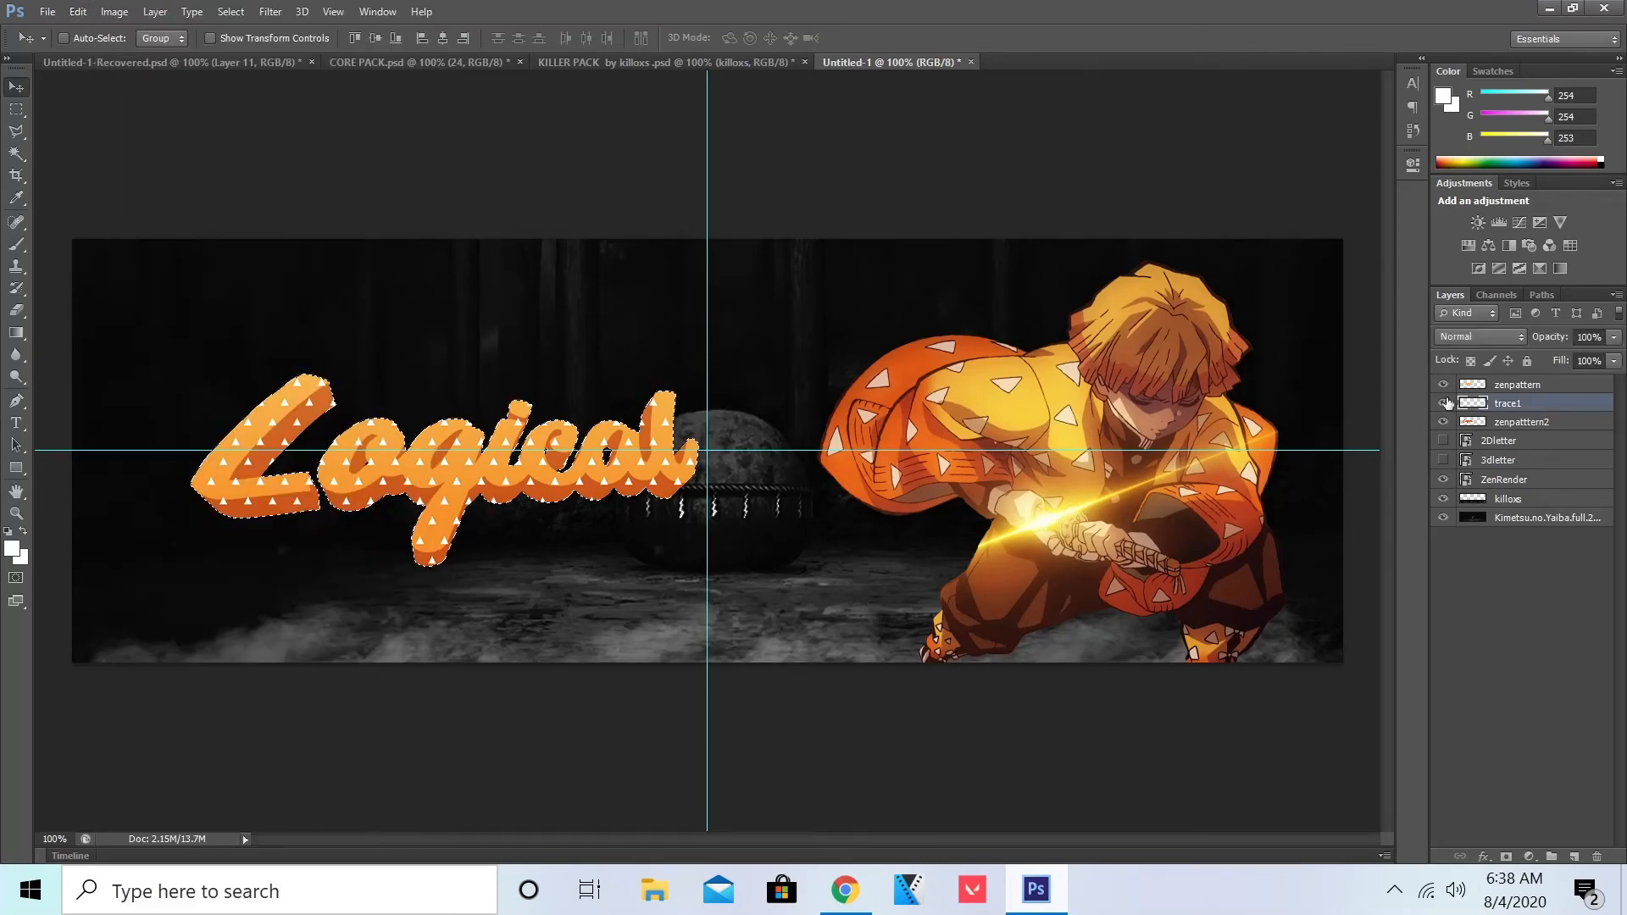
{"action": "left_click", "coordinate": [78, 11]}
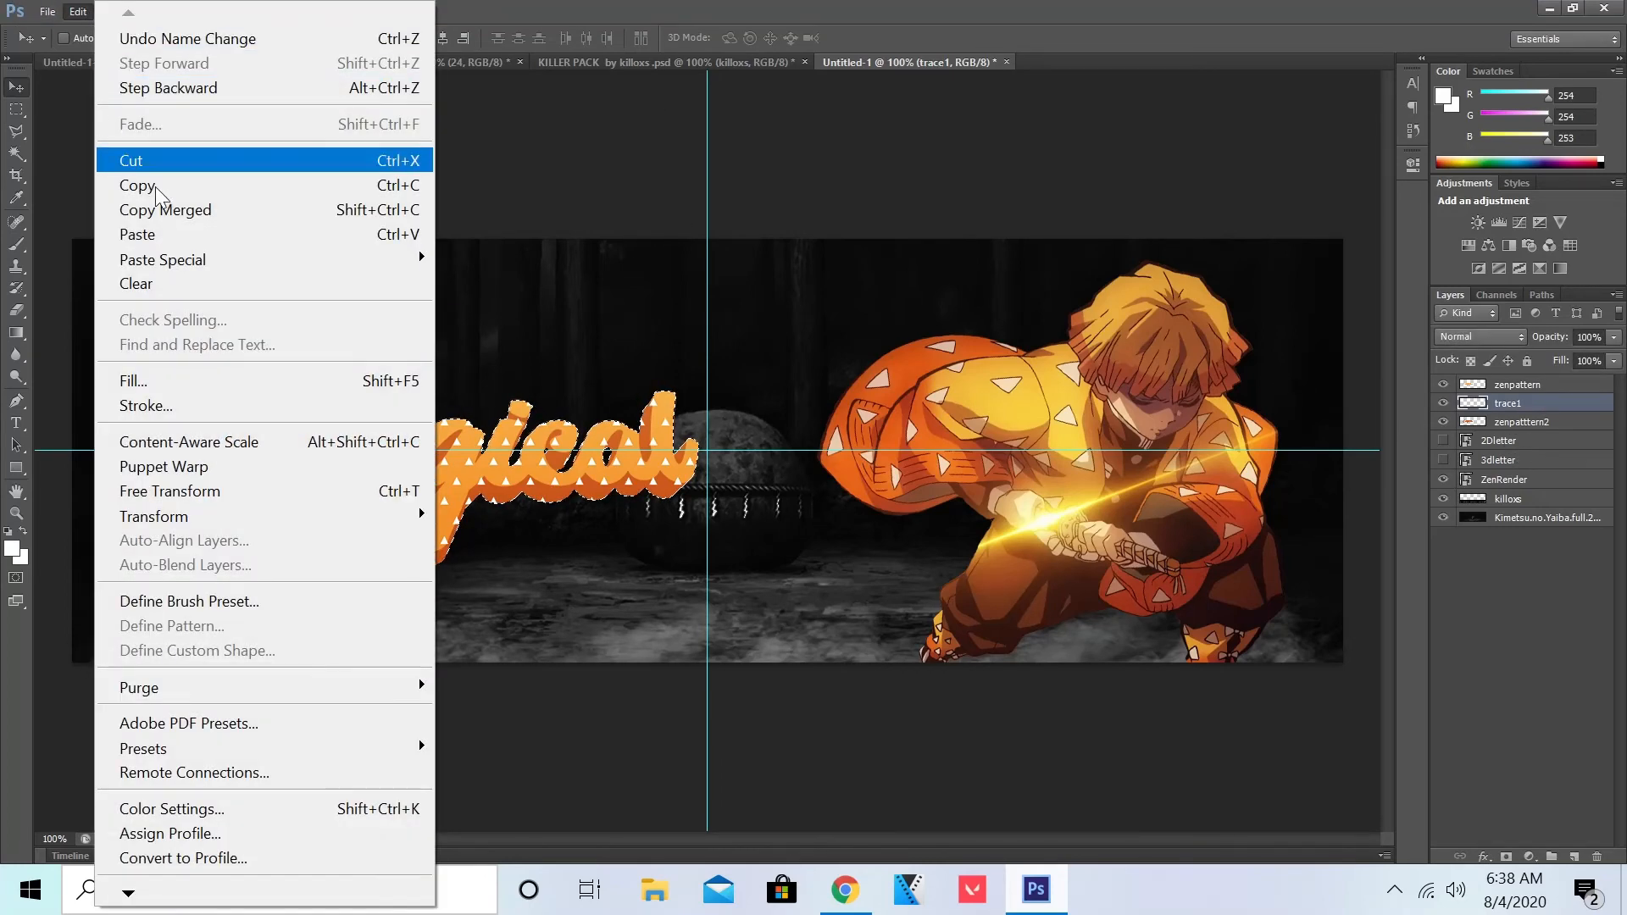
{"action": "left_click", "coordinate": [192, 400]}
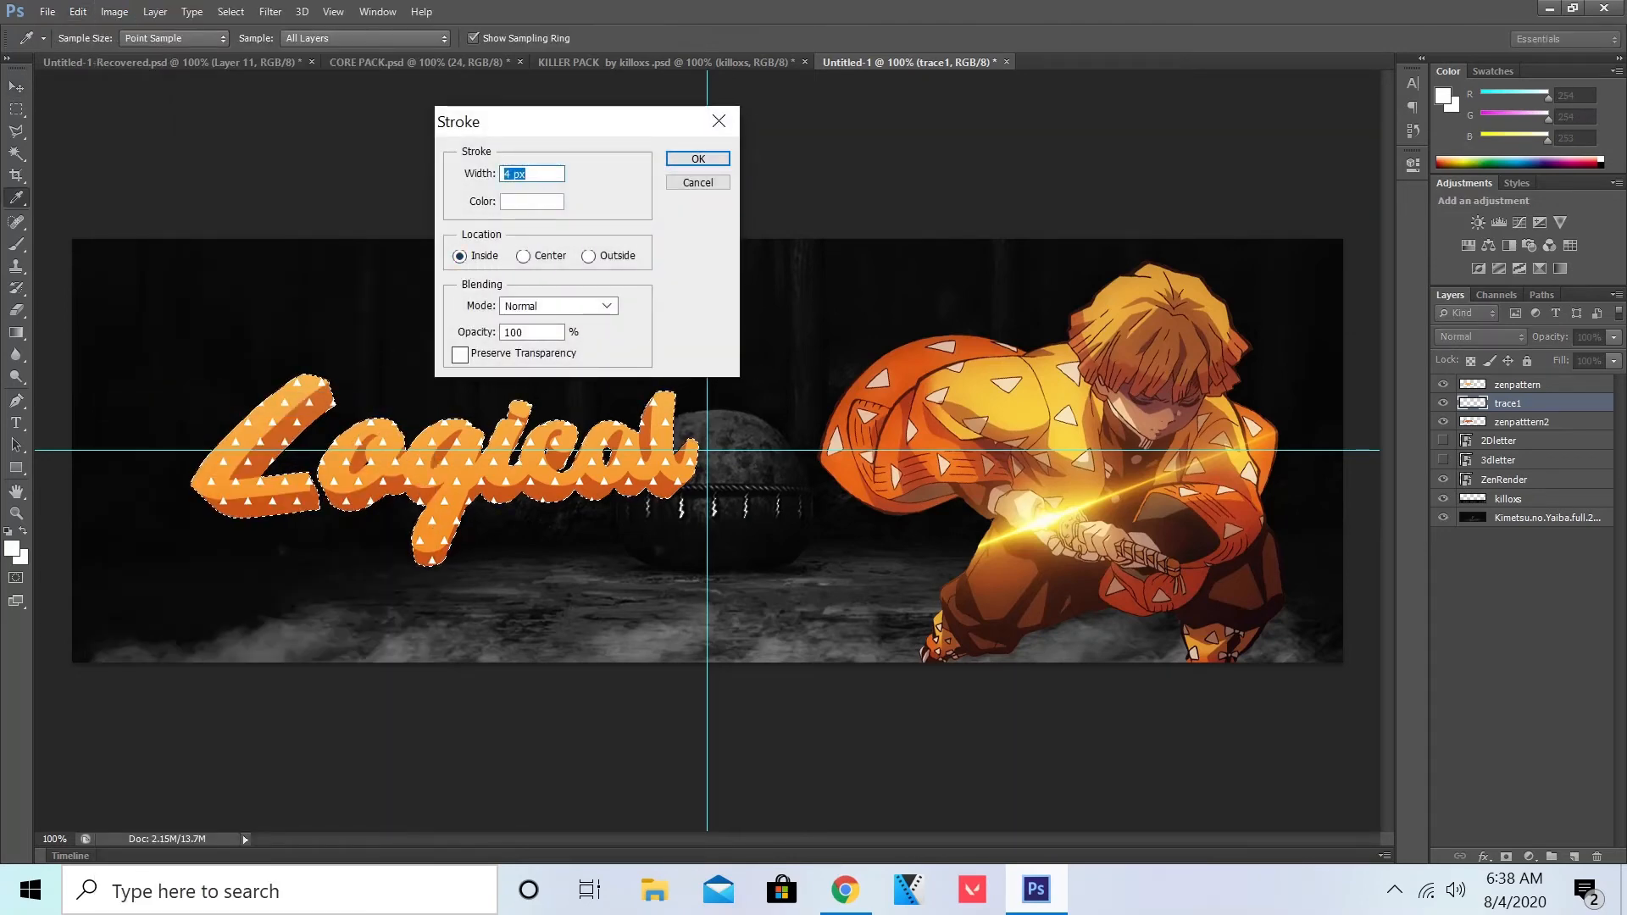
{"action": "left_click", "coordinate": [511, 173]}
{"action": "key", "text": "BackSpace"}
{"action": "type", "text": "3"}
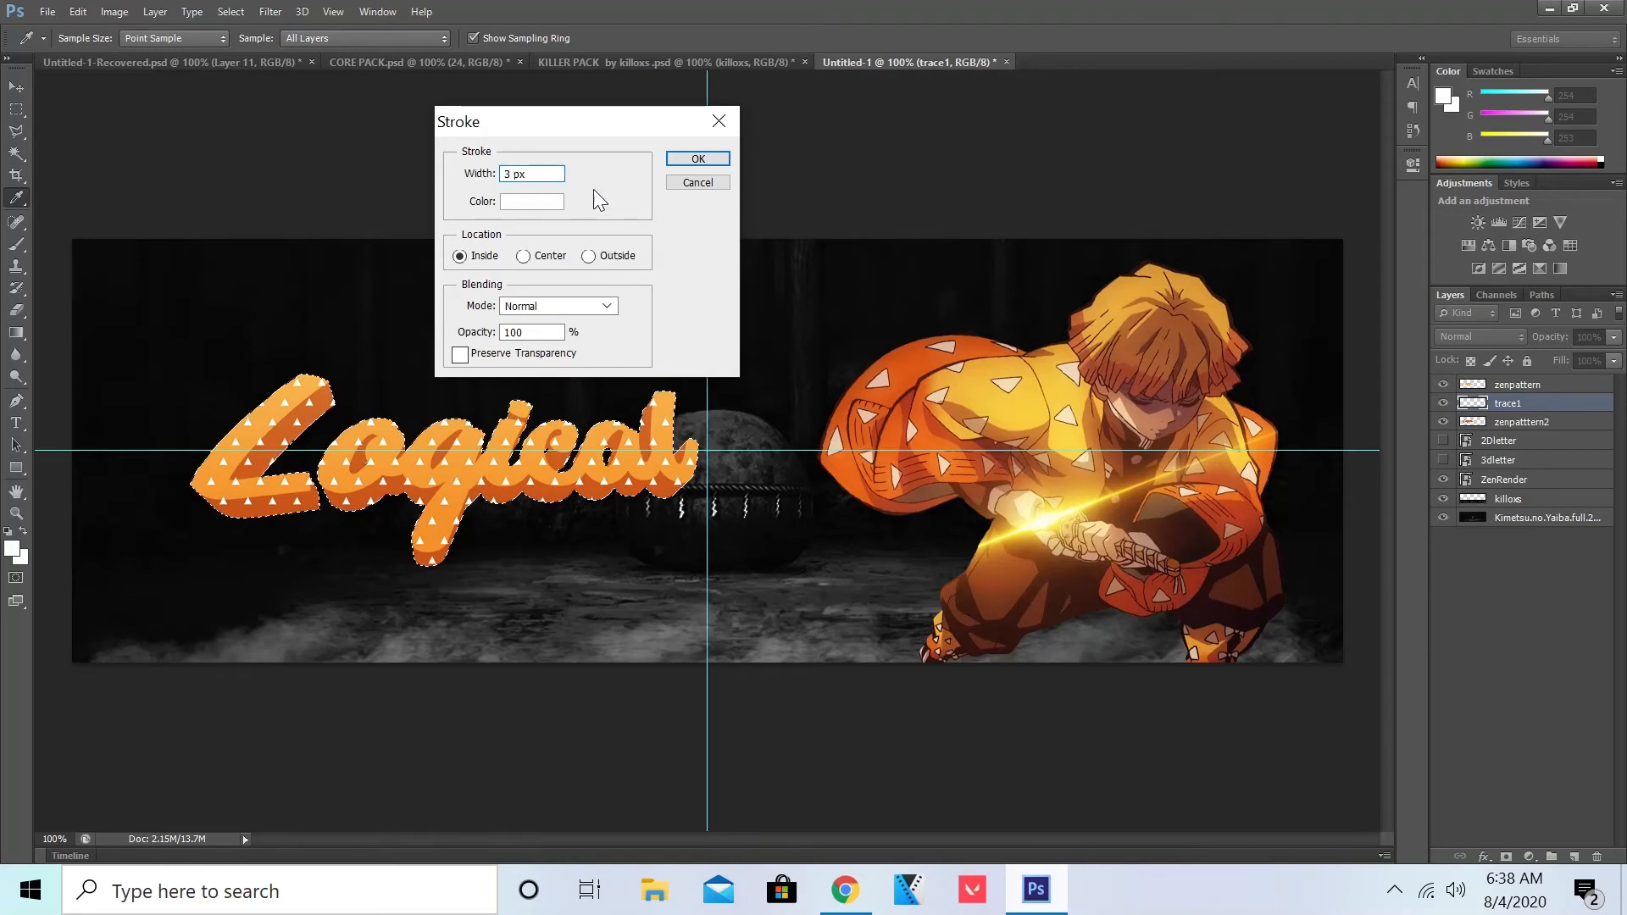
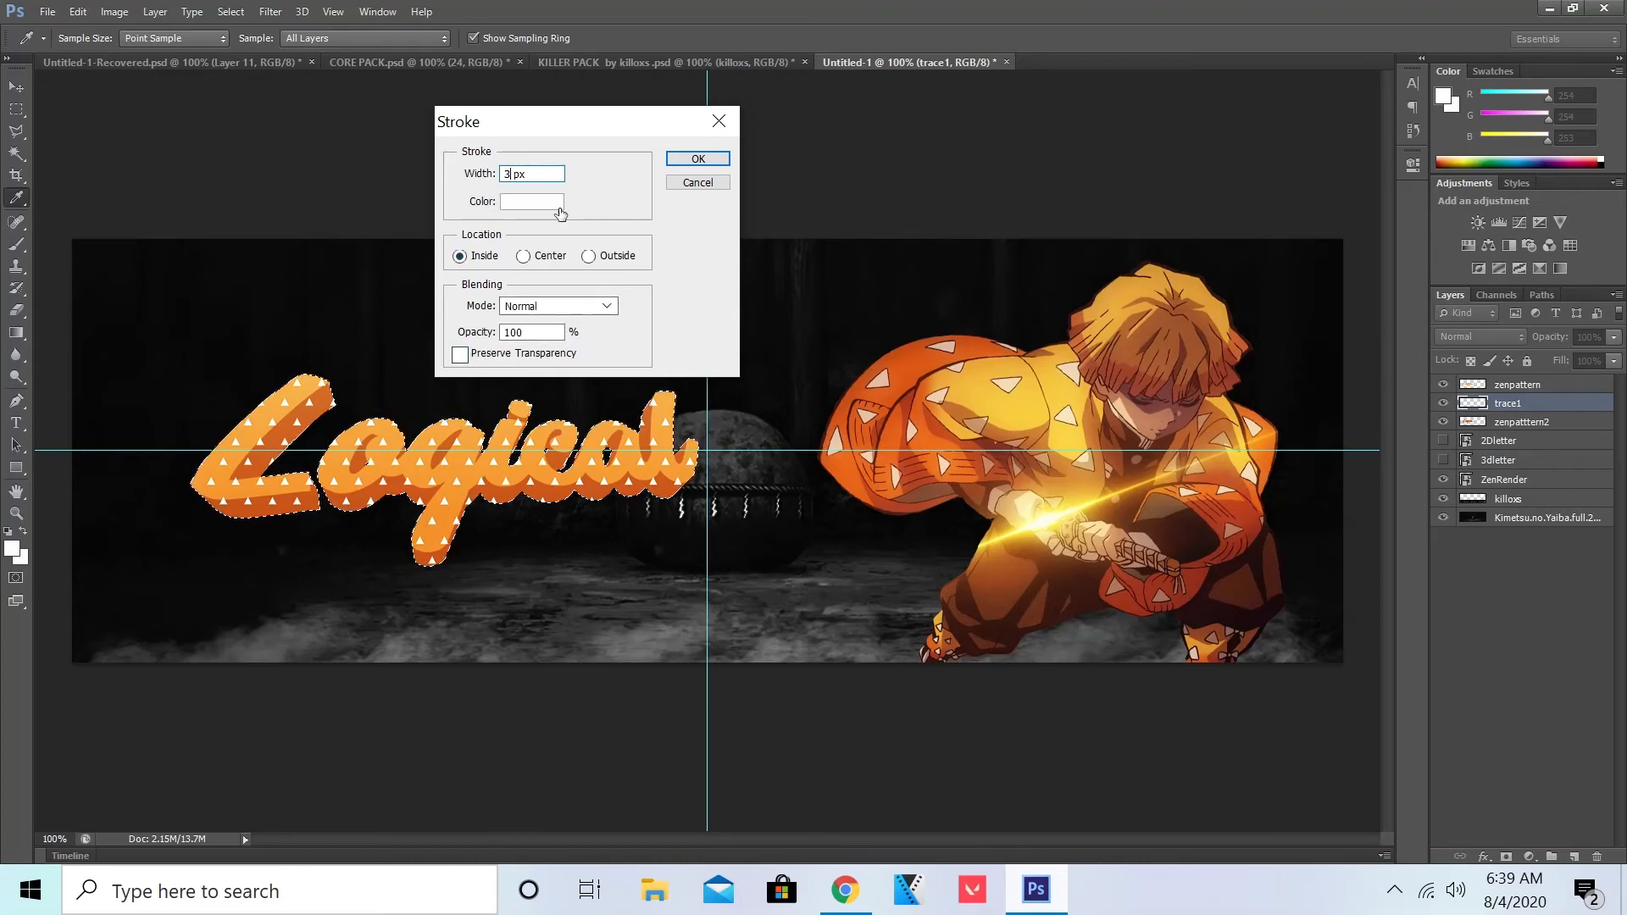
{"action": "left_click", "coordinate": [516, 203]}
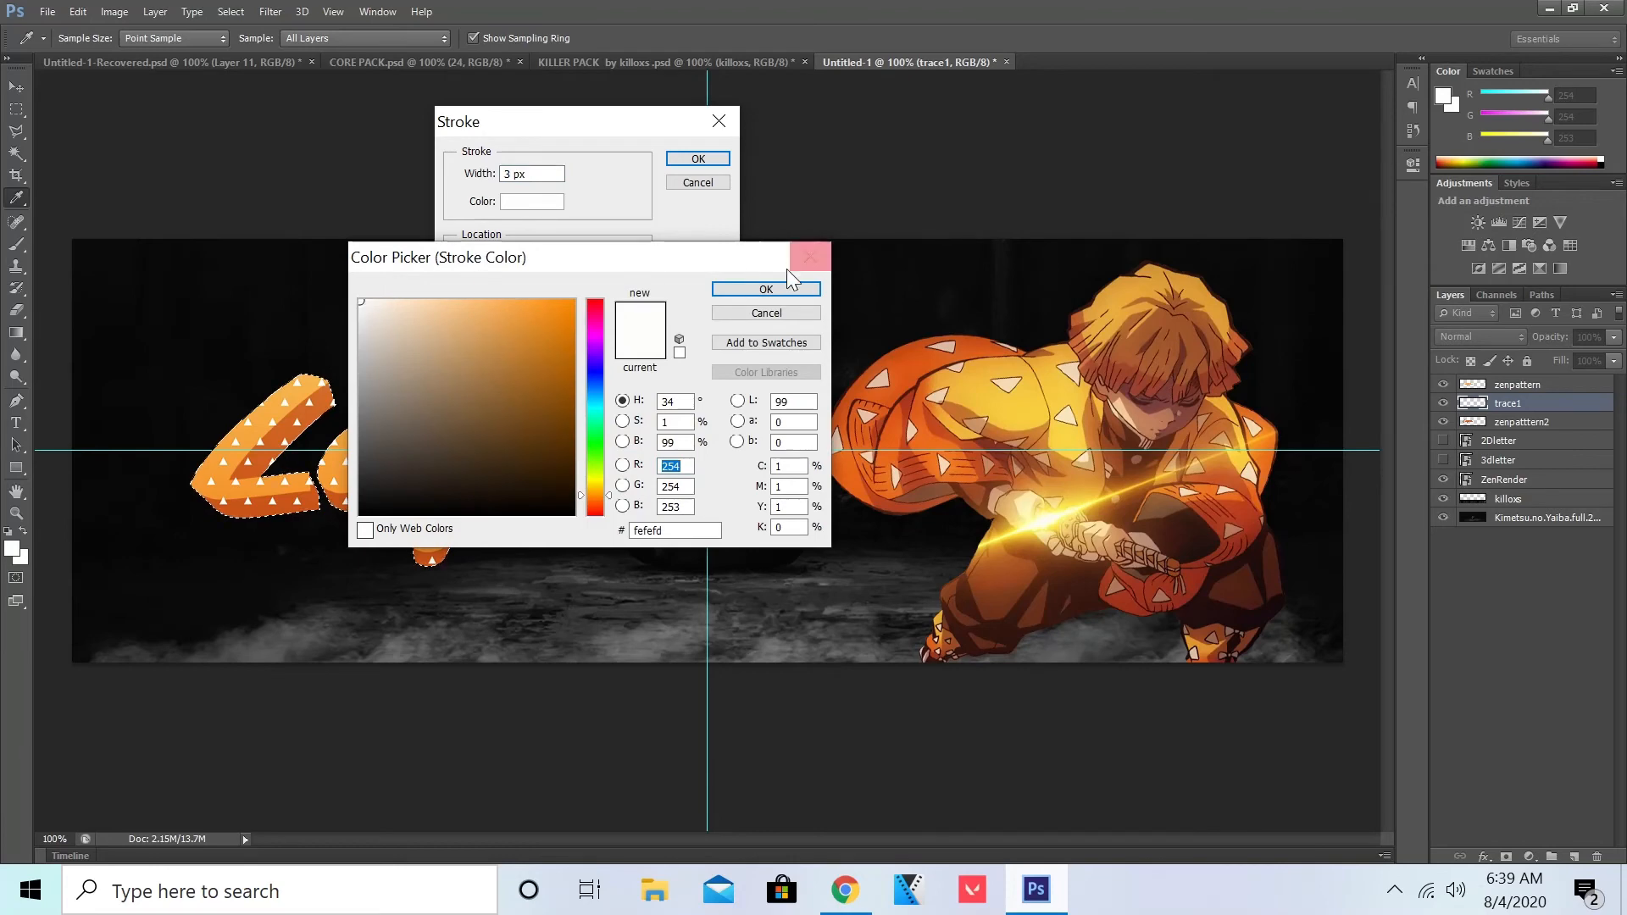
{"action": "left_click", "coordinate": [750, 293]}
{"action": "left_click", "coordinate": [697, 160]}
{"action": "key", "text": "v"}
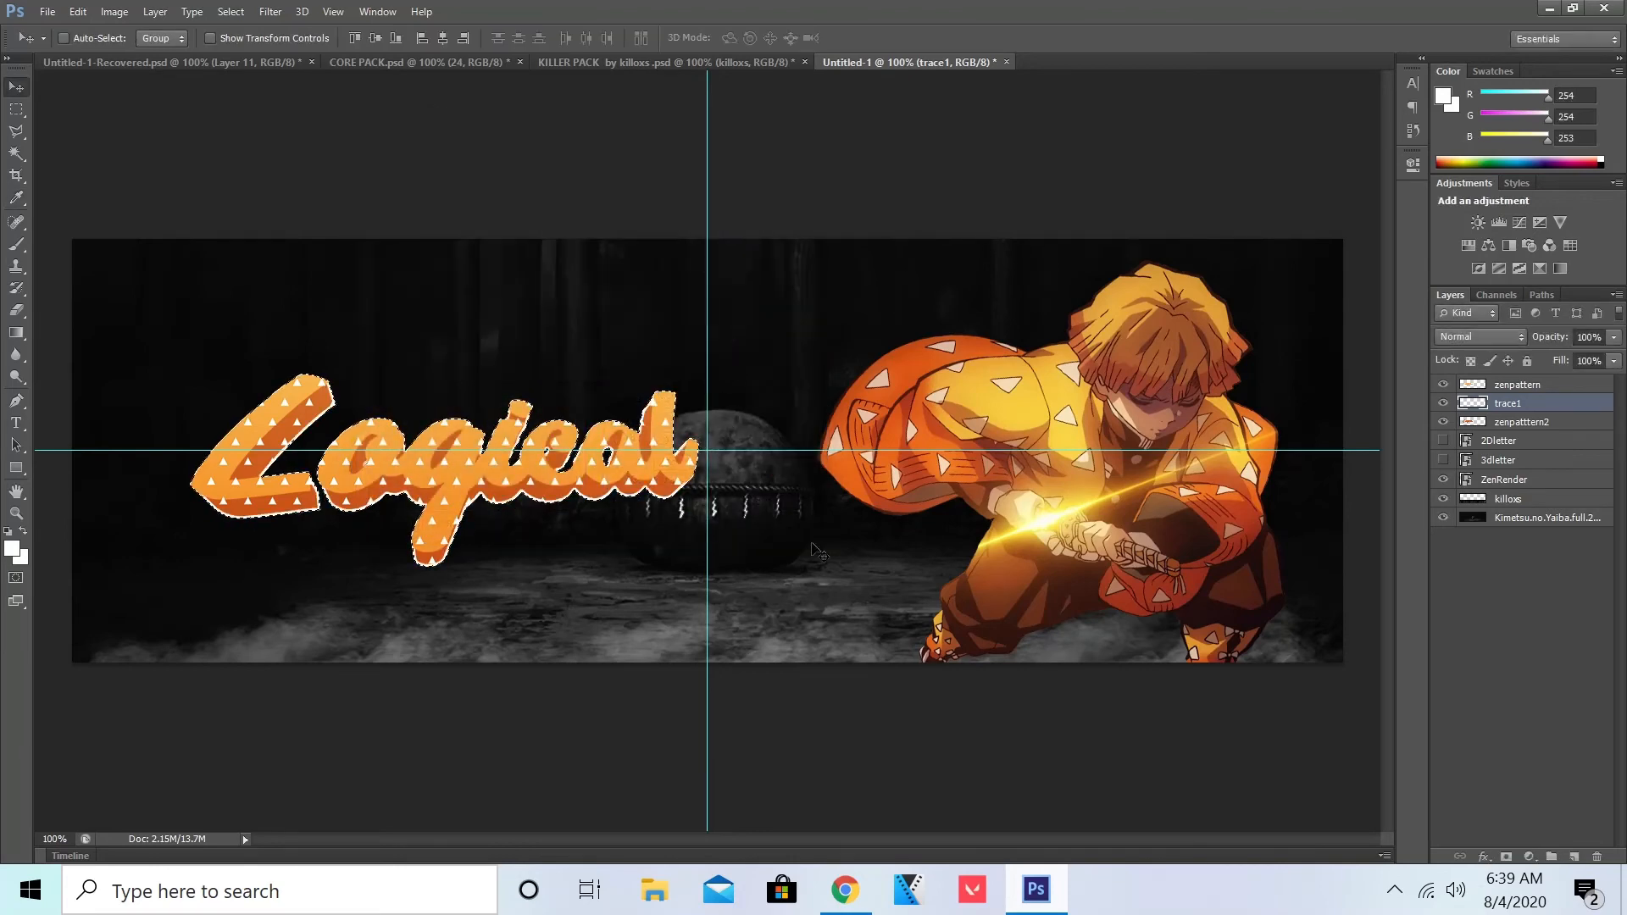
Step: Clear the selection and set the trace1 layer's blend mode to Overlay
{"action": "left_click", "coordinate": [234, 11]}
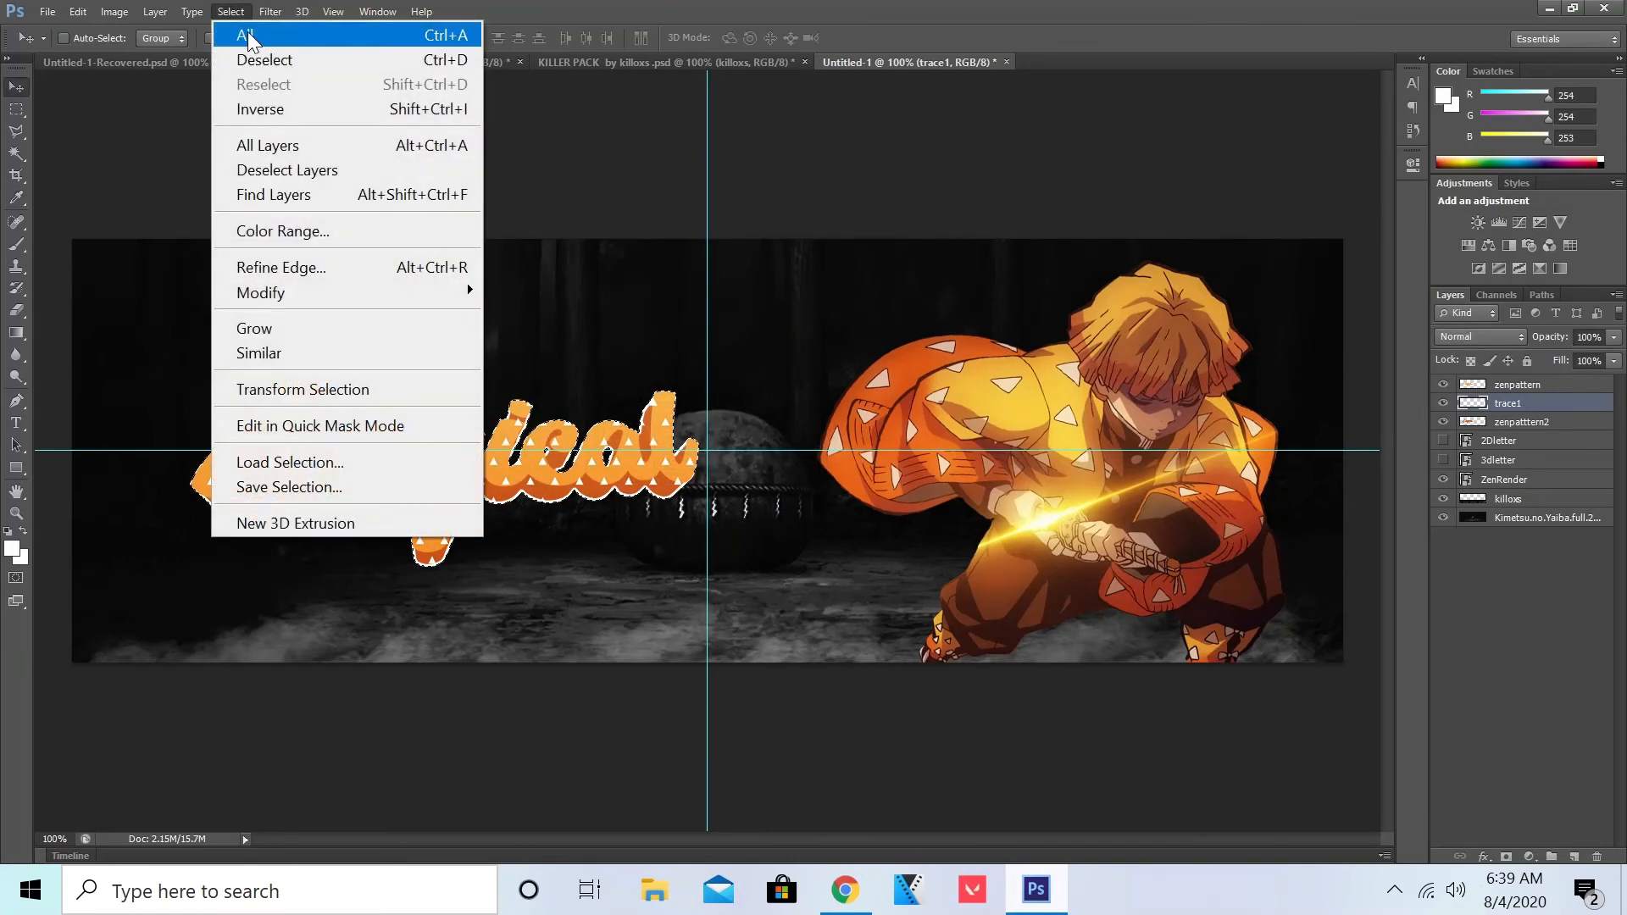
{"action": "left_click", "coordinate": [250, 54]}
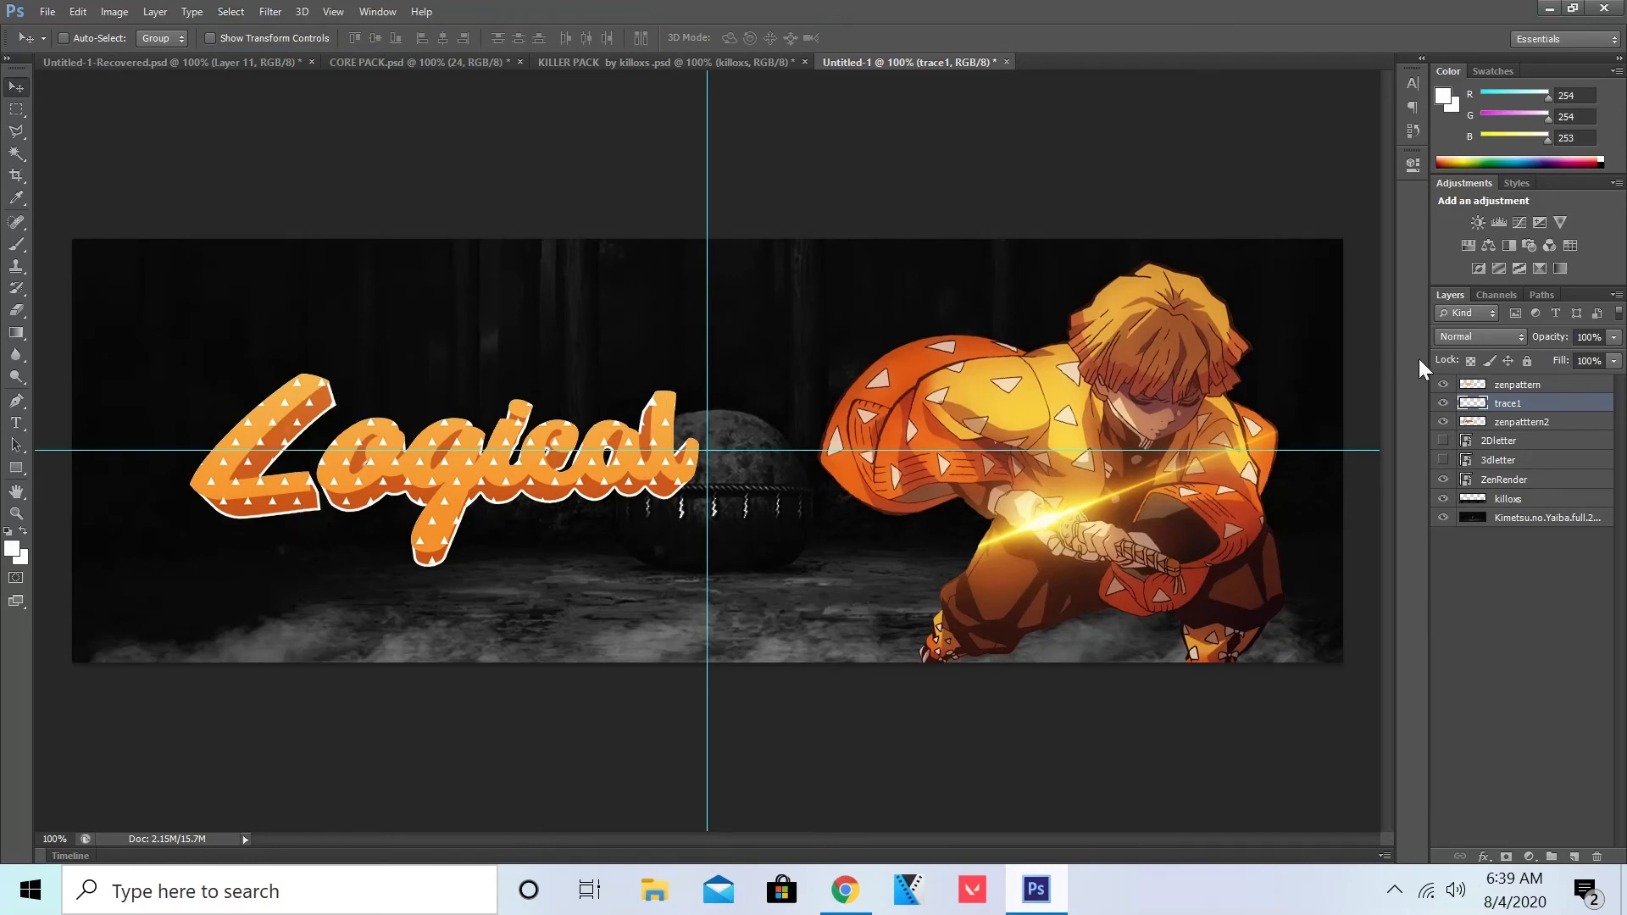
{"action": "left_click", "coordinate": [1477, 339]}
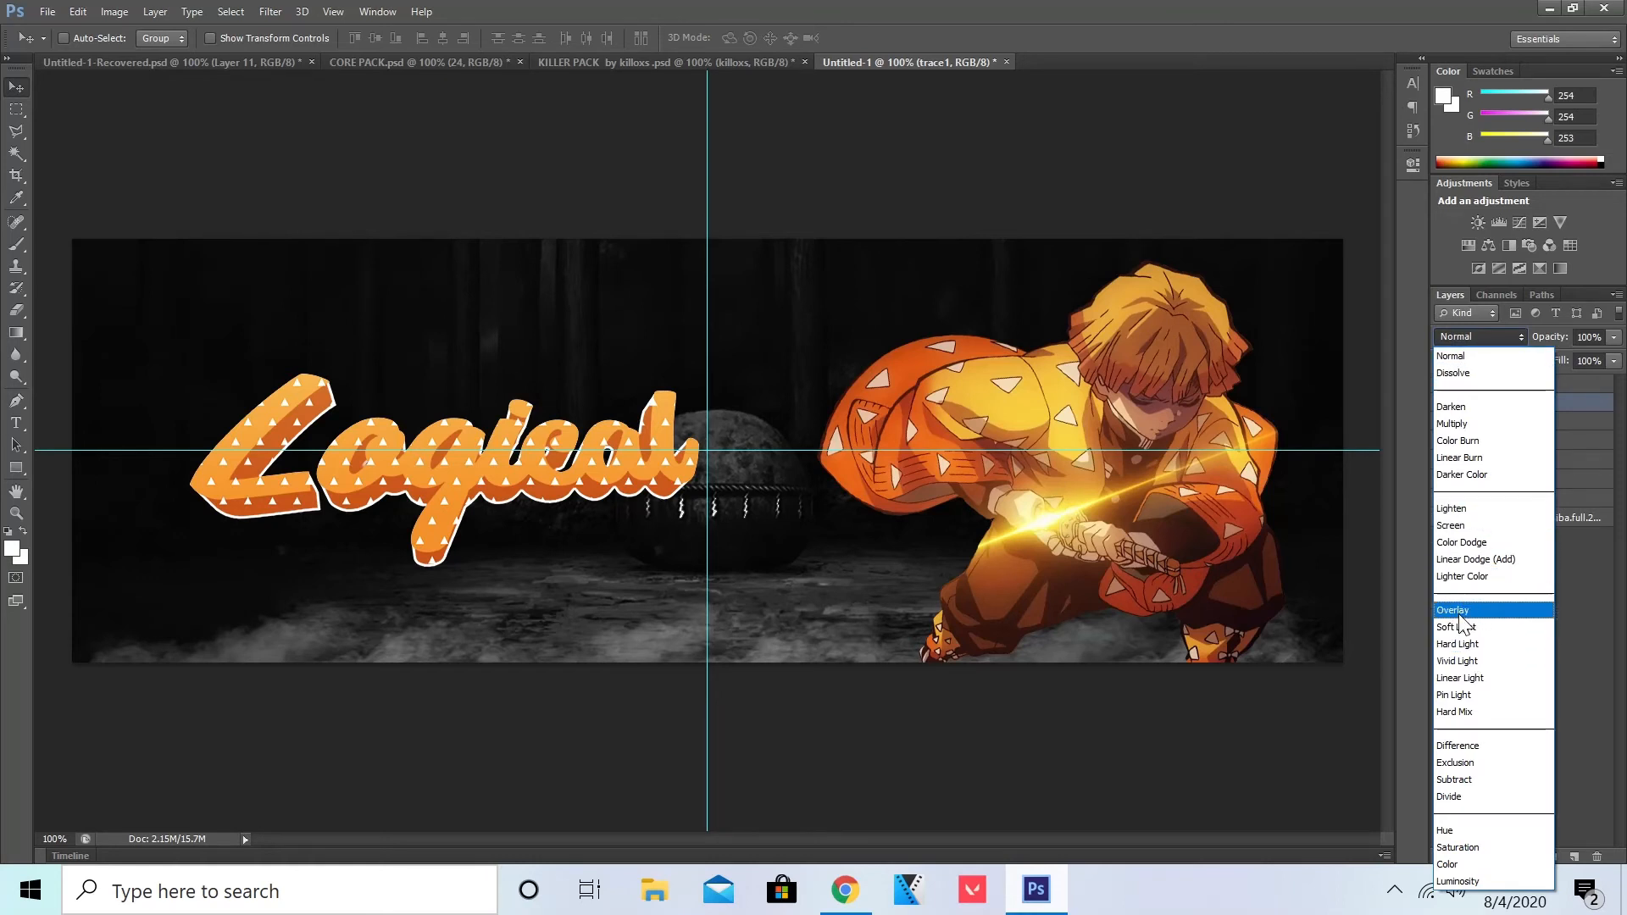
{"action": "left_click", "coordinate": [1459, 610]}
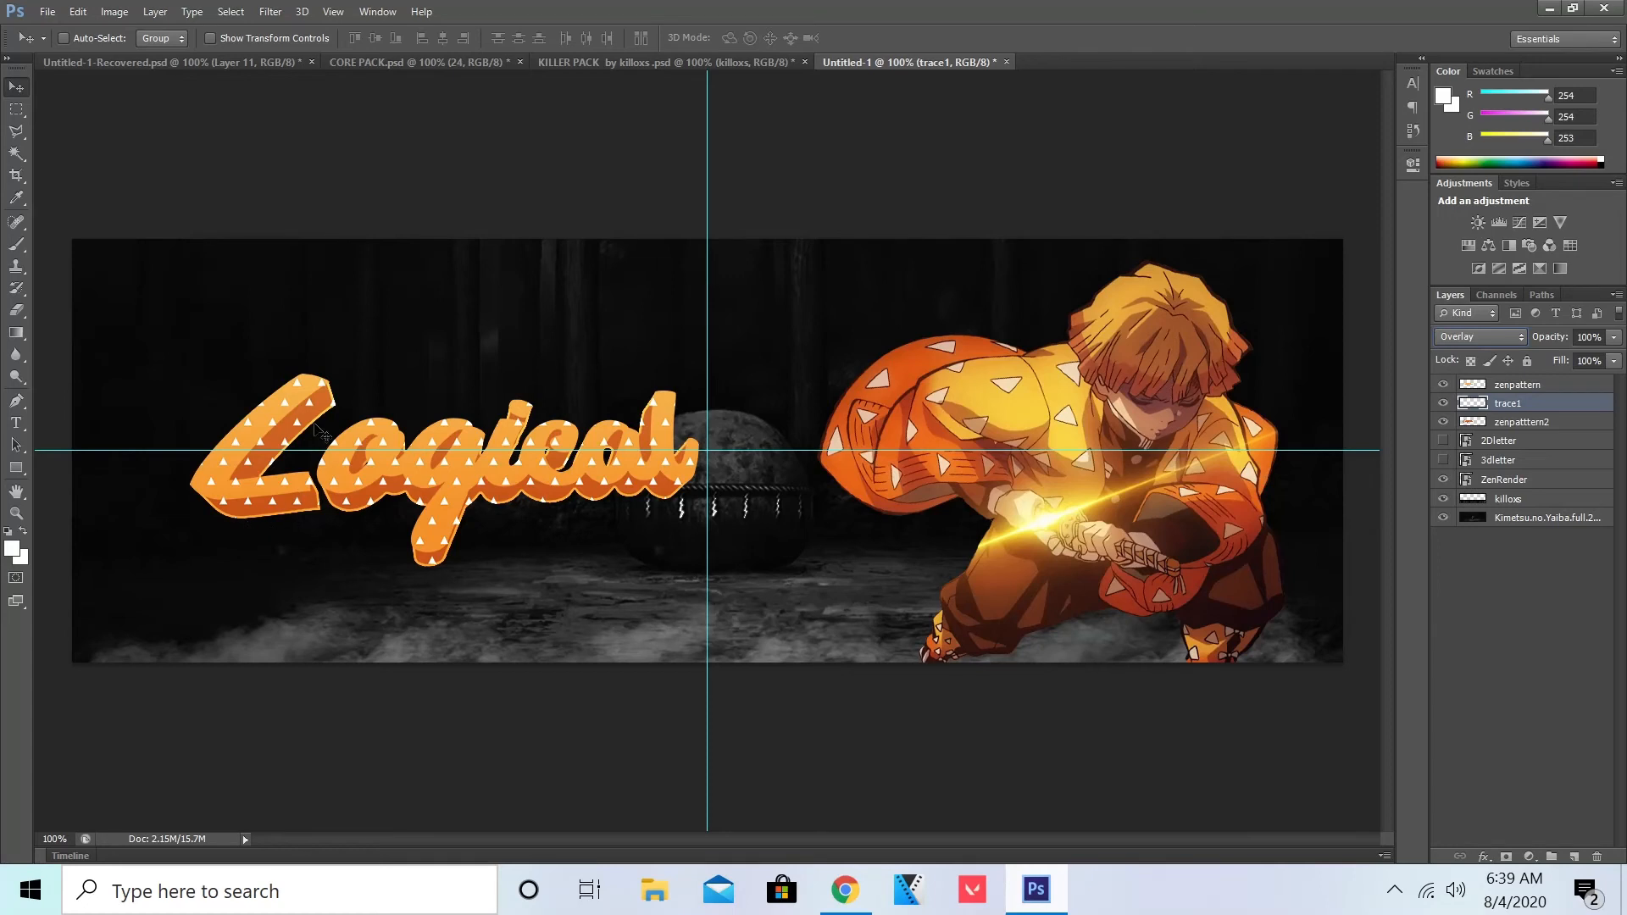
Step: Add a new layer above zenpattern, name it trace 2, and load the 2Dletter layer's outline as a selection
{"action": "left_click", "coordinate": [1516, 387]}
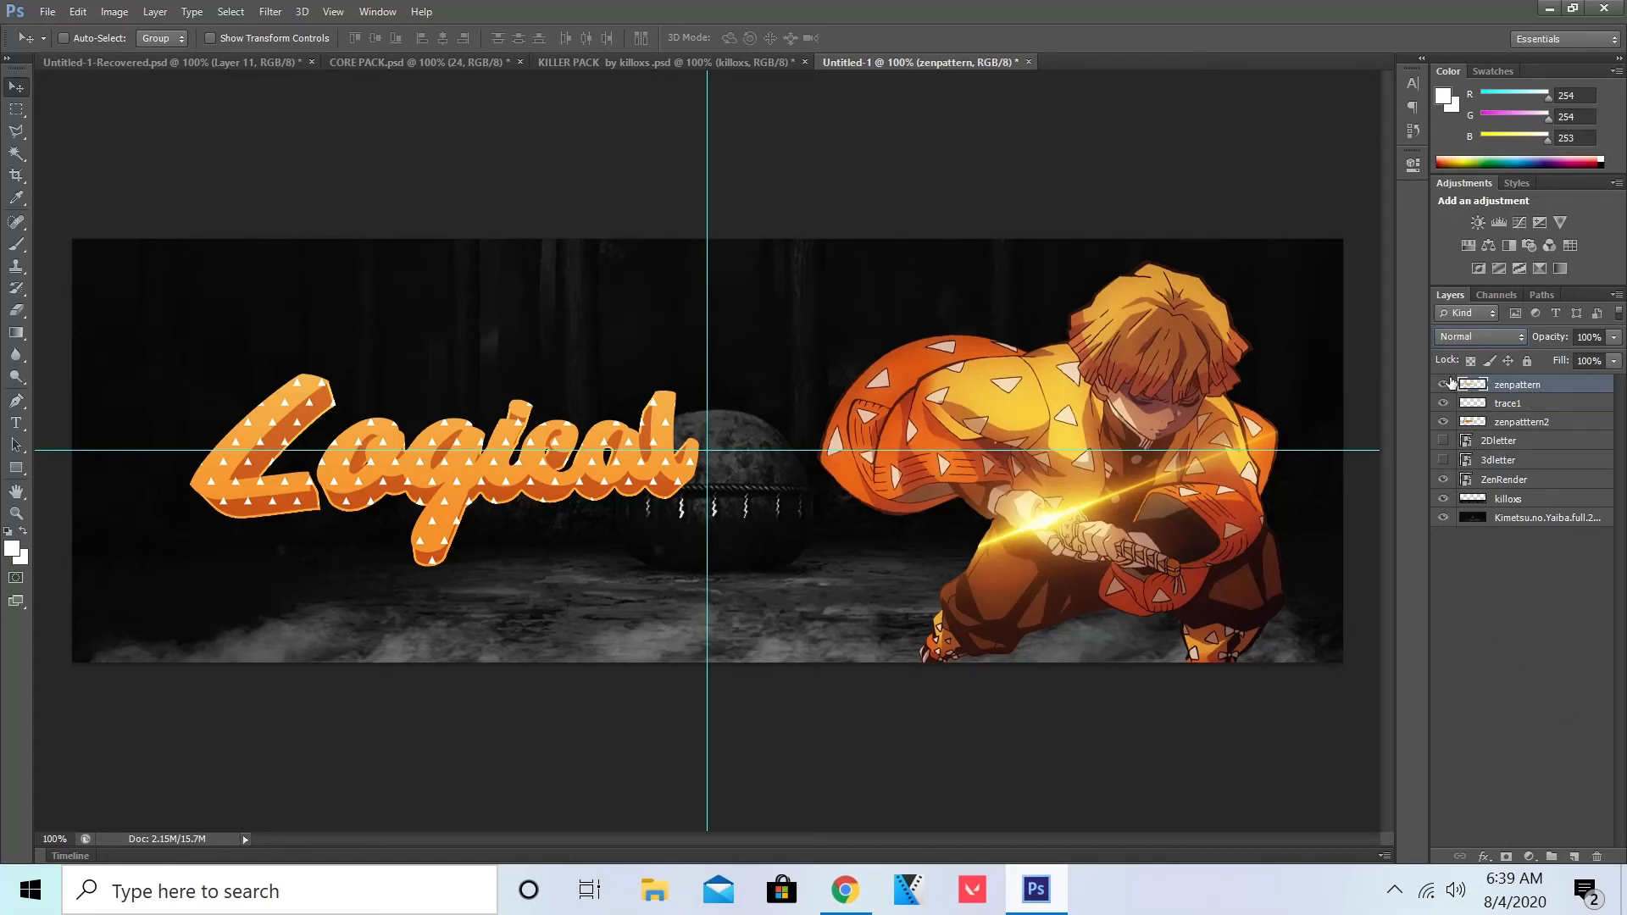
{"action": "left_click", "coordinate": [1442, 385]}
{"action": "left_click", "coordinate": [1442, 385]}
{"action": "left_click", "coordinate": [1575, 857]}
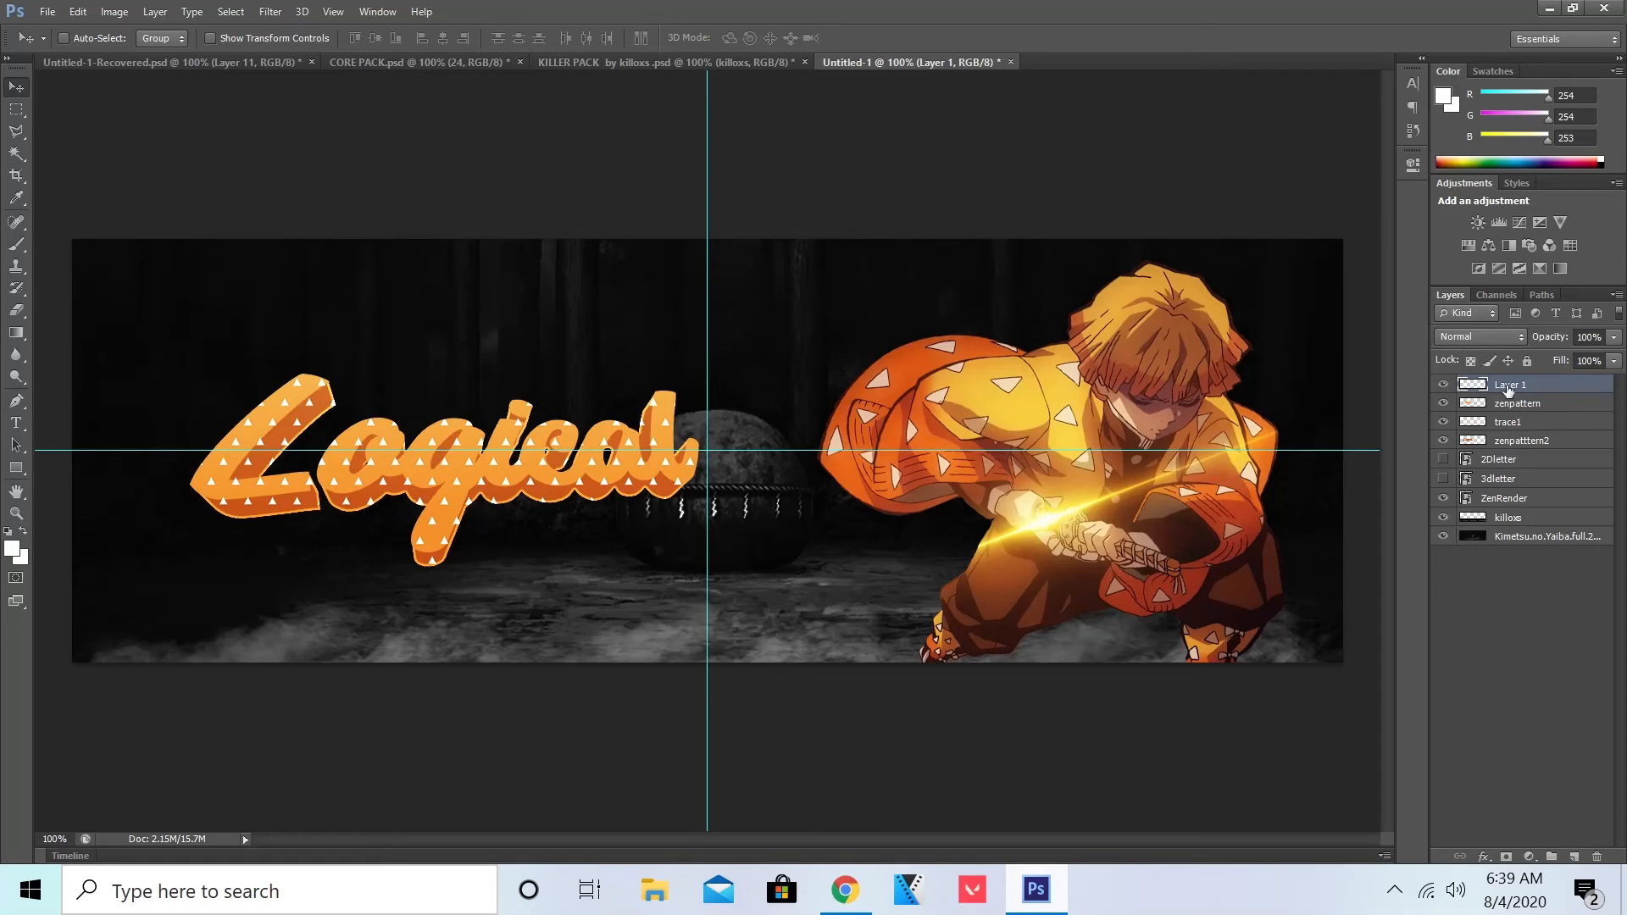
{"action": "double_click", "coordinate": [1507, 386]}
{"action": "key", "text": "Return"}
{"action": "left_click", "coordinate": [1467, 462], "text": "ctrl"}
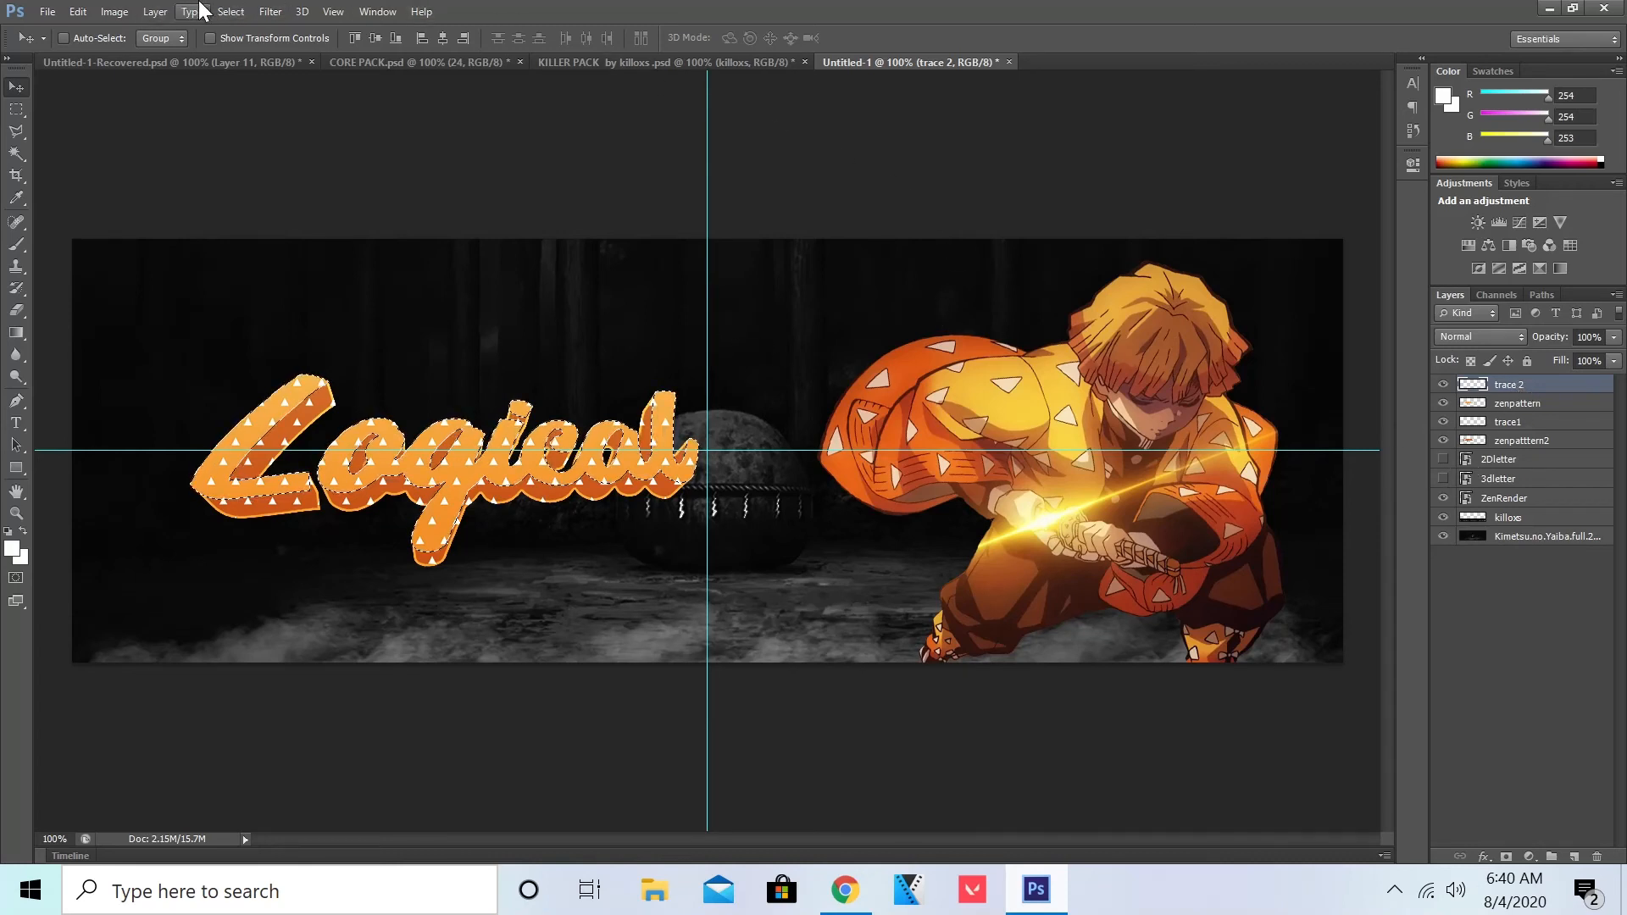
Step: Stroke the 2D lettering selection on the trace 2 layer with a 3 px white inside line and clear the selection
{"action": "left_click", "coordinate": [78, 11]}
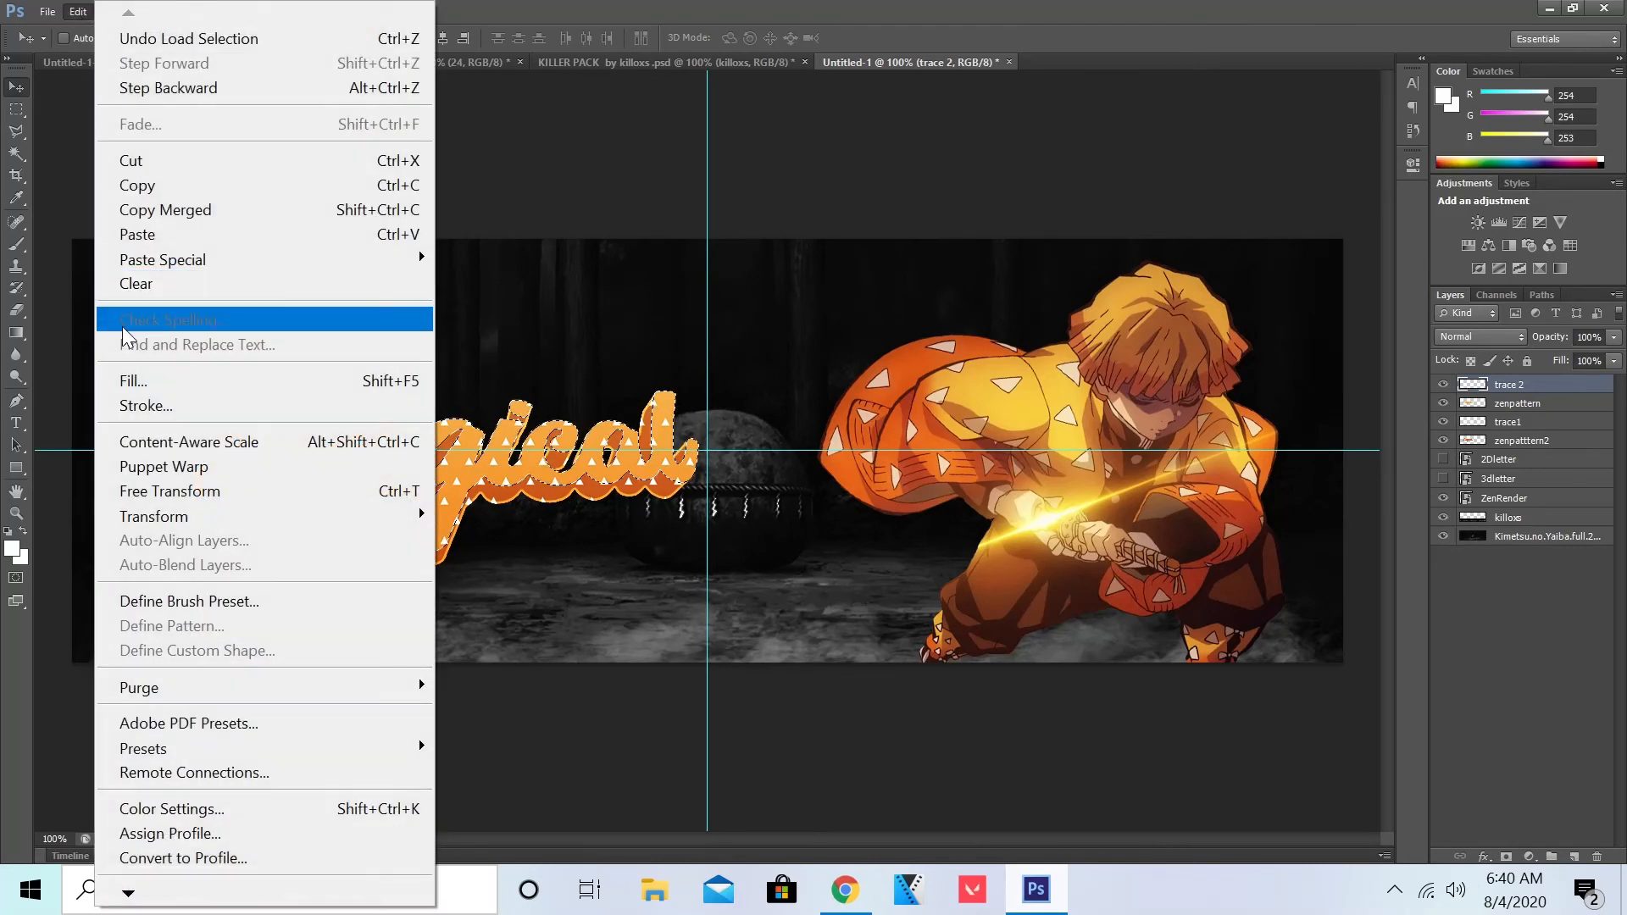
{"action": "left_click", "coordinate": [168, 408]}
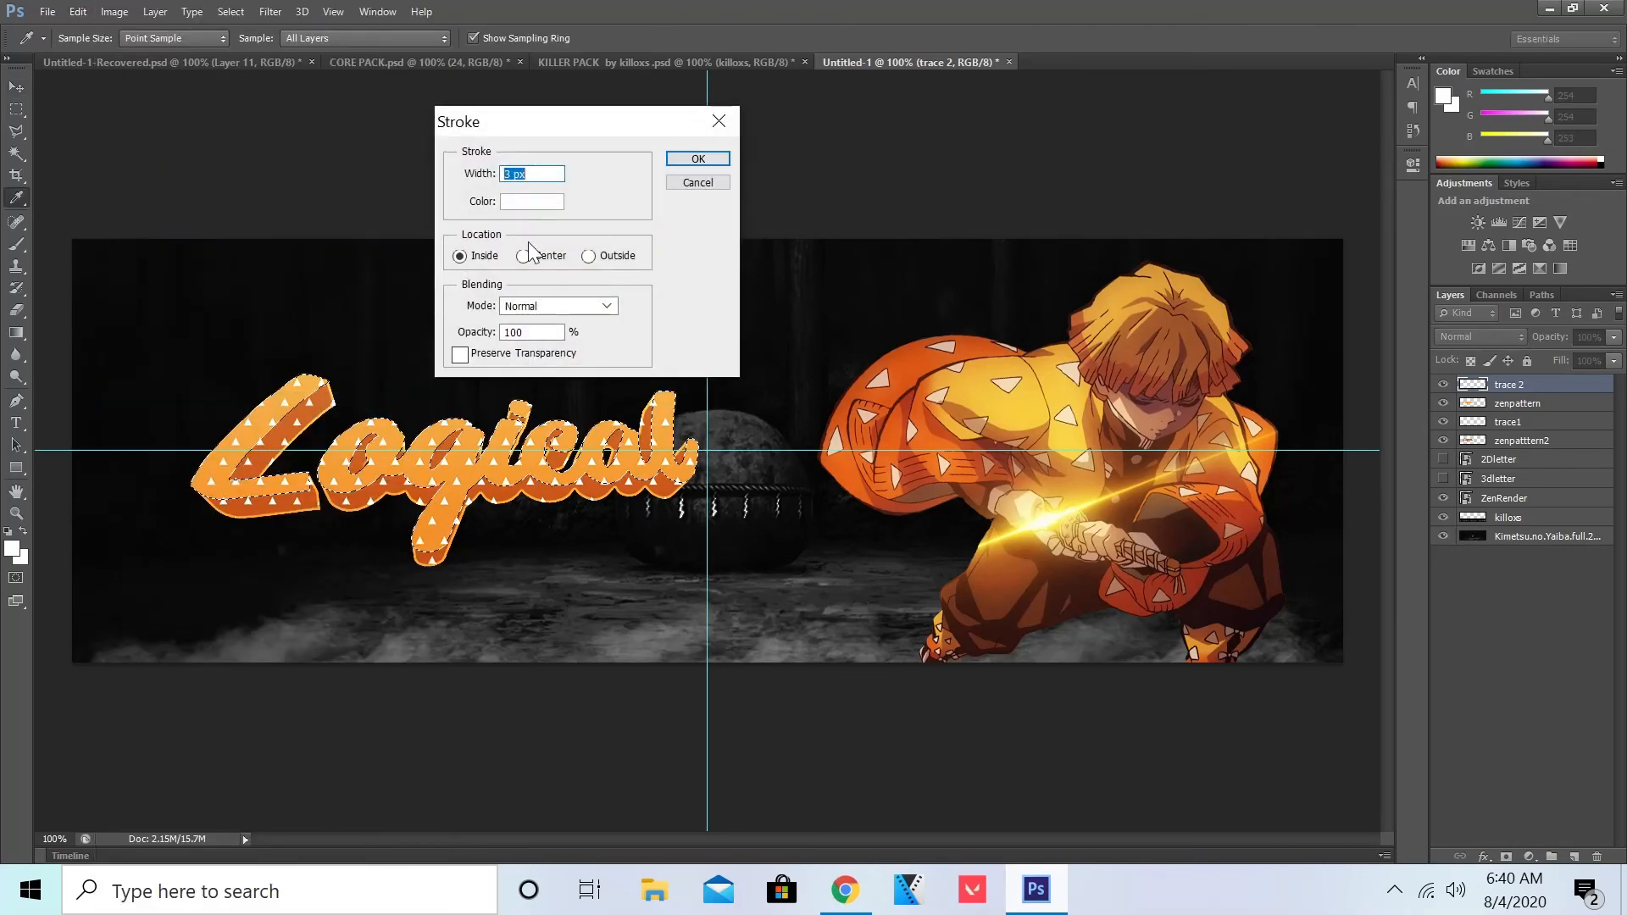
{"action": "left_click", "coordinate": [698, 159]}
{"action": "key", "text": "v"}
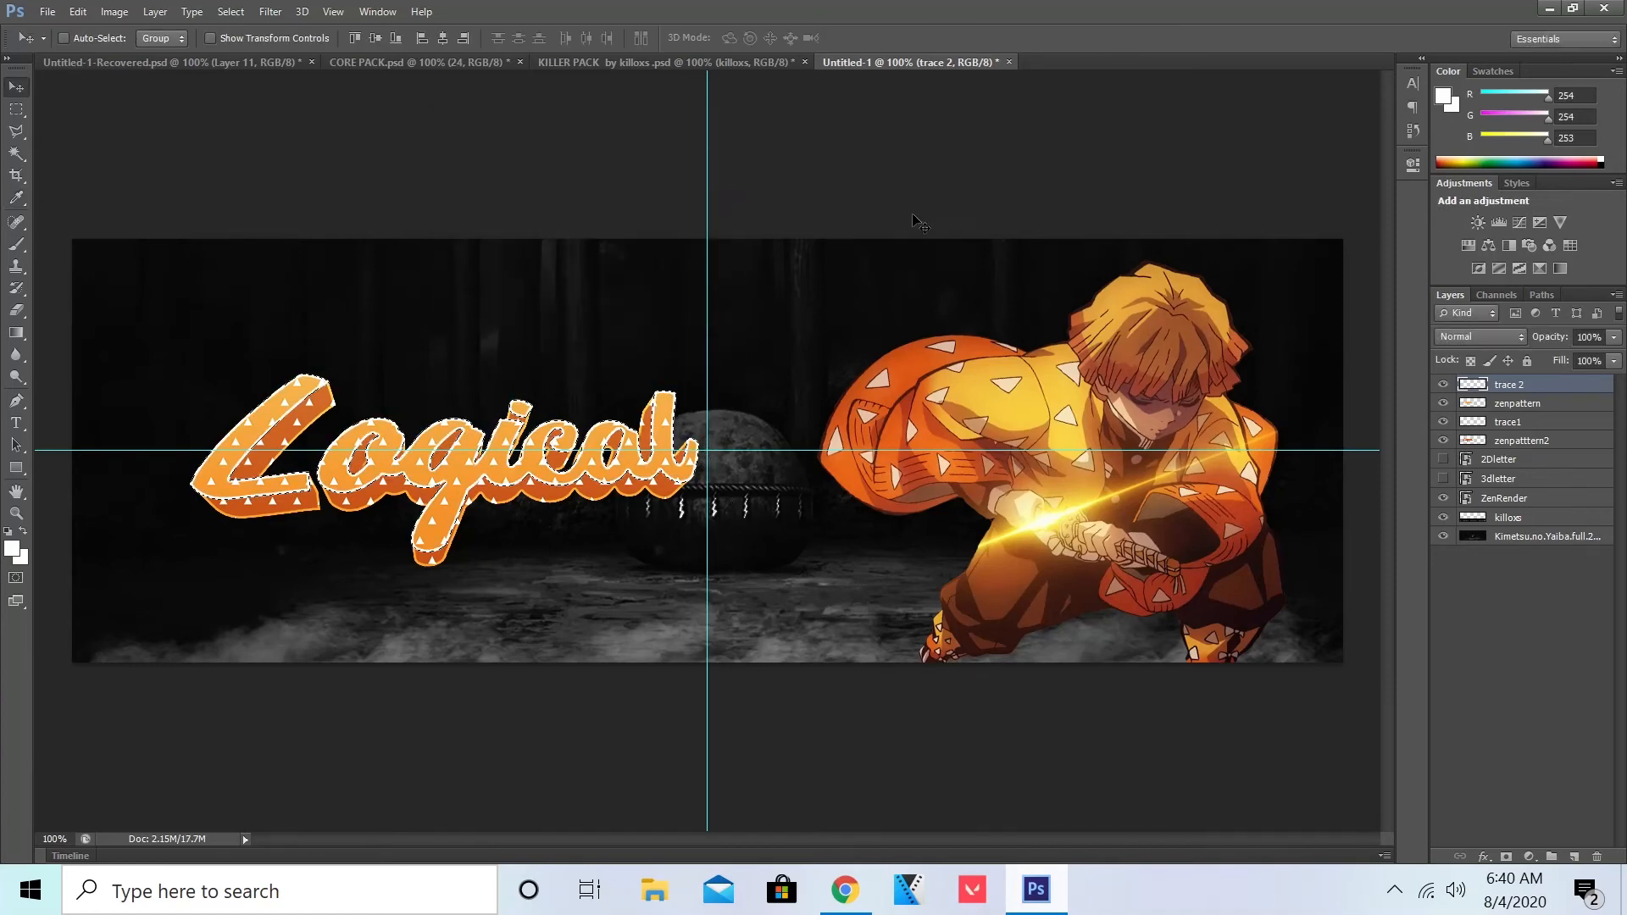
{"action": "left_click", "coordinate": [230, 11]}
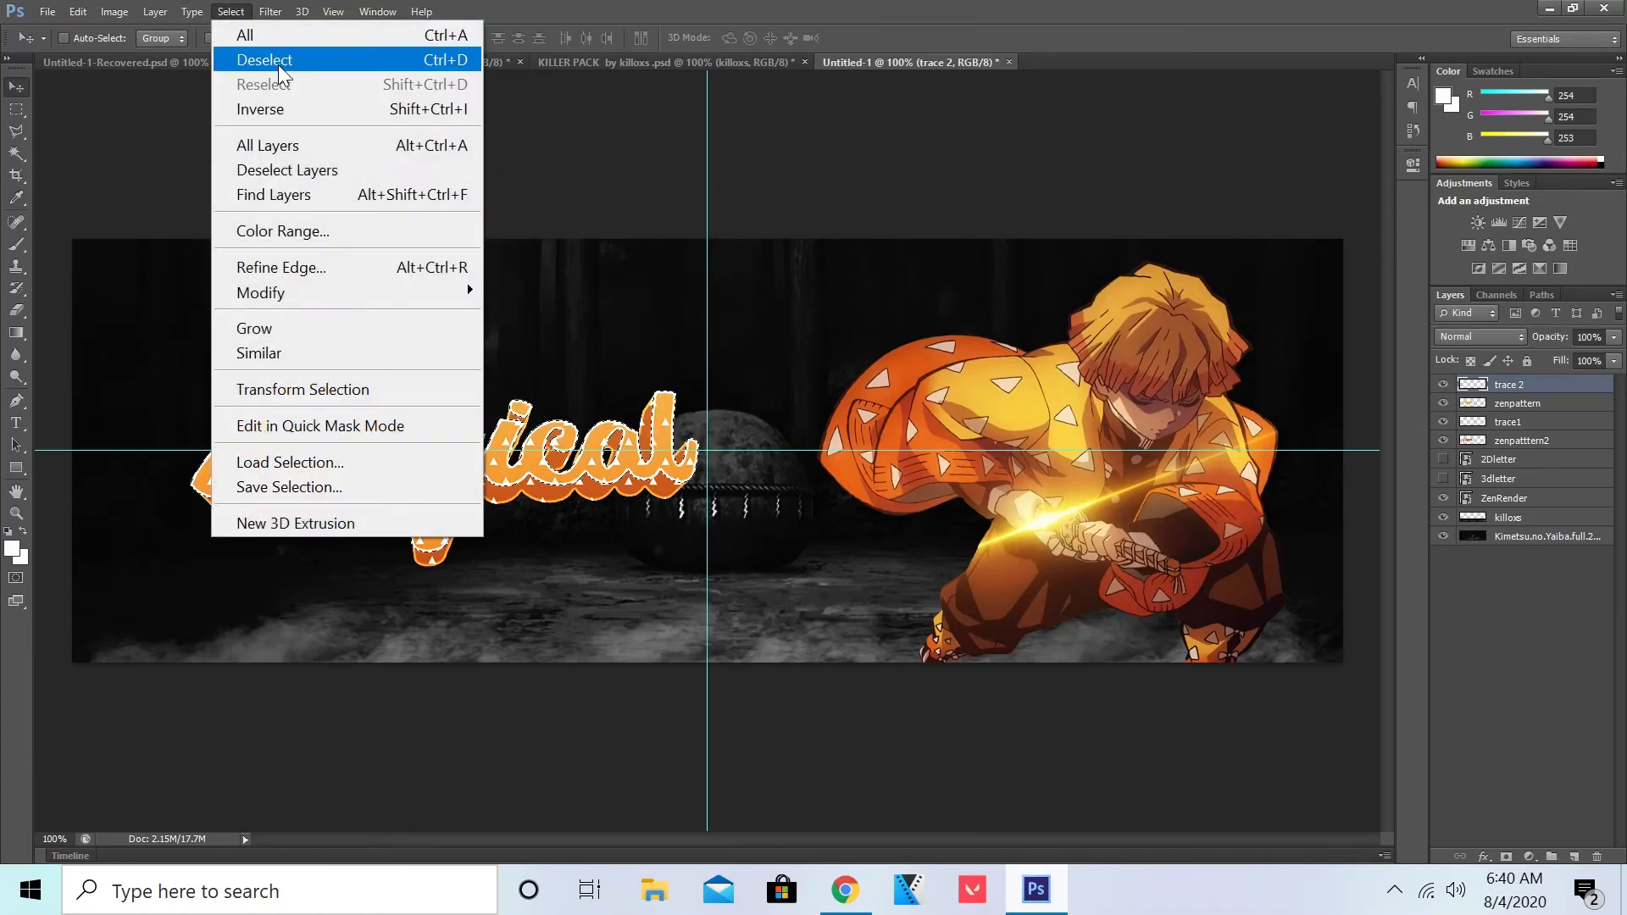
{"action": "left_click", "coordinate": [278, 65]}
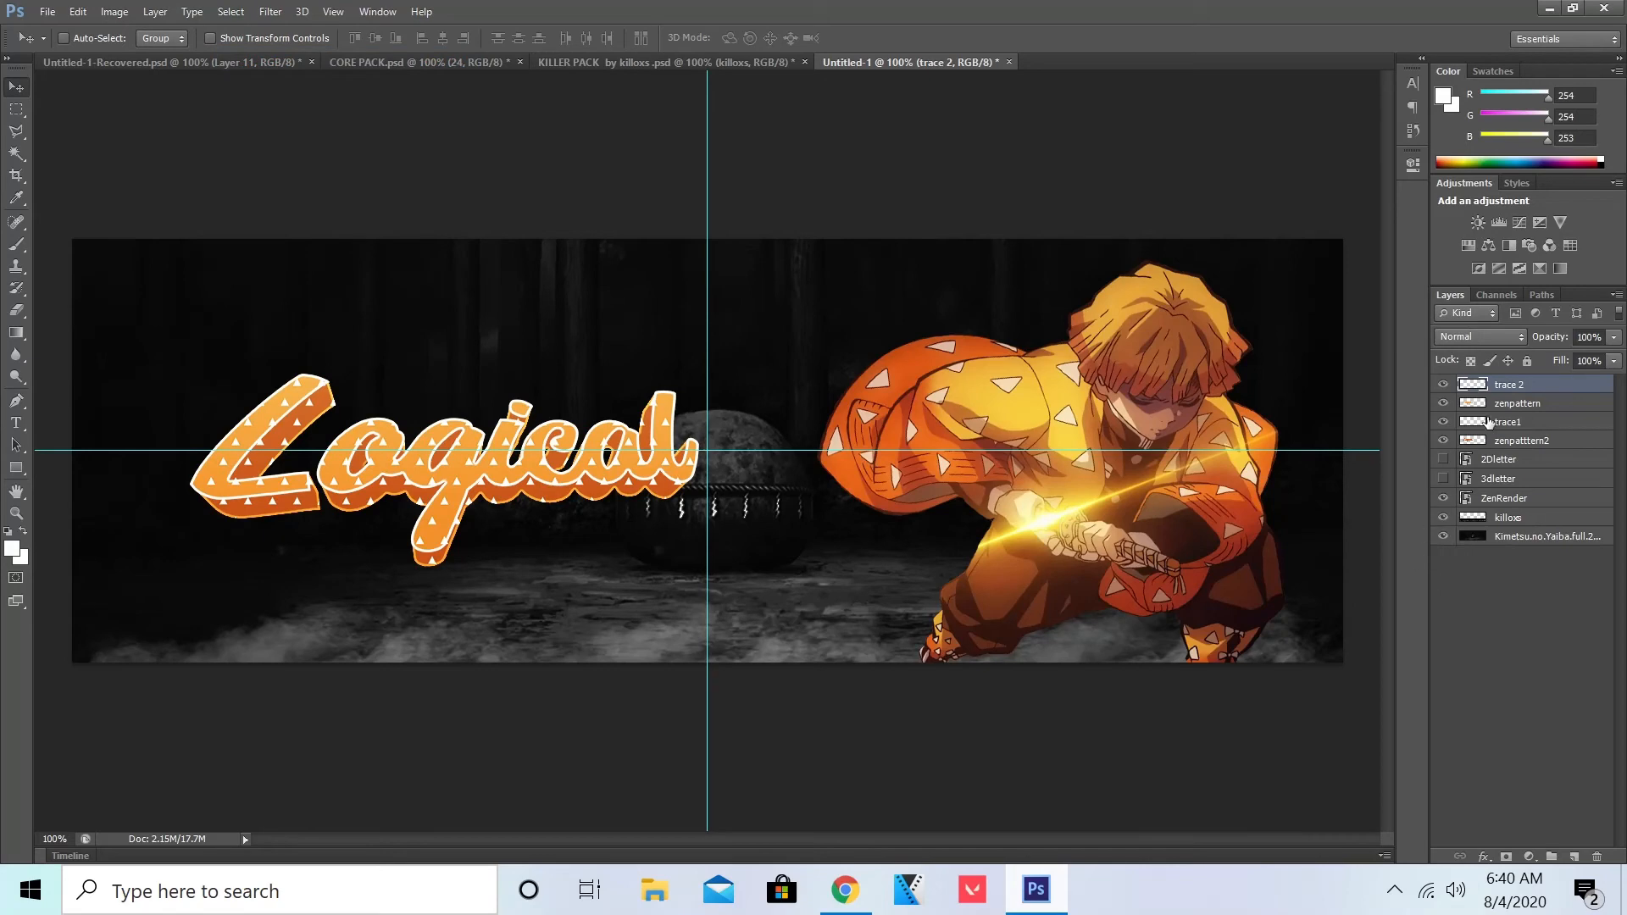
Step: Set the trace 2 layer's blend mode to Overlay and make trace1 the active layer
{"action": "right_click", "coordinate": [1497, 383]}
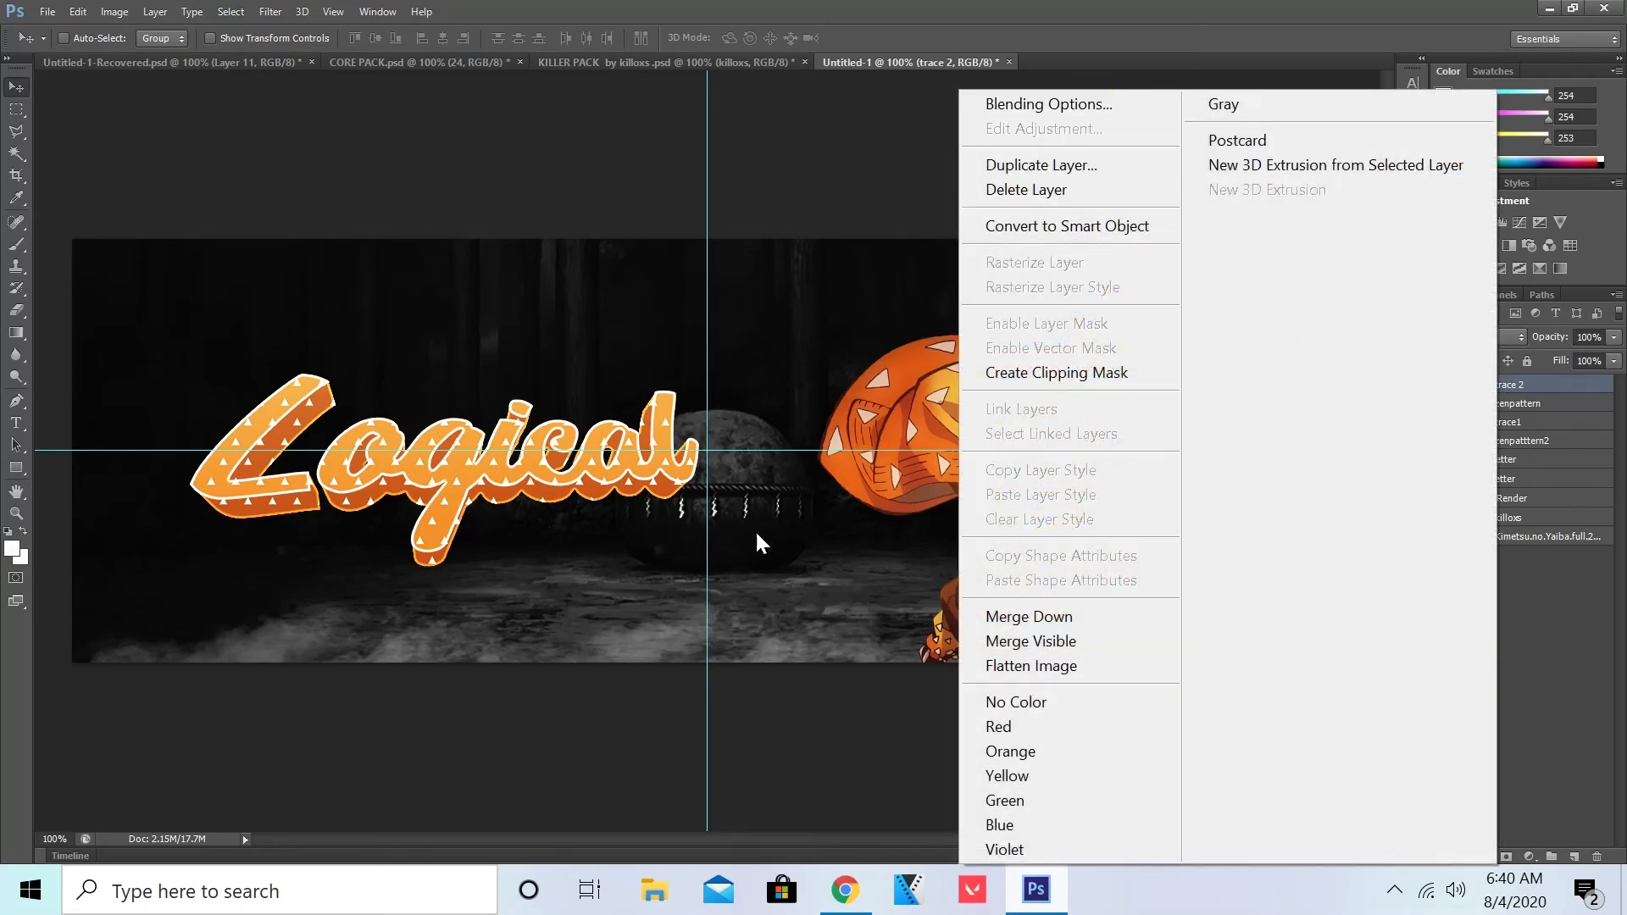
{"action": "left_click", "coordinate": [835, 680]}
{"action": "left_click", "coordinate": [1467, 339]}
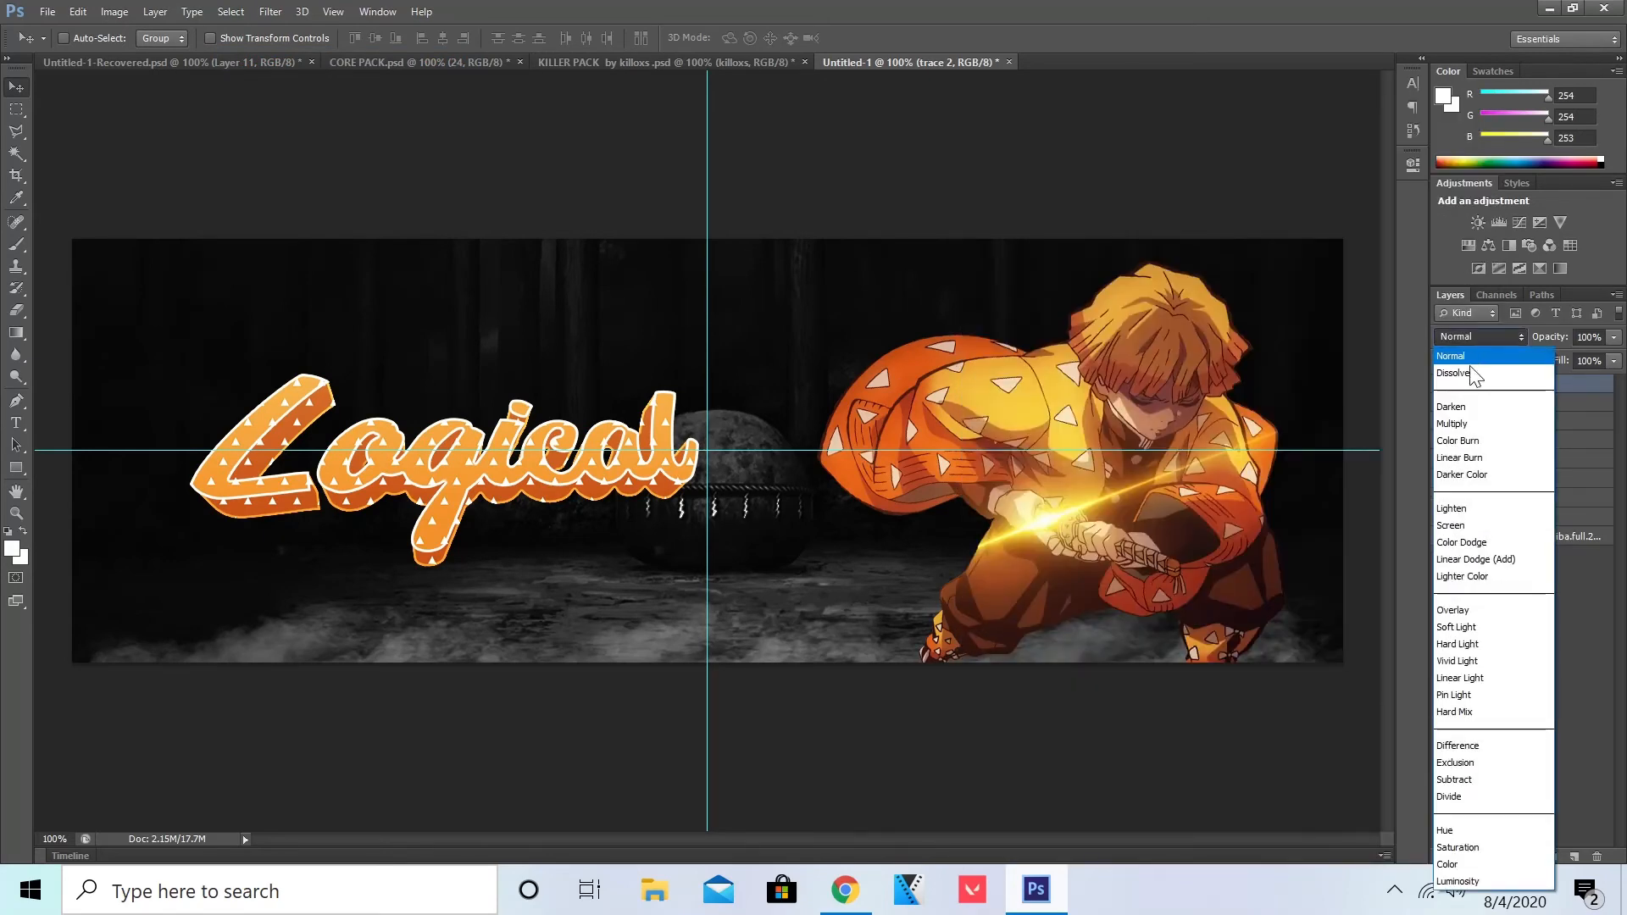
{"action": "left_click", "coordinate": [1481, 609]}
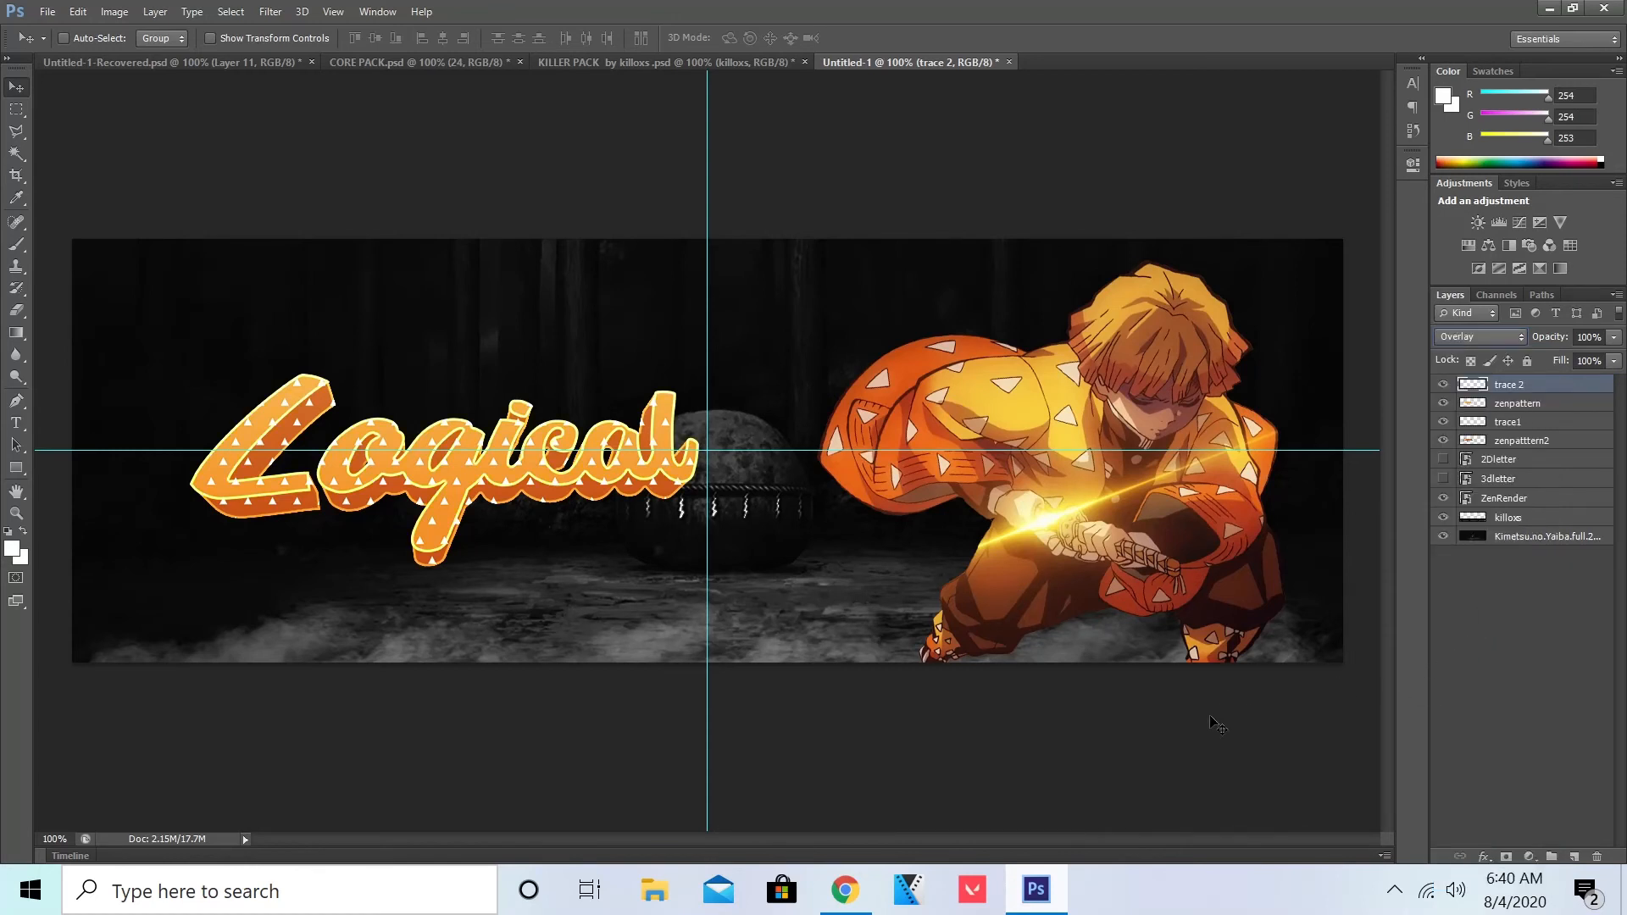
{"action": "left_click", "coordinate": [1506, 421]}
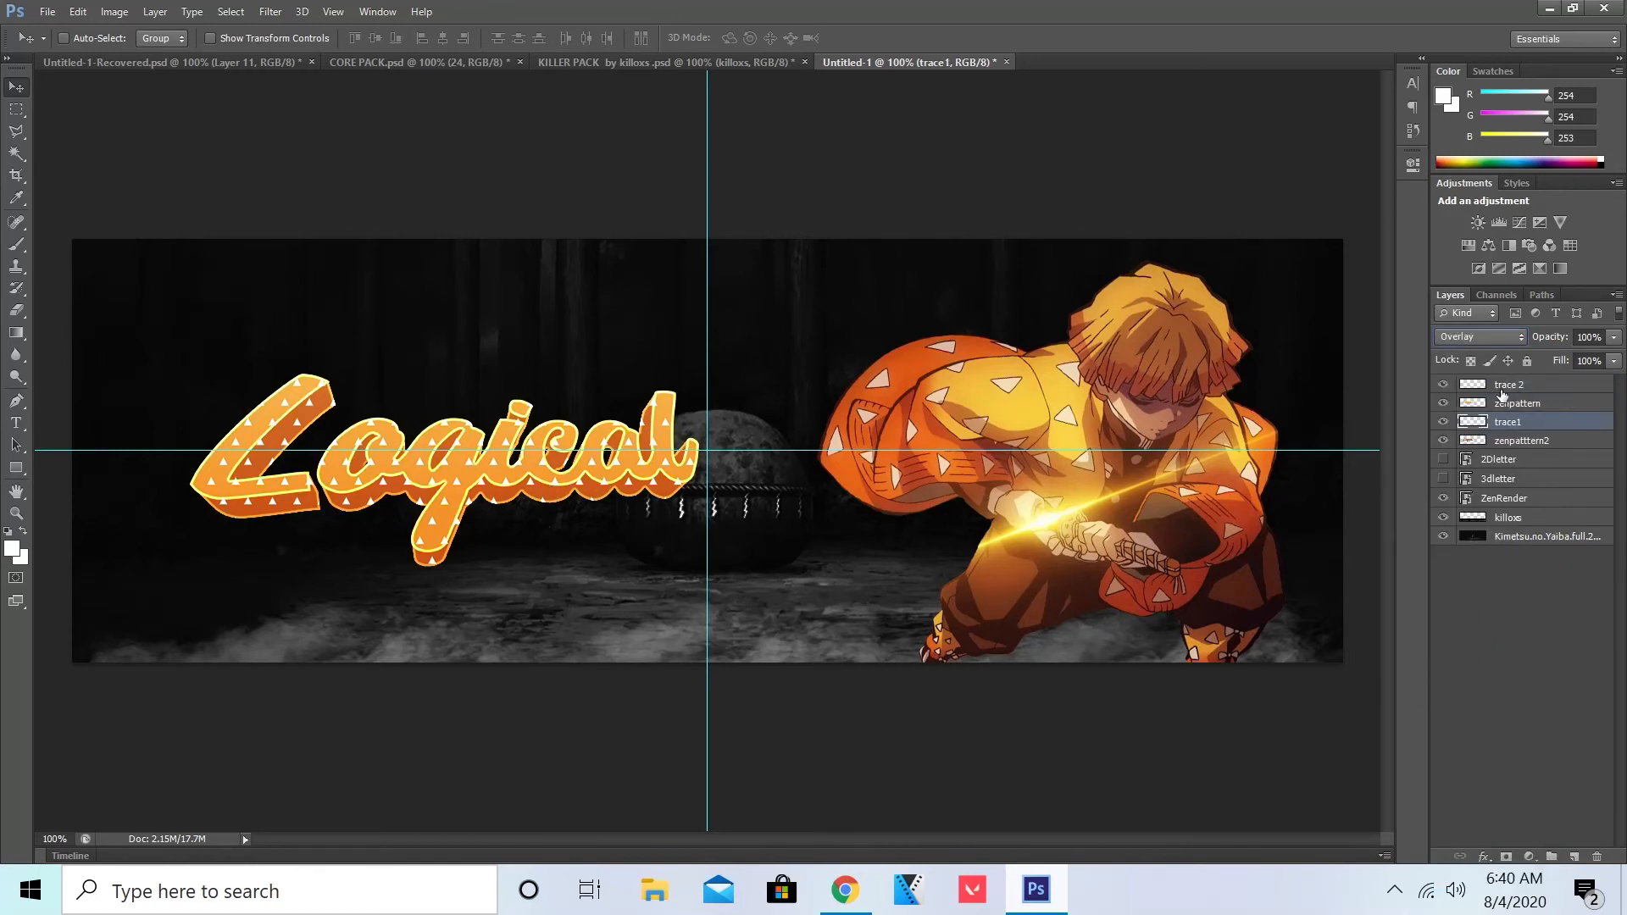
Step: Merge the trace1 outline layer down into the zenpatttern2 layer
{"action": "left_click", "coordinate": [1510, 616]}
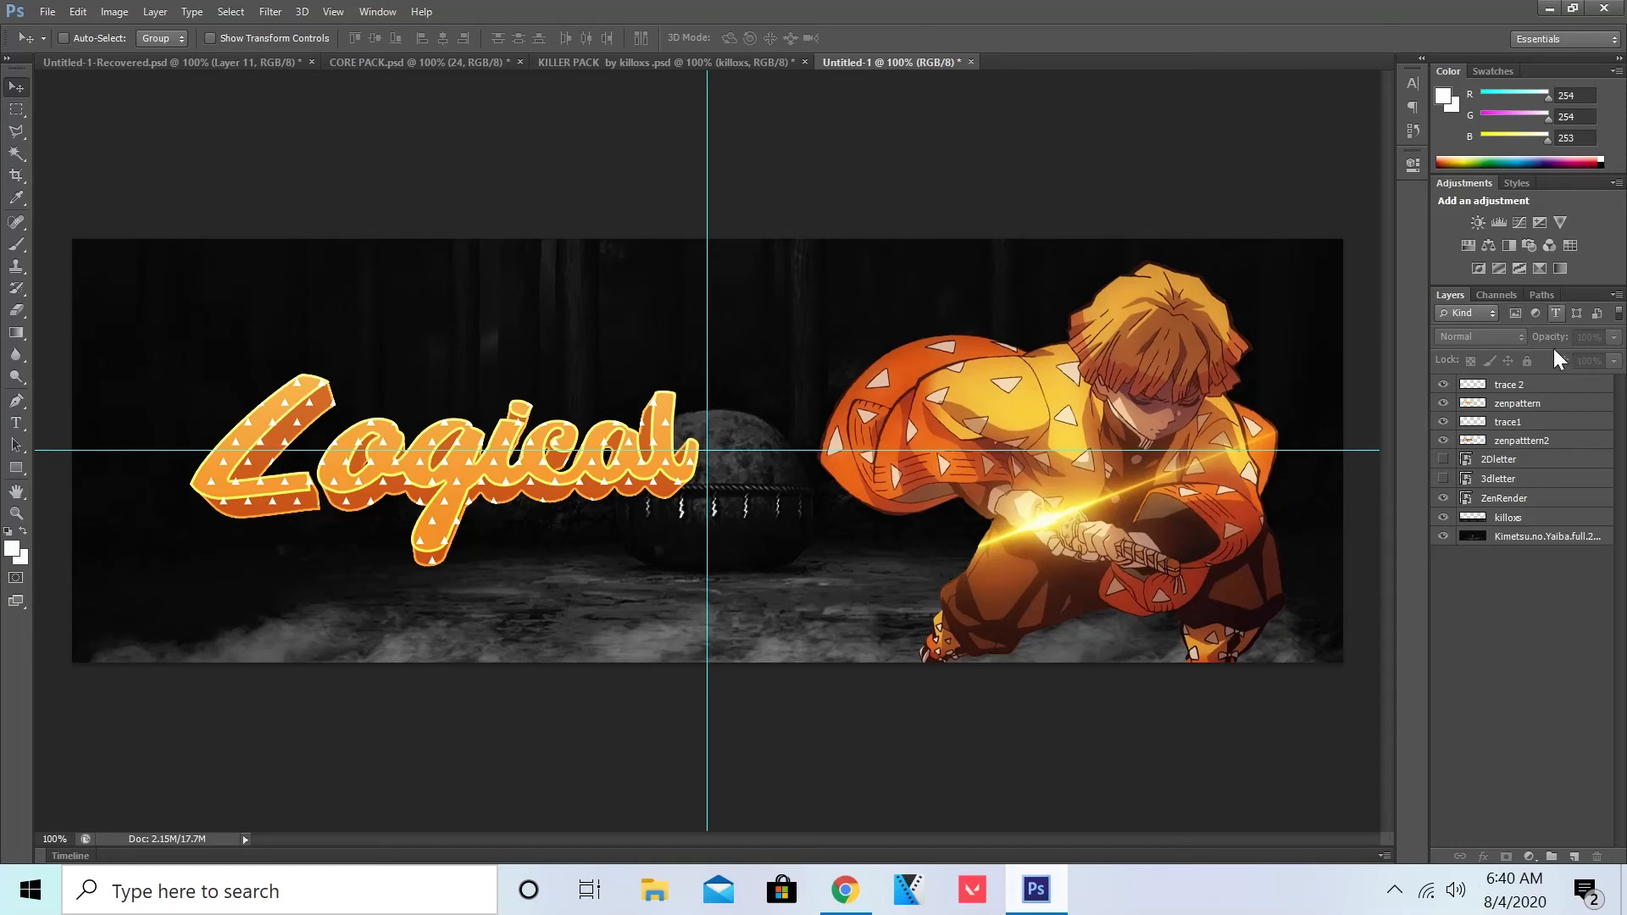
{"action": "left_click", "coordinate": [1523, 423]}
{"action": "right_click", "coordinate": [1522, 423]}
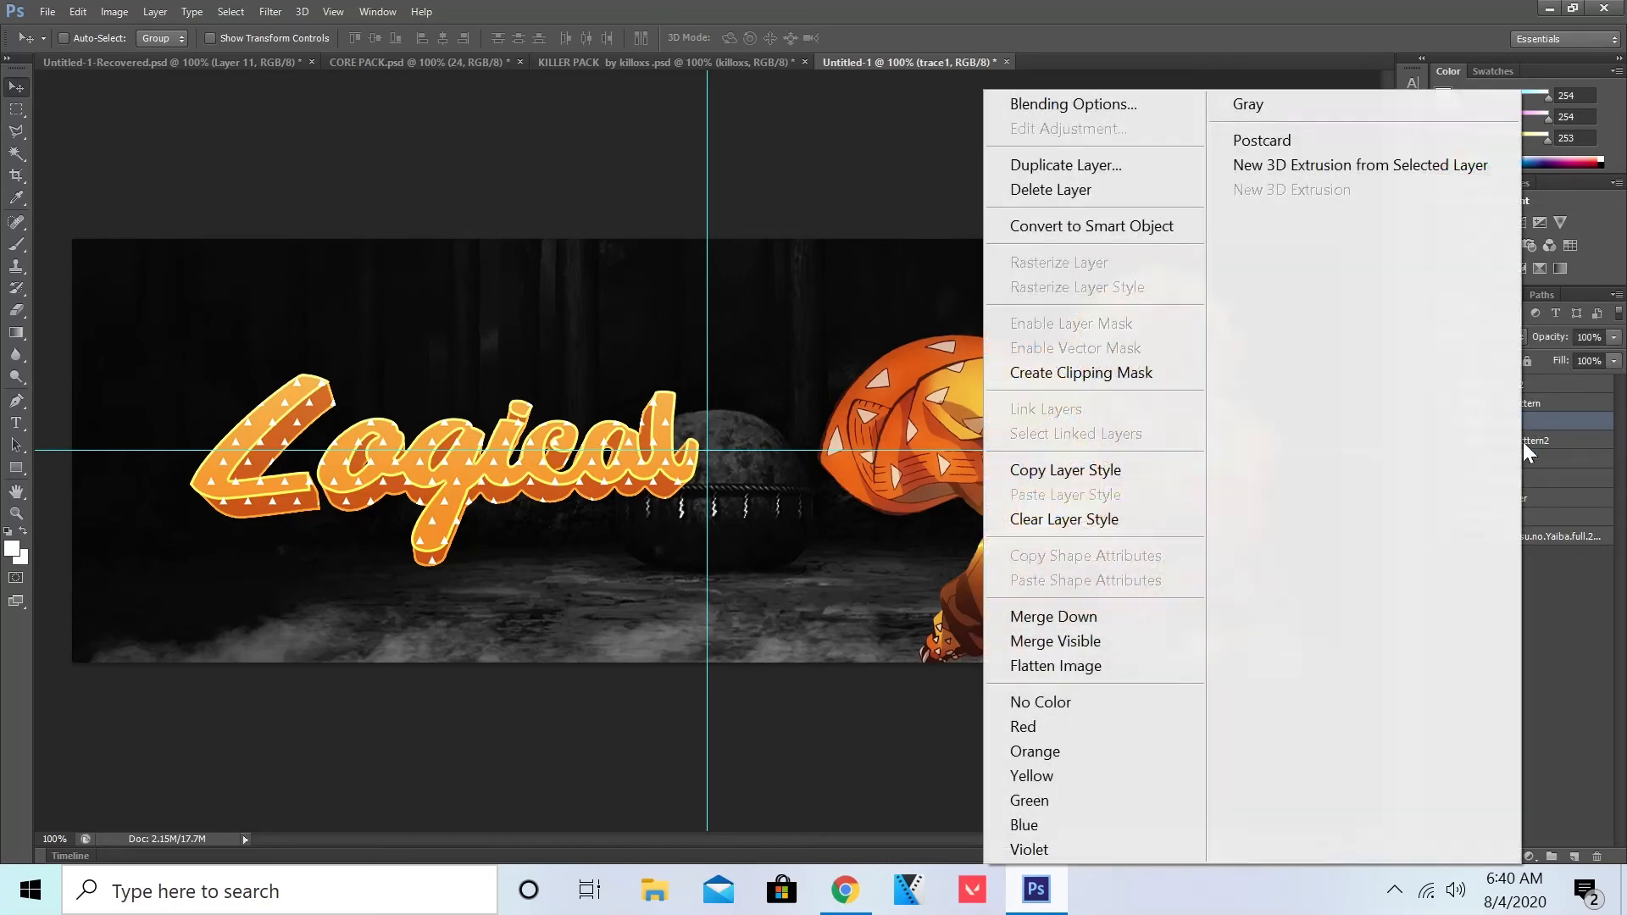
{"action": "left_click", "coordinate": [1066, 624]}
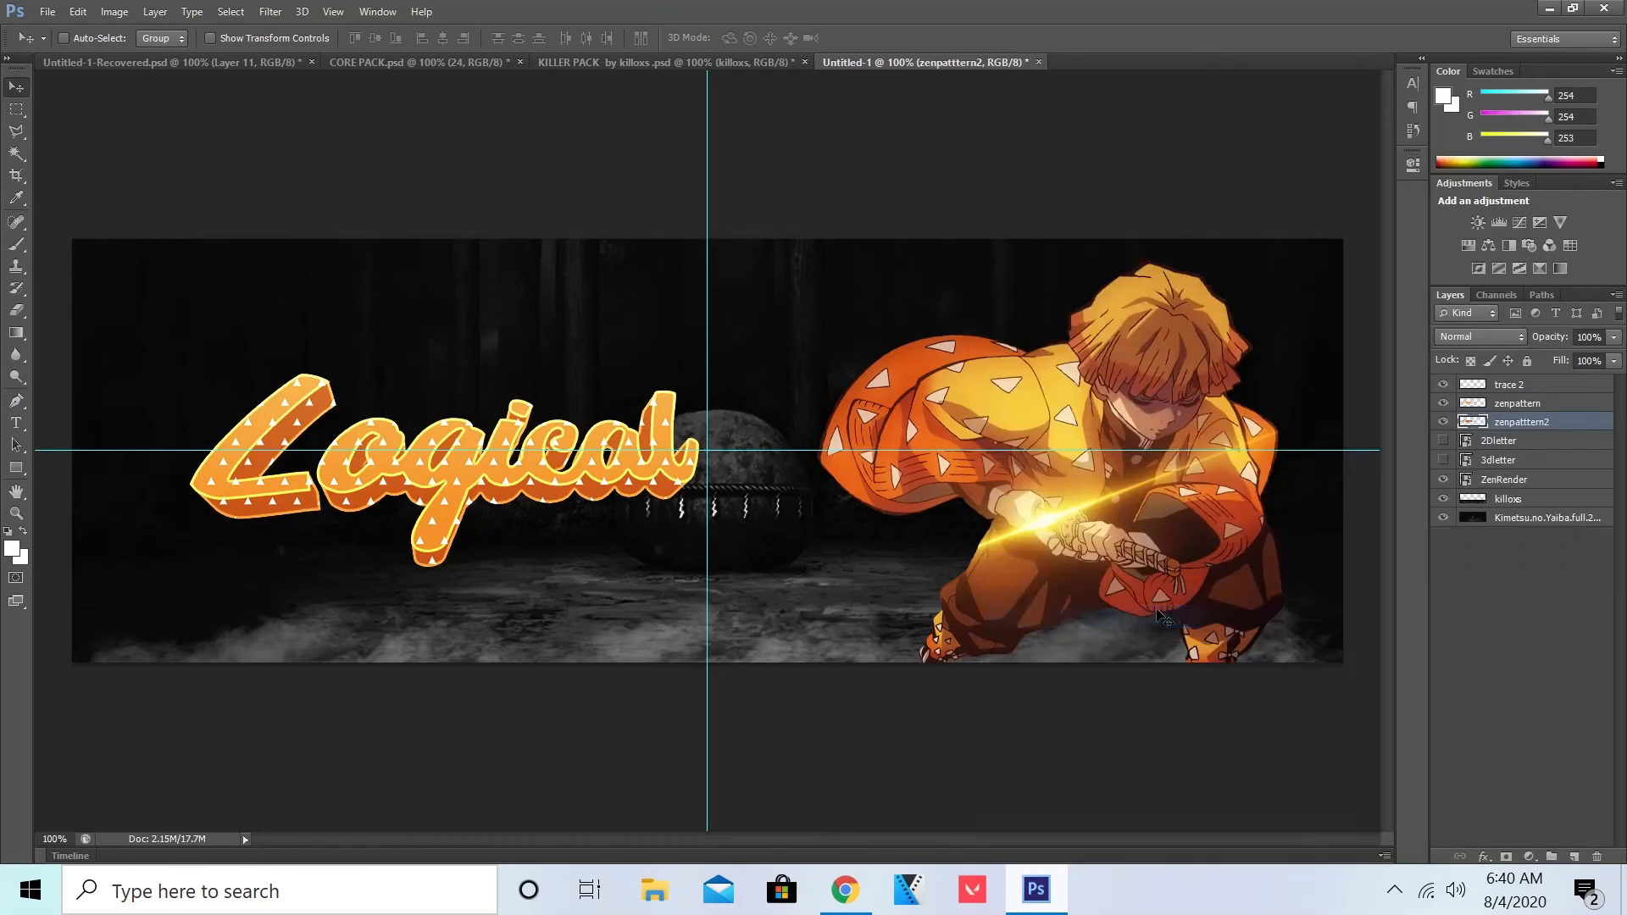
Step: Merge the zenpattern layer and the trace 2 layer down into zenpatttern2 so the lettering is one layer
{"action": "left_click", "coordinate": [1496, 407]}
{"action": "left_click", "coordinate": [1519, 424]}
{"action": "left_click", "coordinate": [1509, 407]}
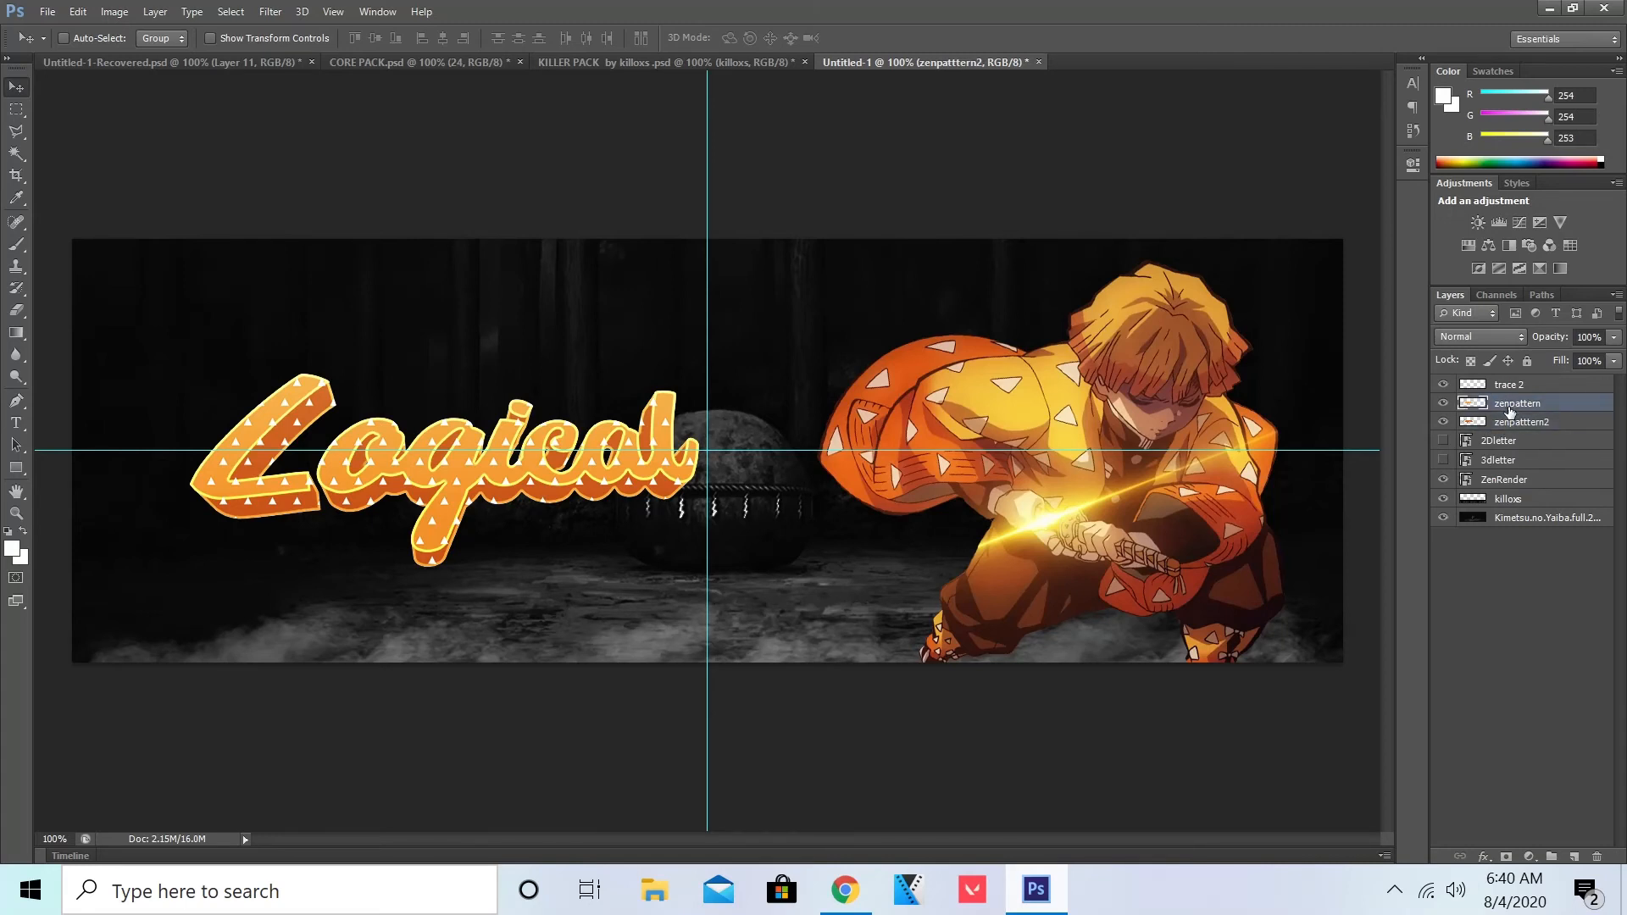
{"action": "right_click", "coordinate": [1508, 407]}
{"action": "left_click", "coordinate": [1574, 527]}
{"action": "right_click", "coordinate": [1526, 402]}
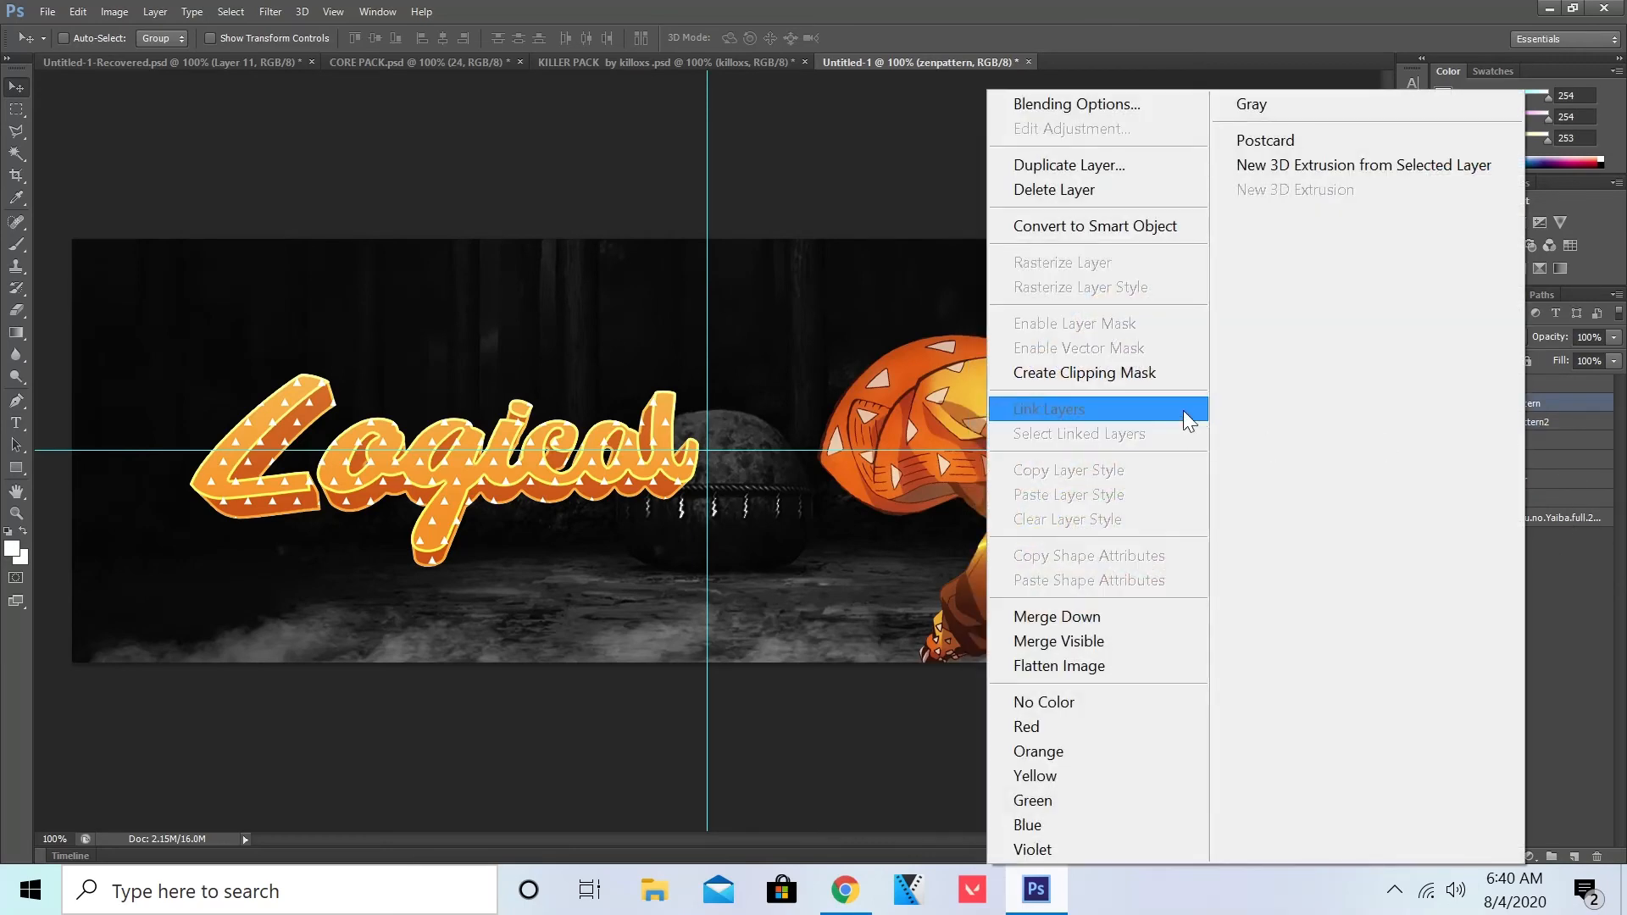
{"action": "left_click", "coordinate": [1116, 616]}
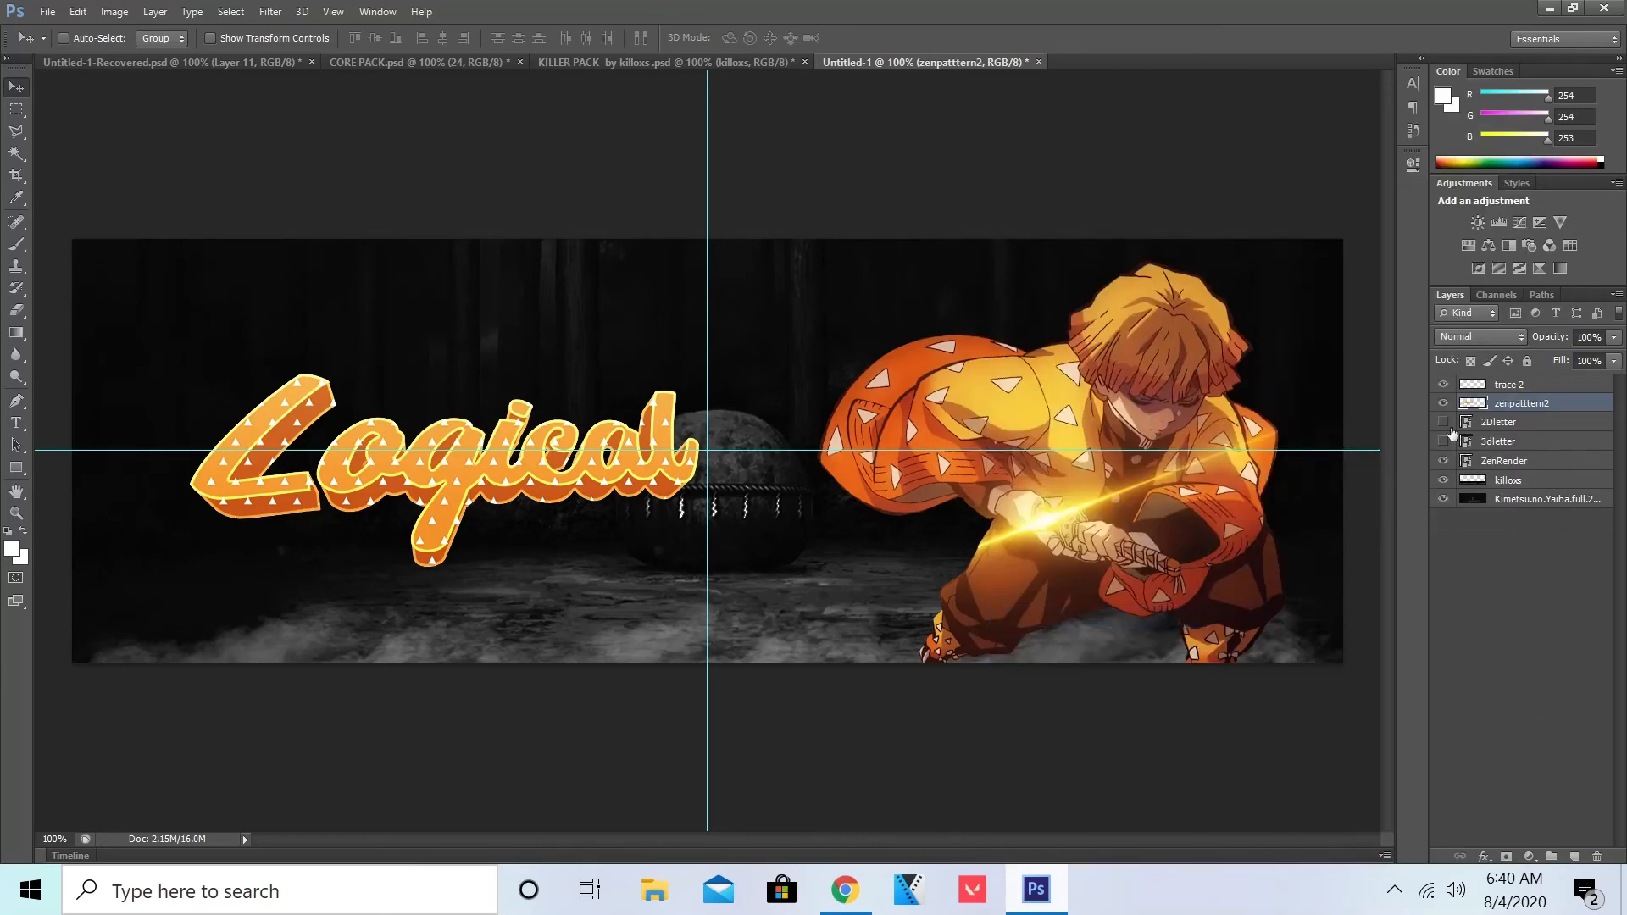
{"action": "right_click", "coordinate": [1533, 386]}
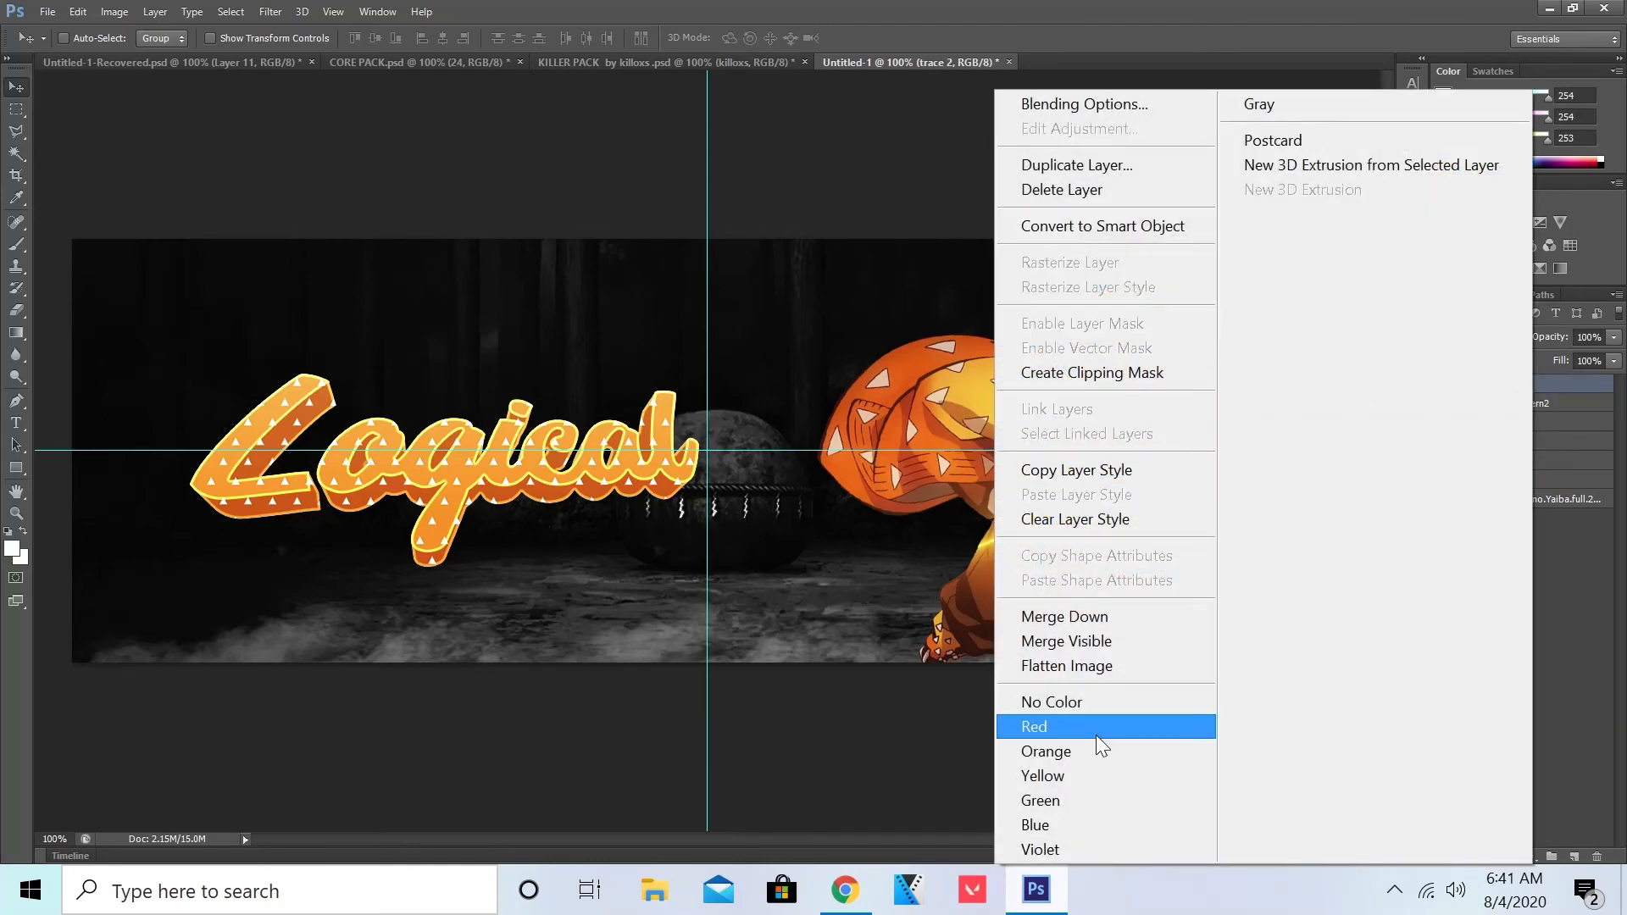
{"action": "left_click", "coordinate": [1091, 617]}
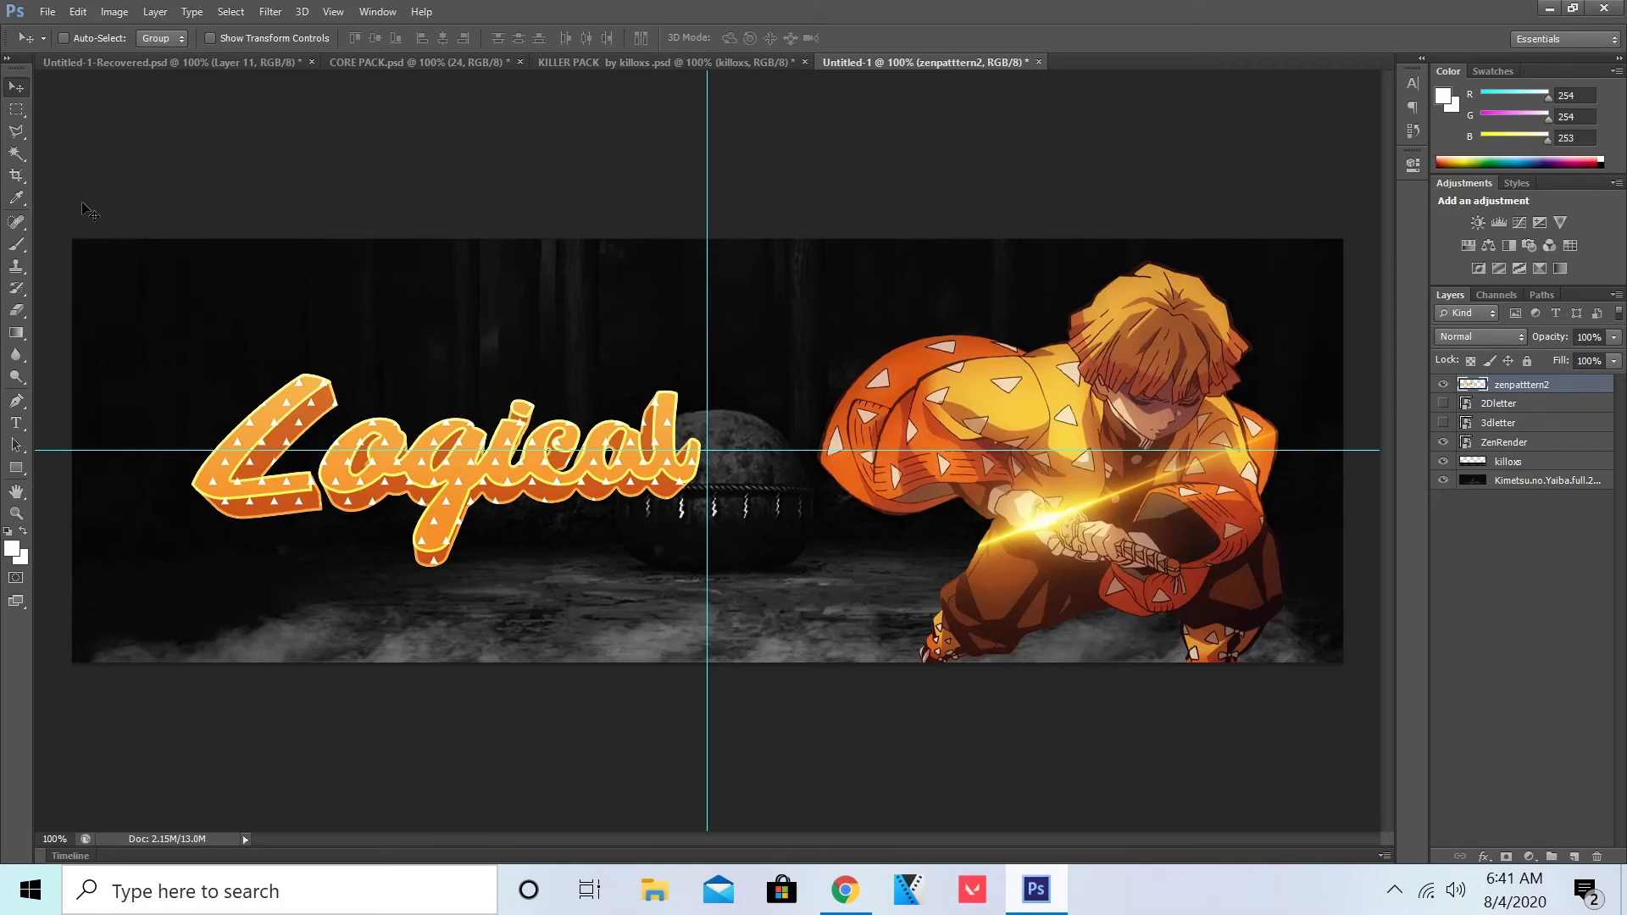
Step: Apply a Brightness/Contrast adjustment to the merged lettering layer with brightness -27 and contrast 80
{"action": "left_click", "coordinate": [78, 11]}
{"action": "left_click", "coordinate": [78, 11]}
{"action": "left_click", "coordinate": [47, 11]}
{"action": "mouse_move", "coordinate": [78, 11]}
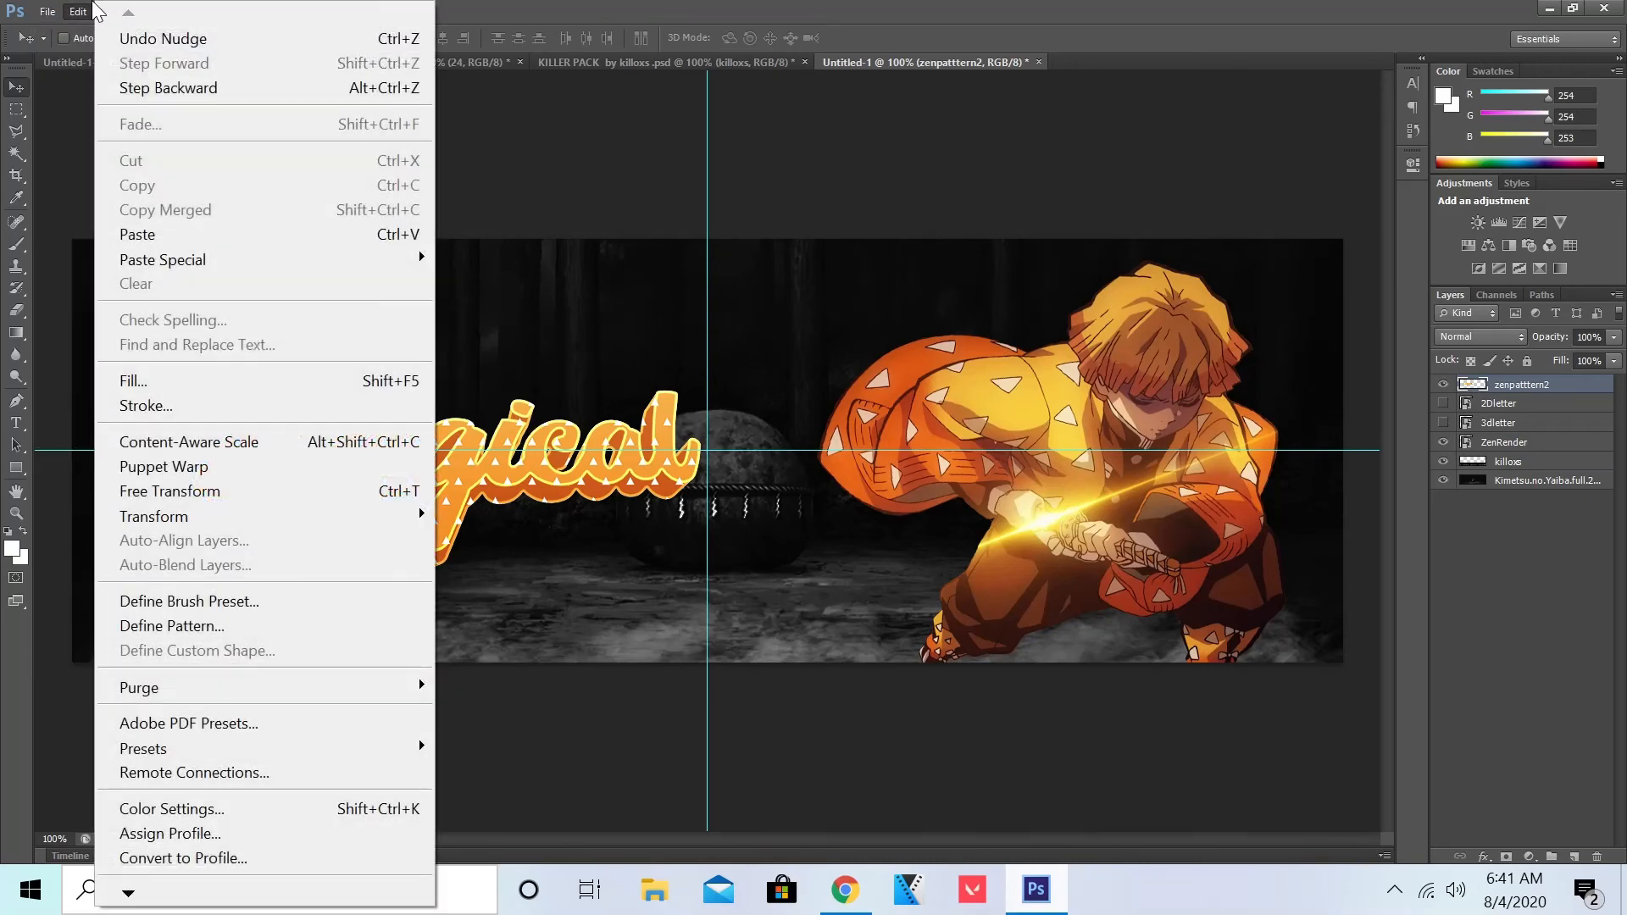
{"action": "left_click", "coordinate": [648, 10]}
{"action": "left_click", "coordinate": [114, 11]}
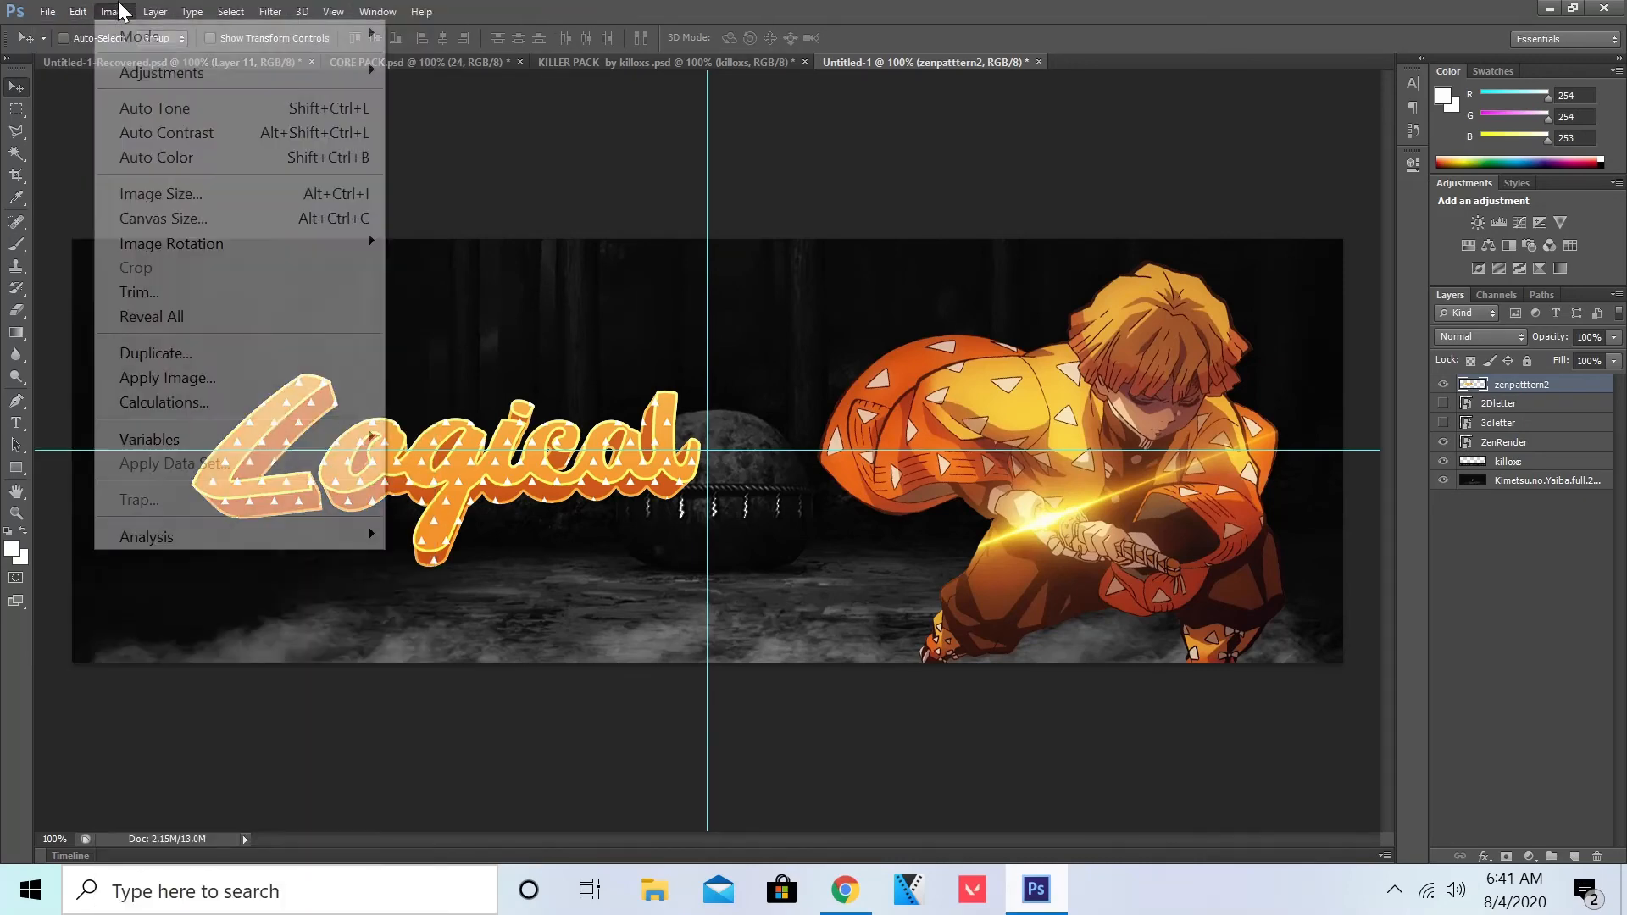
{"action": "mouse_move", "coordinate": [115, 11]}
{"action": "mouse_move", "coordinate": [135, 72]}
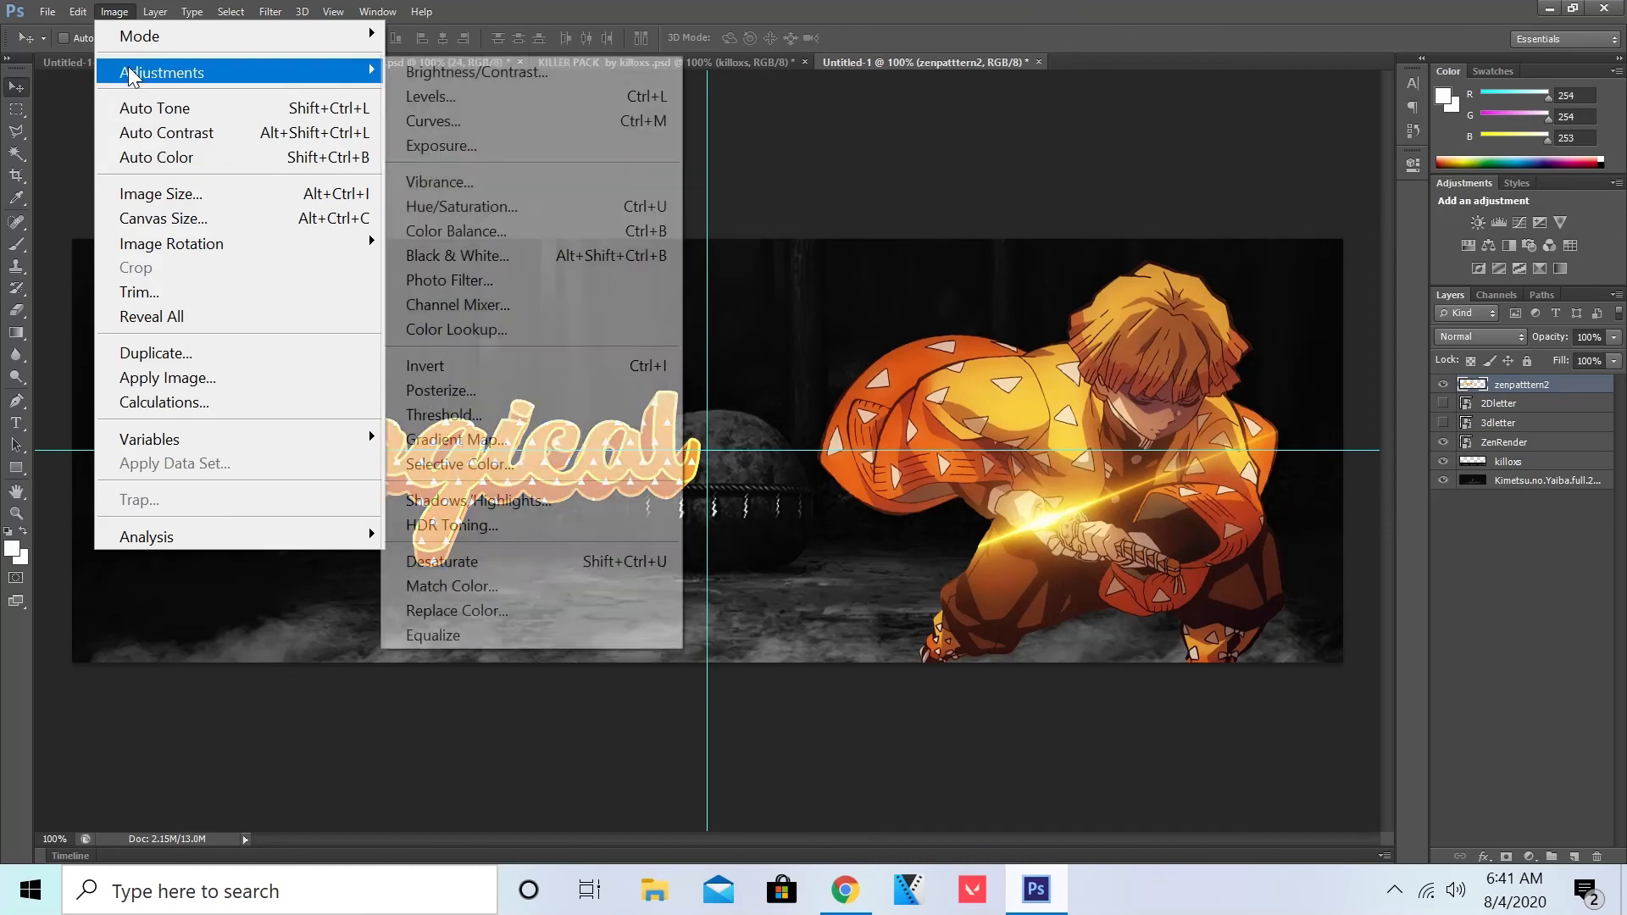
{"action": "left_click", "coordinate": [489, 73]}
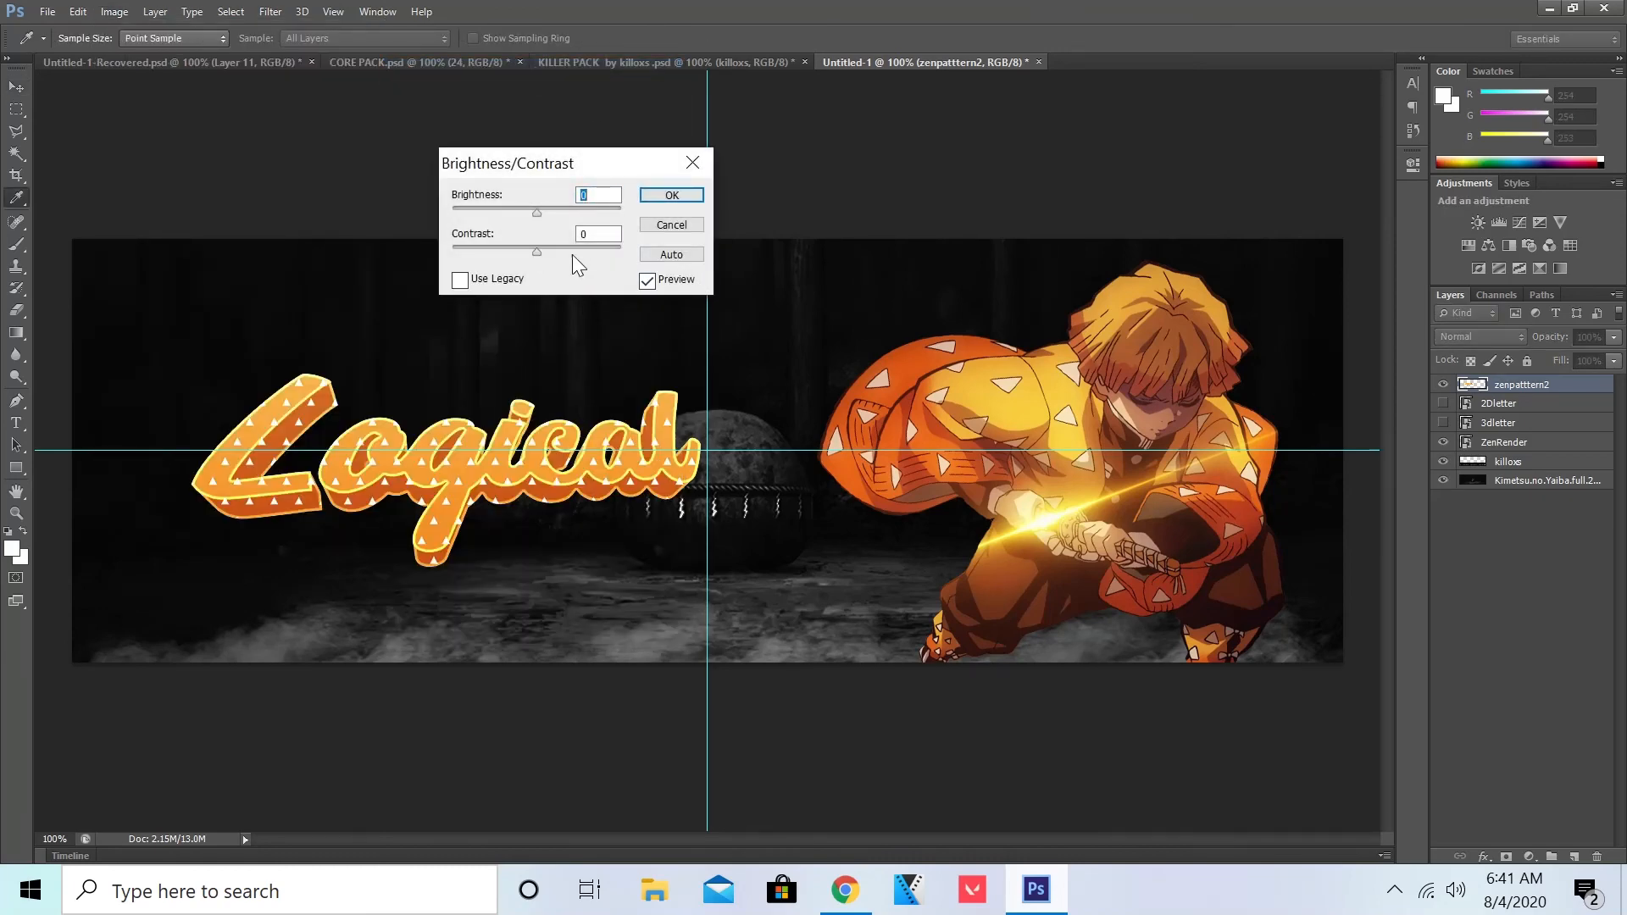
{"action": "left_click_drag", "start_coordinate": [535, 211], "coordinate": [517, 211]}
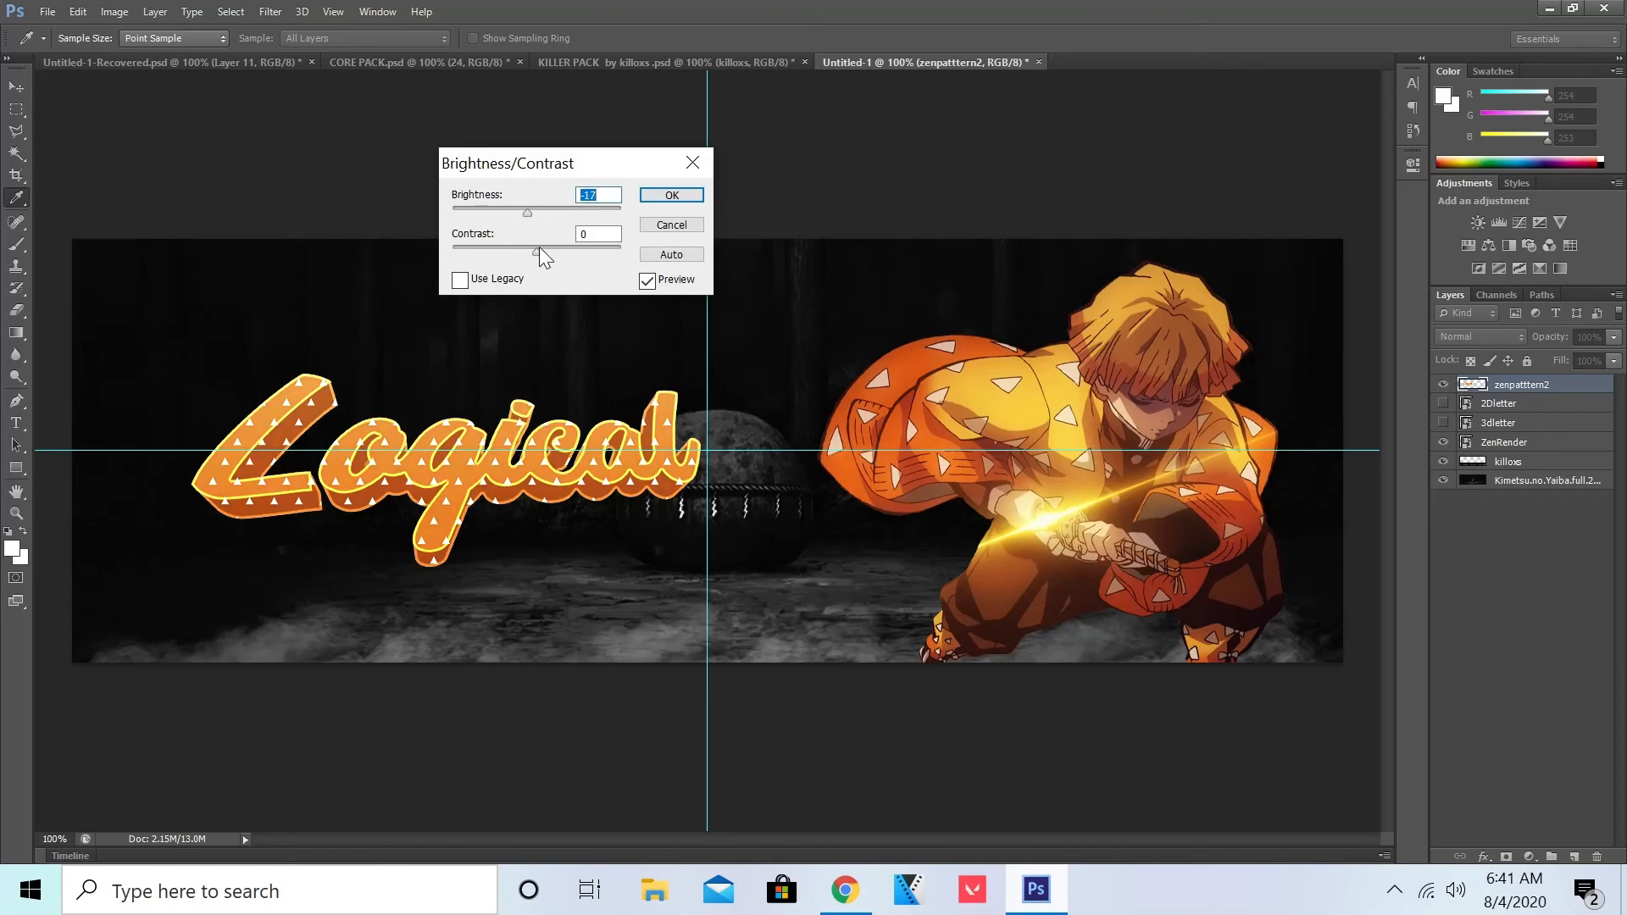
{"action": "left_click_drag", "start_coordinate": [539, 247], "coordinate": [552, 244]}
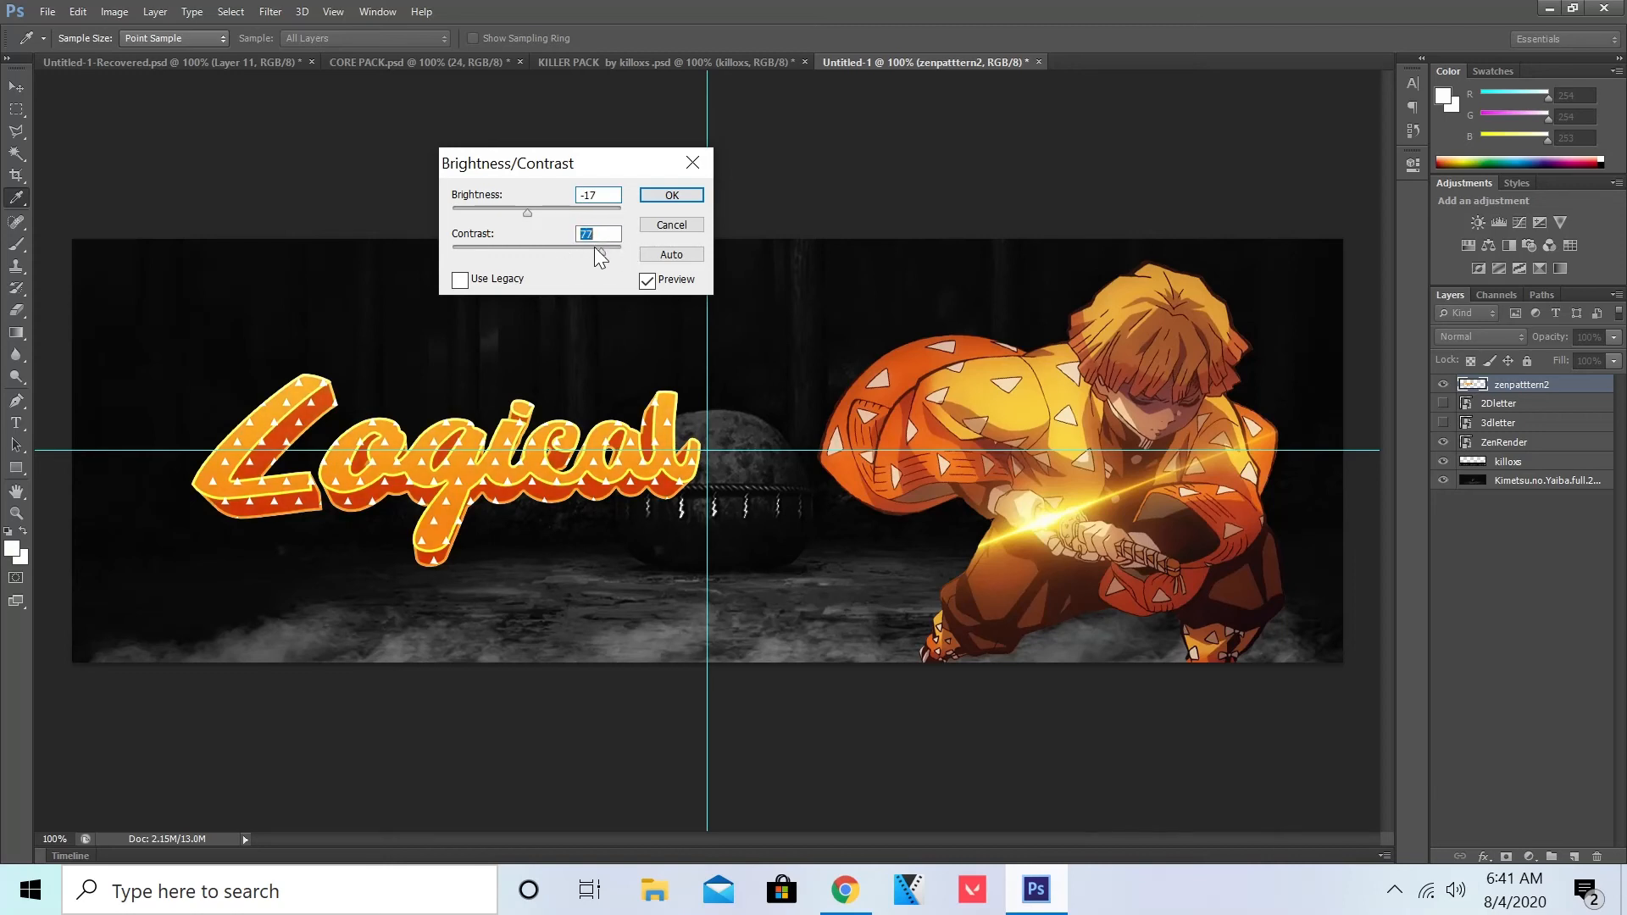
{"action": "left_click_drag", "start_coordinate": [555, 248], "coordinate": [657, 248]}
{"action": "left_click_drag", "start_coordinate": [521, 212], "coordinate": [521, 216]}
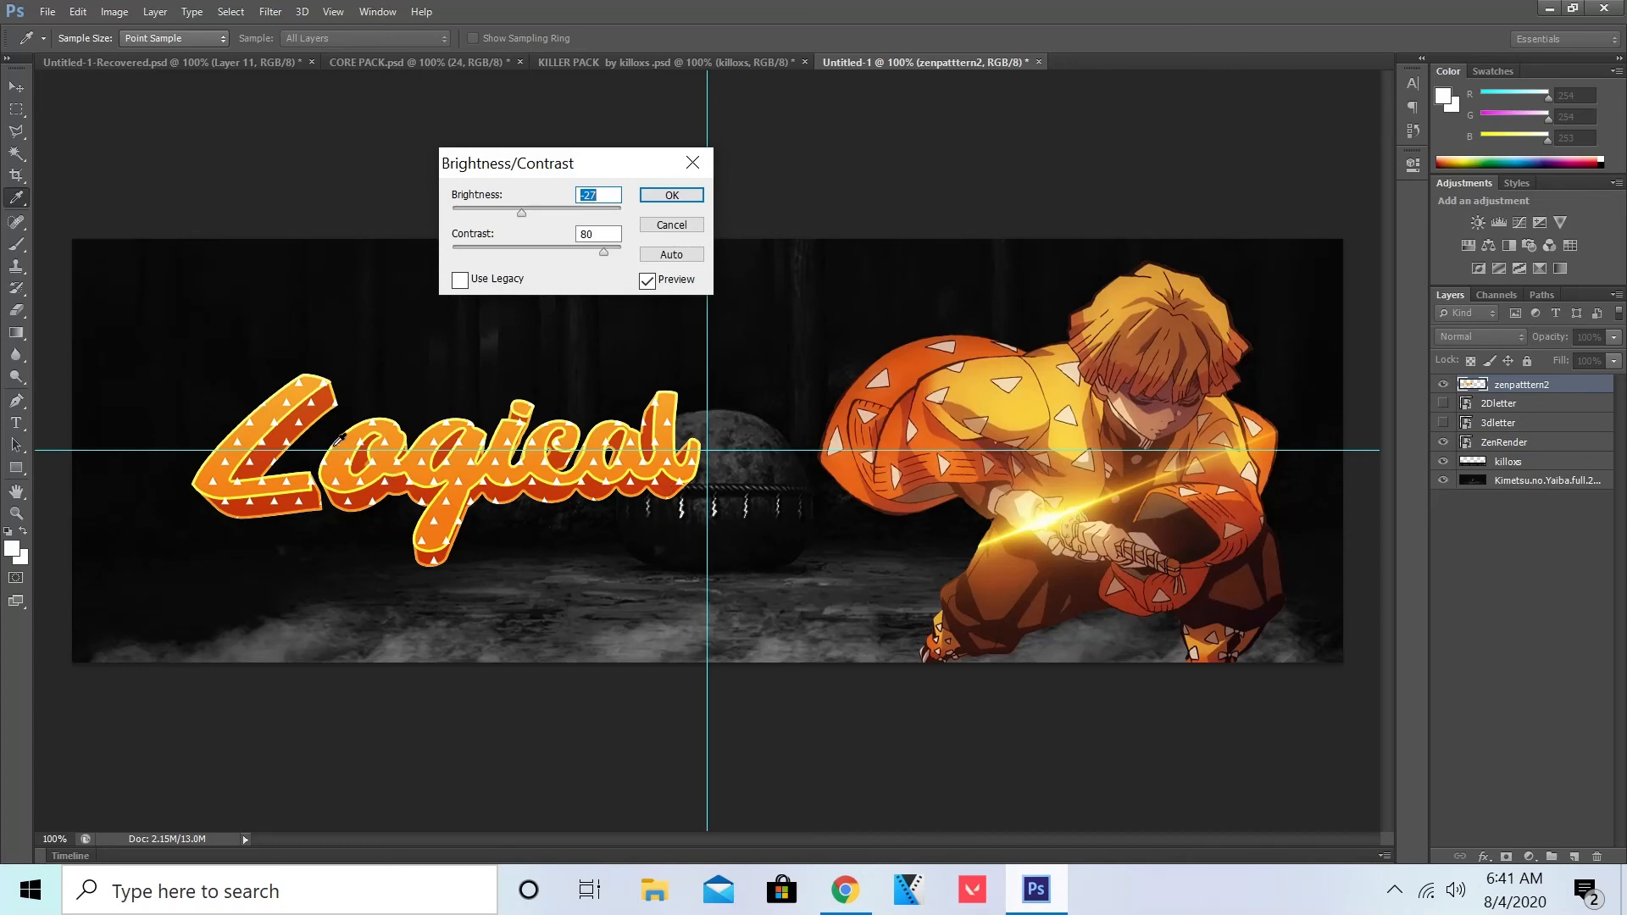
{"action": "left_click", "coordinate": [691, 200]}
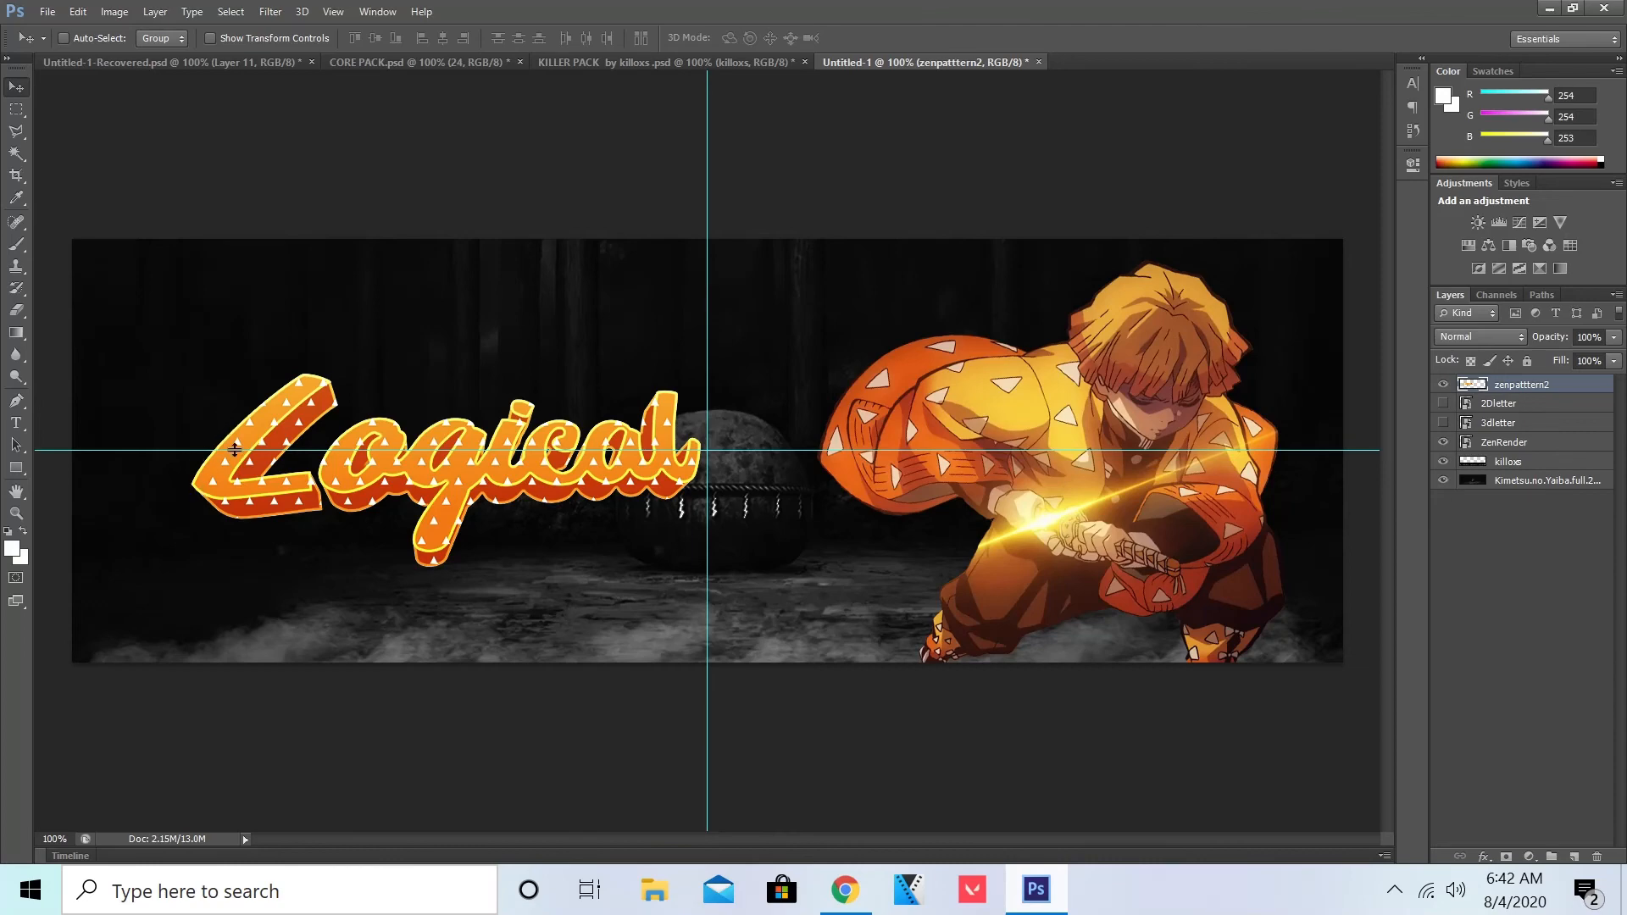
Step: Copy the blue lightning layer 24 from CORE PACK.psd into the header document, above the lettering layer
{"action": "left_click", "coordinate": [732, 63]}
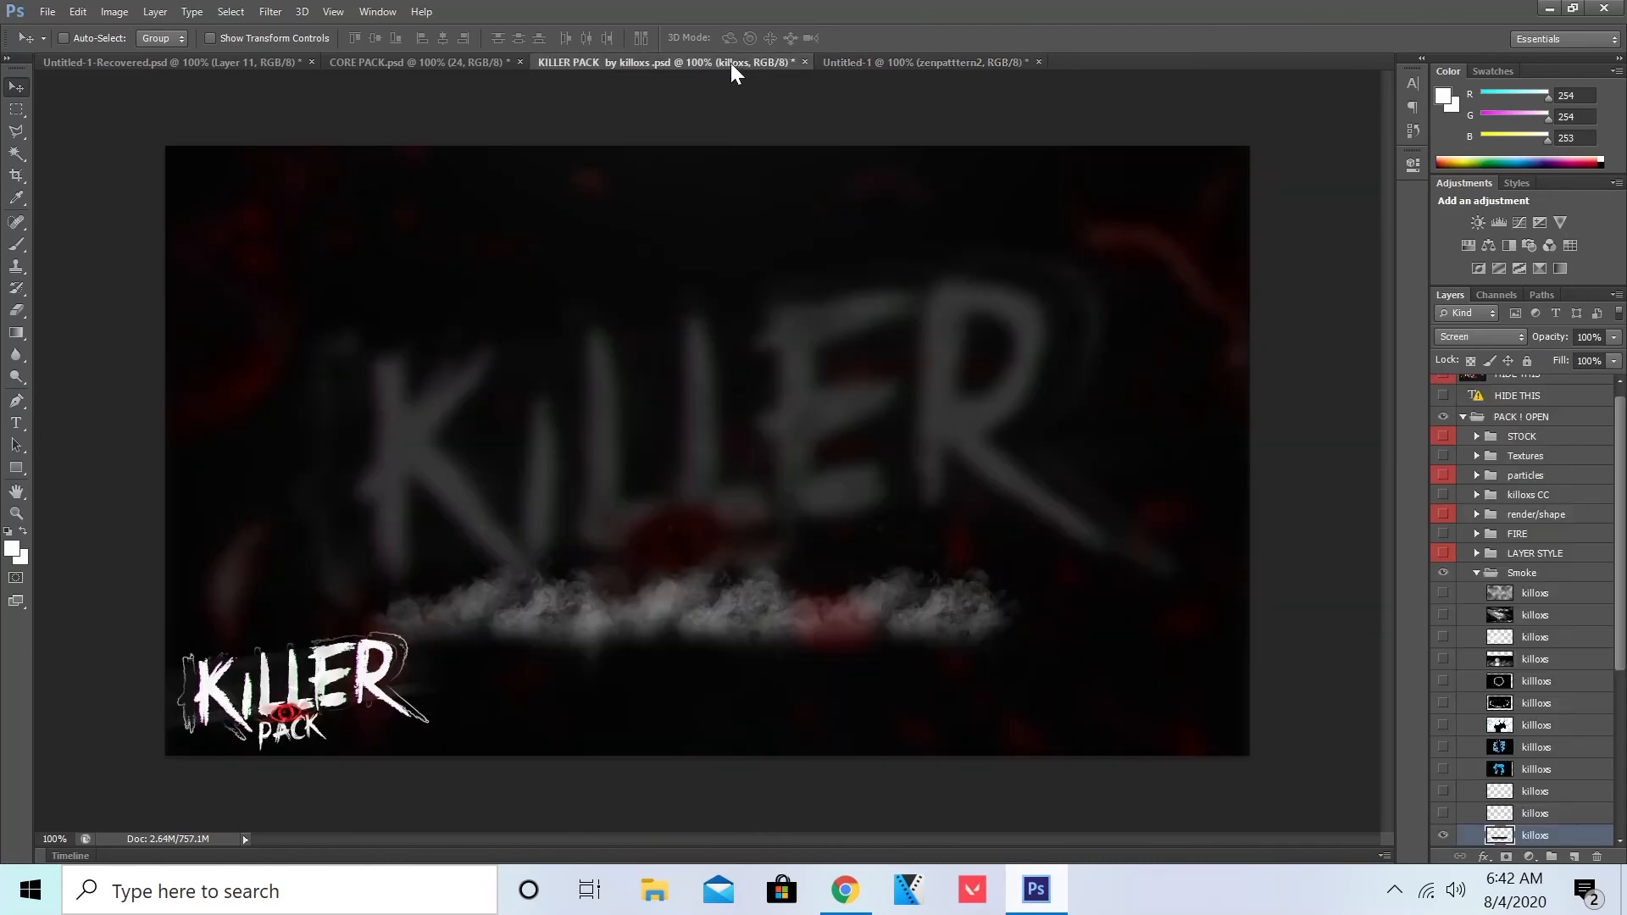
{"action": "left_click", "coordinate": [378, 63]}
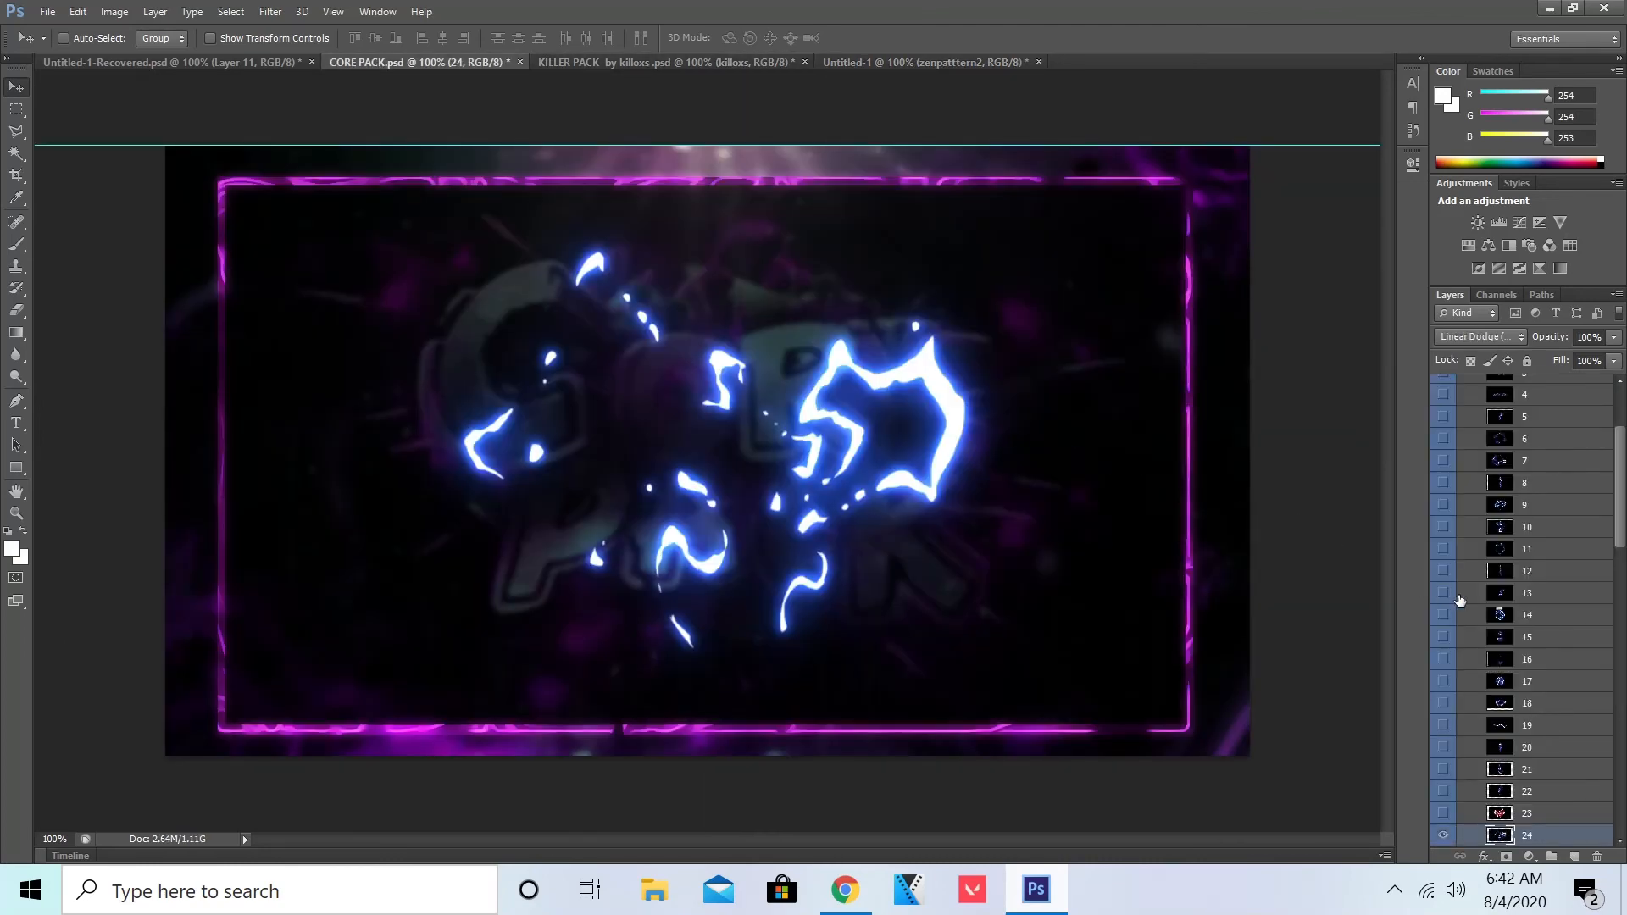
{"action": "scroll", "coordinate": [1459, 599], "scroll_direction": "down", "scroll_amount": 5}
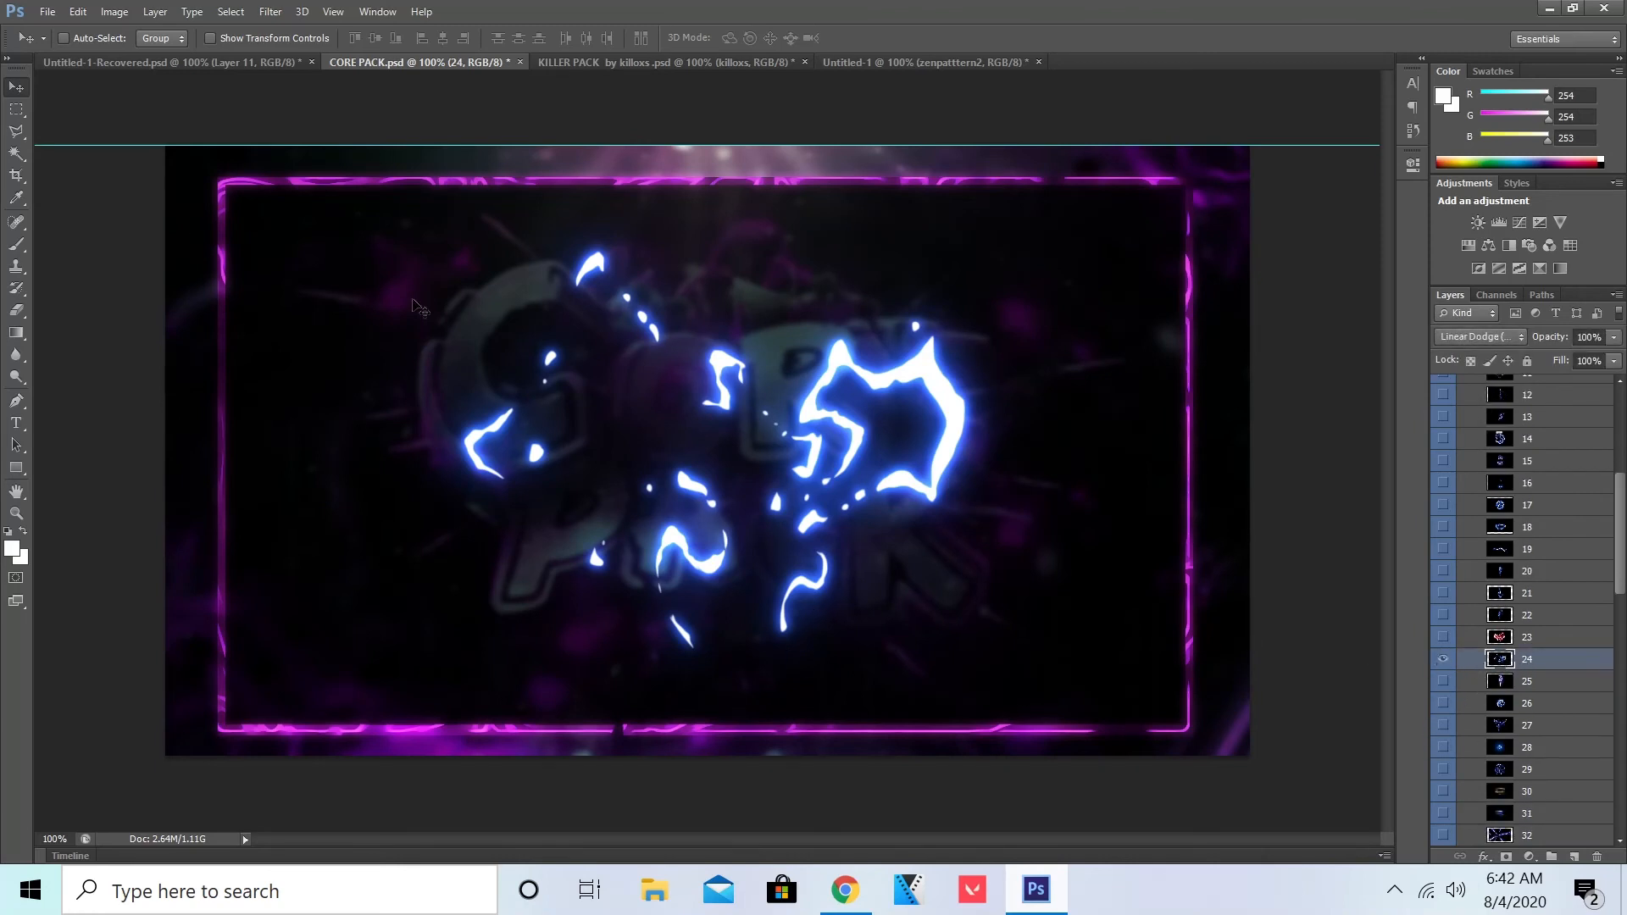
{"action": "left_click_drag", "start_coordinate": [661, 398], "coordinate": [642, 456]}
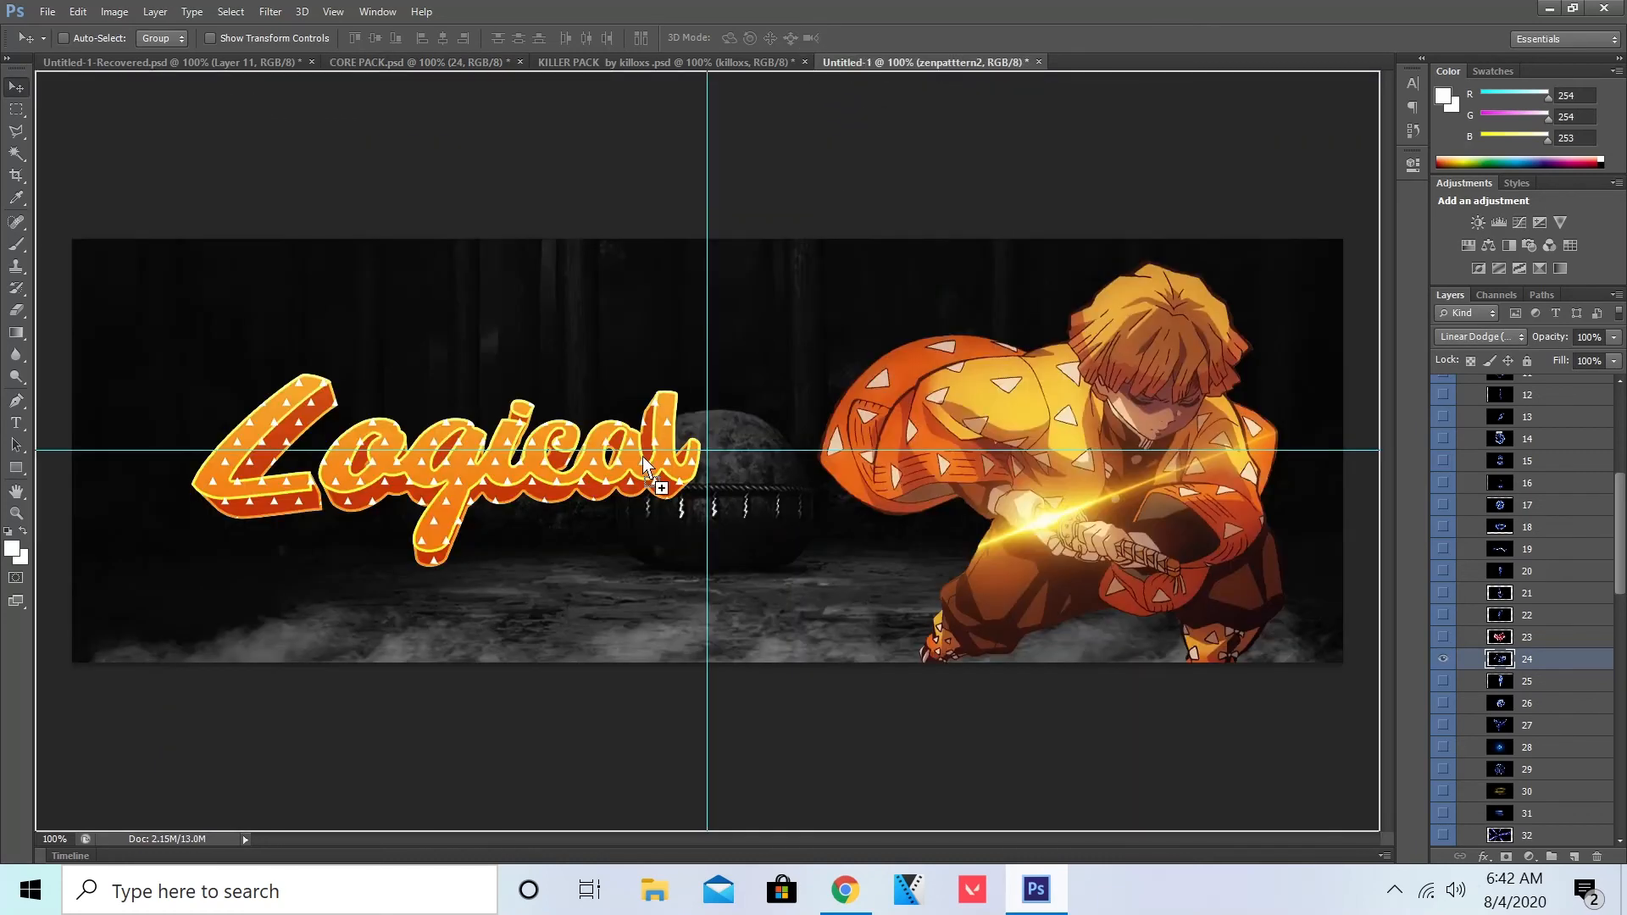
{"action": "left_click_drag", "start_coordinate": [481, 457], "coordinate": [482, 458]}
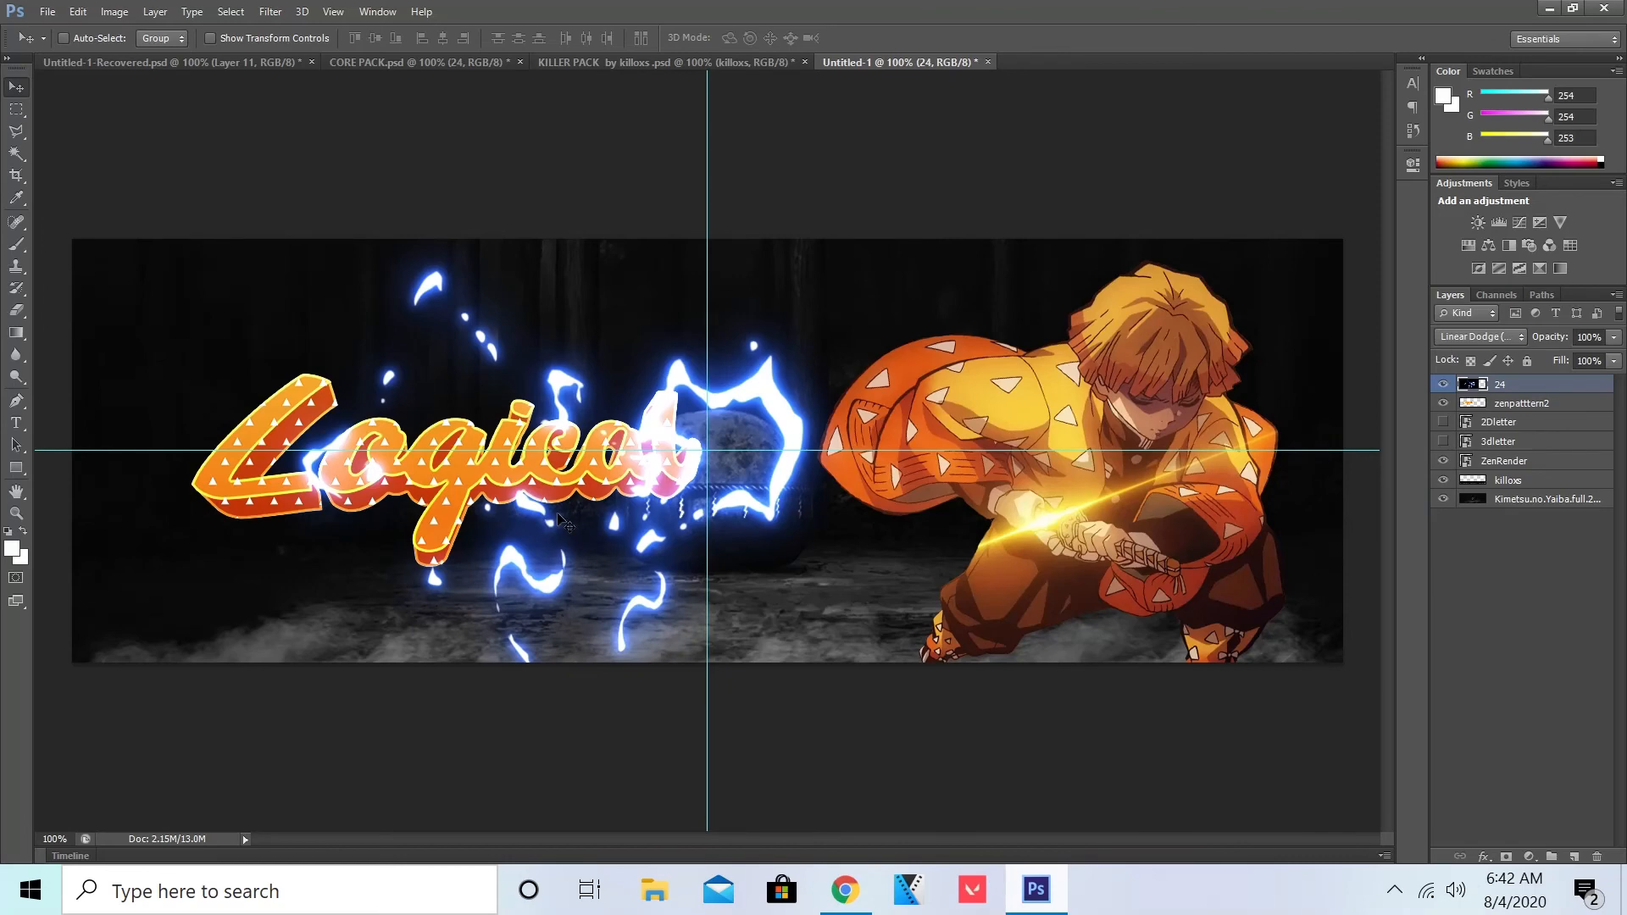
Step: Move the lightning layer so its bolts surround the "Logical" title
{"action": "left_click_drag", "start_coordinate": [559, 518], "coordinate": [226, 519]}
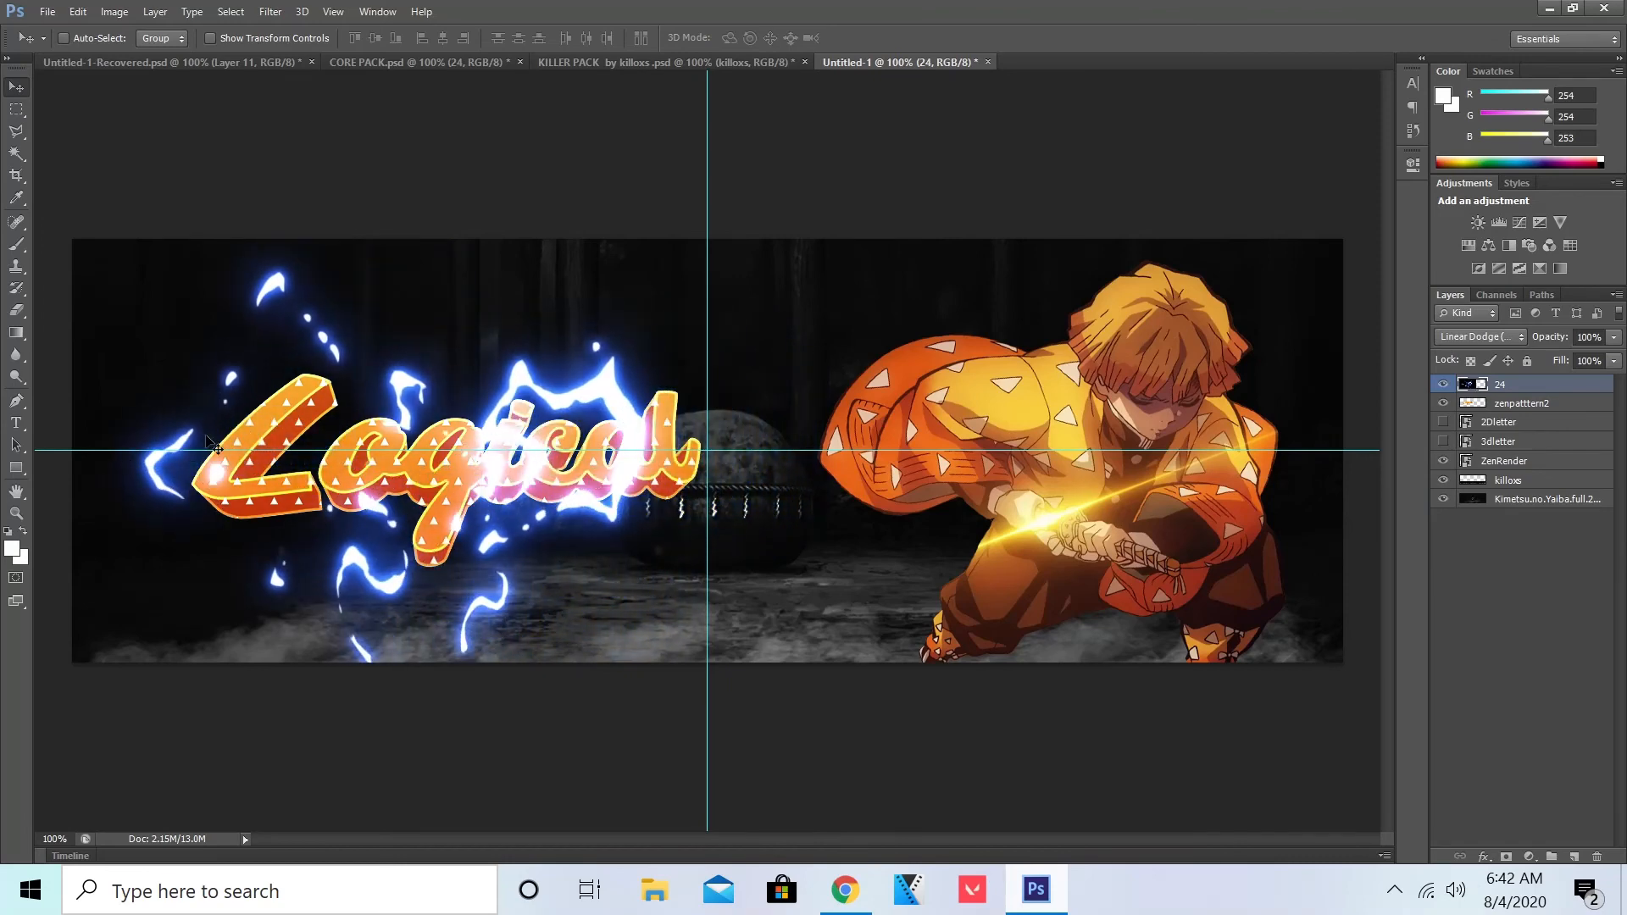
{"action": "left_click_drag", "start_coordinate": [441, 483], "coordinate": [441, 501]}
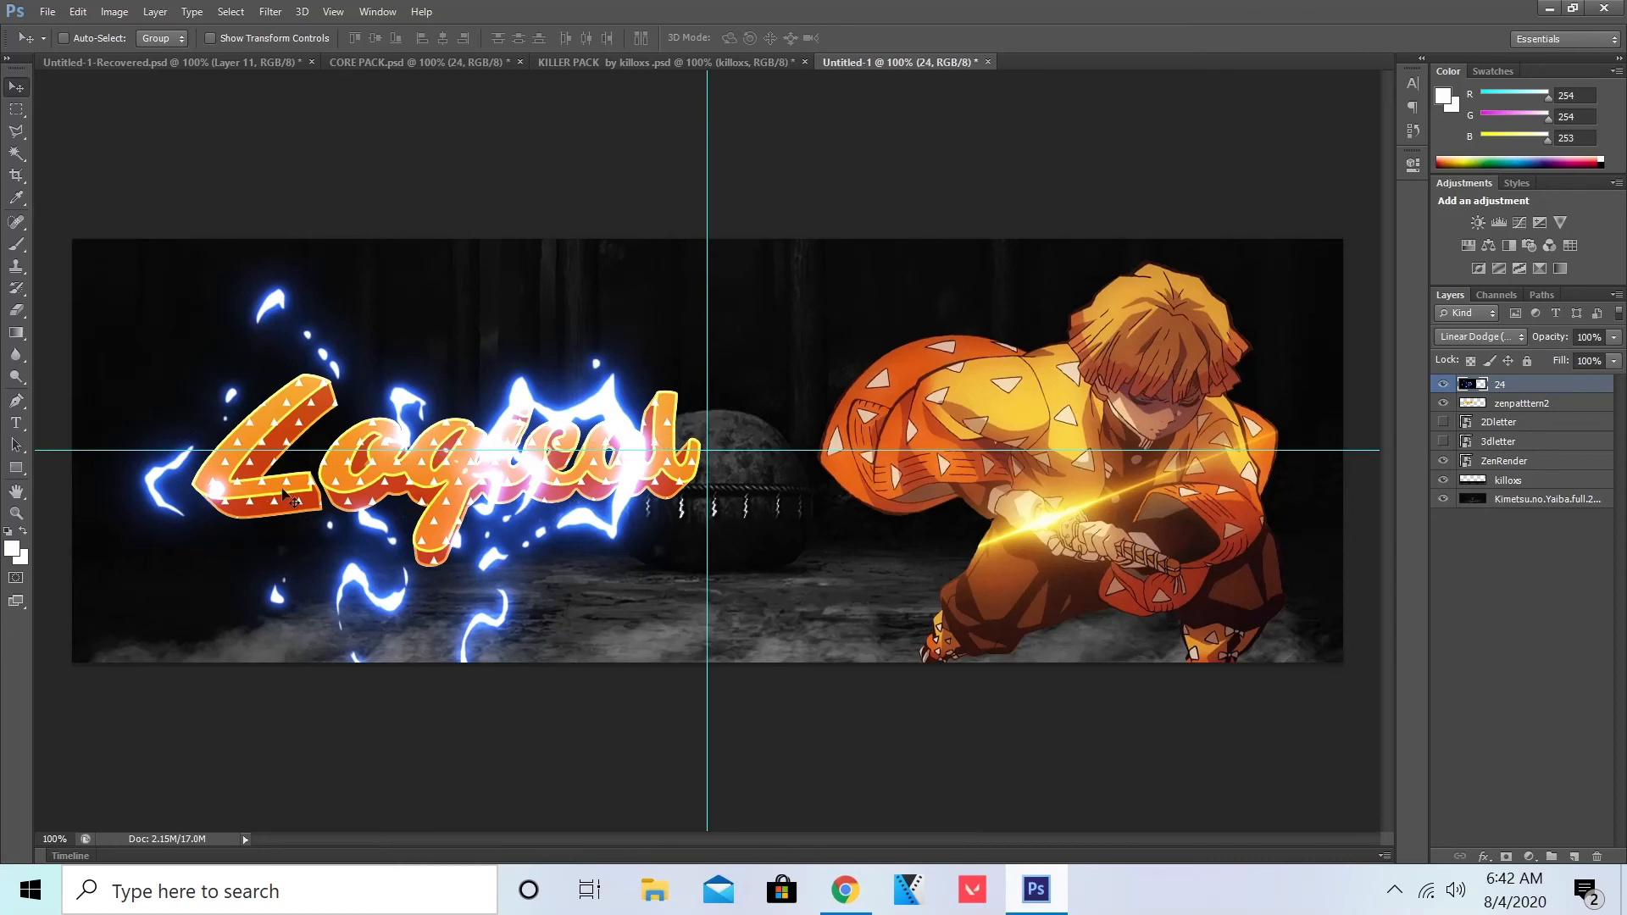
{"action": "mouse_move", "coordinate": [387, 477]}
{"action": "left_mouse_down"}
{"action": "mouse_move", "coordinate": [508, 436]}
{"action": "mouse_move", "coordinate": [877, 435]}
{"action": "mouse_move", "coordinate": [907, 368]}
{"action": "mouse_move", "coordinate": [881, 387]}
{"action": "mouse_move", "coordinate": [1508, 390]}
{"action": "mouse_move", "coordinate": [1166, 602]}
{"action": "mouse_move", "coordinate": [788, 638]}
{"action": "mouse_move", "coordinate": [745, 760]}
{"action": "mouse_move", "coordinate": [407, 322]}
{"action": "mouse_move", "coordinate": [551, 266]}
{"action": "mouse_move", "coordinate": [375, 383]}
{"action": "mouse_move", "coordinate": [501, 457]}
{"action": "mouse_move", "coordinate": [396, 497]}
{"action": "mouse_move", "coordinate": [508, 525]}
{"action": "mouse_move", "coordinate": [348, 460]}
{"action": "mouse_move", "coordinate": [401, 461]}
{"action": "left_mouse_up"}
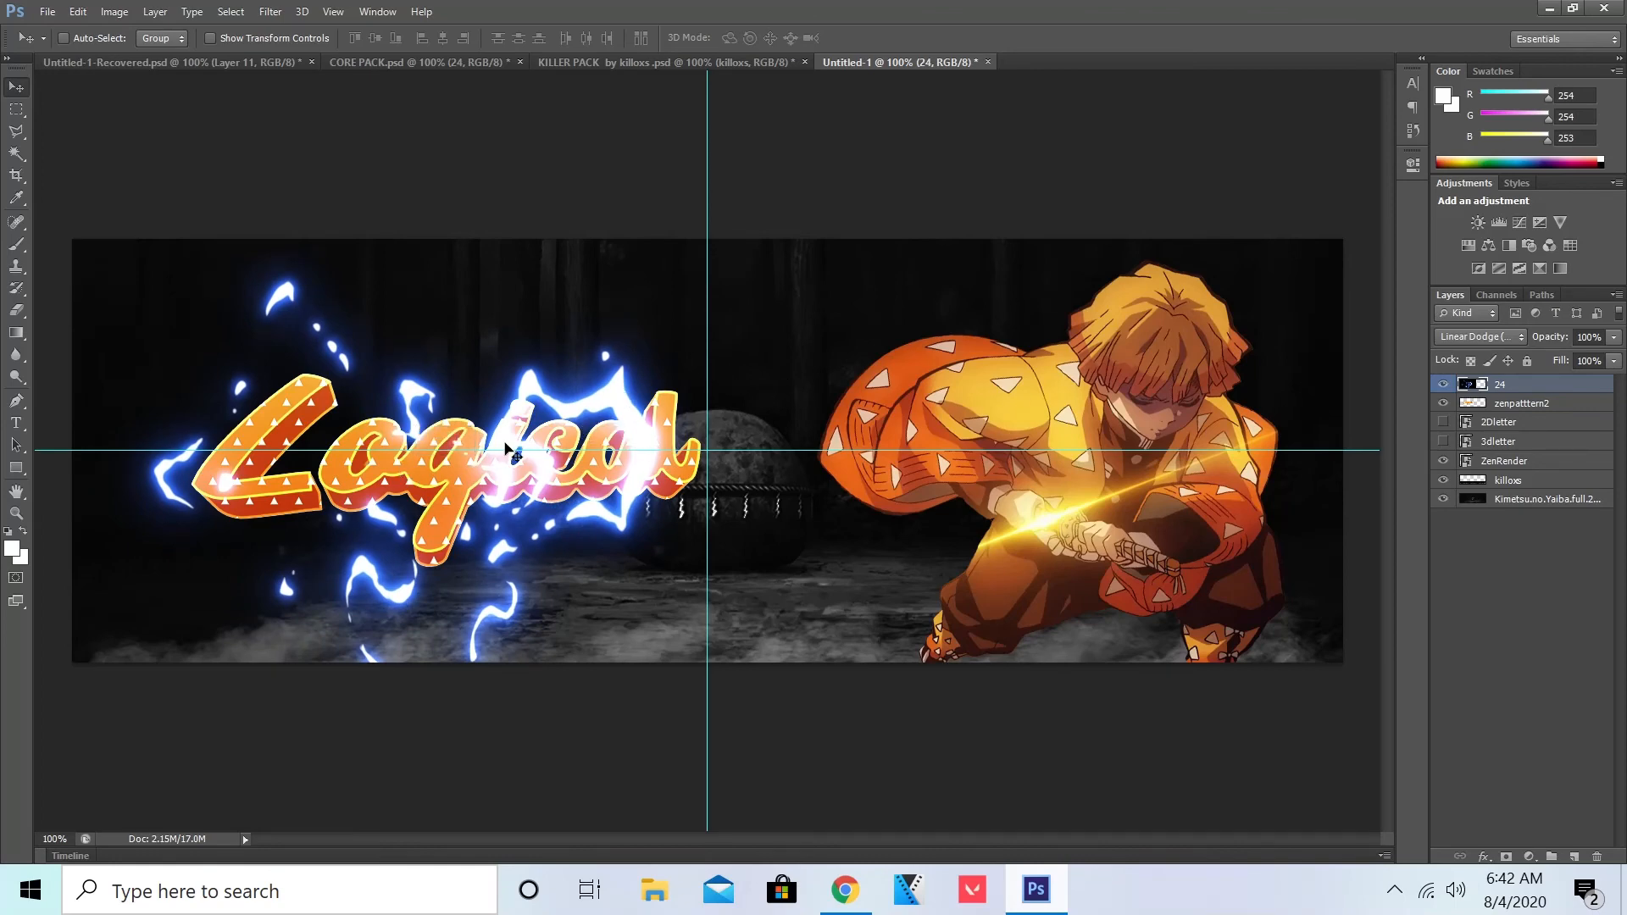
{"action": "mouse_move", "coordinate": [515, 422]}
{"action": "left_mouse_down"}
{"action": "mouse_move", "coordinate": [563, 384]}
{"action": "mouse_move", "coordinate": [495, 366]}
{"action": "mouse_move", "coordinate": [510, 405]}
{"action": "left_mouse_up"}
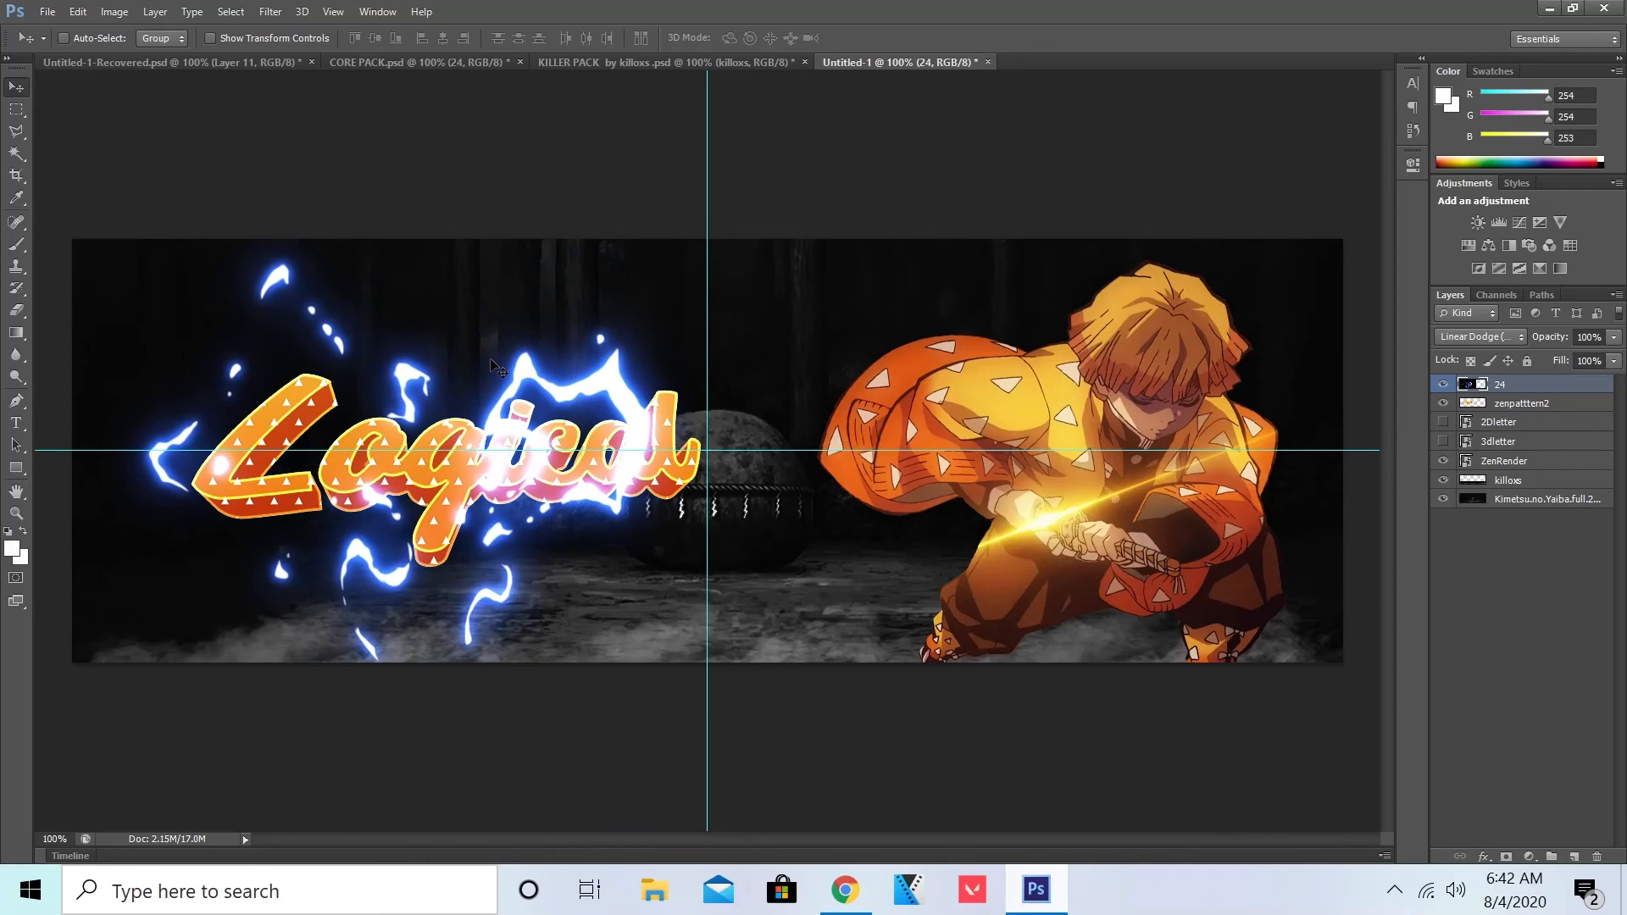
Step: Preview more lightning layers, up to layer 10, in CORE PACK.psd, check the KILLER PACK file, and return to the header document
{"action": "left_click", "coordinate": [494, 63]}
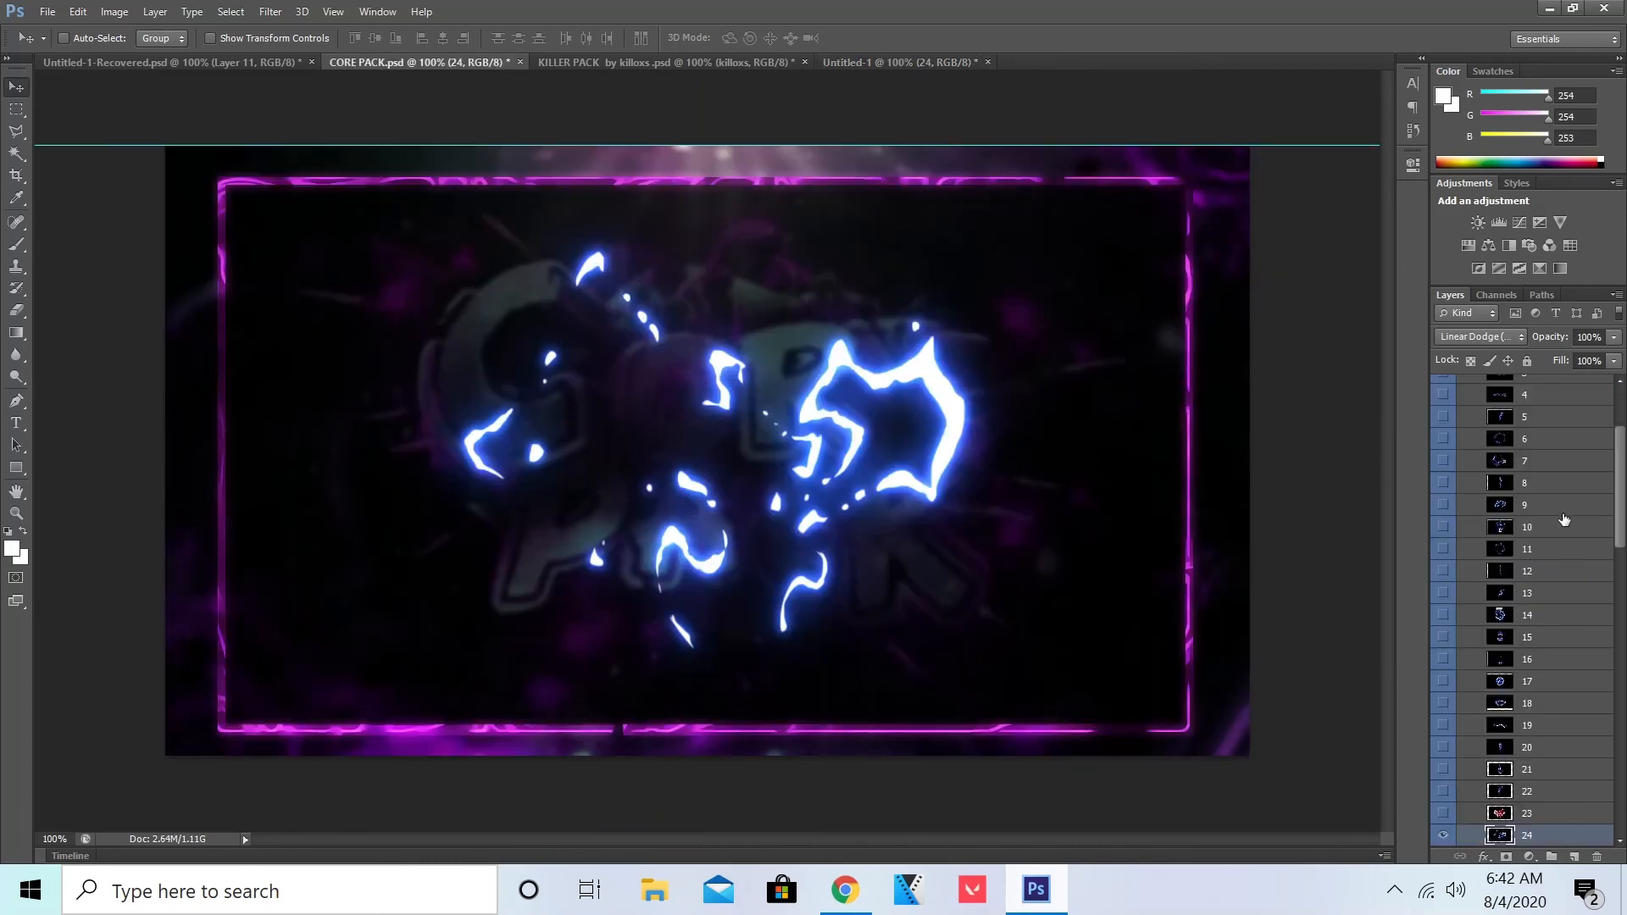
{"action": "left_click_drag", "start_coordinate": [1443, 527], "coordinate": [1437, 412]}
{"action": "scroll", "coordinate": [1437, 437], "scroll_direction": "down", "scroll_amount": 2}
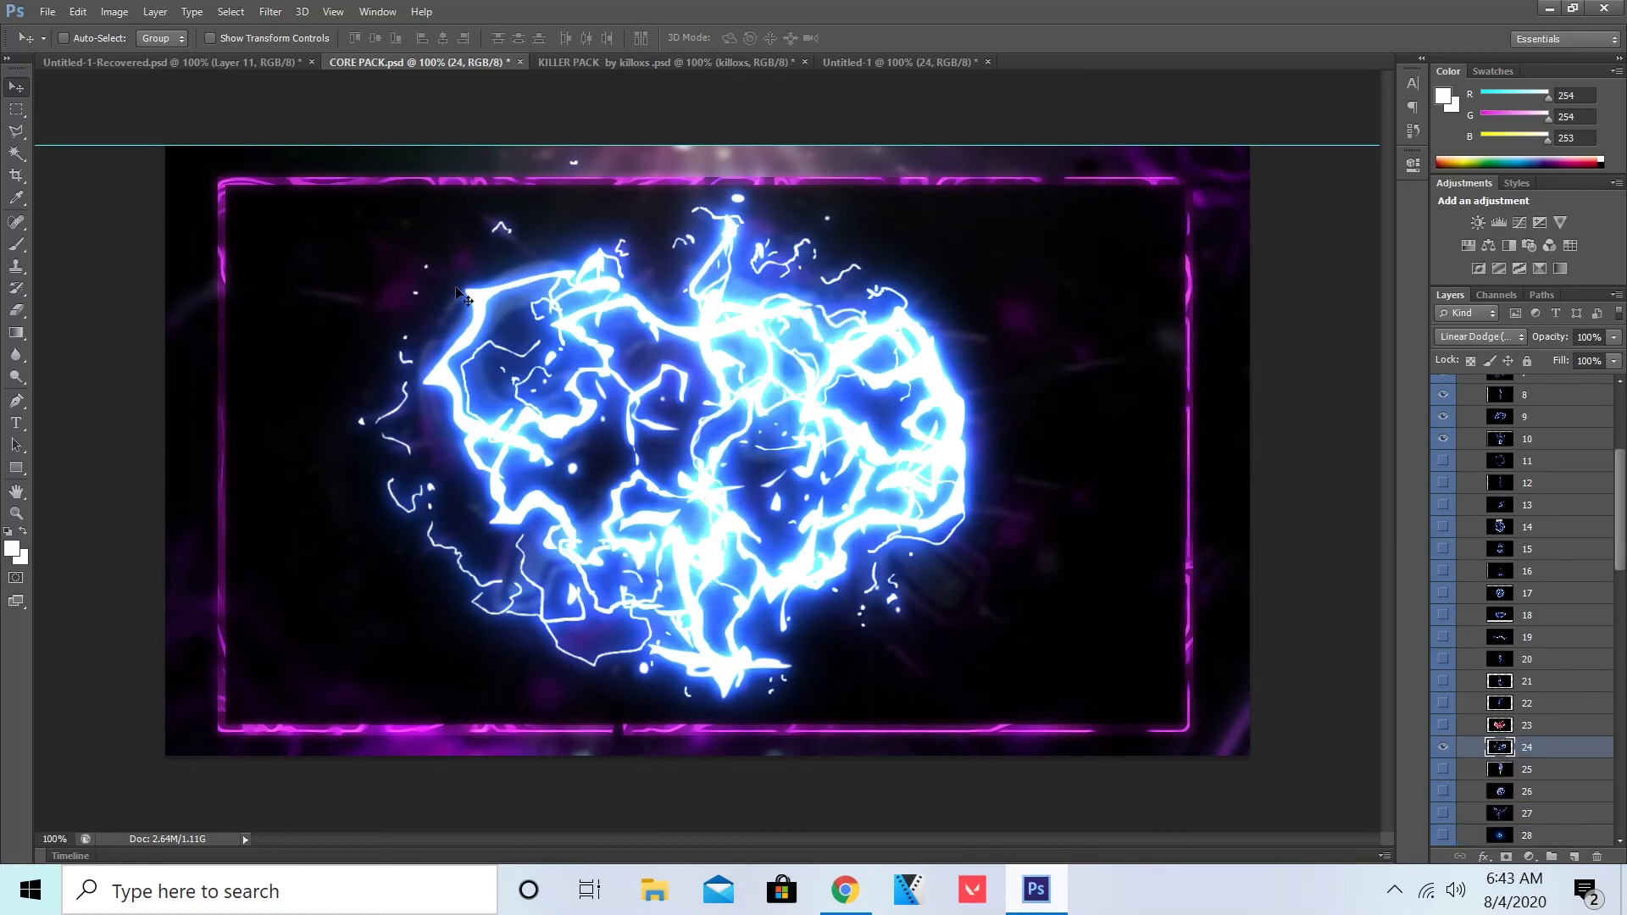
{"action": "left_click", "coordinate": [615, 59]}
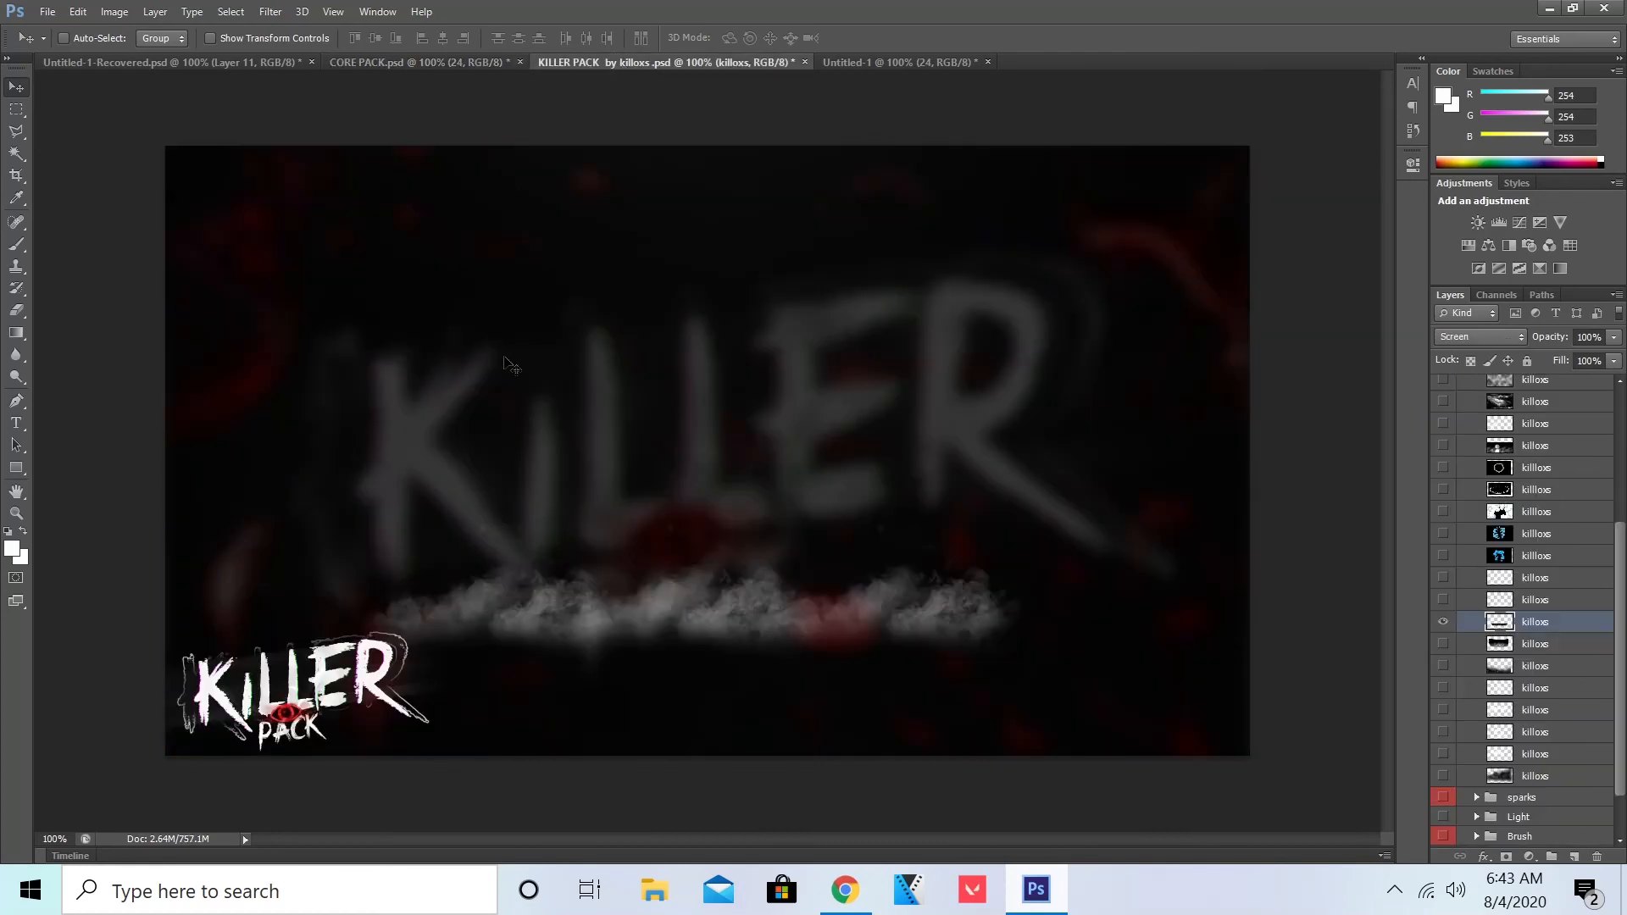
{"action": "left_click", "coordinate": [886, 62]}
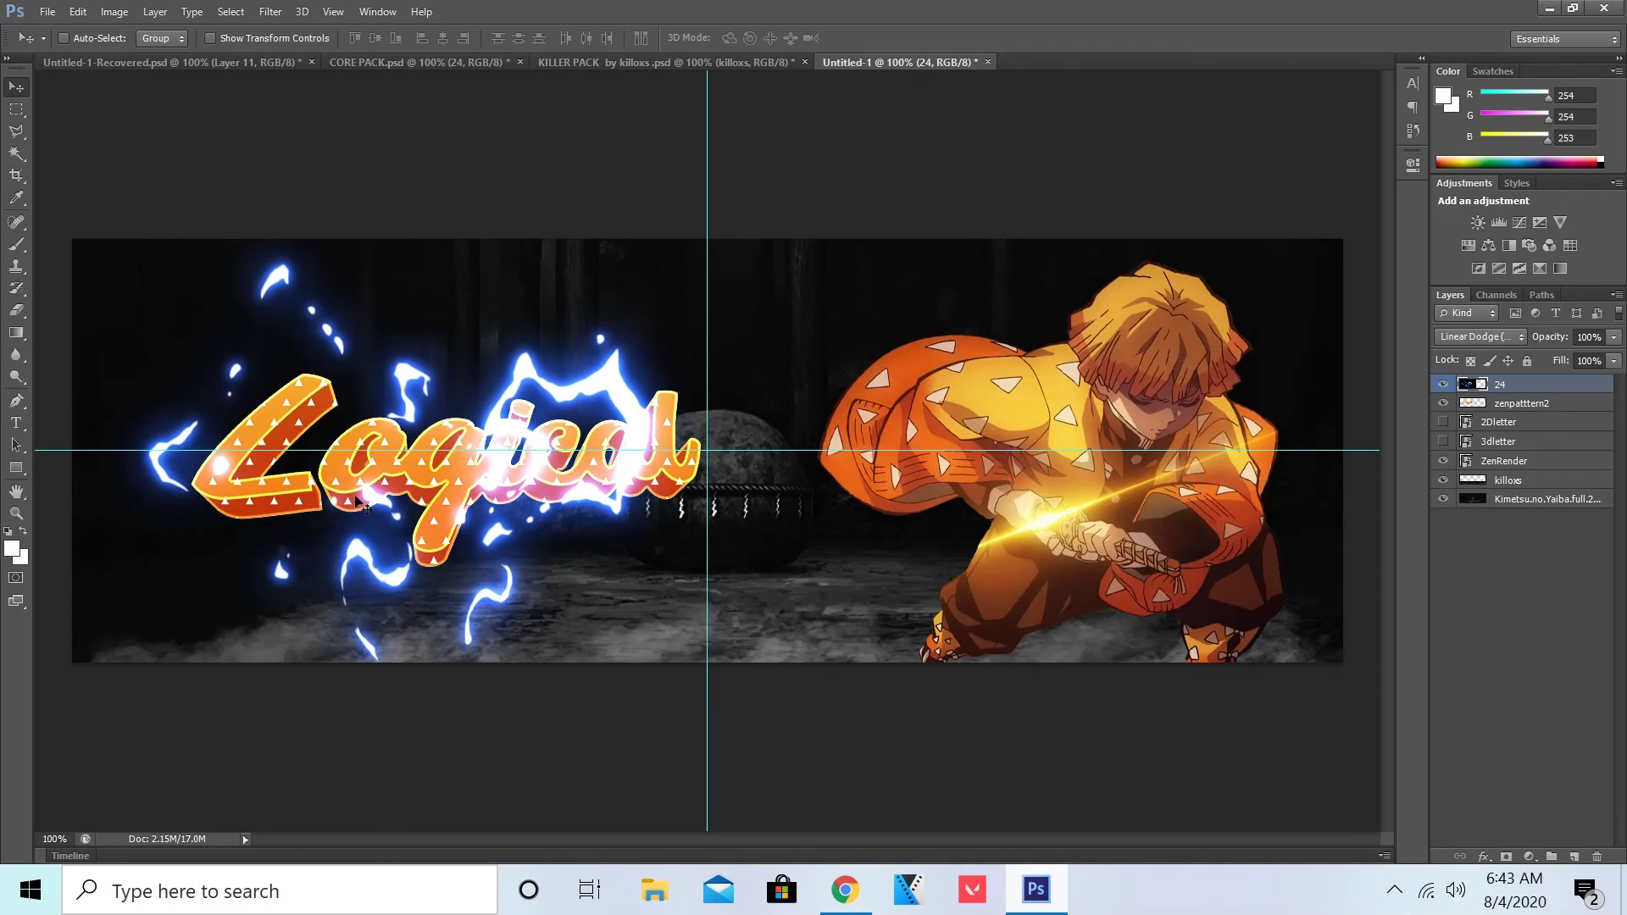
Step: Reposition the lightning layer over the title and rotate it -5.93° with Free Transform
{"action": "left_click_drag", "start_coordinate": [469, 505], "coordinate": [489, 501]}
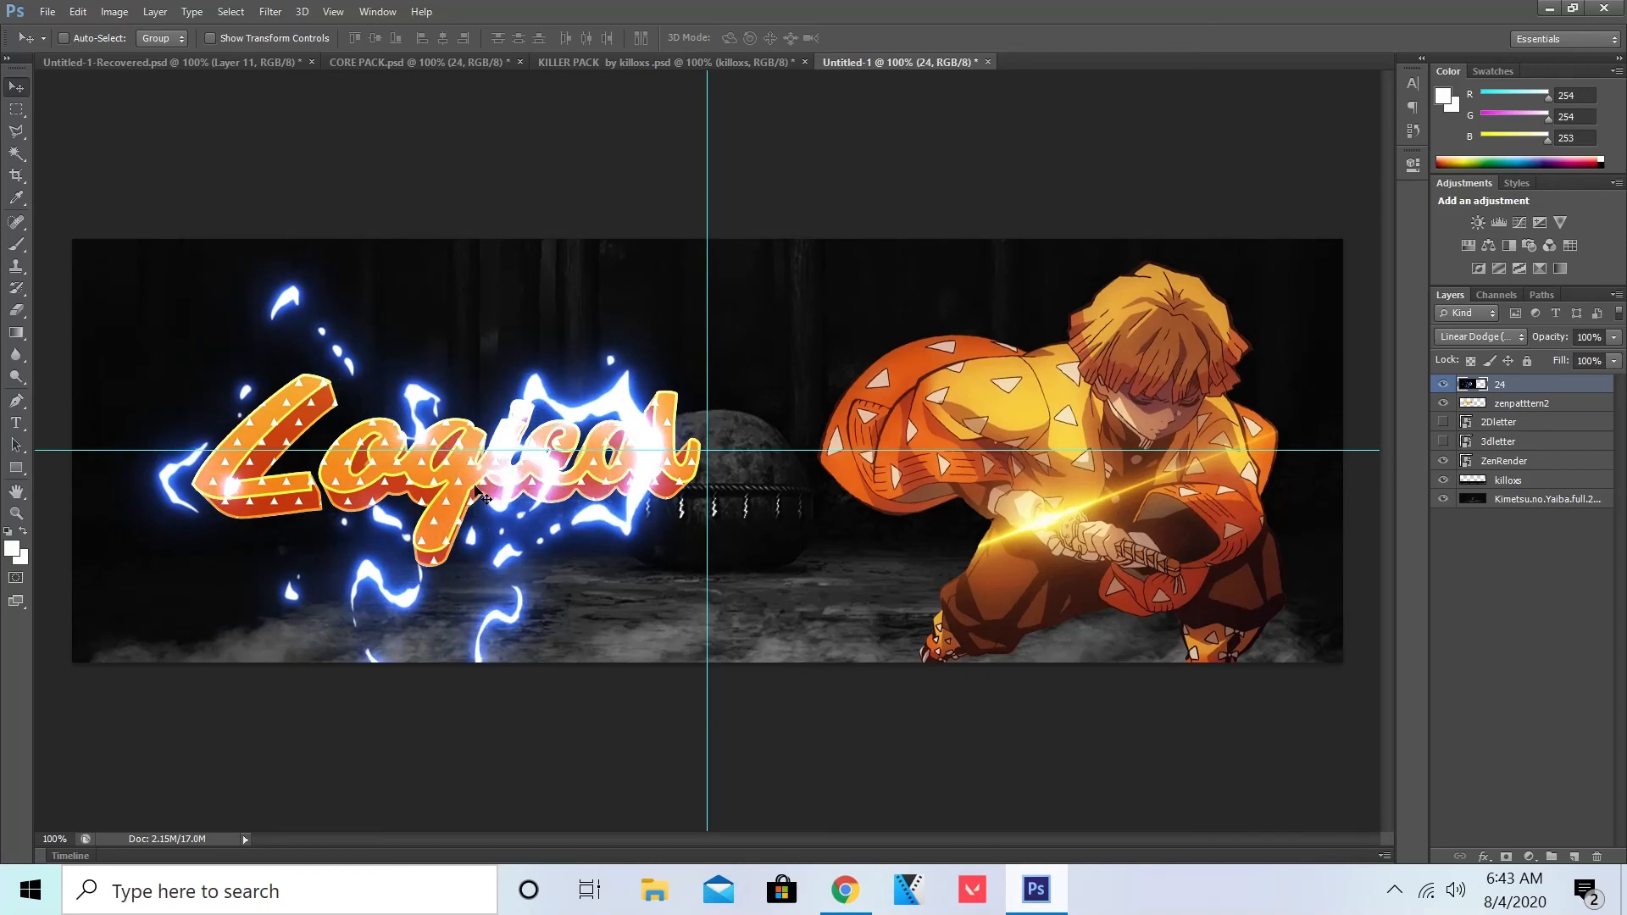
{"action": "key", "text": "ctrl+t"}
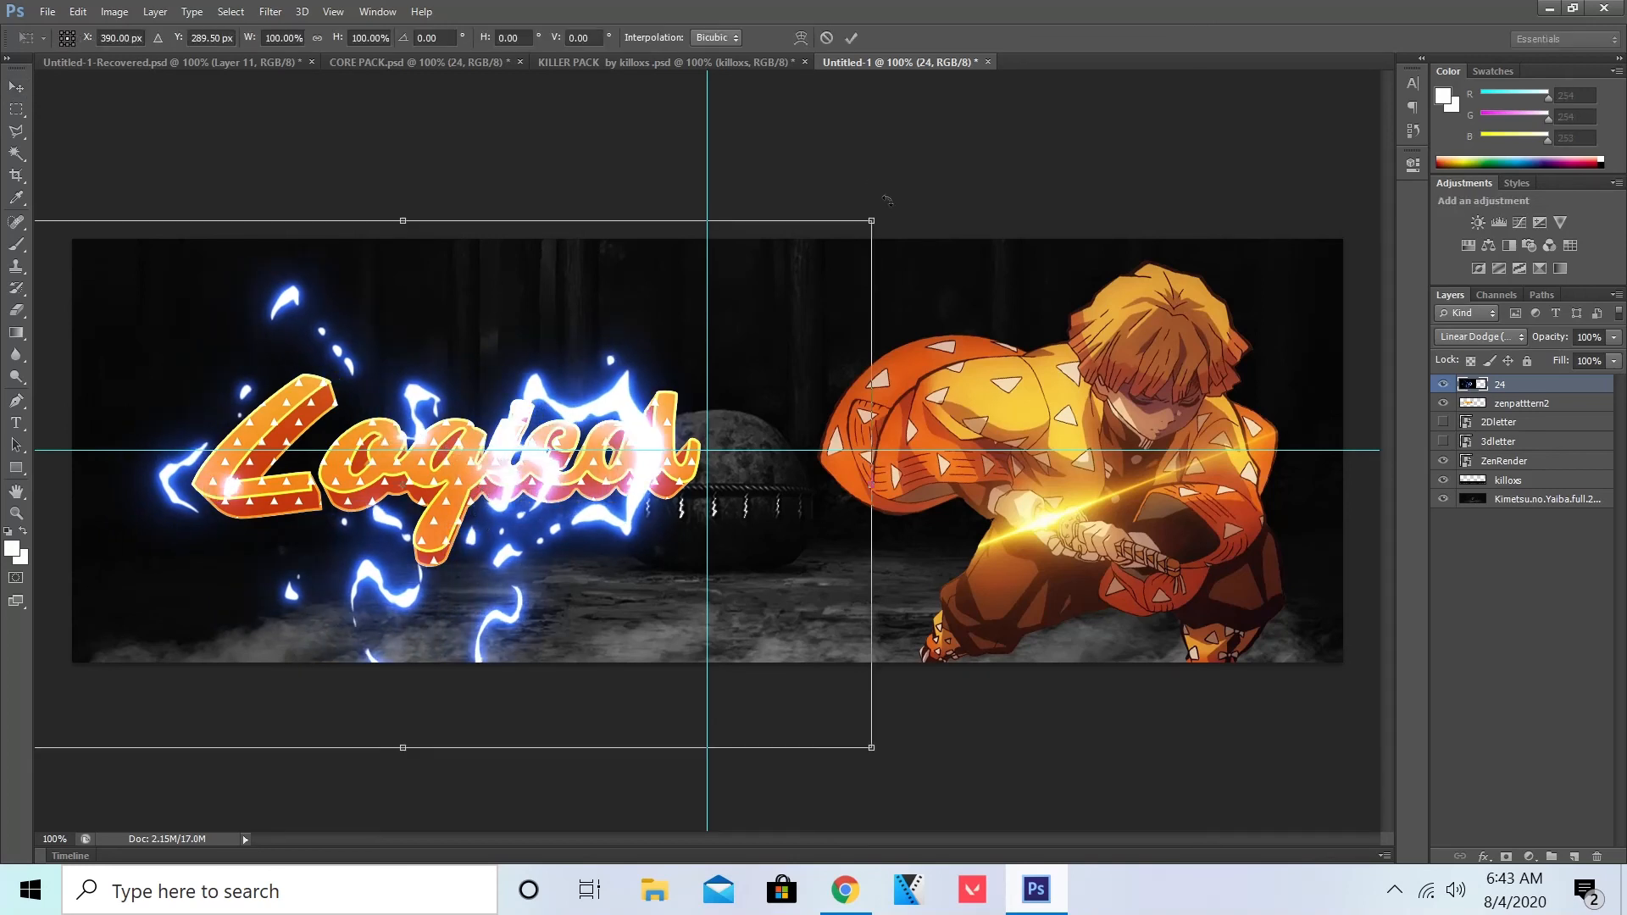
{"action": "left_click_drag", "start_coordinate": [886, 200], "coordinate": [854, 156]}
{"action": "mouse_move", "coordinate": [708, 558]}
{"action": "left_mouse_down"}
{"action": "mouse_move", "coordinate": [714, 513]}
{"action": "mouse_move", "coordinate": [709, 534]}
{"action": "left_mouse_up"}
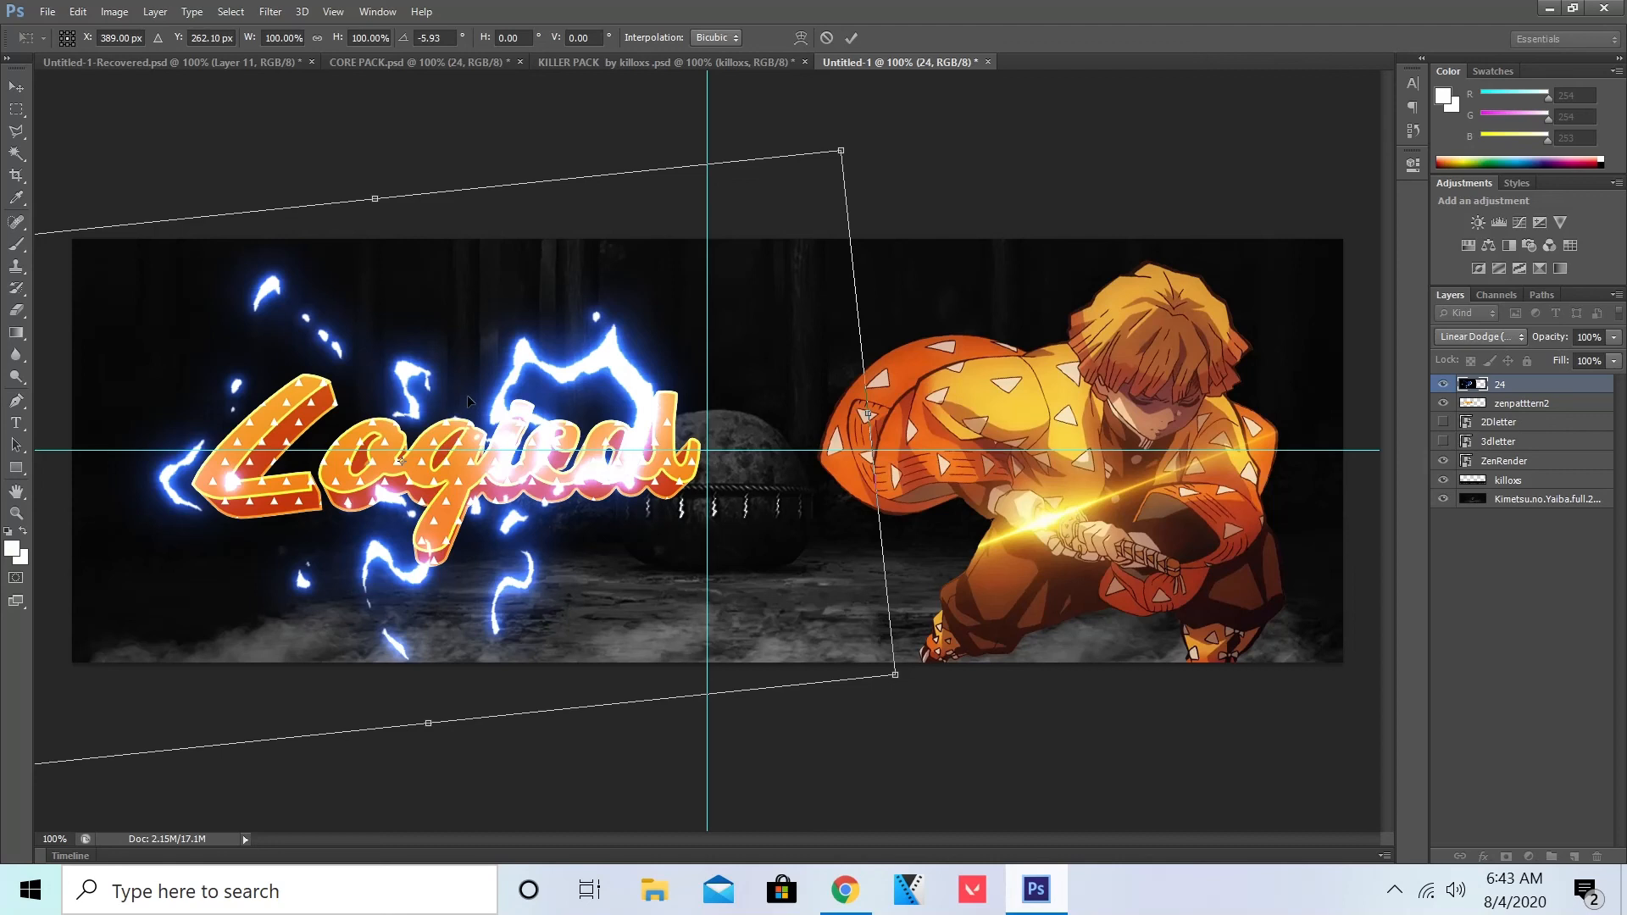
{"action": "key", "text": "Return"}
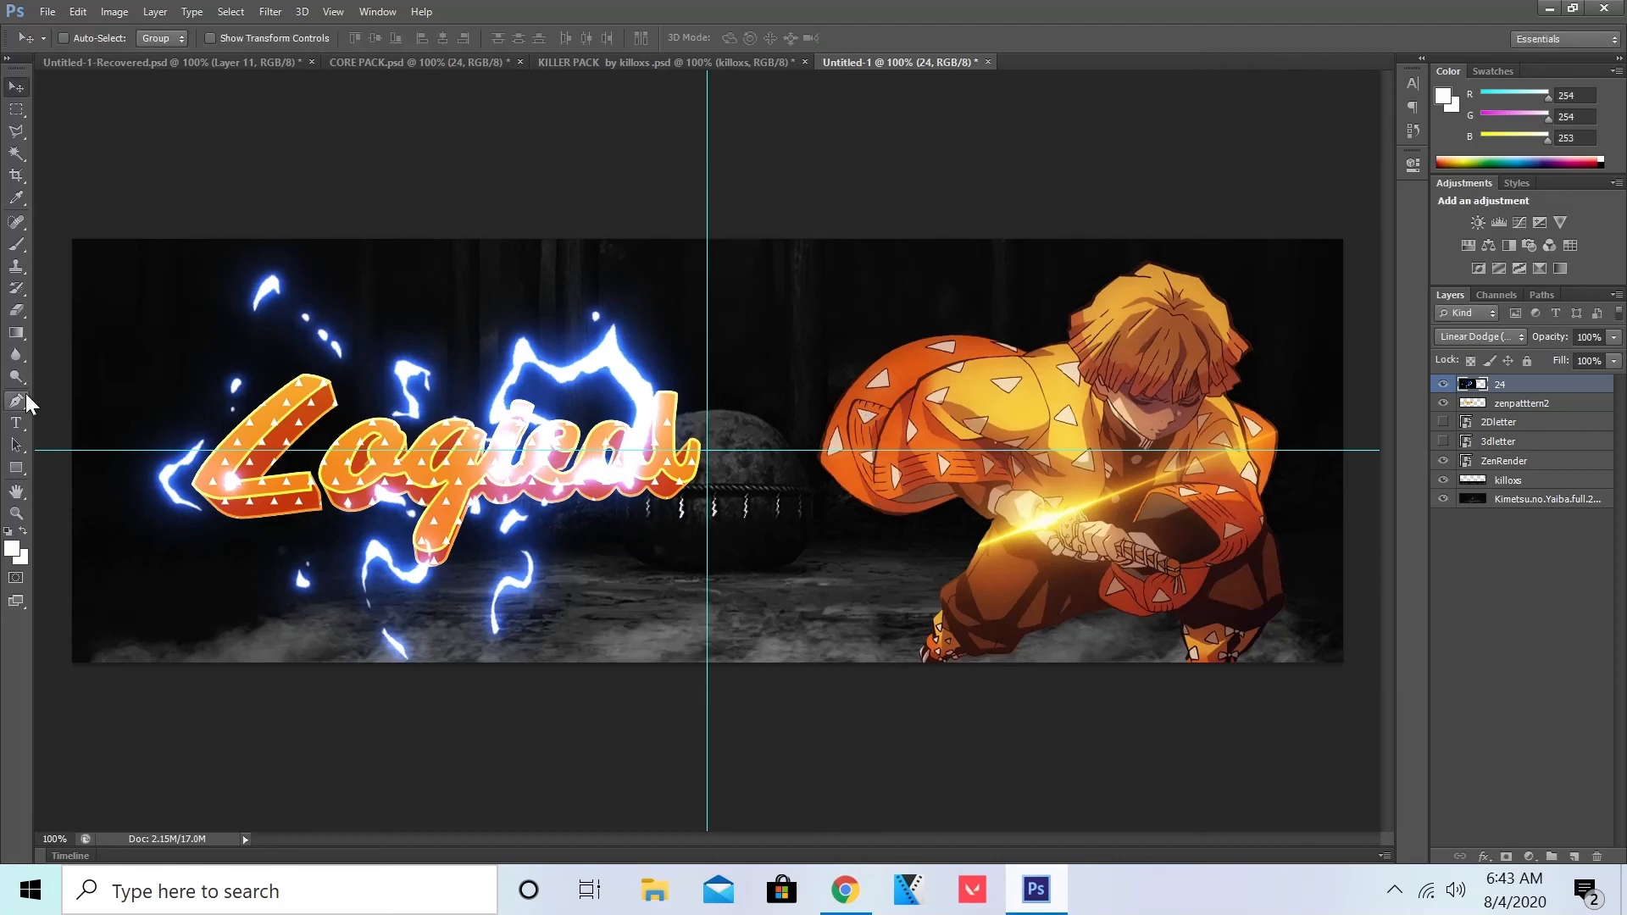
Step: Erase the lightning over and around the "Logical" title, keeping only the bolt and sparks beside the letter L
{"action": "left_click", "coordinate": [16, 310]}
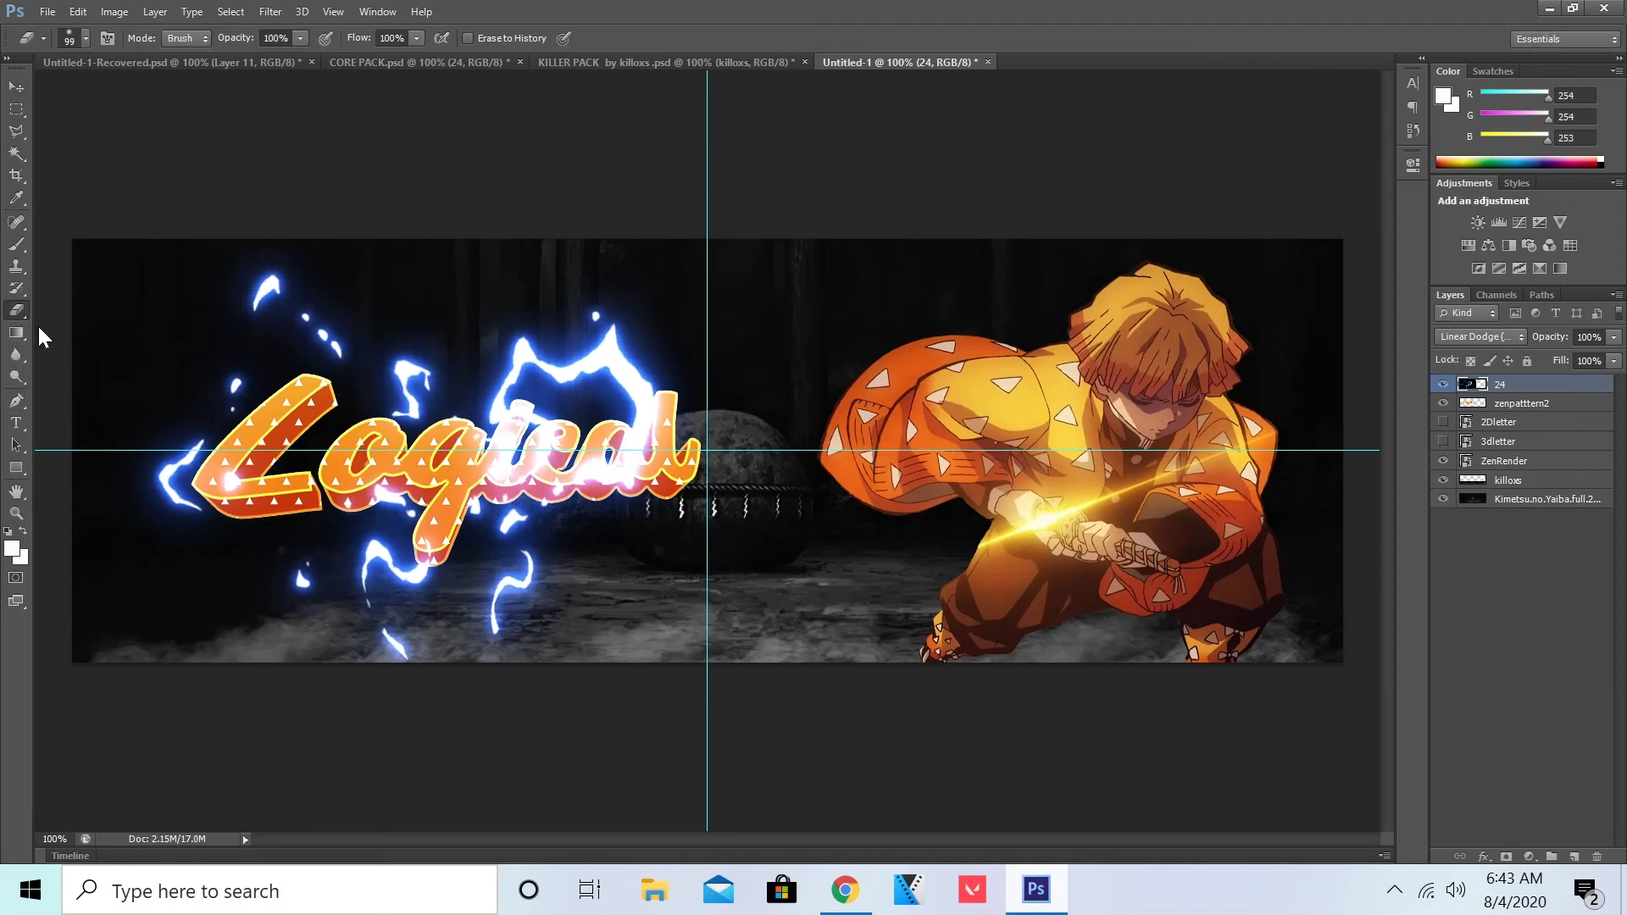
{"action": "right_click", "coordinate": [224, 346], "text": "alt"}
{"action": "left_click_drag", "start_coordinate": [215, 246], "coordinate": [302, 216]}
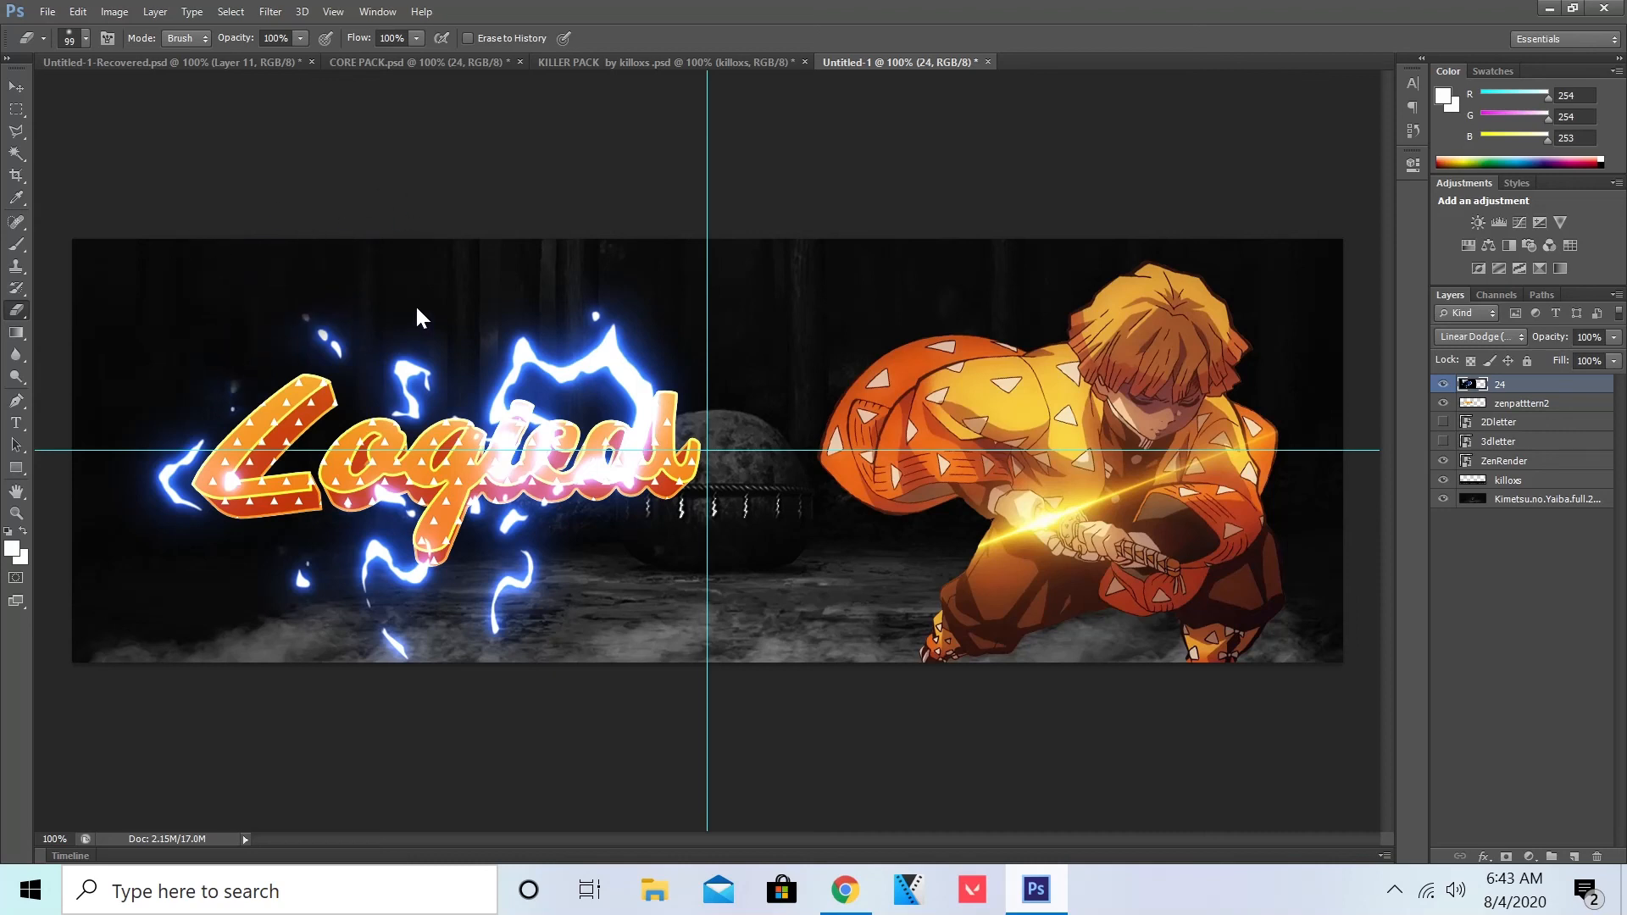
{"action": "key", "text": "ctrl+z"}
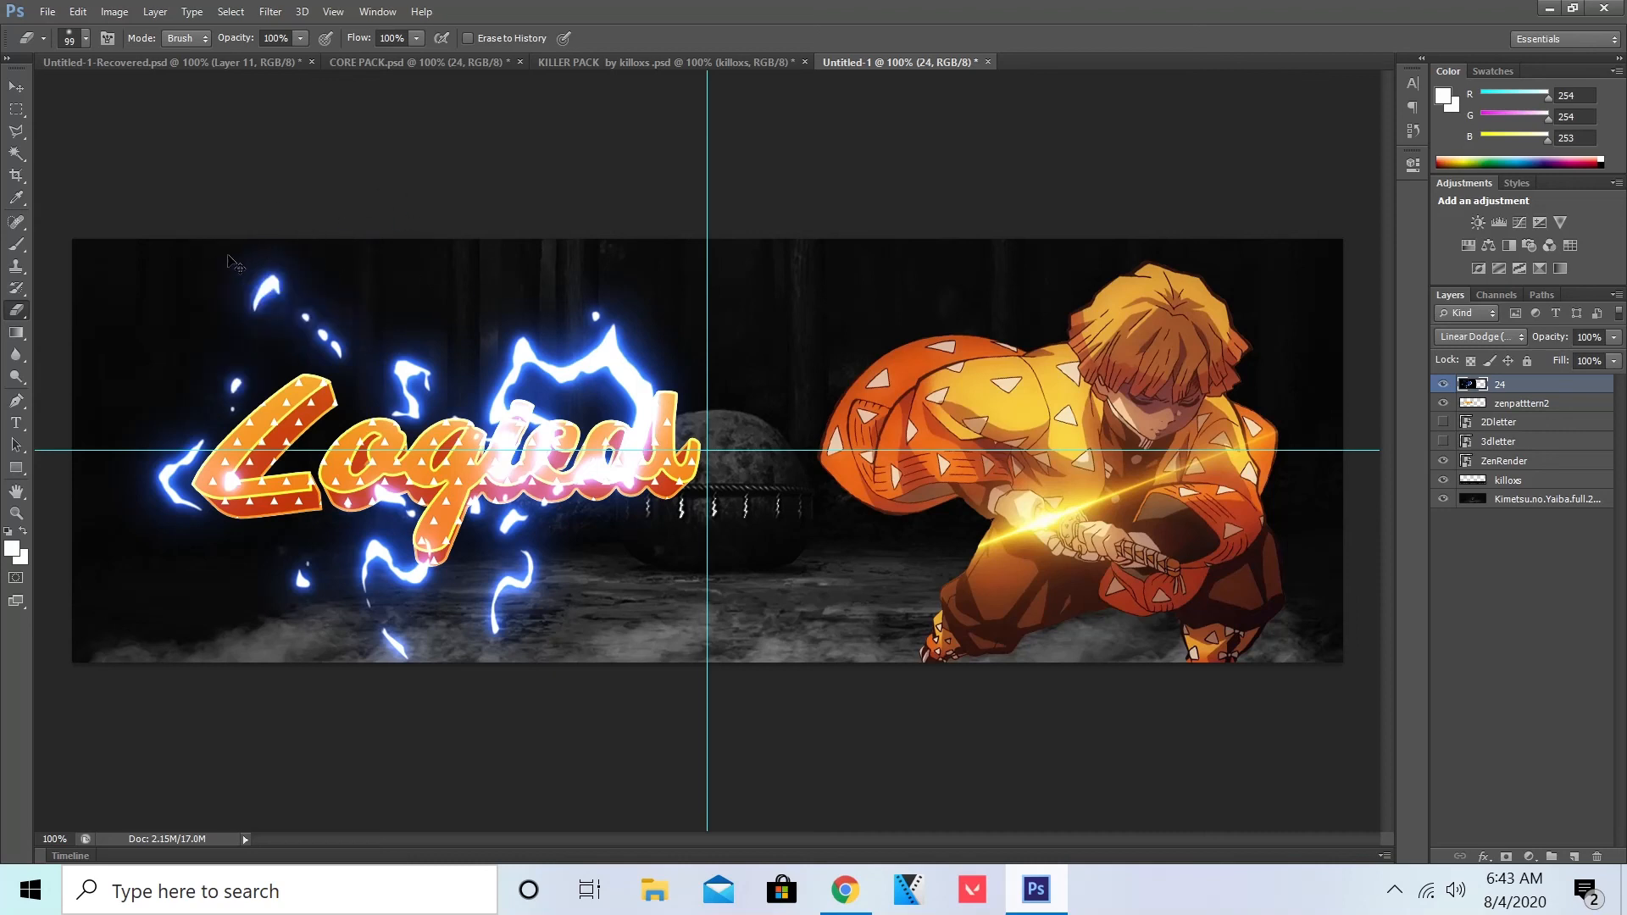
{"action": "mouse_move", "coordinate": [228, 256]}
{"action": "left_mouse_down"}
{"action": "mouse_move", "coordinate": [300, 248]}
{"action": "mouse_move", "coordinate": [210, 259]}
{"action": "mouse_move", "coordinate": [226, 236]}
{"action": "mouse_move", "coordinate": [310, 259]}
{"action": "mouse_move", "coordinate": [285, 267]}
{"action": "mouse_move", "coordinate": [330, 311]}
{"action": "mouse_move", "coordinate": [380, 303]}
{"action": "mouse_move", "coordinate": [404, 334]}
{"action": "mouse_move", "coordinate": [360, 393]}
{"action": "mouse_move", "coordinate": [346, 388]}
{"action": "mouse_move", "coordinate": [403, 455]}
{"action": "mouse_move", "coordinate": [402, 404]}
{"action": "mouse_move", "coordinate": [254, 474]}
{"action": "mouse_move", "coordinate": [223, 427]}
{"action": "mouse_move", "coordinate": [227, 448]}
{"action": "mouse_move", "coordinate": [346, 462]}
{"action": "mouse_move", "coordinate": [219, 522]}
{"action": "mouse_move", "coordinate": [338, 552]}
{"action": "mouse_move", "coordinate": [445, 414]}
{"action": "mouse_move", "coordinate": [408, 540]}
{"action": "mouse_move", "coordinate": [308, 619]}
{"action": "mouse_move", "coordinate": [458, 617]}
{"action": "mouse_move", "coordinate": [554, 475]}
{"action": "mouse_move", "coordinate": [539, 277]}
{"action": "mouse_move", "coordinate": [447, 353]}
{"action": "mouse_move", "coordinate": [615, 345]}
{"action": "mouse_move", "coordinate": [489, 347]}
{"action": "mouse_move", "coordinate": [574, 275]}
{"action": "mouse_move", "coordinate": [565, 396]}
{"action": "left_mouse_up"}
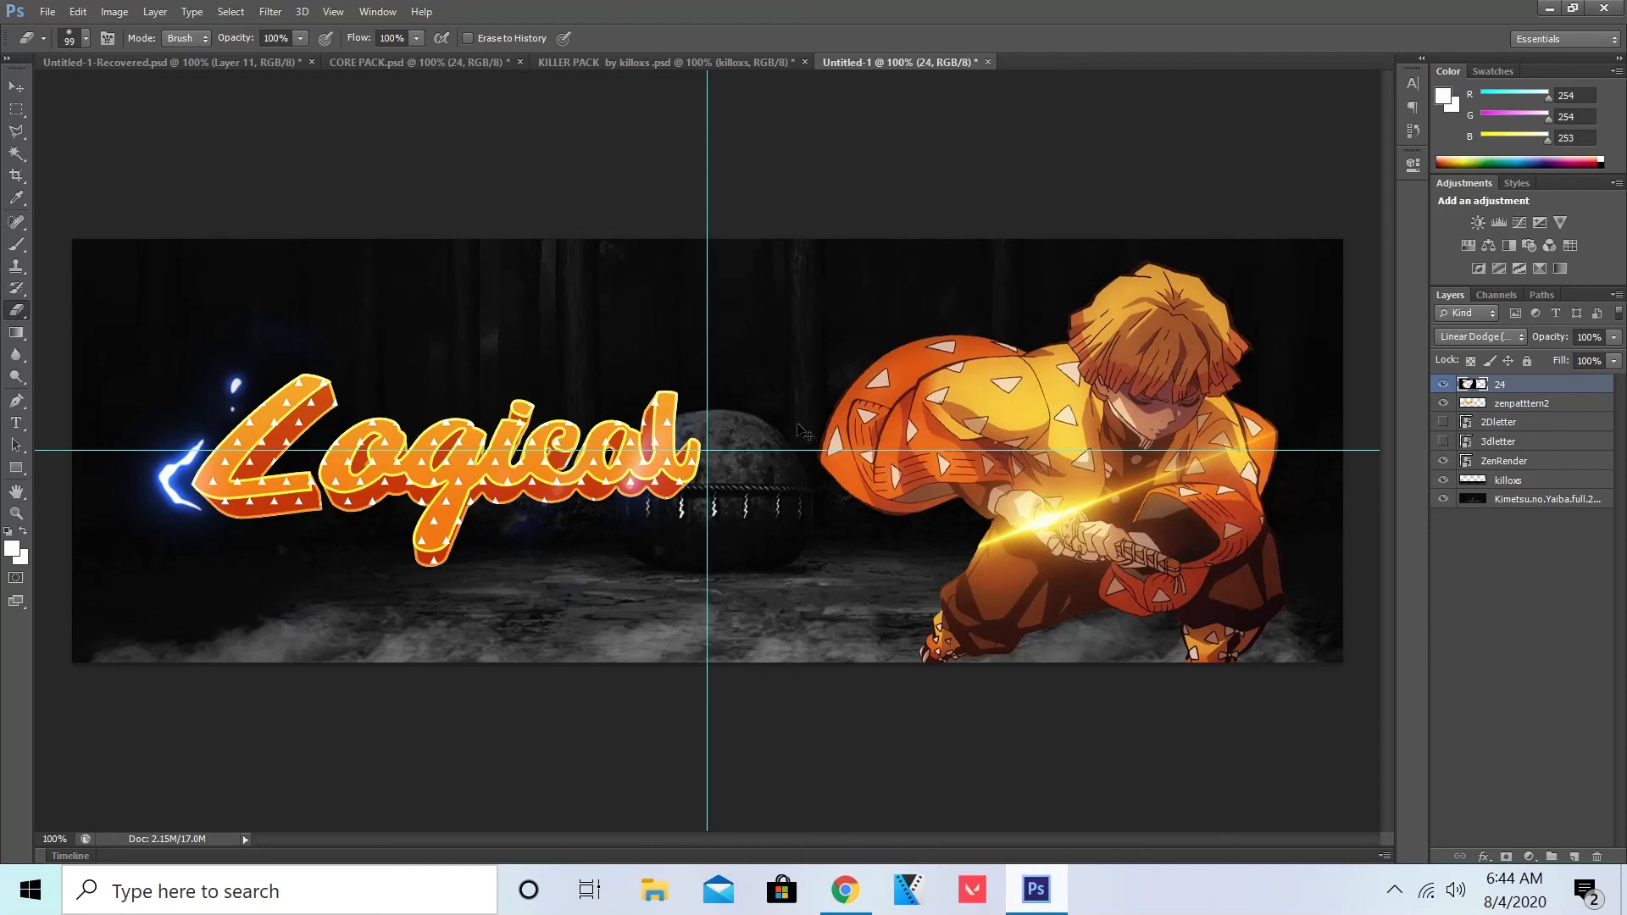
{"action": "left_click", "coordinate": [628, 444]}
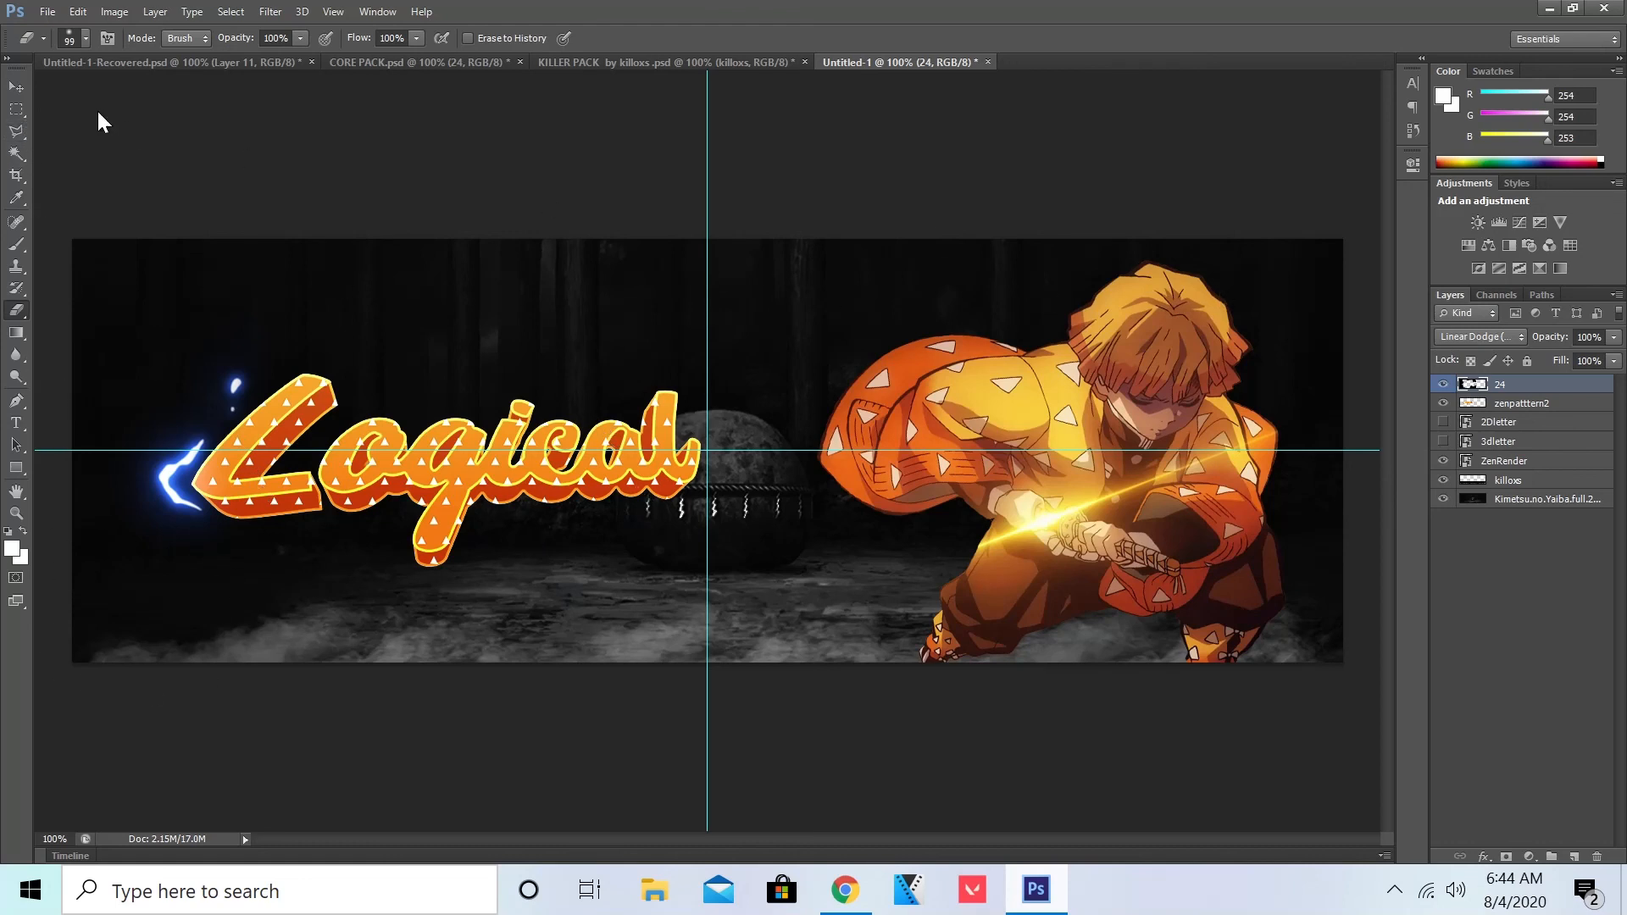
Step: Recolor the remaining lightning yellow with a Hue/Saturation adjustment, setting the hue to -180 and lowering the saturation
{"action": "left_click", "coordinate": [16, 87]}
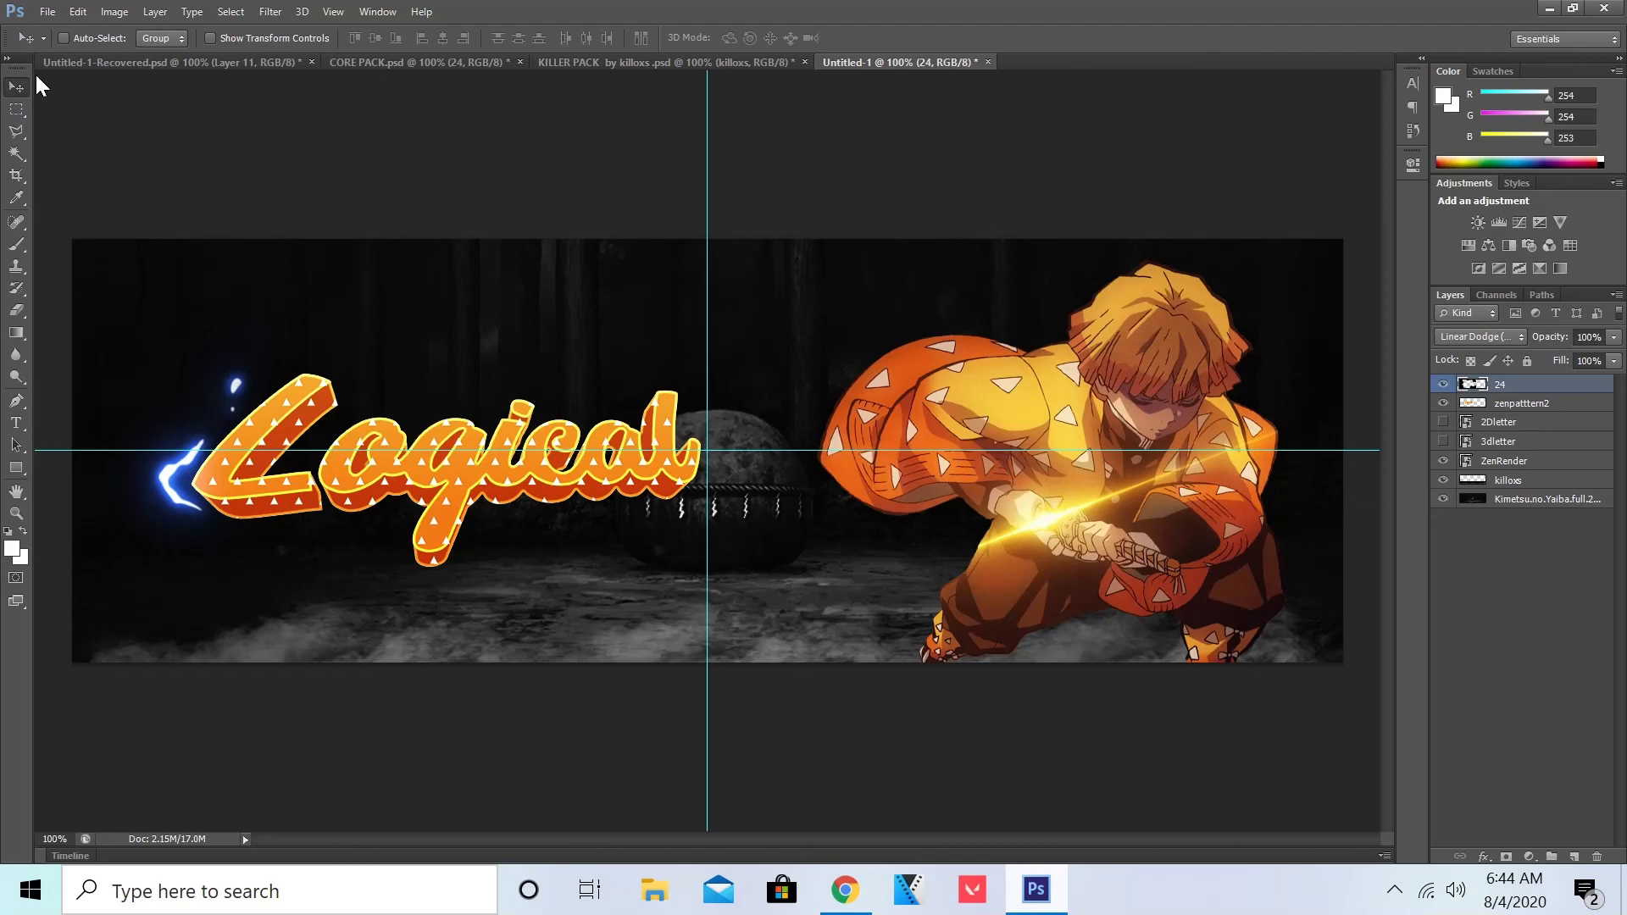
{"action": "left_click", "coordinate": [85, 11]}
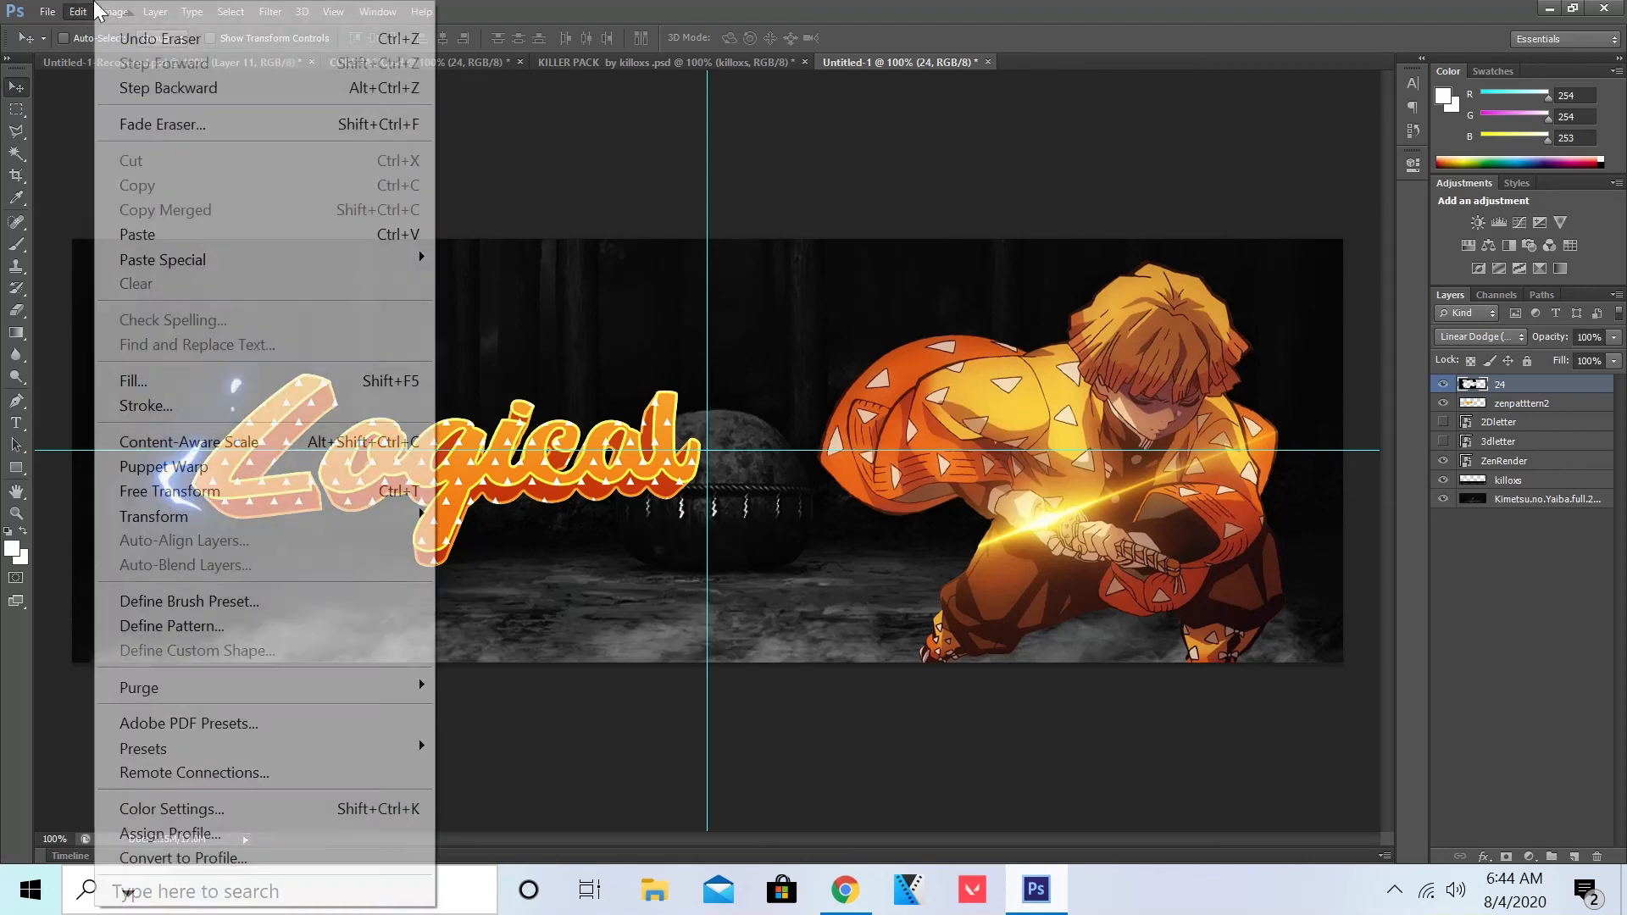
{"action": "left_click", "coordinate": [585, 10]}
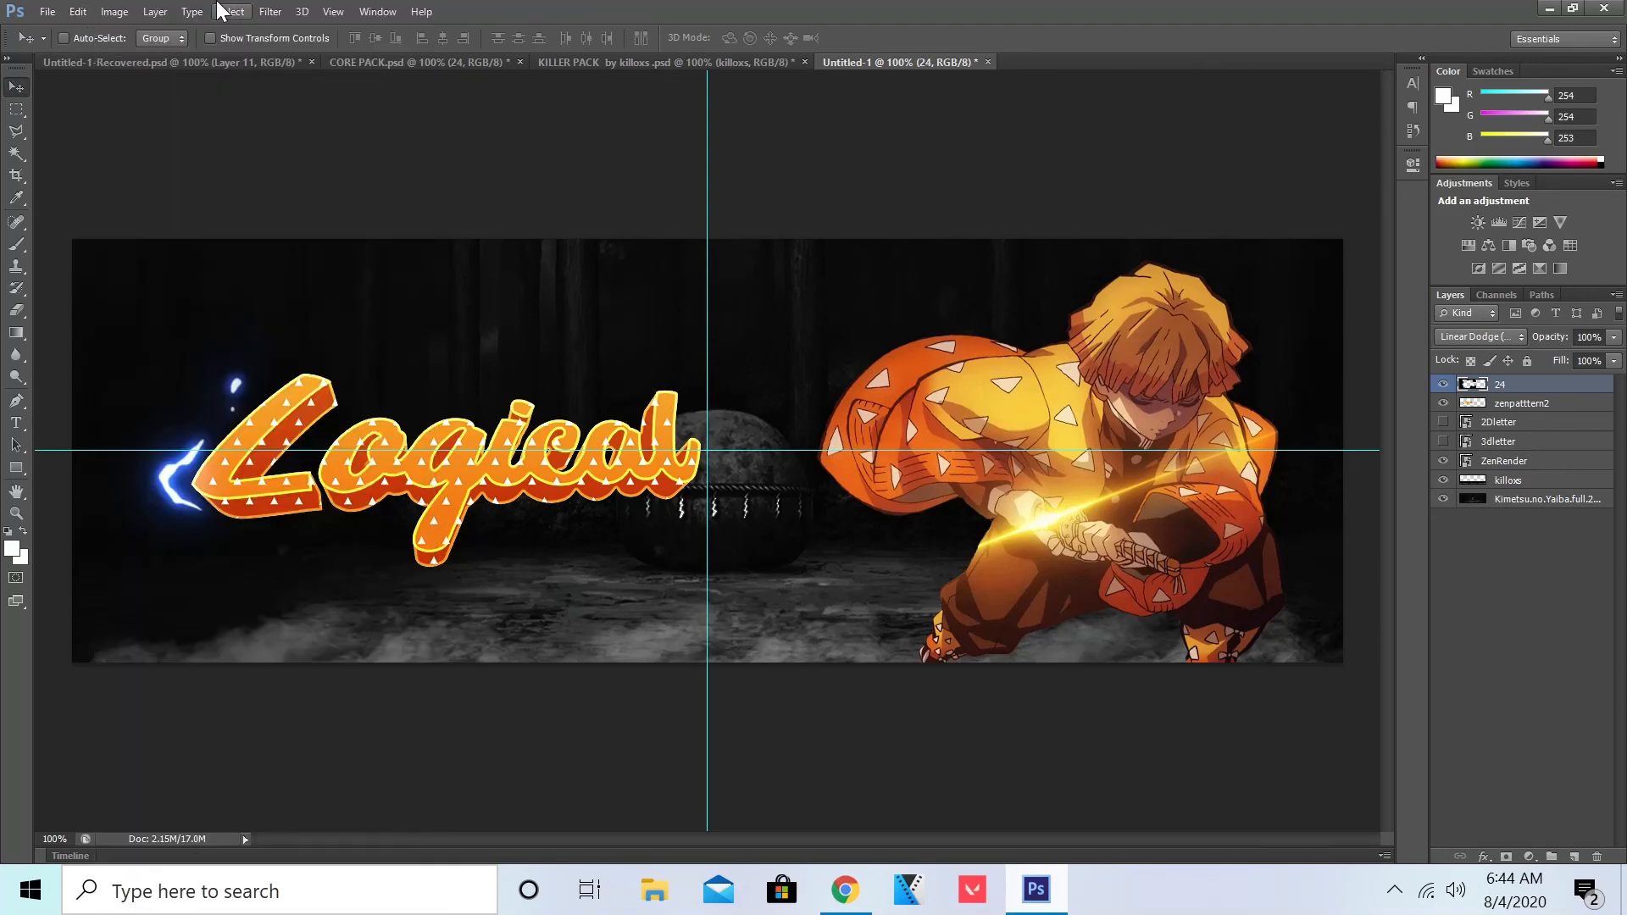
{"action": "left_click", "coordinate": [114, 11]}
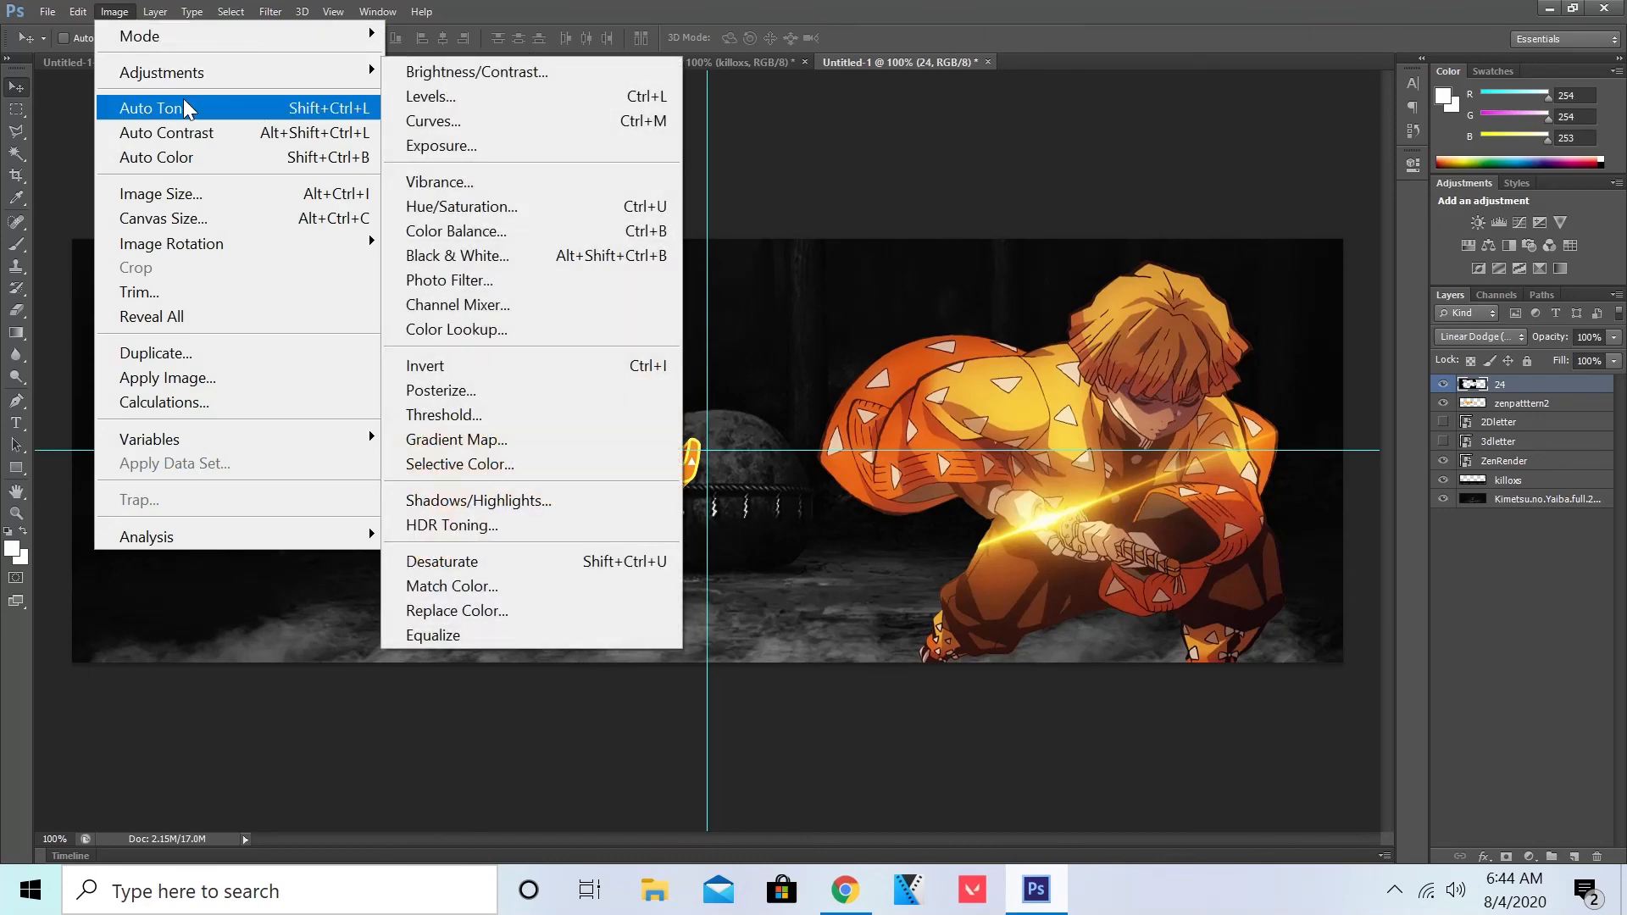
{"action": "left_click", "coordinate": [500, 206]}
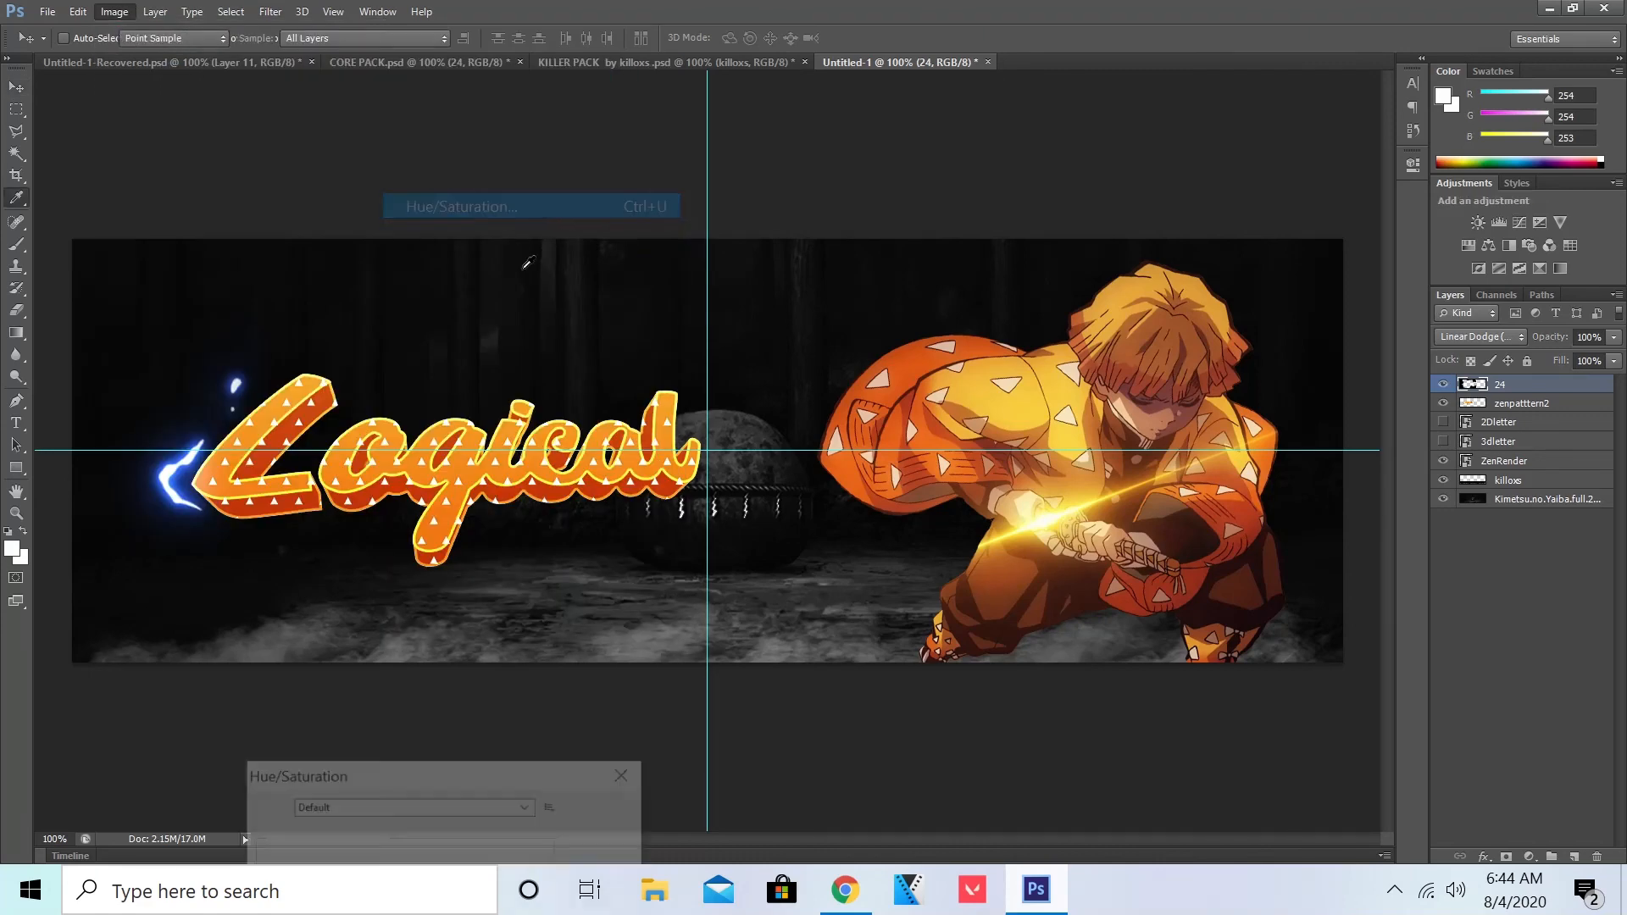
{"action": "left_click_drag", "start_coordinate": [519, 771], "coordinate": [1025, 292]}
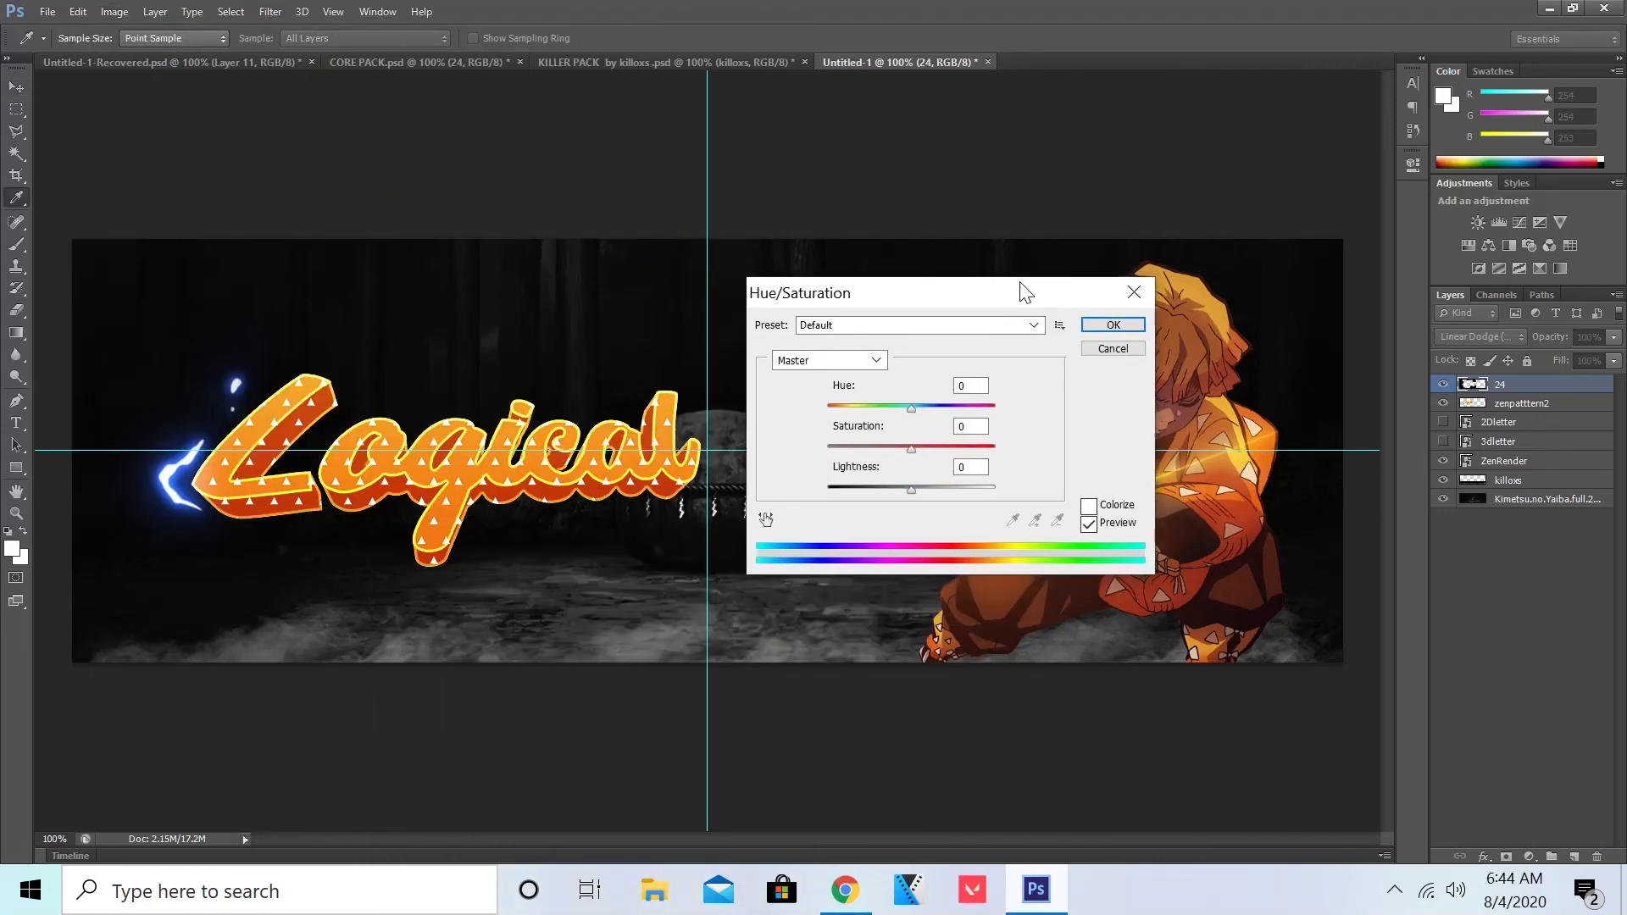
{"action": "left_click_drag", "start_coordinate": [912, 409], "coordinate": [813, 416]}
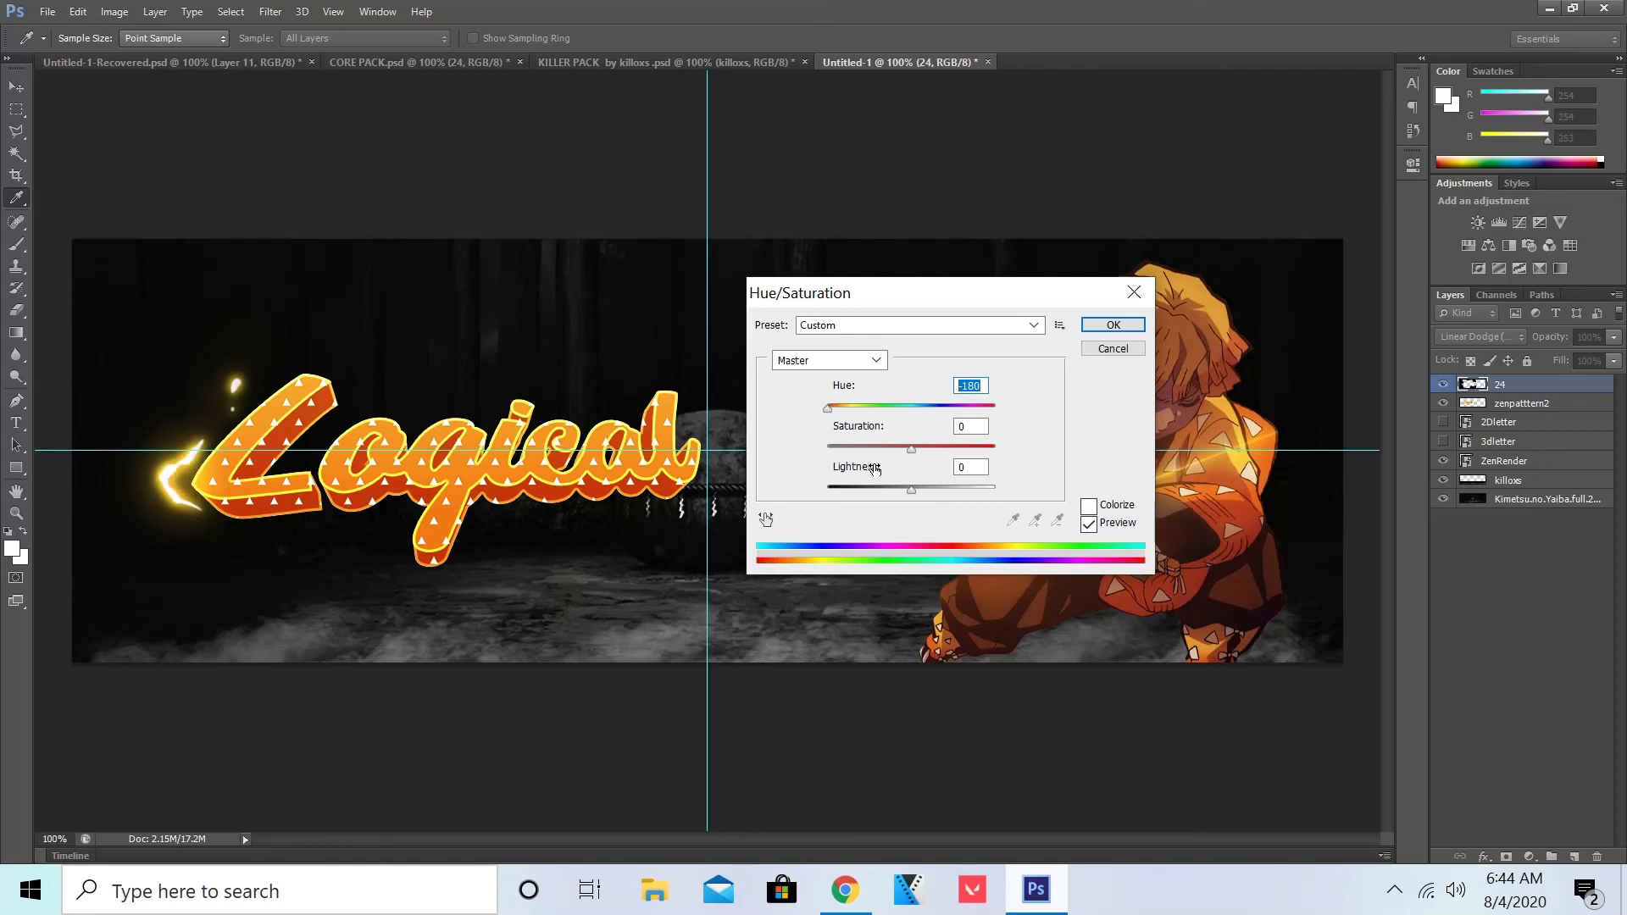
{"action": "left_click_drag", "start_coordinate": [913, 445], "coordinate": [881, 452]}
{"action": "left_click", "coordinate": [1112, 326]}
{"action": "key", "text": "v"}
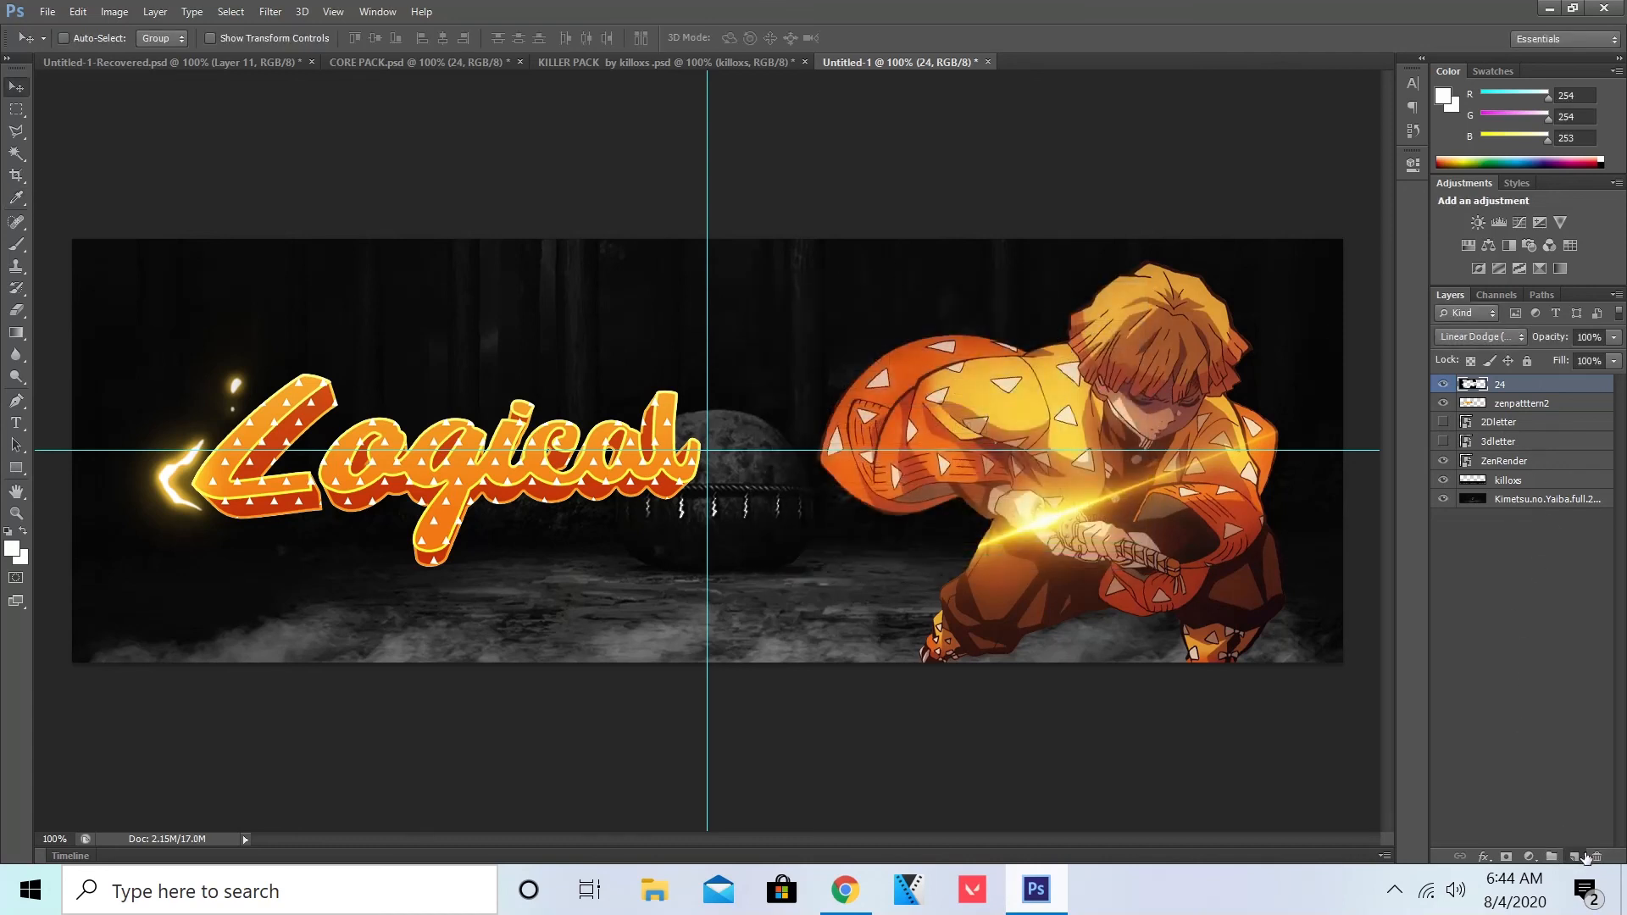
Step: Add a new layer above the lightning and stroke the whole canvas edge on it with a 4 px white inside border
{"action": "left_click", "coordinate": [1573, 856]}
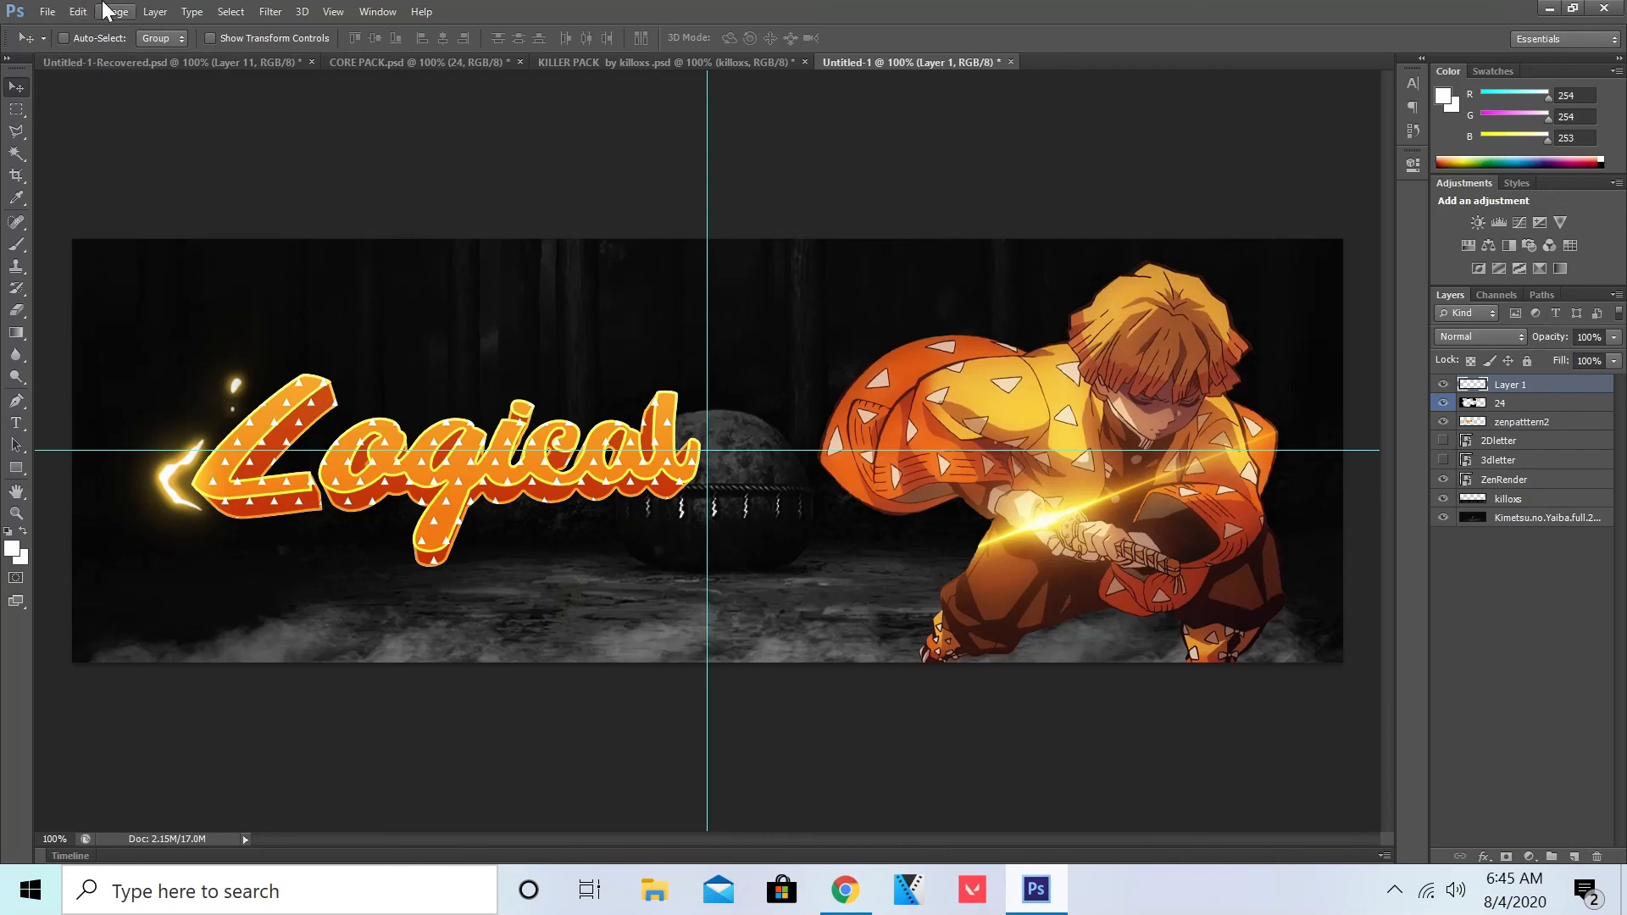
{"action": "left_click", "coordinate": [264, 13]}
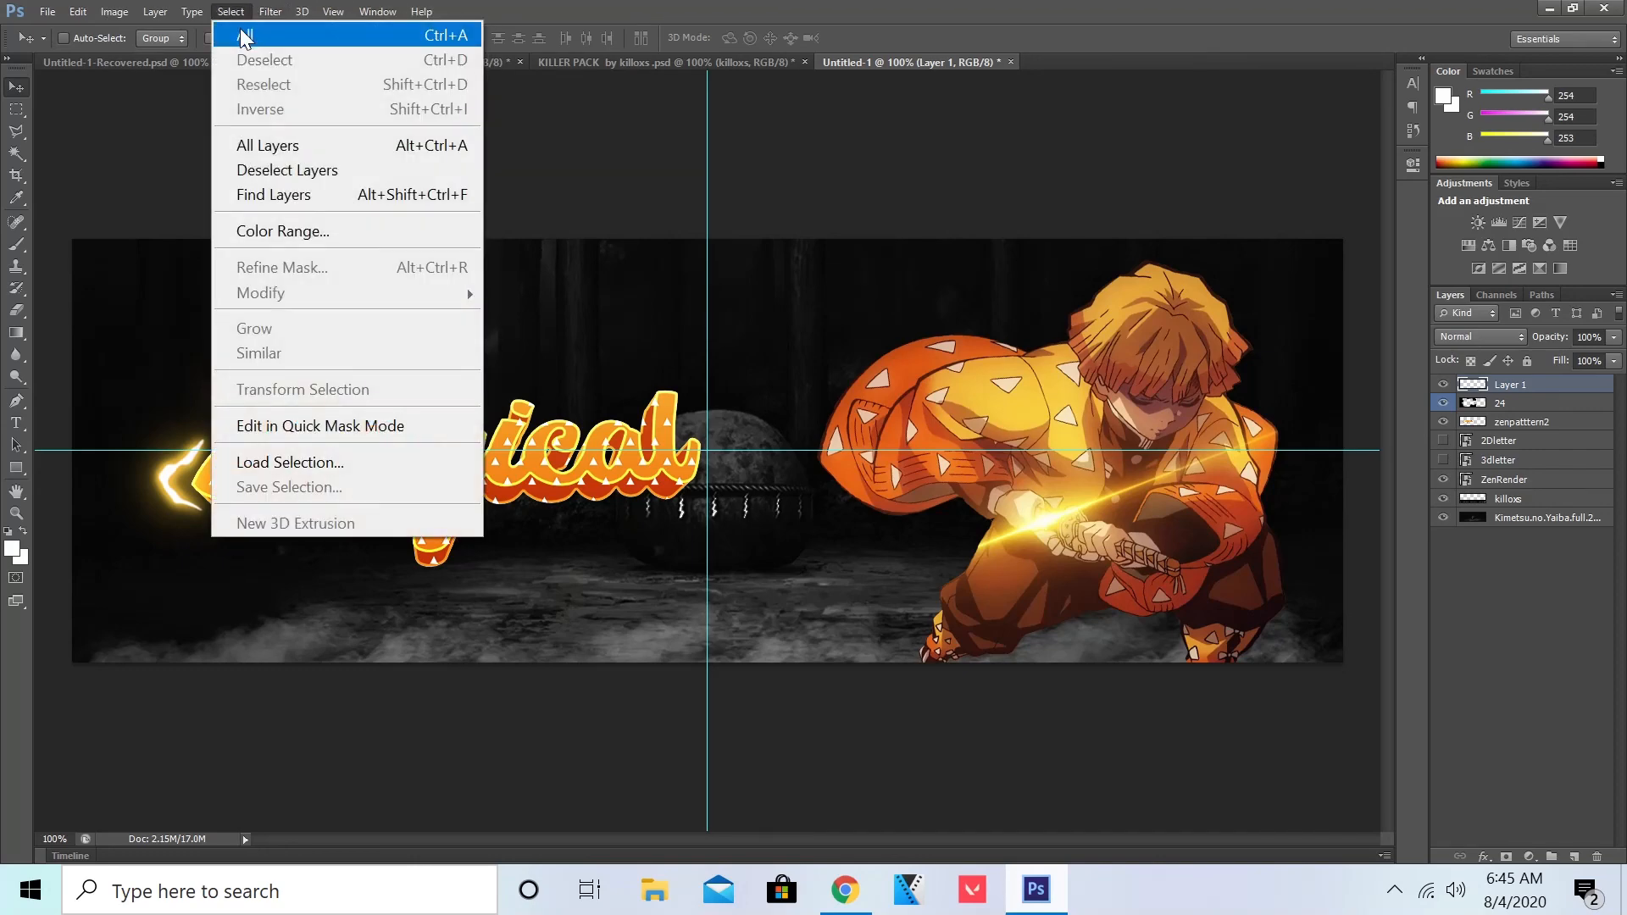
{"action": "left_click", "coordinate": [241, 28]}
{"action": "left_click", "coordinate": [77, 12]}
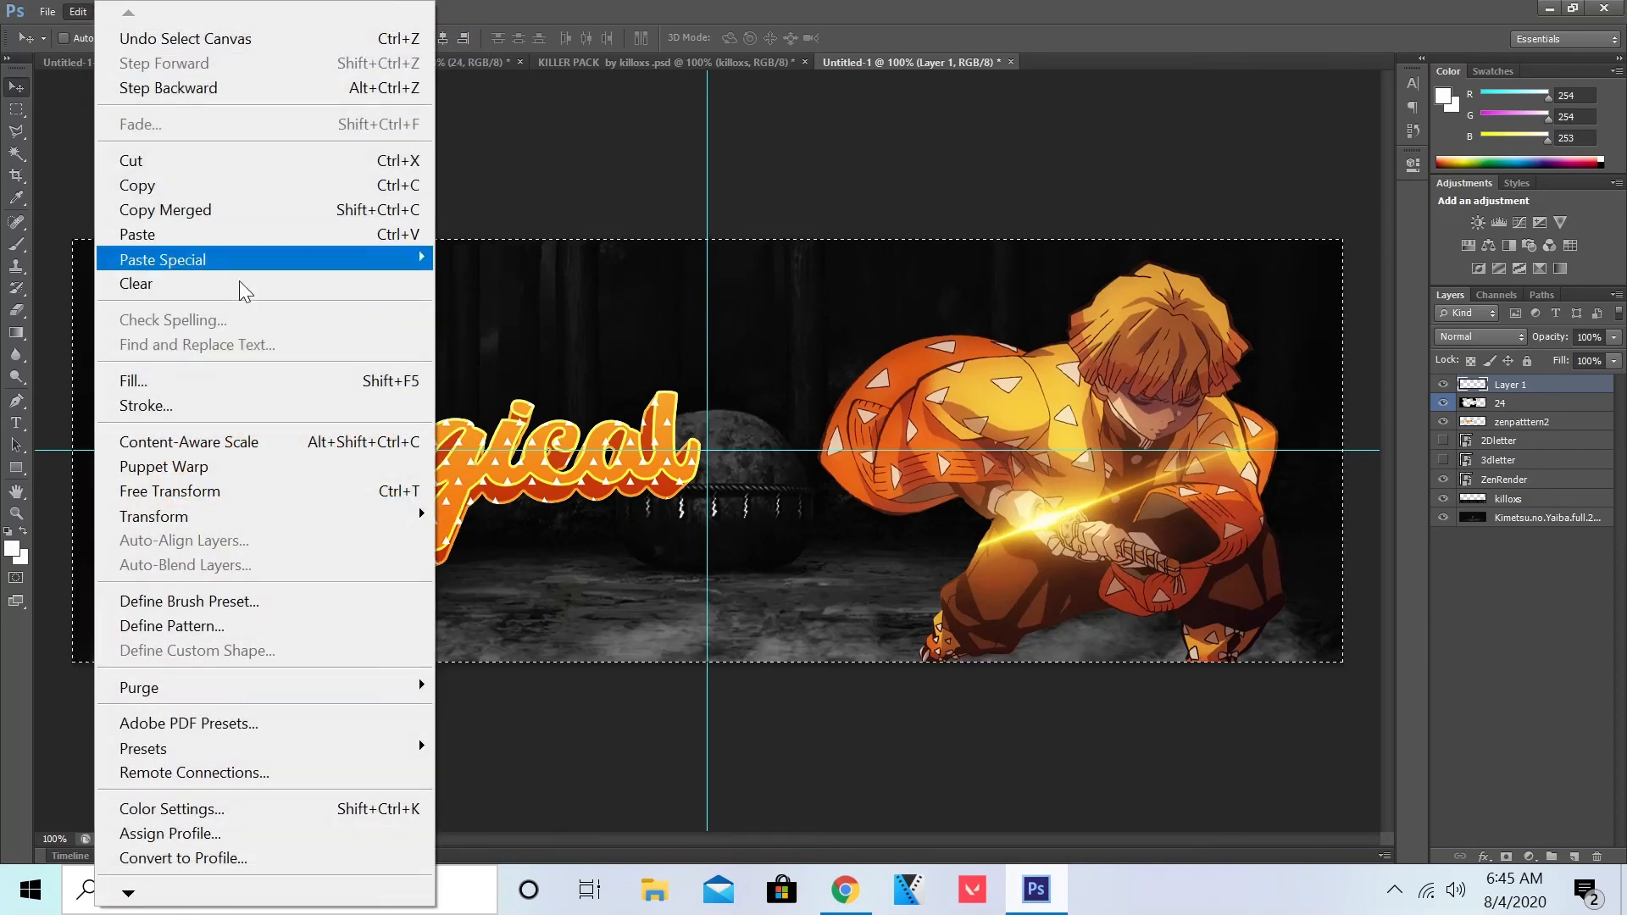
{"action": "left_click", "coordinate": [237, 410]}
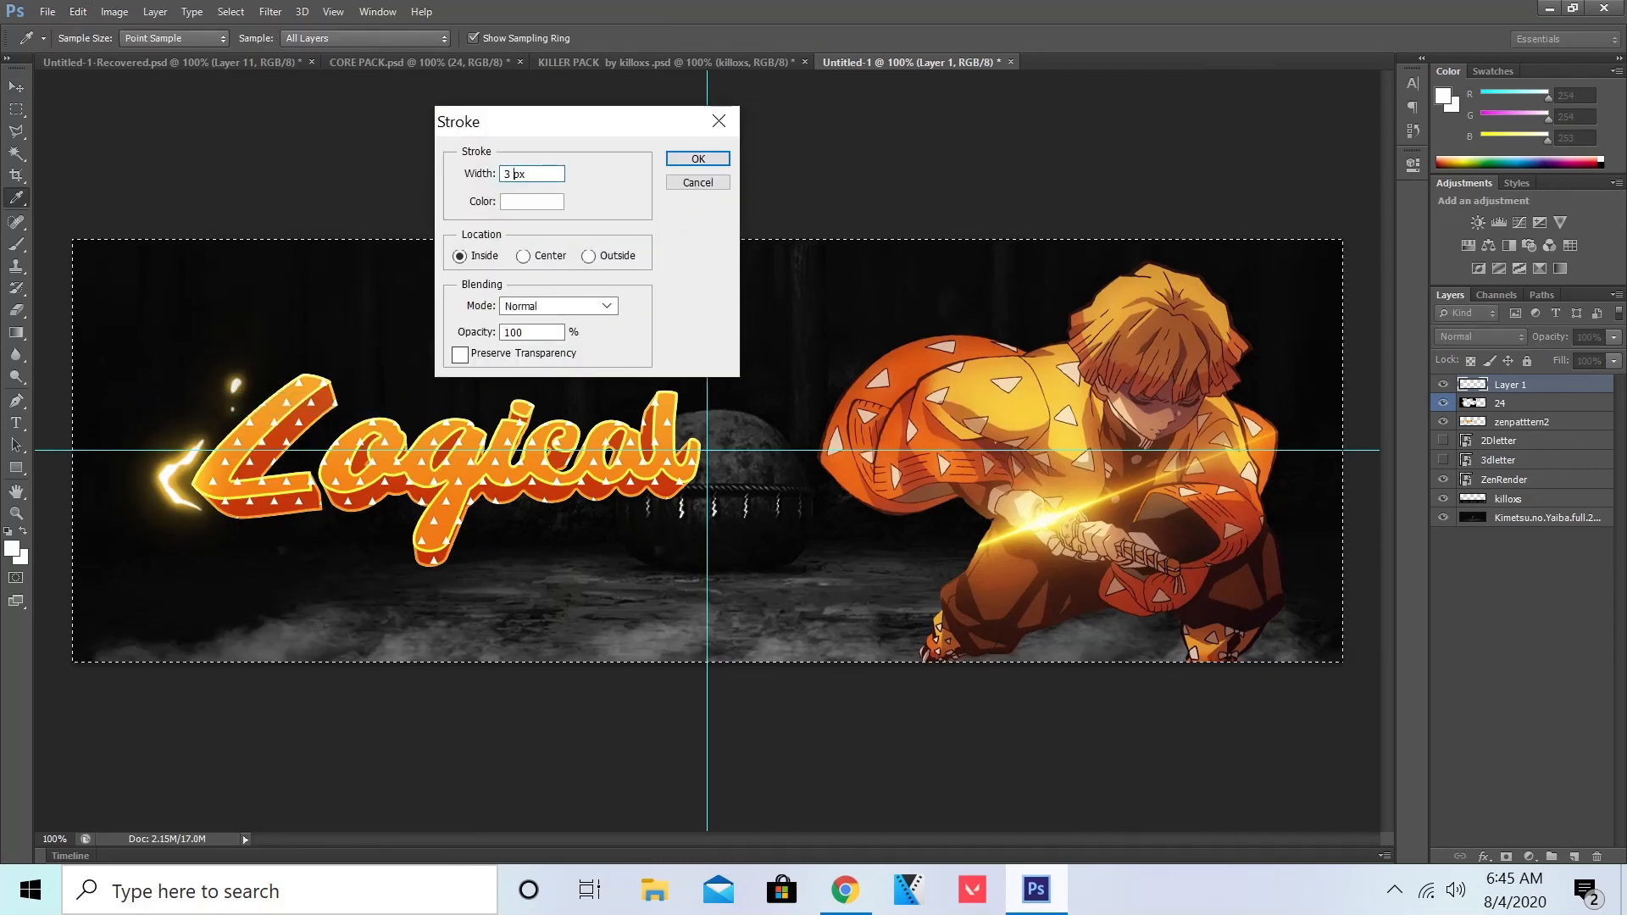
{"action": "key", "text": "BackSpace"}
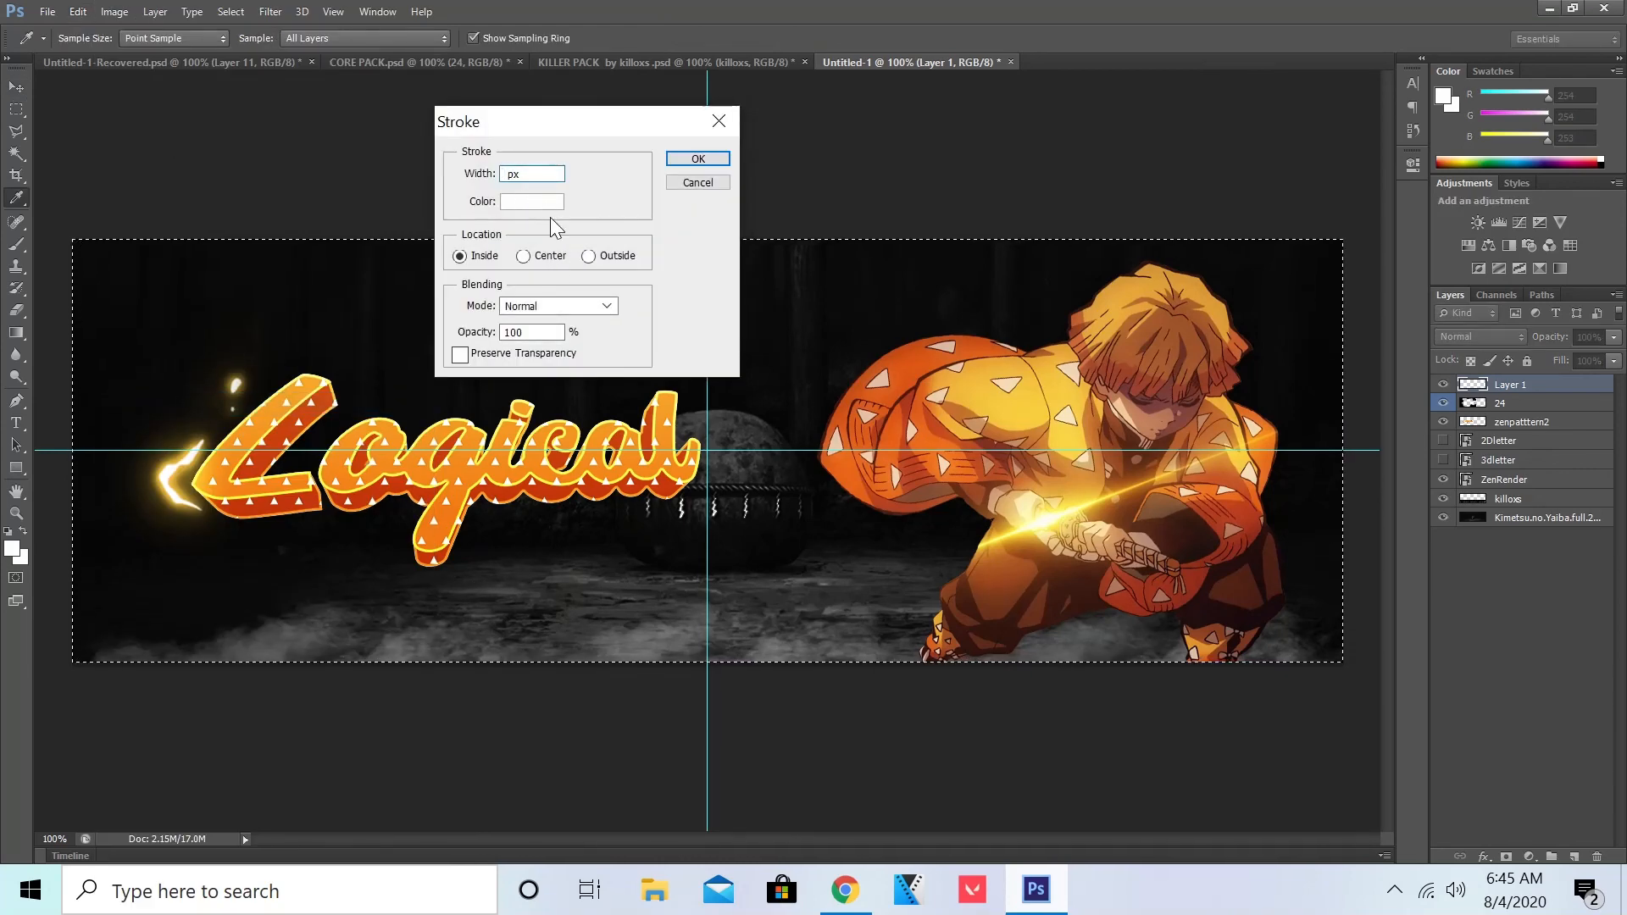
{"action": "left_click", "coordinate": [697, 159]}
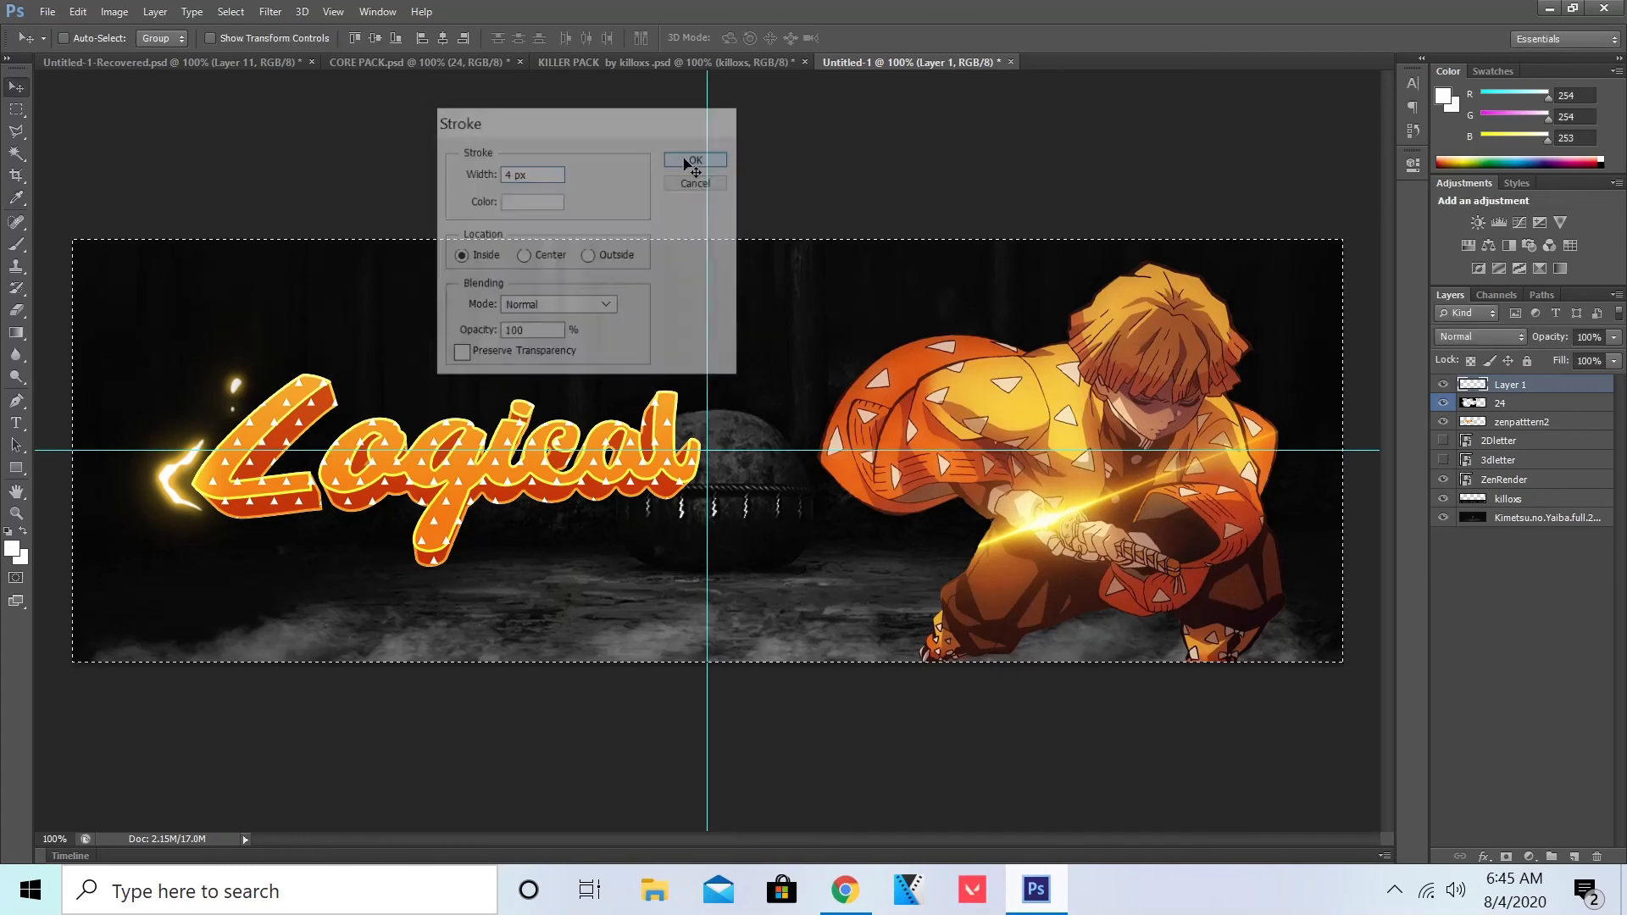
{"action": "key", "text": "v"}
{"action": "left_click", "coordinate": [231, 11]}
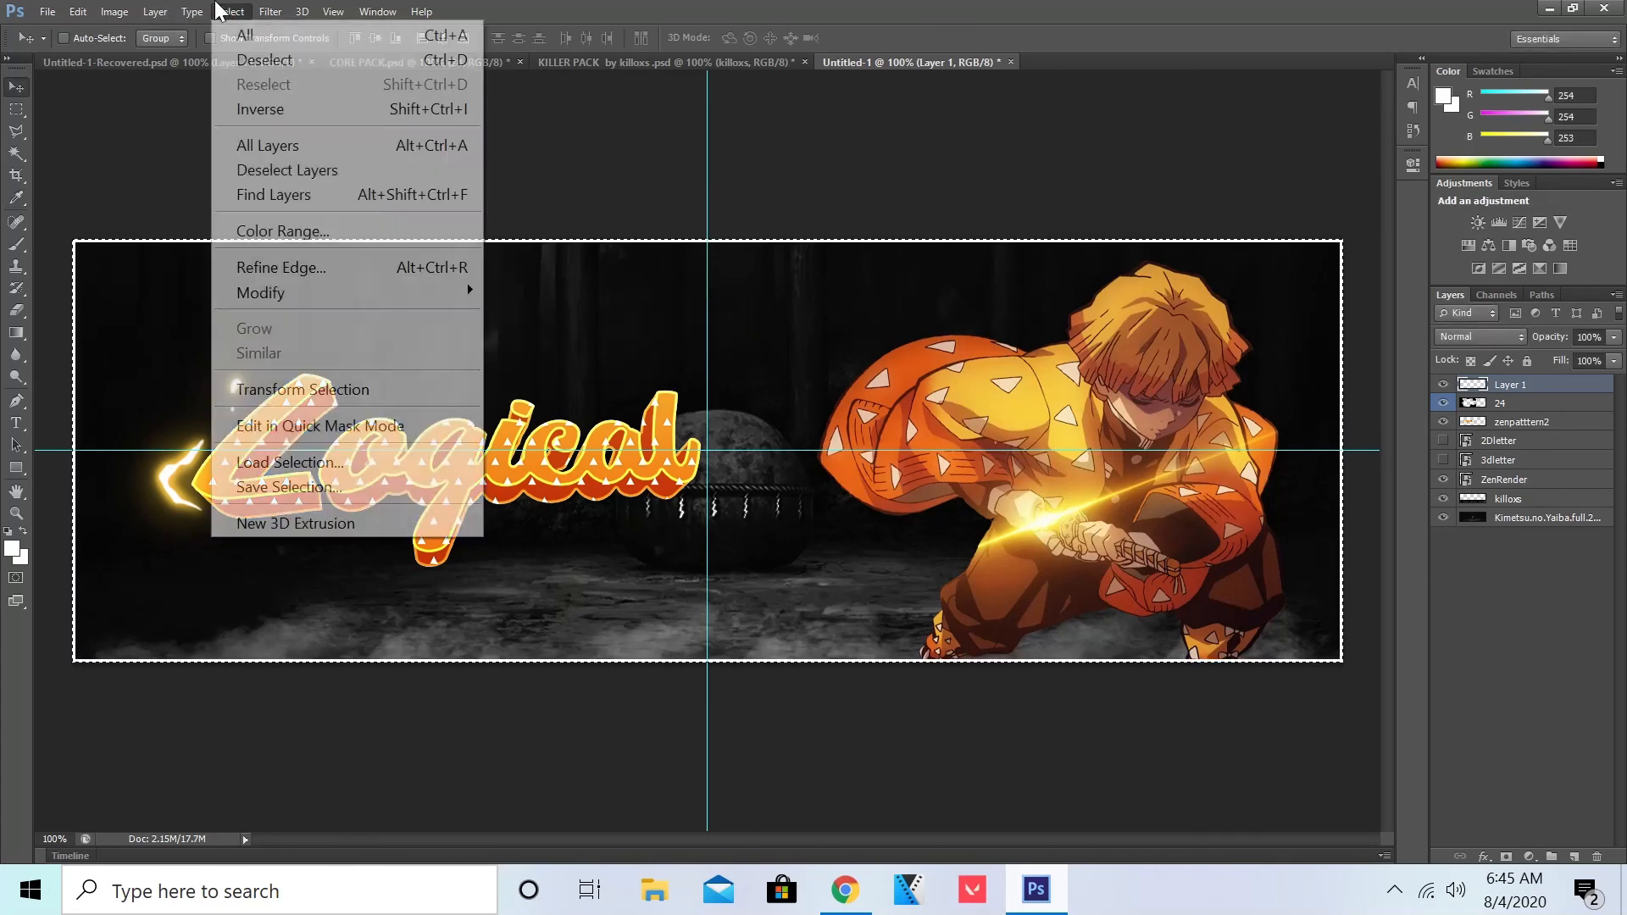
{"action": "left_click", "coordinate": [249, 63]}
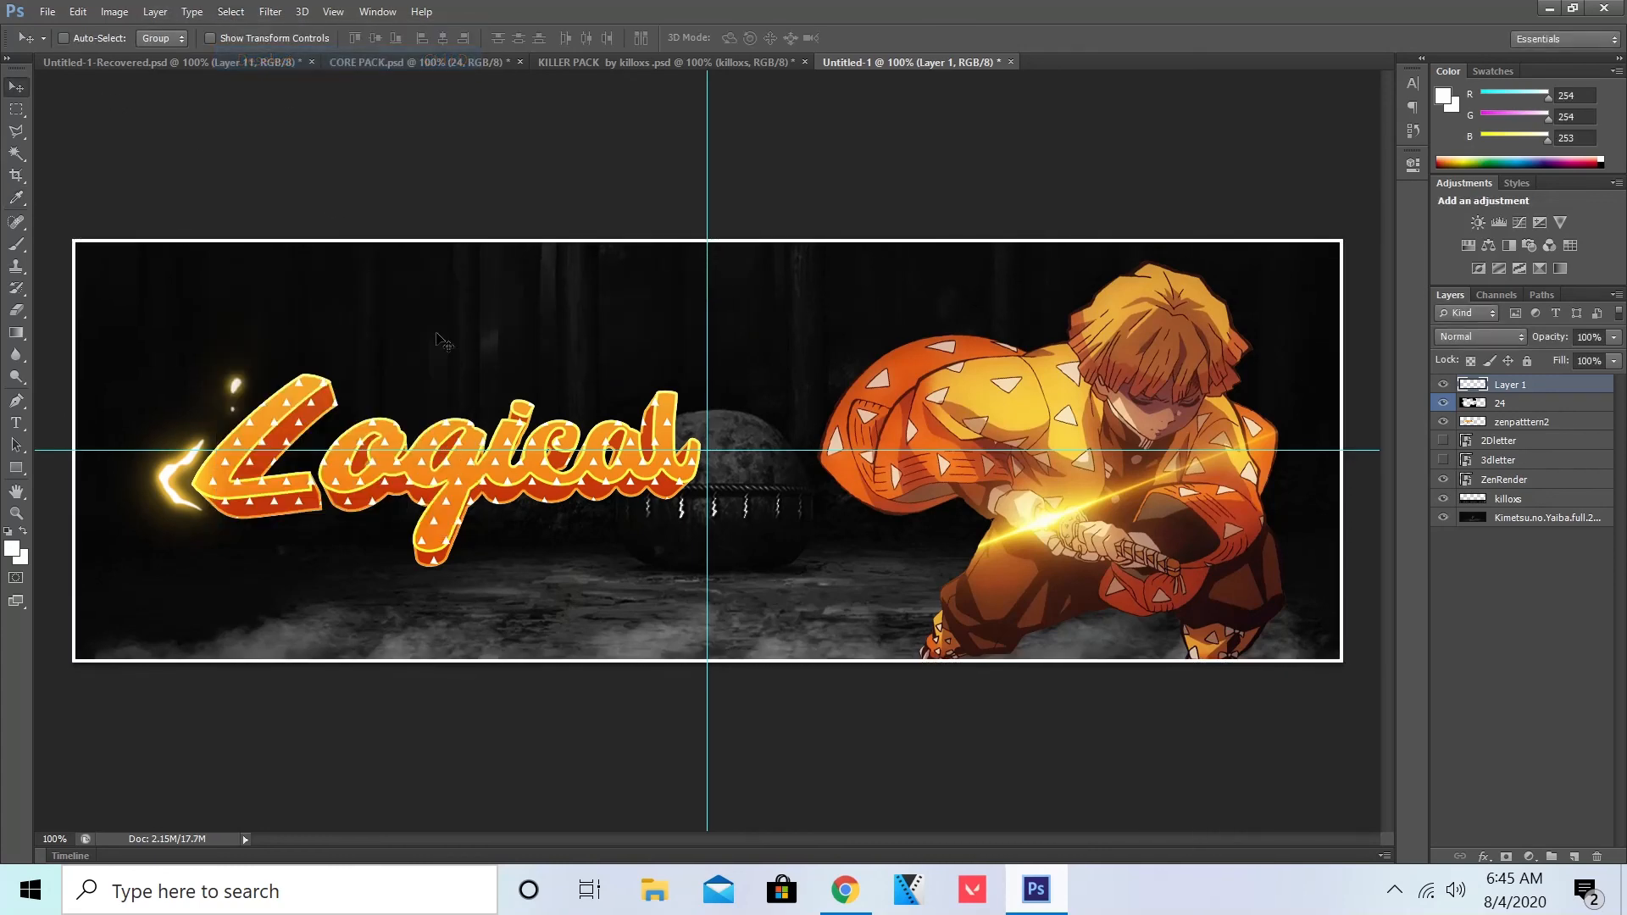
Step: Blur the white border layer with a 6.6 px Gaussian Blur and set its blend mode to Overlay
{"action": "left_click", "coordinate": [273, 11]}
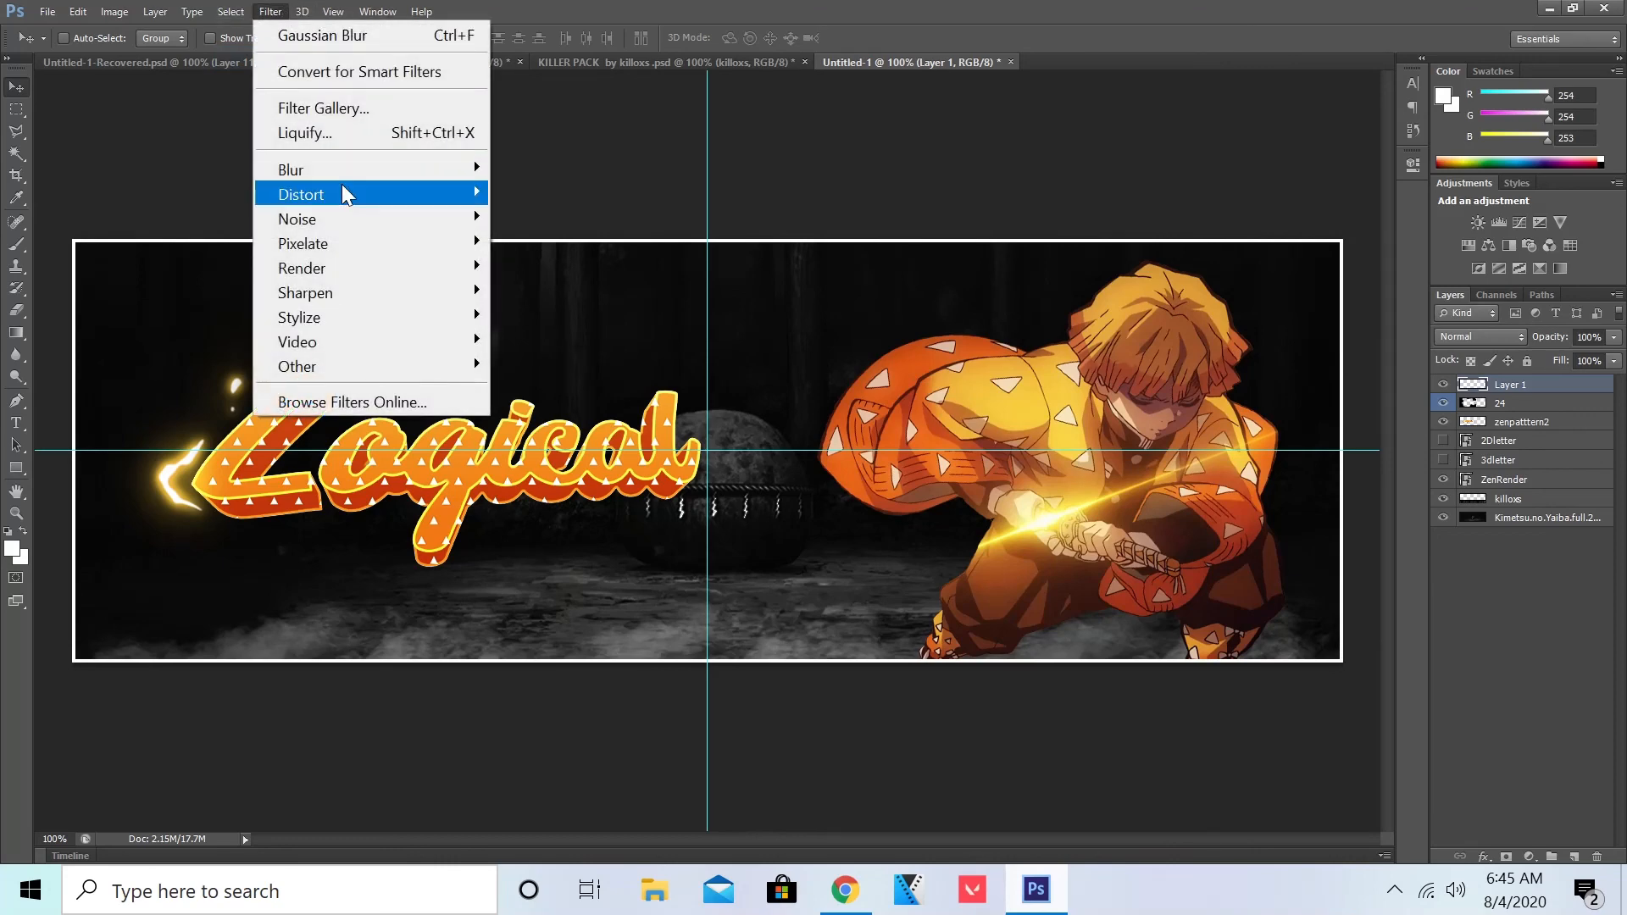
{"action": "mouse_move", "coordinate": [334, 166]}
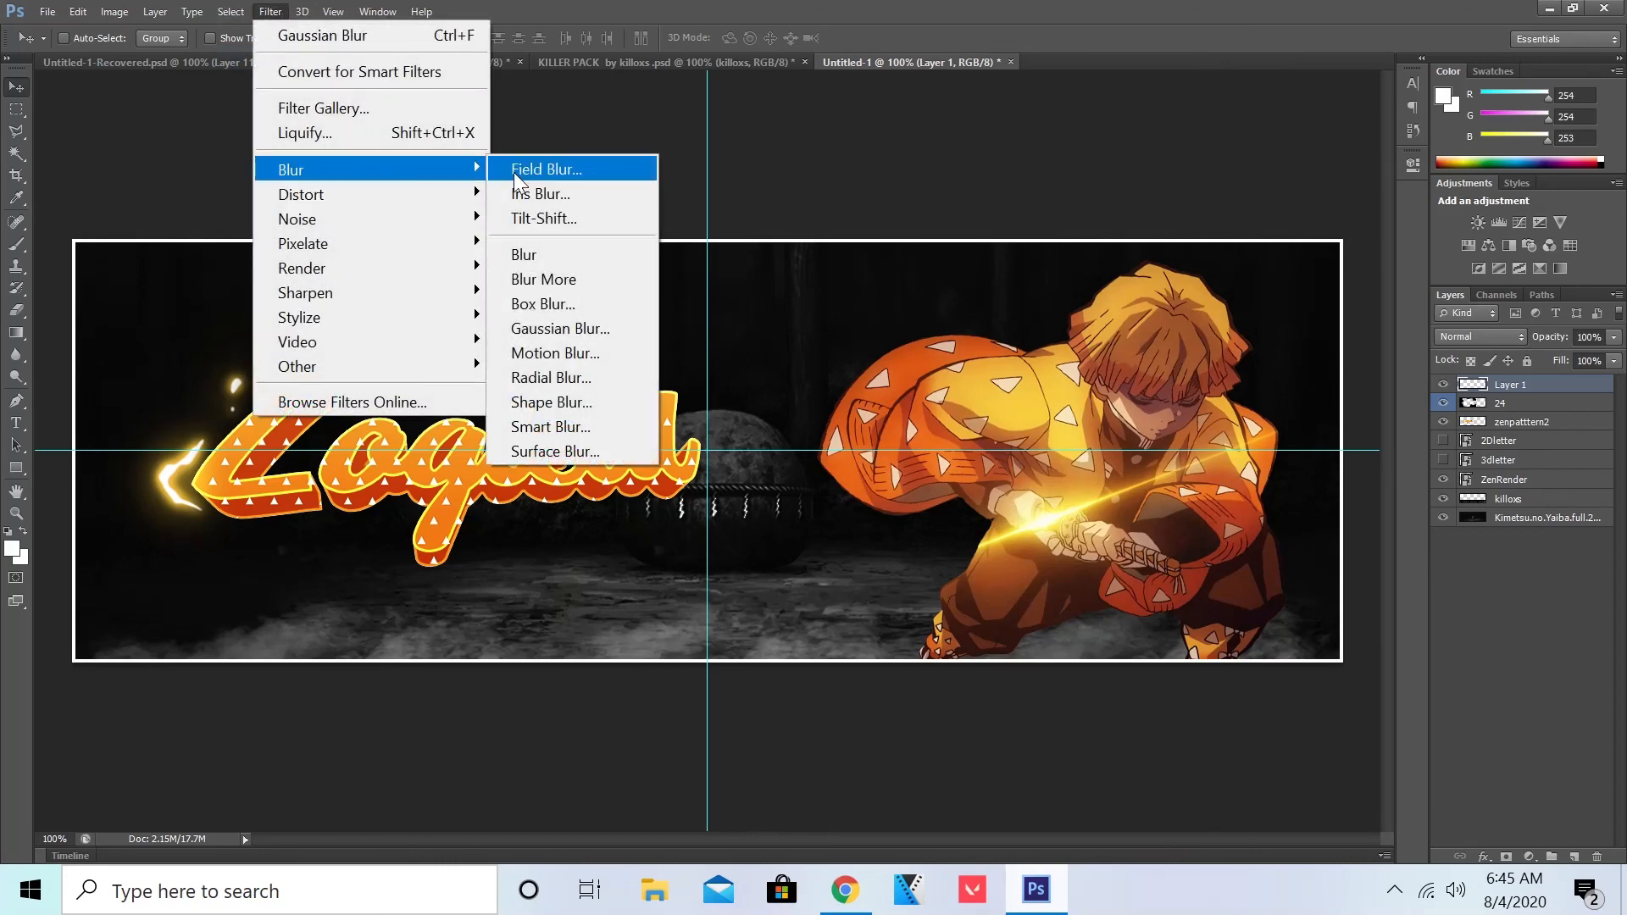
{"action": "left_click", "coordinate": [567, 327]}
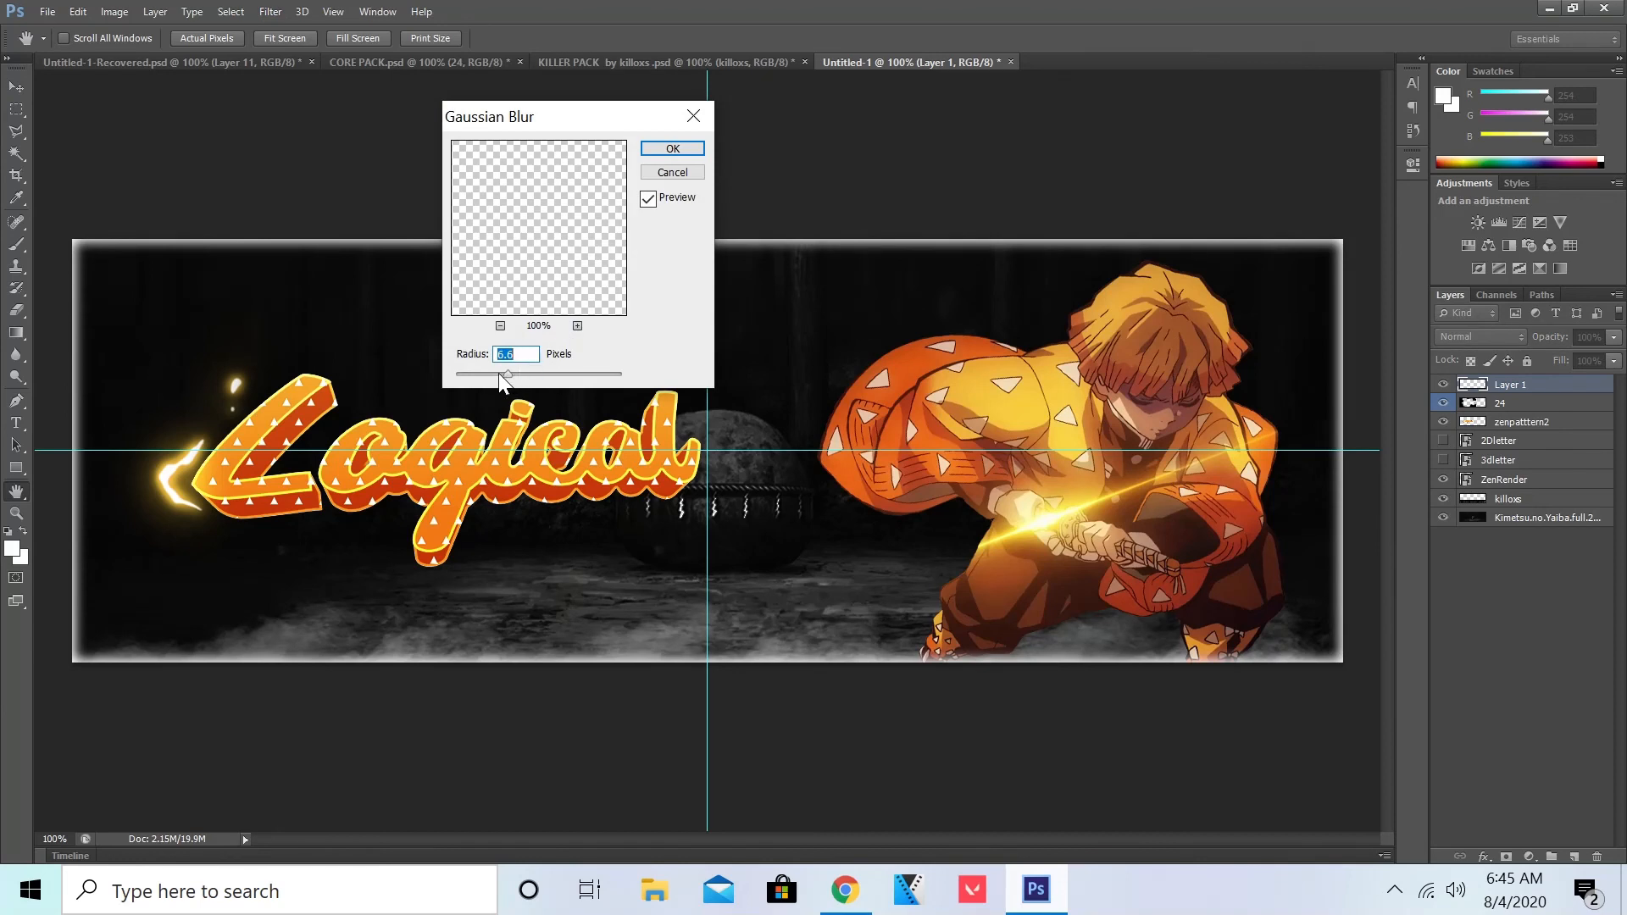
{"action": "left_click", "coordinate": [672, 150]}
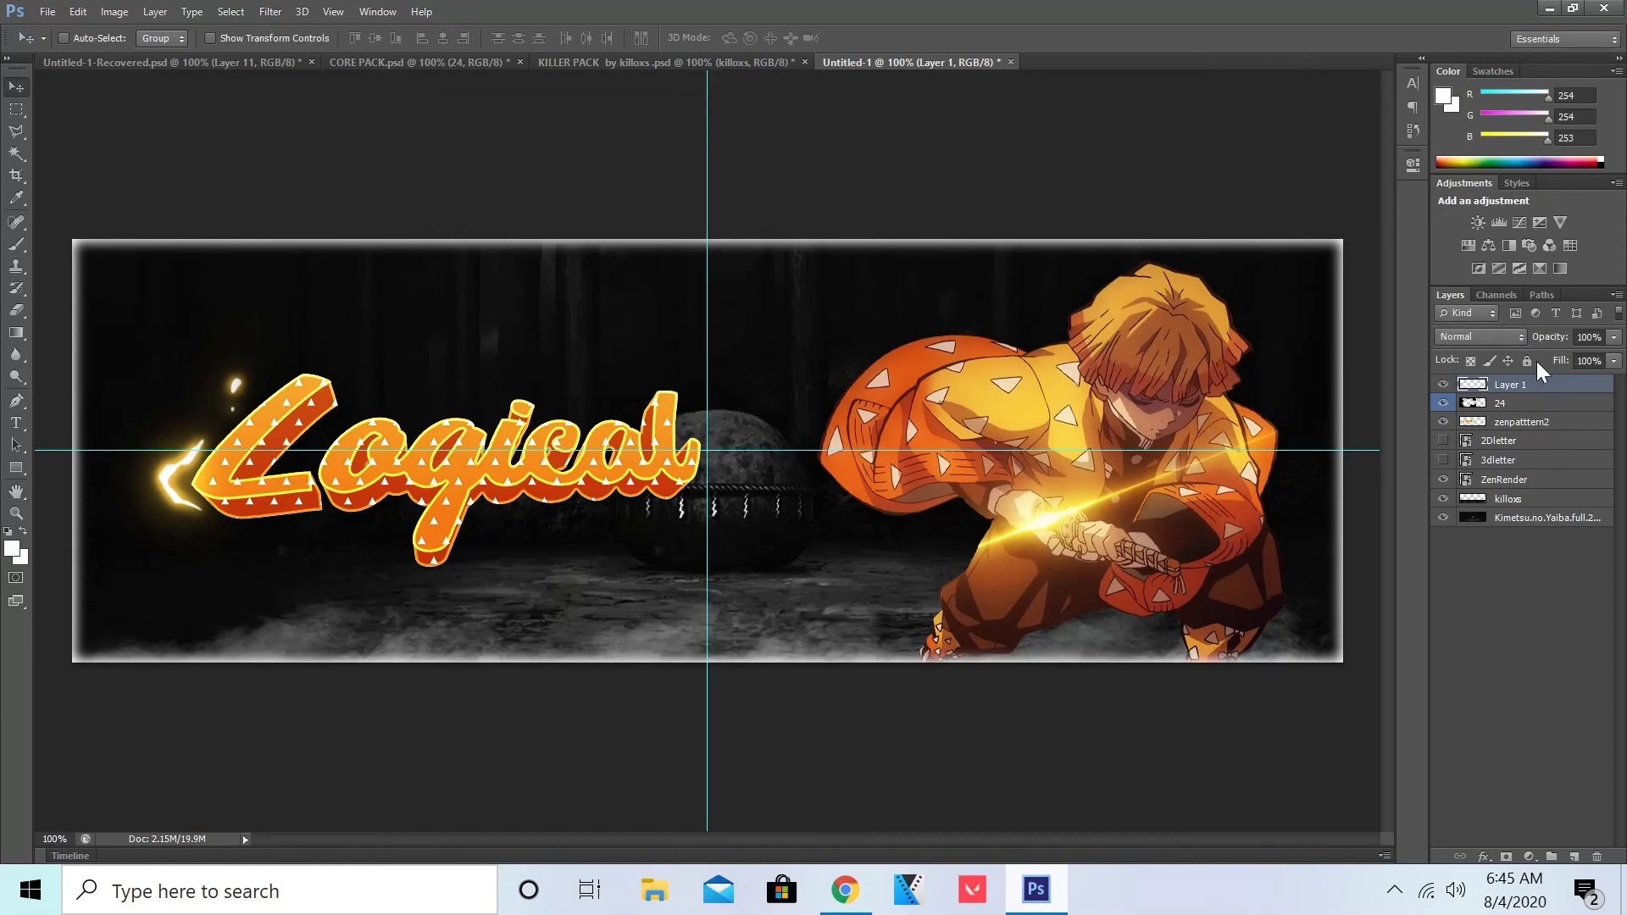
{"action": "left_click", "coordinate": [1482, 336]}
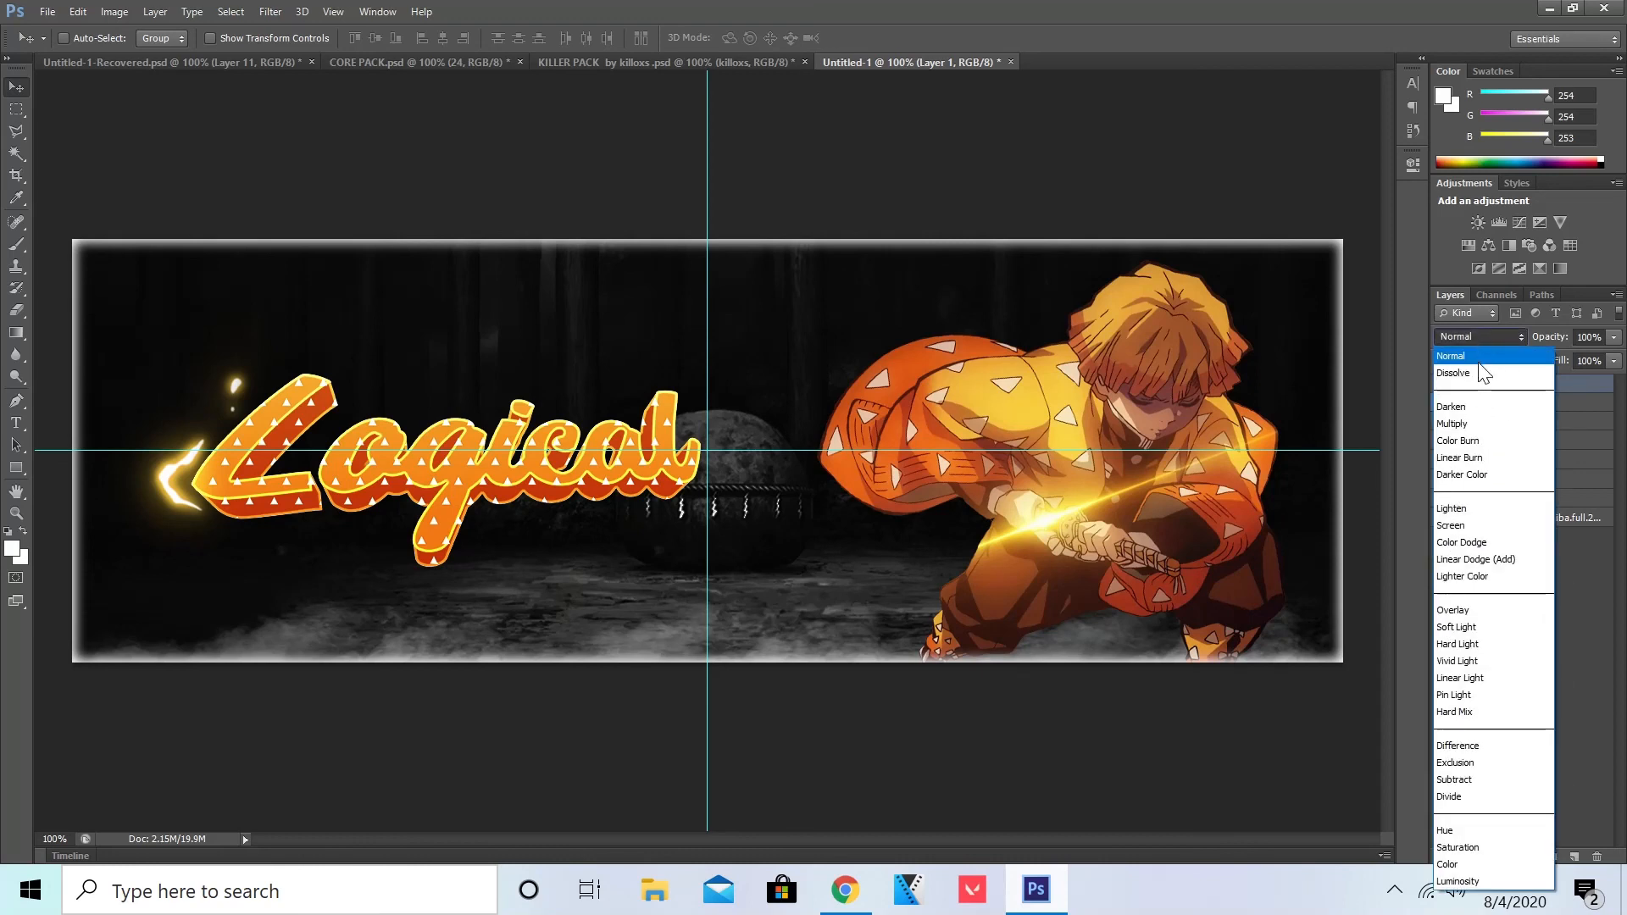
{"action": "left_click", "coordinate": [1452, 597]}
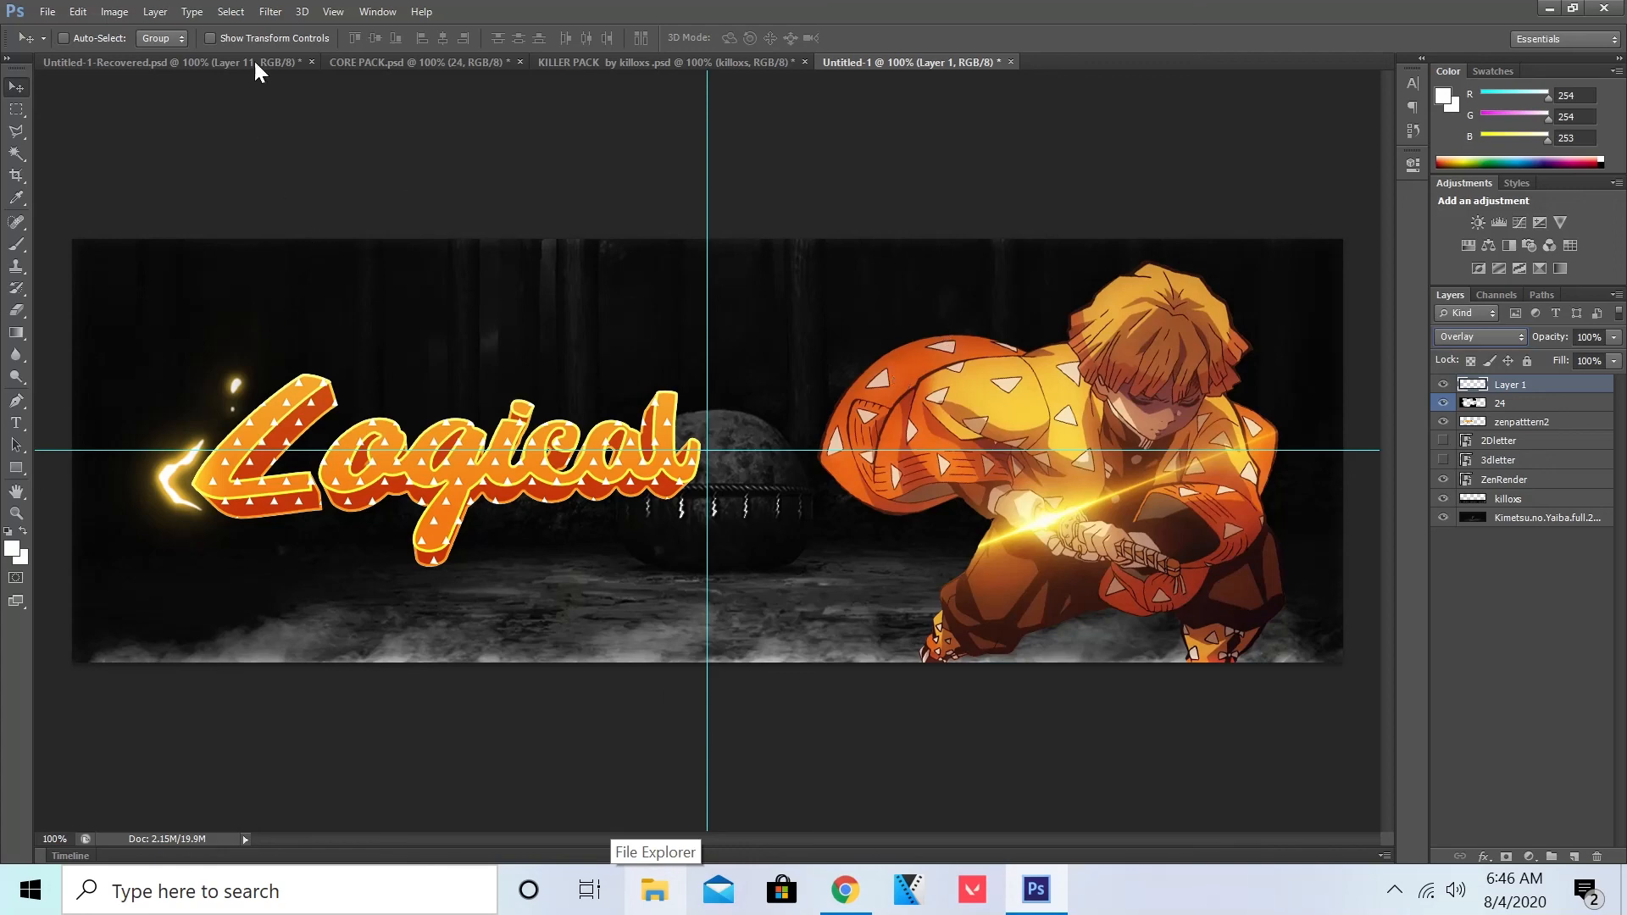
{"action": "left_click", "coordinate": [384, 64]}
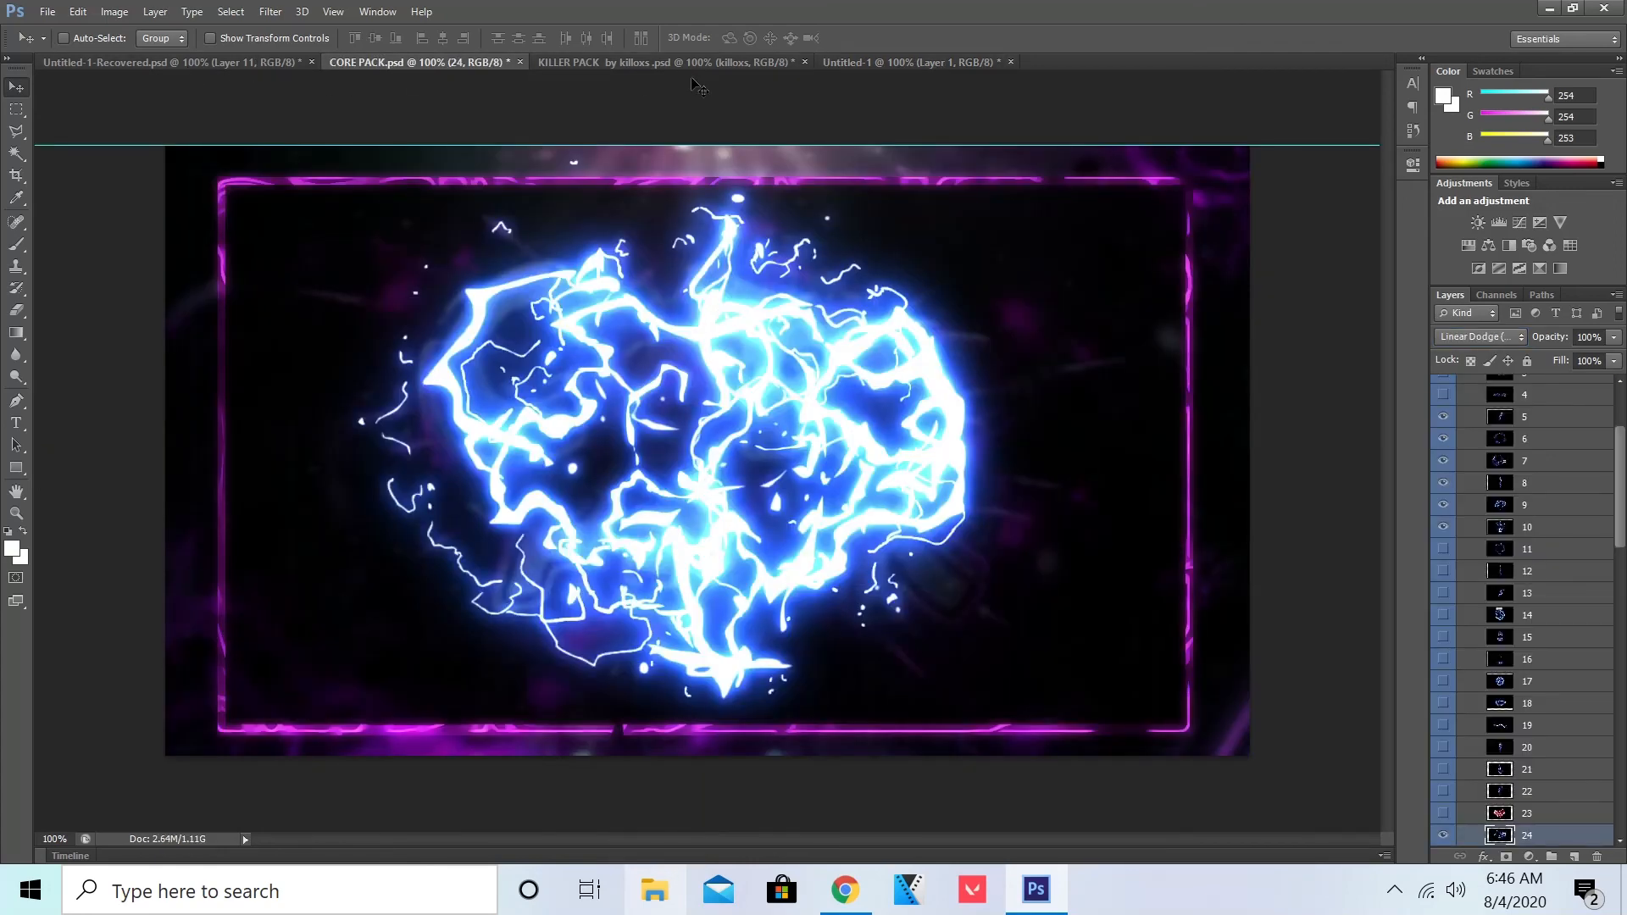
{"action": "left_click", "coordinate": [873, 64]}
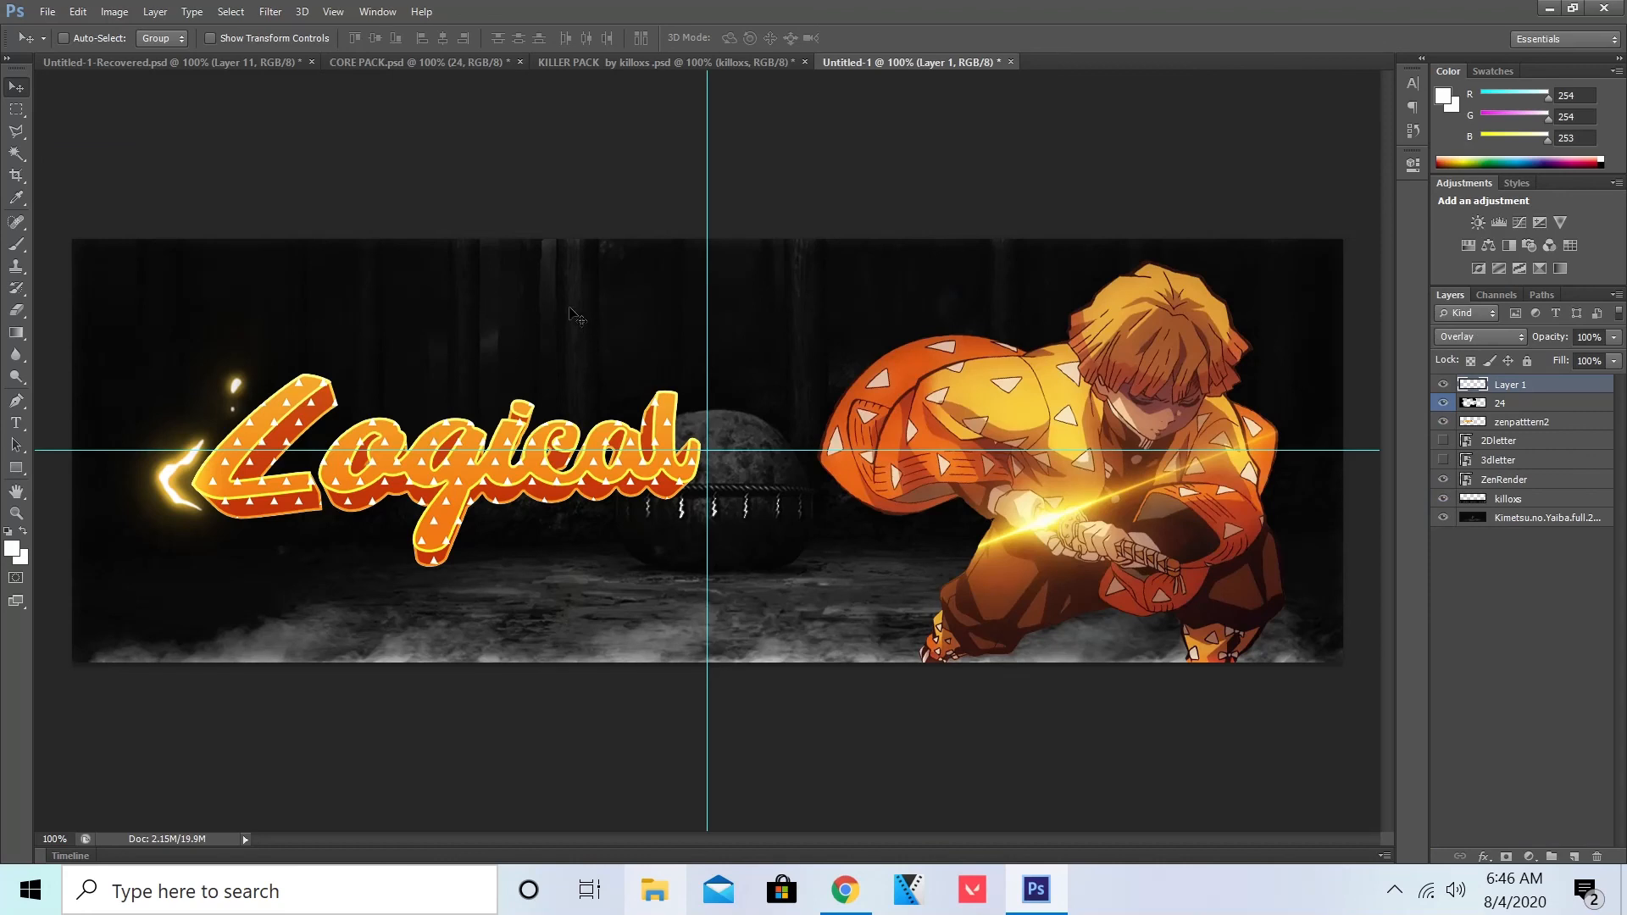